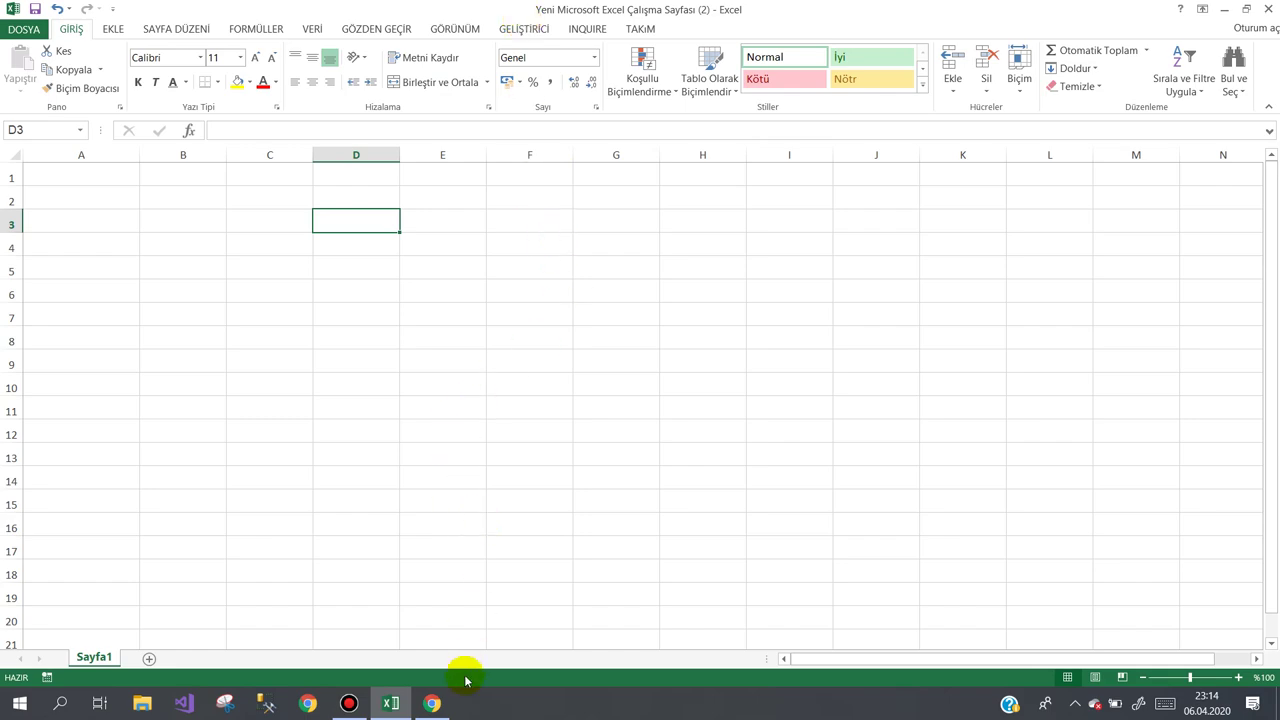
# Step: Scroll through the channel's video list in the browser, then minimise the browser
pyautogui.click(432, 703)
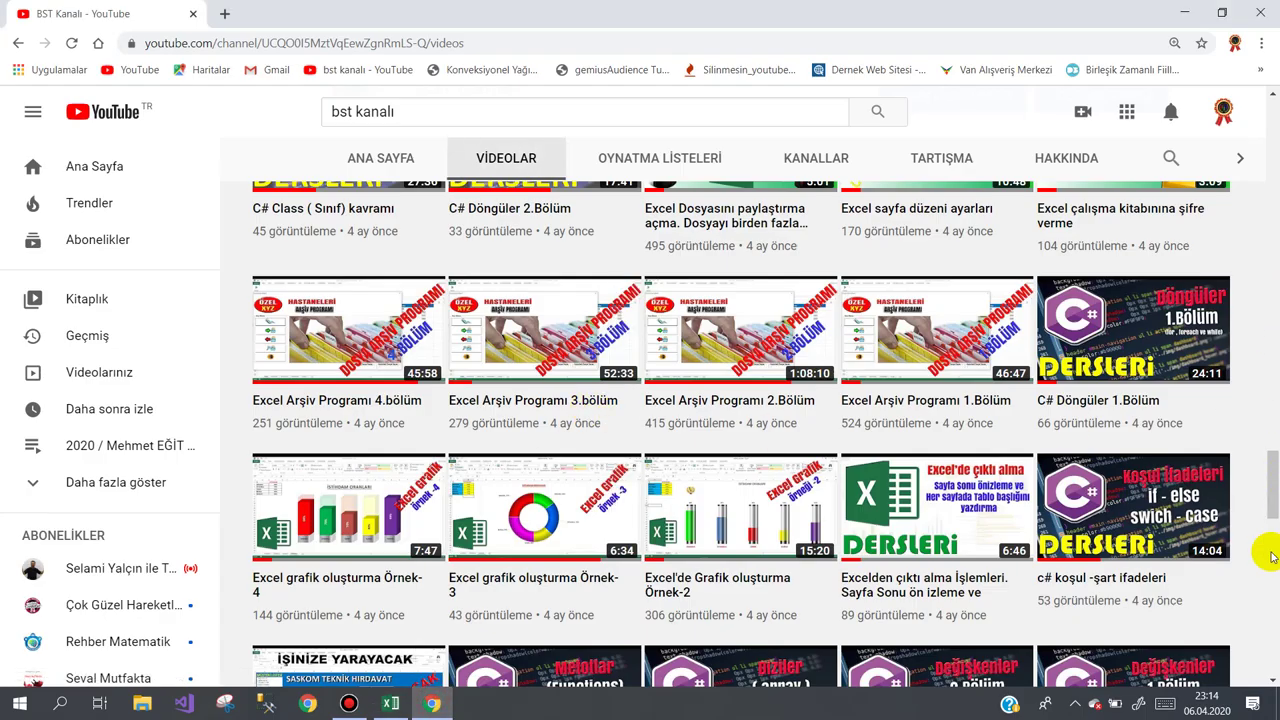
pyautogui.moveTo(1272, 490)
pyautogui.mouseDown()
pyautogui.moveTo(1268, 251)
pyautogui.moveTo(1273, 388)
pyautogui.mouseUp()
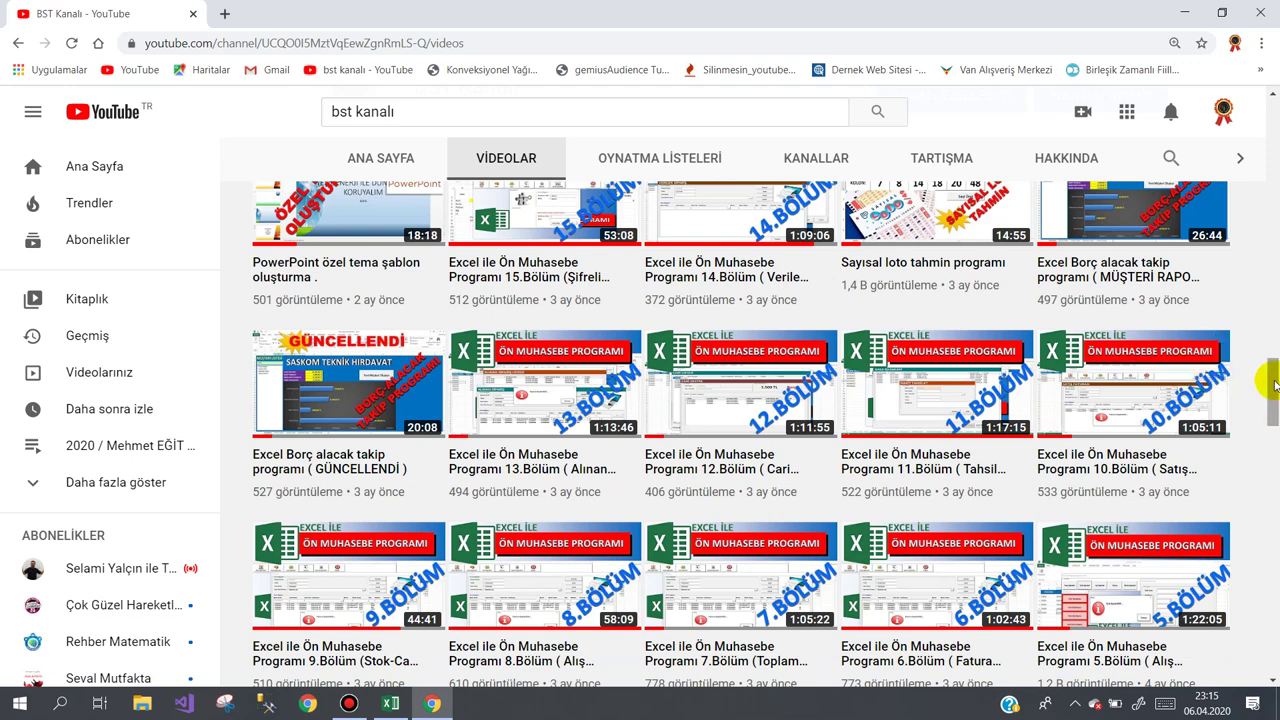
pyautogui.moveTo(1274, 386); pyautogui.dragTo(1274, 416)
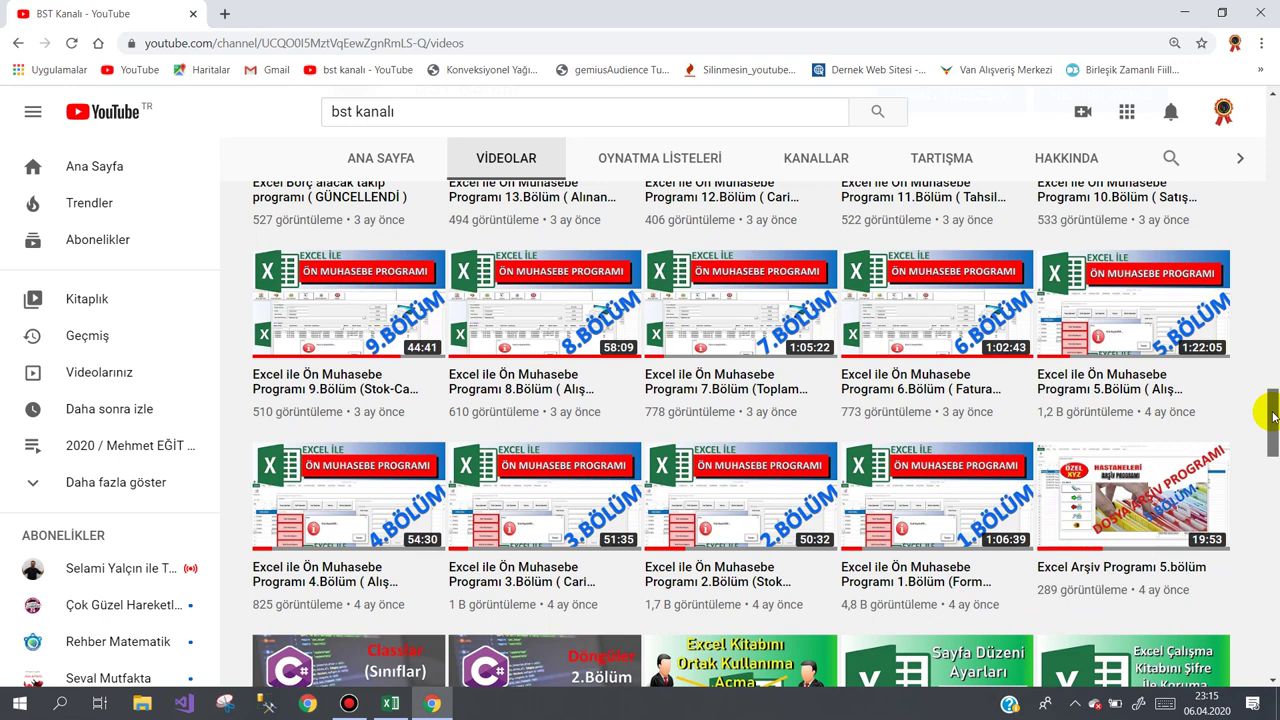
pyautogui.moveTo(1270, 420); pyautogui.dragTo(1272, 130)
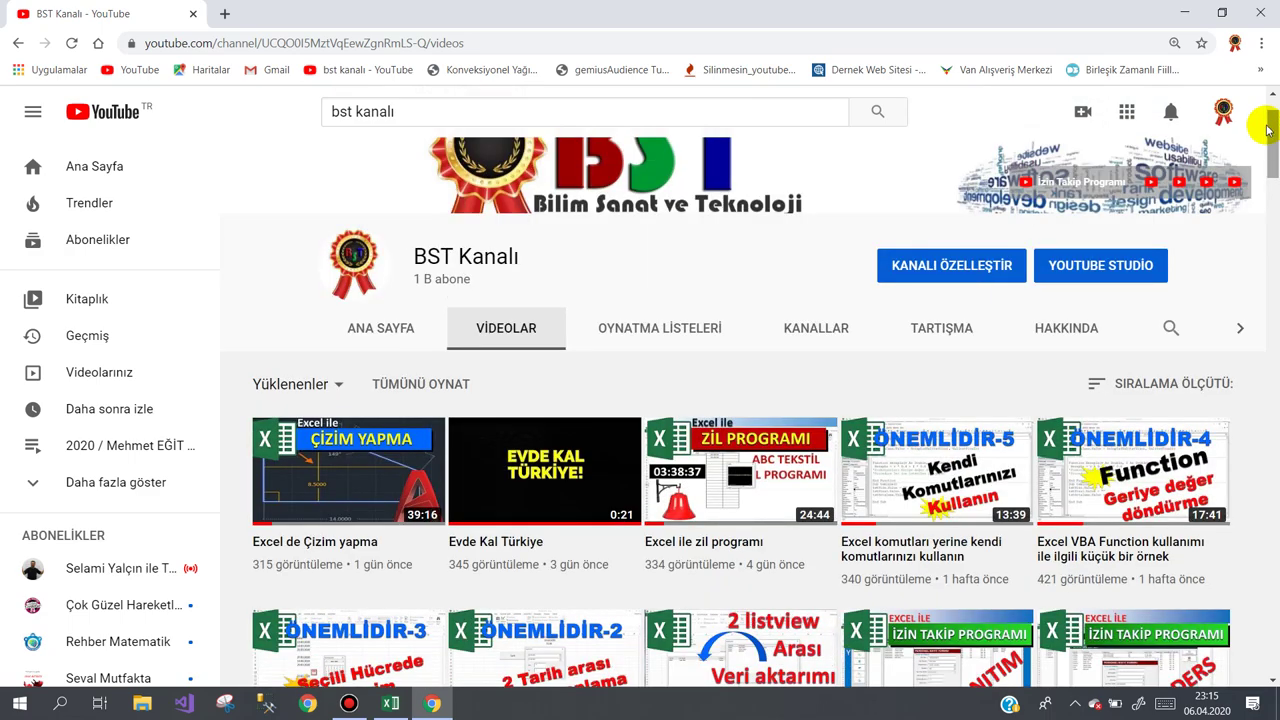
pyautogui.click(1185, 13)
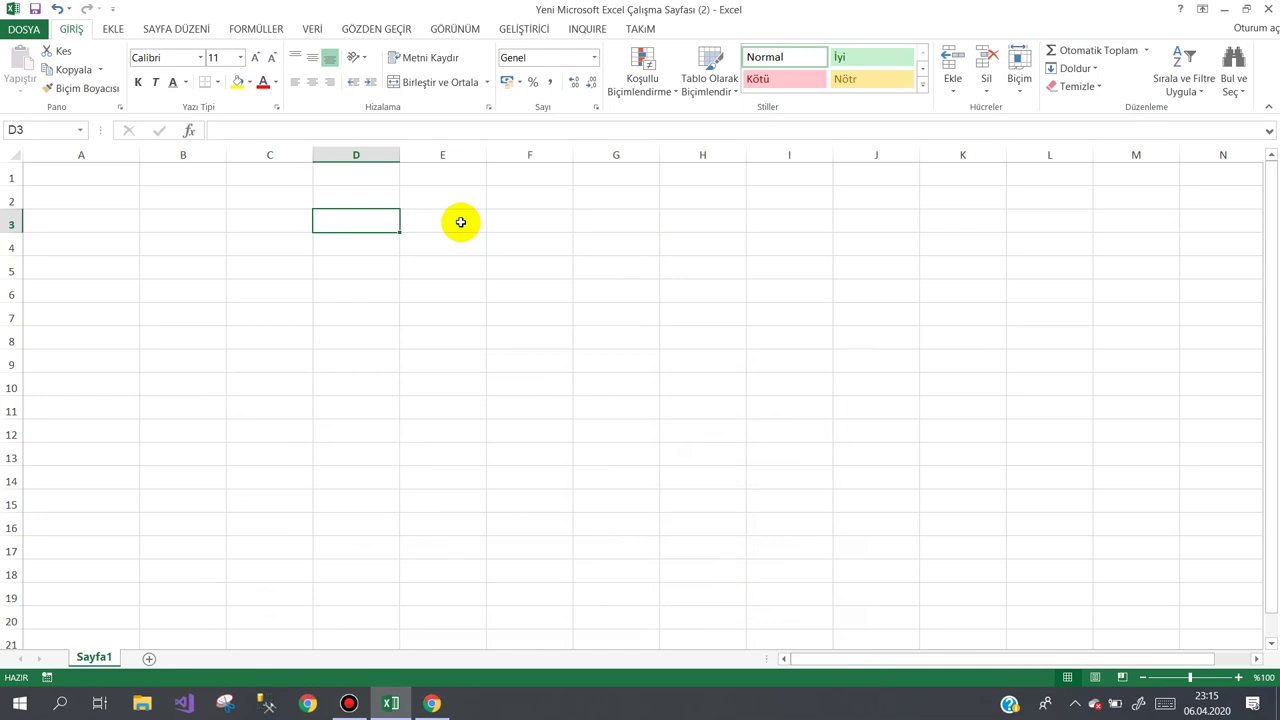
# Step: Click cells E3 and C5, then select the entire worksheet
pyautogui.click(457, 221)
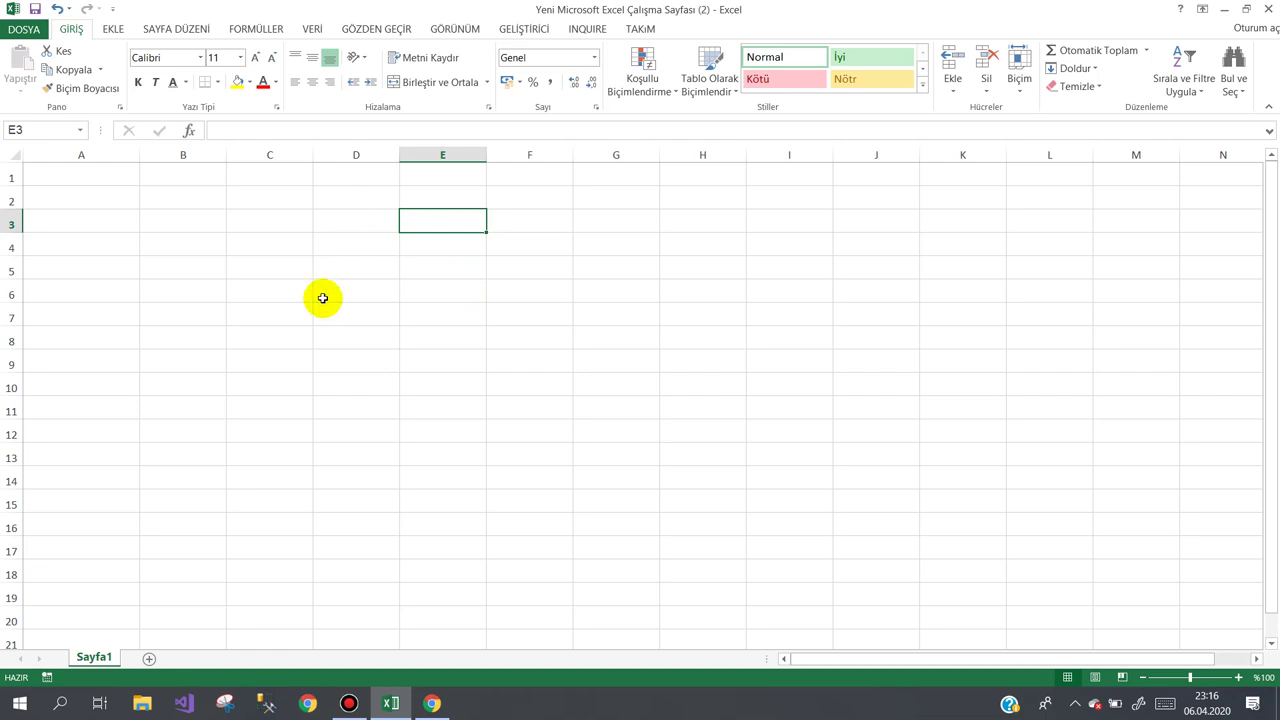
pyautogui.click(307, 259)
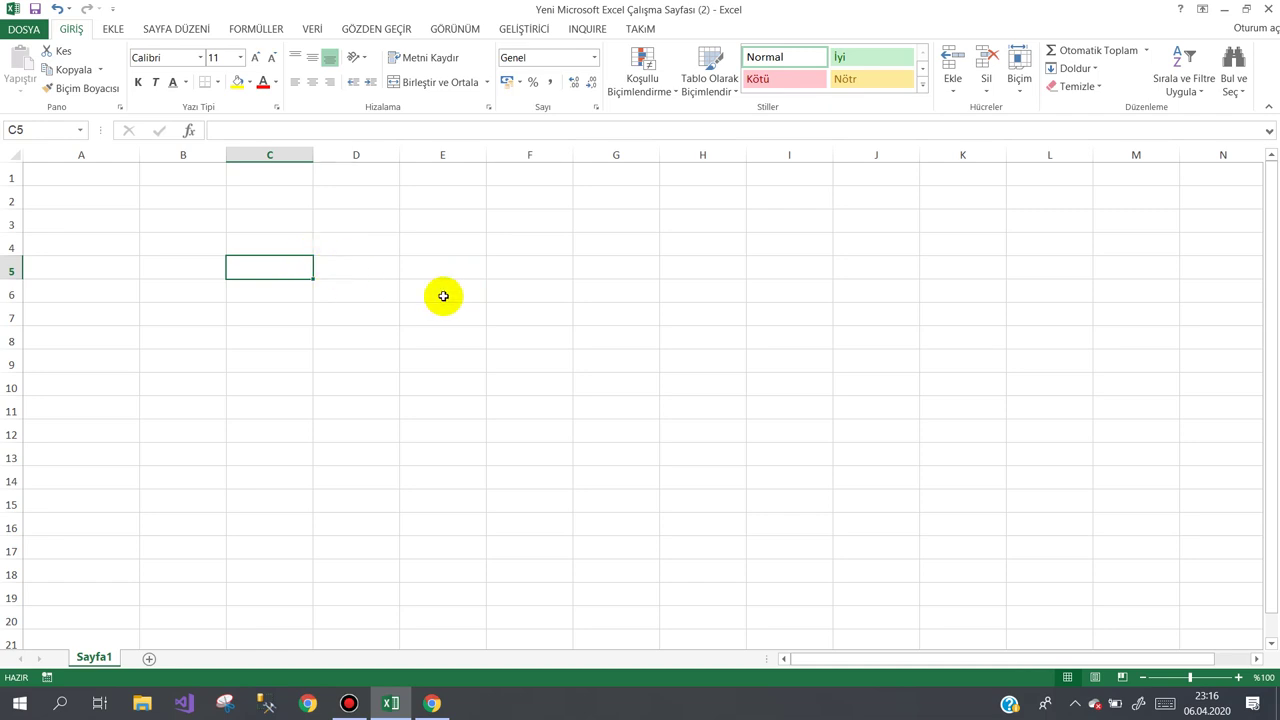
pyautogui.click(443, 220)
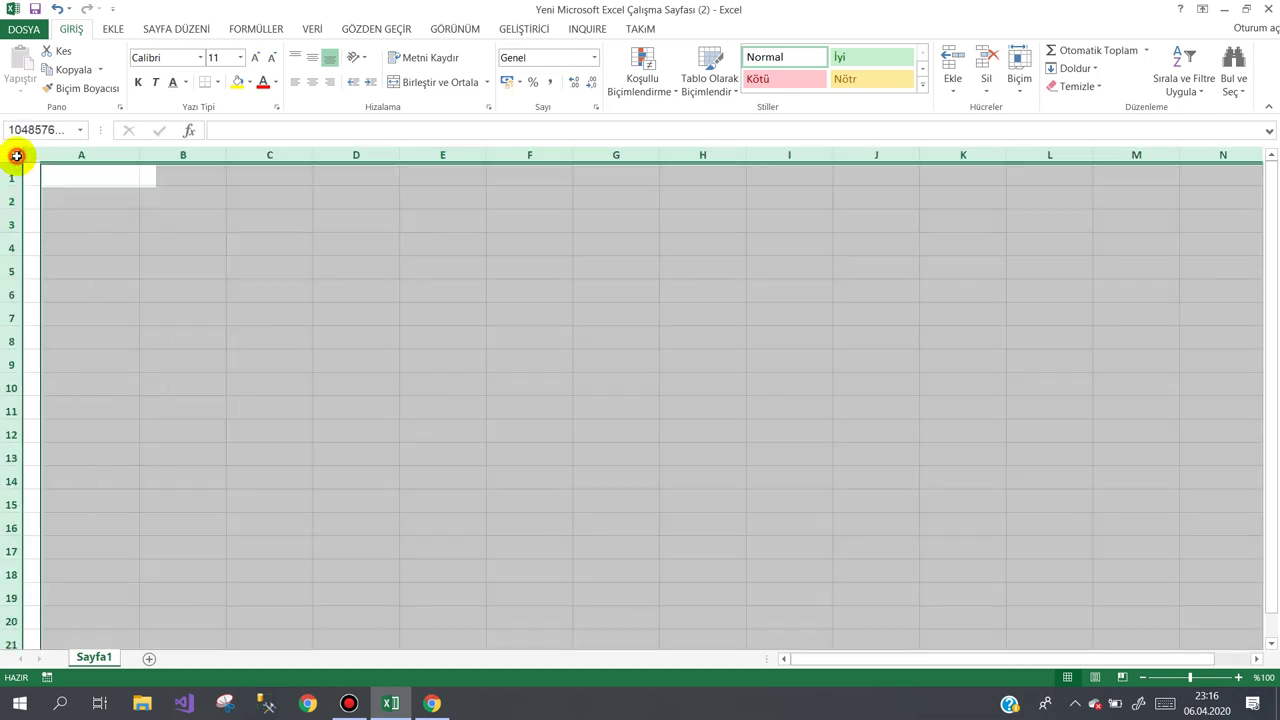
pyautogui.click(14, 156)
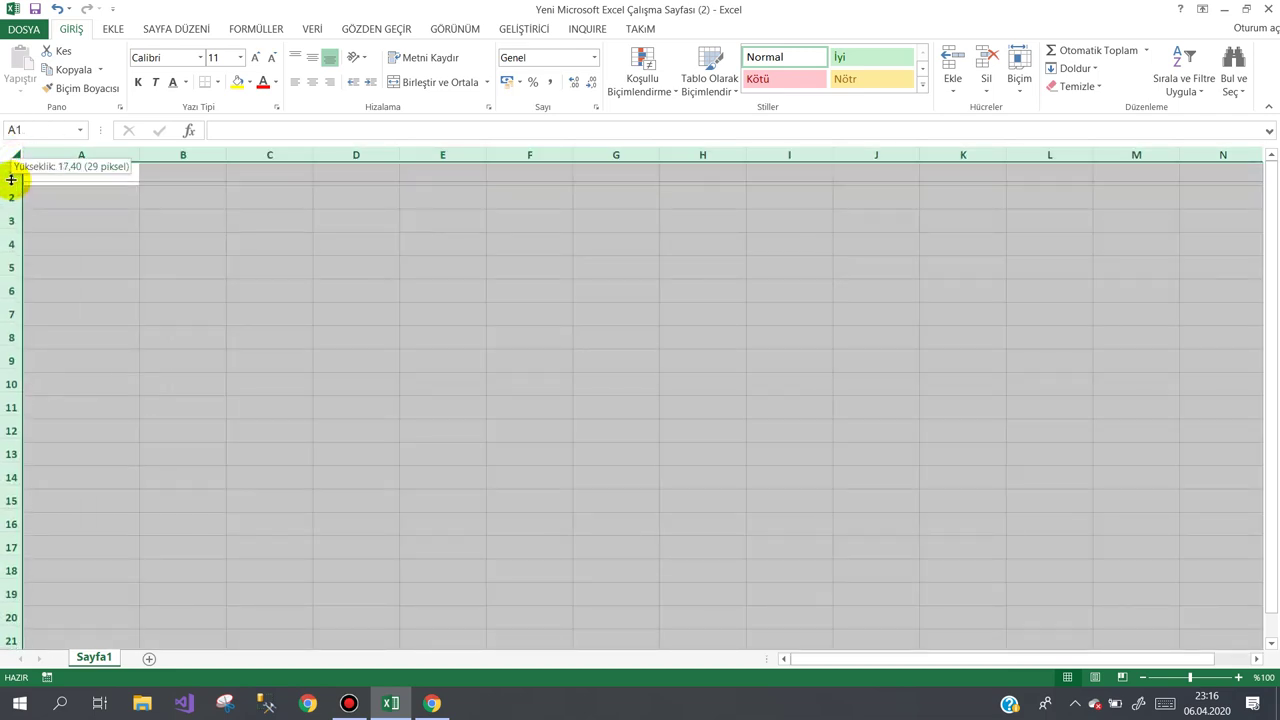
# Step: Make every row of the sheet slightly shorter
pyautogui.moveTo(11, 182); pyautogui.dragTo(11, 178)
pyautogui.click(68, 200)
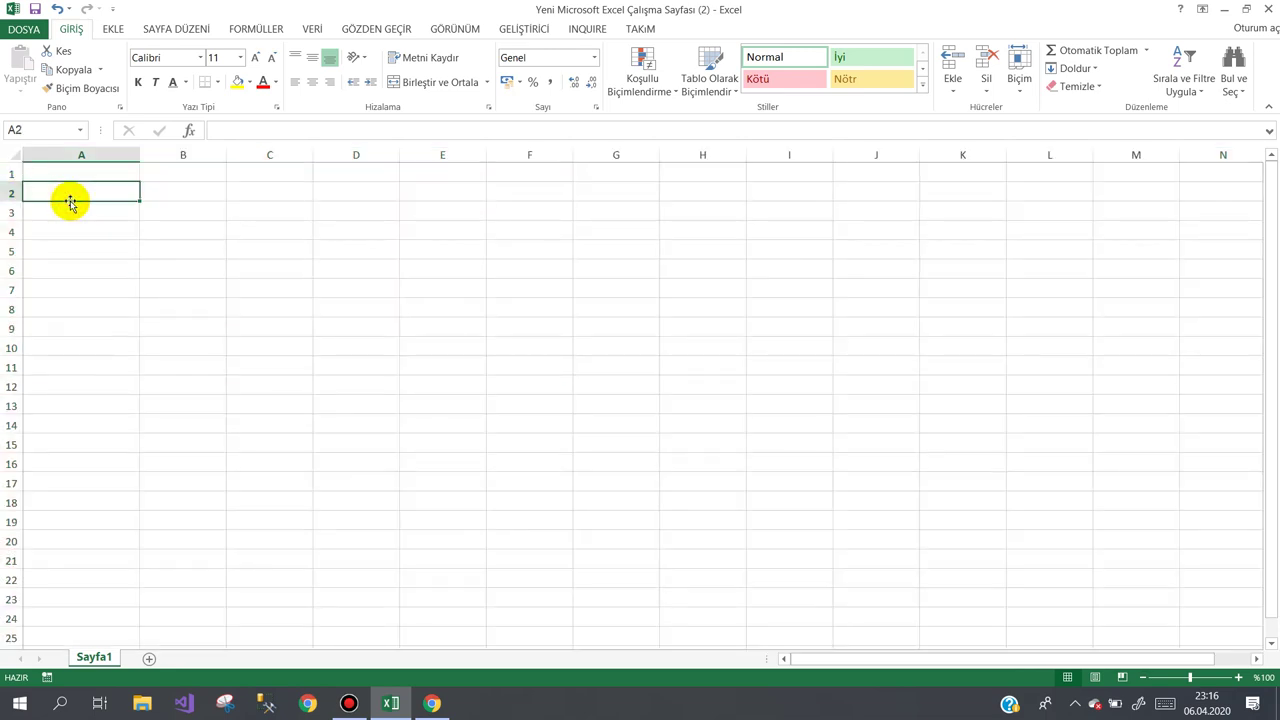
pyautogui.click(171, 234)
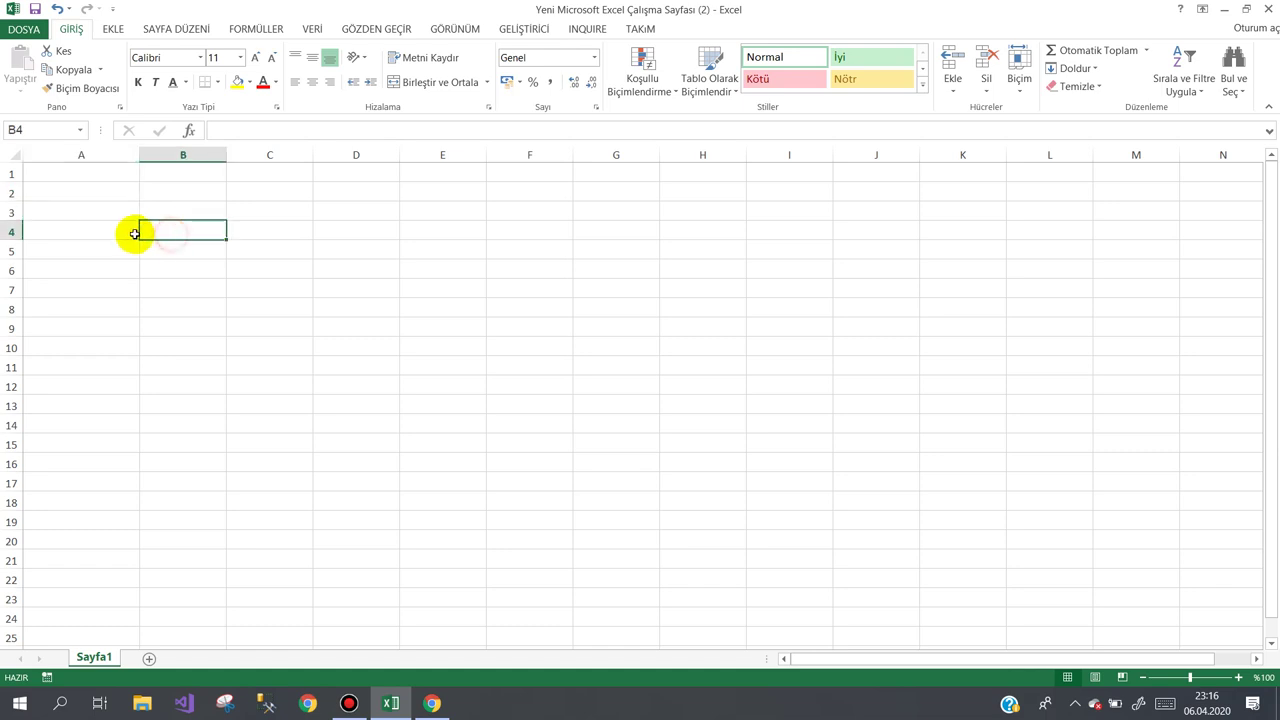
pyautogui.click(124, 230)
pyautogui.click(103, 213)
pyautogui.click(195, 214)
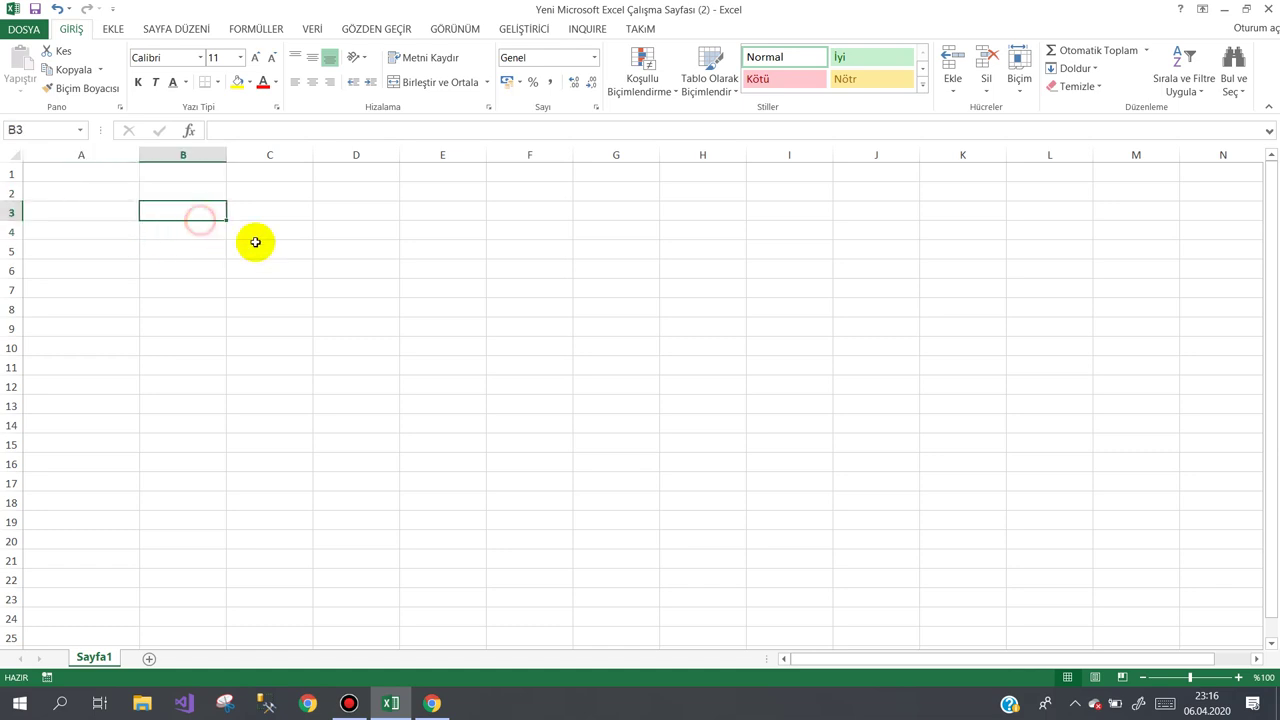
pyautogui.click(267, 236)
# Step: Widen column B to about 14,78 (140 pixels)
pyautogui.moveTo(226, 155); pyautogui.dragTo(245, 155)
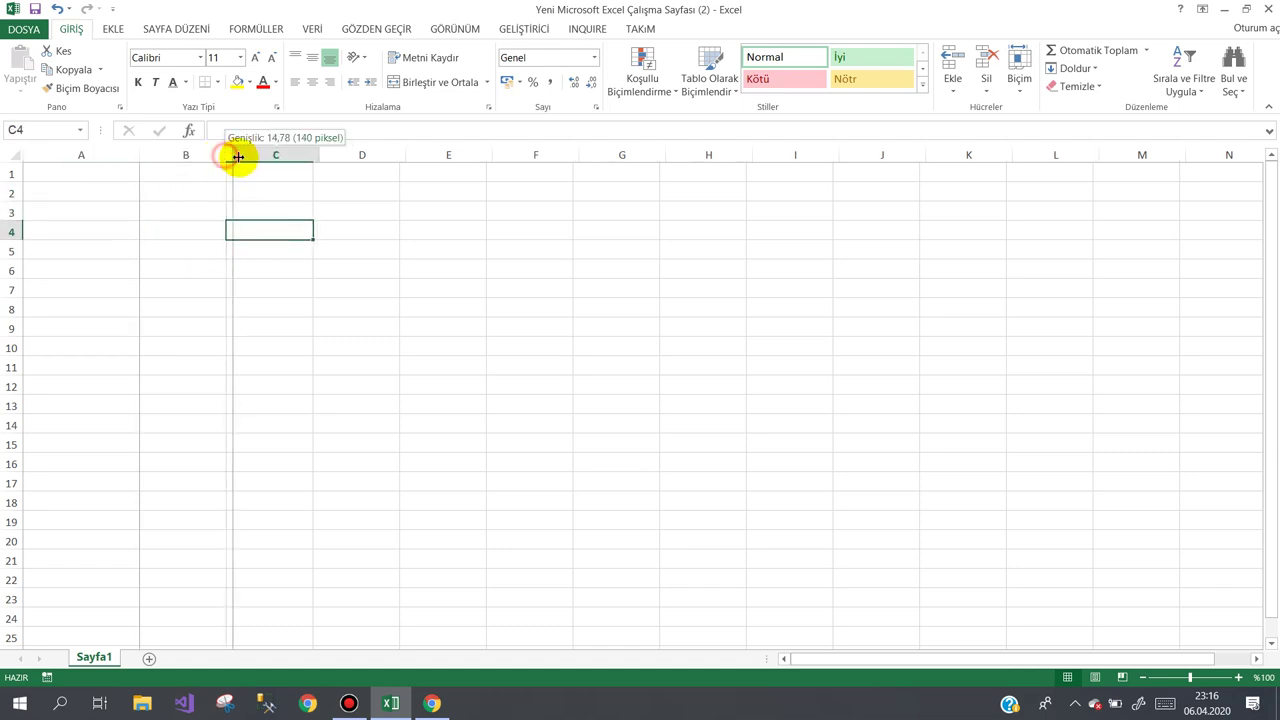
pyautogui.click(228, 192)
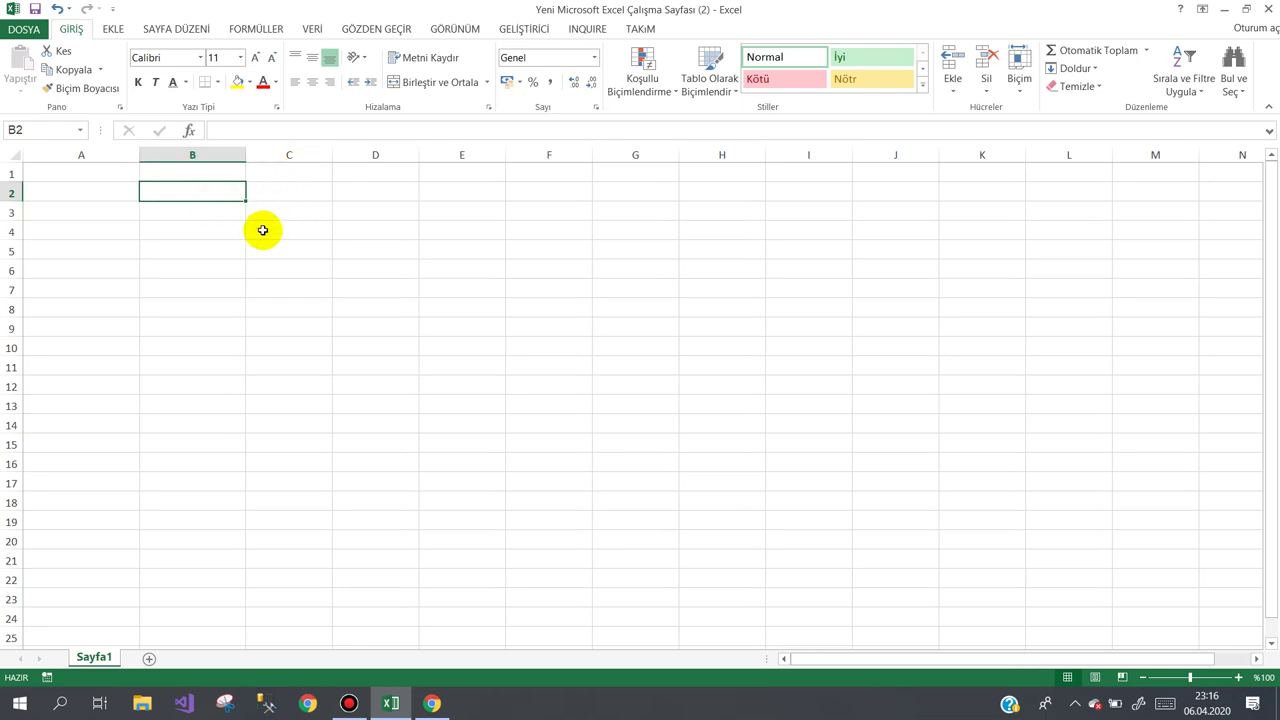
pyautogui.click(370, 257)
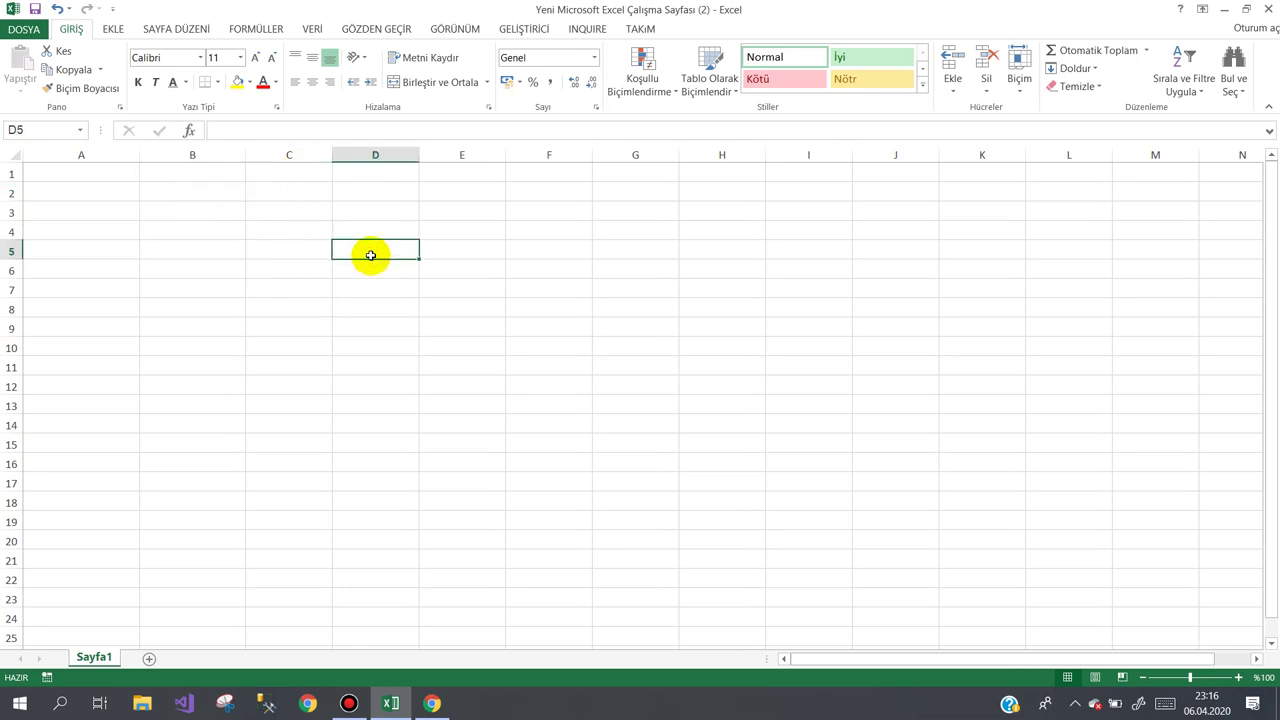
pyautogui.click(352, 193)
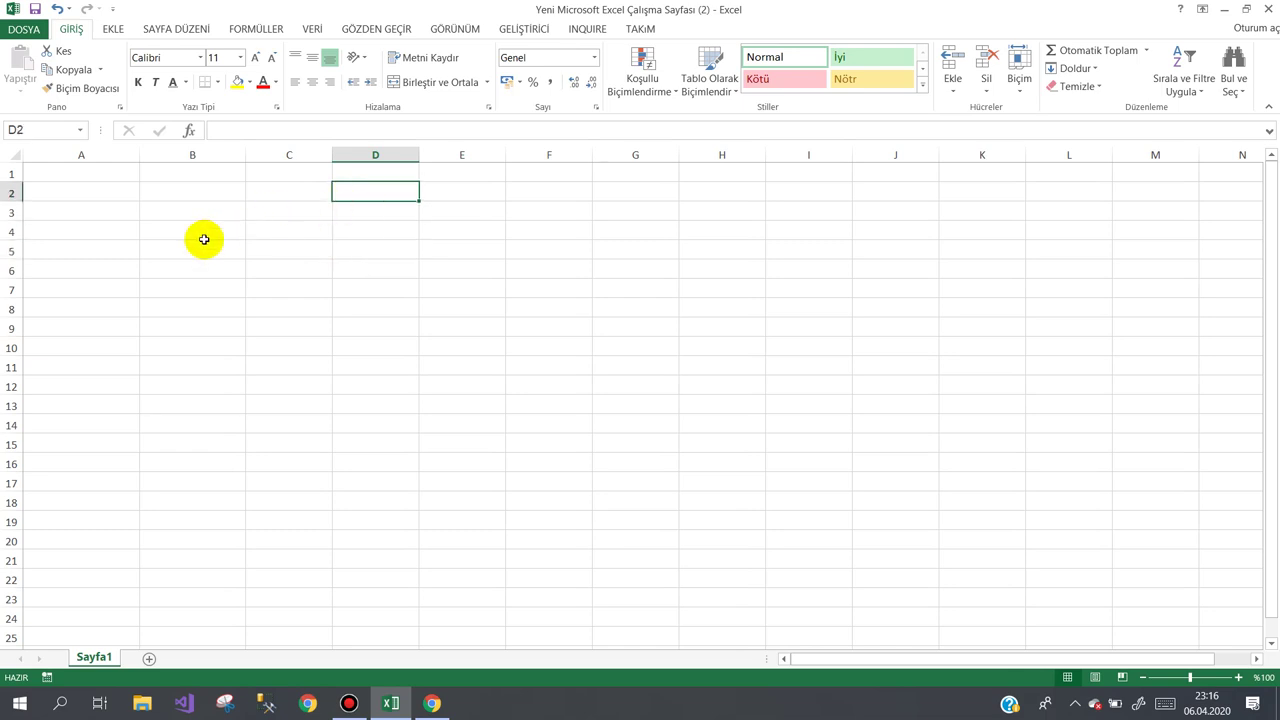
# Step: Open the Visual Basic editor from the Developer tab and insert a new UserForm
pyautogui.click(522, 27)
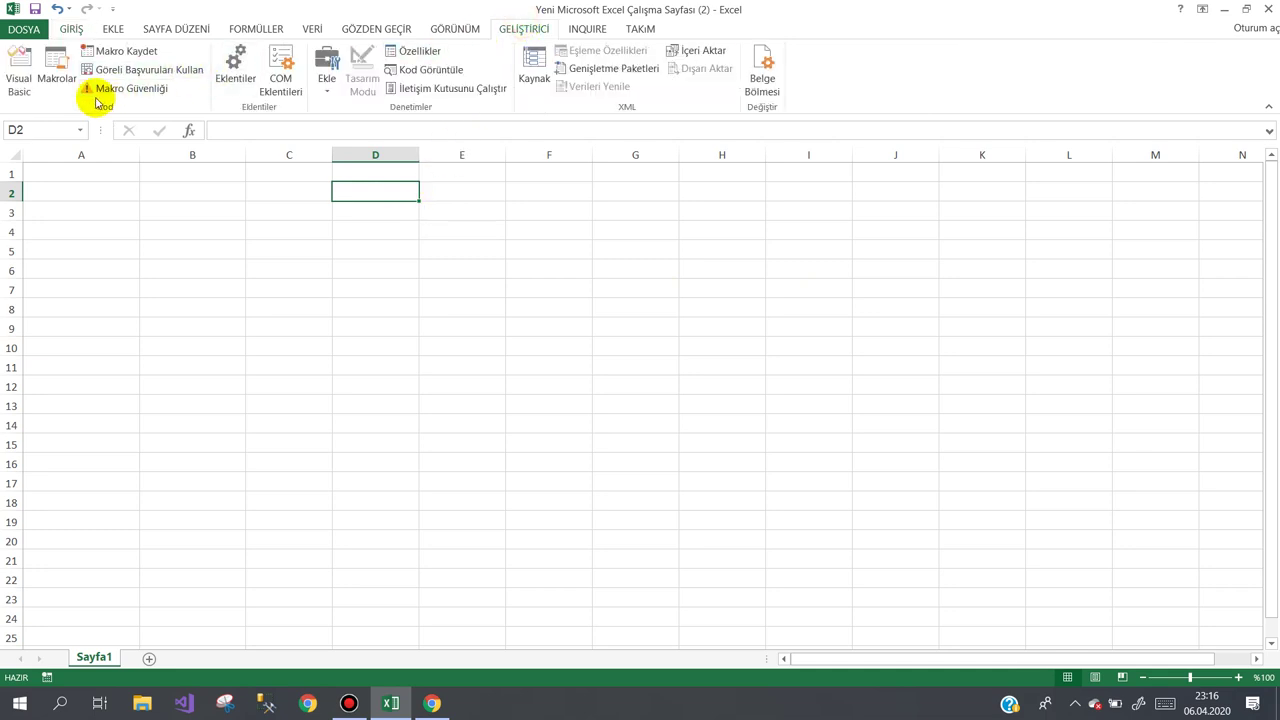
pyautogui.click(22, 78)
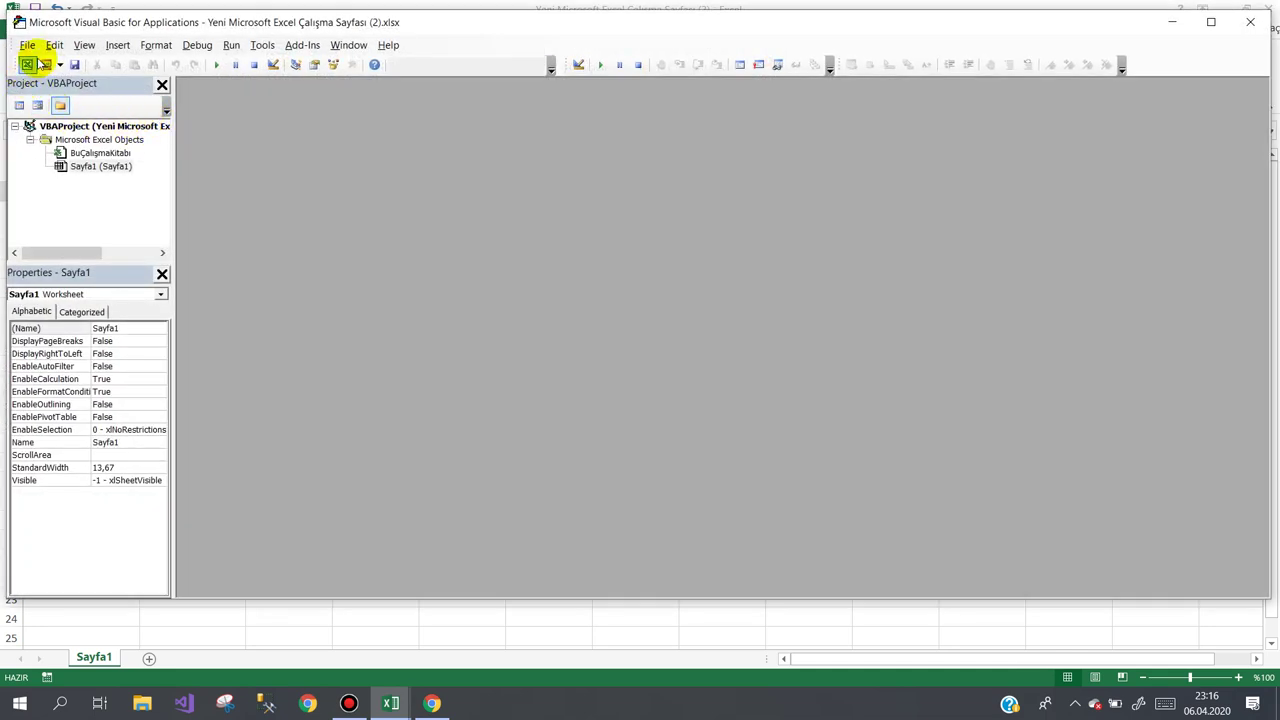
pyautogui.click(45, 64)
# Step: Draw a MonthView calendar on the left and a small Toolbar at the upper right of UserForm1
pyautogui.moveTo(306, 298); pyautogui.dragTo(708, 161)
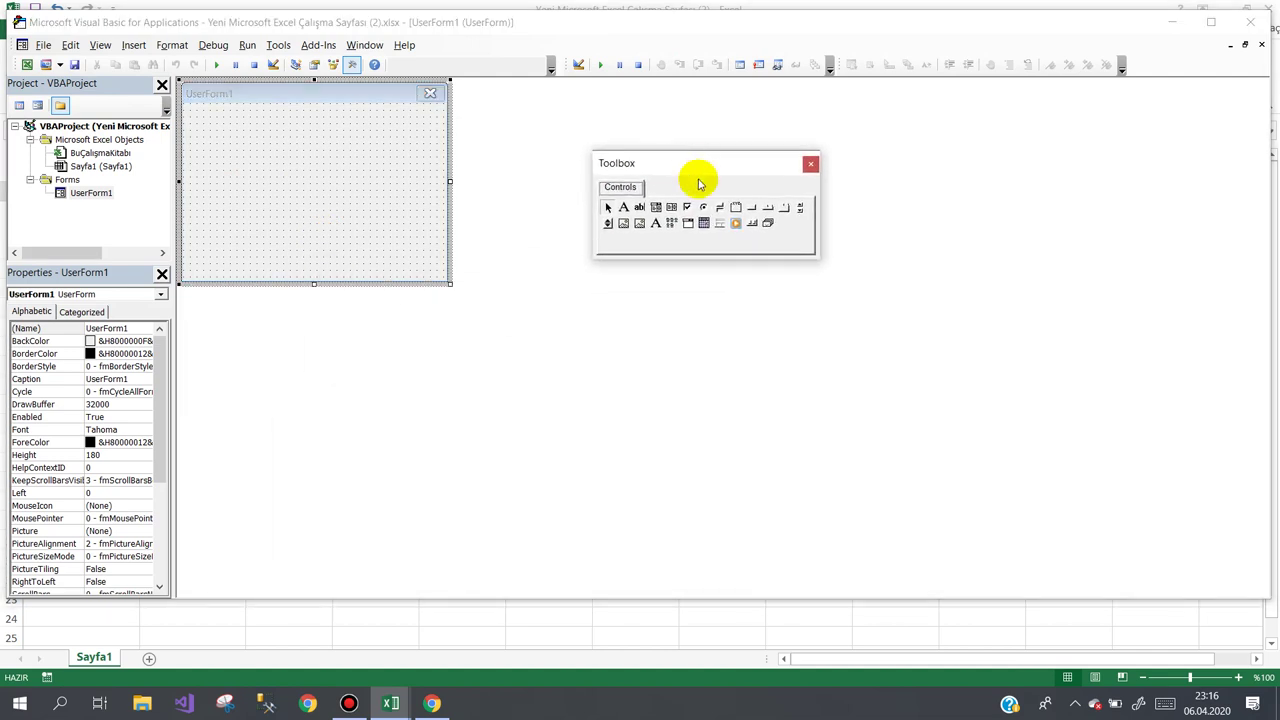
pyautogui.click(704, 222)
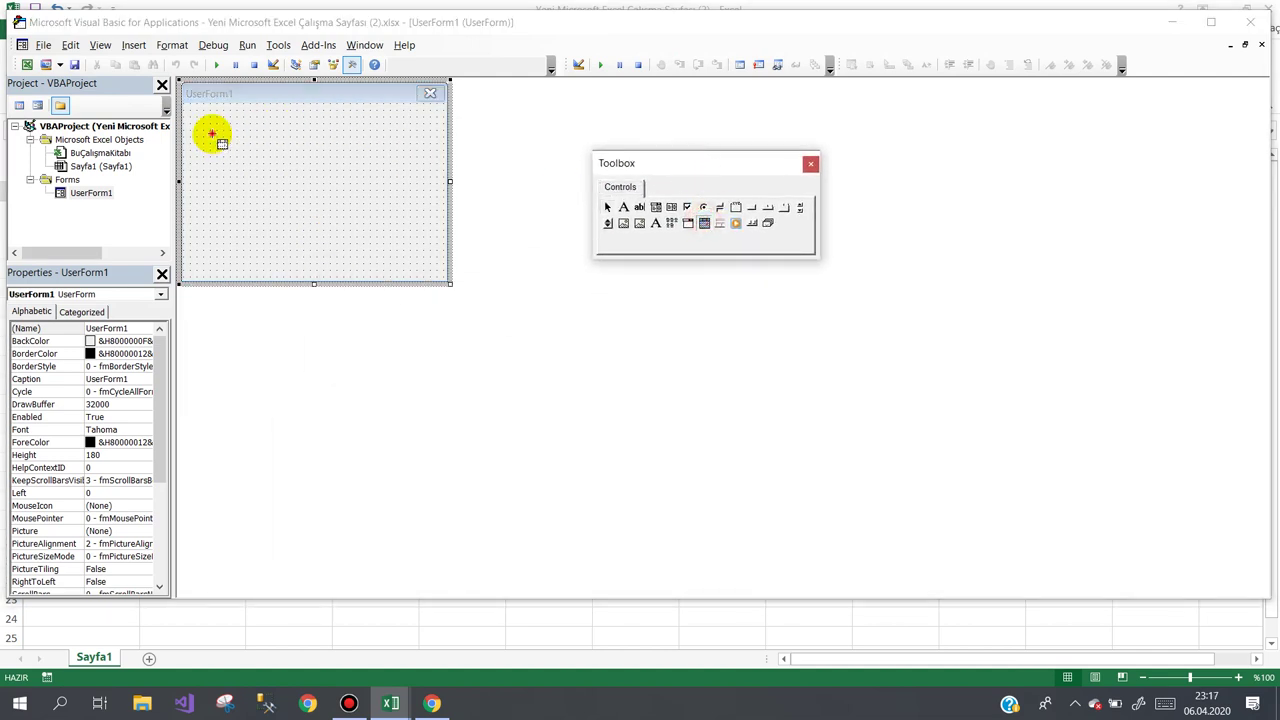
pyautogui.moveTo(208, 129); pyautogui.dragTo(346, 256)
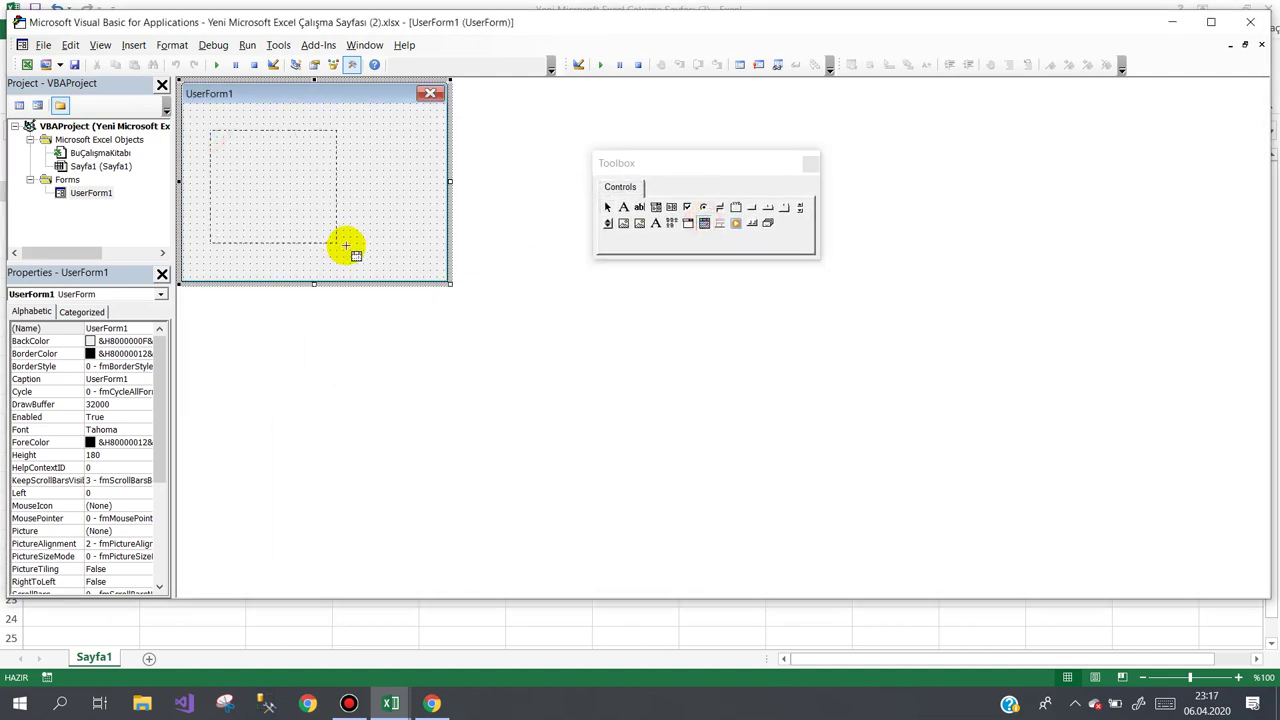
pyautogui.click(752, 222)
pyautogui.moveTo(388, 167); pyautogui.dragTo(444, 185)
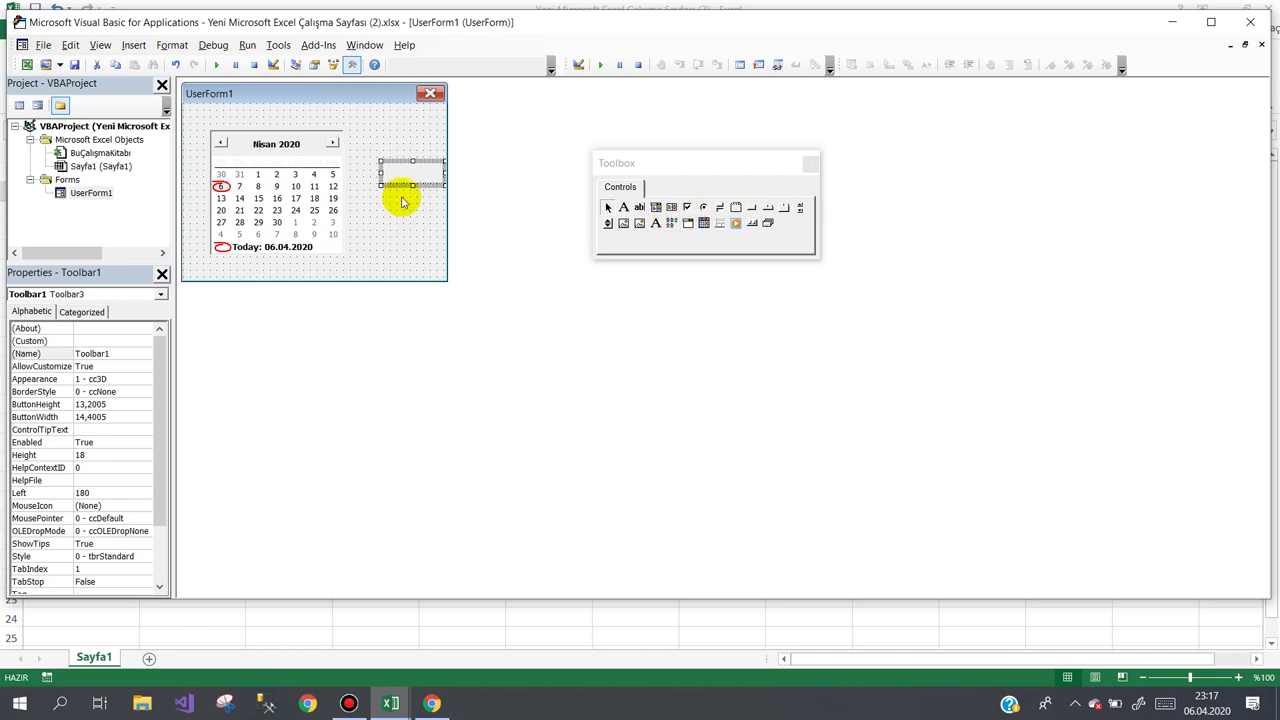
# Step: Widen UserForm1 to the right and return to the Excel worksheet
pyautogui.click(401, 202)
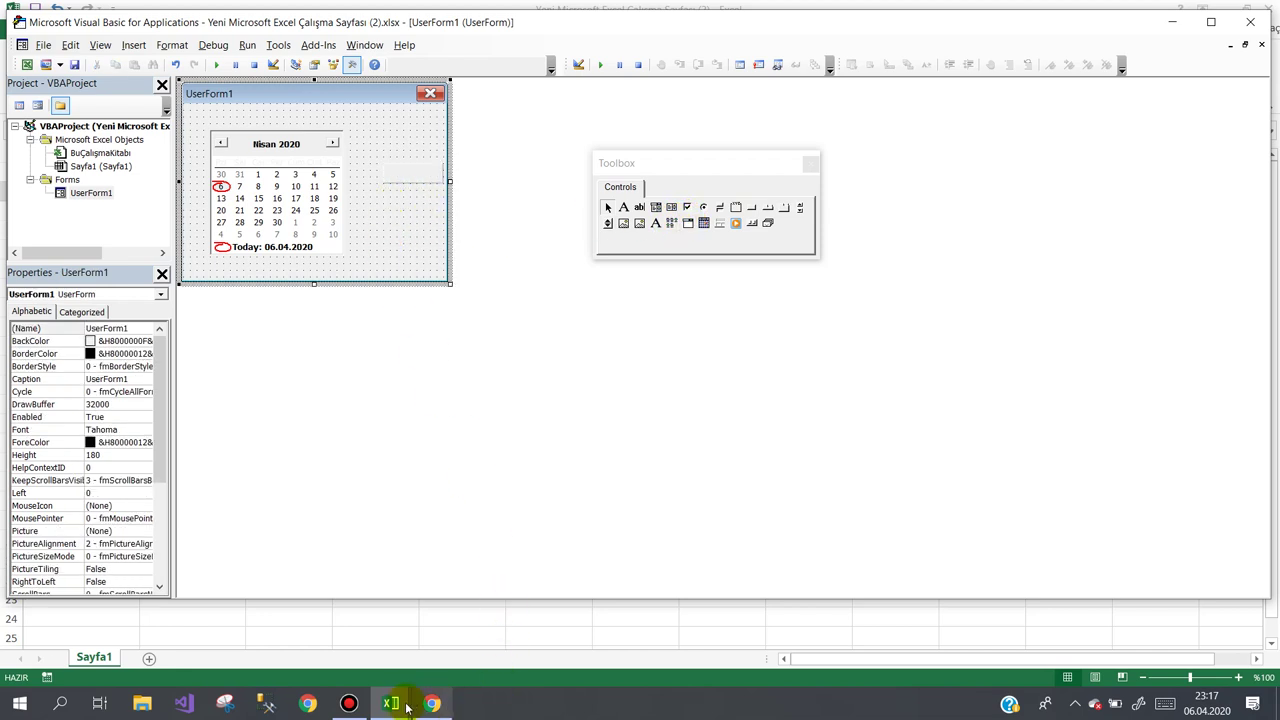
pyautogui.hotkey('alt', 'F11')
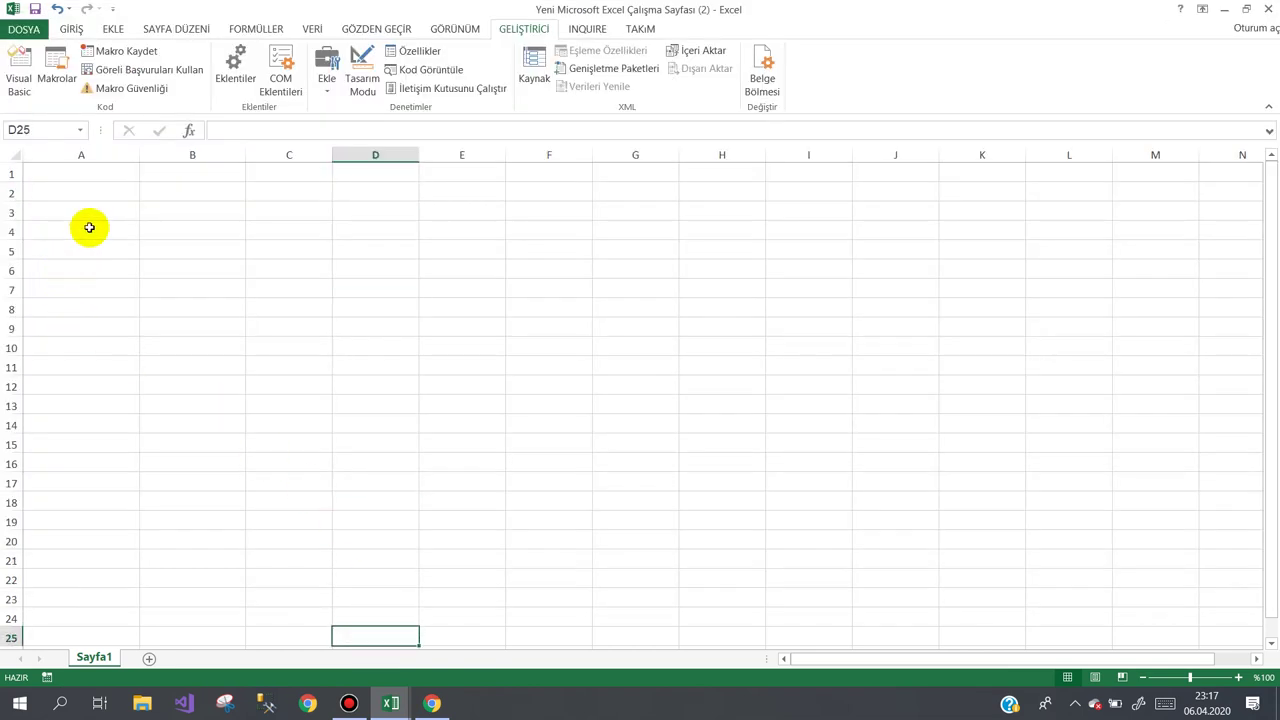
pyautogui.moveTo(390, 703)
pyautogui.click(457, 632)
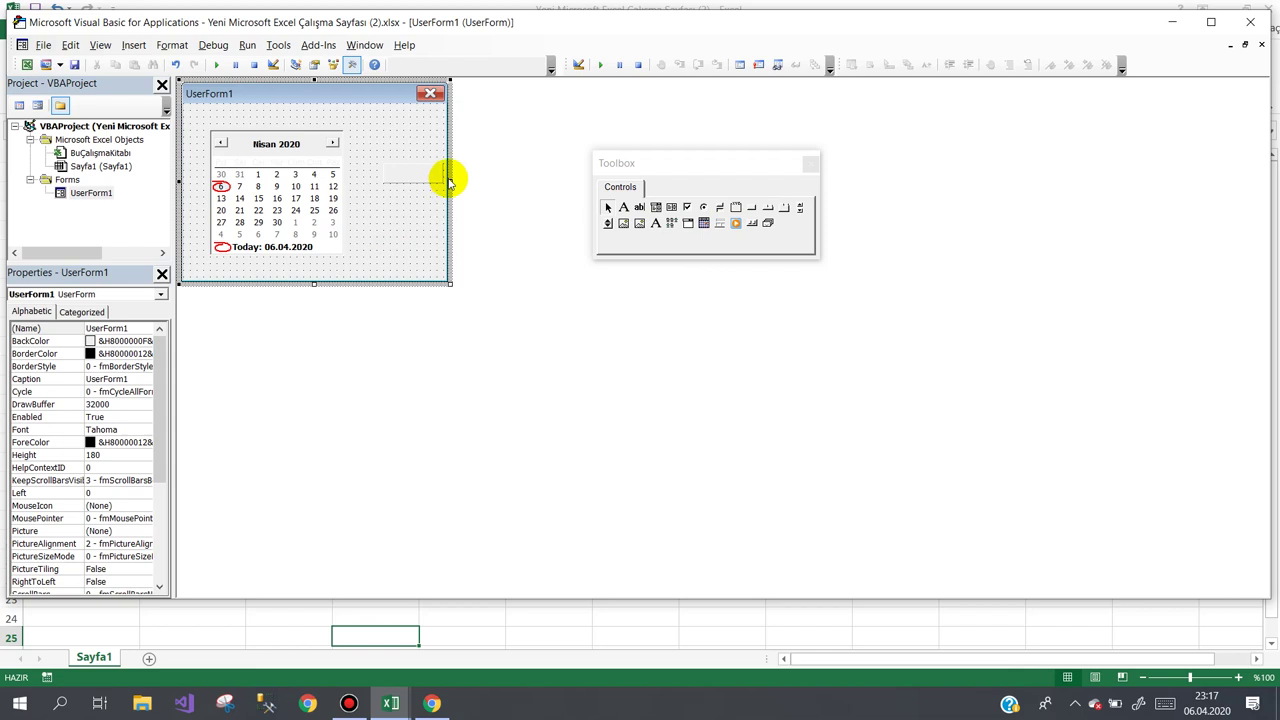
pyautogui.moveTo(449, 180); pyautogui.dragTo(491, 181)
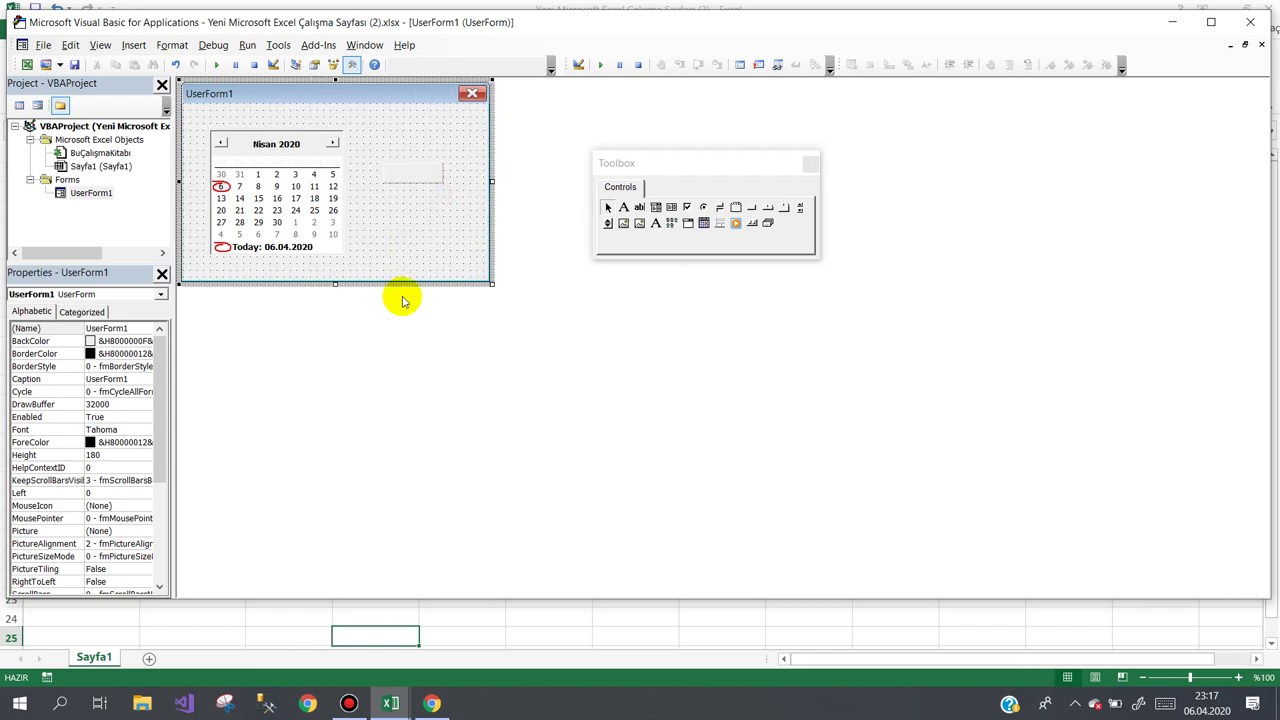
pyautogui.click(312, 615)
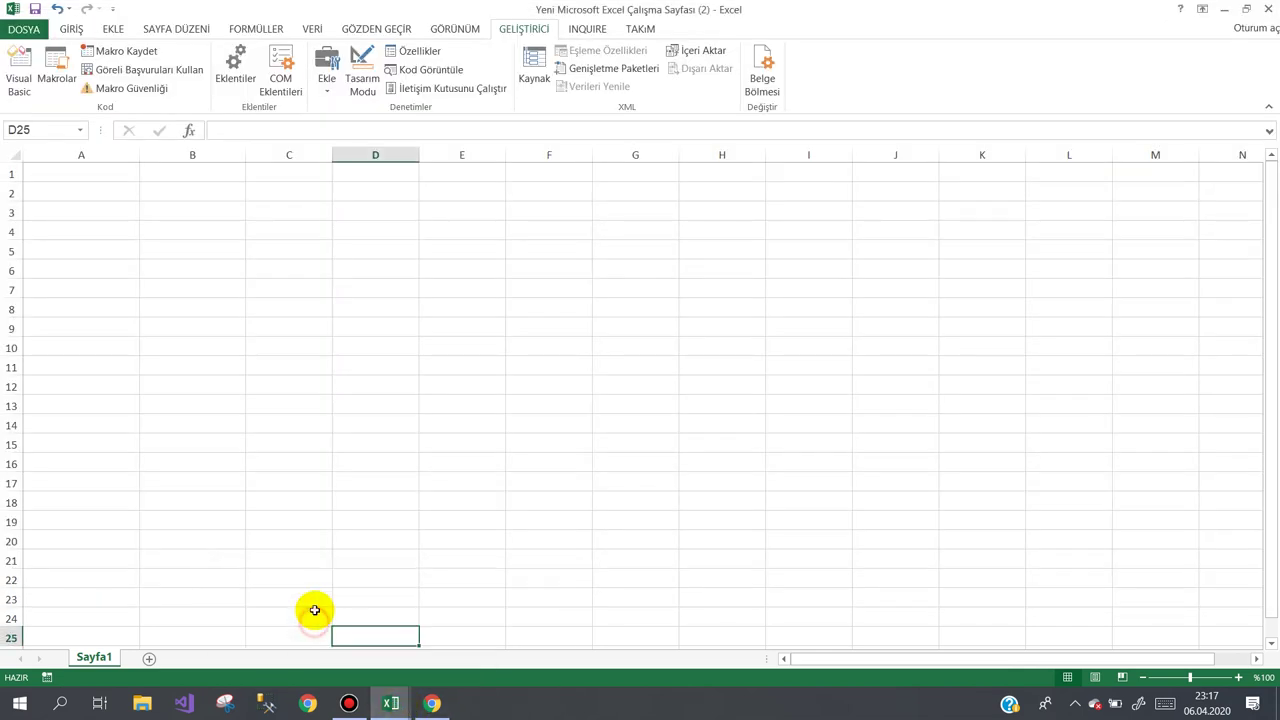
pyautogui.click(100, 180)
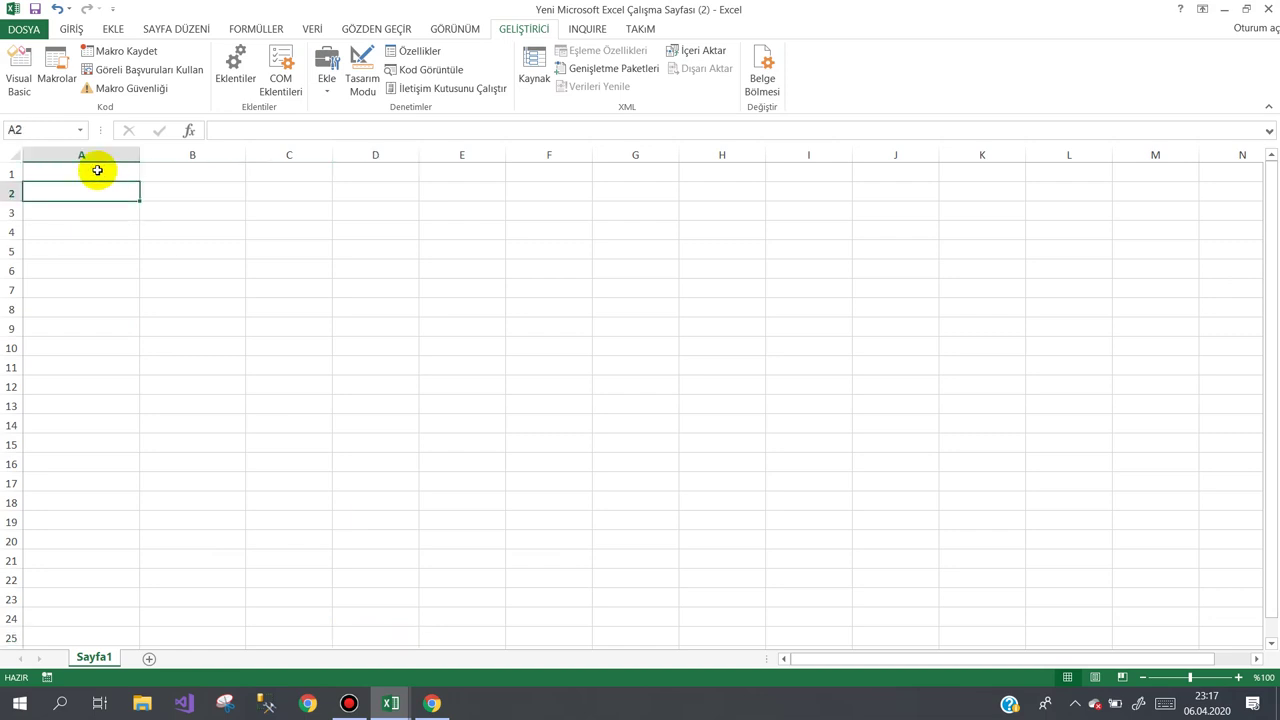
# Step: Open the About Excel information from the File menu's Account page
pyautogui.click(24, 28)
pyautogui.click(29, 330)
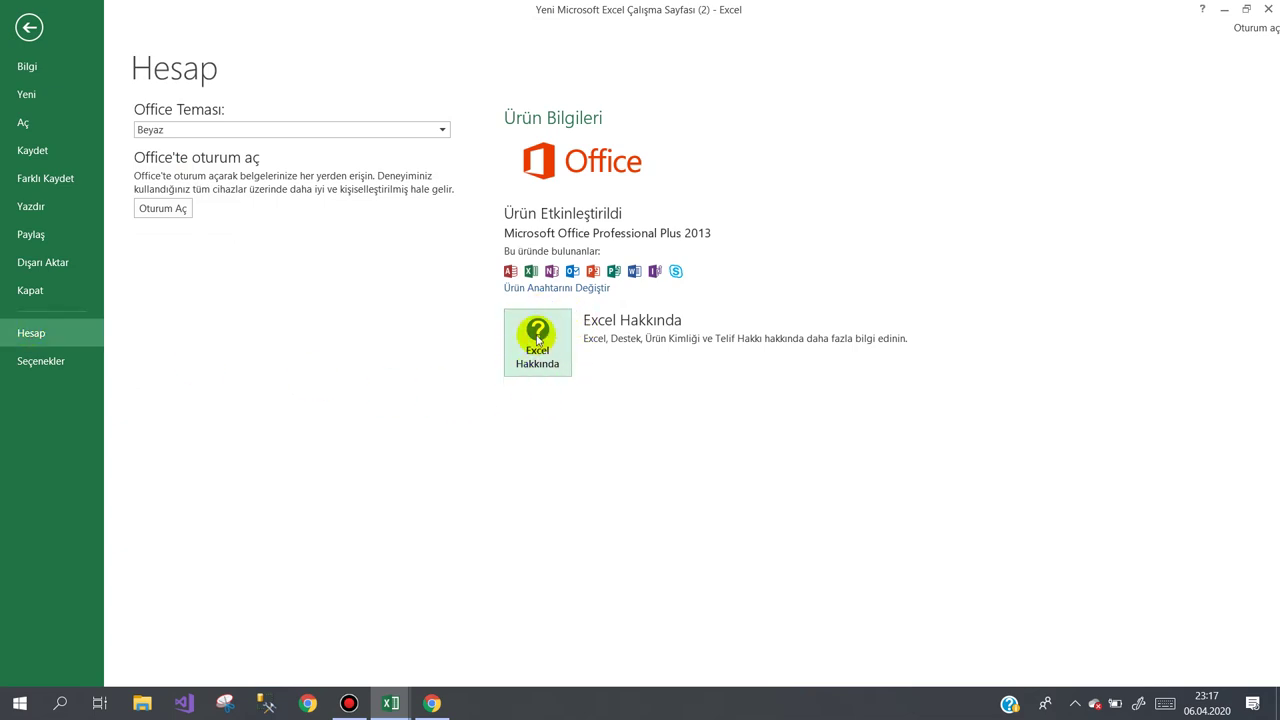
pyautogui.click(524, 354)
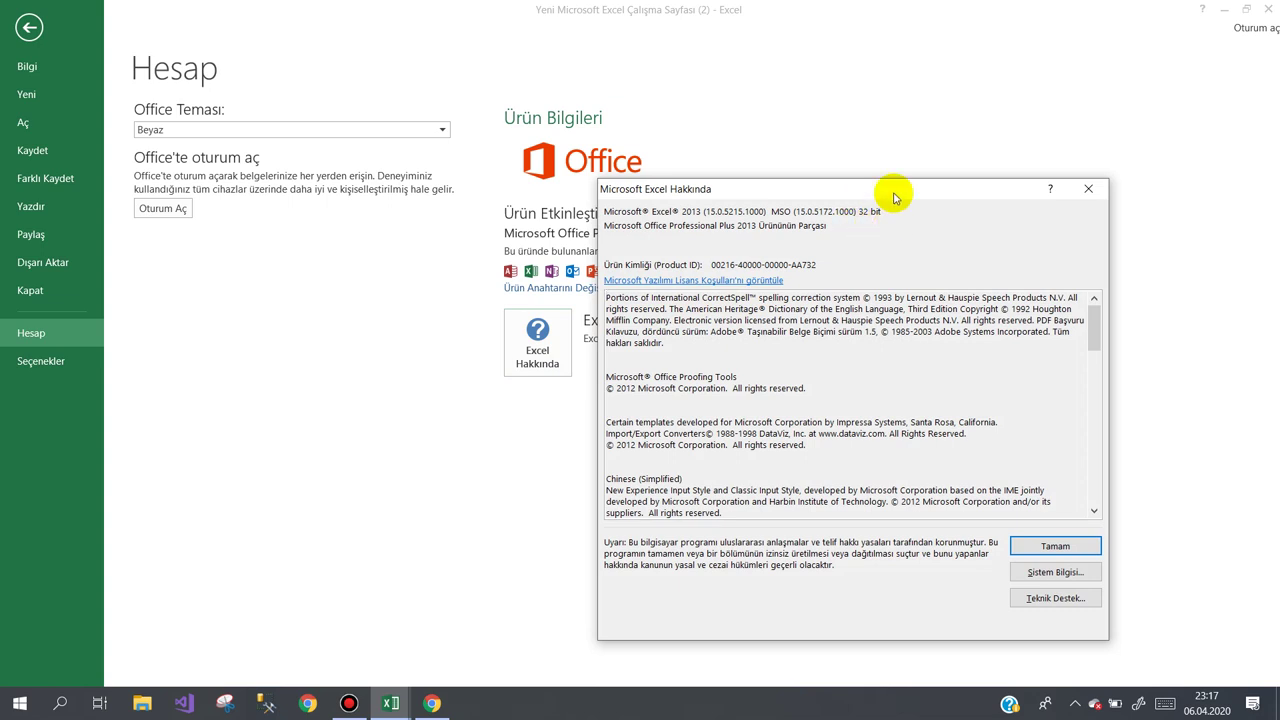
# Step: Close the About dialog, which shows a 32-bit edition, and cancel closing the workbook
pyautogui.click(874, 213)
pyautogui.click(1087, 189)
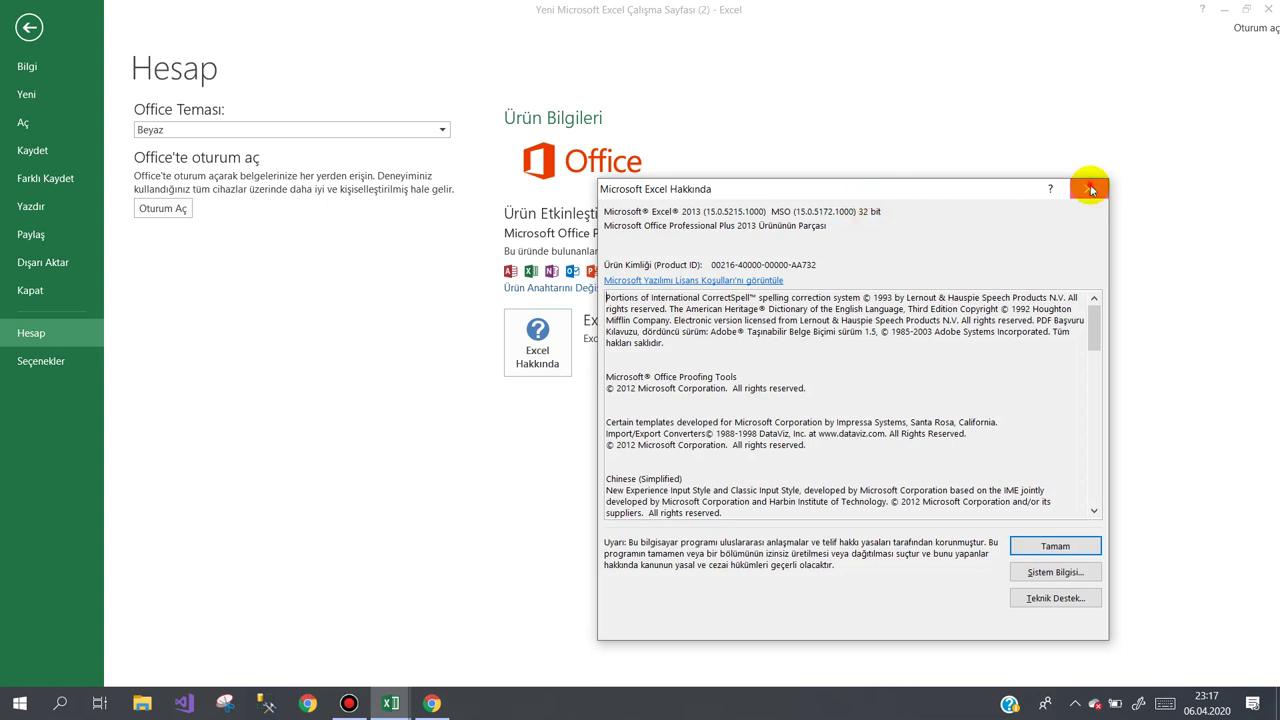
pyautogui.click(1268, 9)
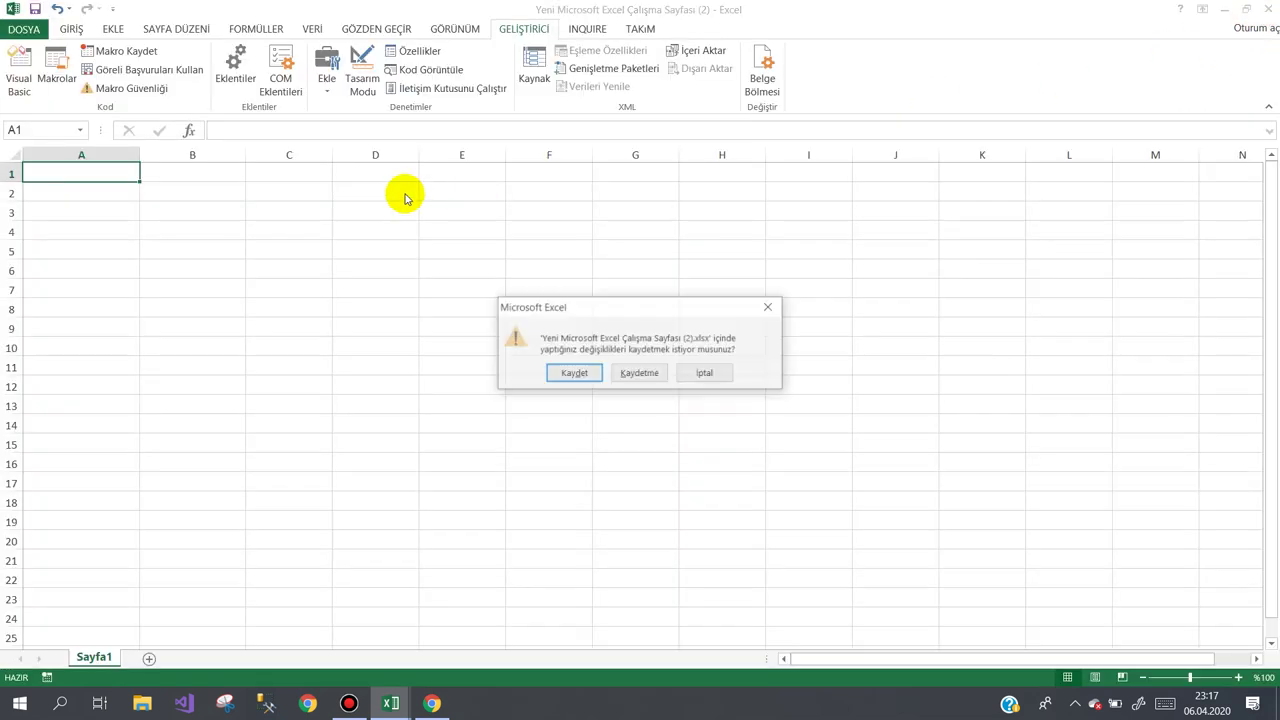
pyautogui.click(703, 373)
# Step: Enter 32 bit in A1 and 64 bit in A2, then zoom the sheet in
pyautogui.write('32 b')
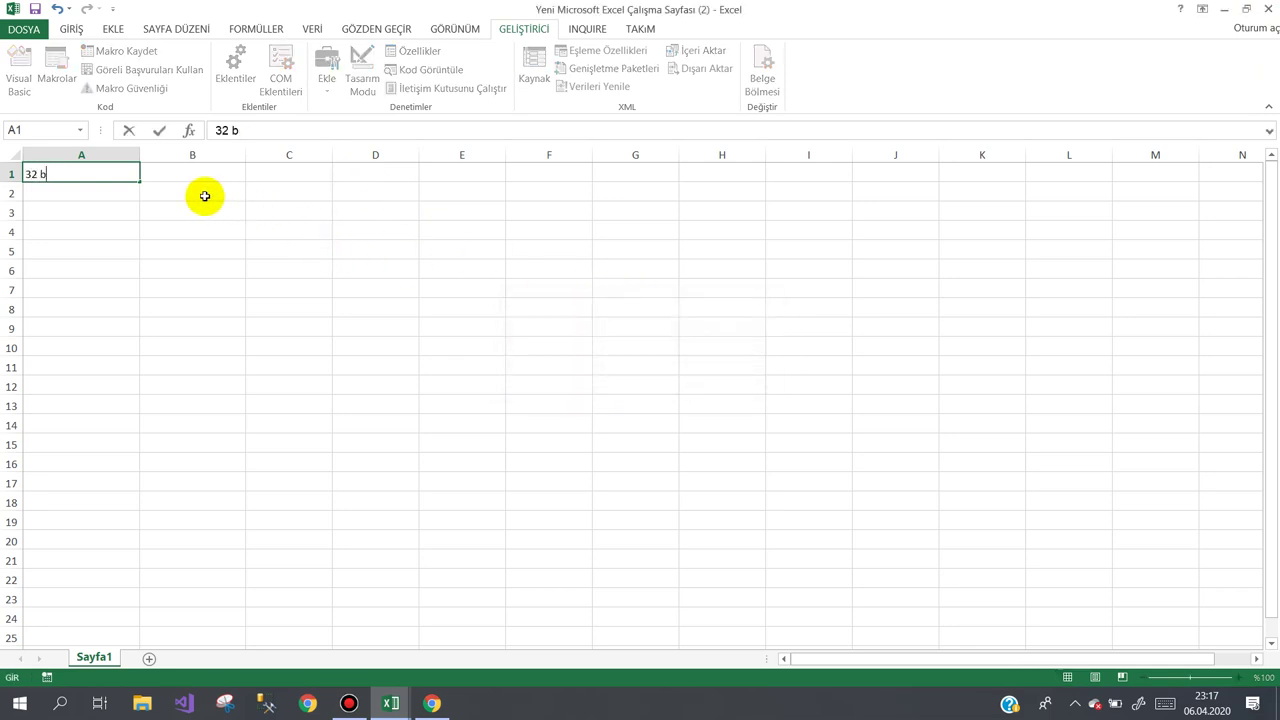
pyautogui.write('it')
pyautogui.press('Return')
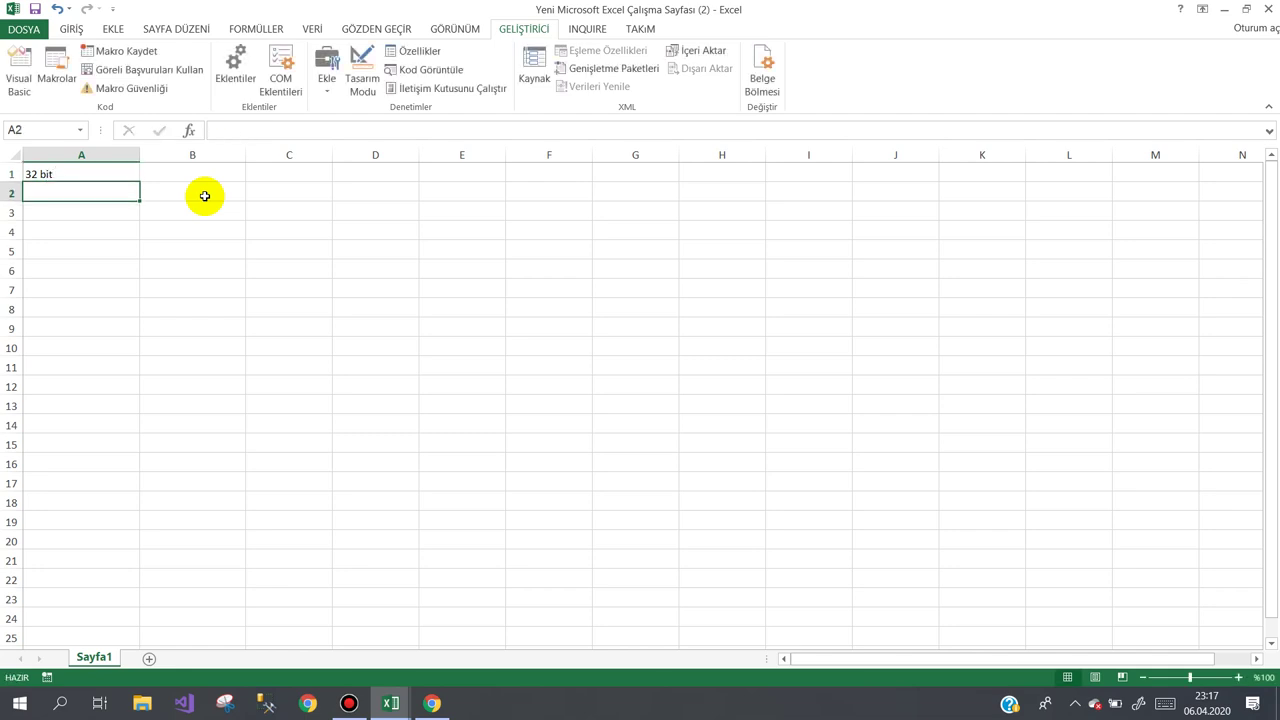
pyautogui.write('64 bit')
pyautogui.press('Return')
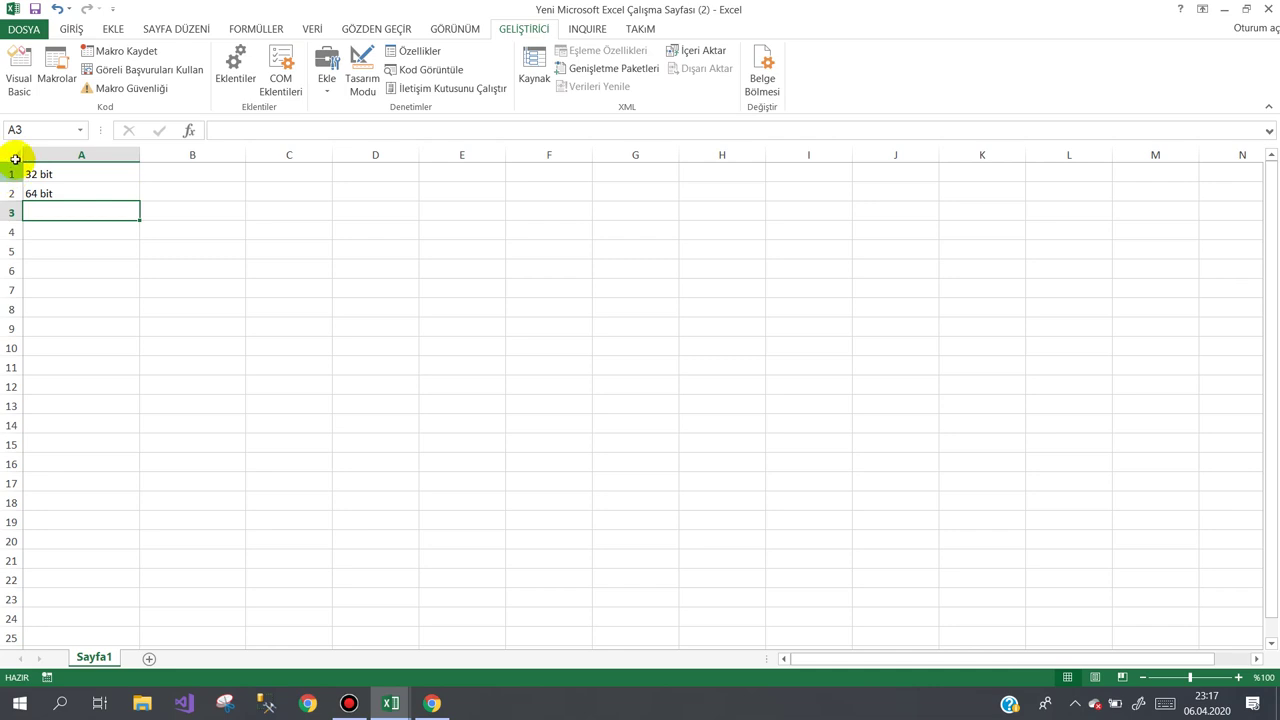
pyautogui.click(1240, 679)
pyautogui.click(1240, 679)
pyautogui.click(1240, 679)
pyautogui.click(1240, 679)
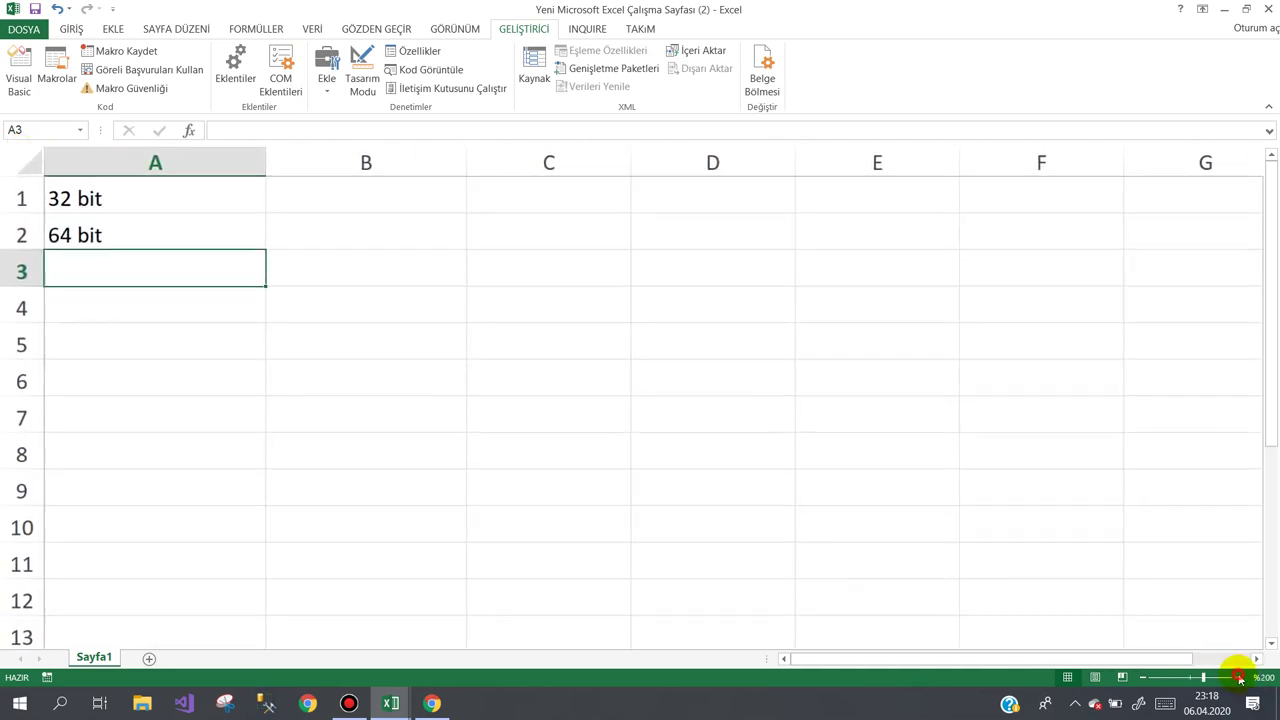
pyautogui.click(1240, 679)
# Step: Type the 32-bit file-size note into B1 and fix its spacing
pyautogui.click(383, 205)
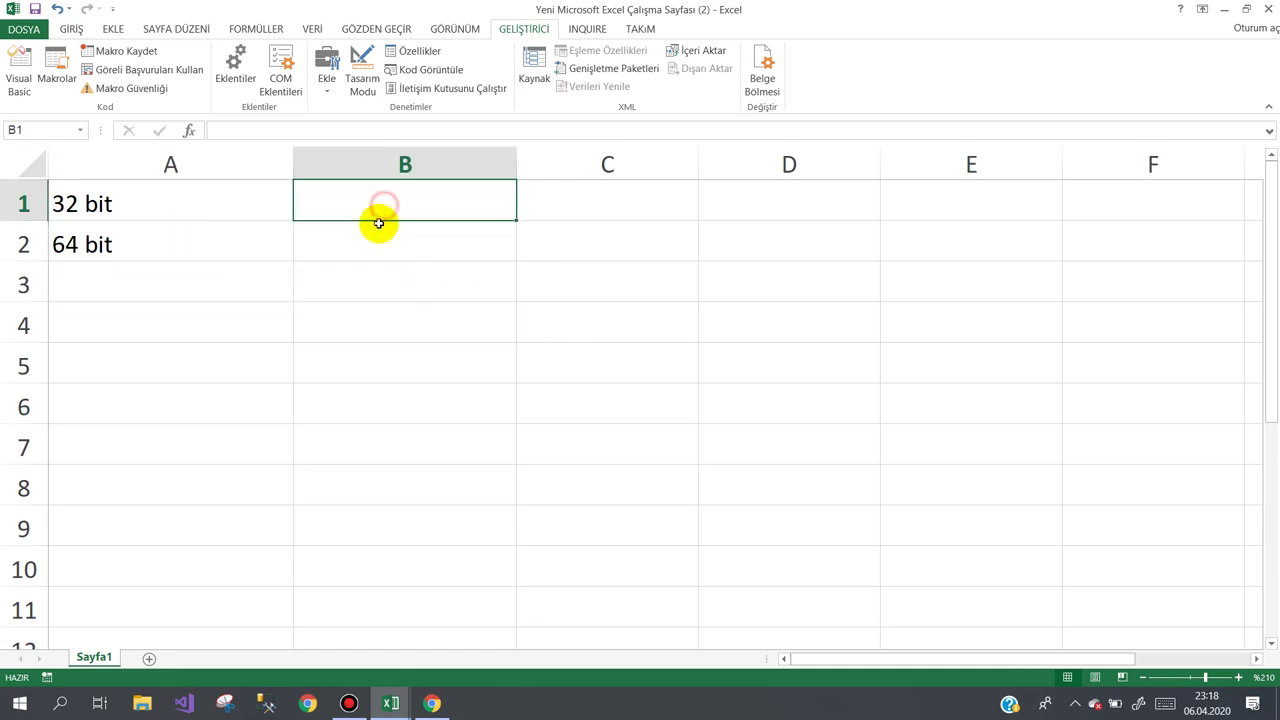
pyautogui.click(376, 245)
pyautogui.click(383, 188)
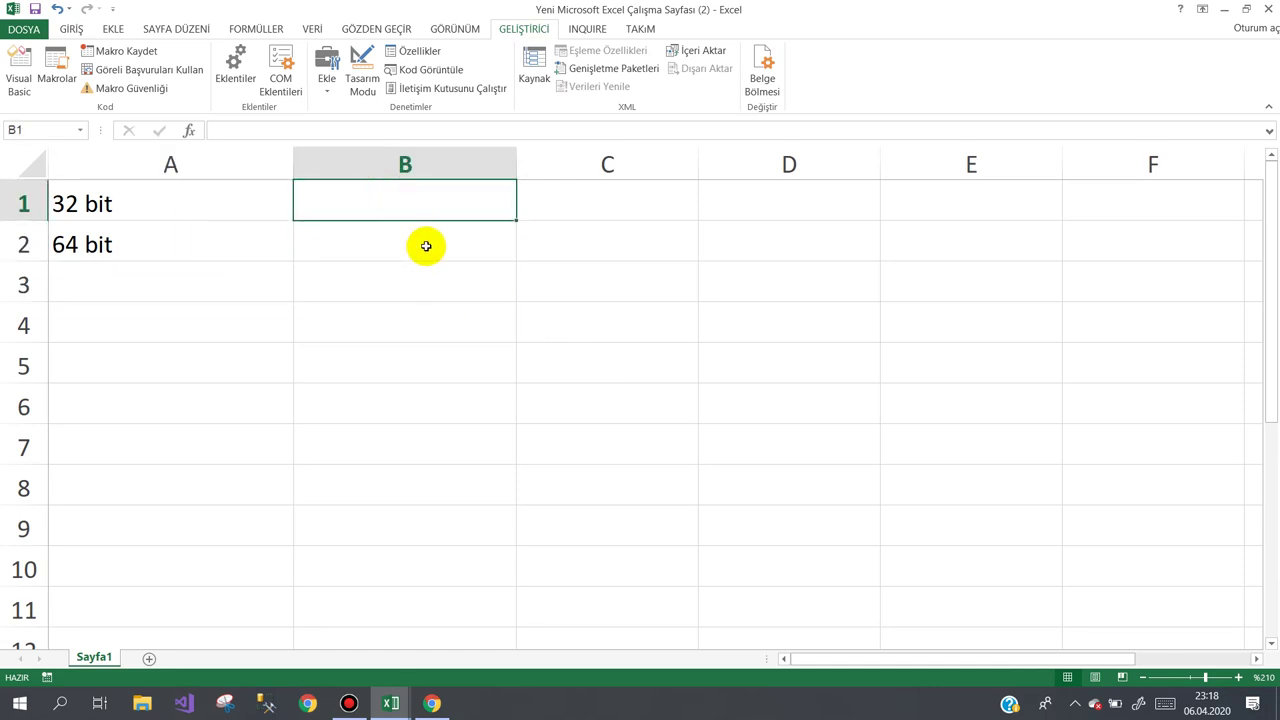
pyautogui.write('2gb dosyalarla çalışabilir')
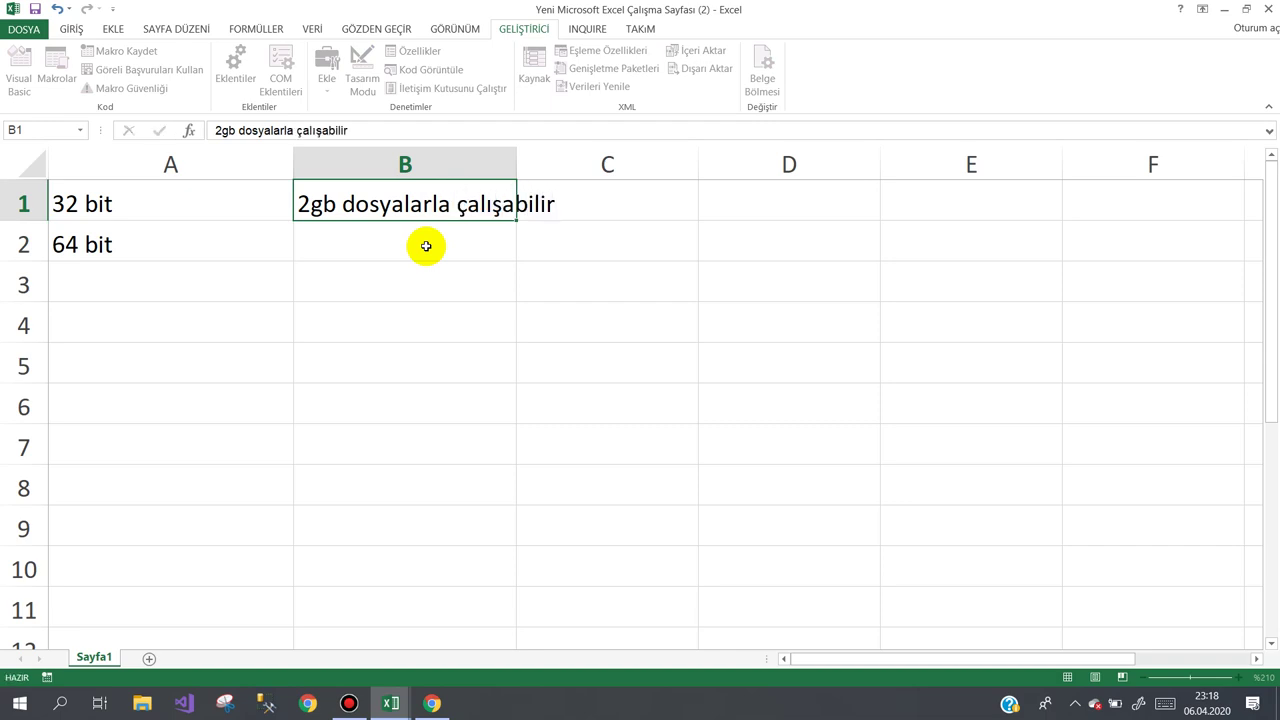
pyautogui.click(426, 246)
pyautogui.click(309, 203)
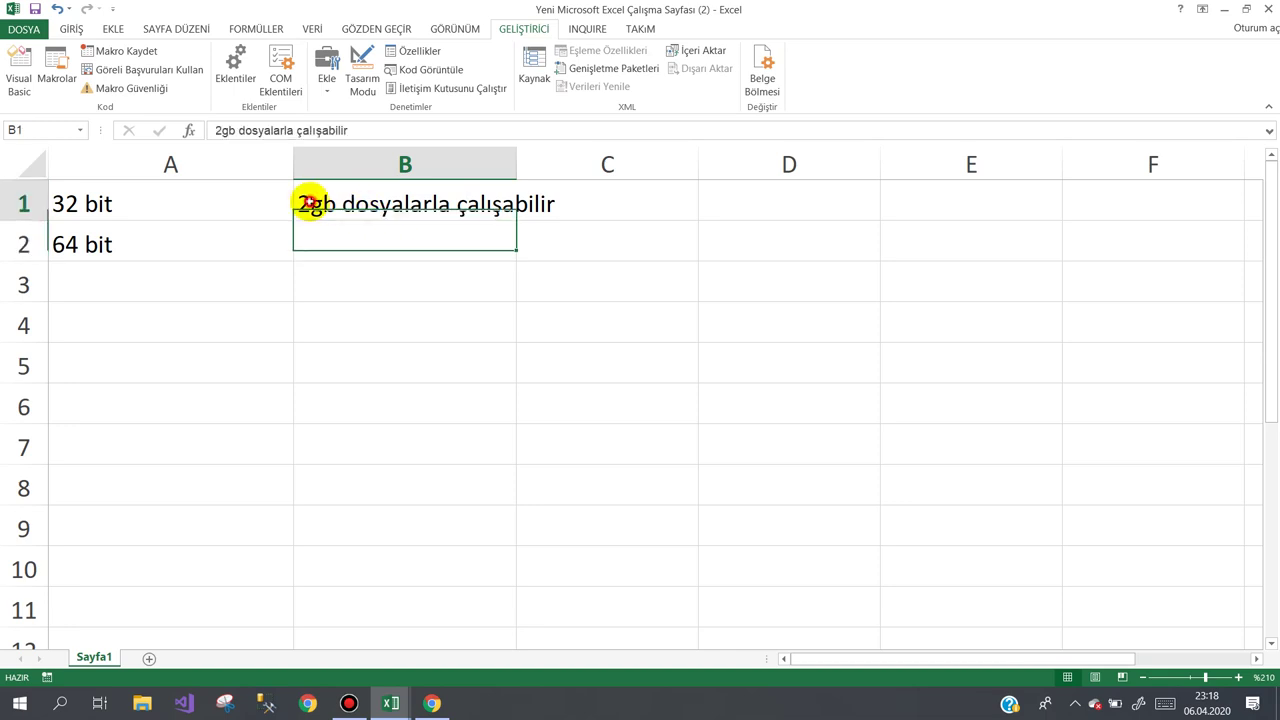
pyautogui.doubleClick(312, 204)
pyautogui.click(339, 233)
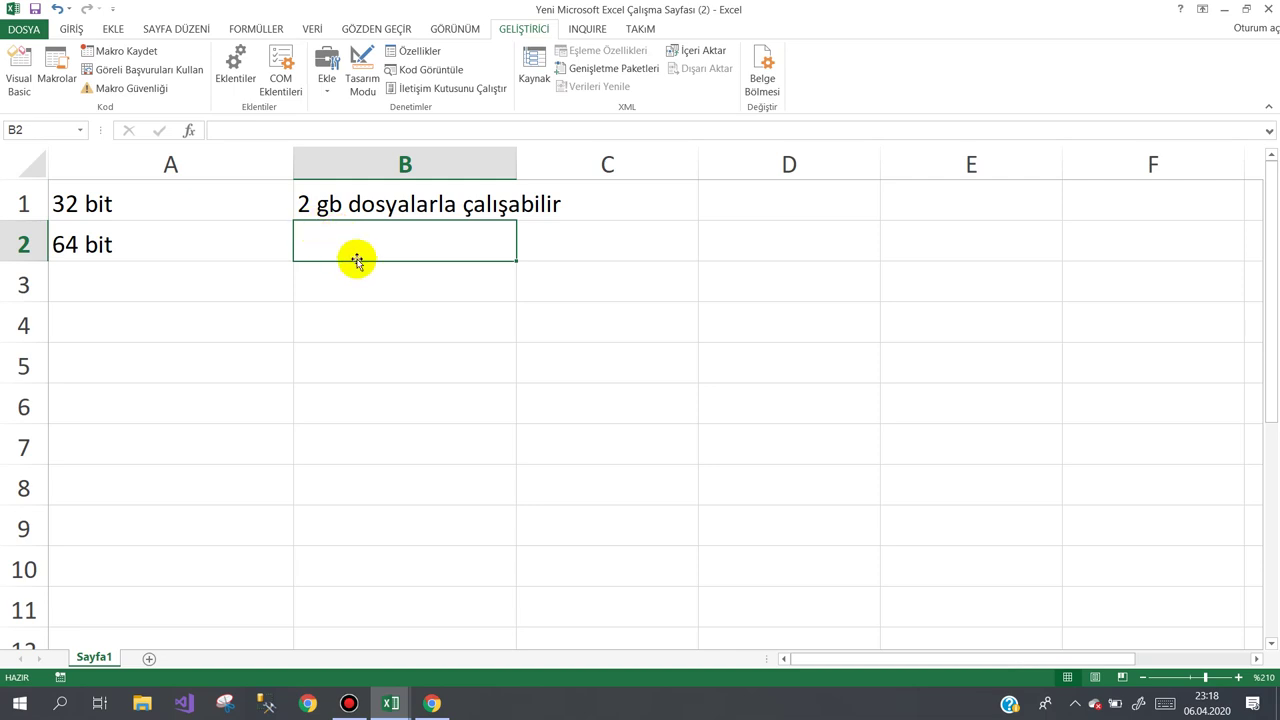
# Step: Enter the '8 tb kadar dos' note in B2, then minimise the Excel window
pyautogui.write('8 tb kadar dos')
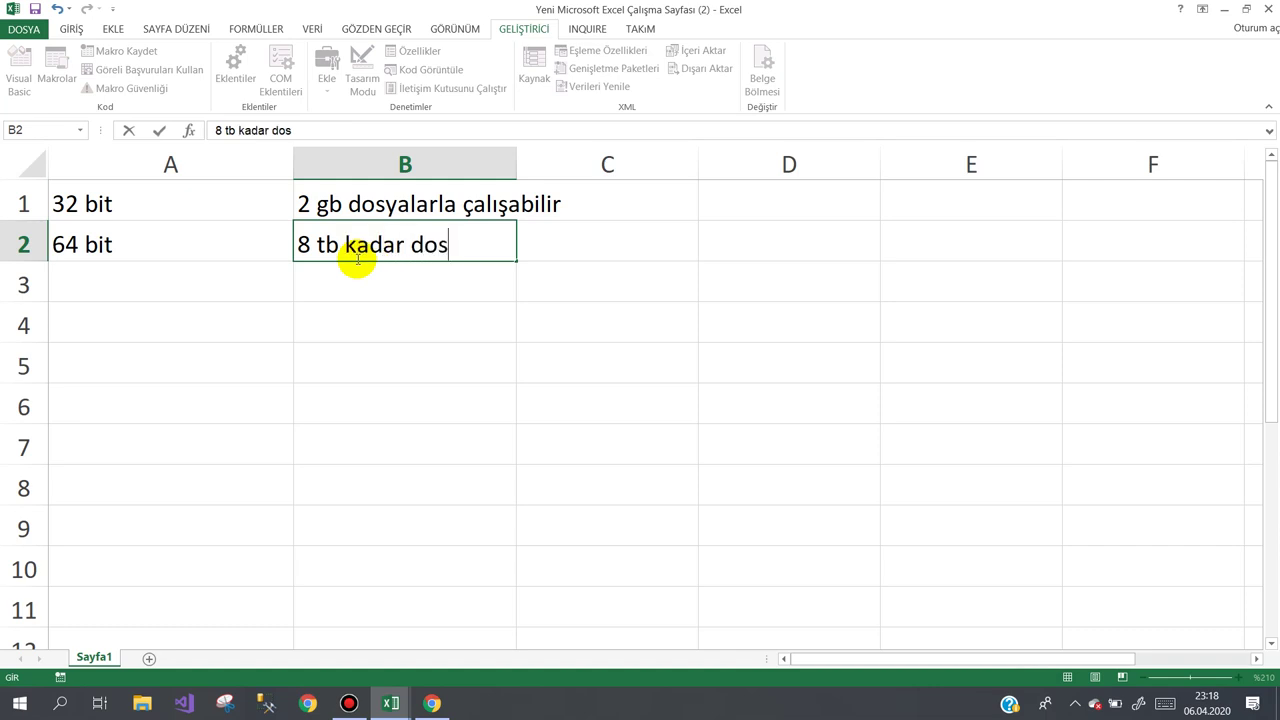
pyautogui.click(413, 298)
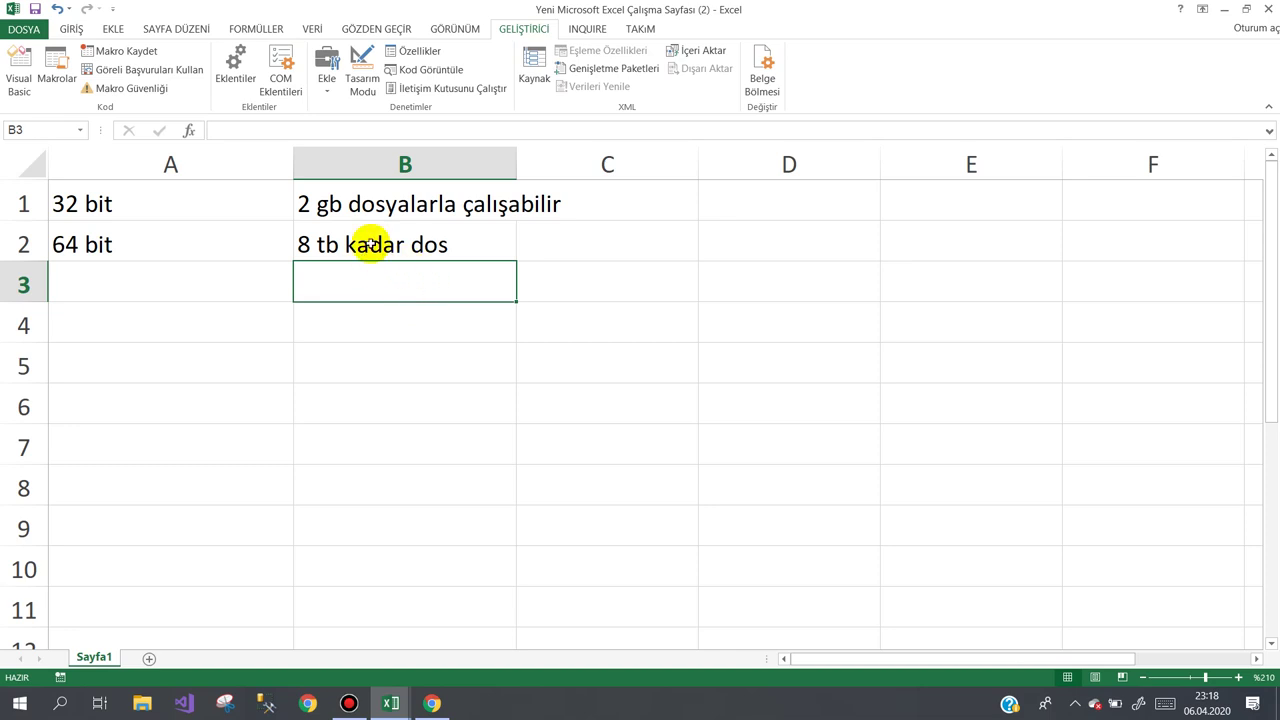
pyautogui.click(475, 251)
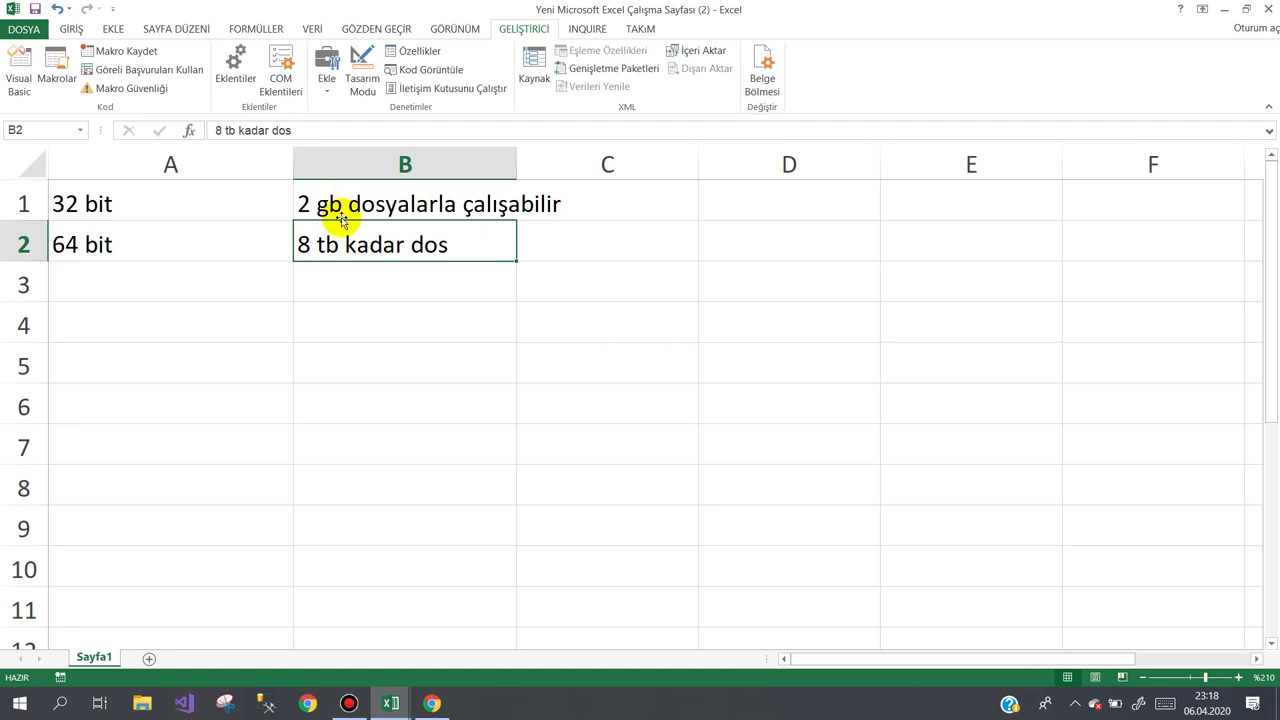
pyautogui.click(196, 206)
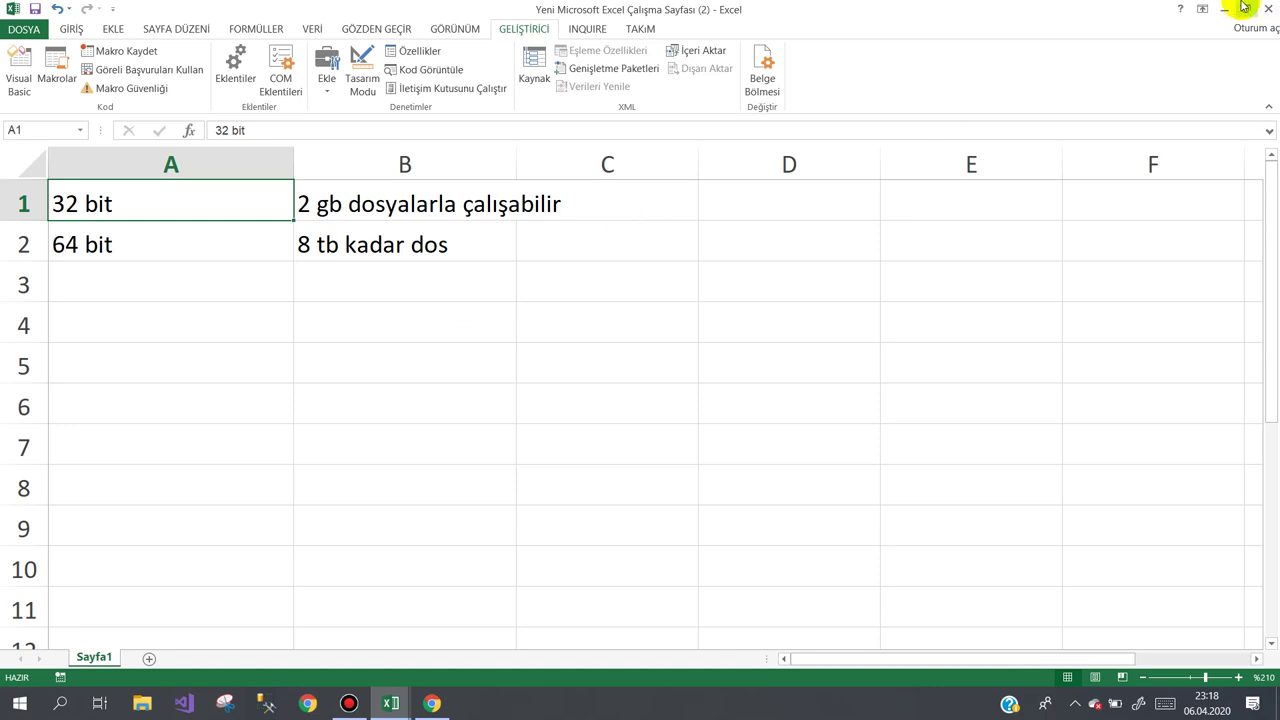
pyautogui.click(151, 291)
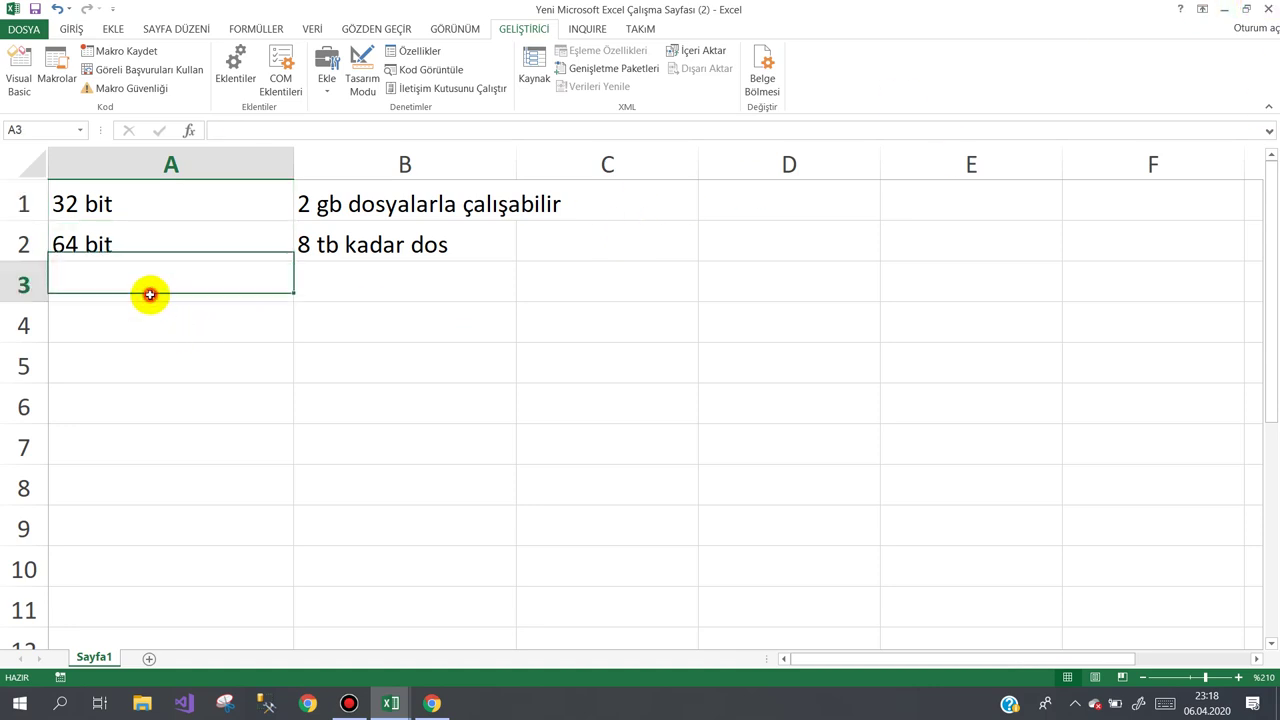
pyautogui.click(1224, 9)
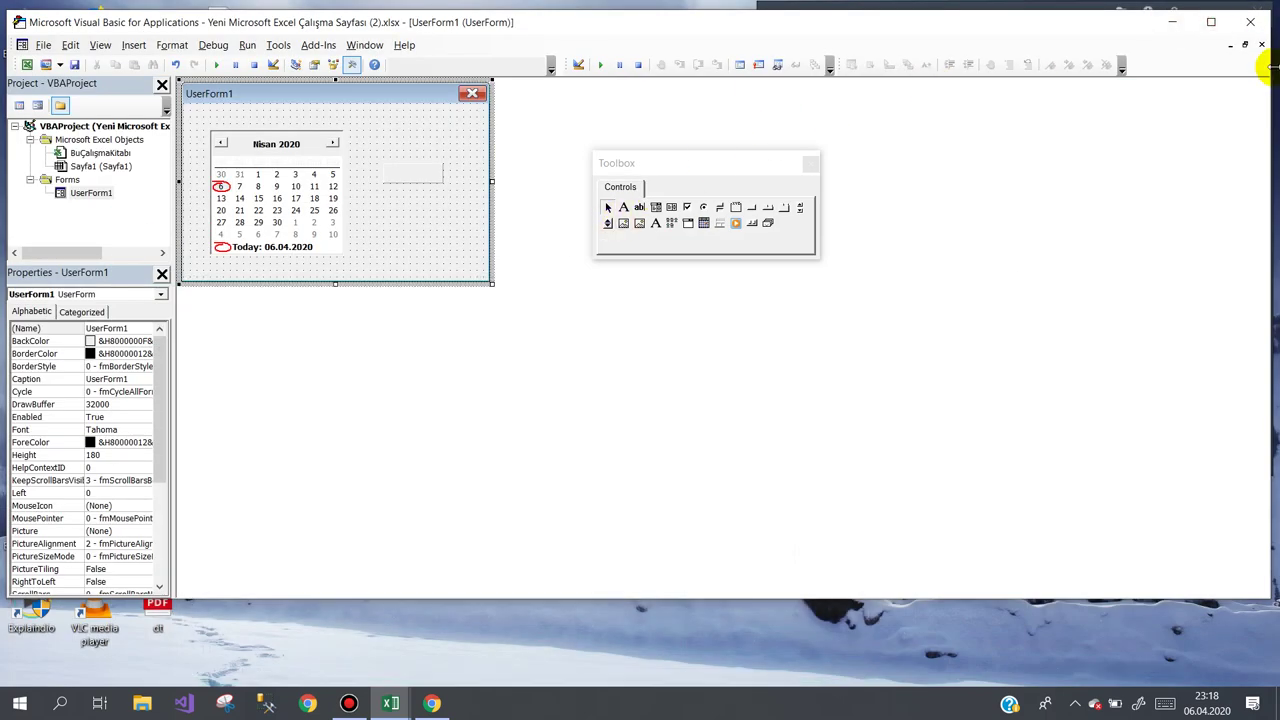
# Step: Check Bu bilgisayar's system properties for the 64-bit OS, then return to the Excel workbook
pyautogui.click(1173, 27)
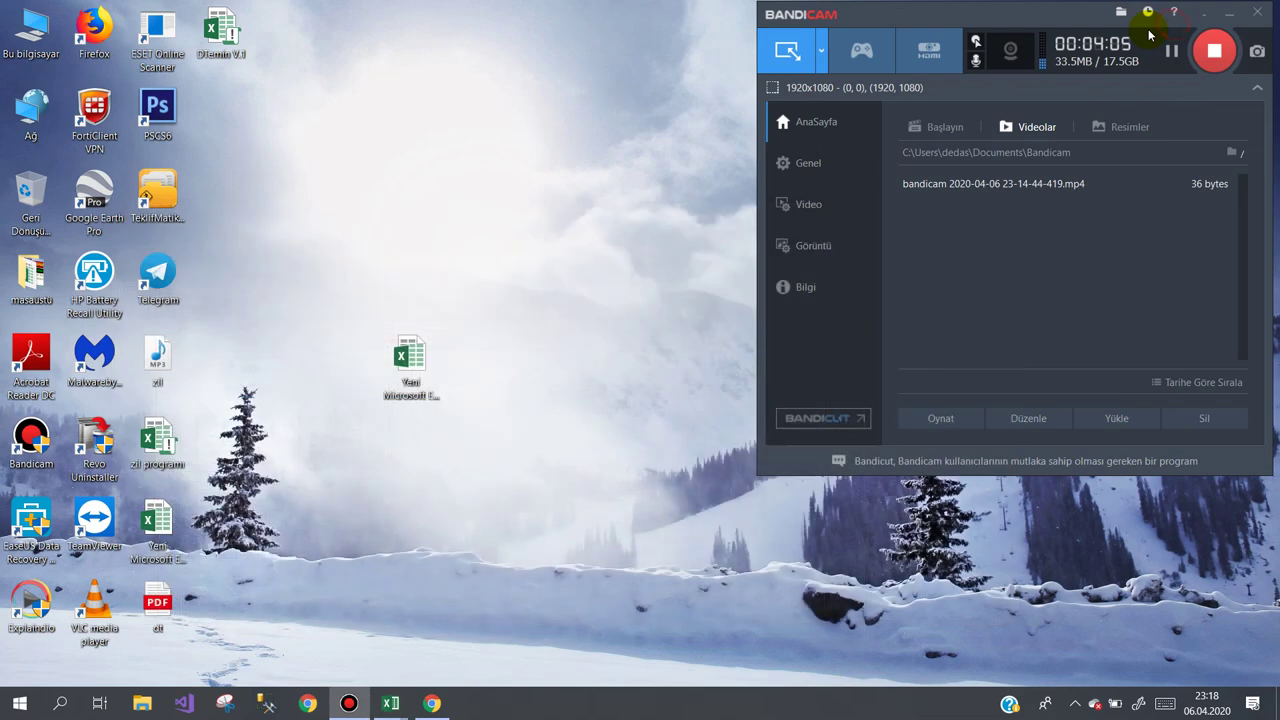
pyautogui.rightClick(36, 44)
pyautogui.click(137, 241)
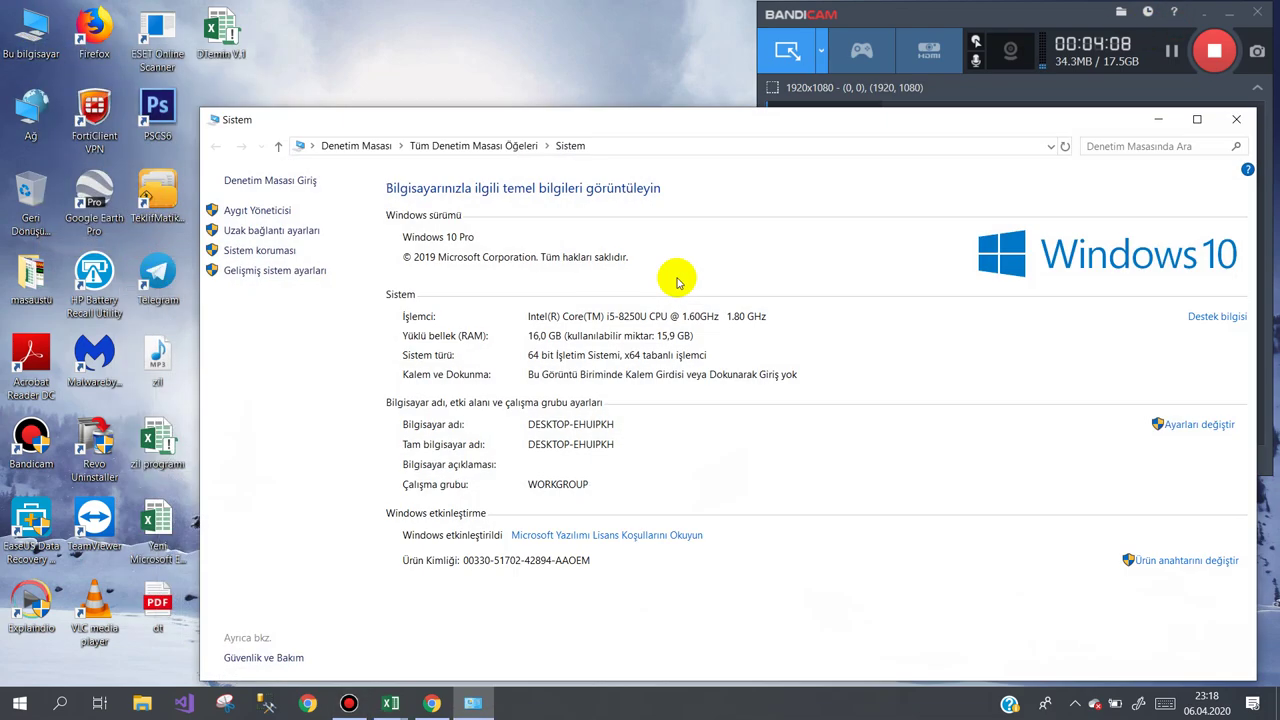
pyautogui.click(1236, 119)
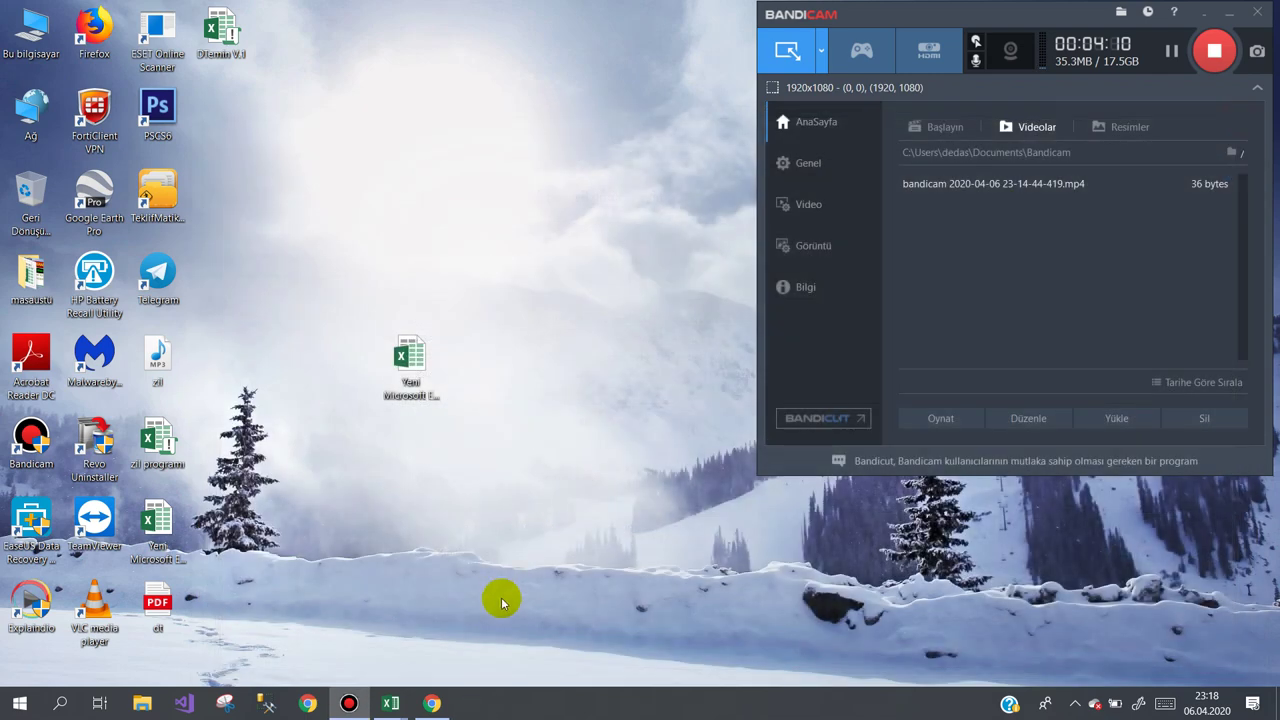
pyautogui.click(390, 703)
pyautogui.click(255, 625)
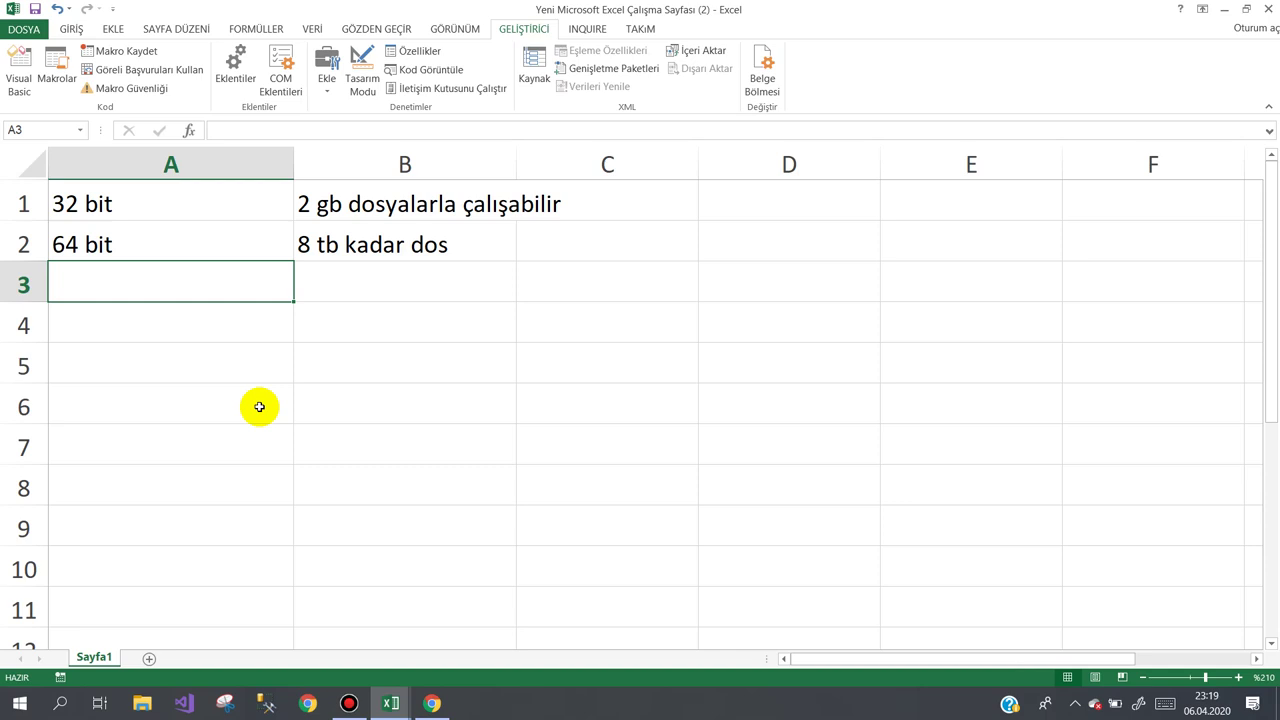
# Step: Select A1:B2 and delete the 32 bit and 64 bit notes
pyautogui.click(362, 288)
pyautogui.moveTo(80, 205); pyautogui.dragTo(424, 245)
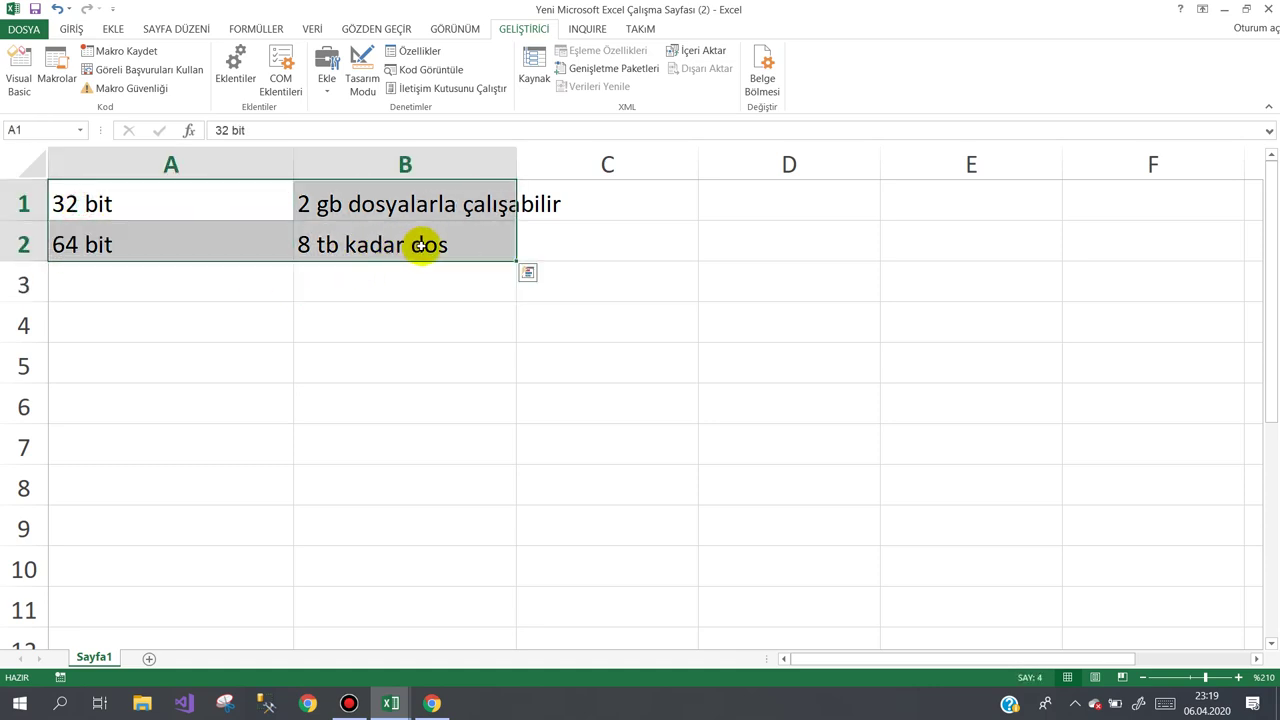
pyautogui.press('Delete')
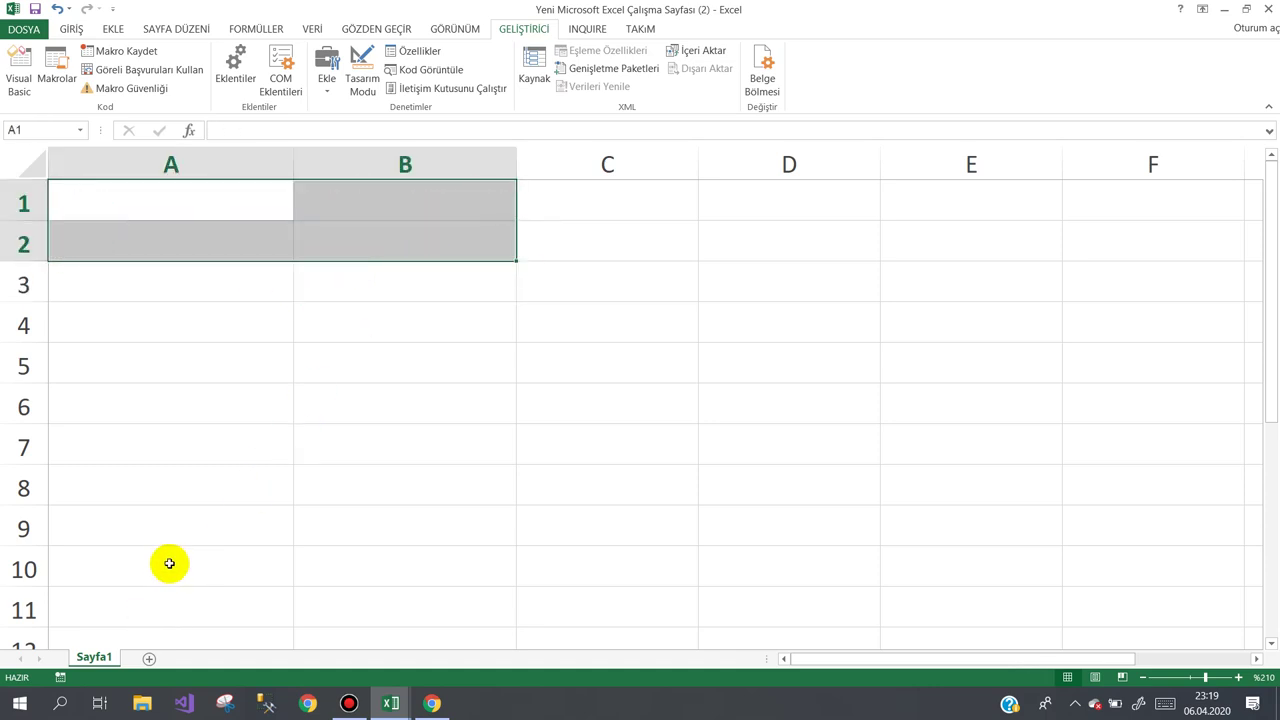
pyautogui.click(214, 286)
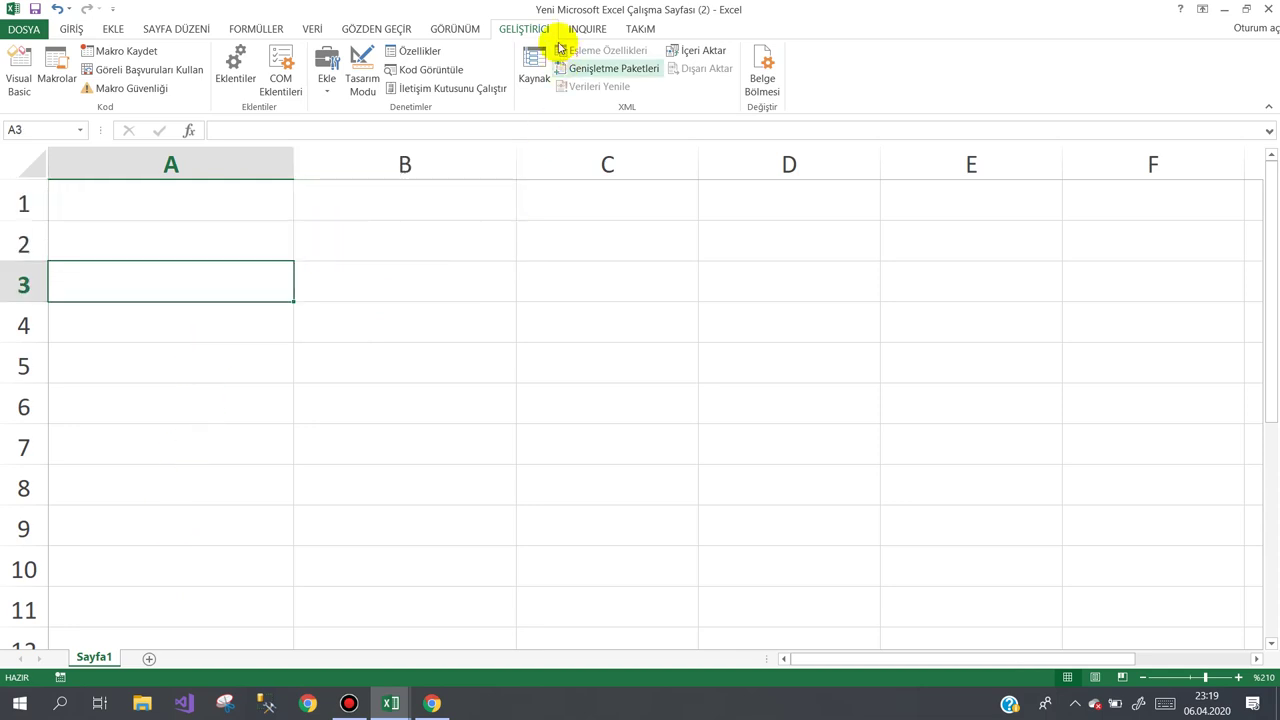
pyautogui.click(524, 27)
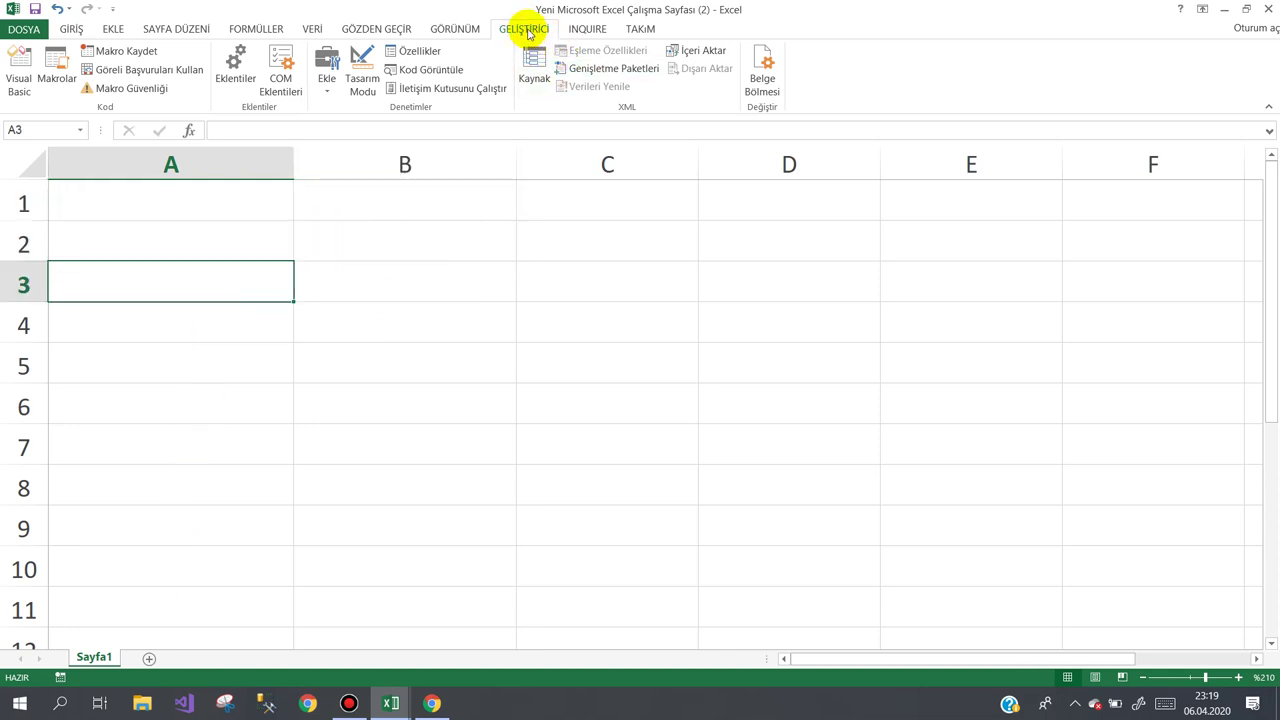
pyautogui.click(35, 30)
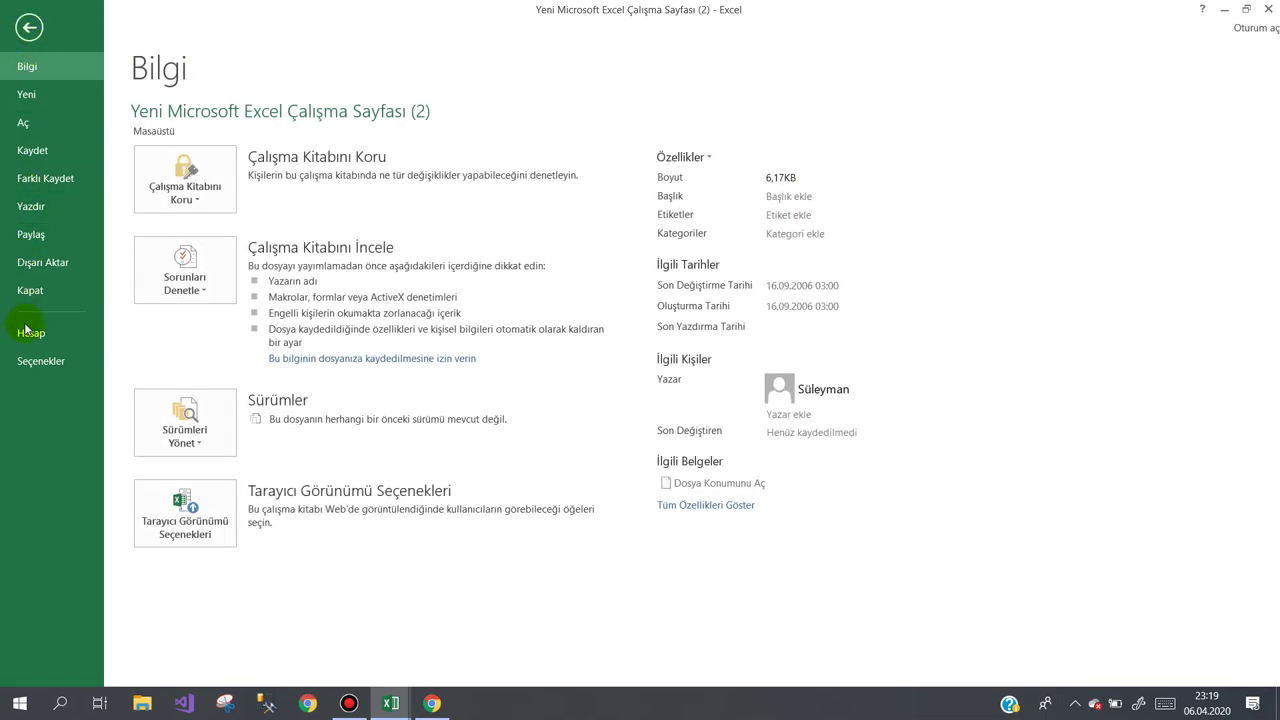
pyautogui.click(42, 364)
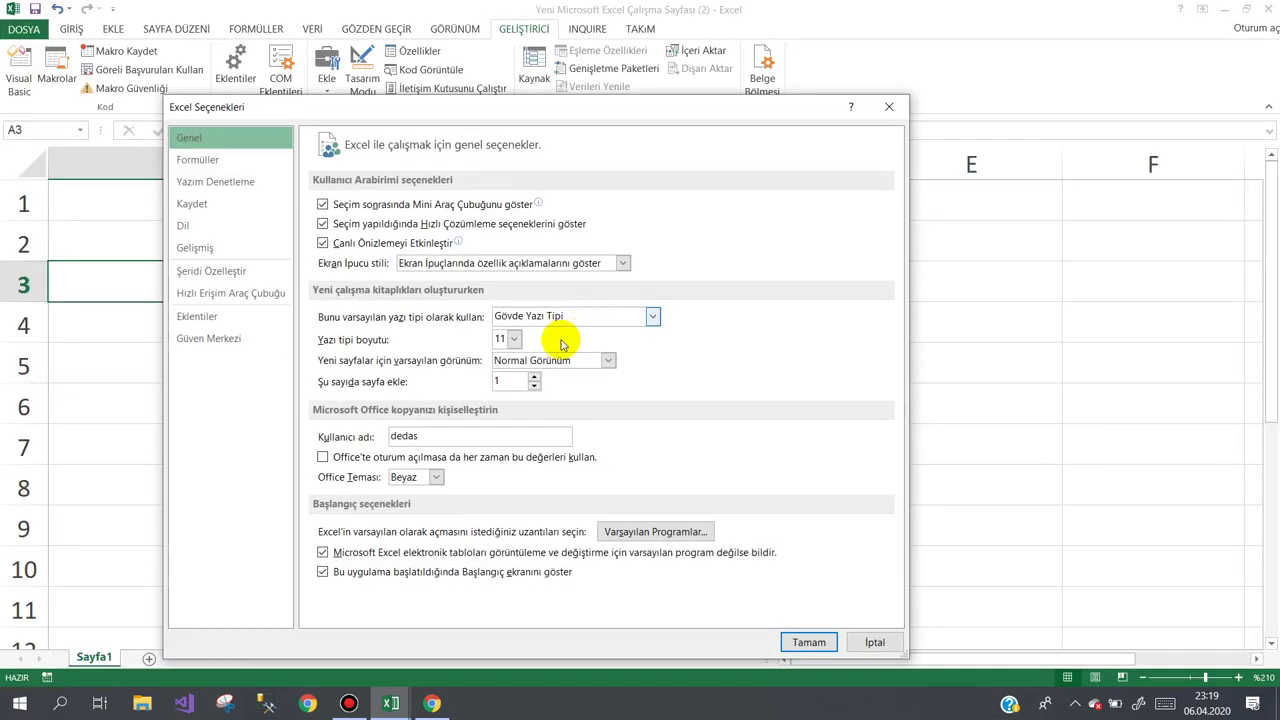
pyautogui.click(220, 271)
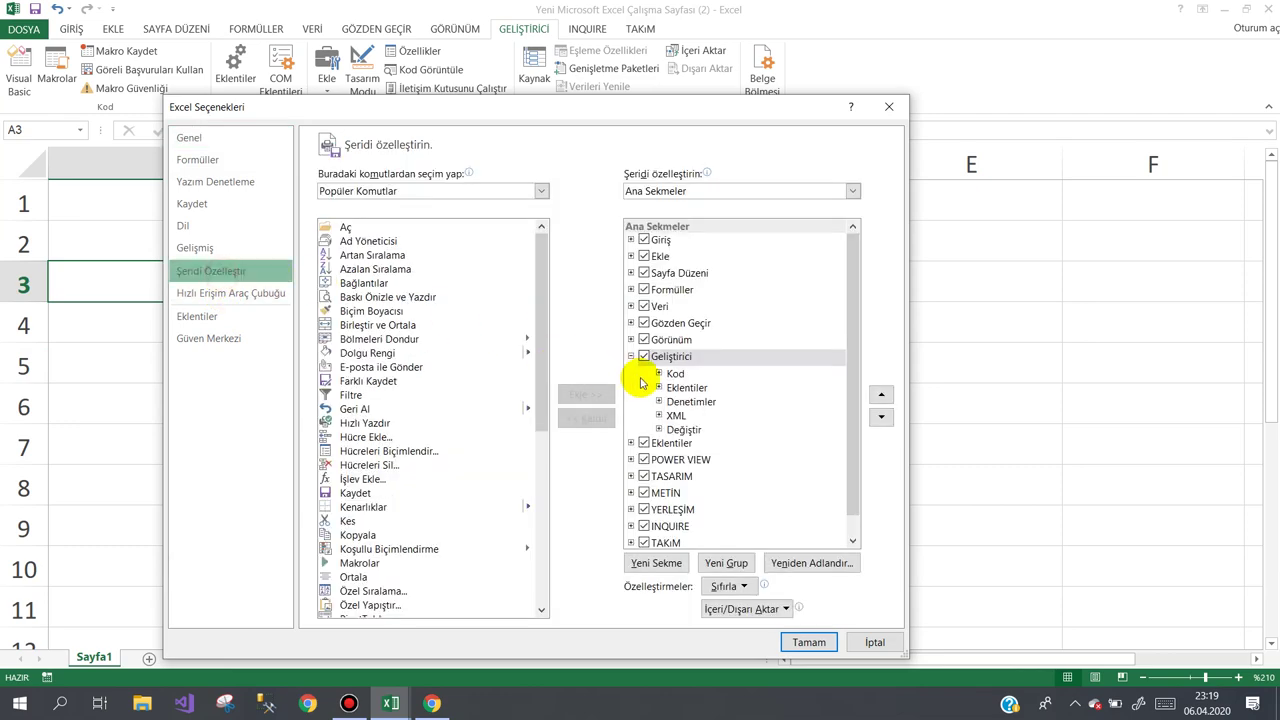
pyautogui.click(643, 360)
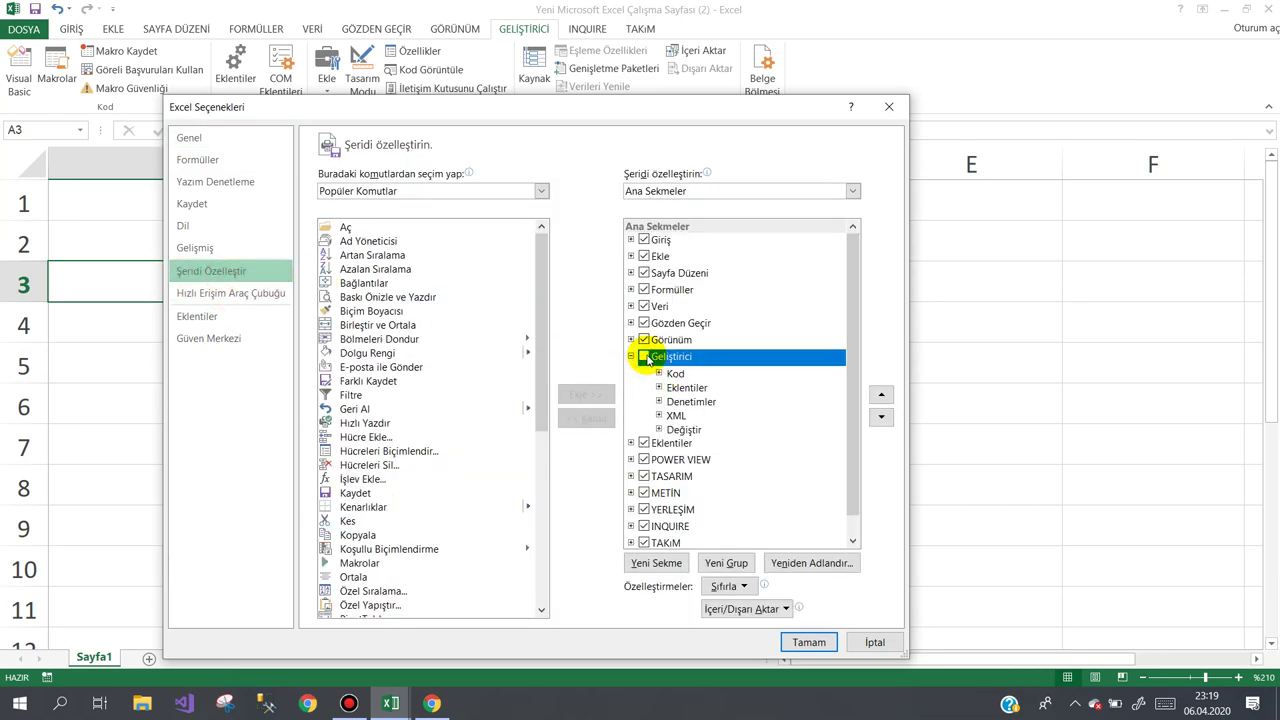
pyautogui.click(809, 642)
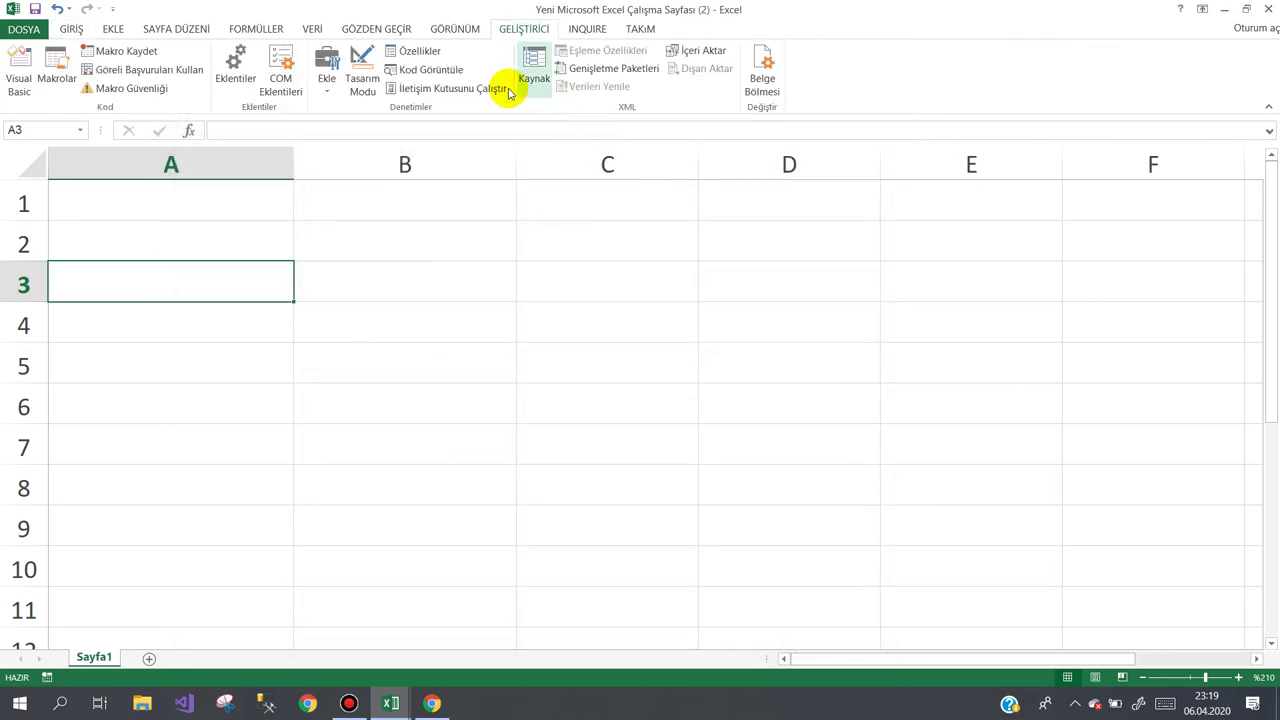
pyautogui.rightClick(872, 58)
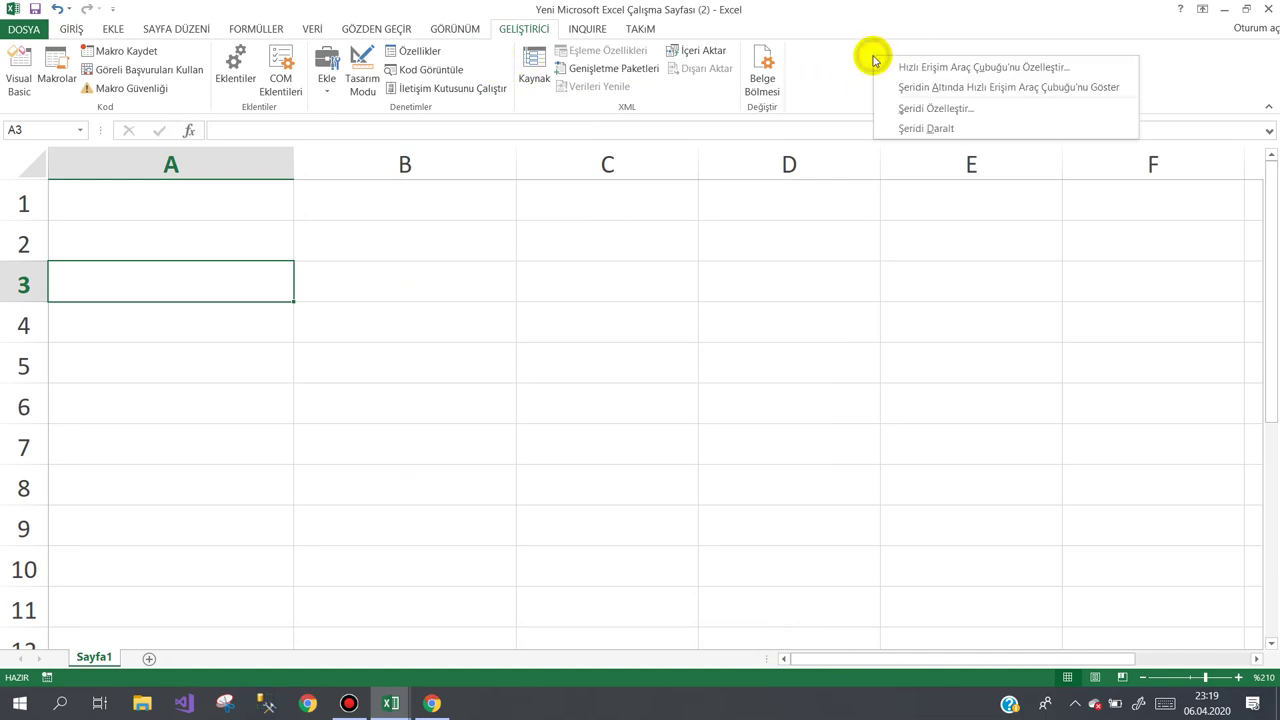
pyautogui.click(918, 110)
pyautogui.click(643, 357)
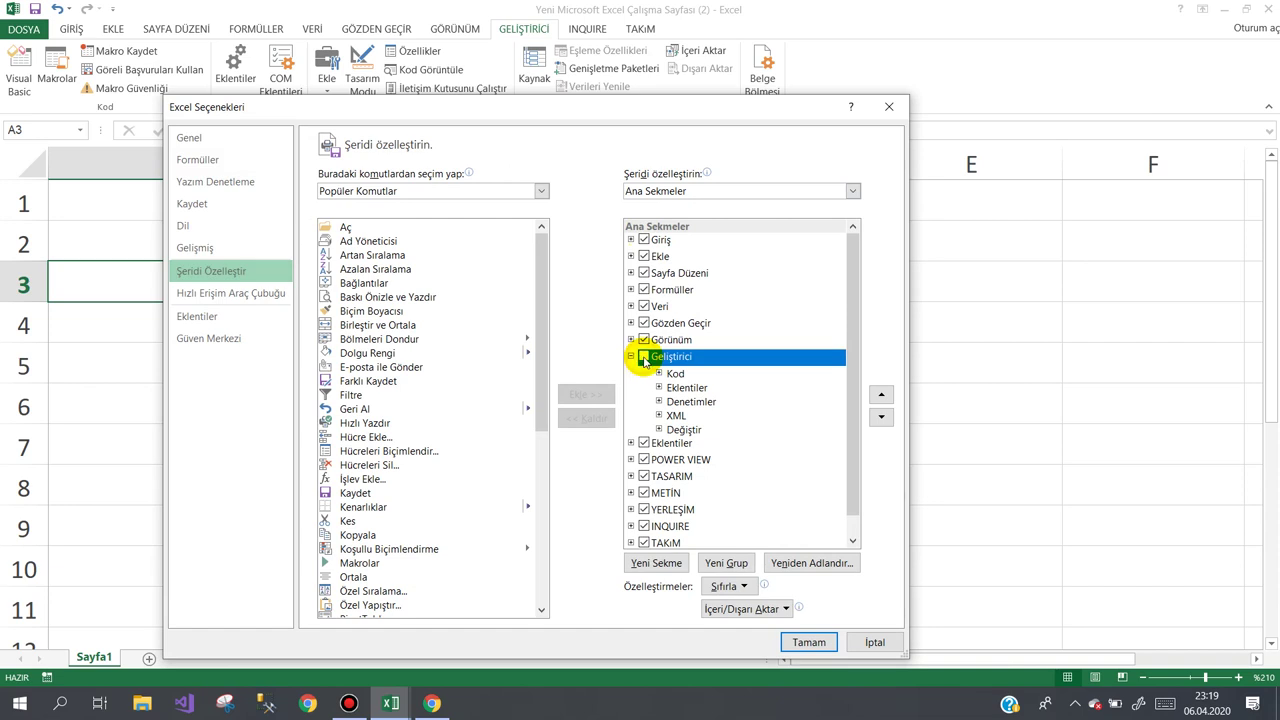
pyautogui.click(808, 642)
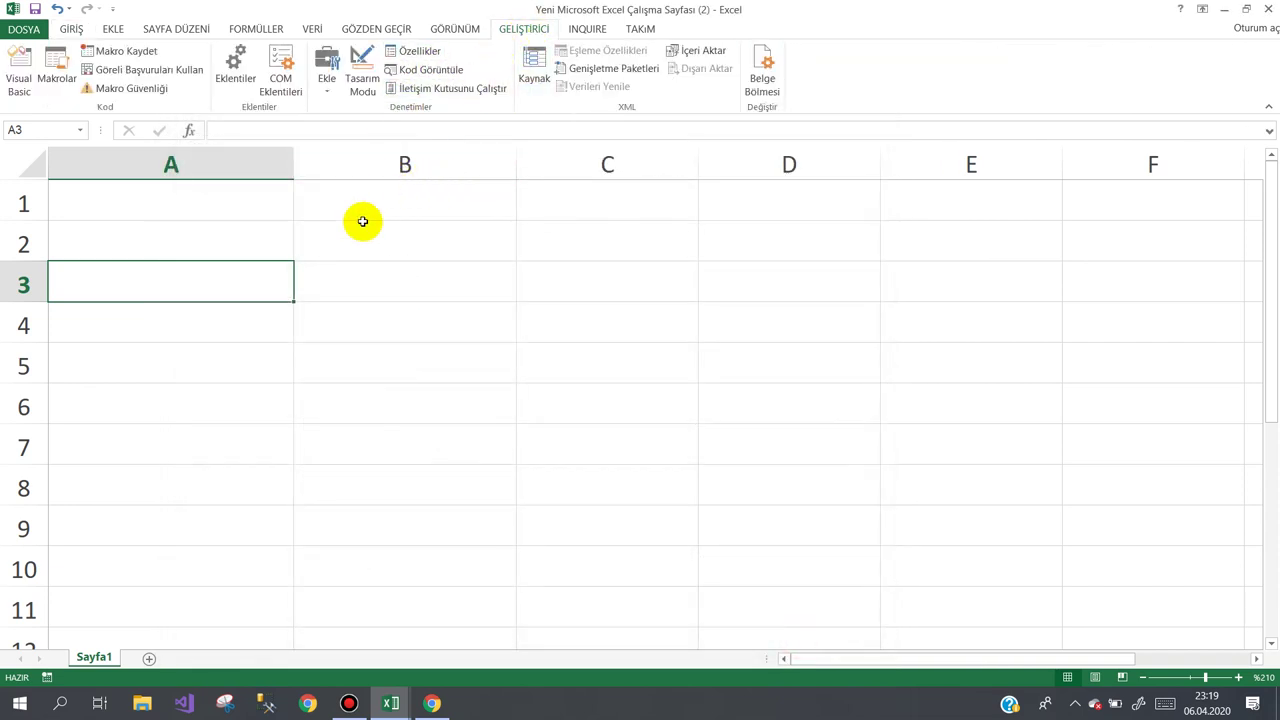
pyautogui.click(20, 66)
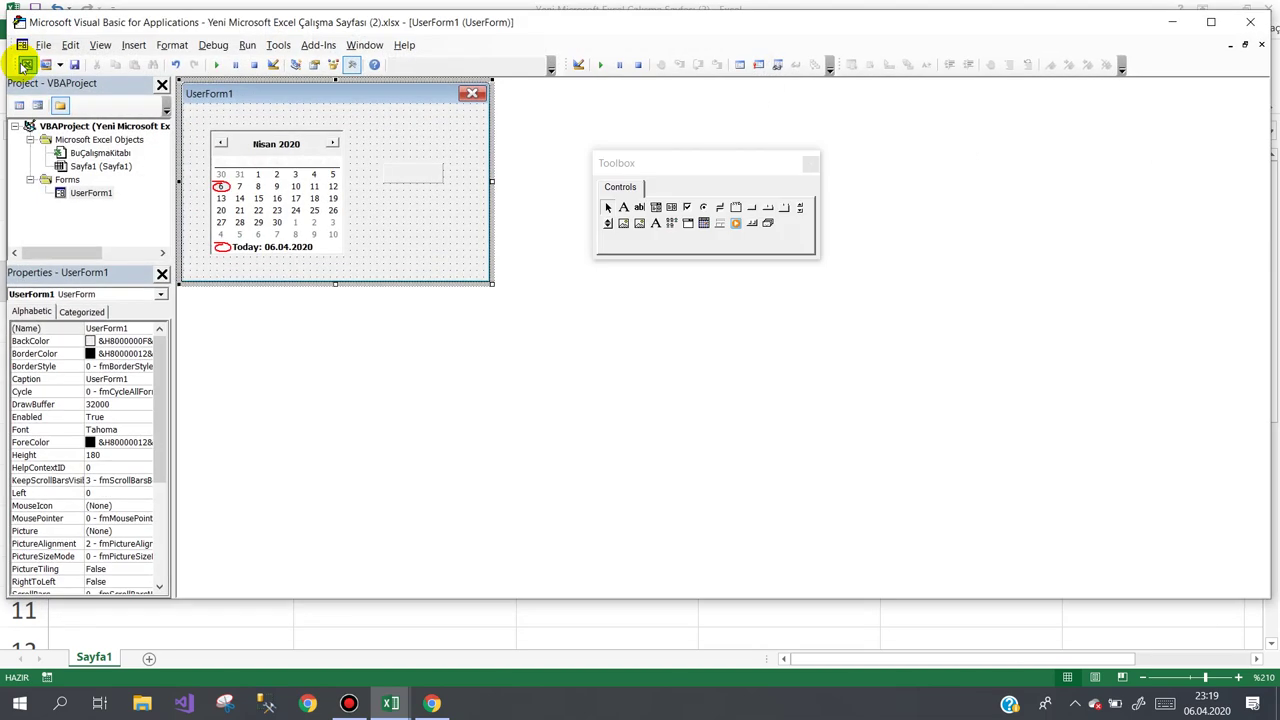
pyautogui.click(1241, 27)
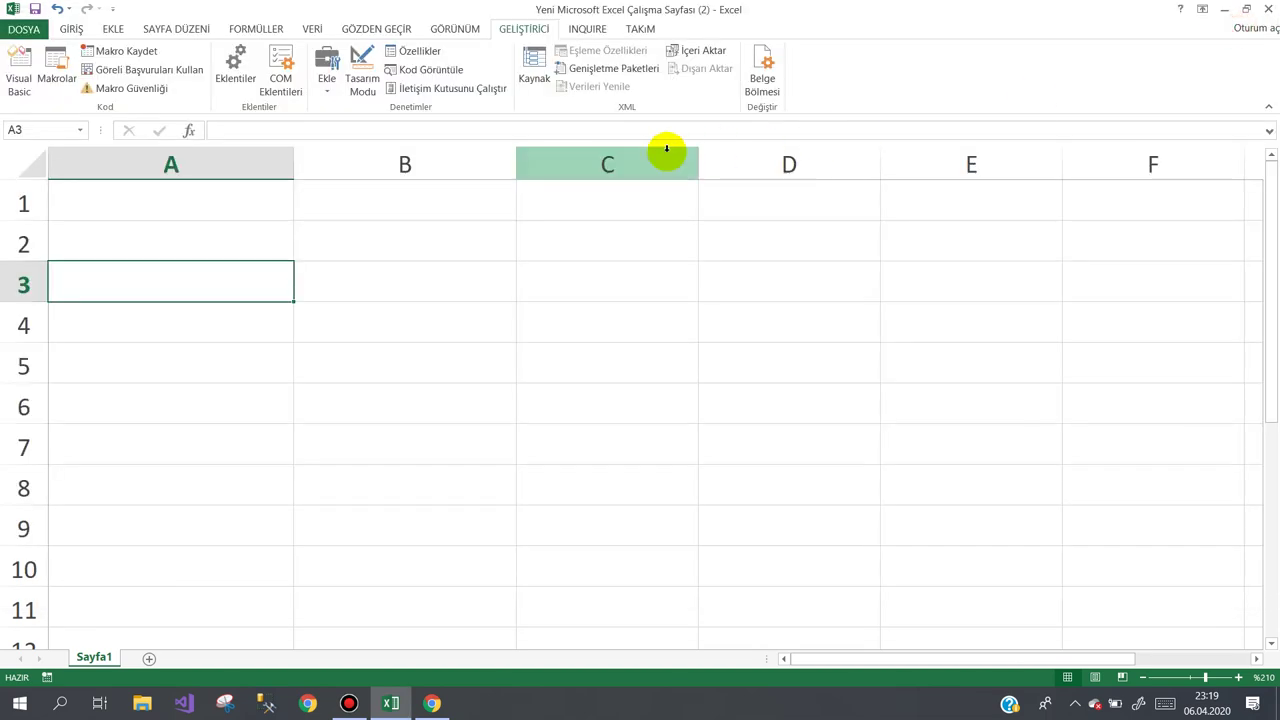
pyautogui.hotkey('alt', 'F11')
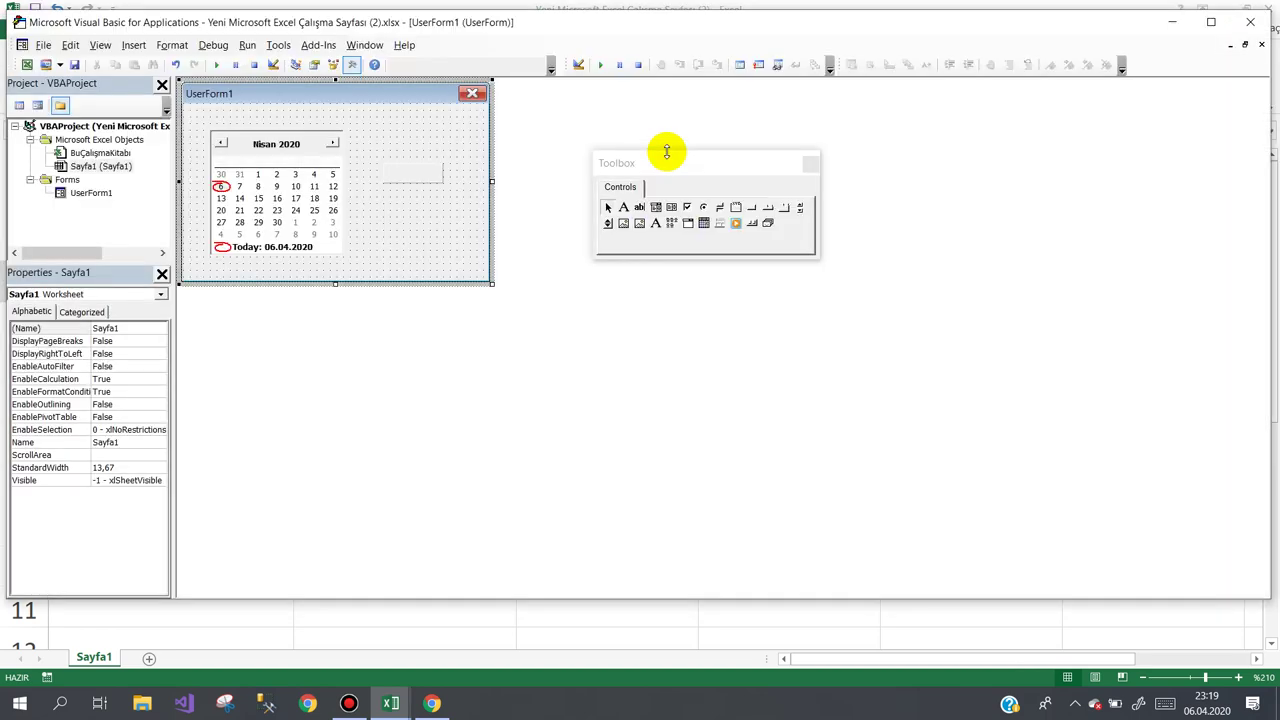
pyautogui.click(1246, 23)
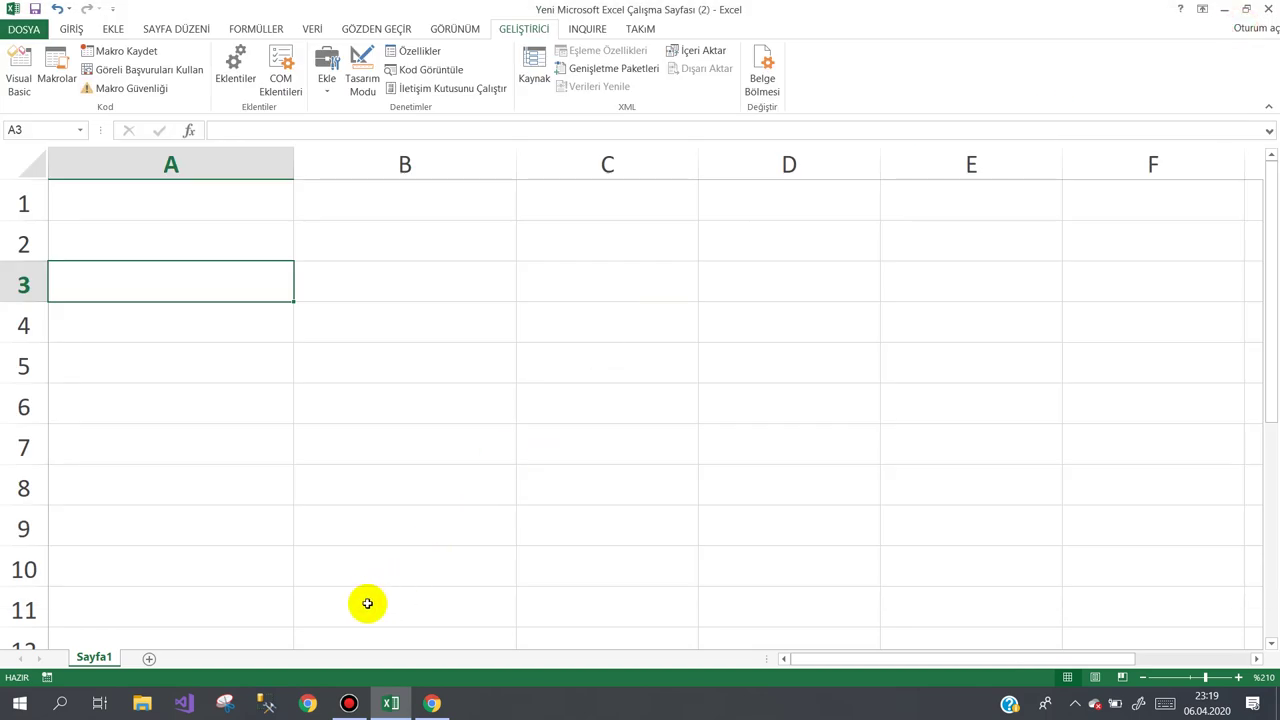
pyautogui.rightClick(92, 654)
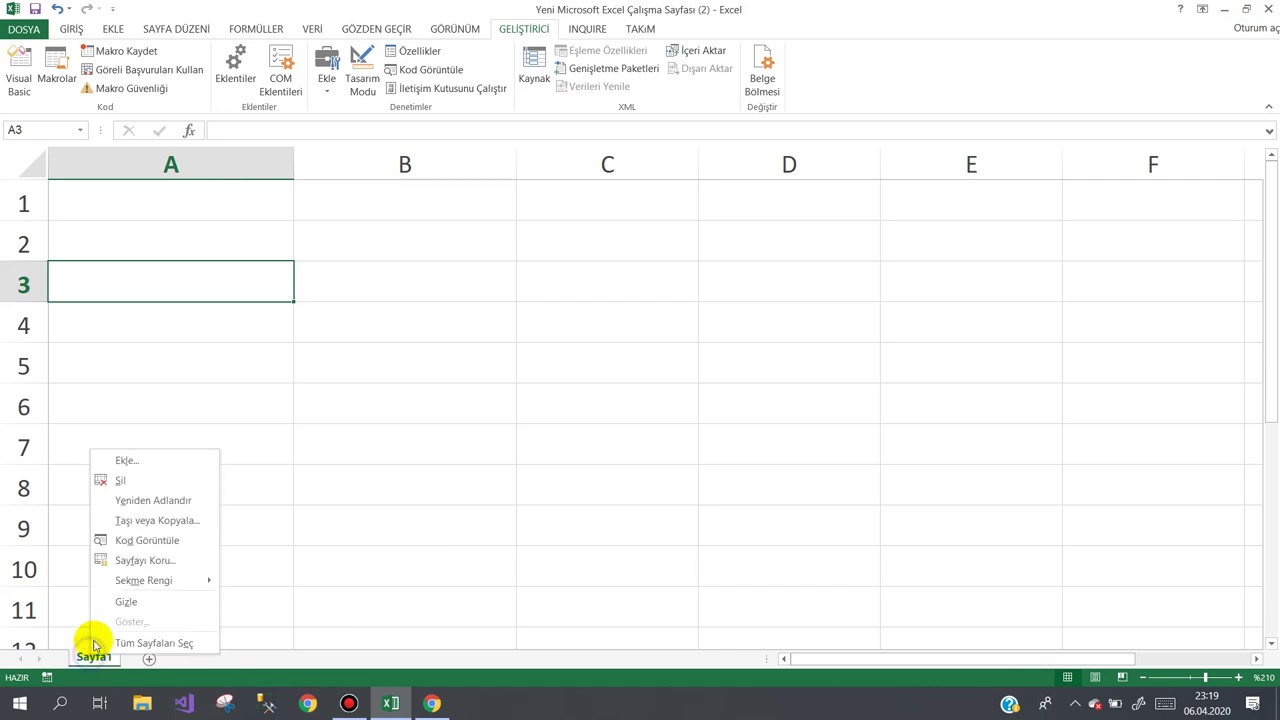
pyautogui.click(147, 541)
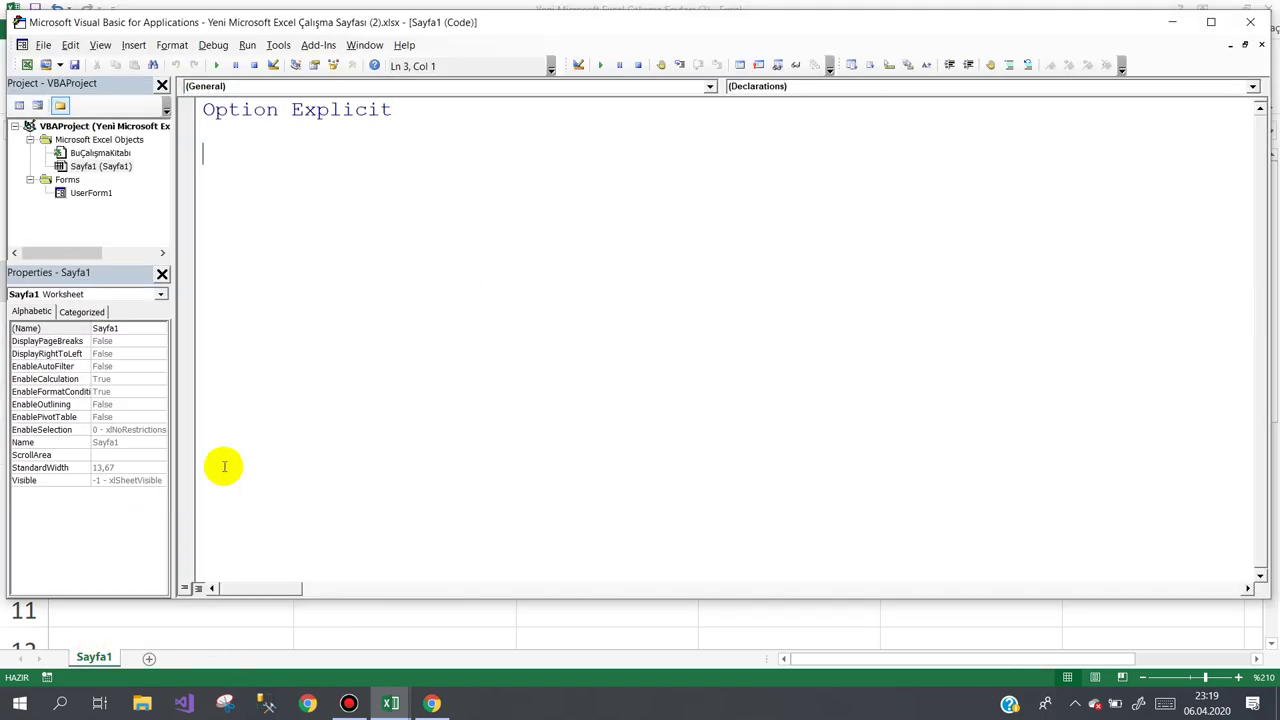
pyautogui.click(1245, 25)
pyautogui.click(280, 245)
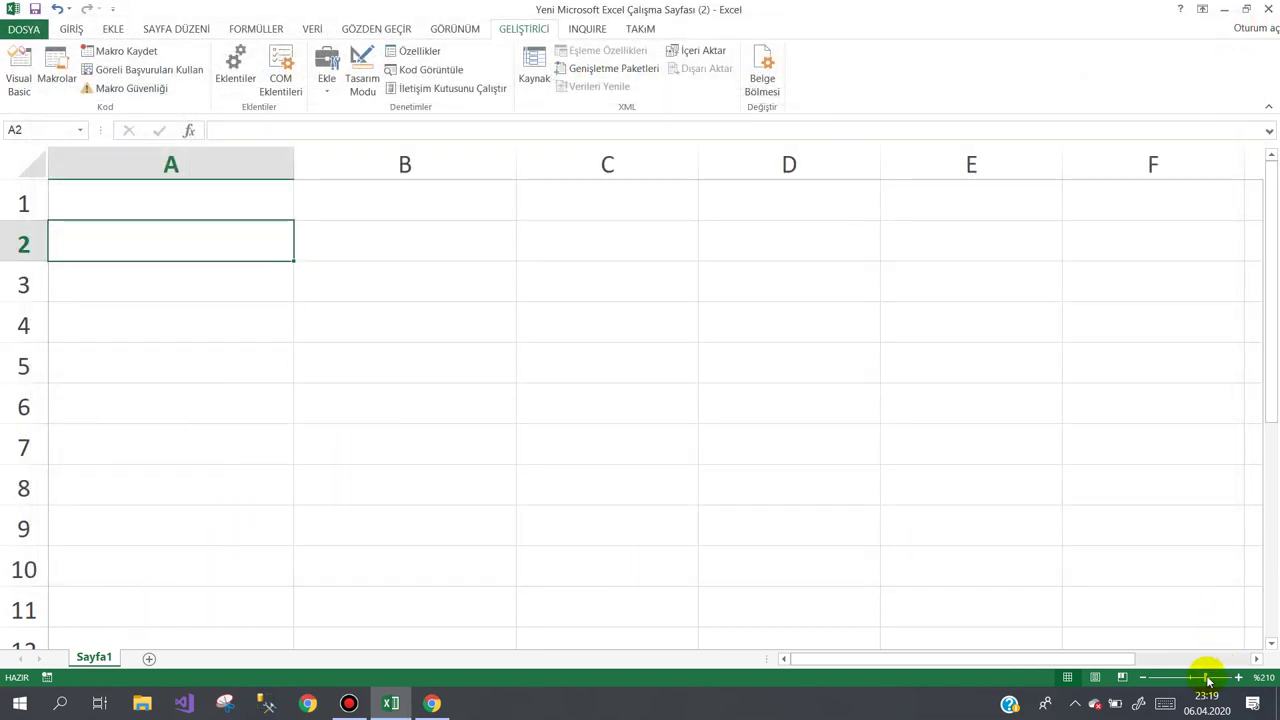
# Step: Zoom the sheet back to 100%, check the TAKIM and GELİŞTİRİCİ tabs, and return to GİRİŞ
pyautogui.moveTo(1205, 677); pyautogui.dragTo(1194, 682)
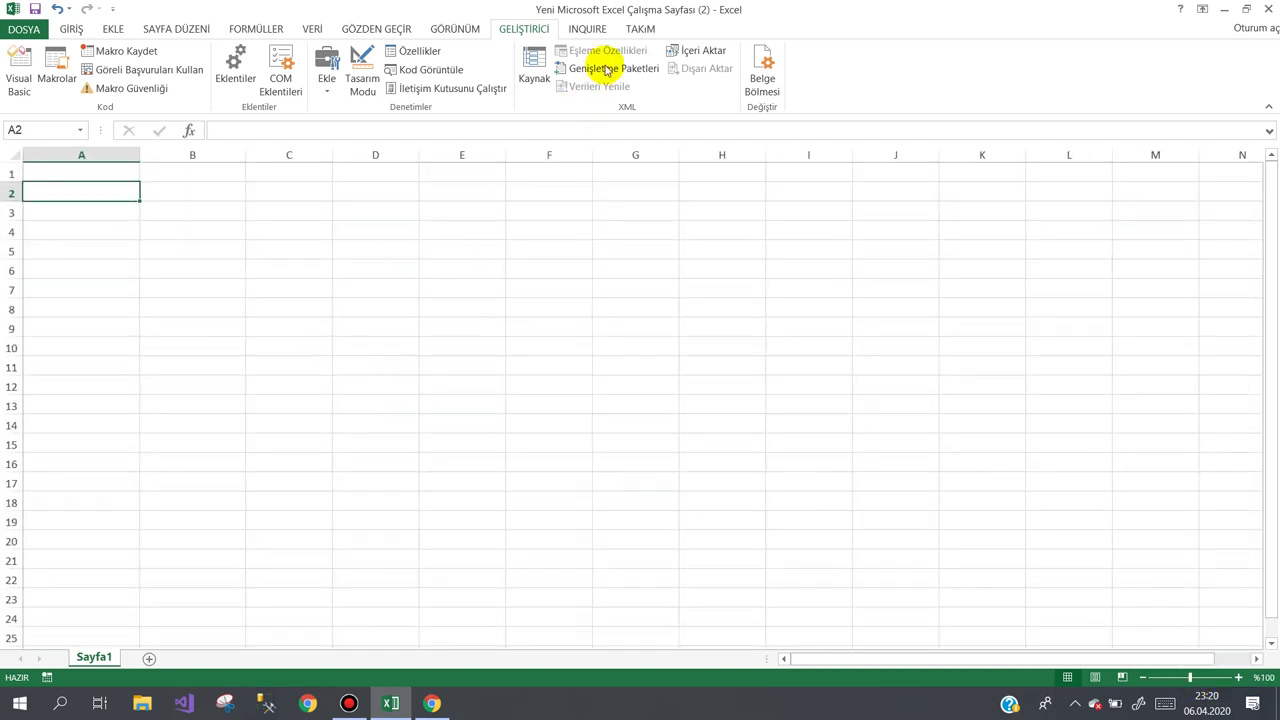
pyautogui.click(634, 29)
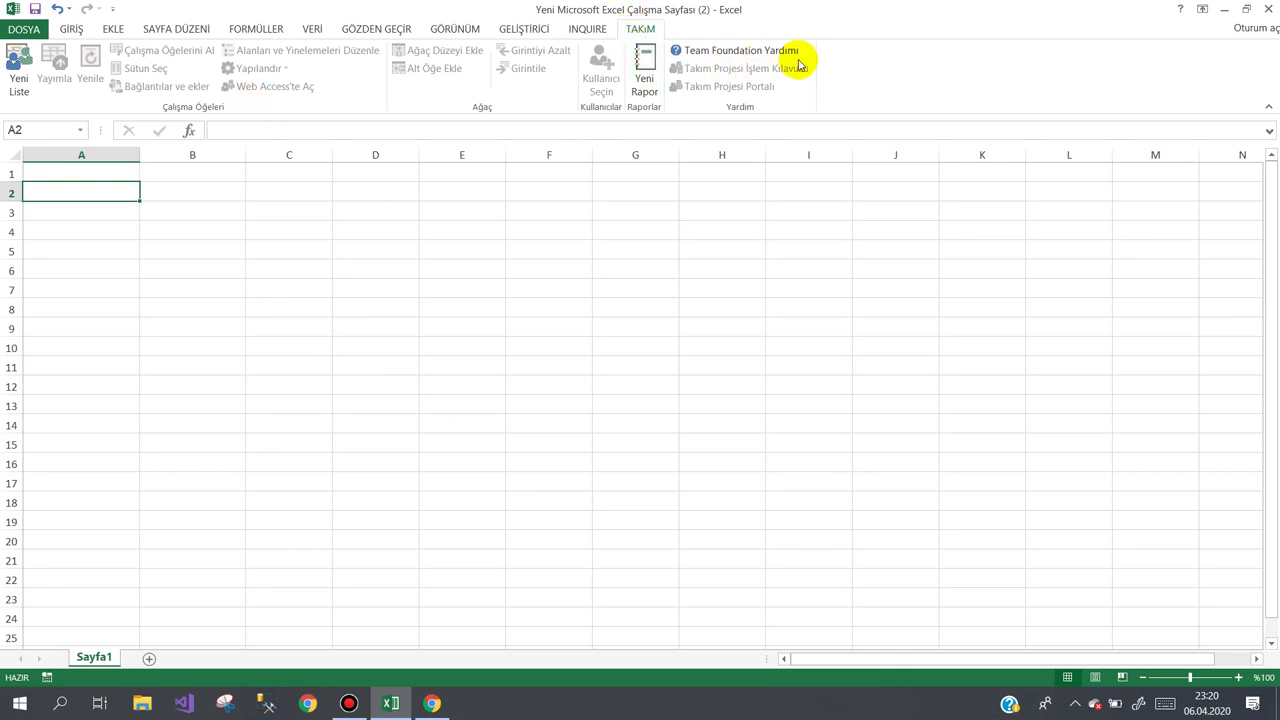
pyautogui.click(526, 29)
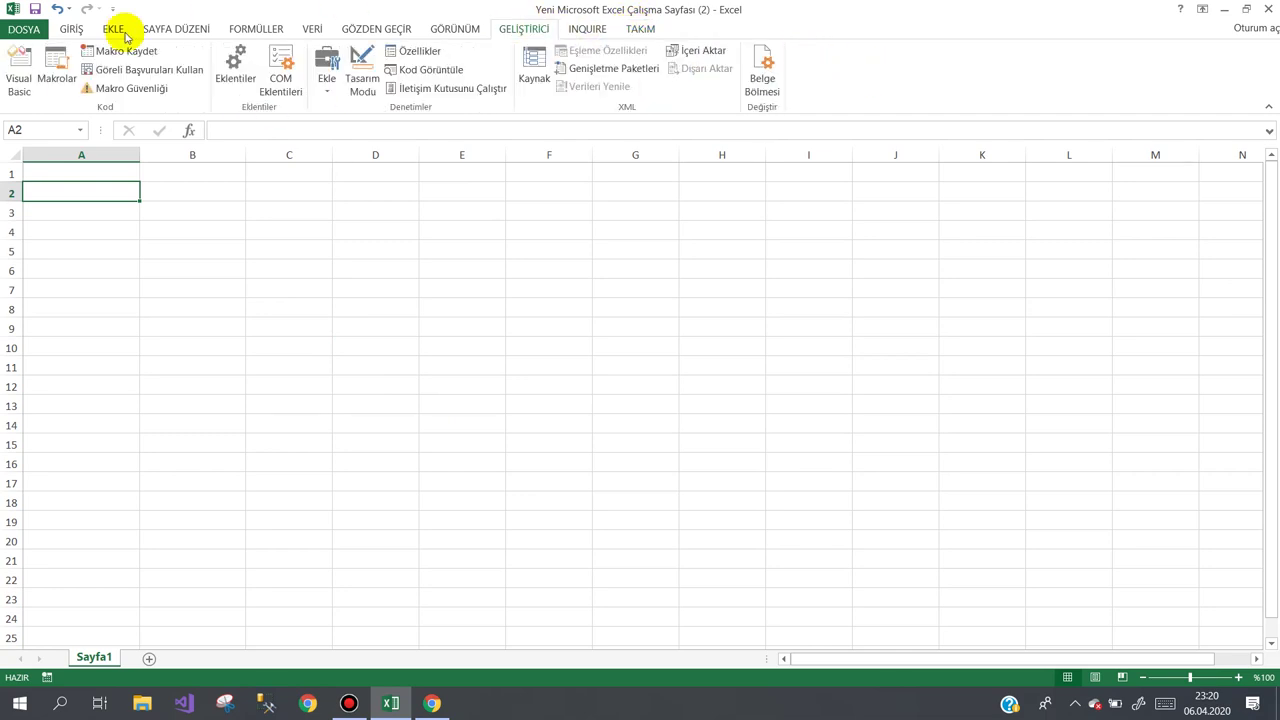
pyautogui.click(72, 29)
pyautogui.click(133, 288)
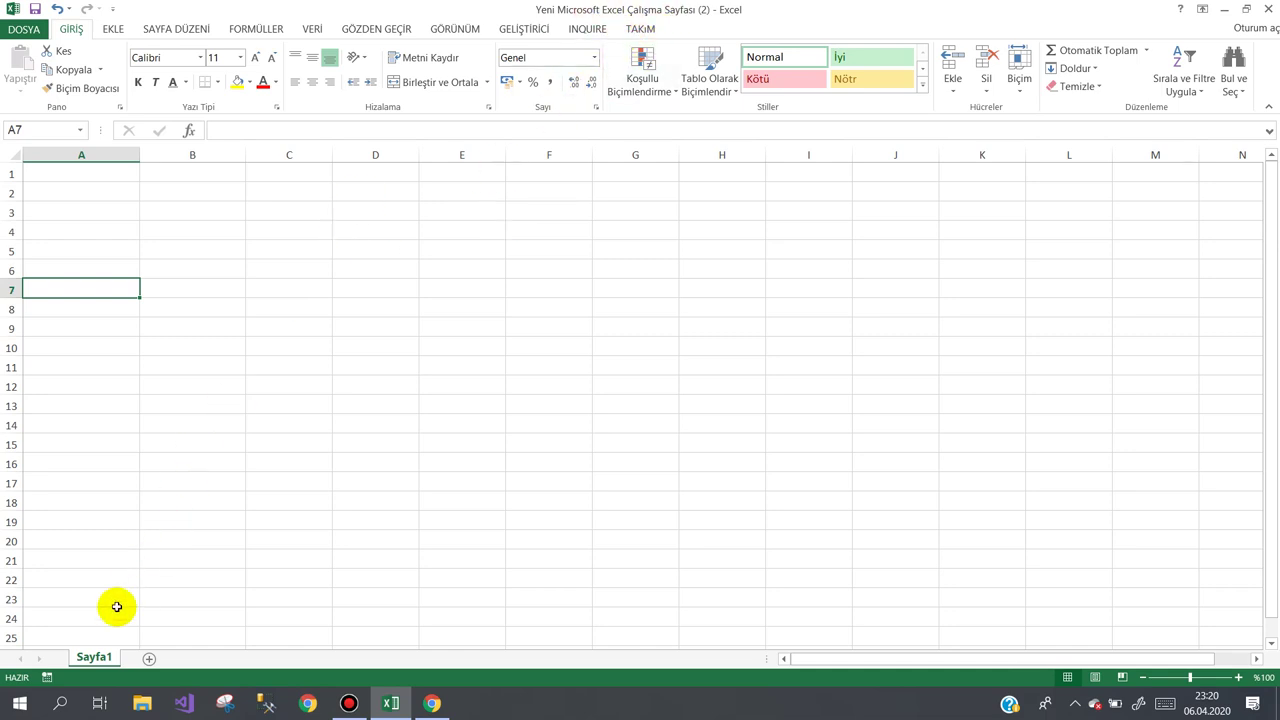
# Step: Fill the entire worksheet with solid blue from Dolgu Rengi
pyautogui.click(12, 155)
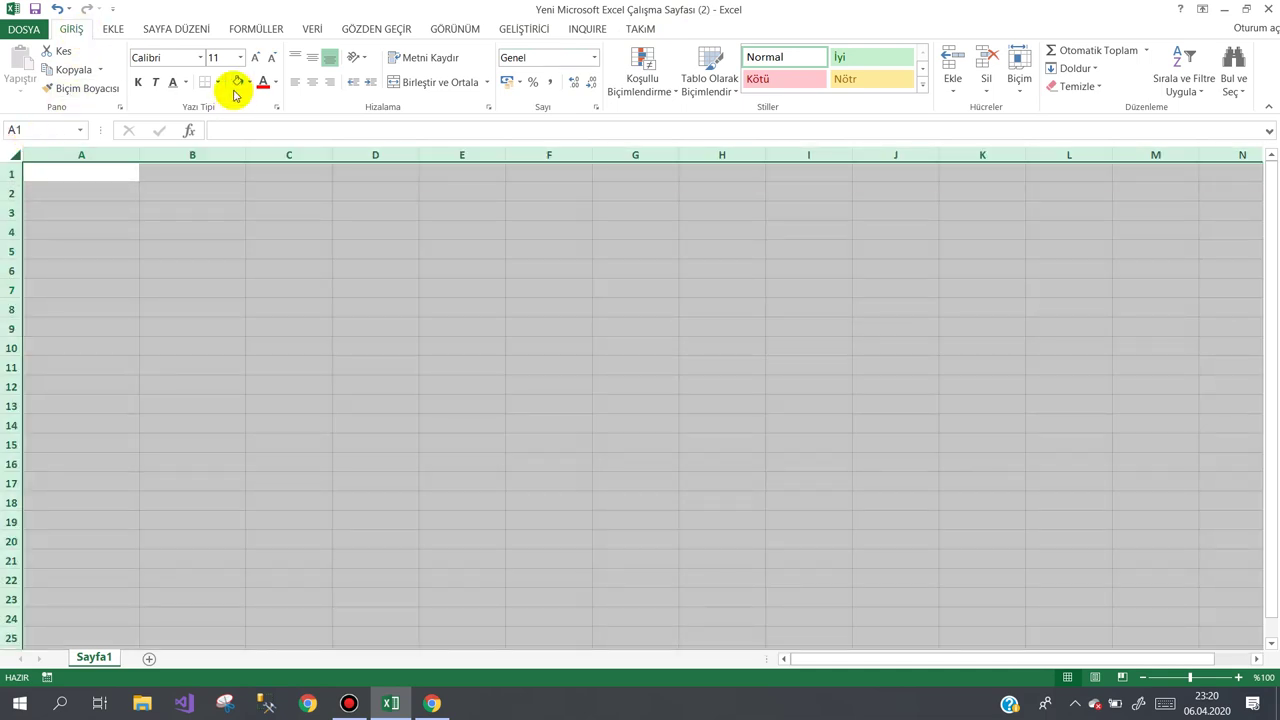
pyautogui.click(250, 84)
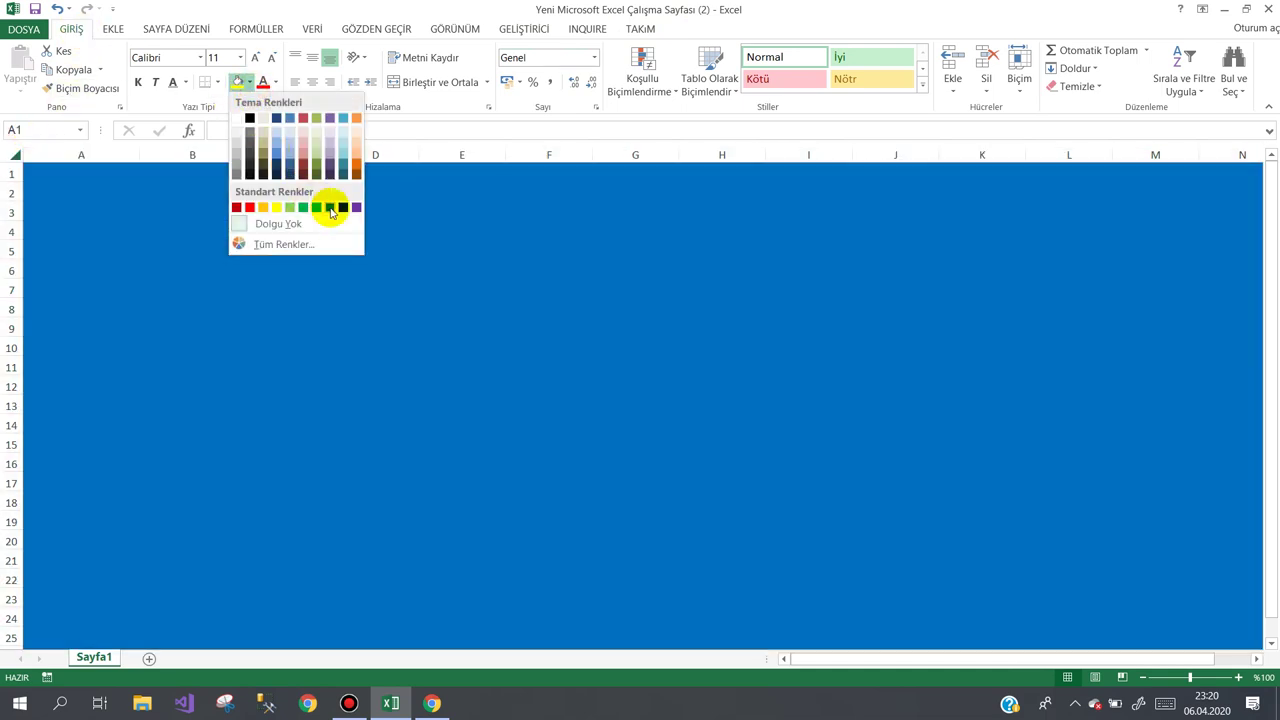
pyautogui.click(330, 208)
pyautogui.click(232, 268)
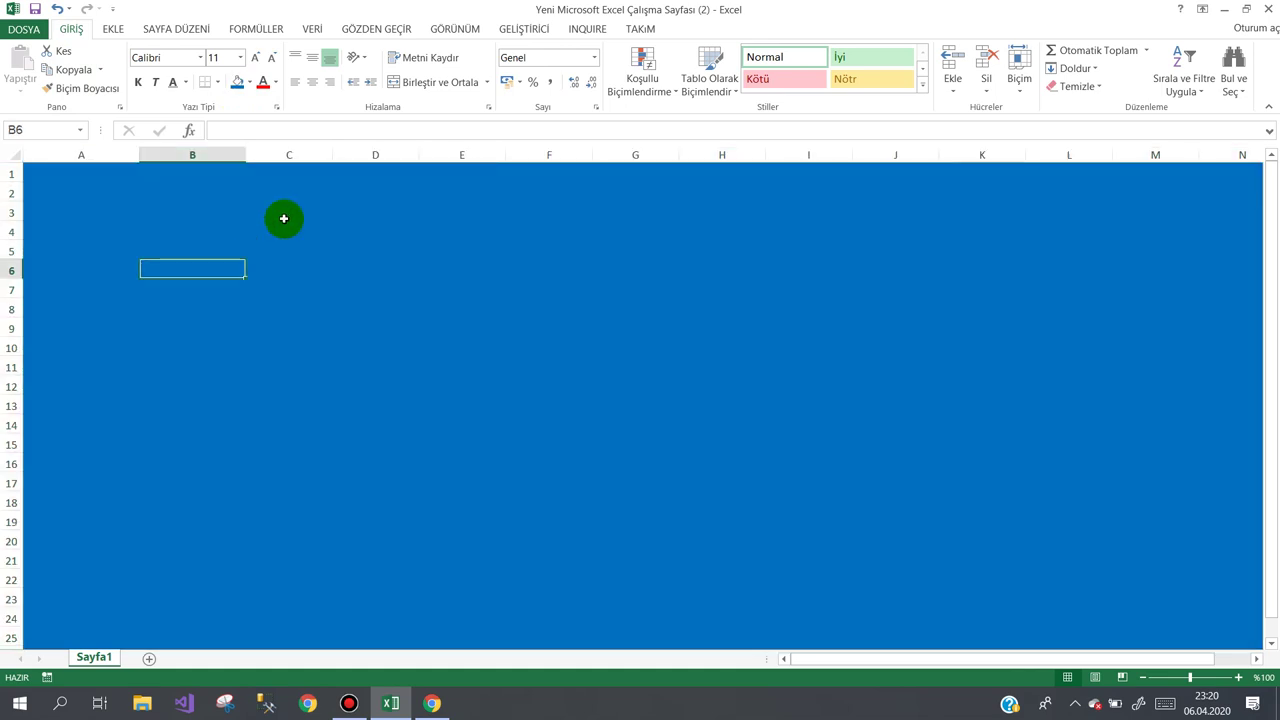
# Step: Open the WordArt style gallery on the EKLE tab
pyautogui.click(522, 29)
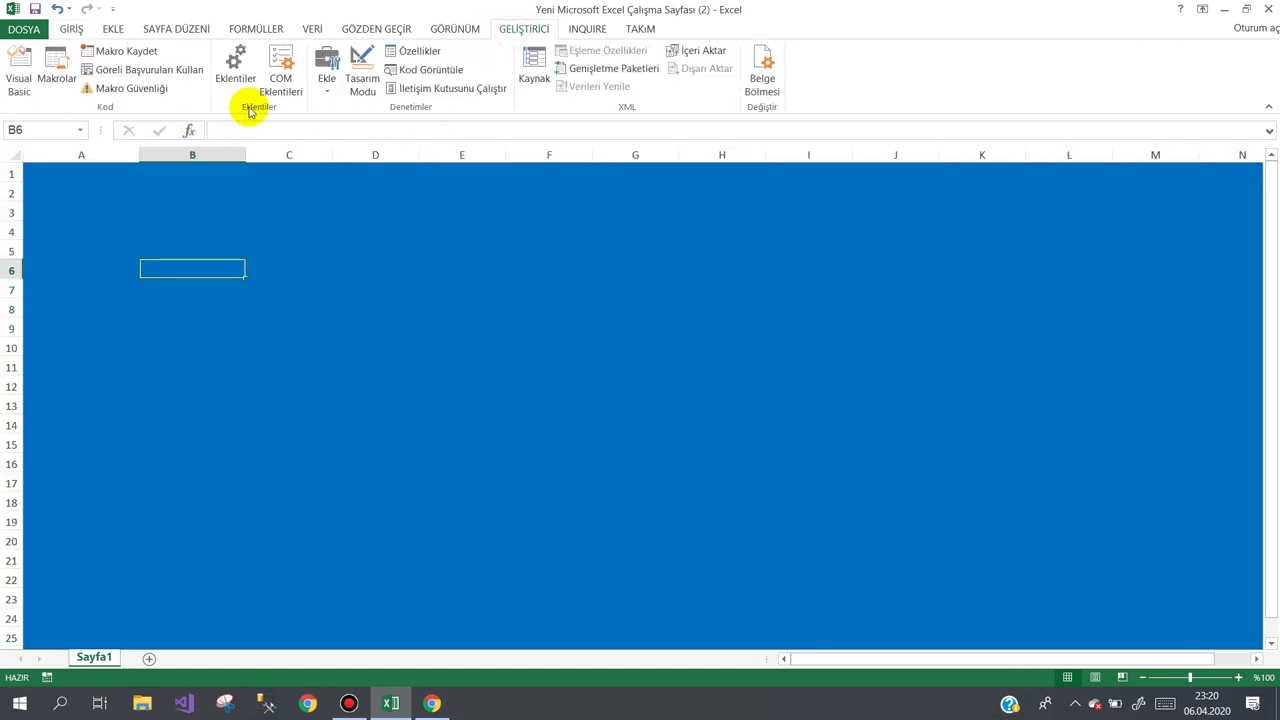
pyautogui.click(70, 29)
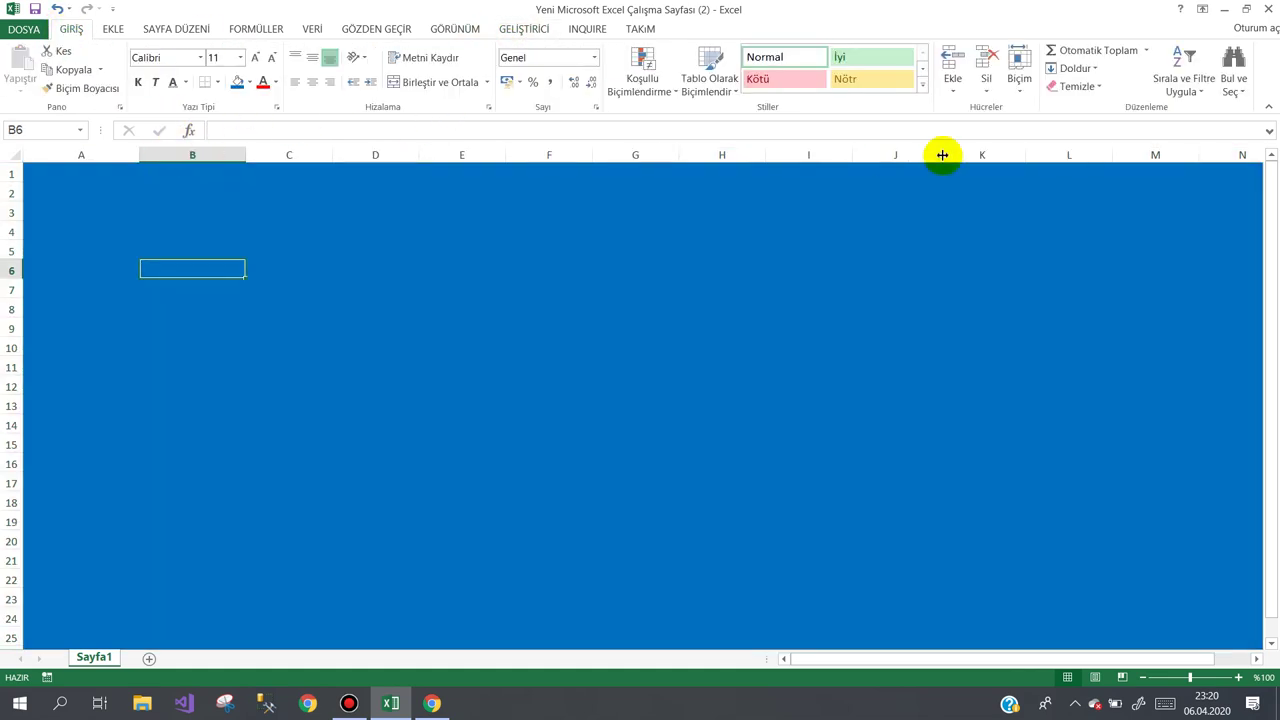
pyautogui.click(113, 29)
pyautogui.click(999, 70)
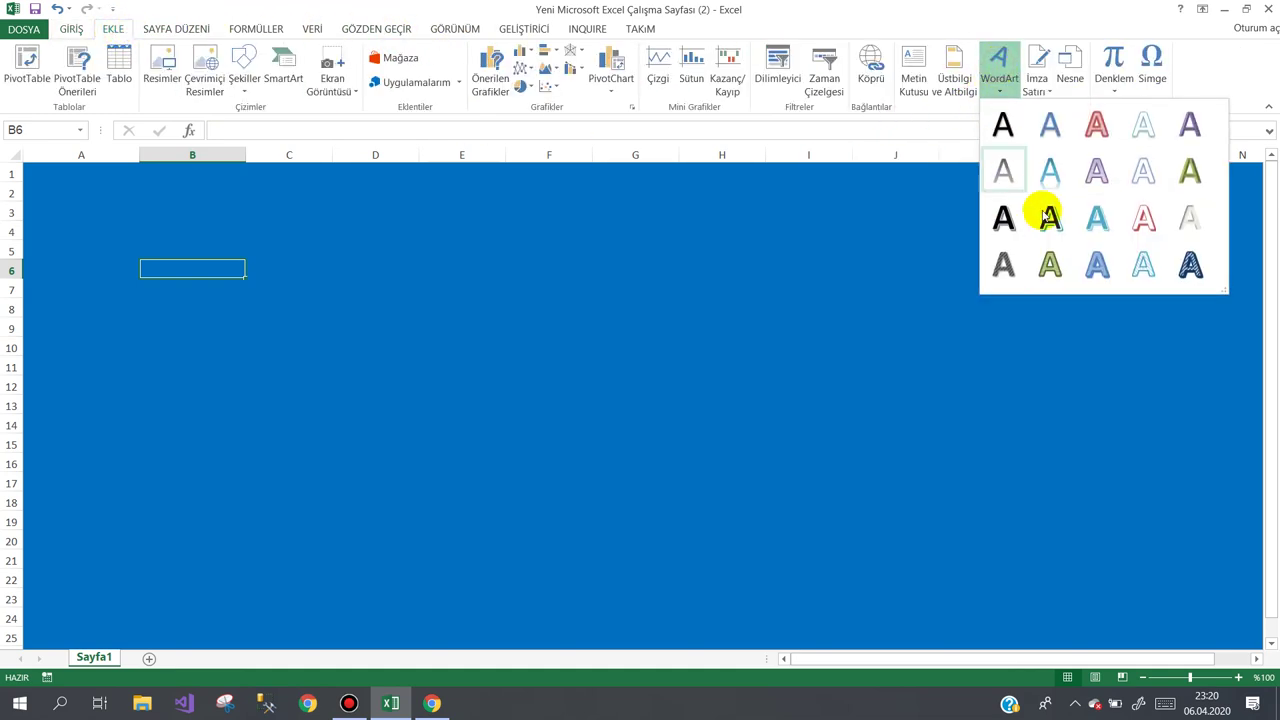
# Step: Insert a WordArt text box in the chosen white style
pyautogui.click(1142, 174)
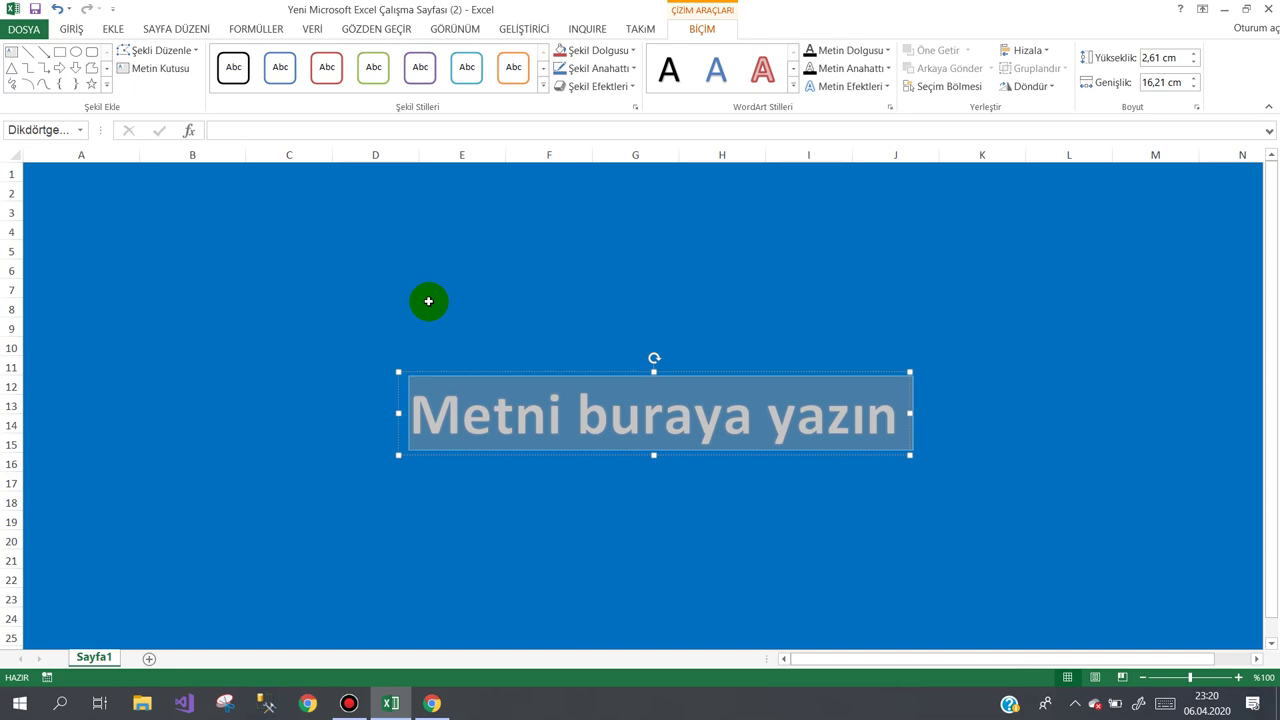
pyautogui.write('"qavc x')
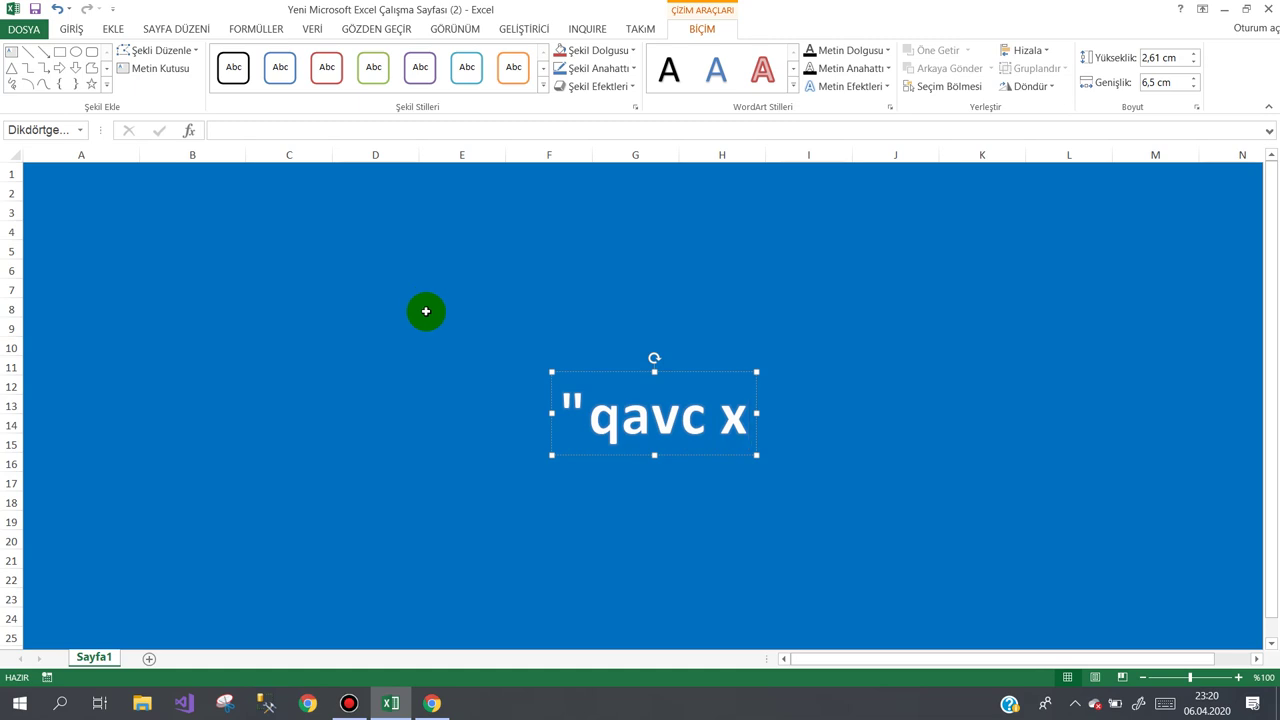
pyautogui.write('Q')
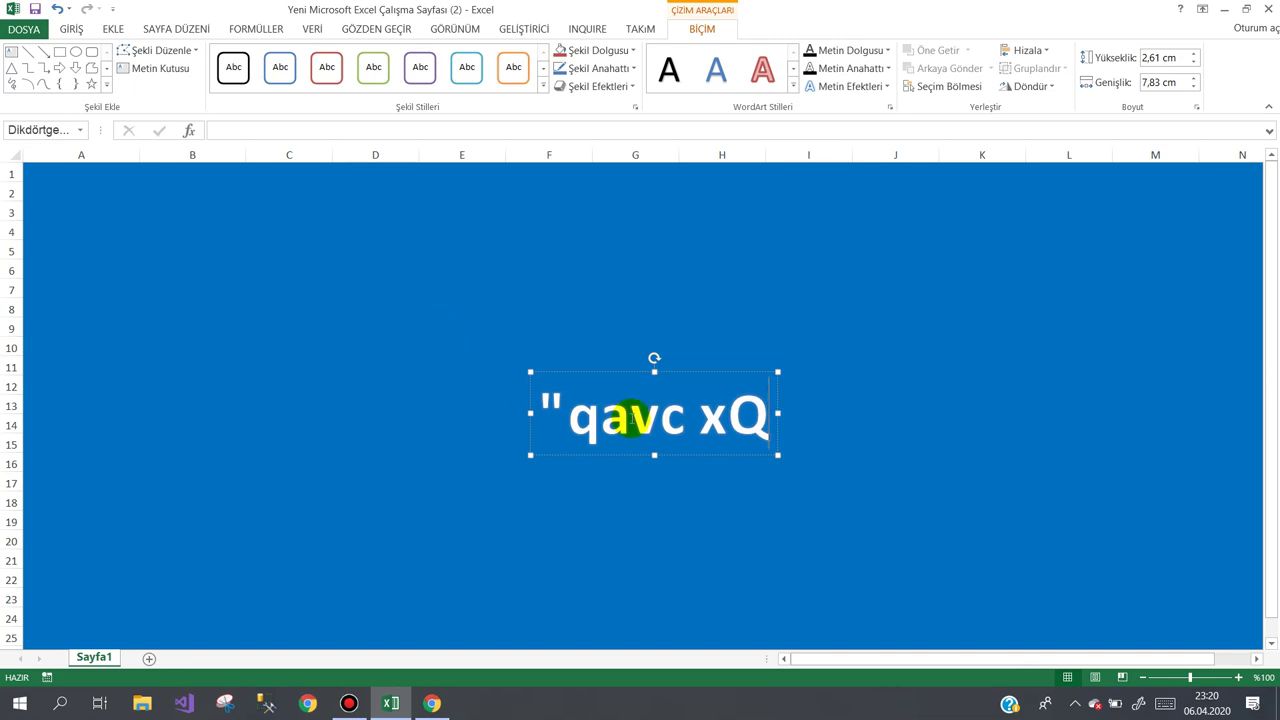
# Step: Replace the WordArt text with 'ÖN MUHASEBE DERSİ' and move it to the top-left
pyautogui.click(762, 414)
pyautogui.moveTo(762, 414); pyautogui.dragTo(519, 420)
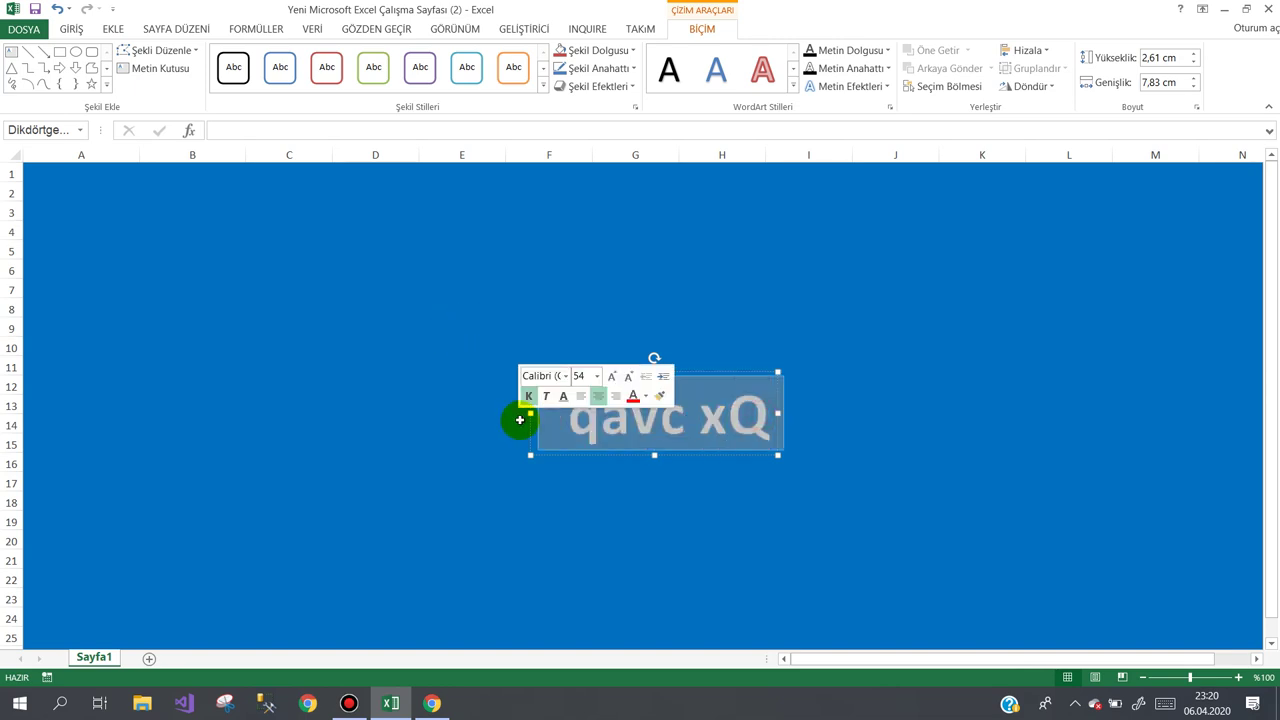
pyautogui.write('"')
pyautogui.write('ö')
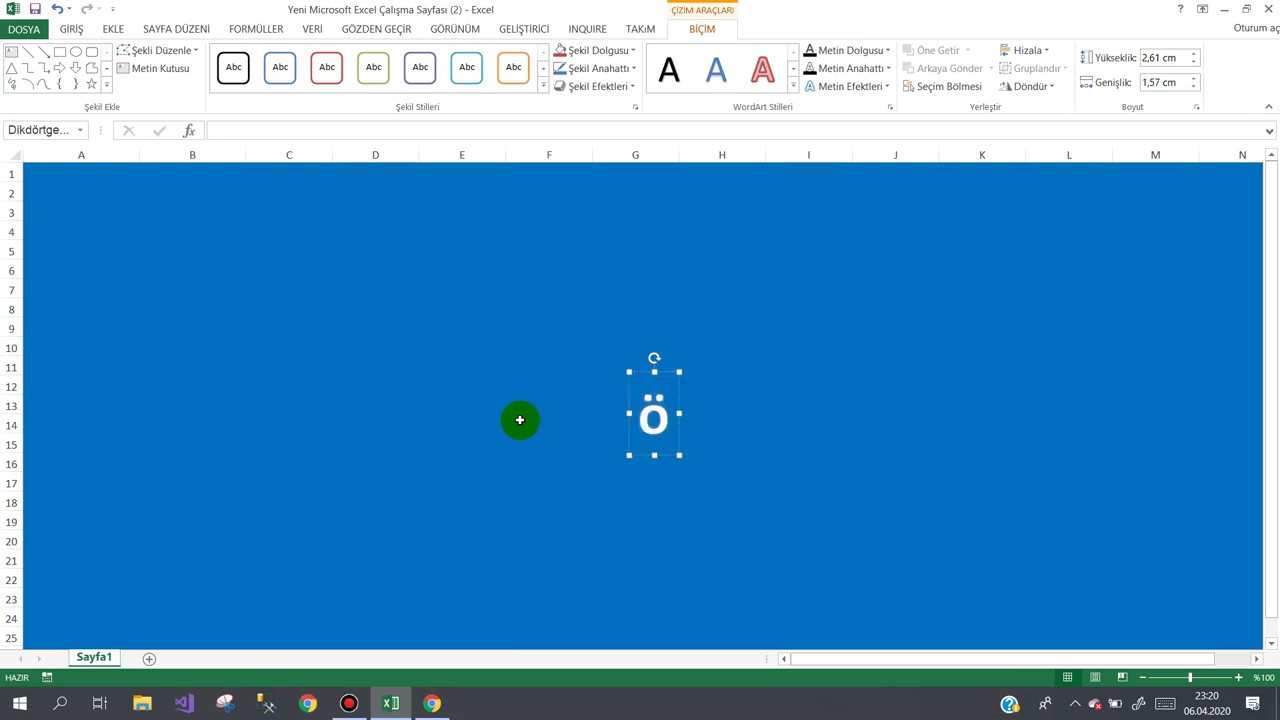
pyautogui.write('n')
pyautogui.press('BackSpace')
pyautogui.press('BackSpace')
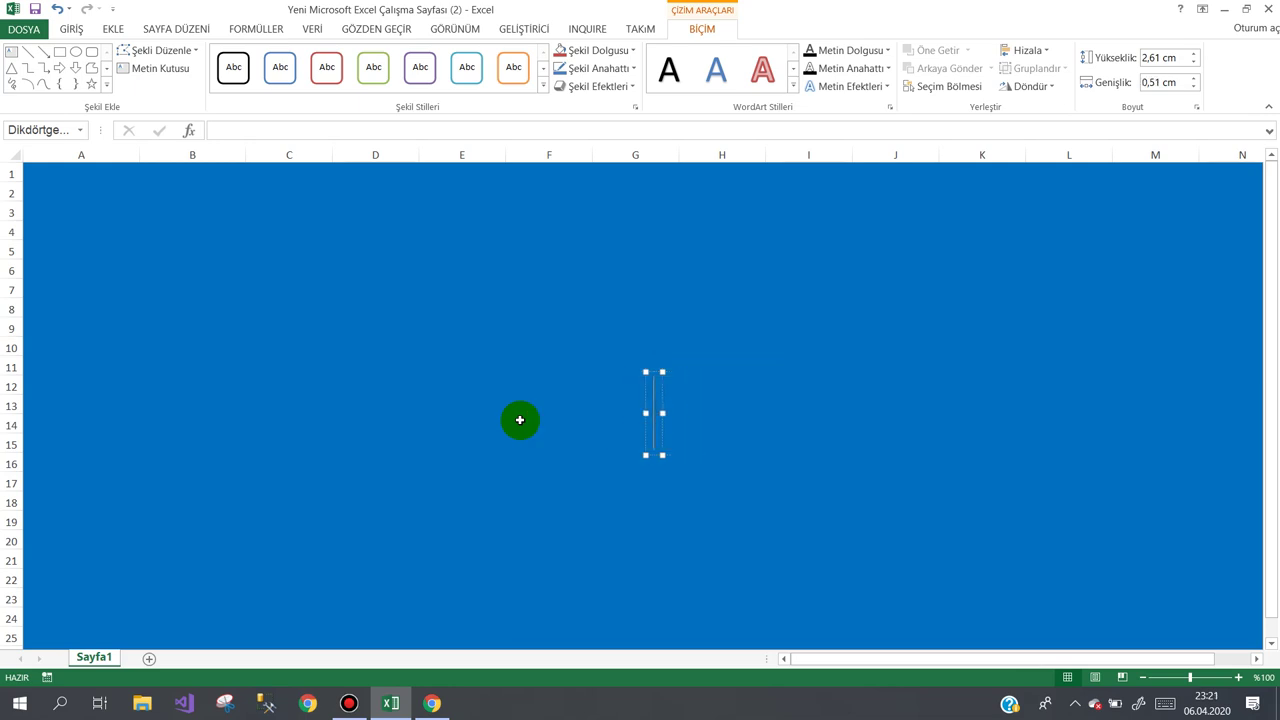
pyautogui.write('ÖN MUH')
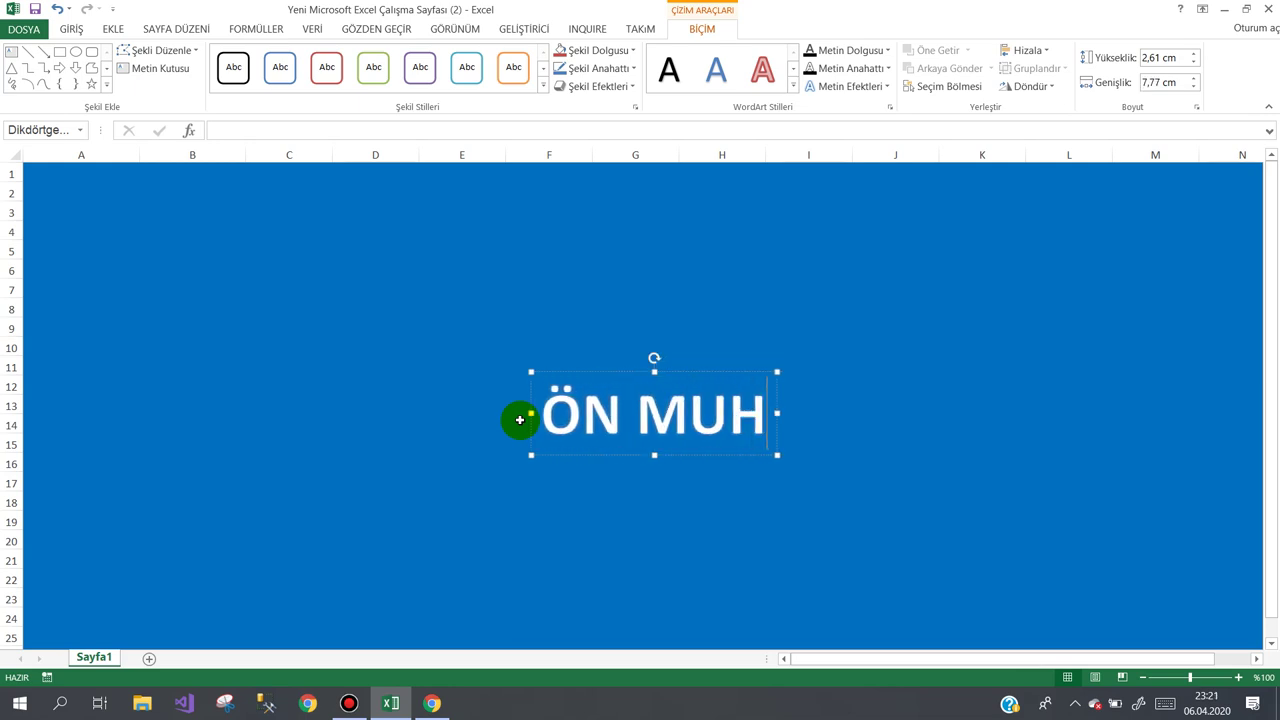
pyautogui.write('ASEBE DER')
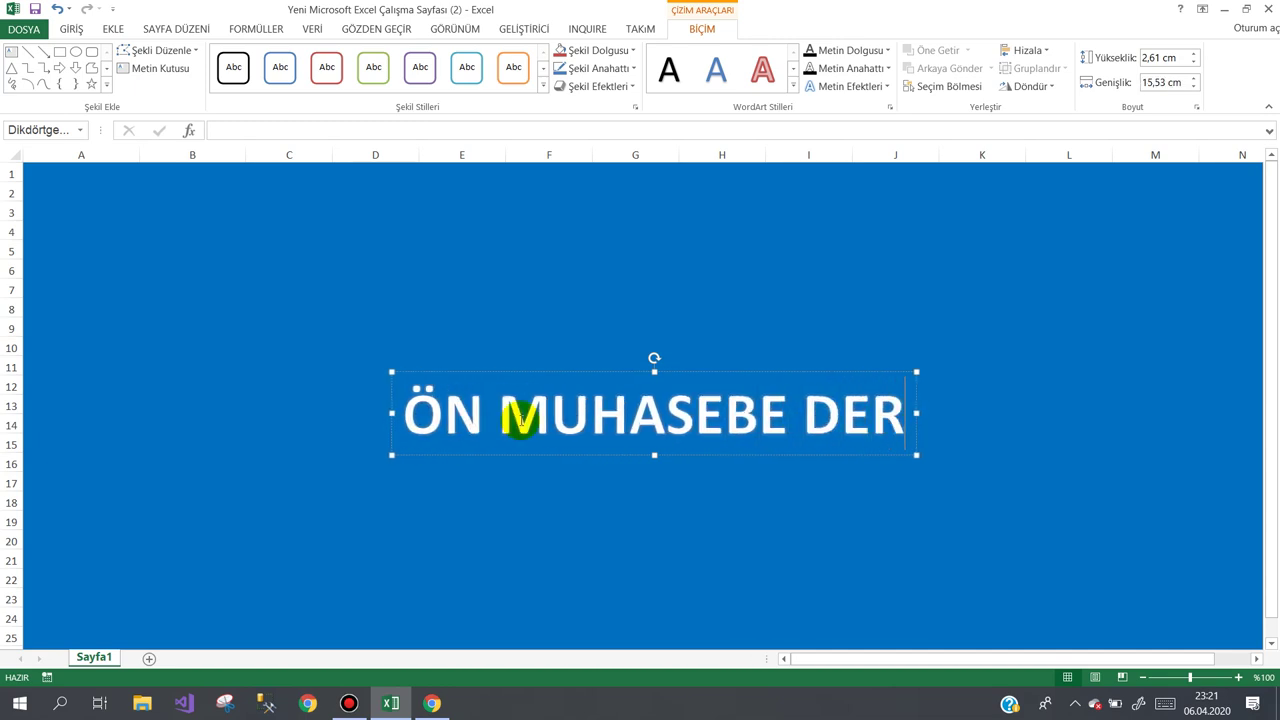
pyautogui.write('Sİ')
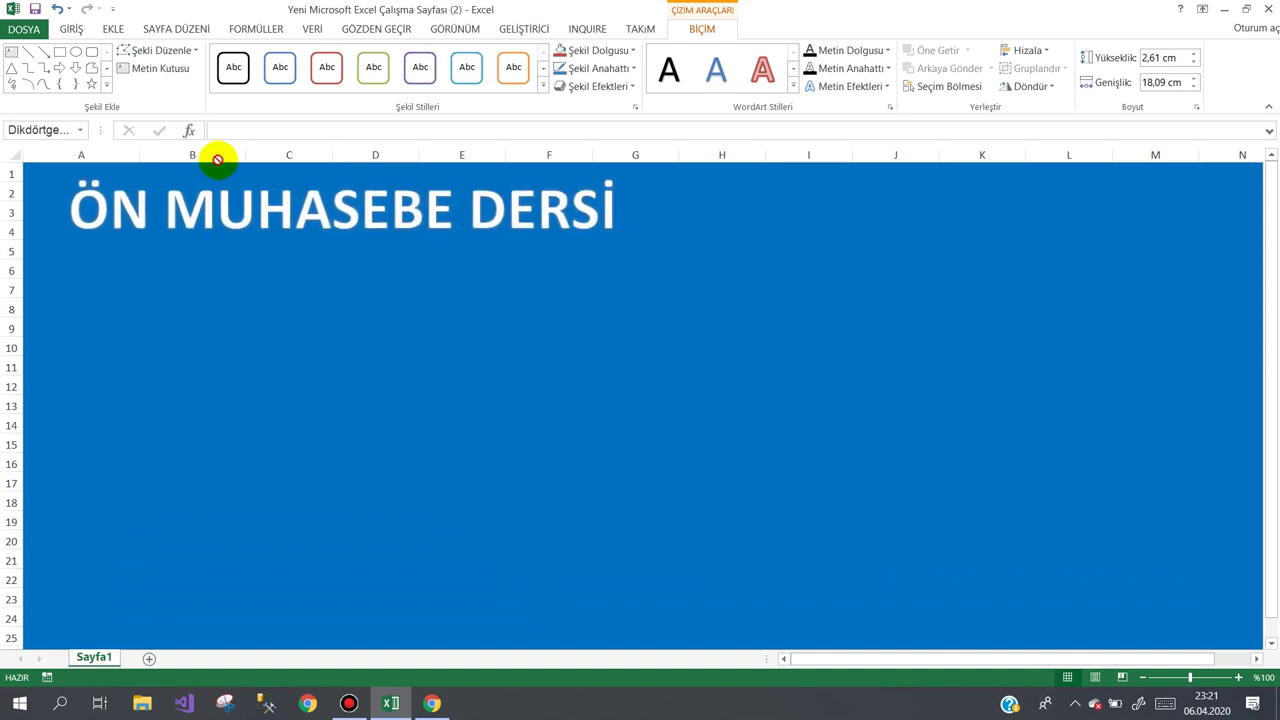
pyautogui.moveTo(537, 371); pyautogui.dragTo(213, 175)
# Step: Draw an ActiveX command button (CommandButton1) below the ÖN MUHASEBE DERSİ title, roughly across B6:E8
pyautogui.click(212, 287)
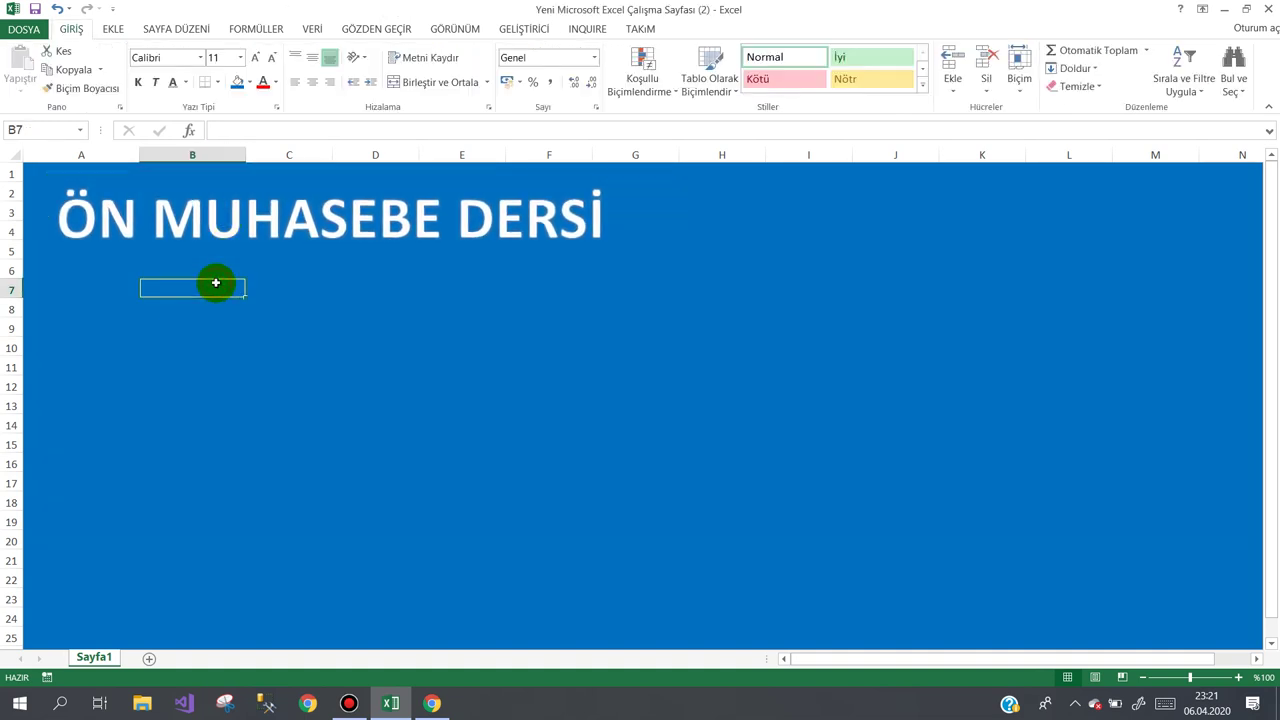
pyautogui.click(521, 31)
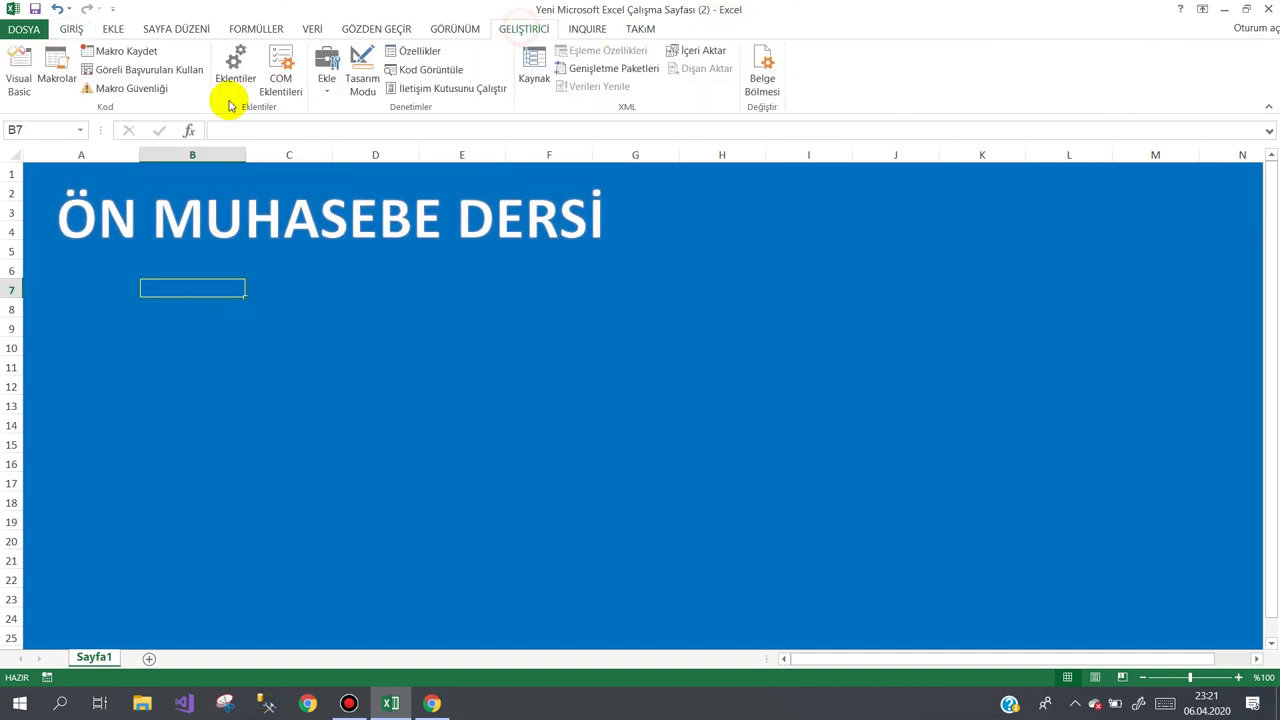
pyautogui.click(327, 82)
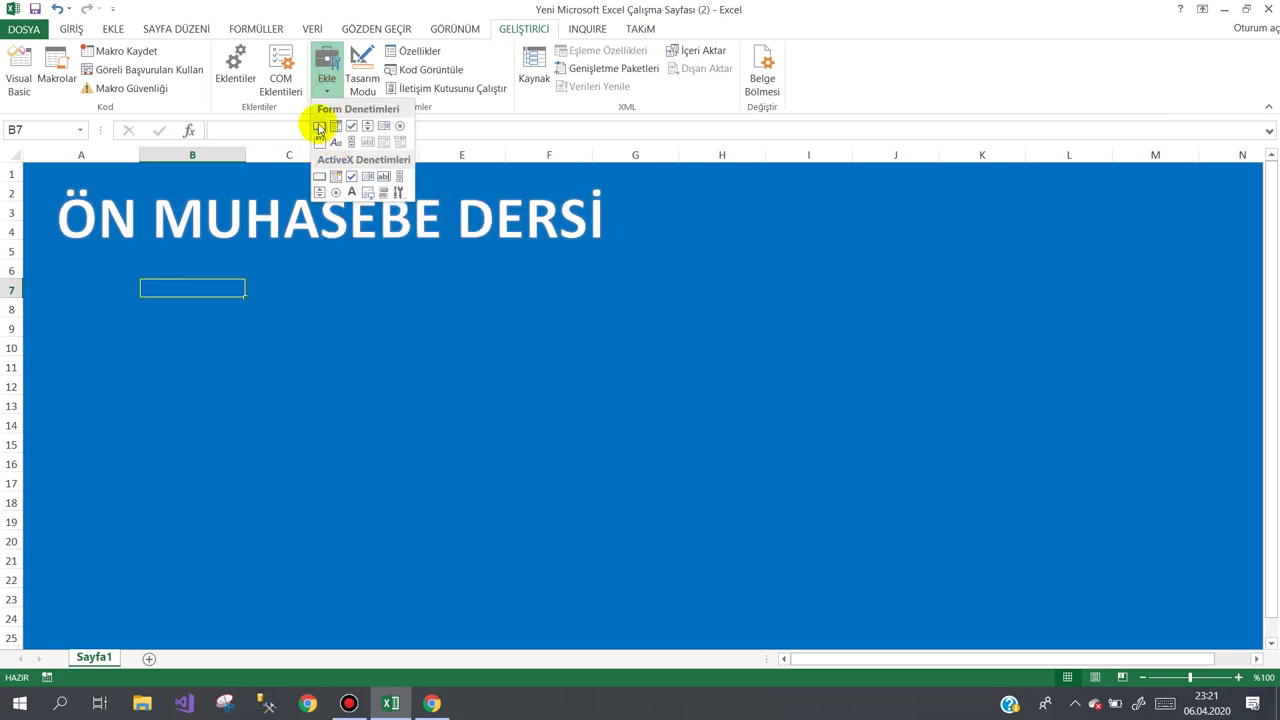
pyautogui.click(320, 178)
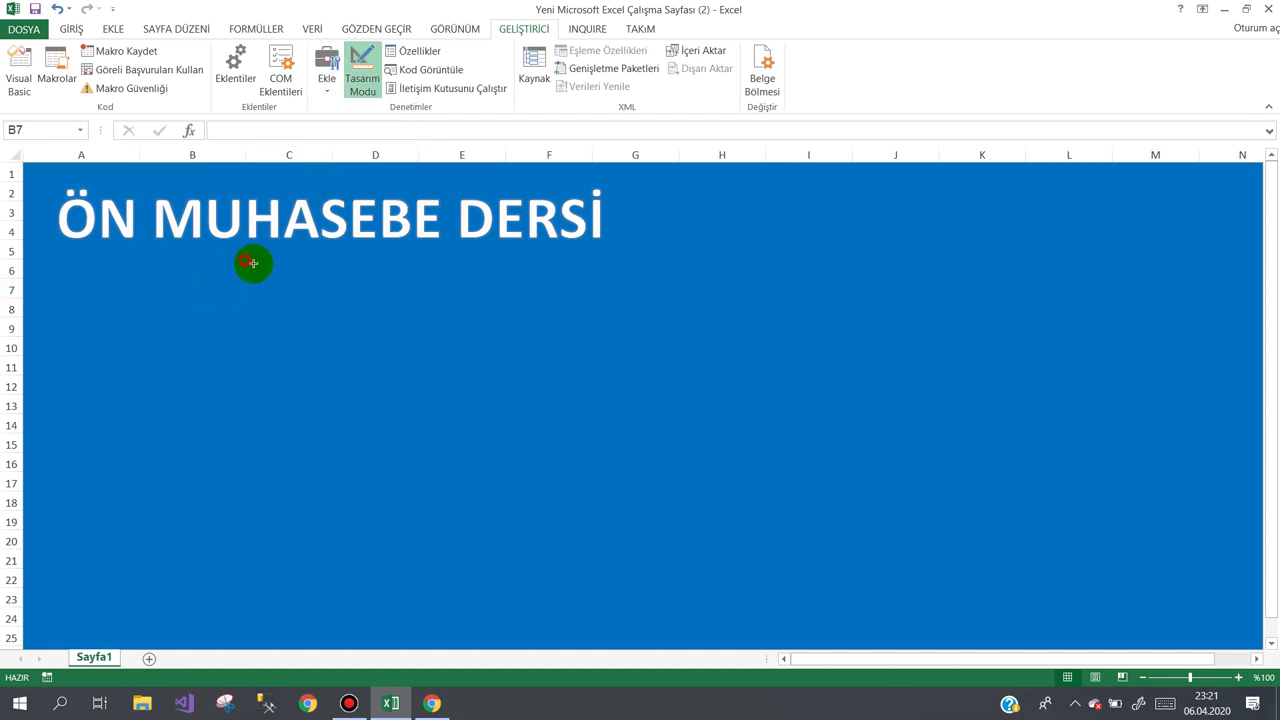
pyautogui.moveTo(246, 262); pyautogui.dragTo(451, 315)
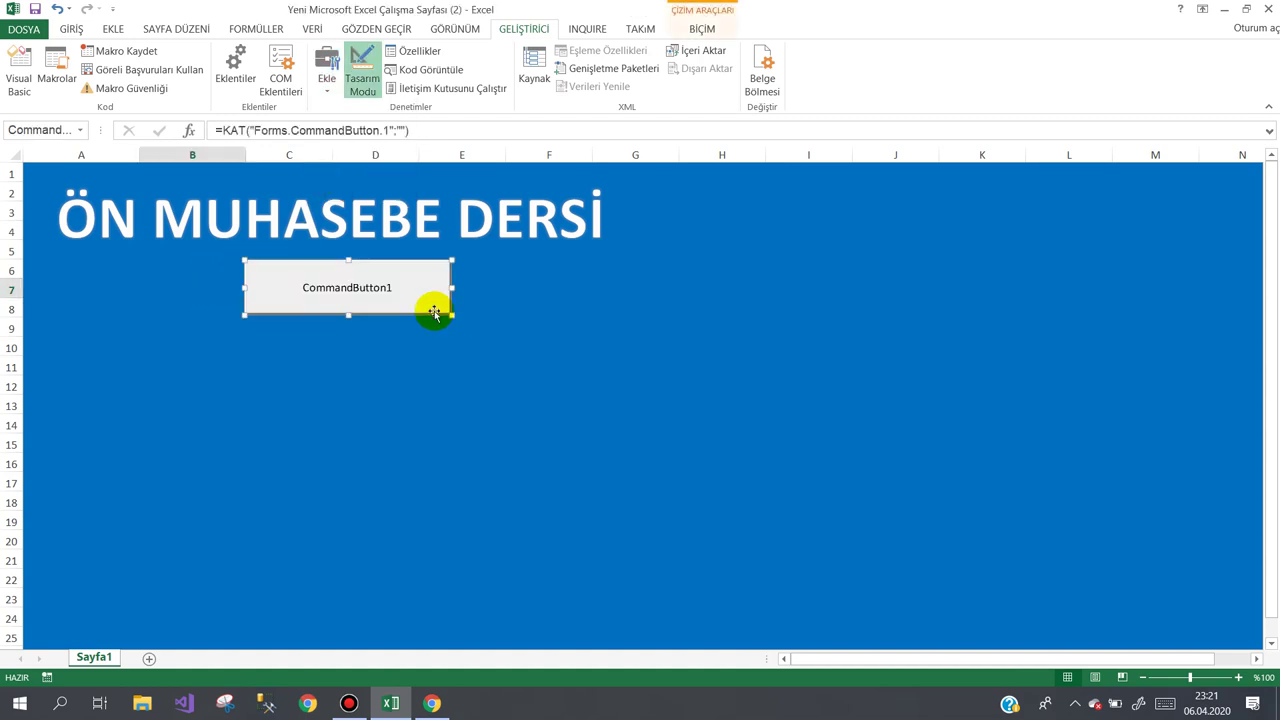
# Step: Rename the sheet button to btnBasla and set its caption to 'Programı Aç'
pyautogui.click(418, 54)
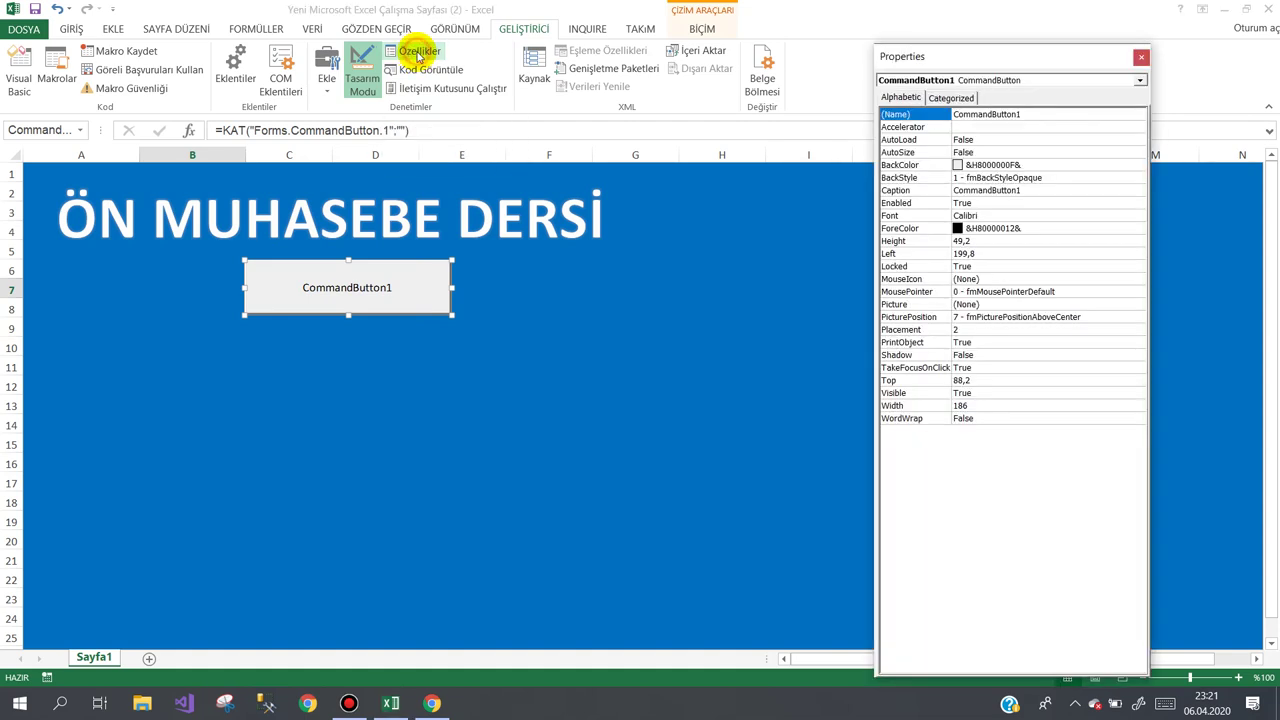
pyautogui.click(934, 116)
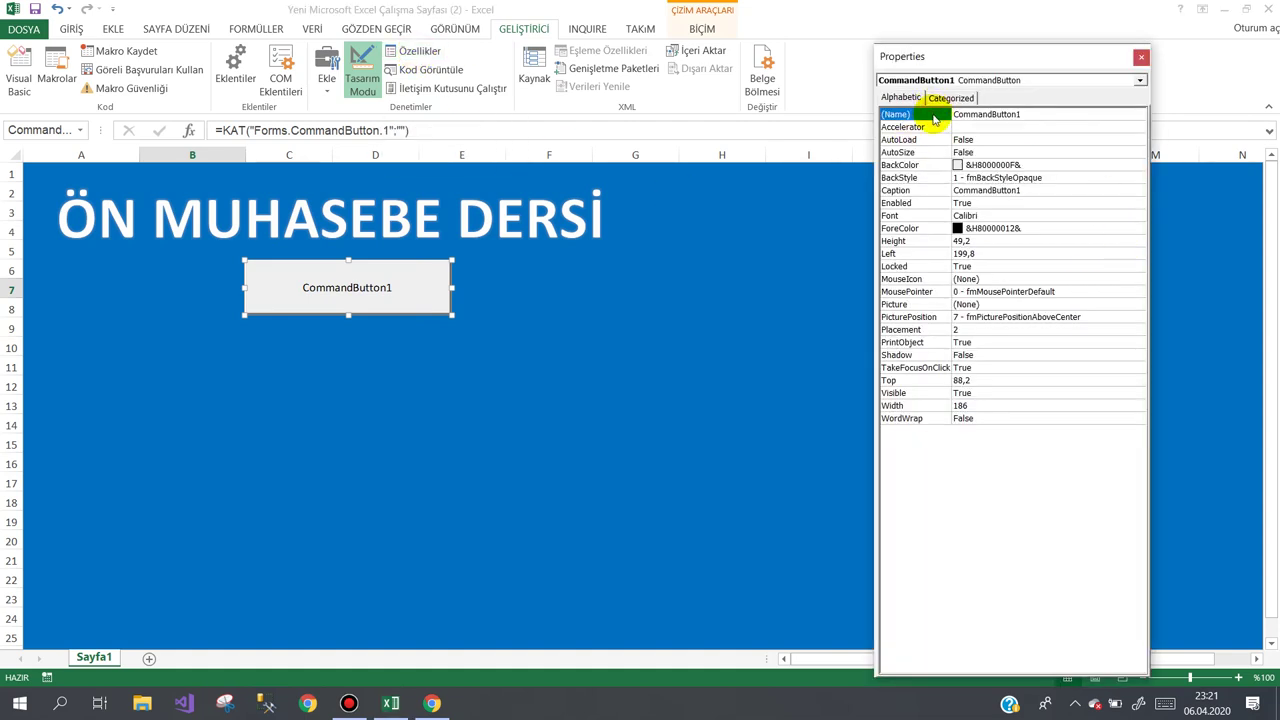
pyautogui.write('btnBasla')
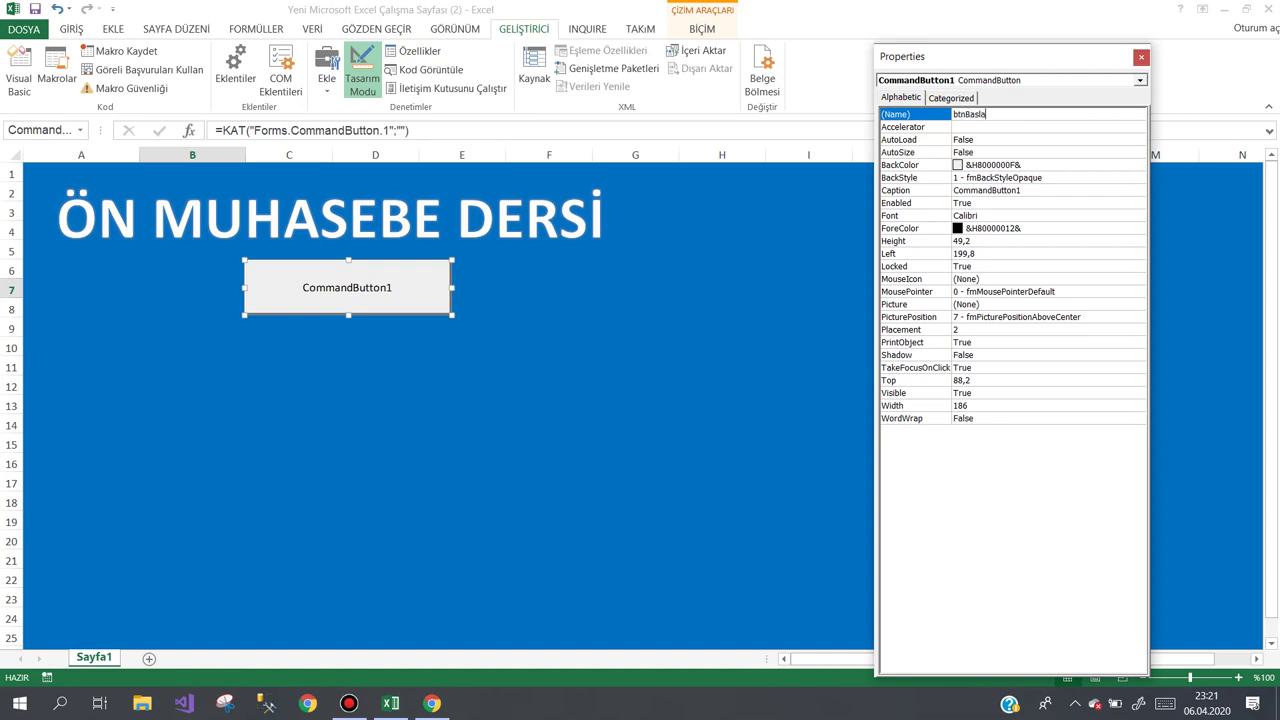
pyautogui.press('Return')
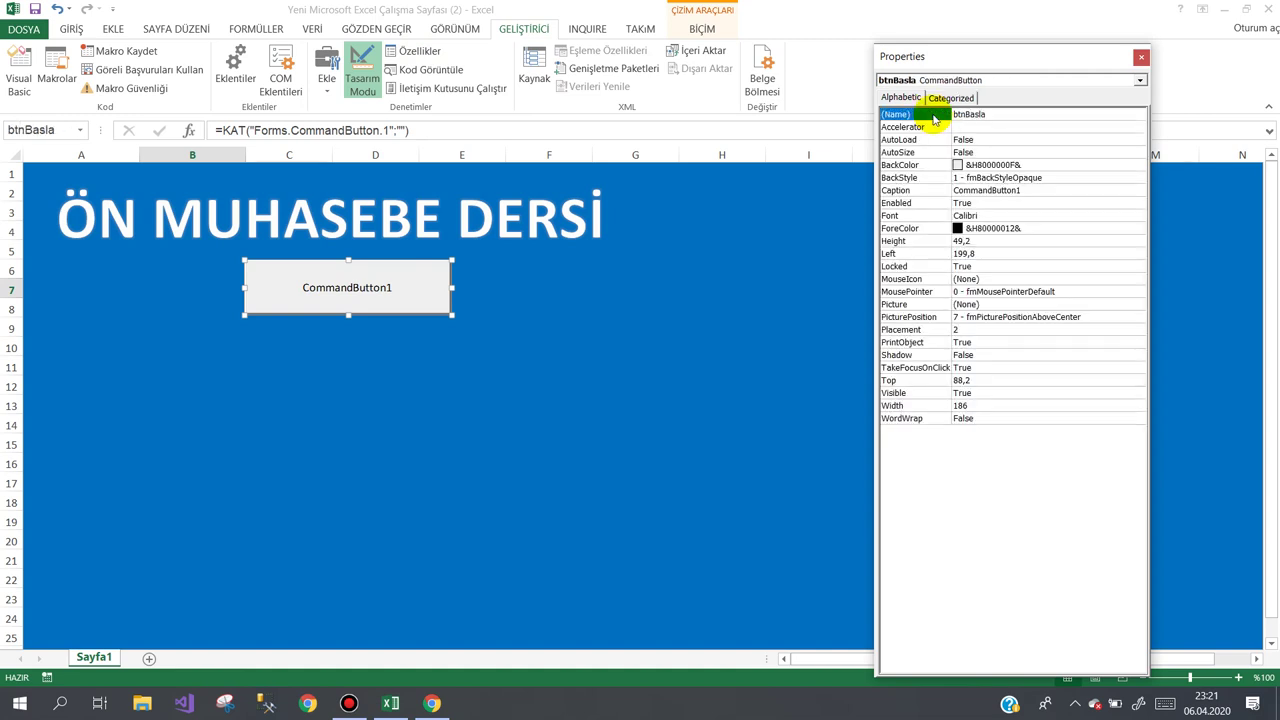
pyautogui.click(926, 191)
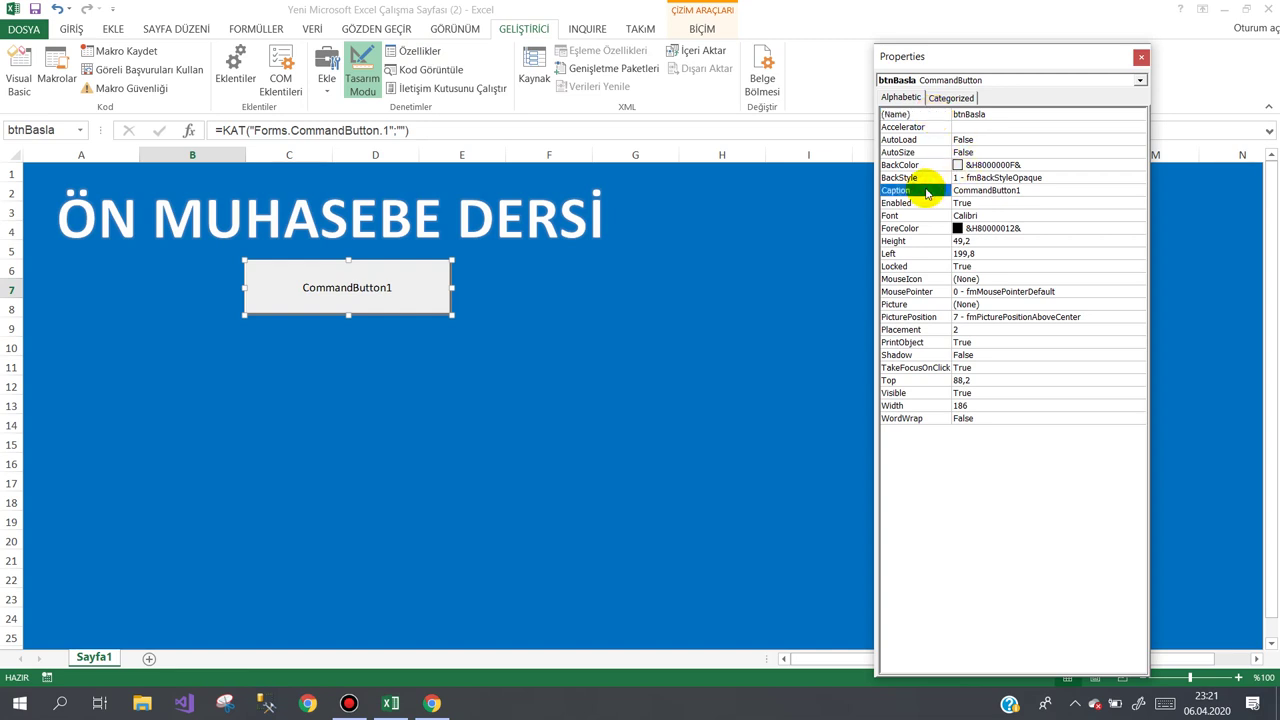
pyautogui.write('Progra')
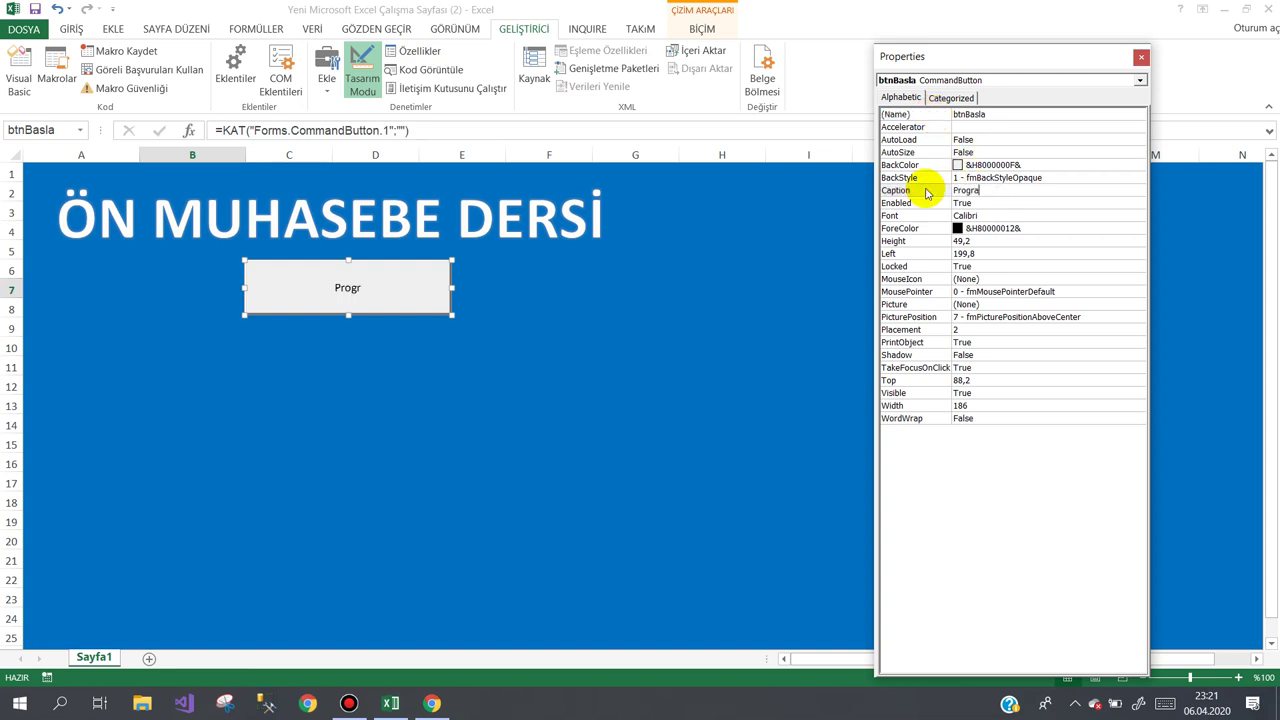
pyautogui.write('mi')
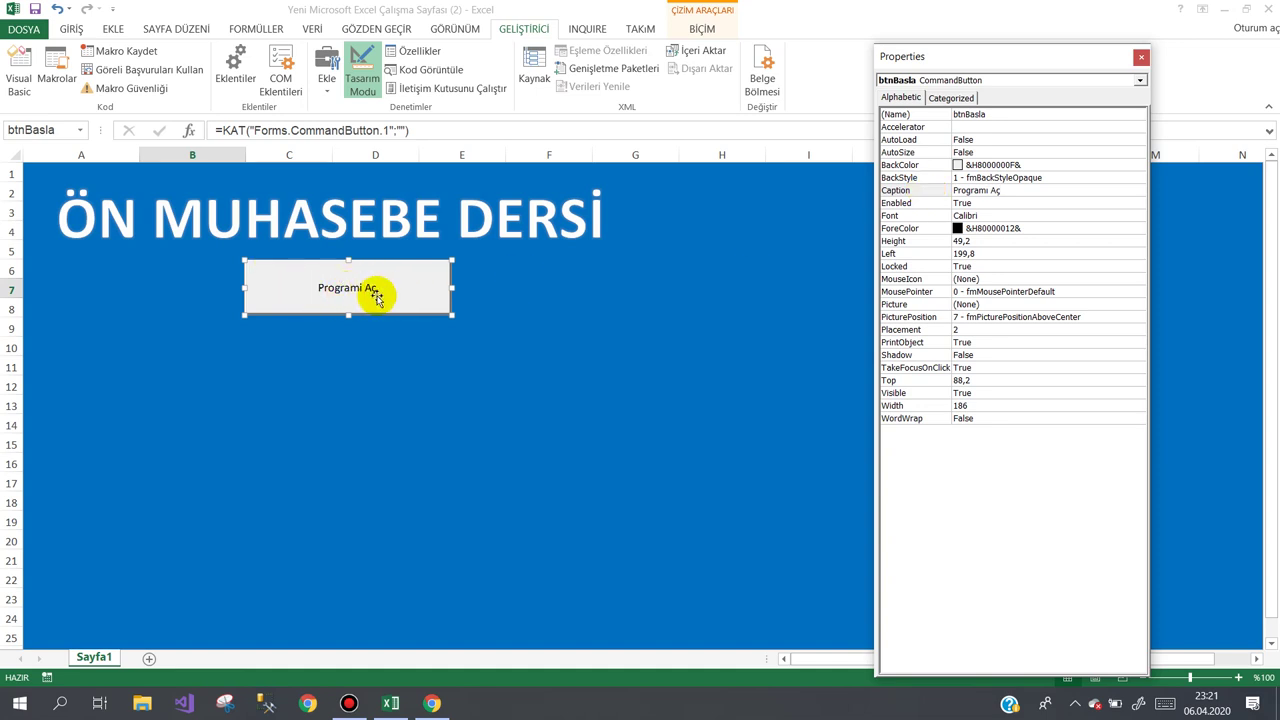
pyautogui.click(584, 283)
# Step: Set the button font's script to Türkçe and close the Properties window
pyautogui.click(1022, 215)
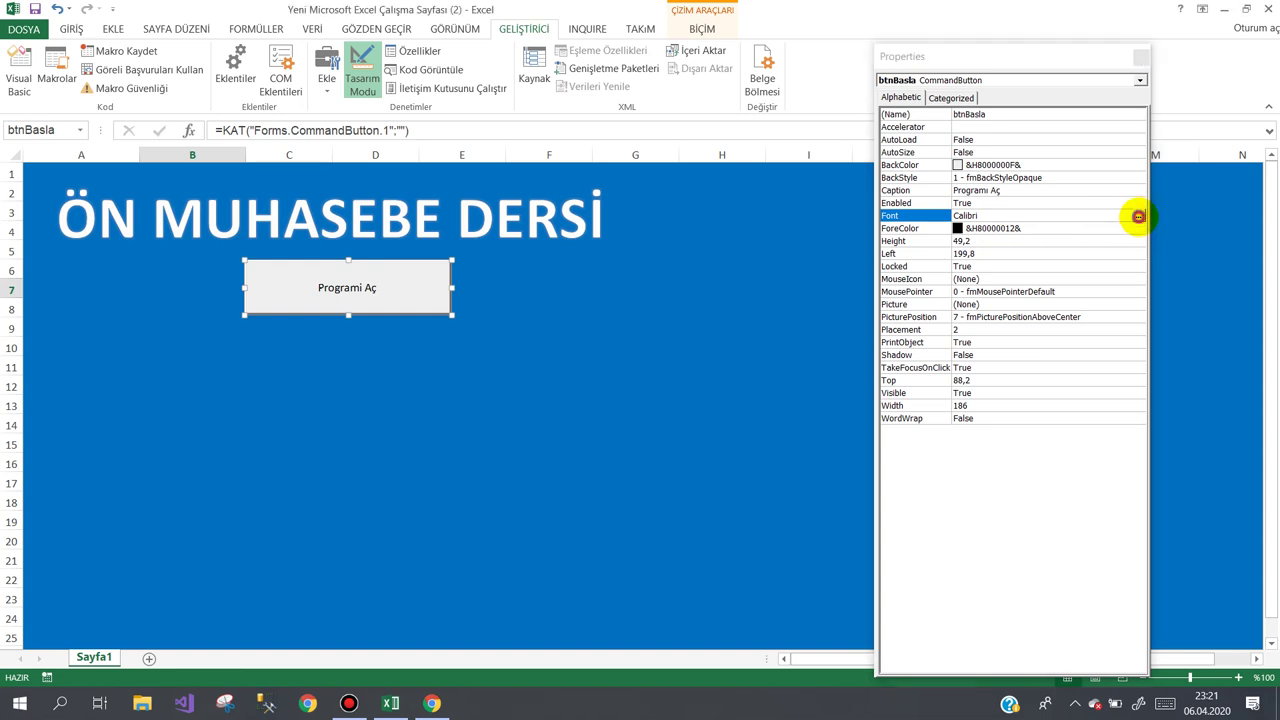
pyautogui.click(610, 302)
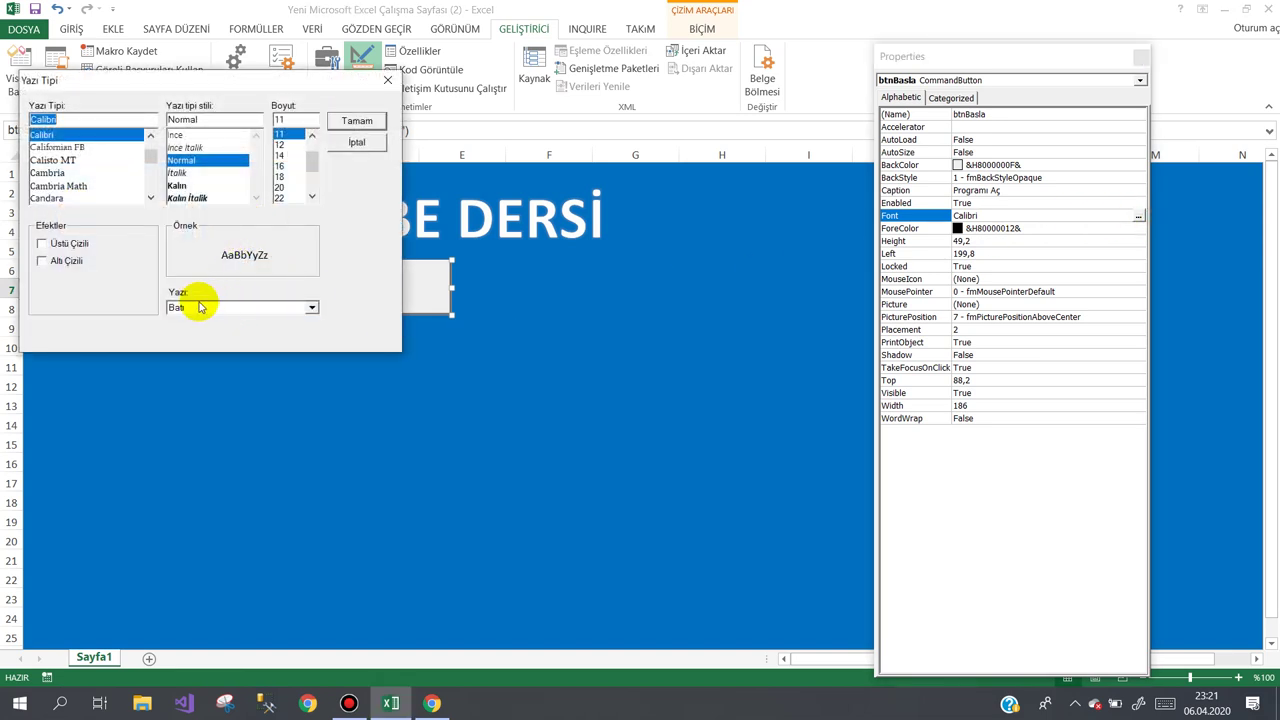
pyautogui.click(200, 307)
pyautogui.click(312, 331)
pyautogui.click(312, 331)
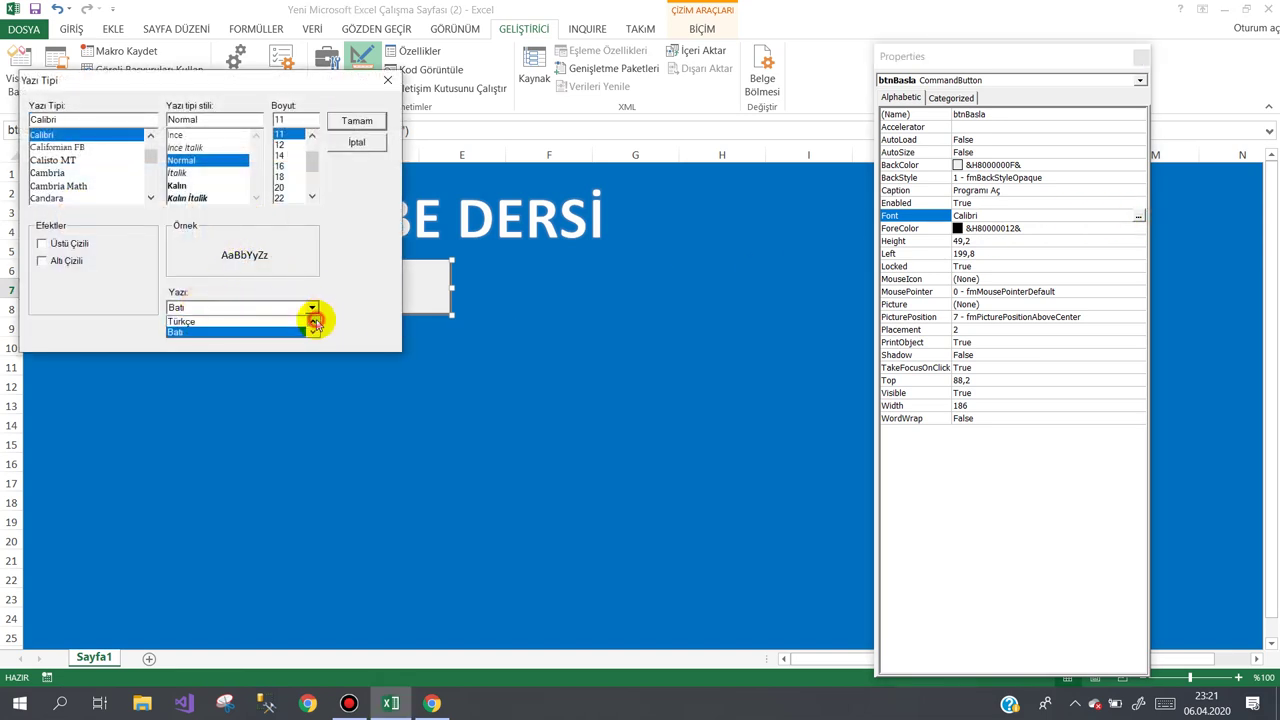
pyautogui.click(241, 322)
pyautogui.click(350, 123)
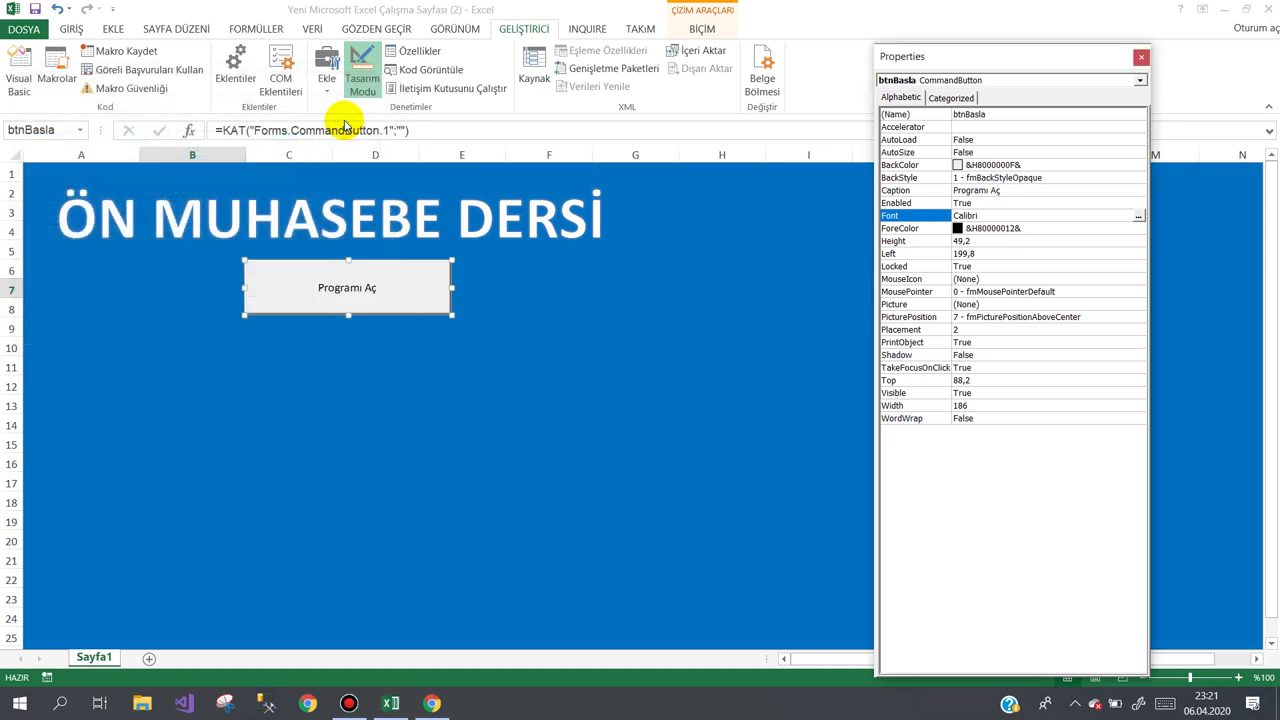
pyautogui.click(585, 285)
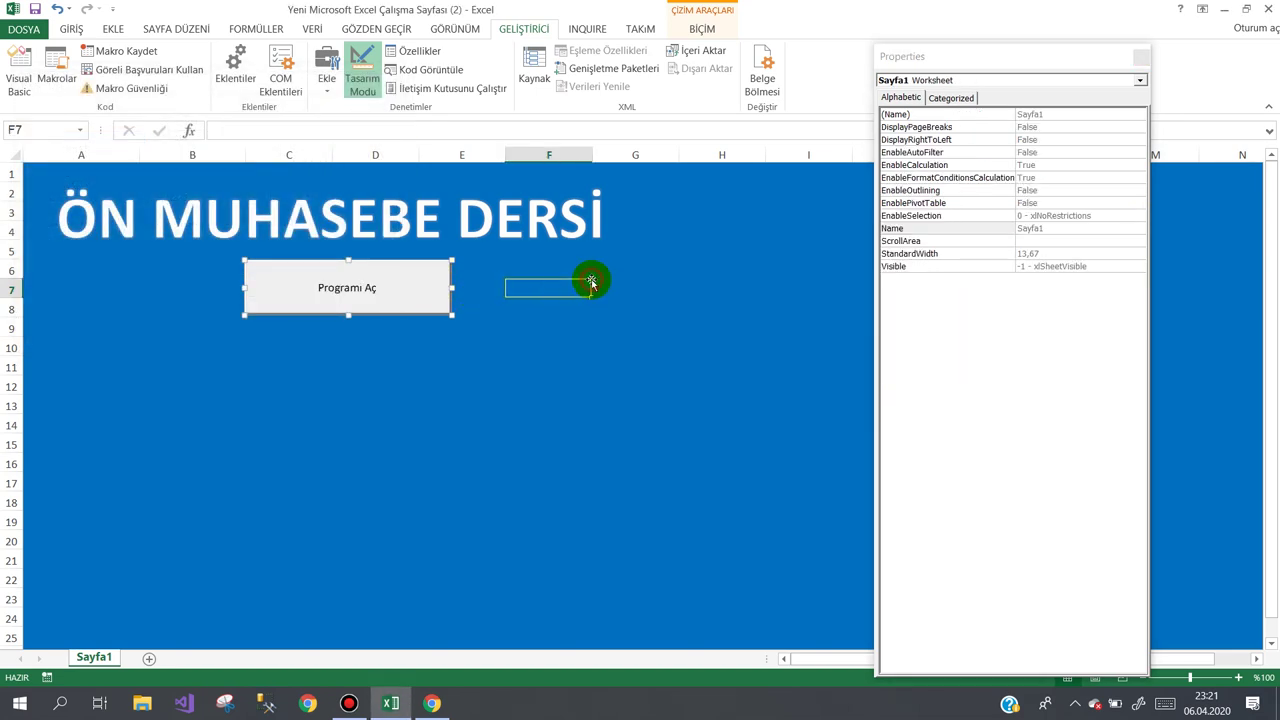
pyautogui.click(1141, 57)
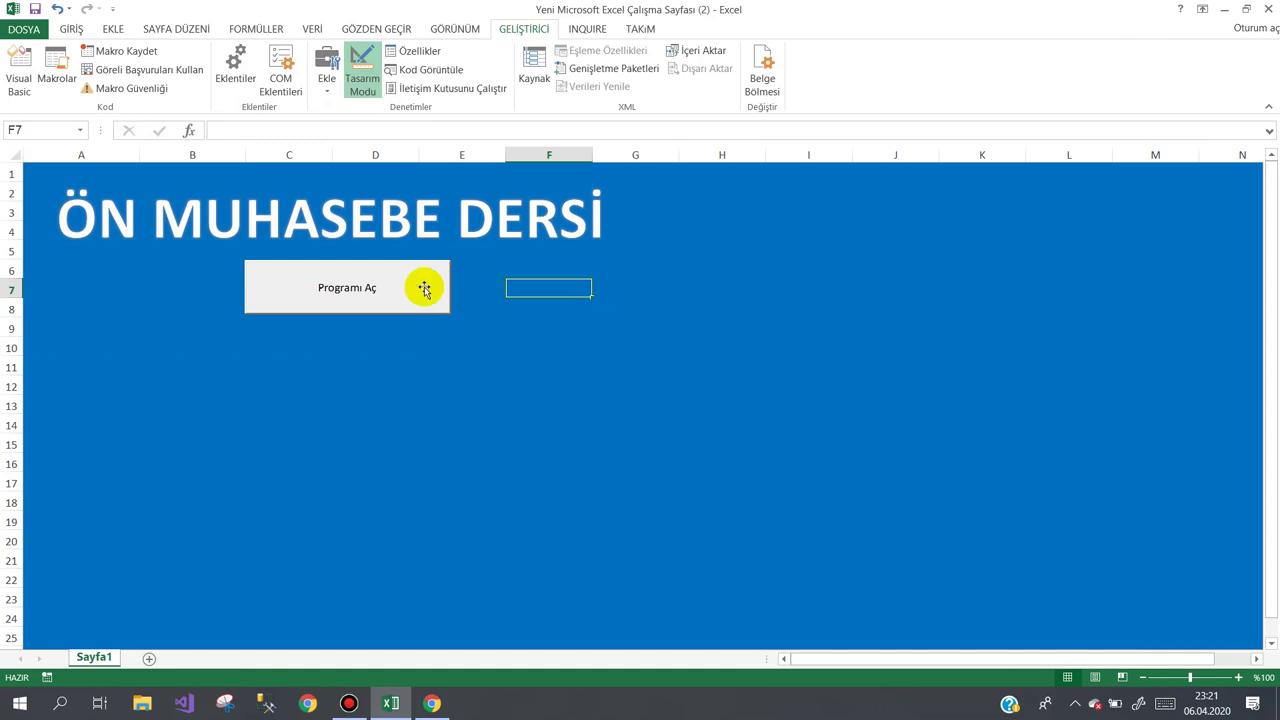
# Step: Open the btnBasla click handler and remove UserForm1 from the project without exporting
pyautogui.doubleClick(336, 288)
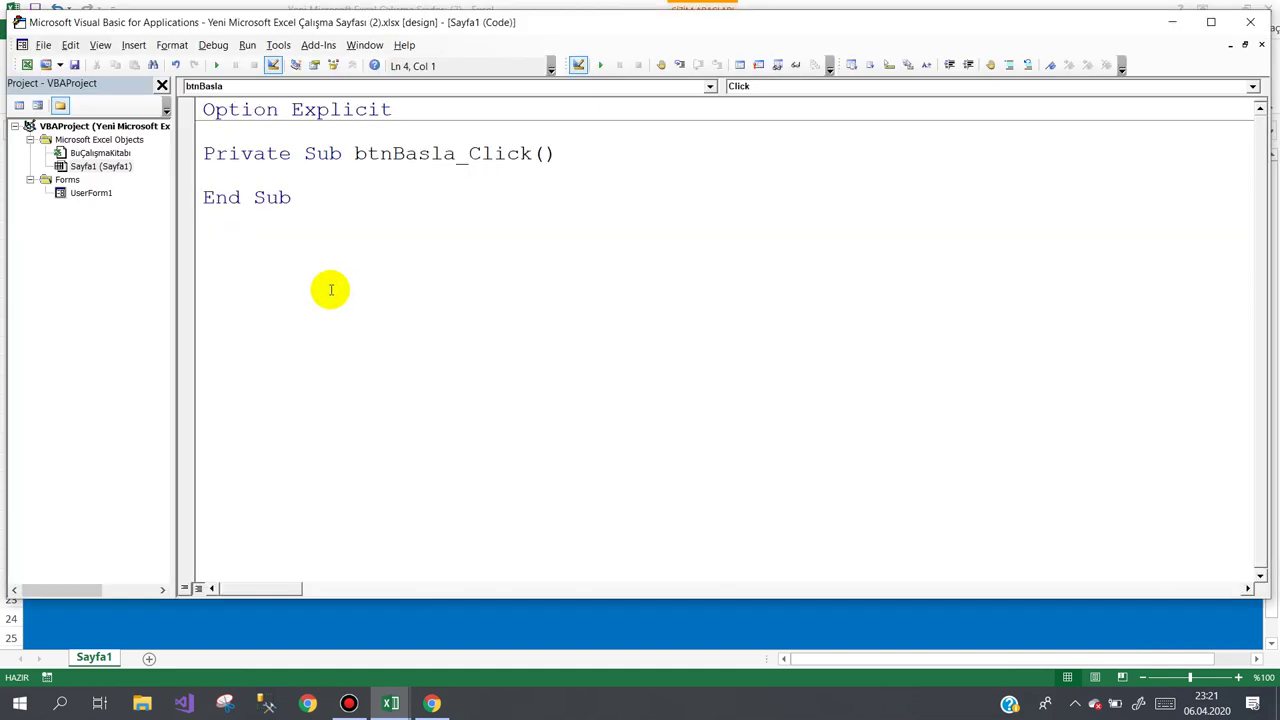
pyautogui.click(90, 194)
pyautogui.rightClick(90, 195)
pyautogui.click(137, 334)
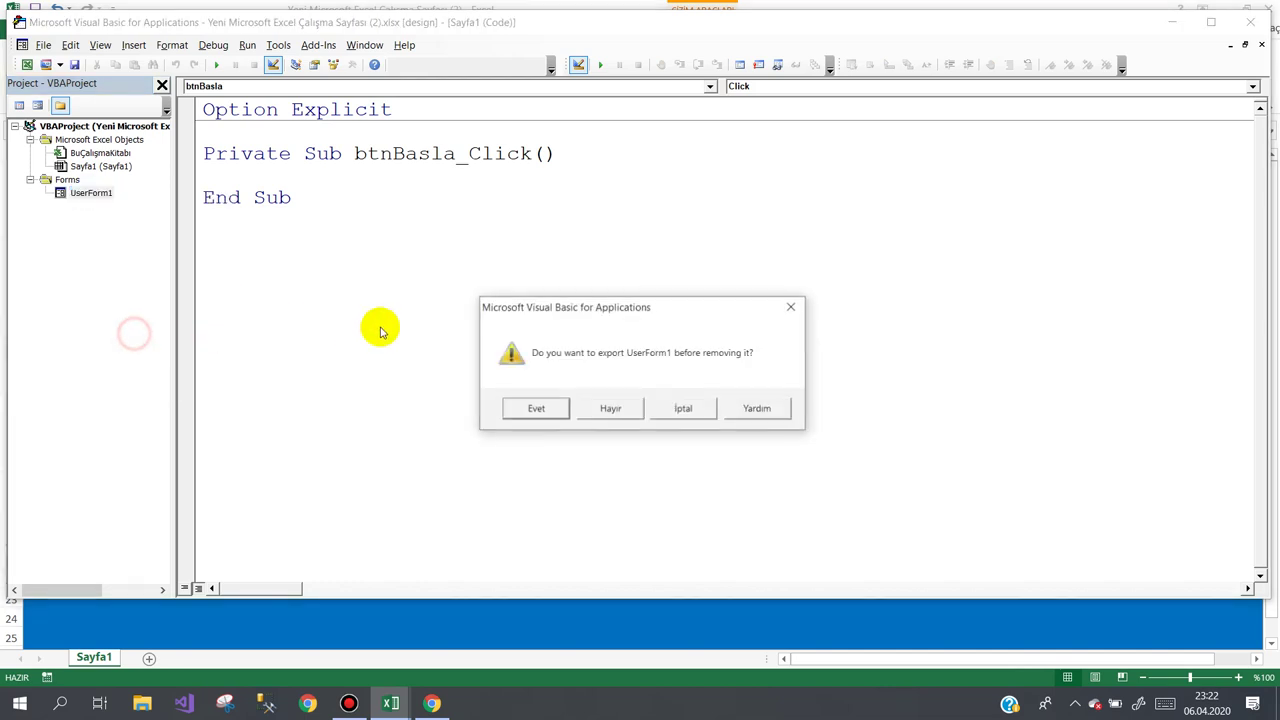
pyautogui.click(605, 409)
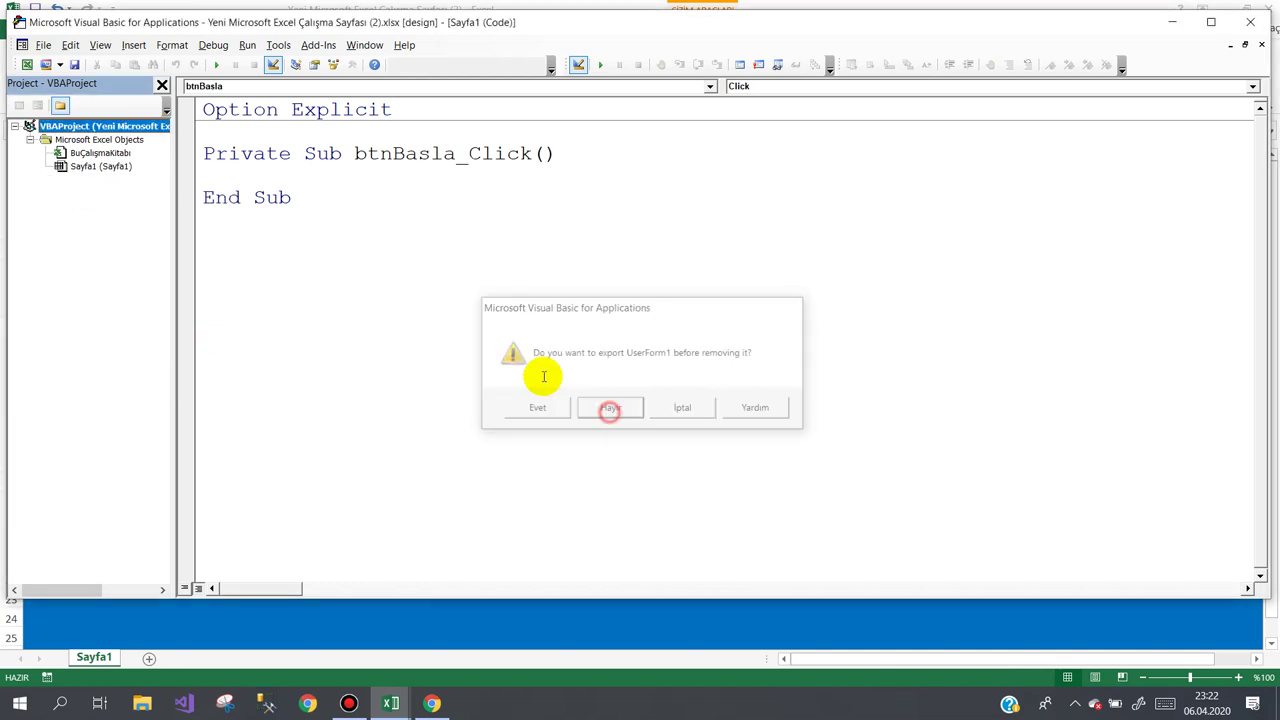
# Step: Insert a new UserForm, name it frmAnaform, and restore the editor window size
pyautogui.click(47, 66)
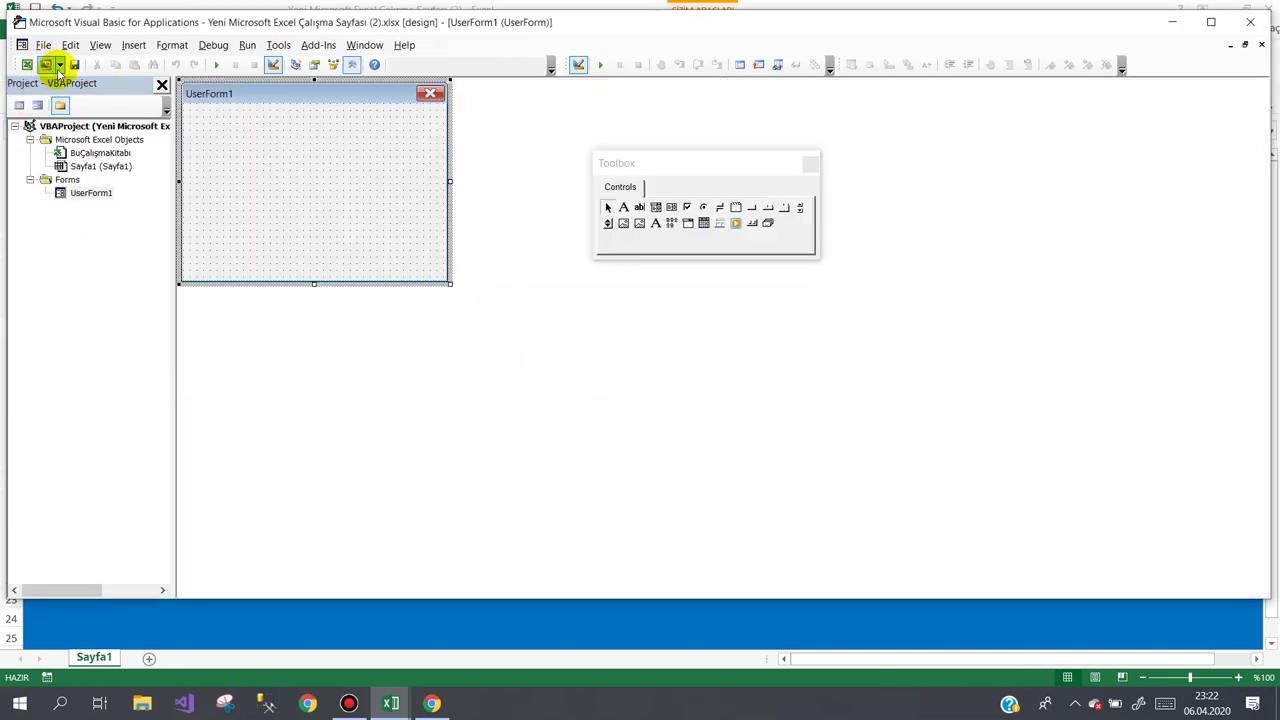
pyautogui.click(97, 167)
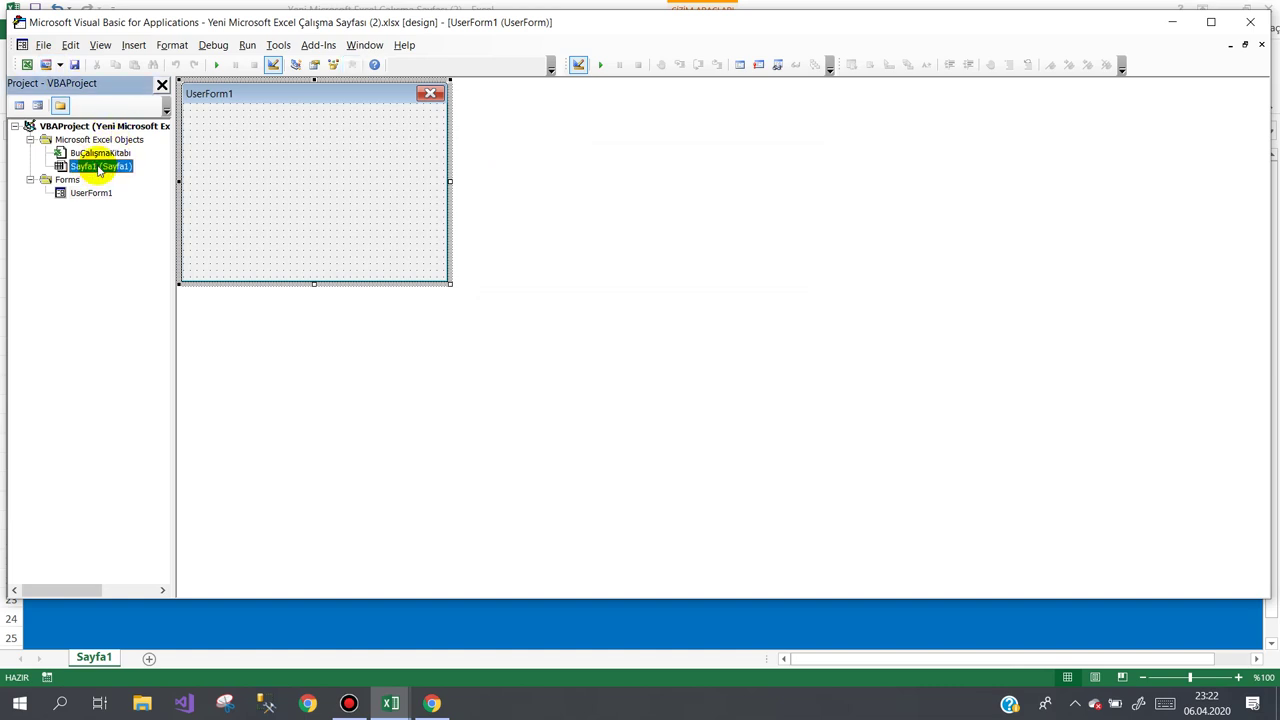
pyautogui.doubleClick(97, 167)
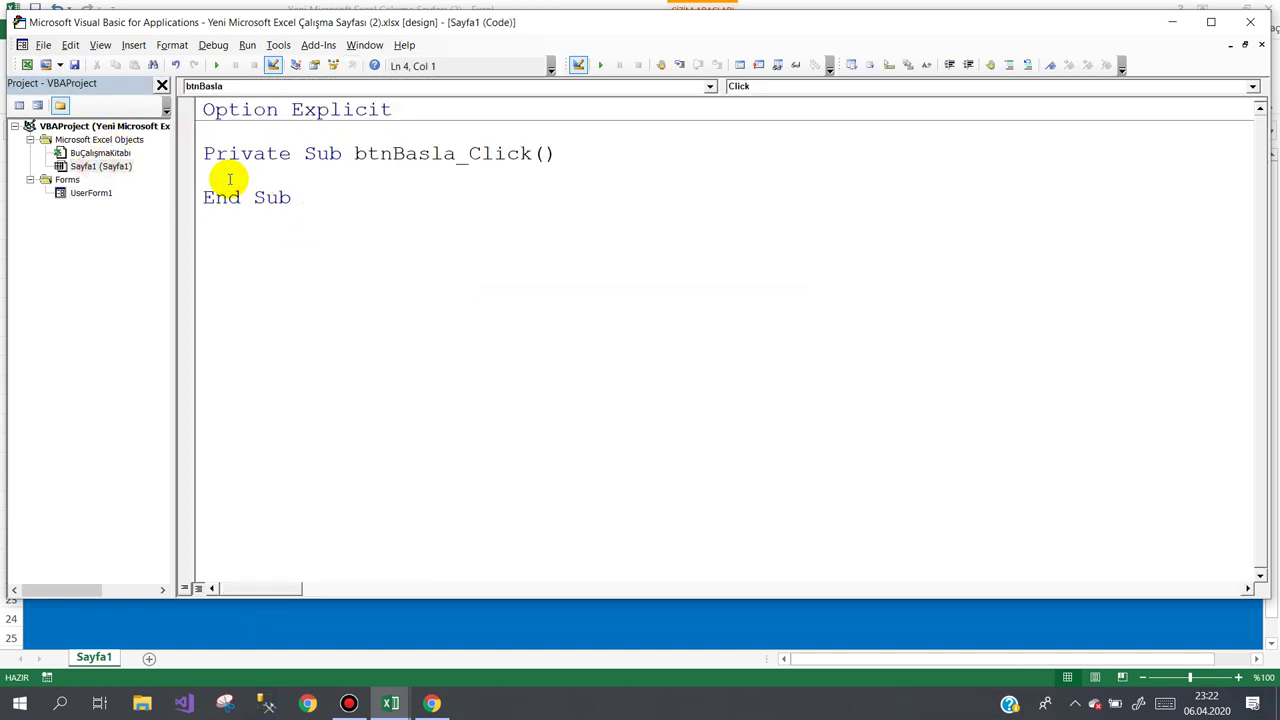
pyautogui.doubleClick(81, 193)
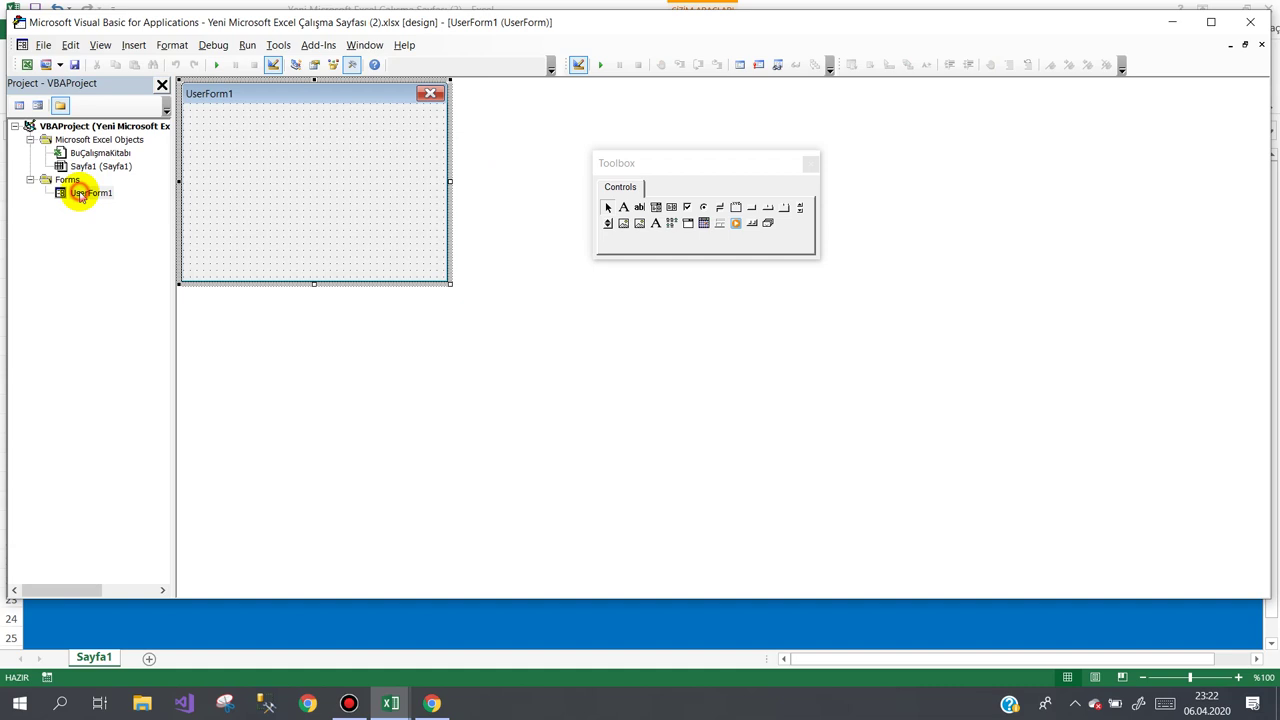
pyautogui.click(316, 65)
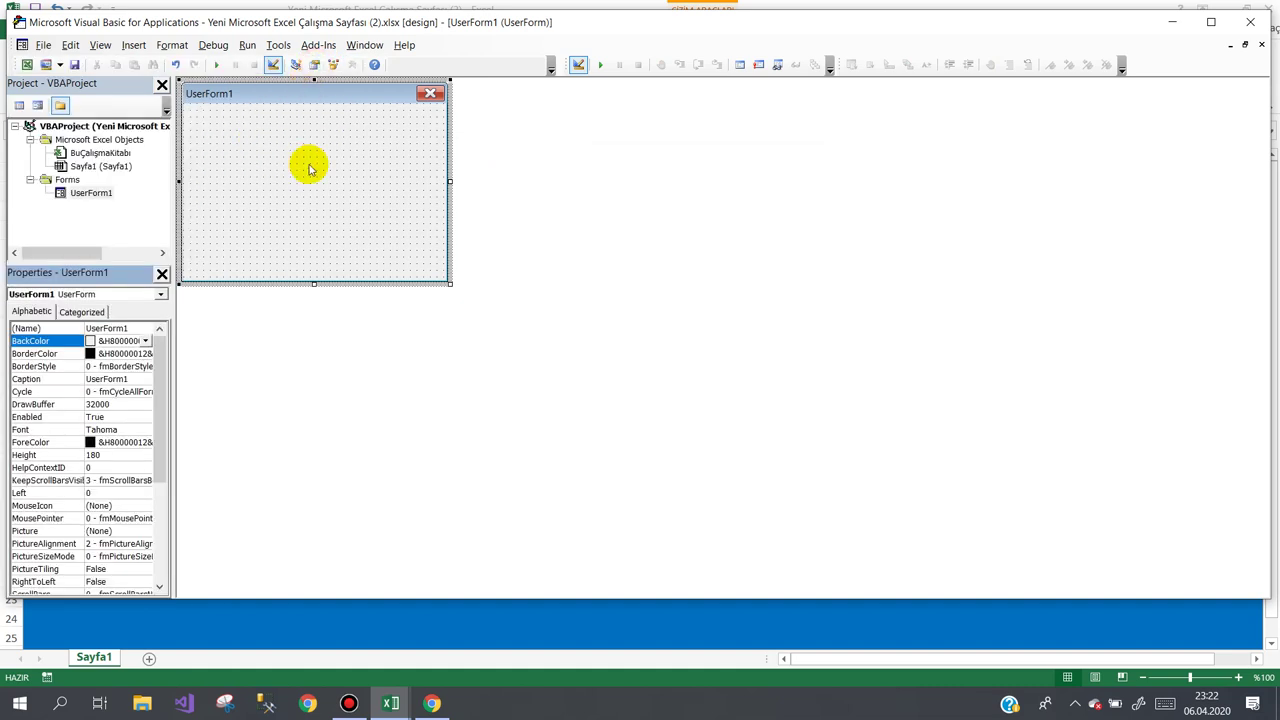
pyautogui.click(162, 273)
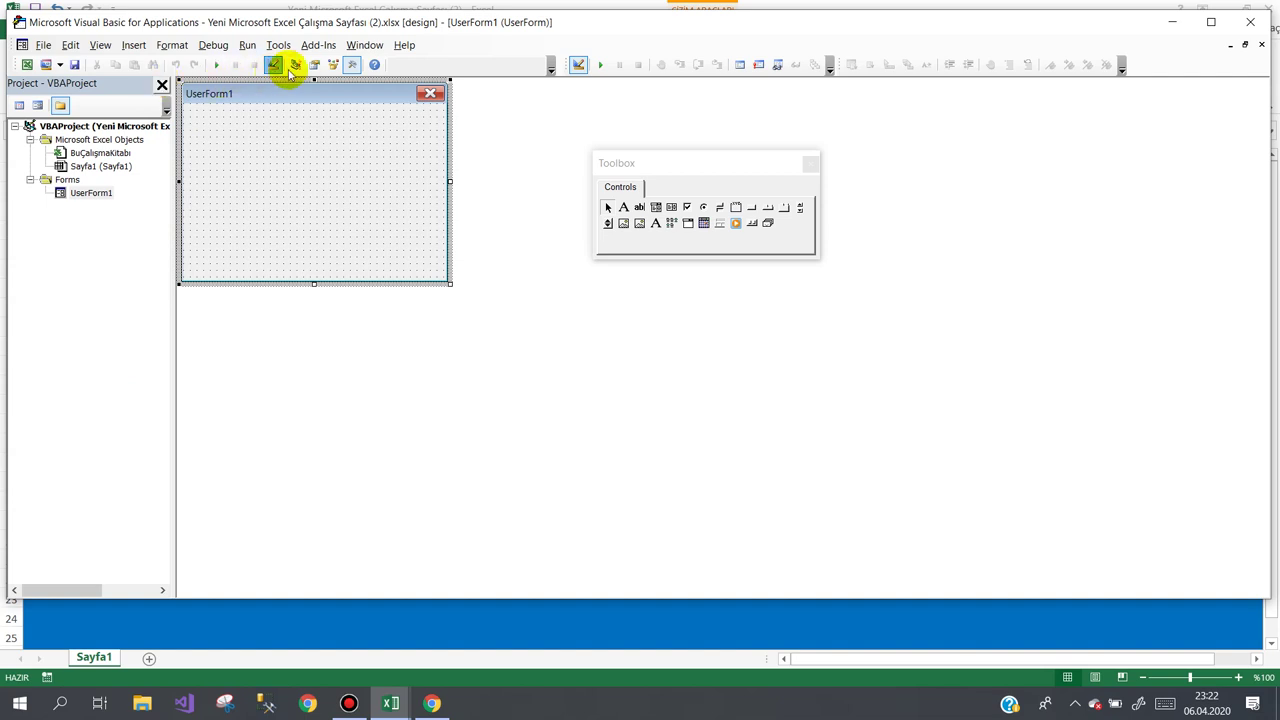
pyautogui.click(314, 66)
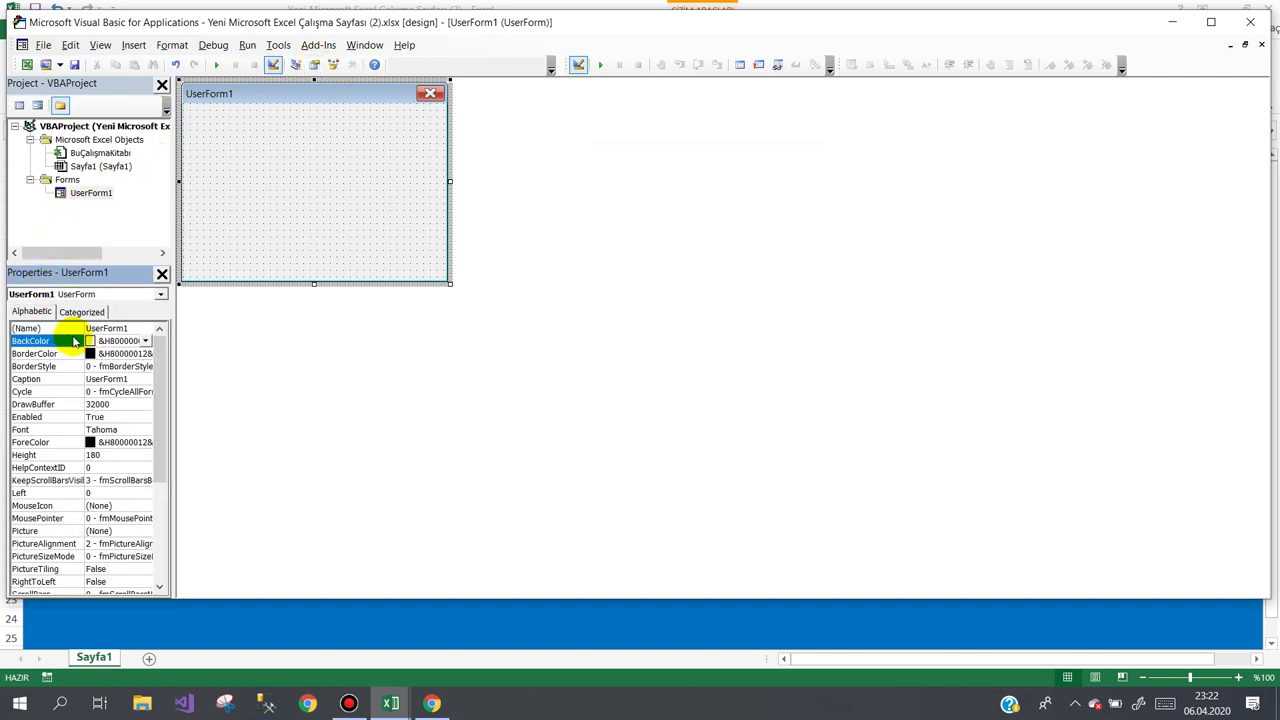
pyautogui.click(28, 329)
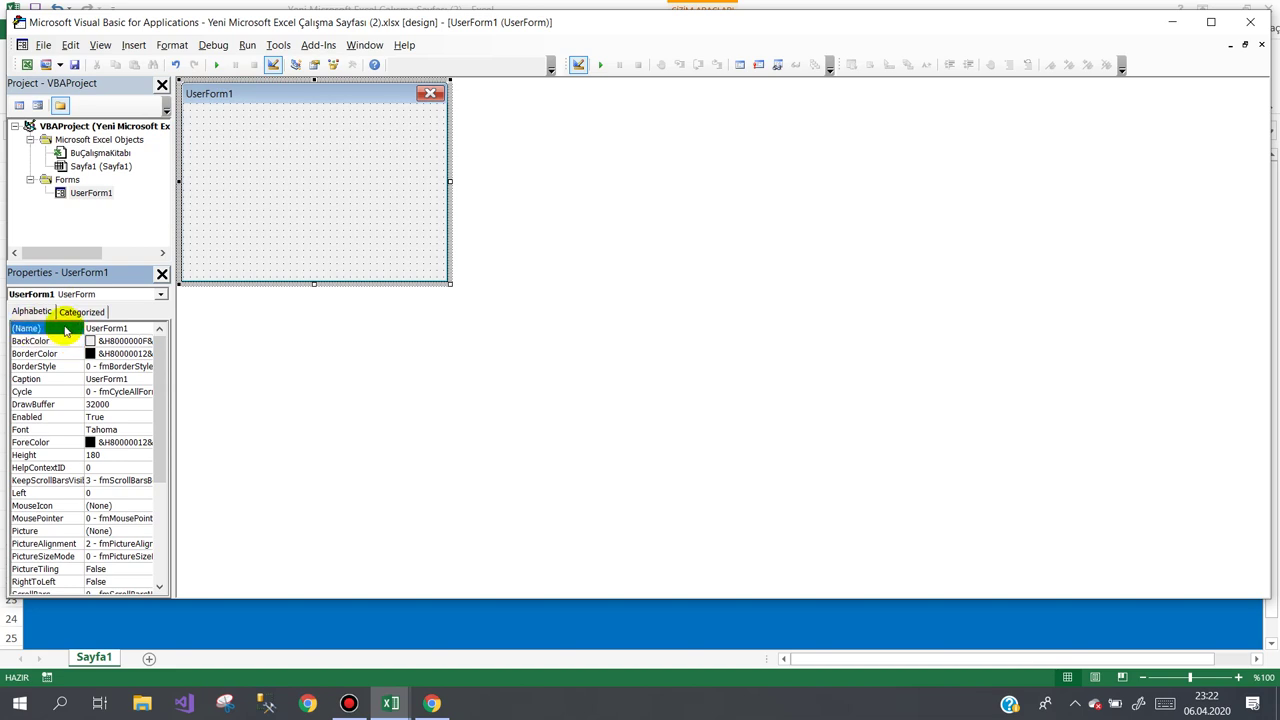
pyautogui.write('frmAnaform')
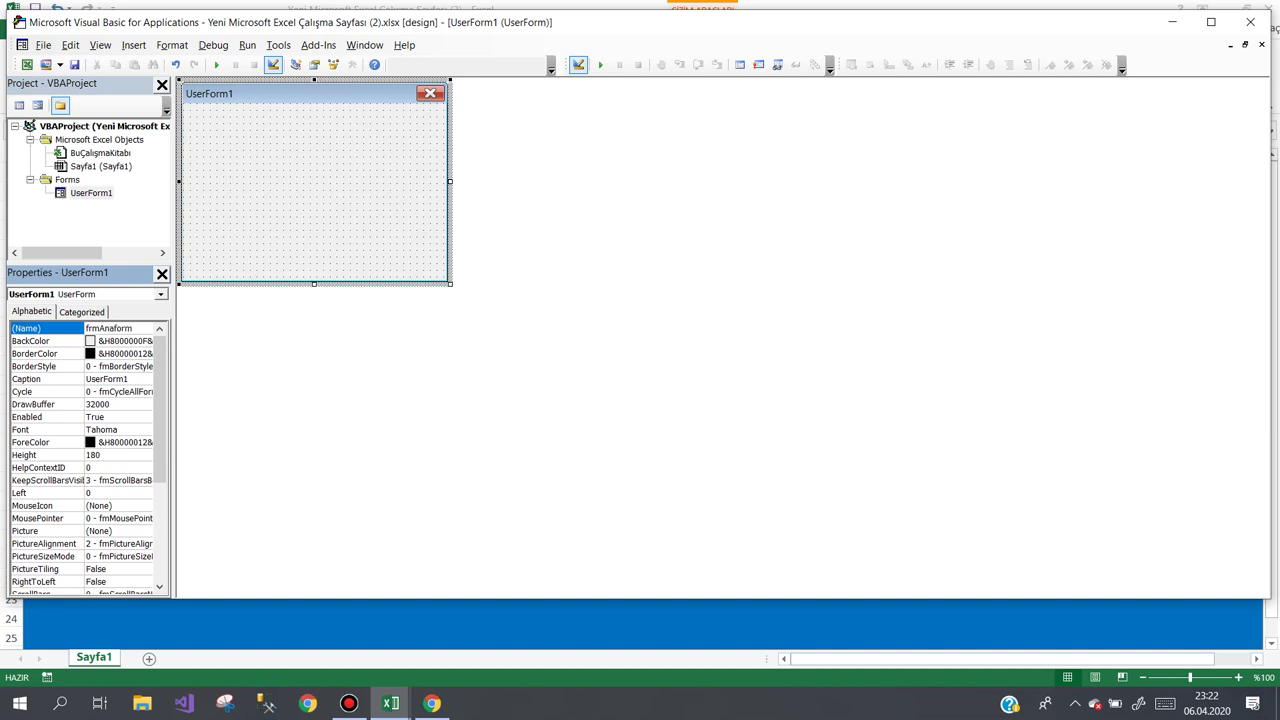
pyautogui.click(63, 327)
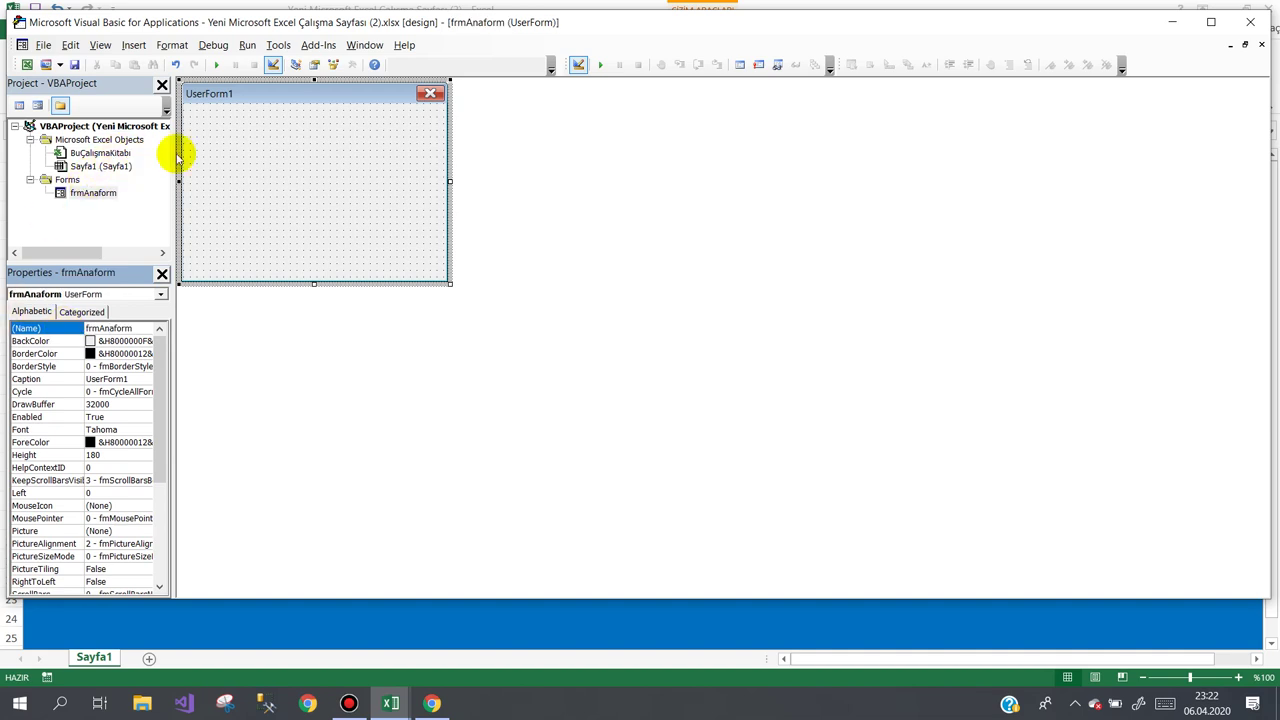
pyautogui.doubleClick(337, 23)
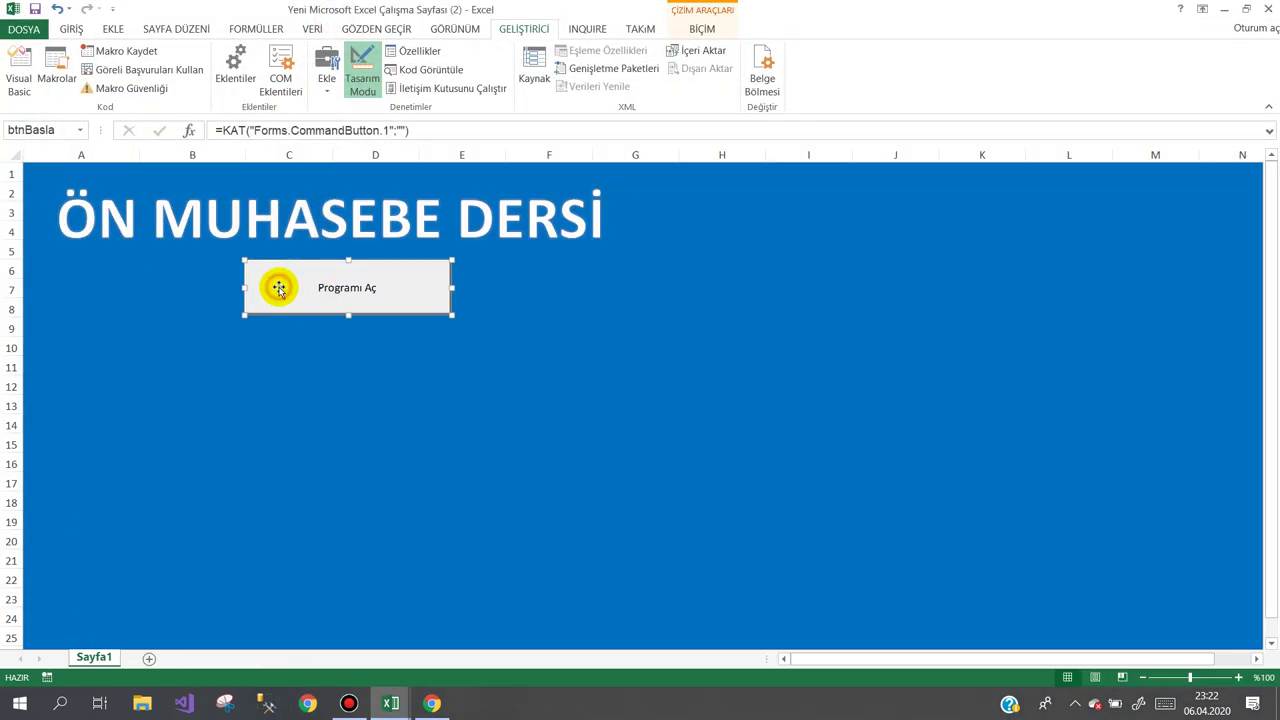
# Step: Write frmAnaform.Show in the btnBasla click handler
pyautogui.doubleClick(277, 286)
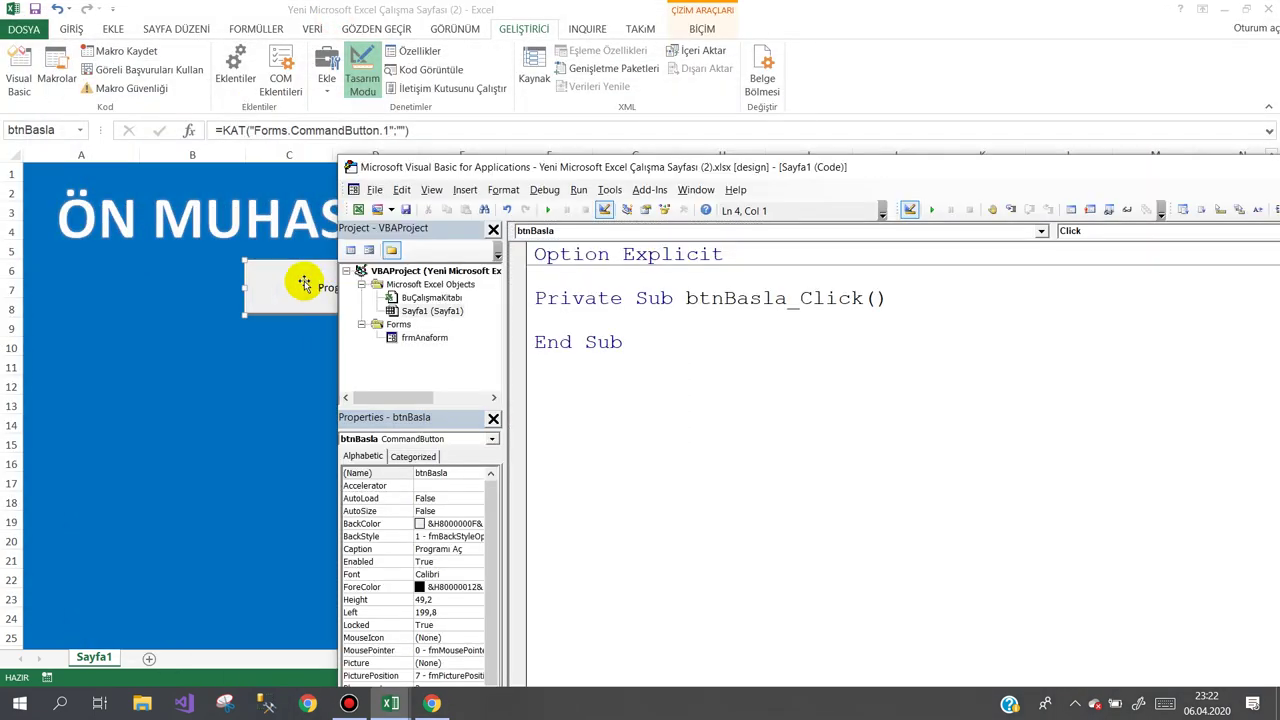
pyautogui.write('frma')
pyautogui.write('n')
pyautogui.hotkey('ctrl', 'space')
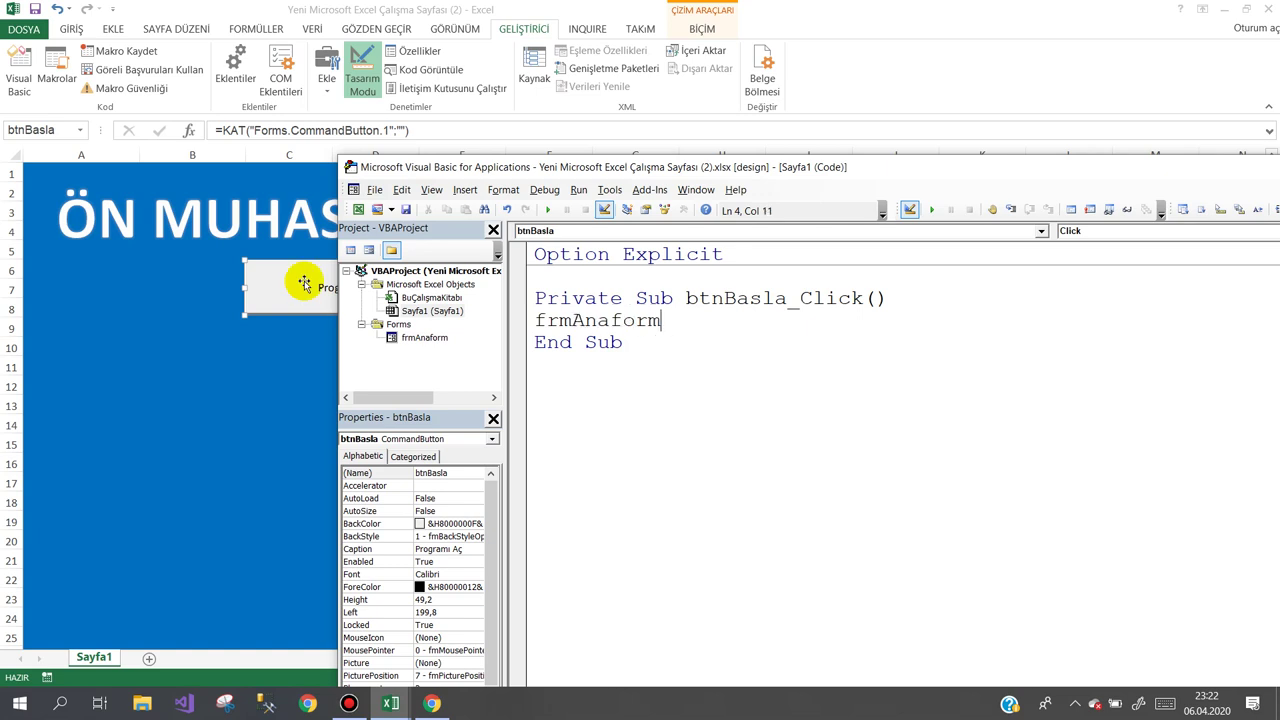
pyautogui.write('.s')
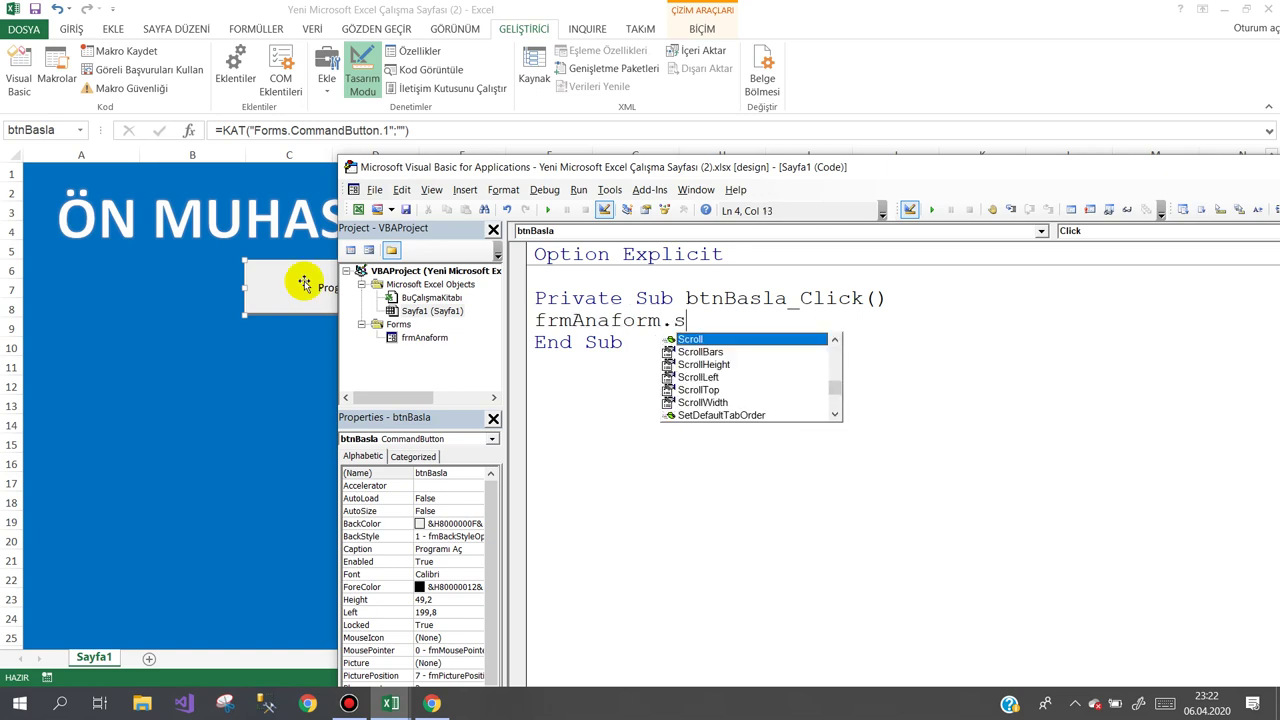
pyautogui.write('how')
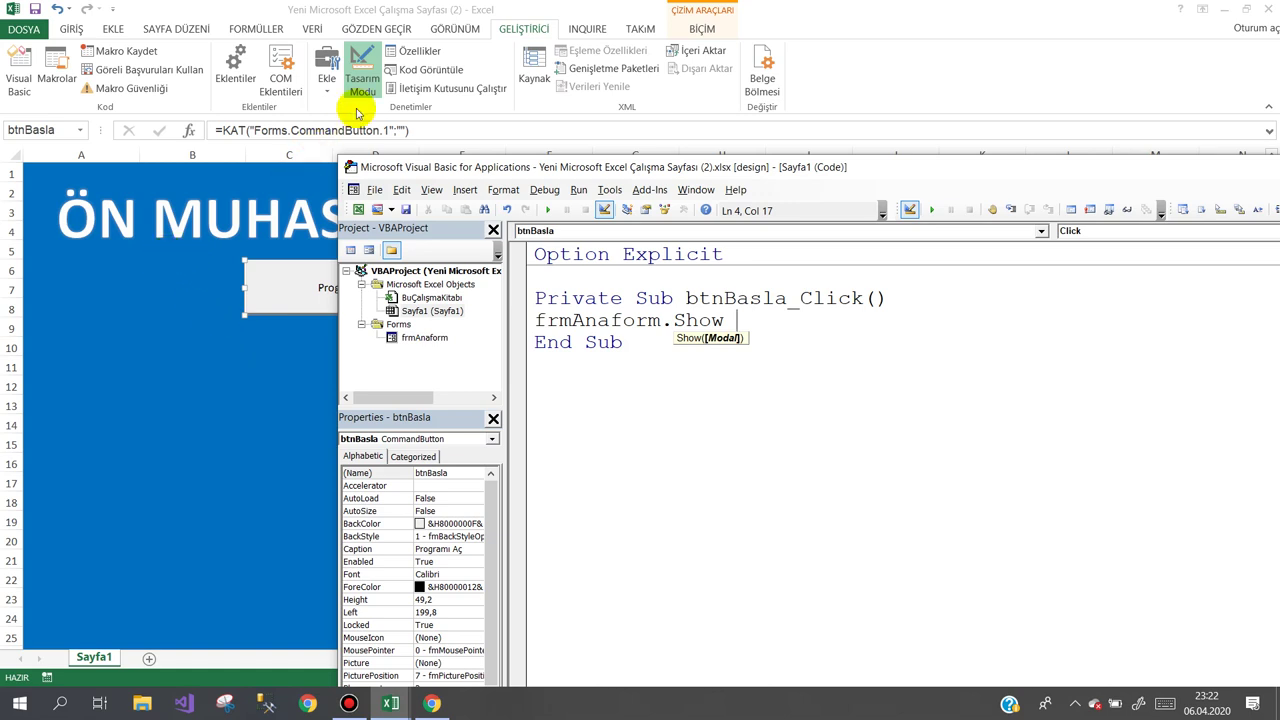
# Step: Leave design mode, test that Programı Aç opens the form, then close it
pyautogui.click(362, 75)
pyautogui.click(326, 289)
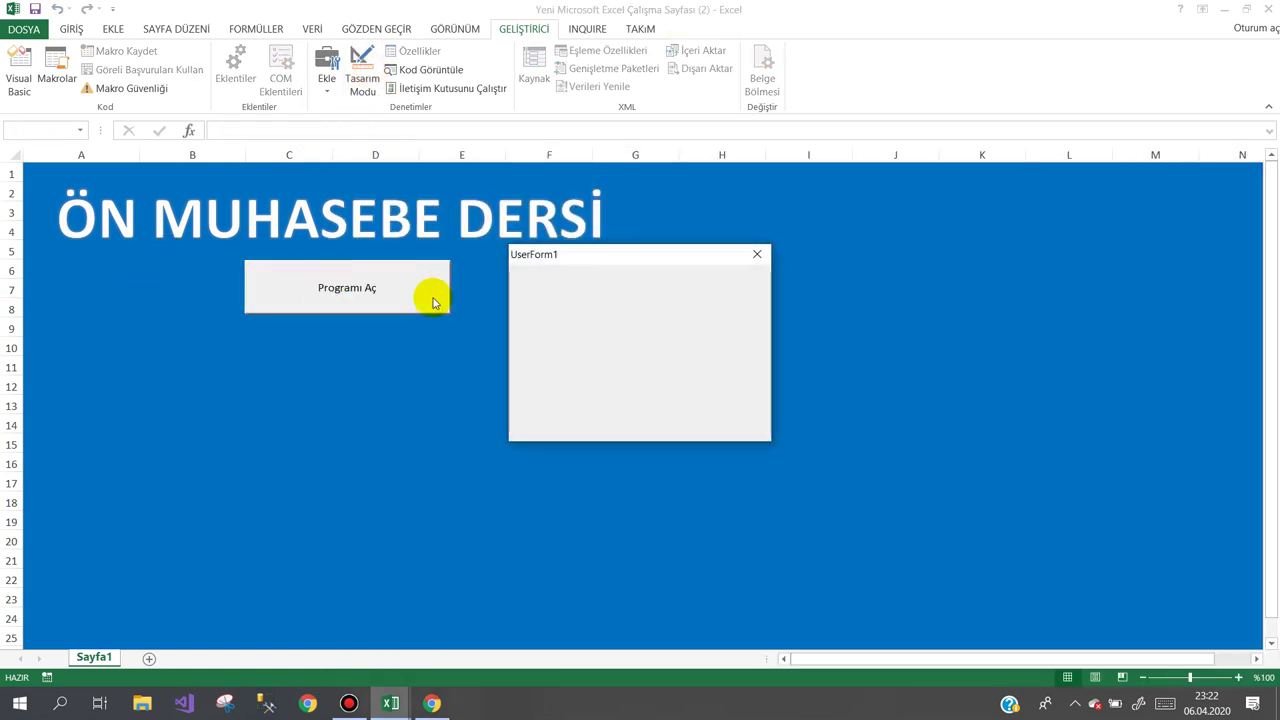
pyautogui.click(762, 261)
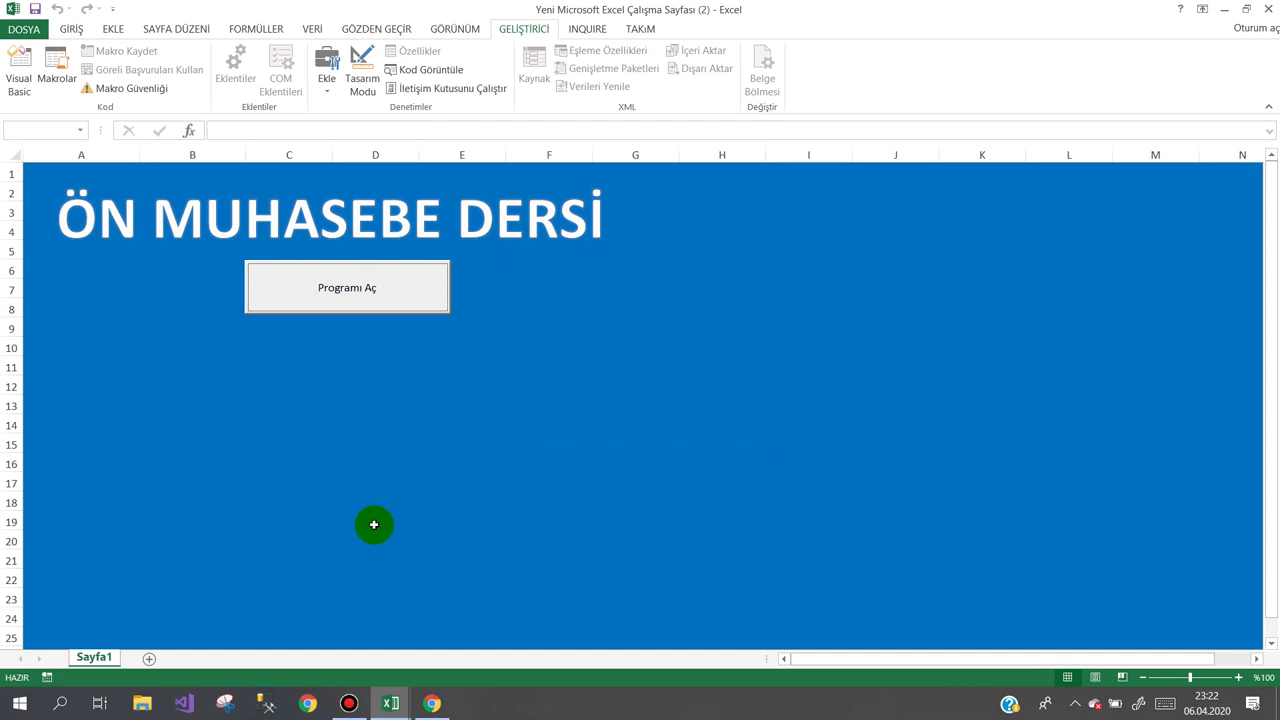
pyautogui.click(390, 703)
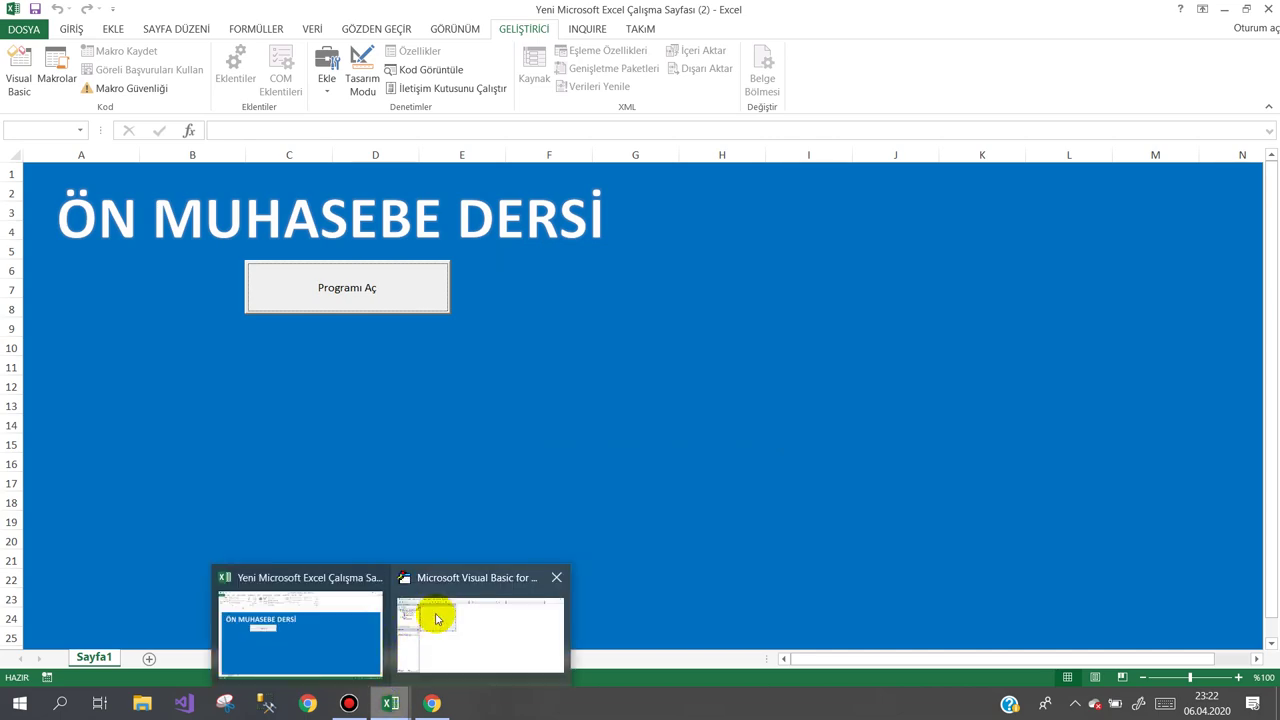
# Step: Move the VBA window higher and enlarge frmAnaform to fill the design area
pyautogui.click(436, 619)
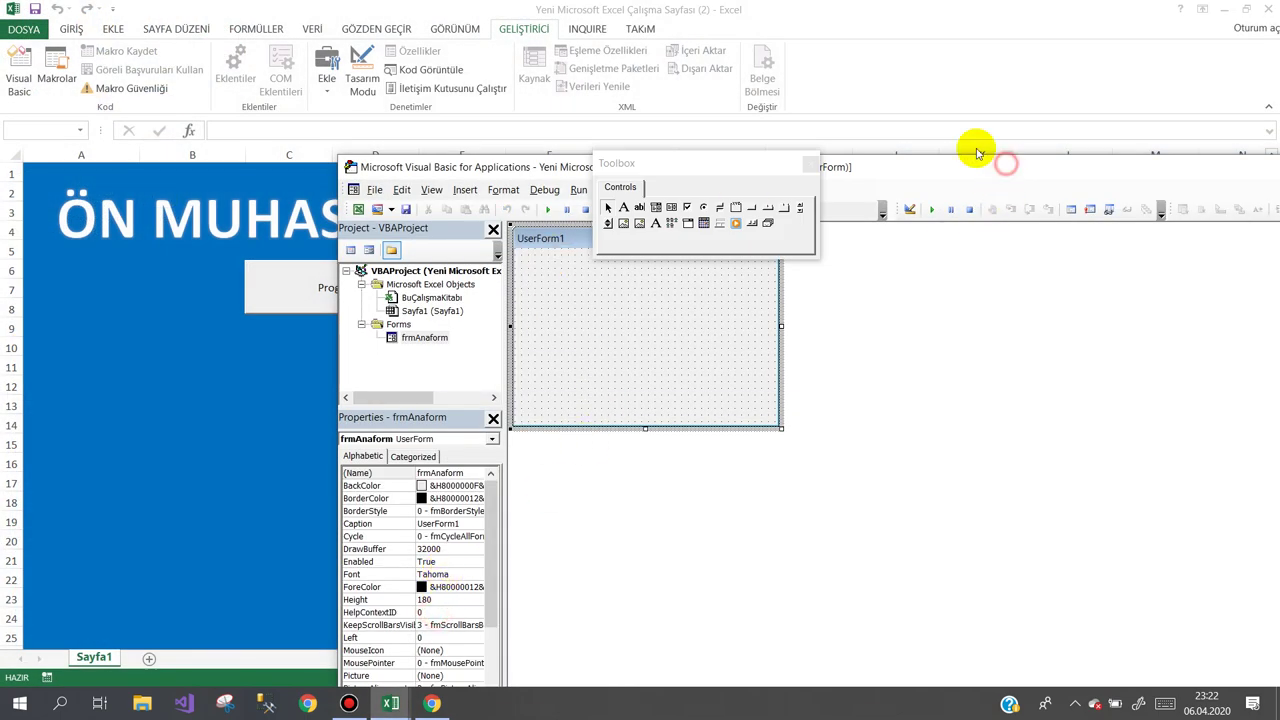
pyautogui.moveTo(978, 155); pyautogui.dragTo(766, 51)
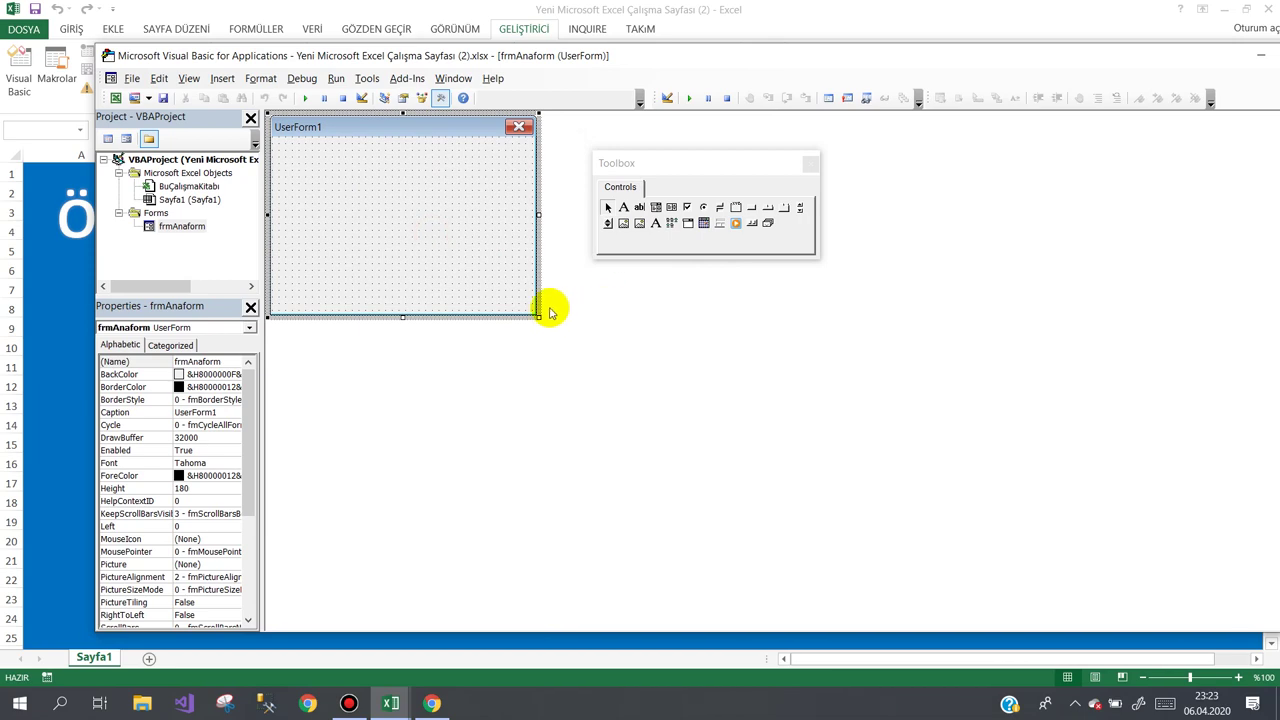
pyautogui.moveTo(538, 318); pyautogui.dragTo(1252, 615)
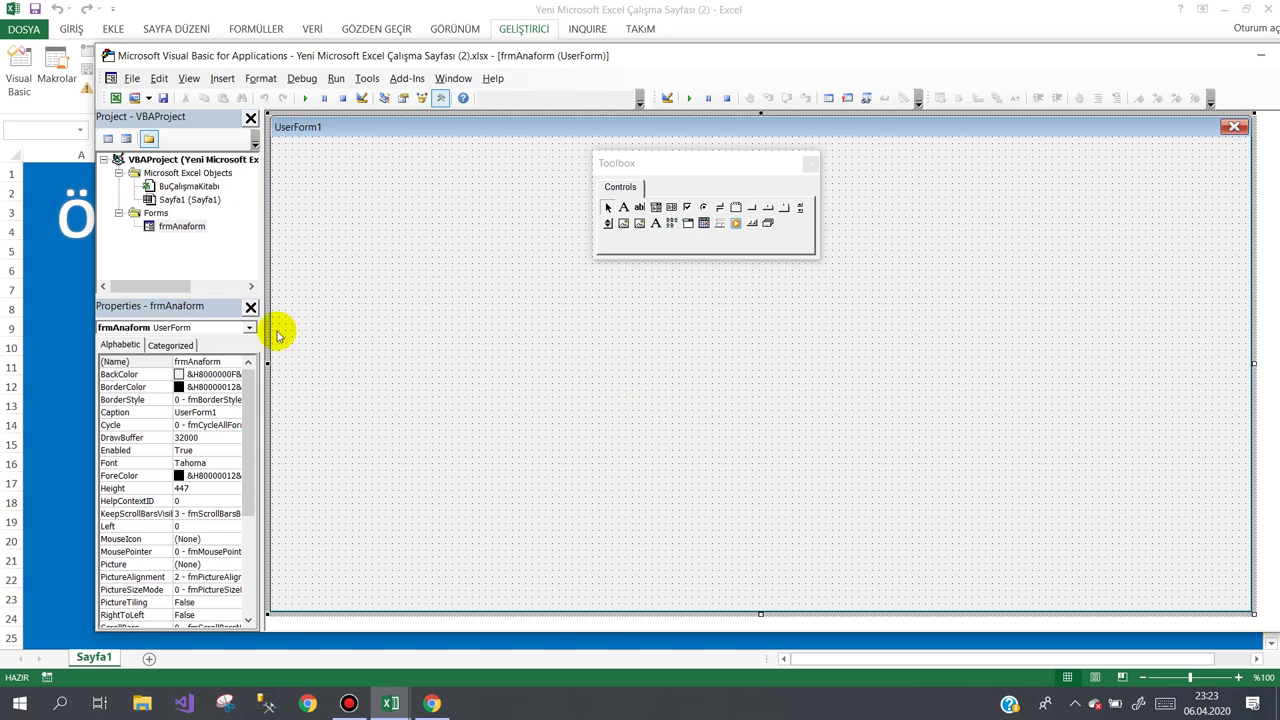
# Step: Delete UserForm1 from frmAnaform's Caption so the title bar is blank
pyautogui.click(155, 414)
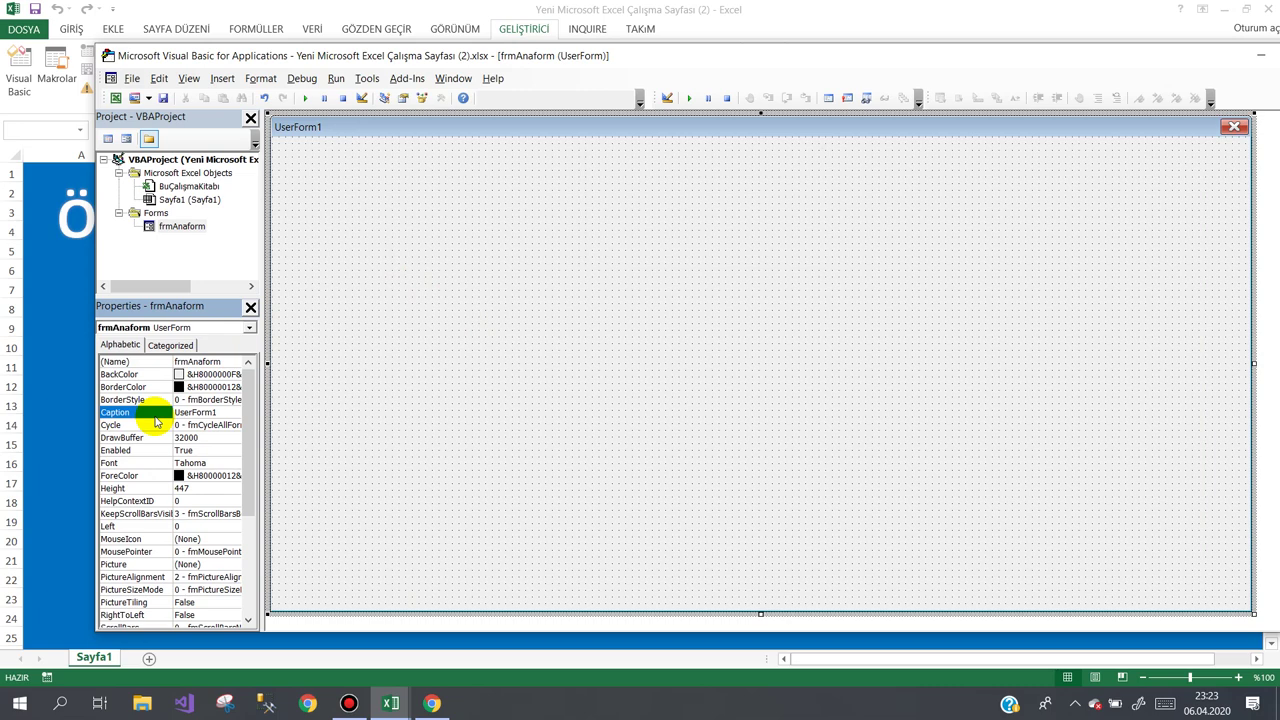
pyautogui.press('BackSpace')
pyautogui.click(364, 220)
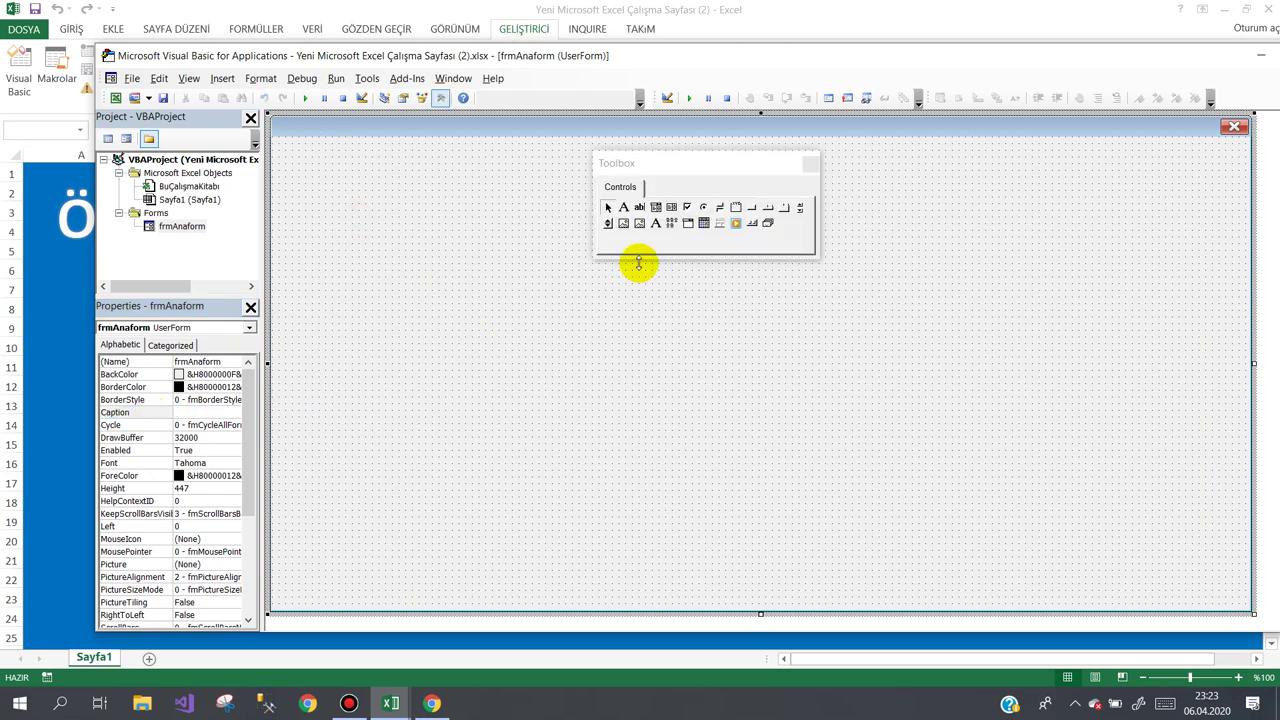
pyautogui.click(736, 207)
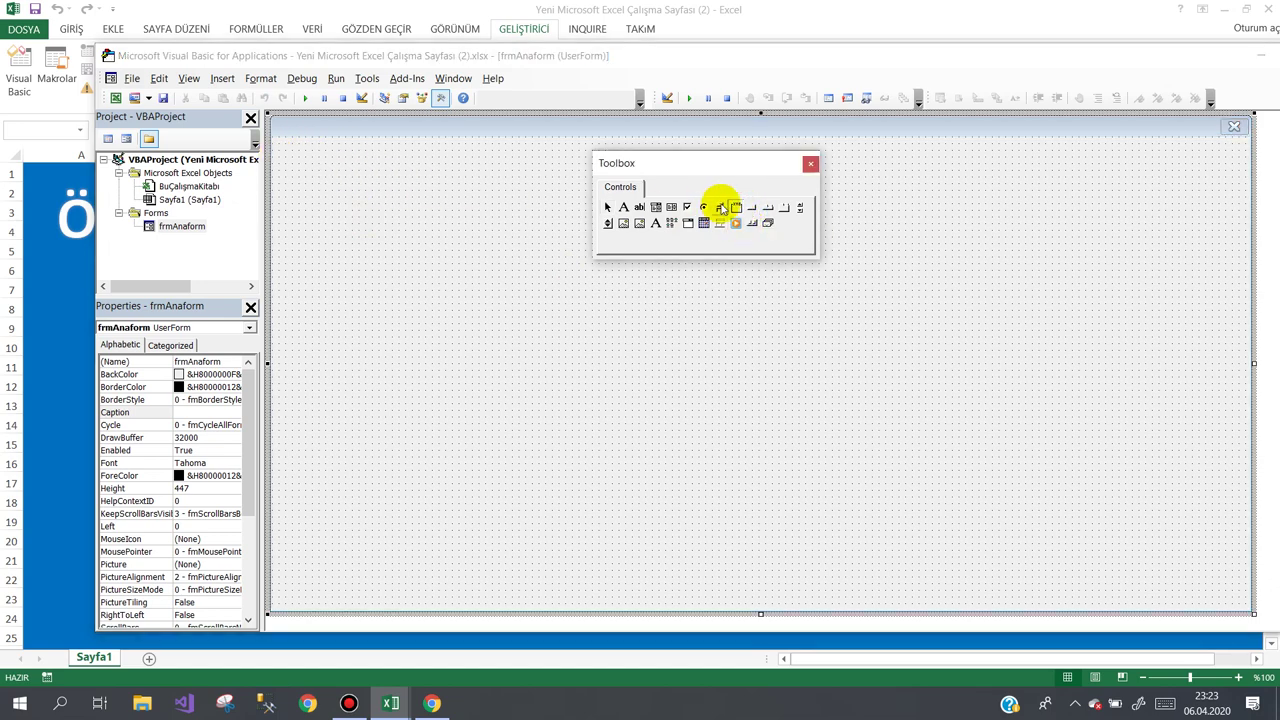
pyautogui.click(752, 207)
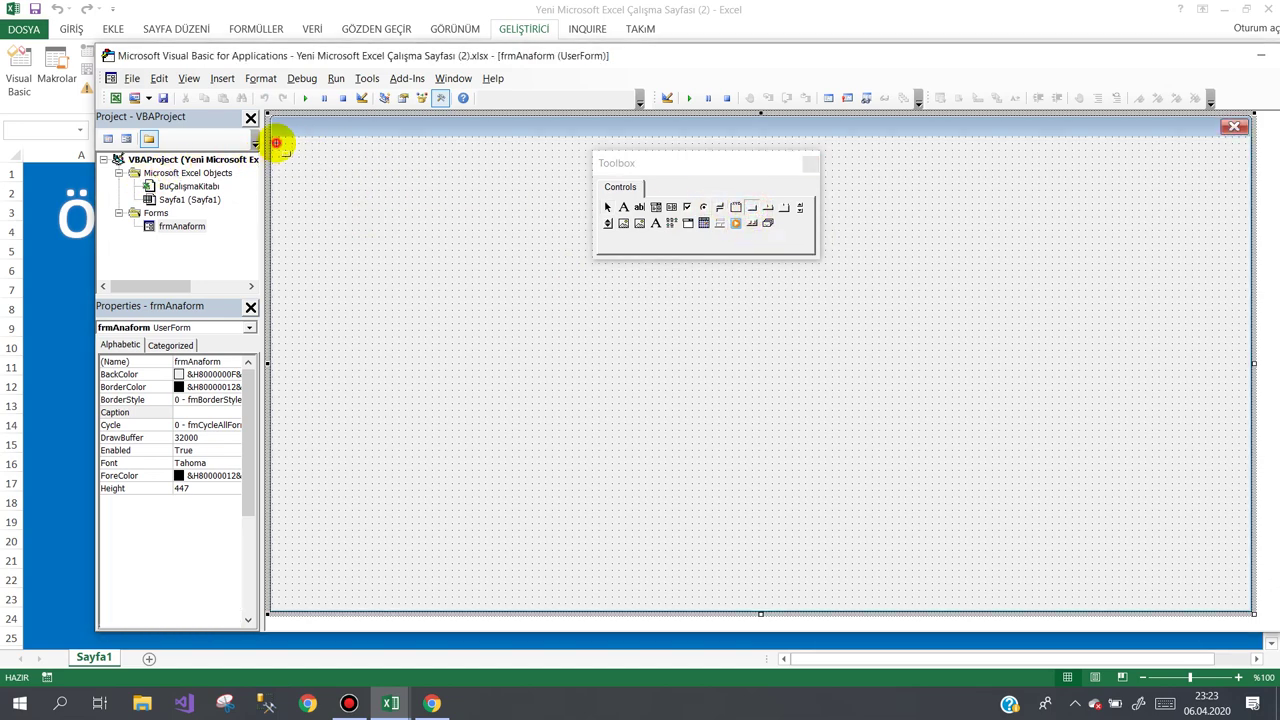
# Step: Draw a command button at frmAnaform's top-left captioned 'Stok Kayıt'
pyautogui.moveTo(276, 143)
pyautogui.mouseDown()
pyautogui.moveTo(380, 180)
pyautogui.moveTo(366, 177)
pyautogui.mouseUp()
pyautogui.click(355, 168)
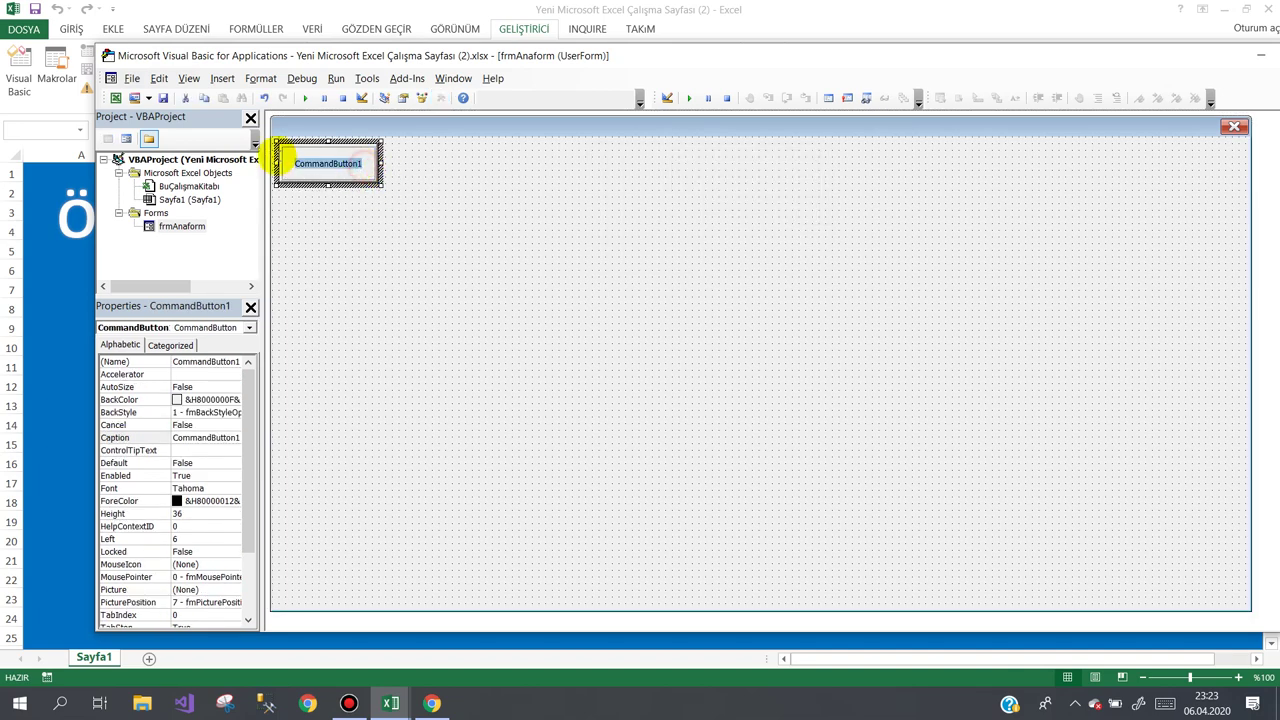
pyautogui.write('Stok Kayıt')
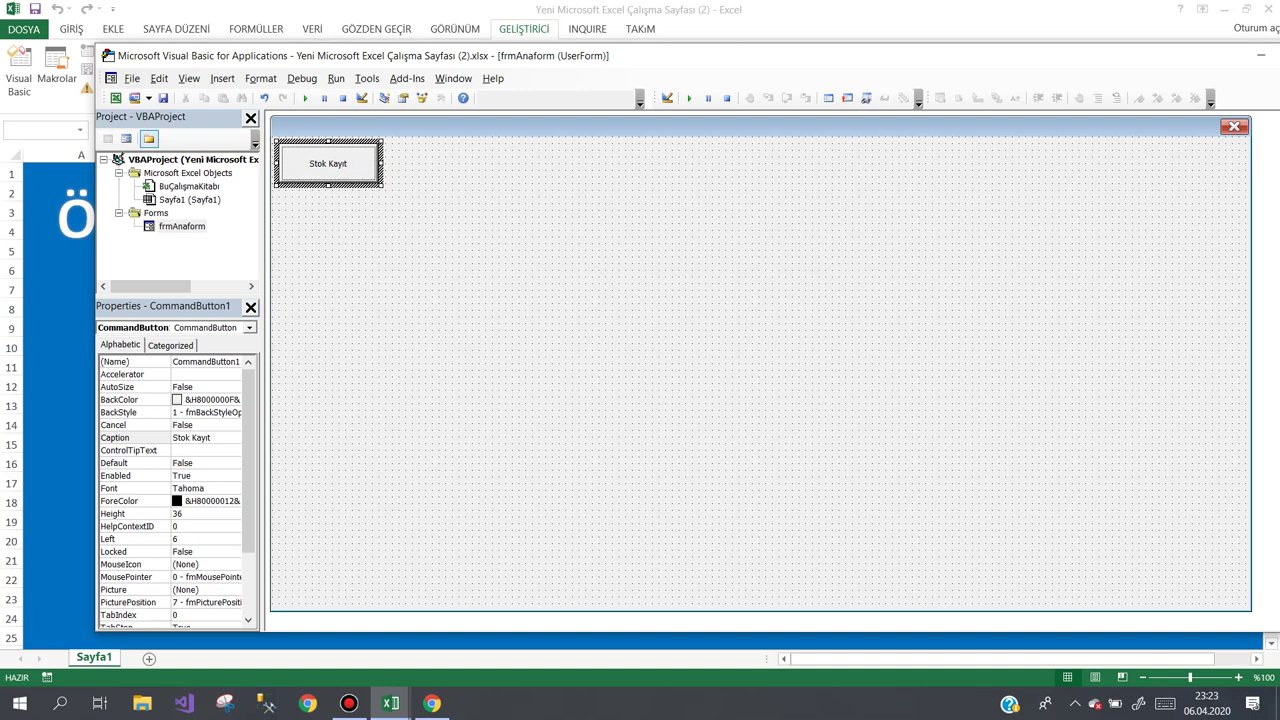
pyautogui.click(406, 178)
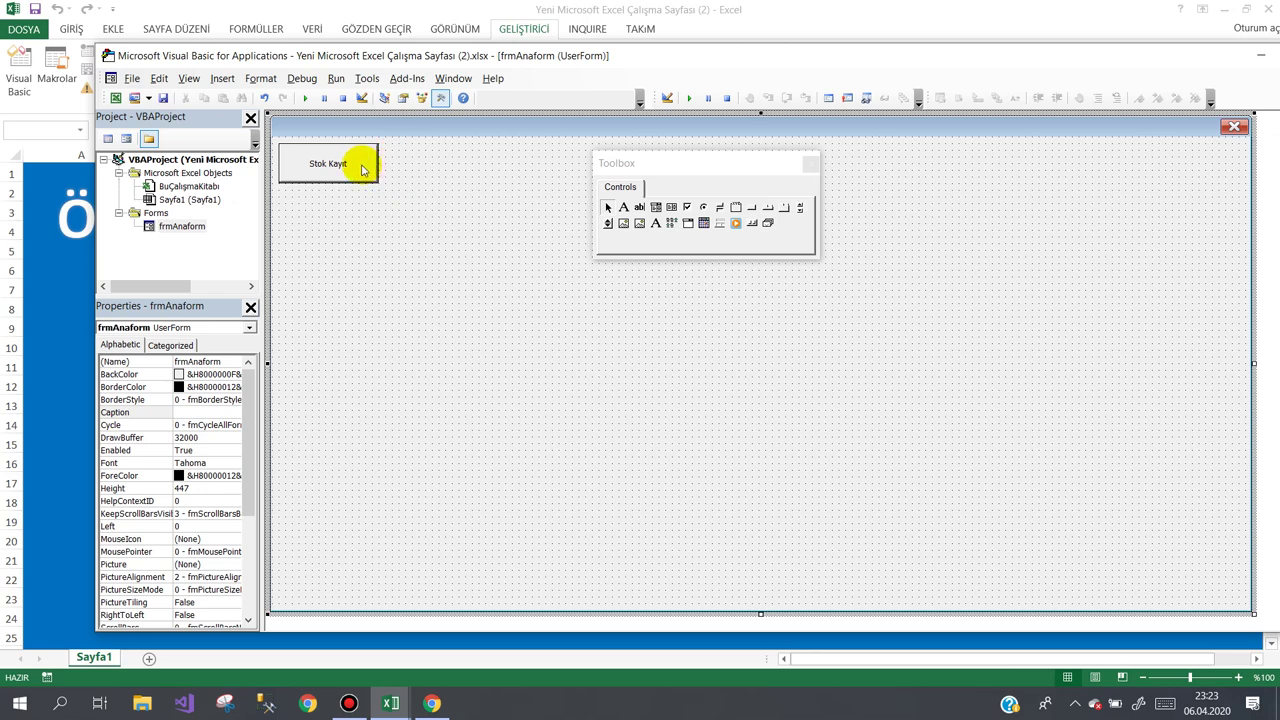
# Step: Set the Stok Kayıt button's (Name) to btnStokKayit
pyautogui.click(329, 163)
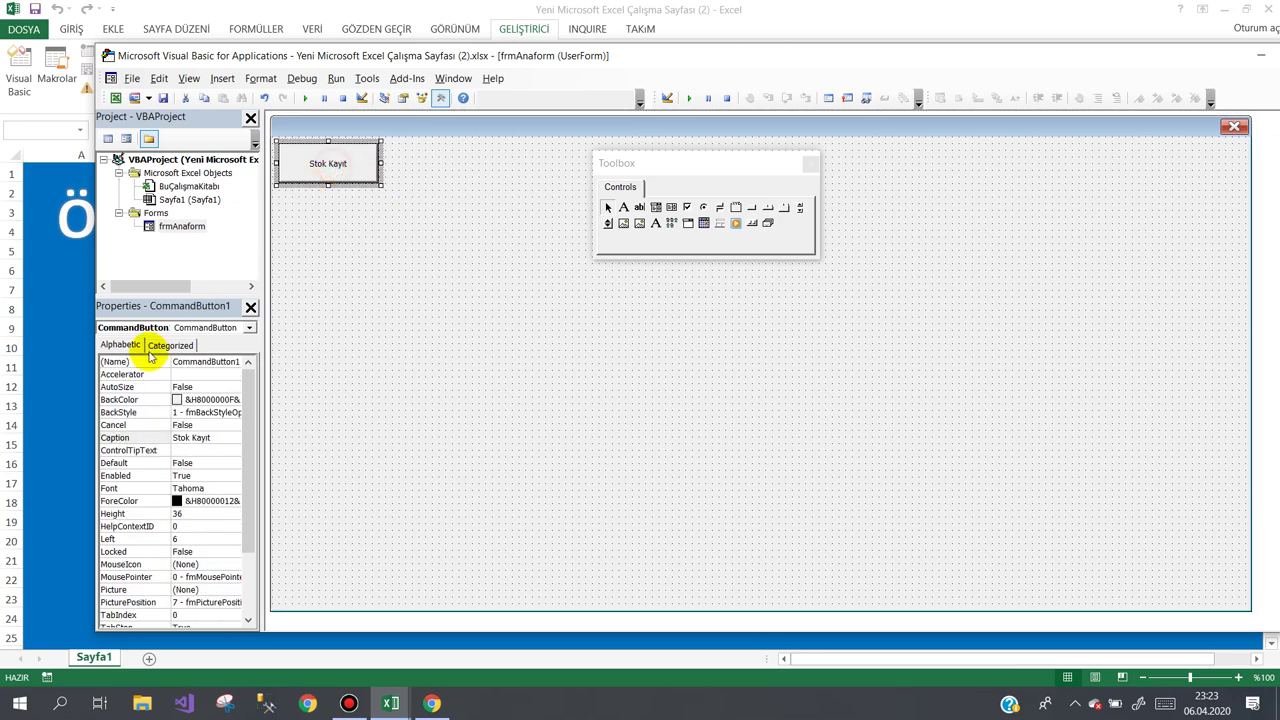
pyautogui.click(158, 367)
pyautogui.write('btnStokKayit')
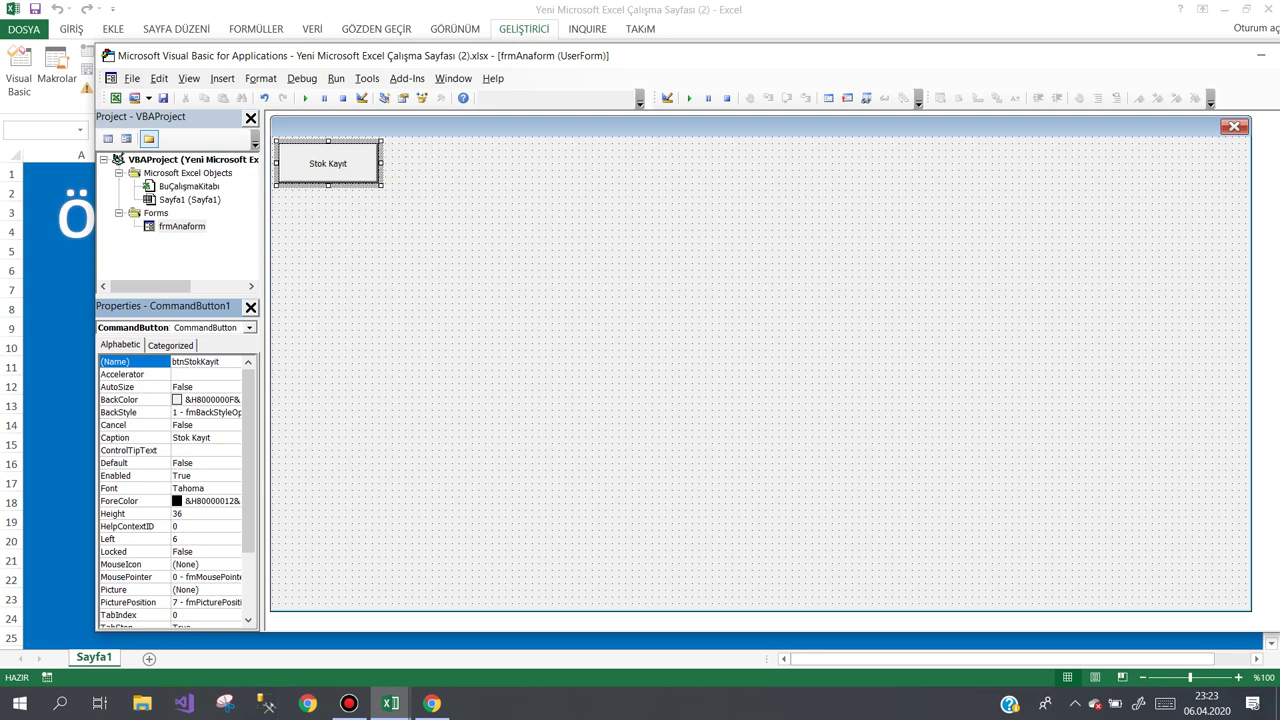
pyautogui.click(158, 367)
pyautogui.click(480, 230)
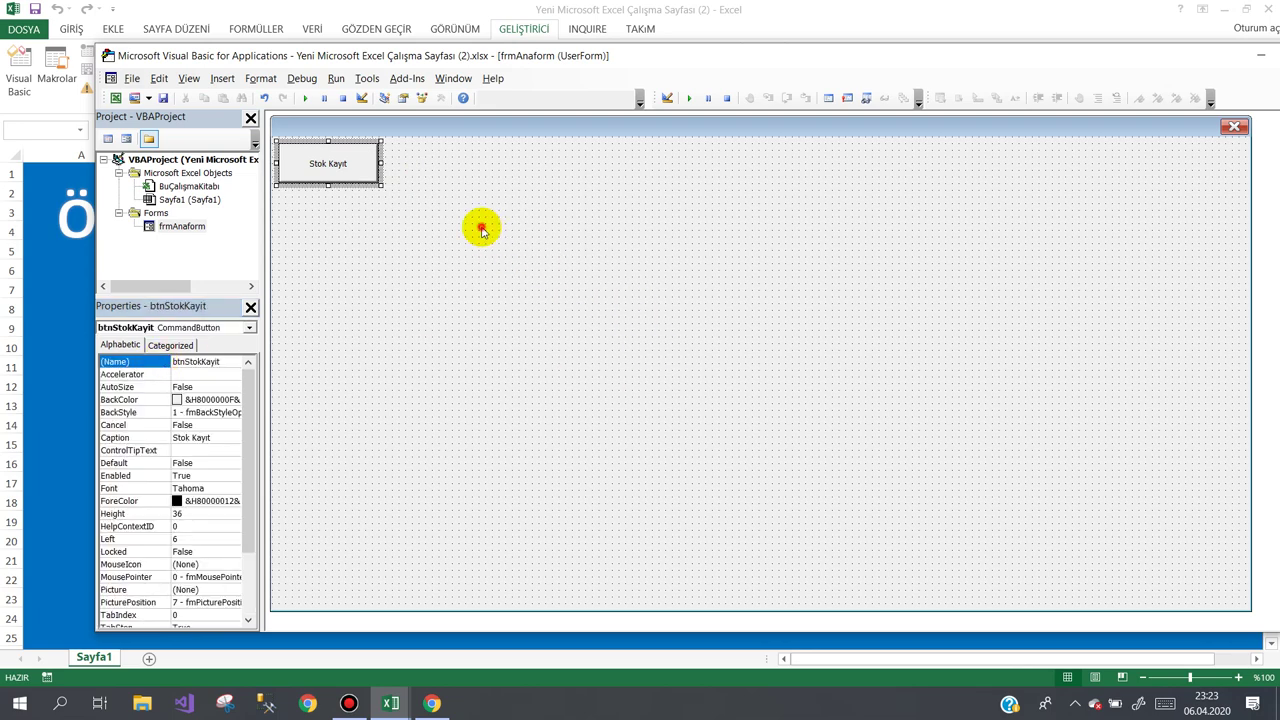
# Step: Rename the Sayfa1 sheet to AnaSayfa
pyautogui.click(70, 370)
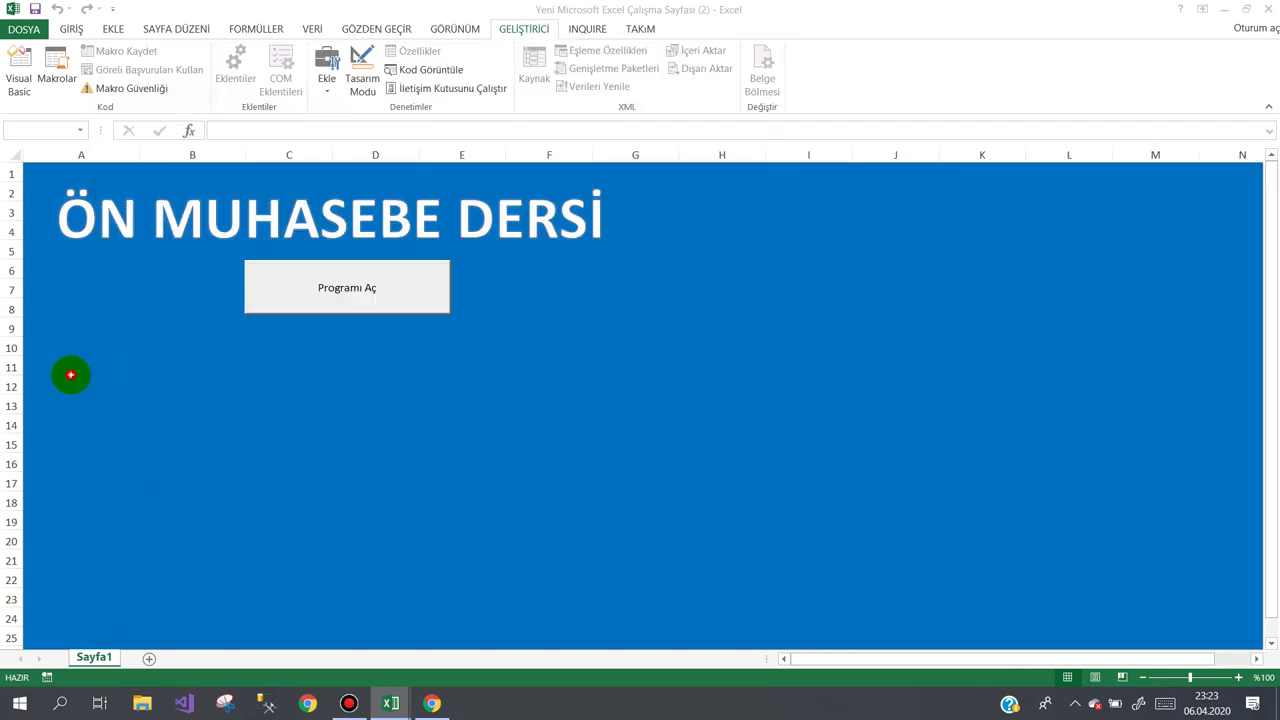
pyautogui.rightClick(296, 596)
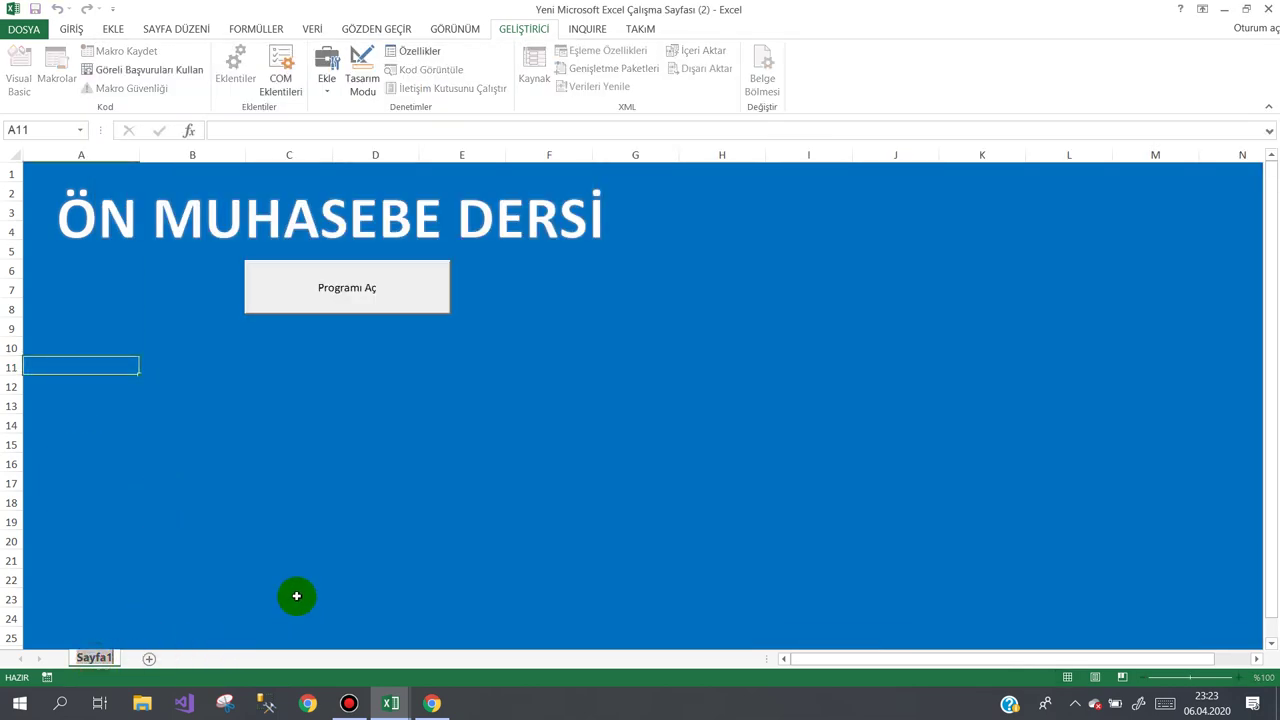
pyautogui.write('An')
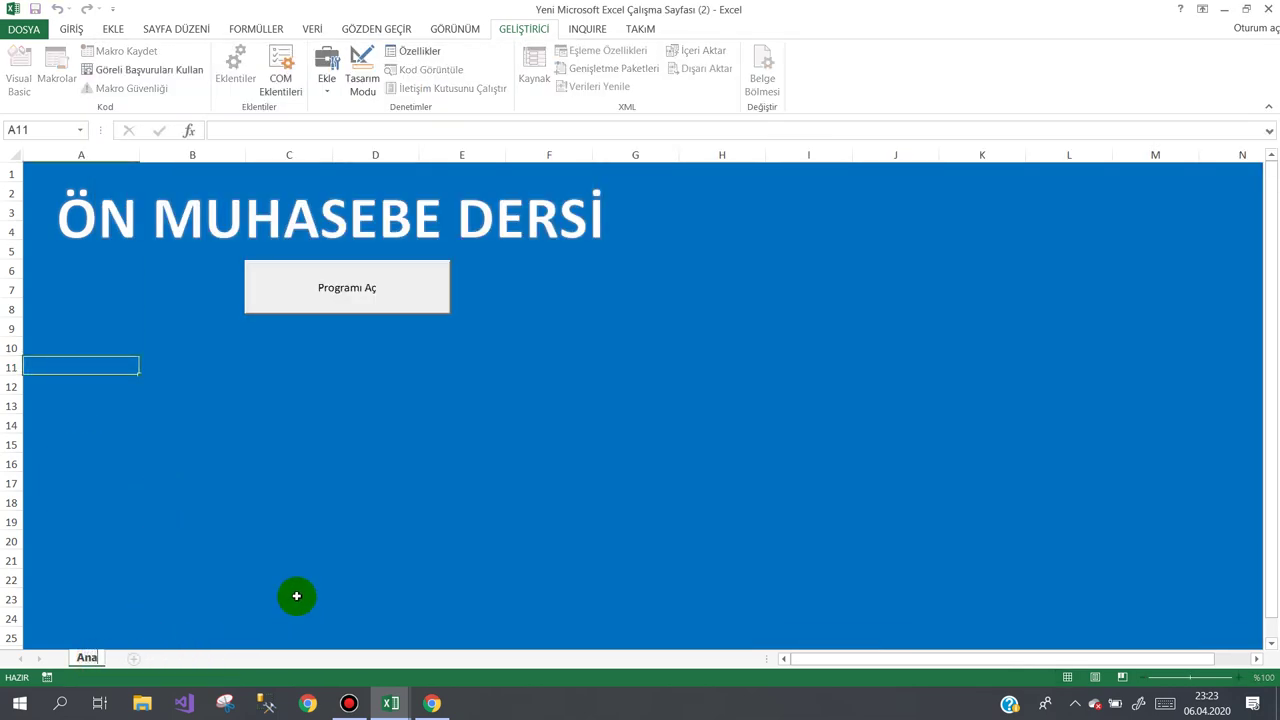
pyautogui.write('ayf')
pyautogui.press('Return')
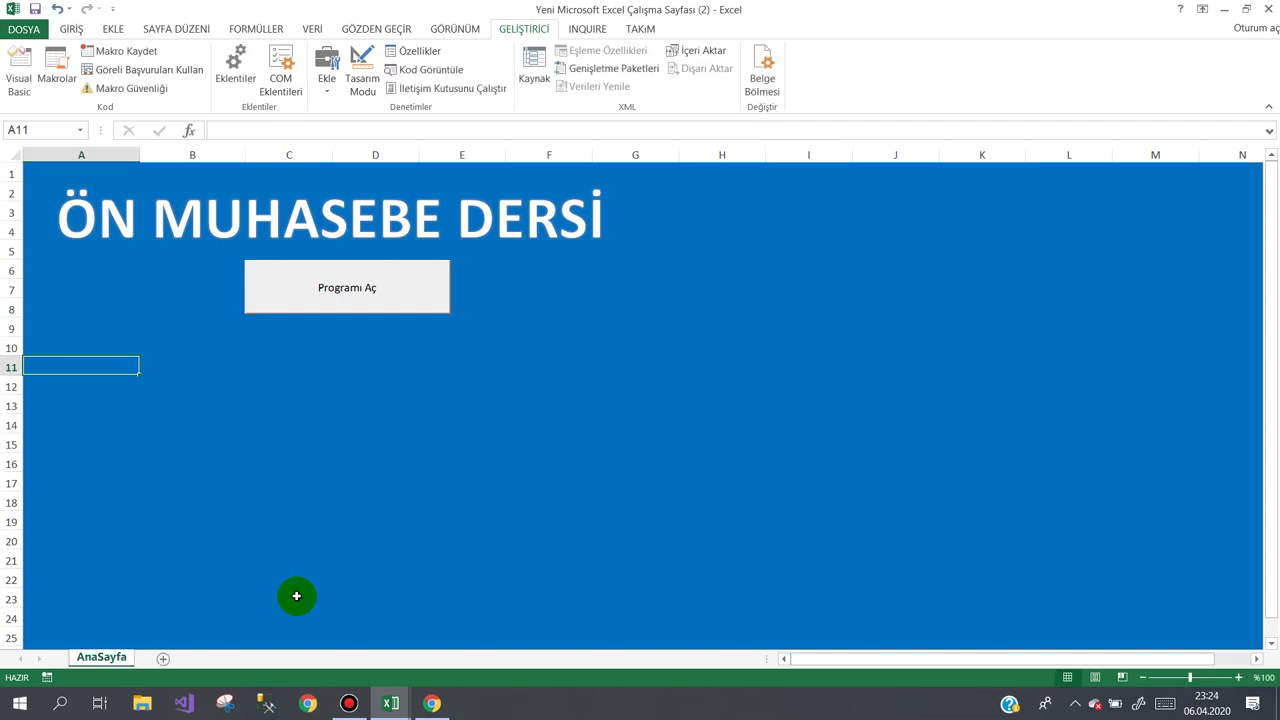
# Step: Add a new sheet and name it Ayarlar
pyautogui.click(163, 658)
pyautogui.doubleClick(160, 658)
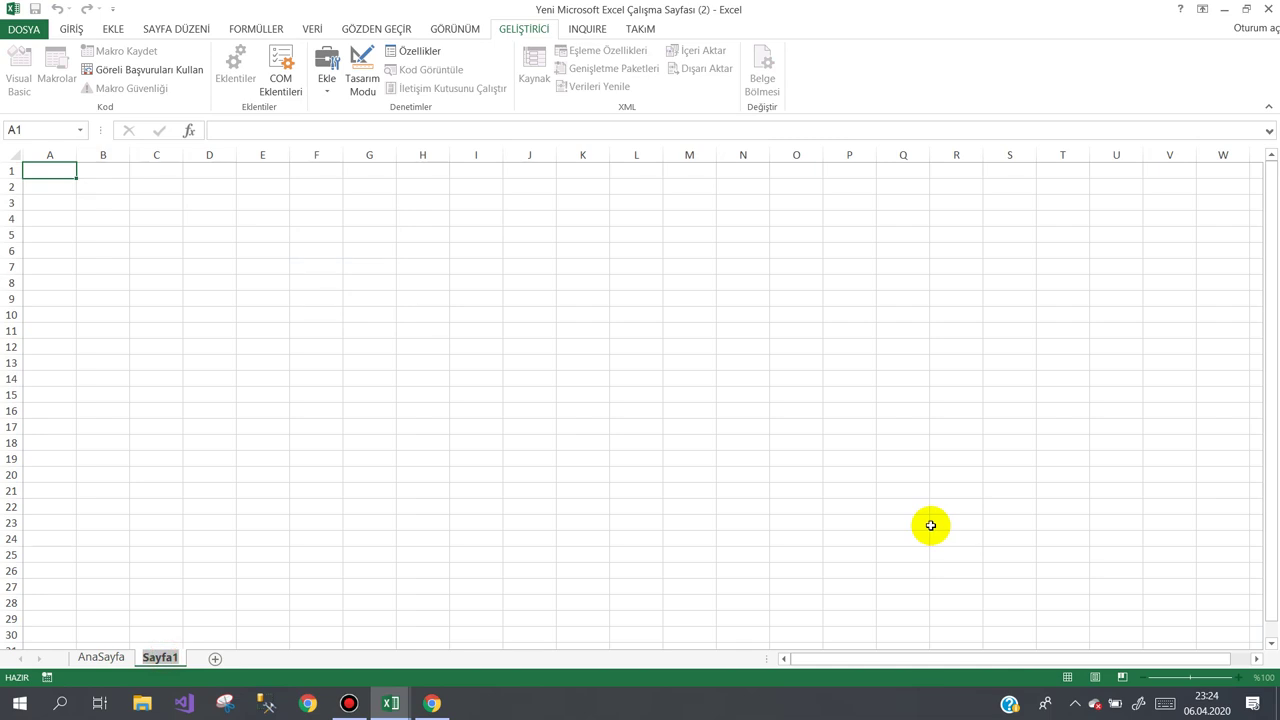
pyautogui.write('Ayarlar')
pyautogui.press('Return')
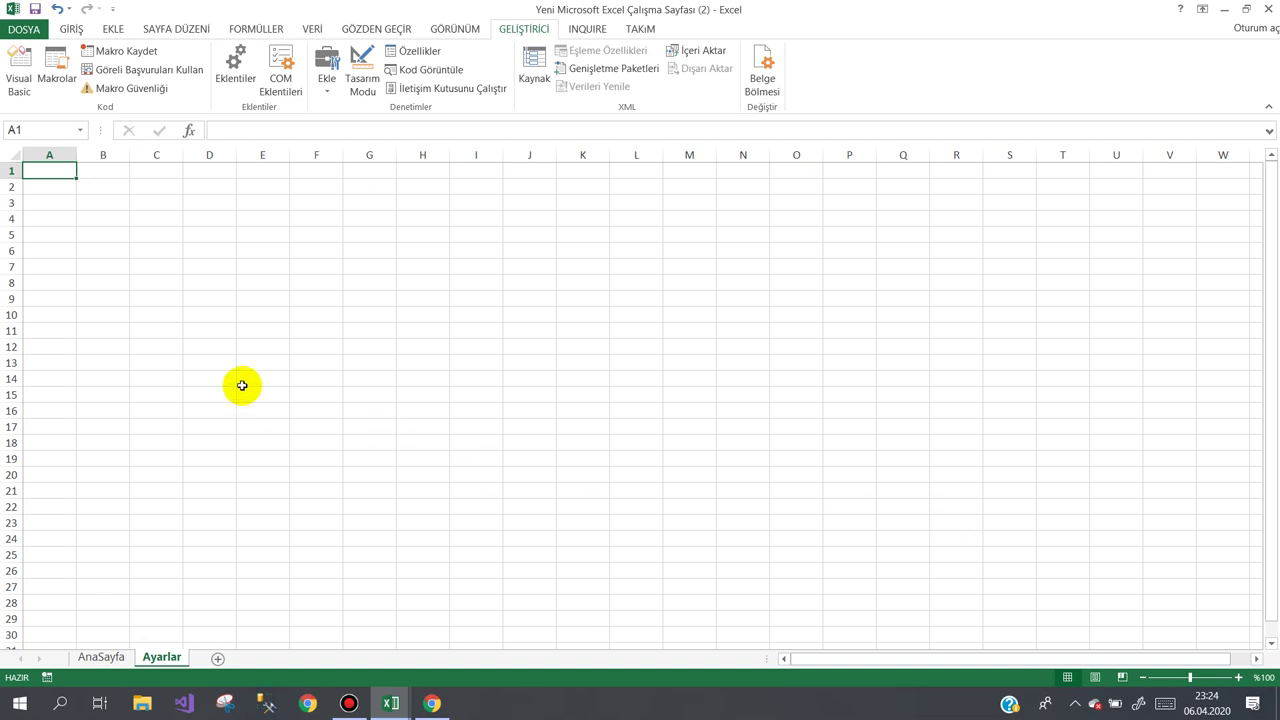
# Step: Widen all columns on Ayarlar and enter the label 'Stok ID' in A1
pyautogui.click(15, 156)
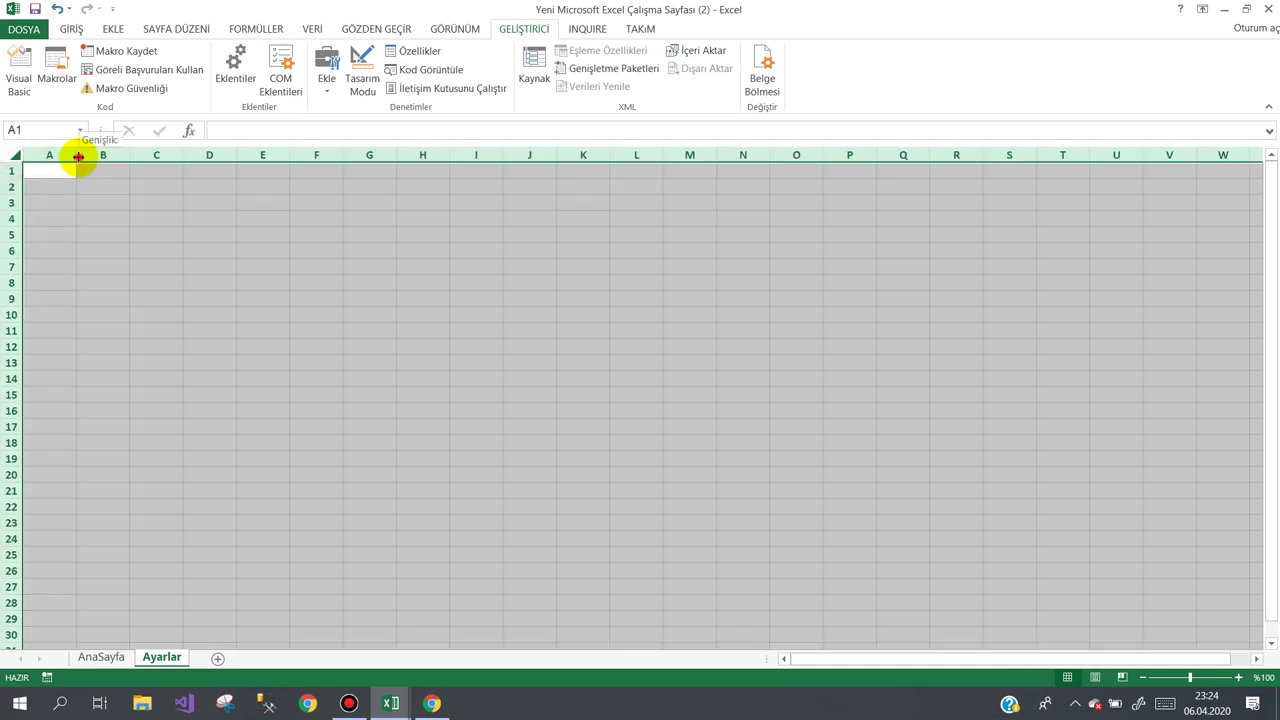
pyautogui.moveTo(78, 156); pyautogui.dragTo(116, 158)
pyautogui.click(89, 203)
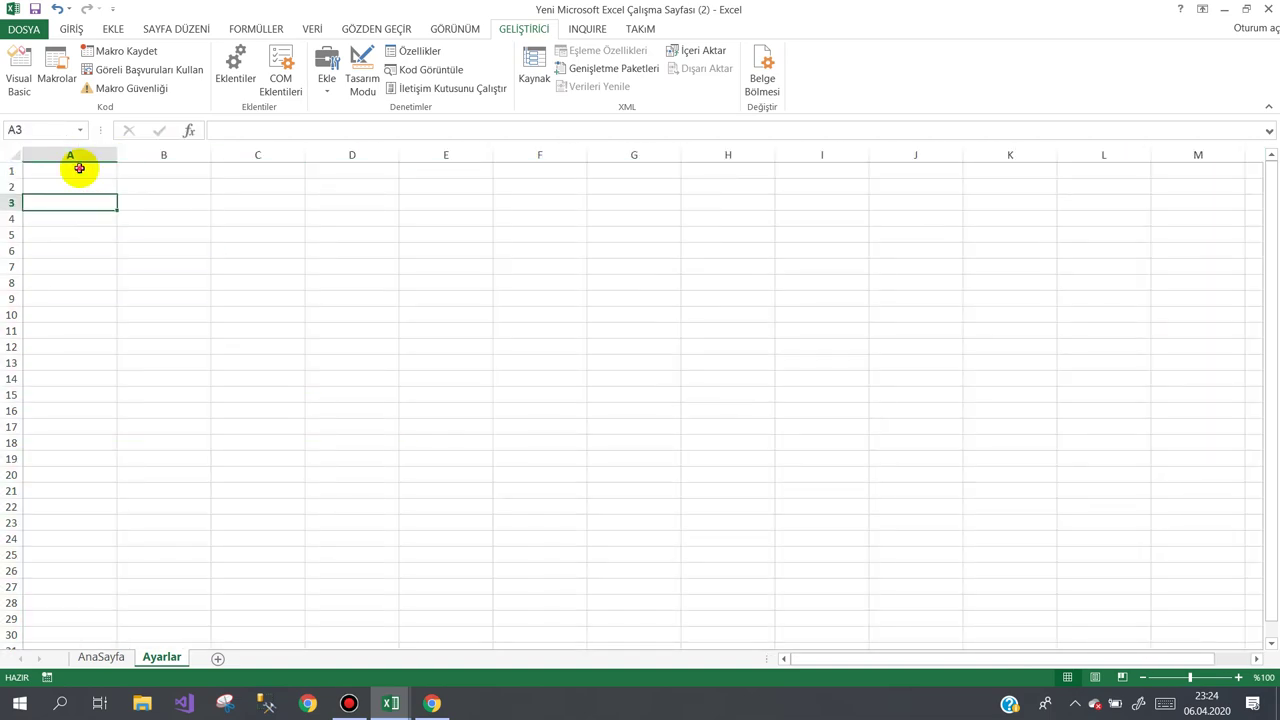
pyautogui.click(79, 168)
pyautogui.write('tok ID')
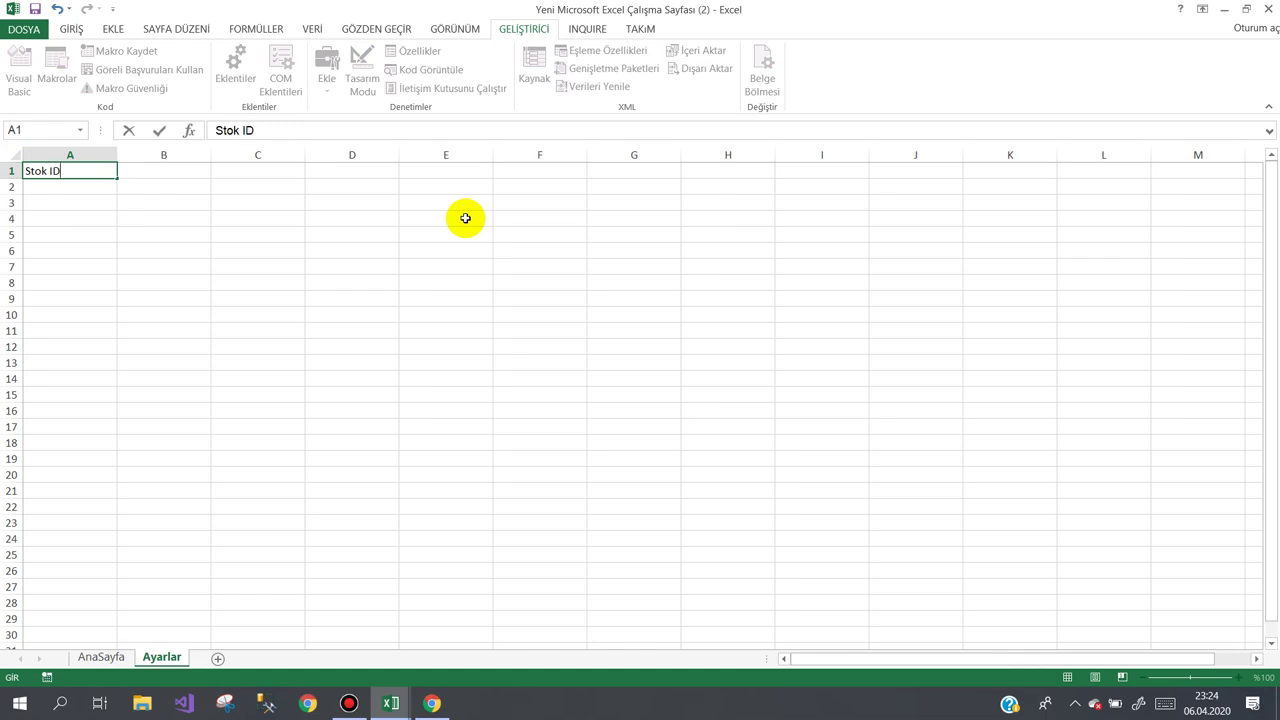
pyautogui.press('Tab')
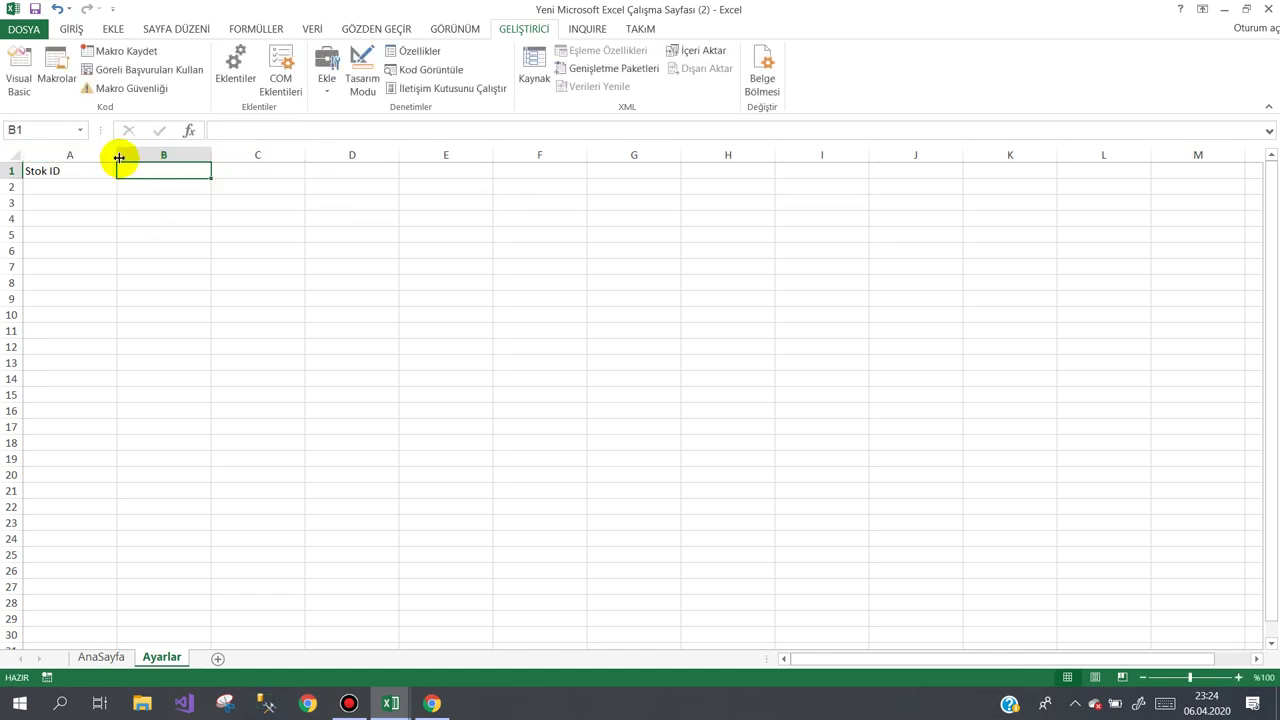
# Step: Narrow columns A and B, and give B1 a yellow fill with all borders
pyautogui.moveTo(118, 158); pyautogui.dragTo(85, 158)
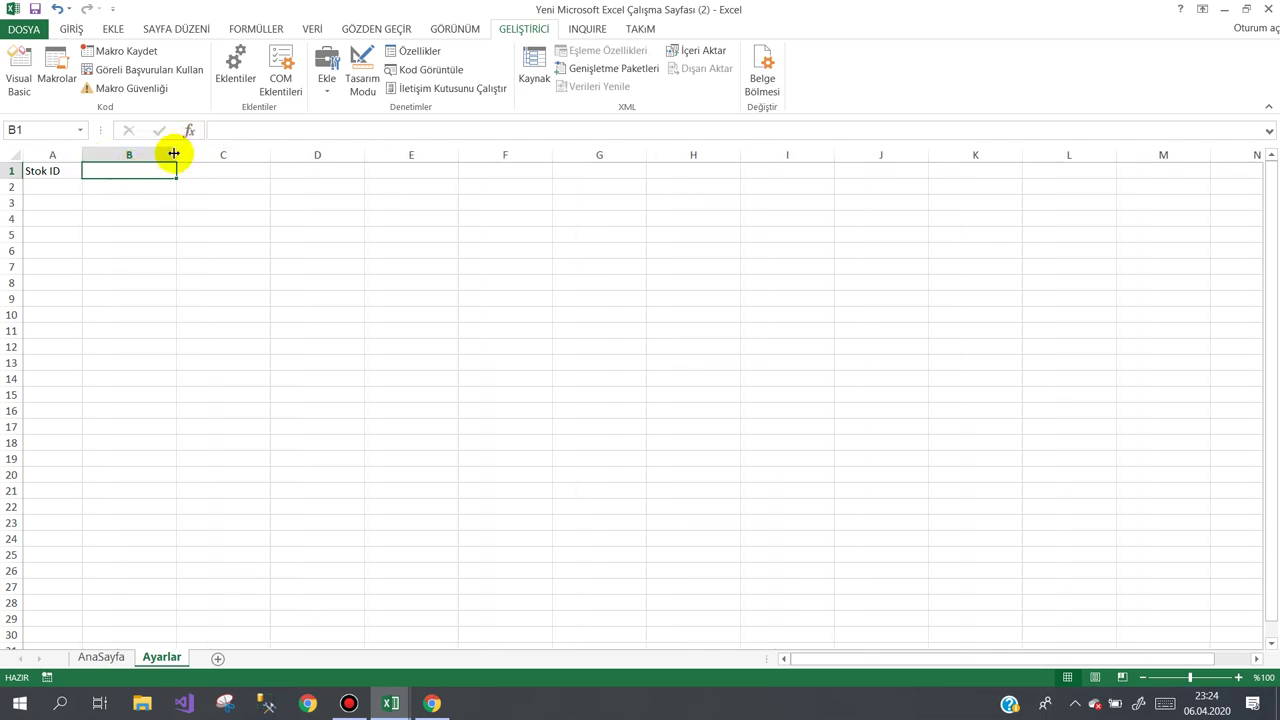
pyautogui.moveTo(176, 155); pyautogui.dragTo(156, 154)
pyautogui.click(134, 205)
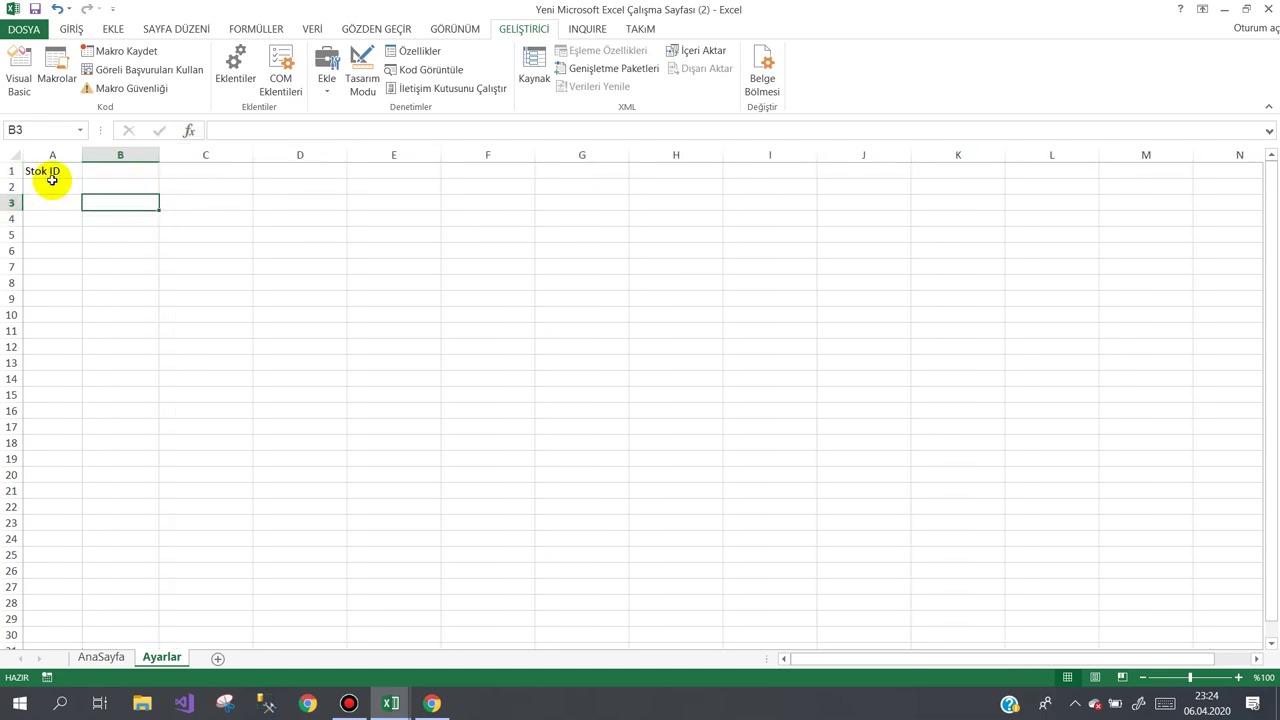
pyautogui.click(108, 172)
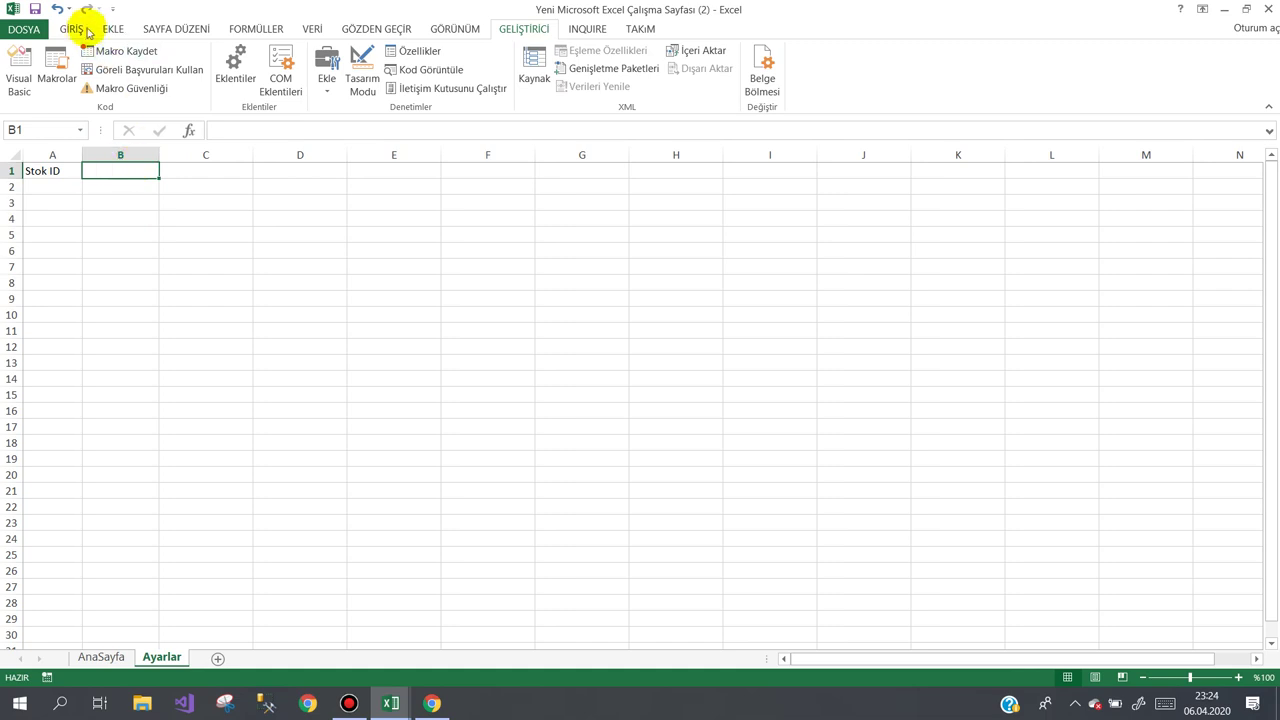
pyautogui.click(71, 28)
pyautogui.click(249, 82)
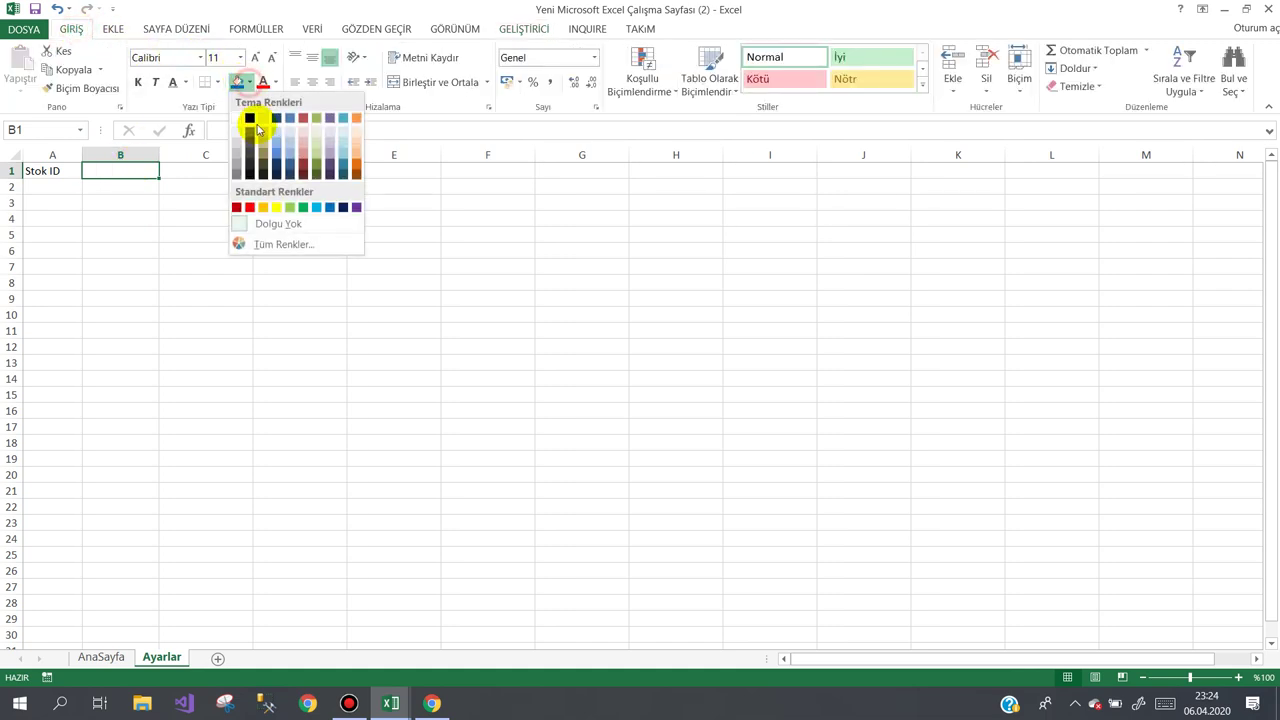
pyautogui.click(274, 209)
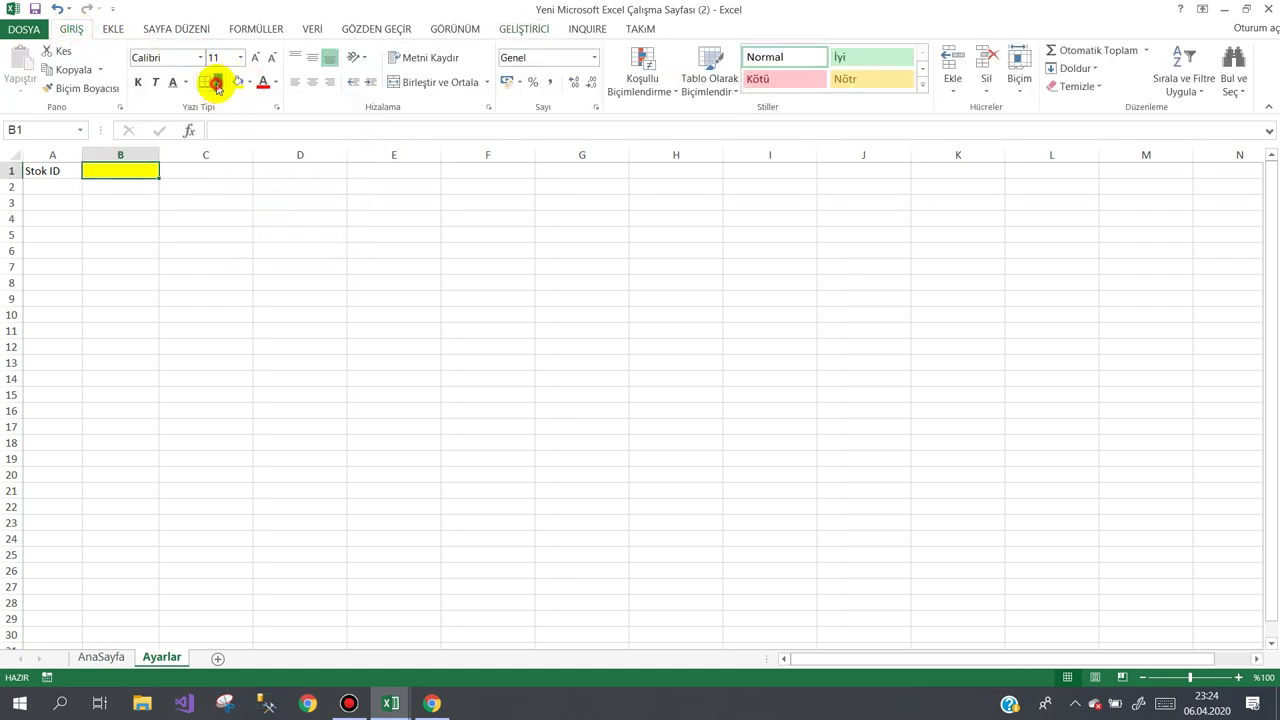
pyautogui.click(217, 82)
pyautogui.click(208, 223)
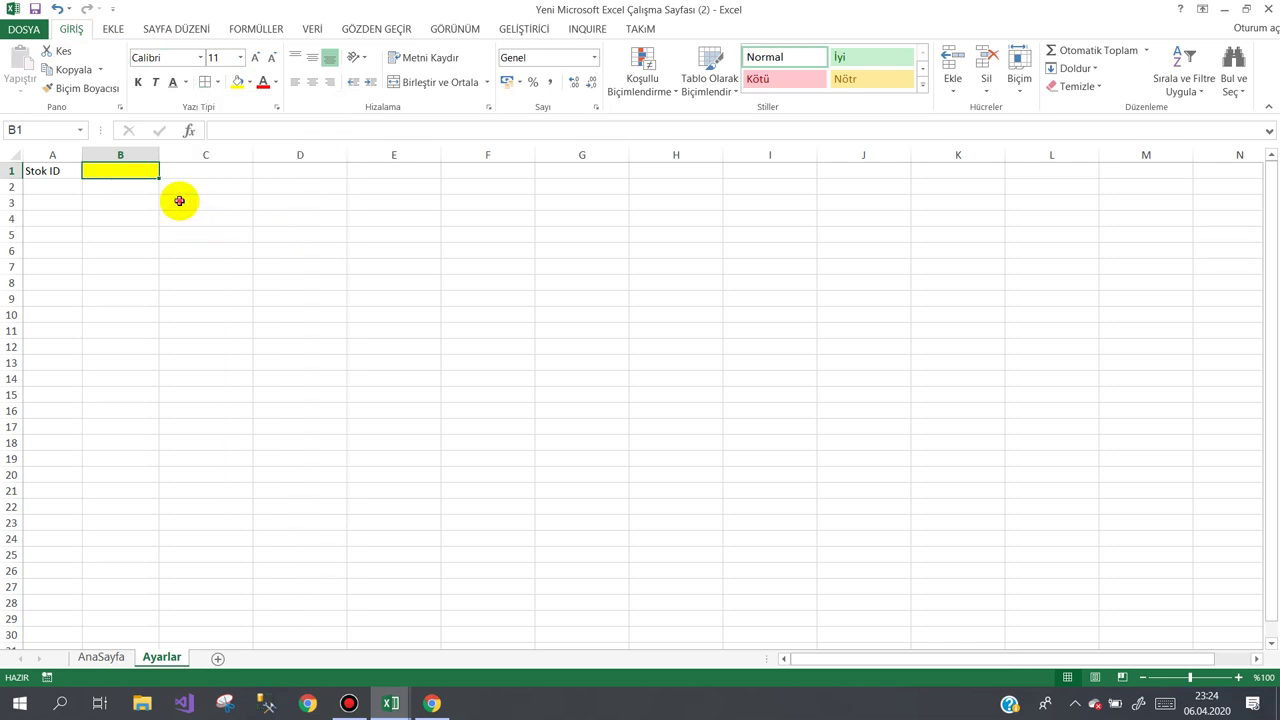
pyautogui.click(179, 201)
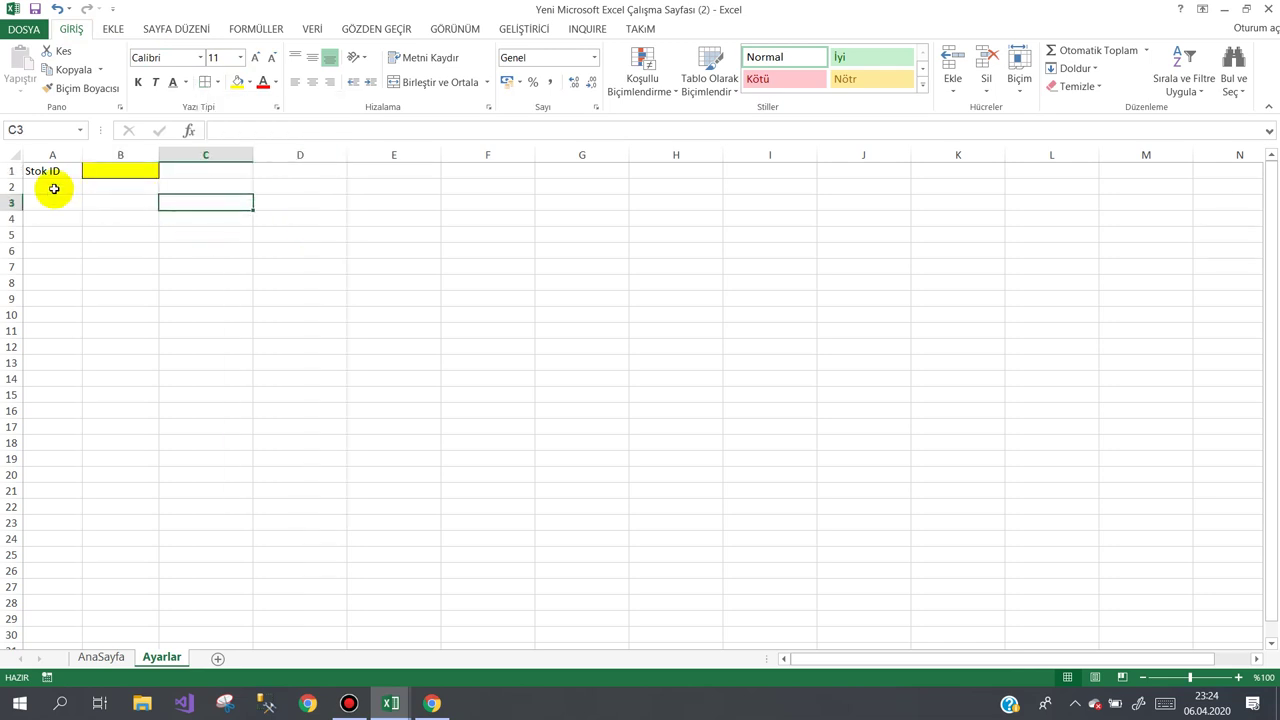
# Step: Test-enter 1, 2 and 3 in B1, then clear B1 so it stays empty
pyautogui.click(104, 171)
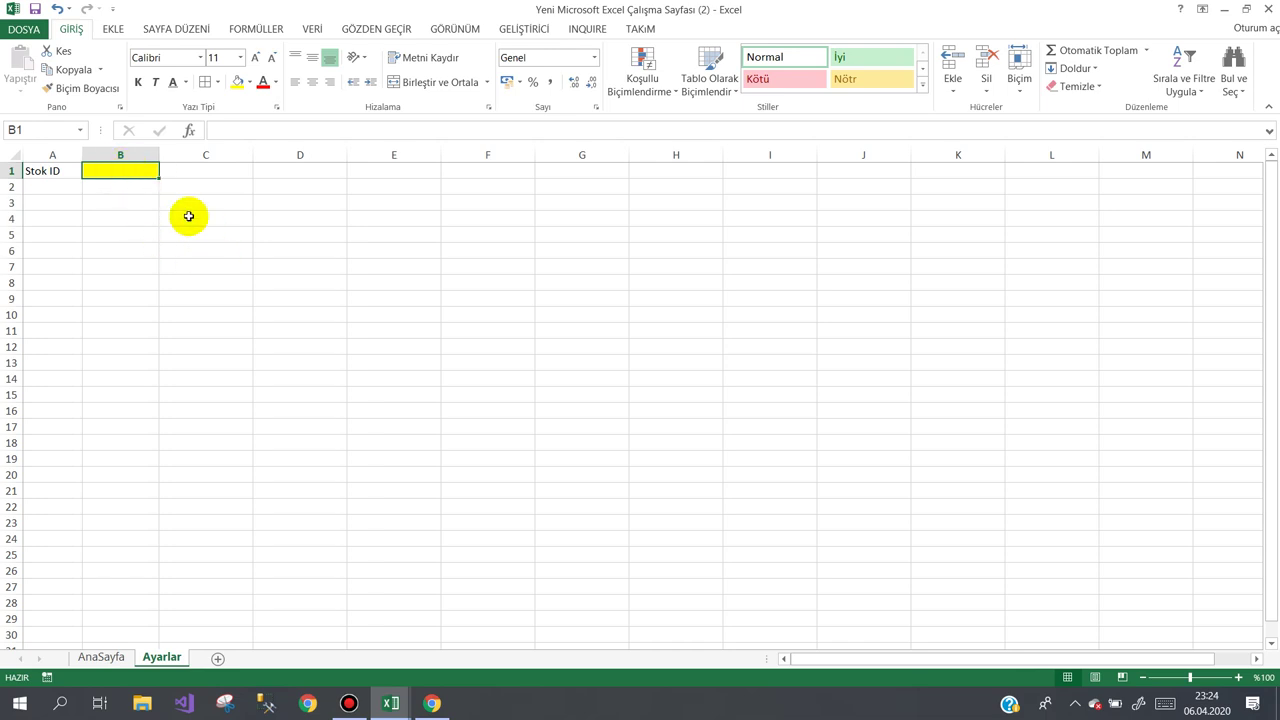
pyautogui.write('1')
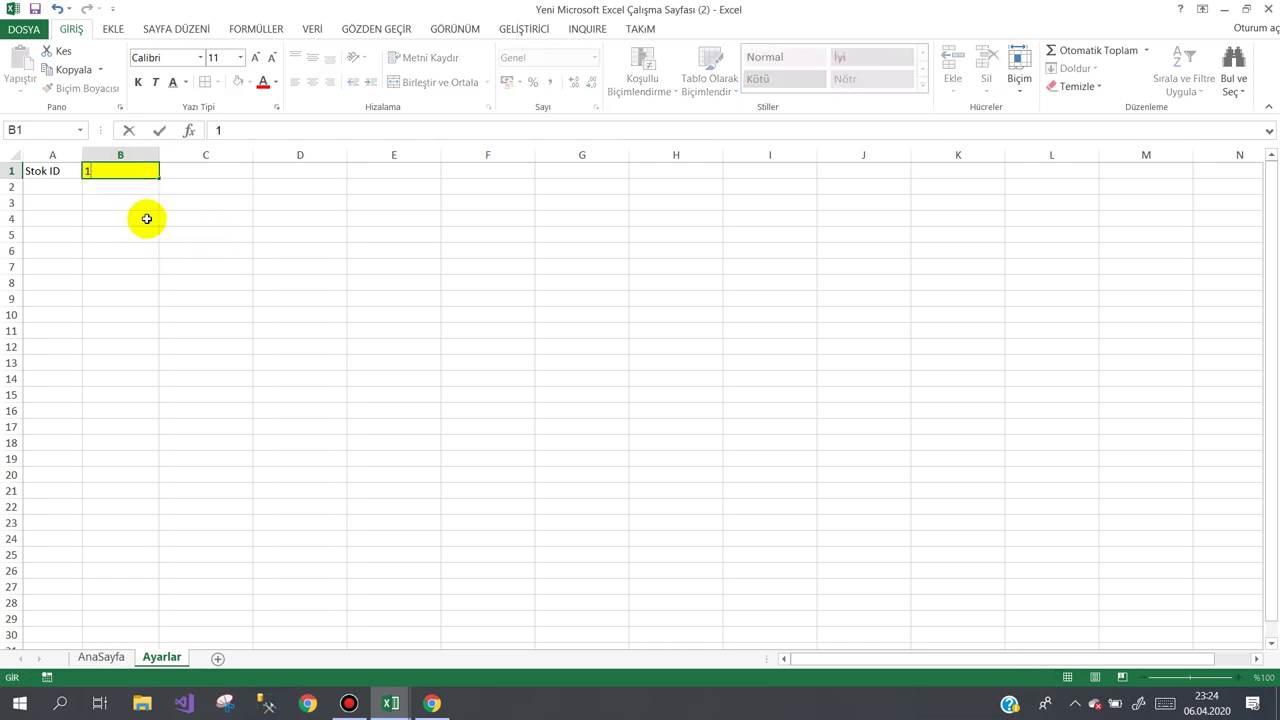
pyautogui.click(146, 217)
pyautogui.click(130, 173)
pyautogui.write('2')
pyautogui.click(126, 214)
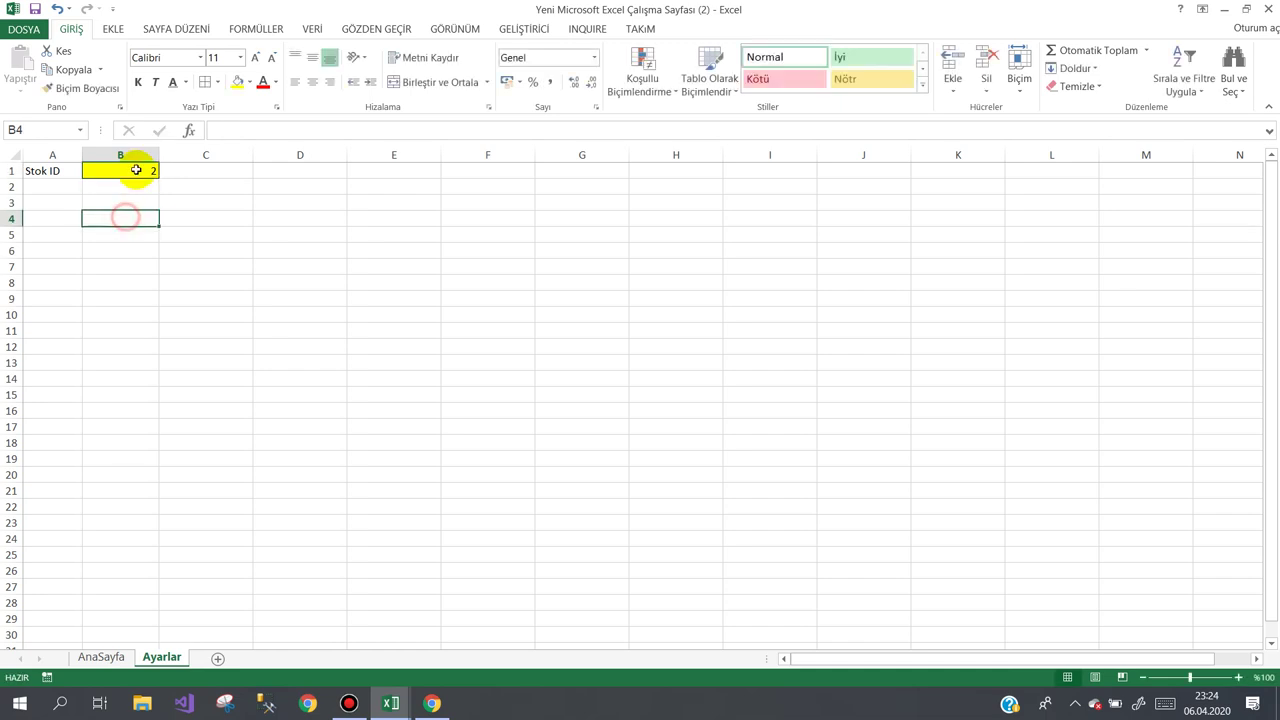
pyautogui.click(134, 170)
pyautogui.write('3')
pyautogui.click(136, 206)
pyautogui.click(134, 170)
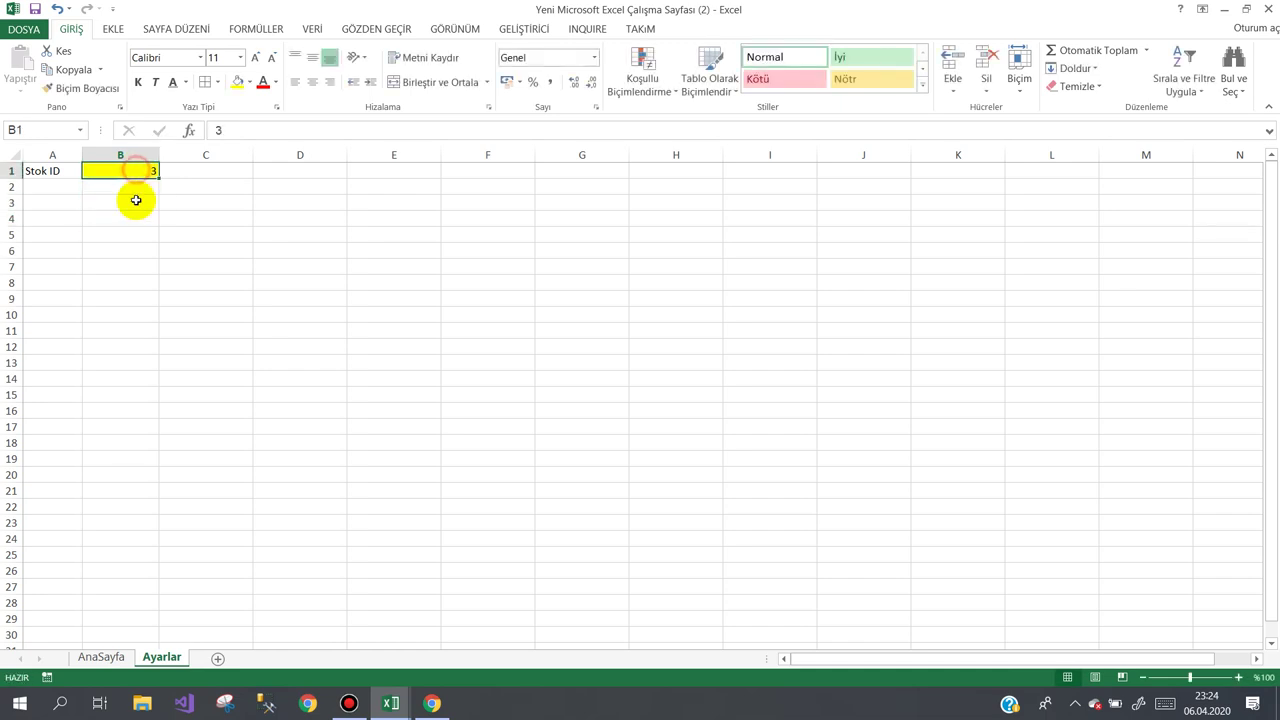
pyautogui.press('Delete')
# Step: Zoom the sheet in to 150%
pyautogui.click(1238, 677)
pyautogui.click(1238, 677)
pyautogui.click(1238, 677)
pyautogui.click(1238, 677)
pyautogui.click(1238, 677)
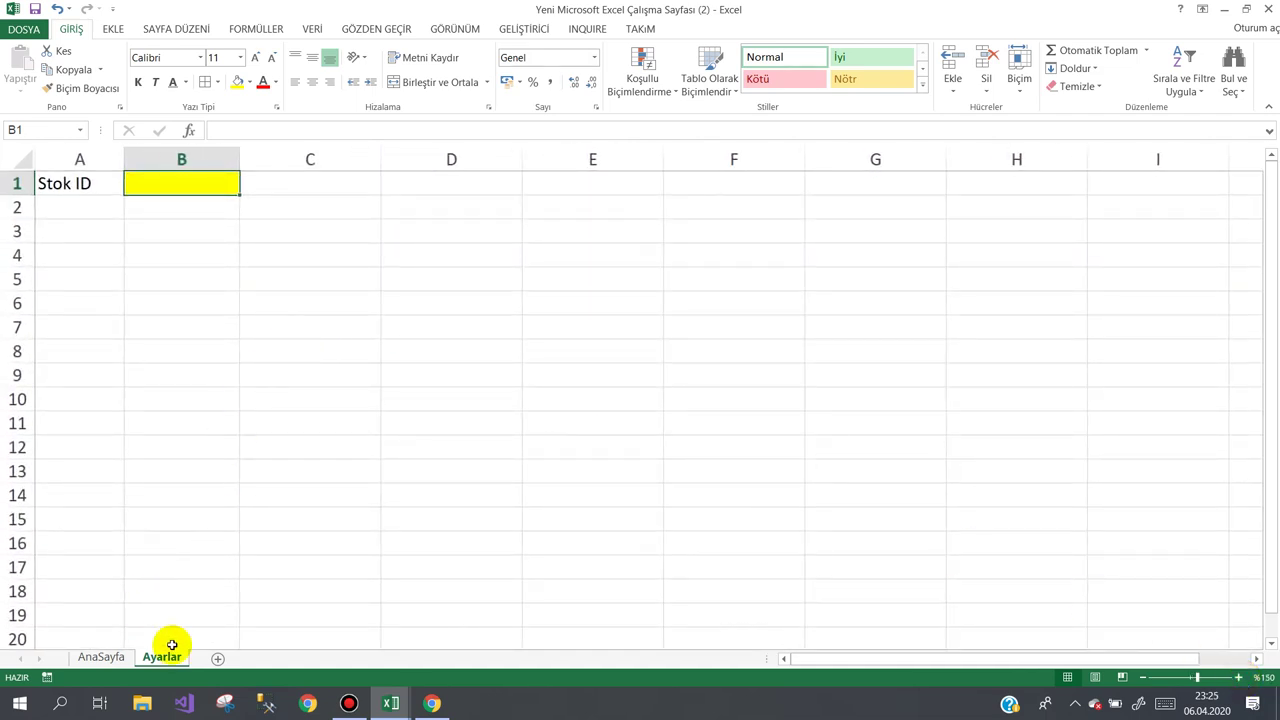
pyautogui.click(70, 215)
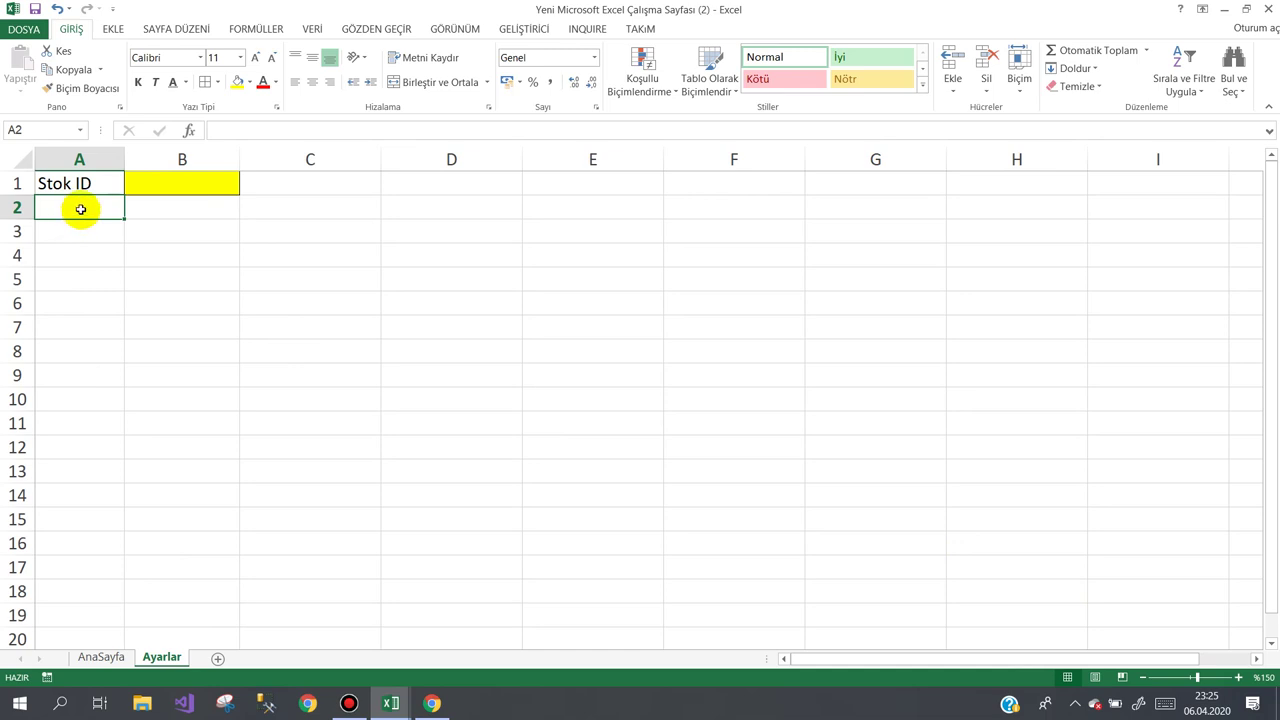
pyautogui.click(177, 205)
pyautogui.click(47, 229)
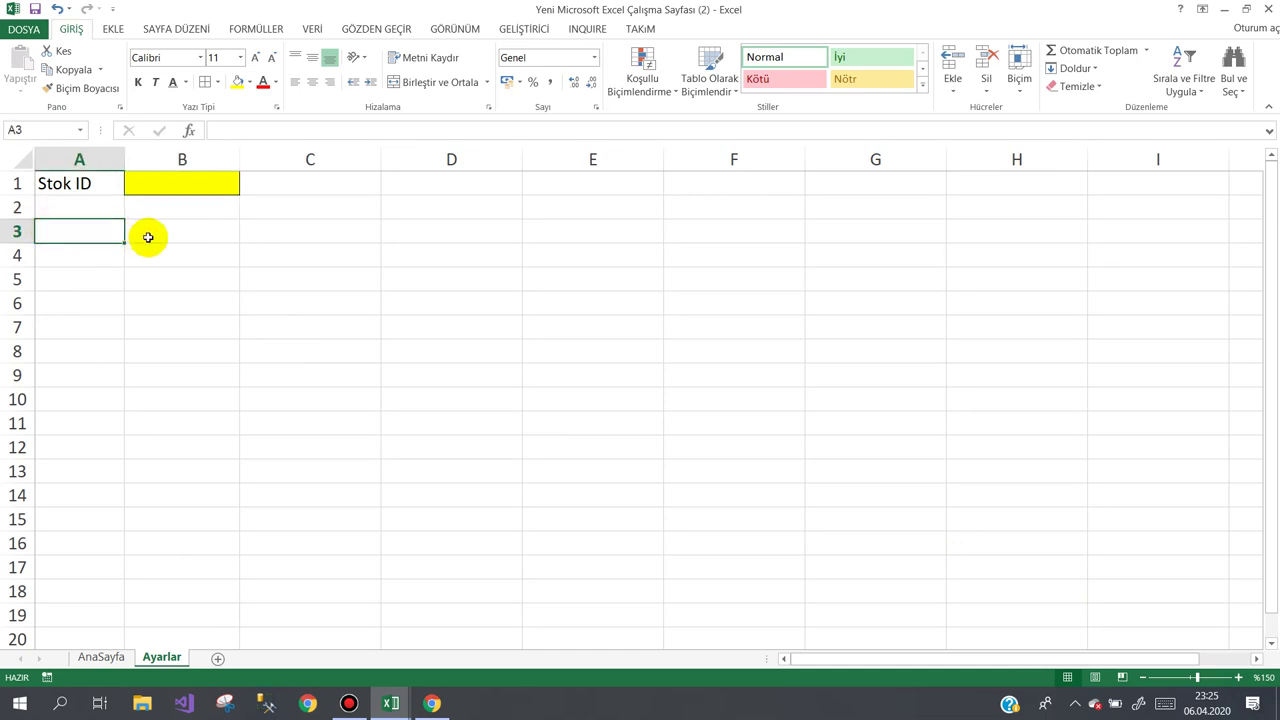
# Step: Add a new sheet and name it Stoklar
pyautogui.click(215, 659)
pyautogui.doubleClick(215, 657)
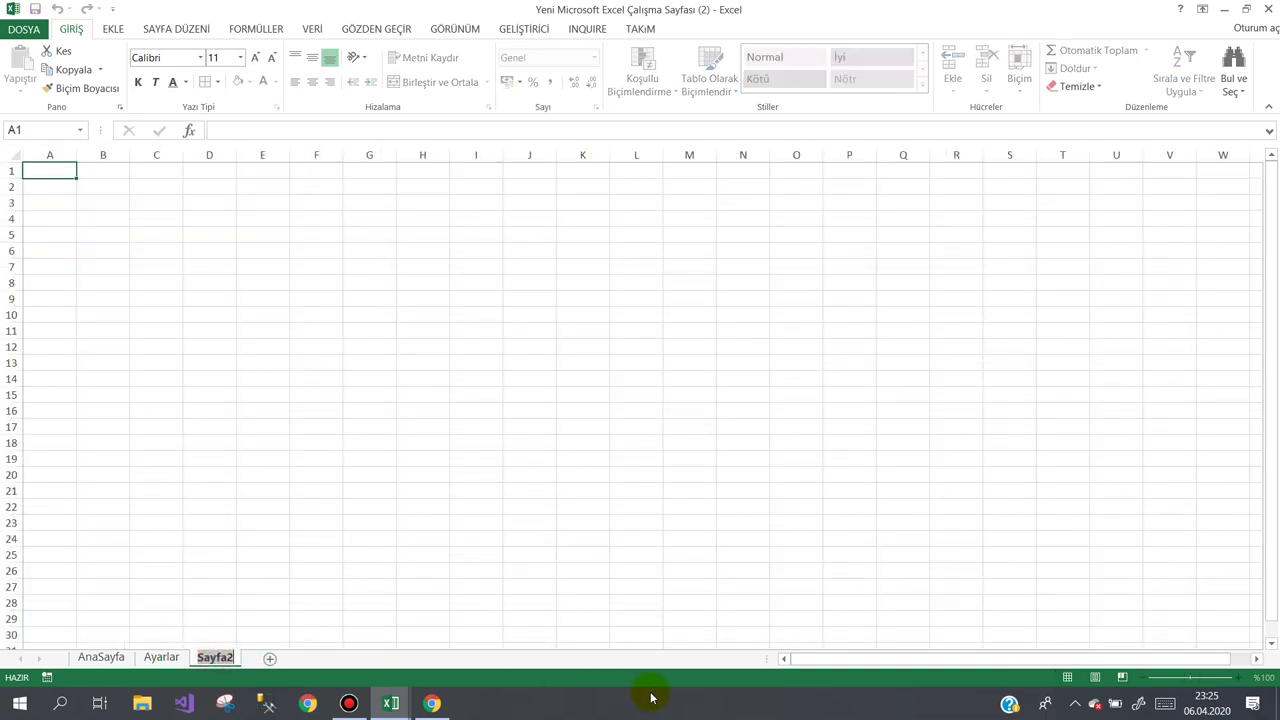
pyautogui.write('Sto')
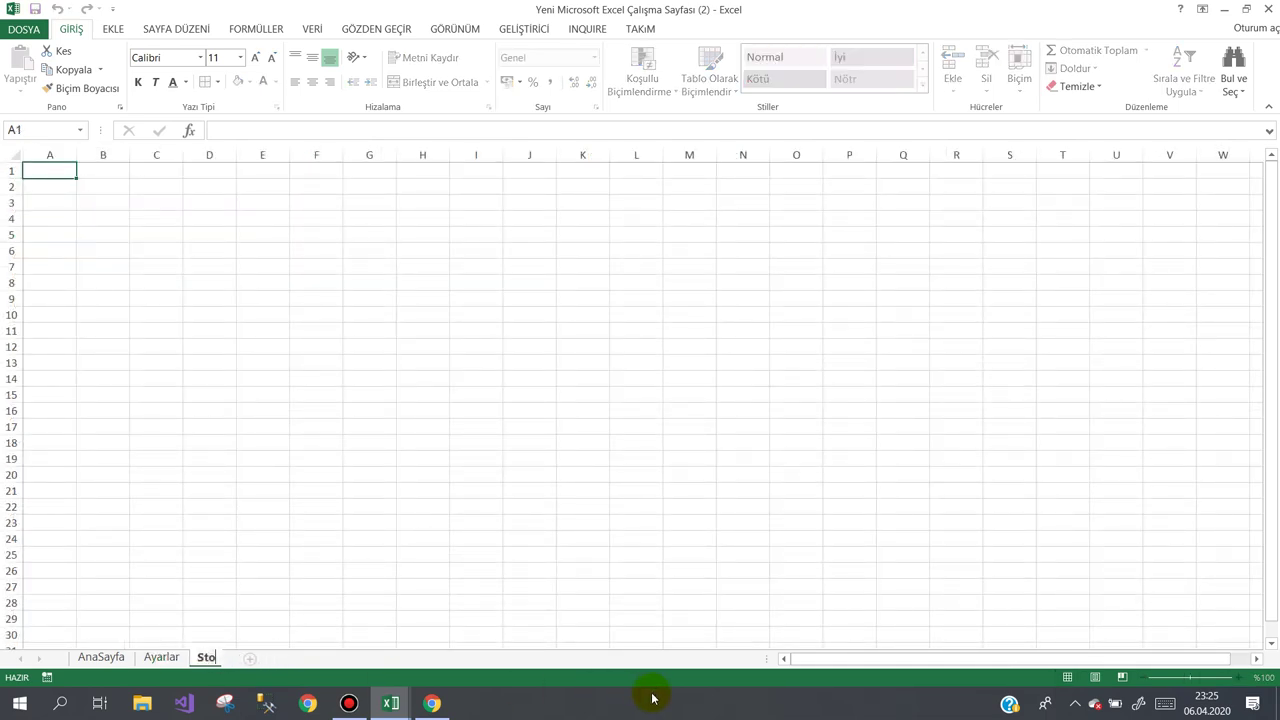
pyautogui.write('klar')
pyautogui.press('Return')
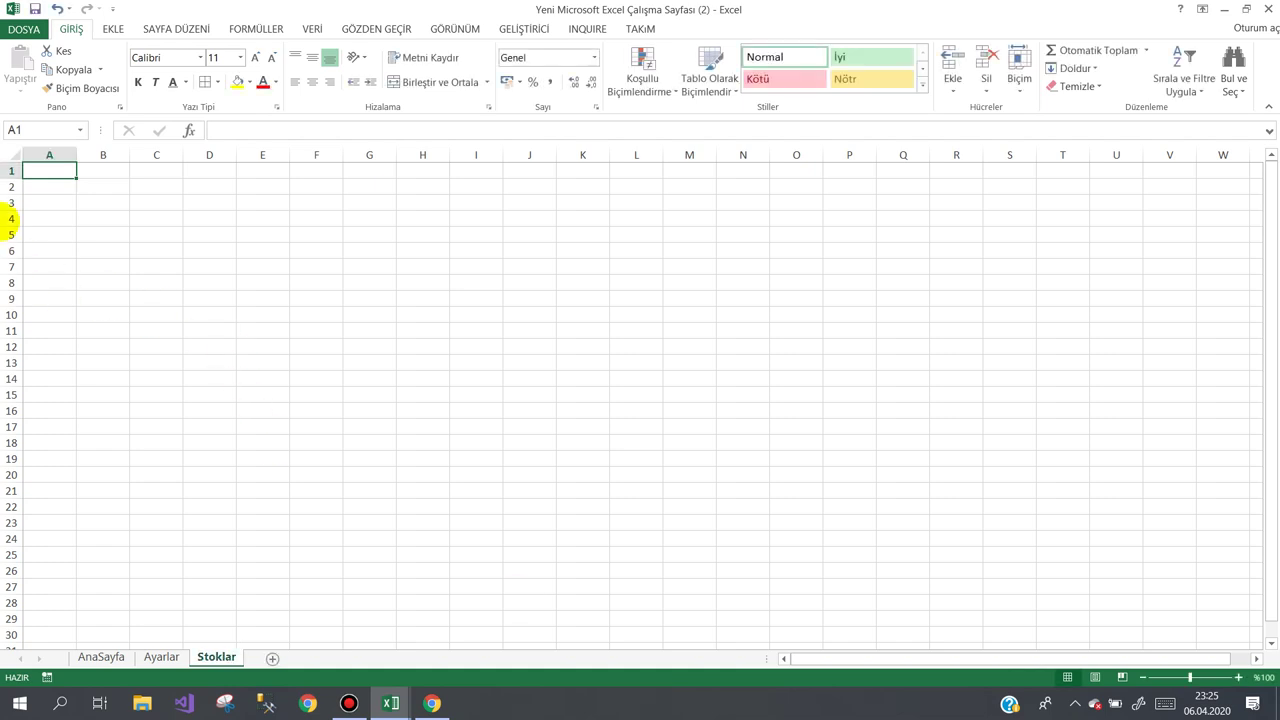
# Step: Widen all columns and enter headers Stok ID, Stok Adı, Birimi in A1:C1
pyautogui.click(15, 155)
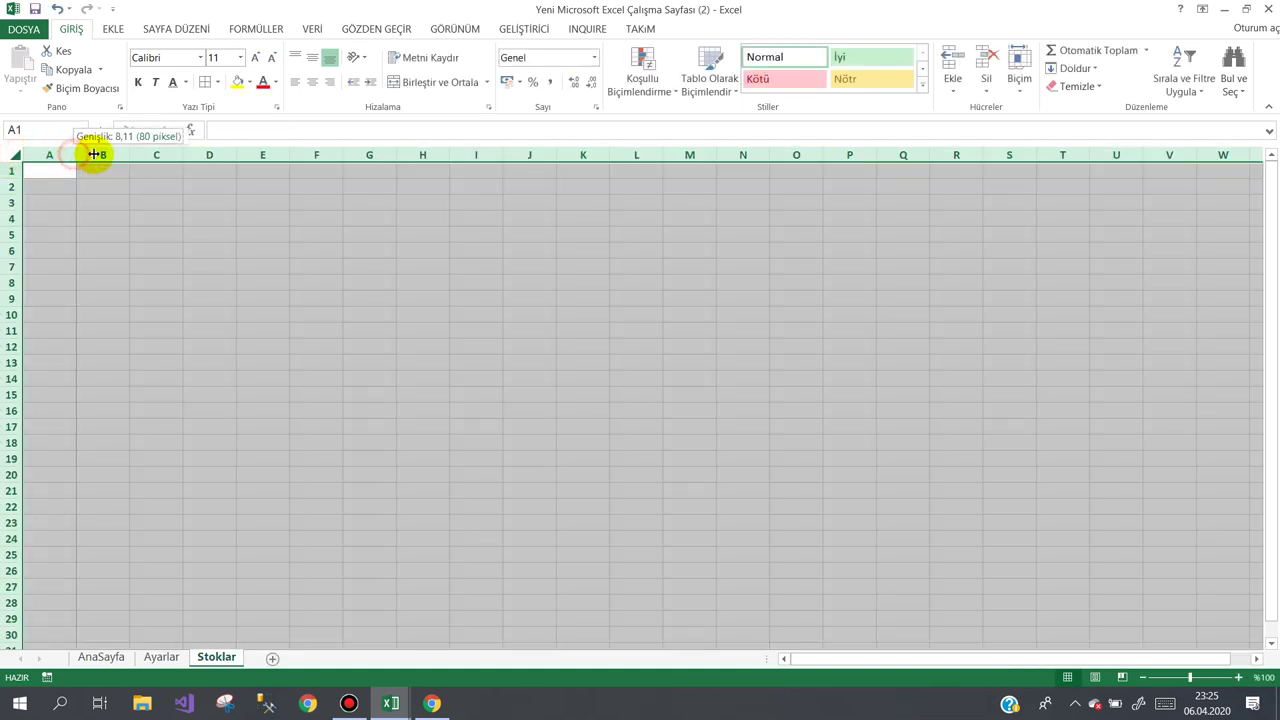
pyautogui.moveTo(73, 154); pyautogui.dragTo(106, 155)
pyautogui.click(65, 172)
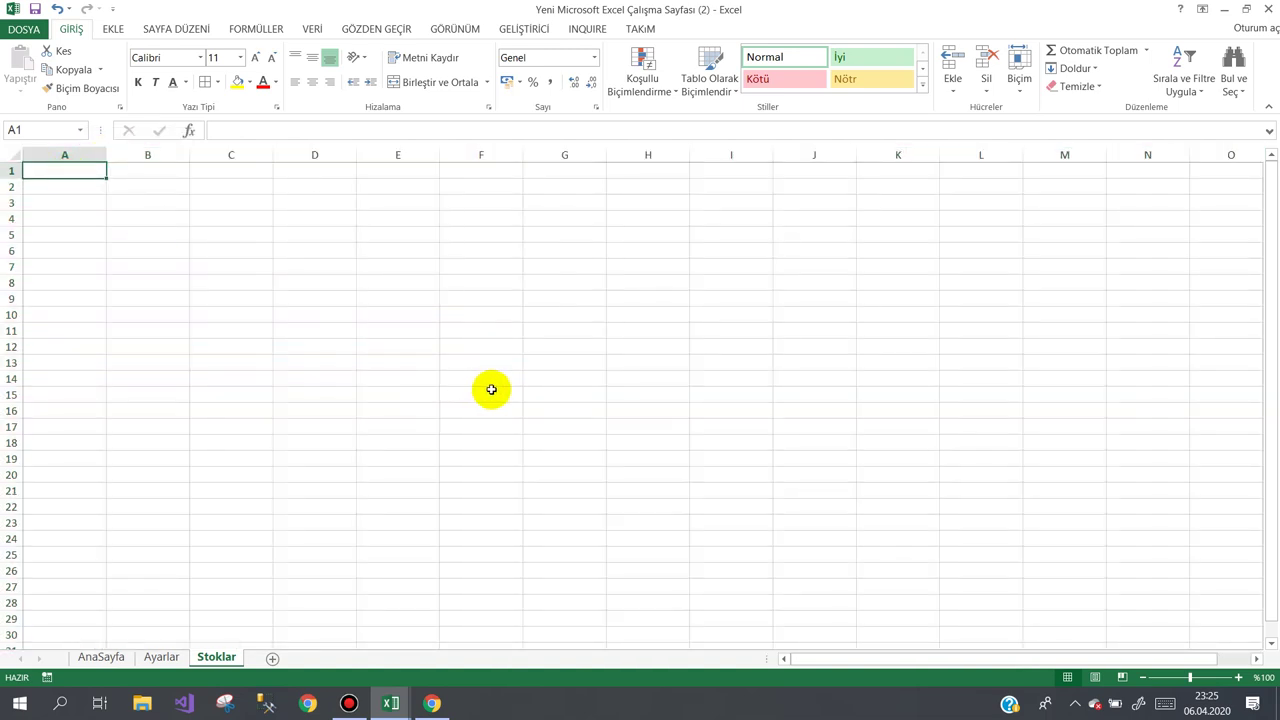
pyautogui.write('Stok ID')
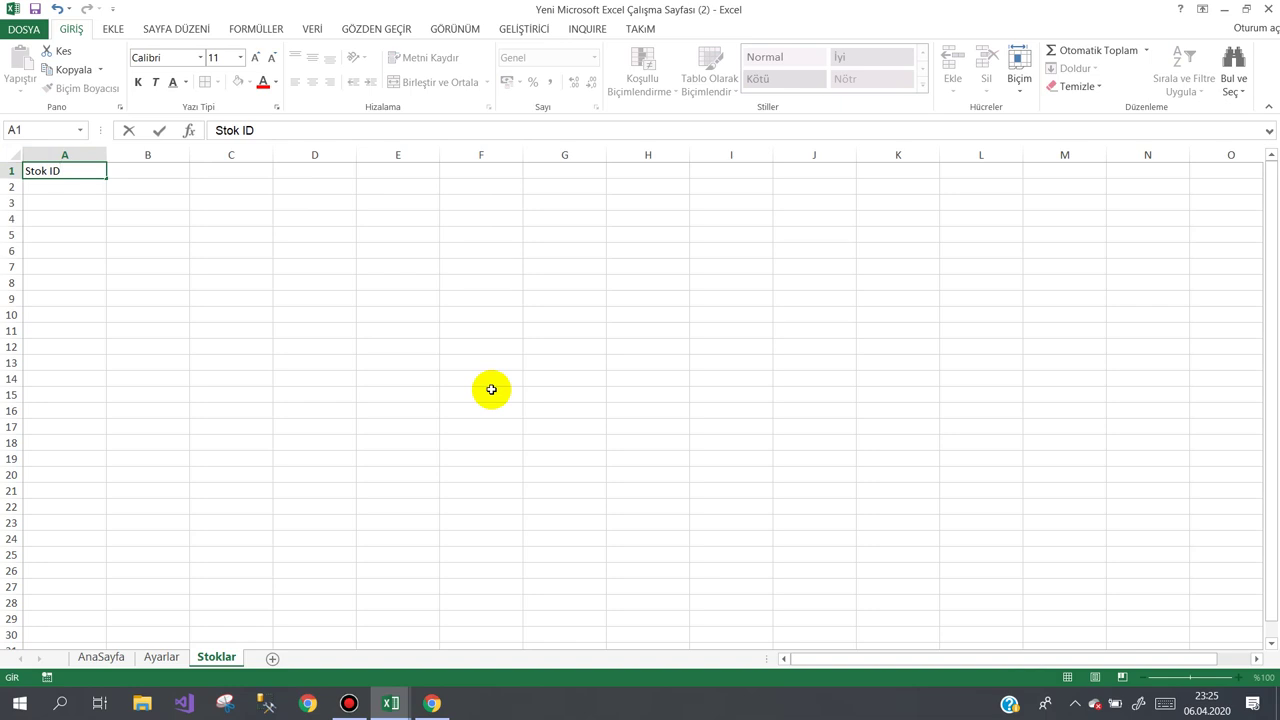
pyautogui.press('Tab')
pyautogui.write('S')
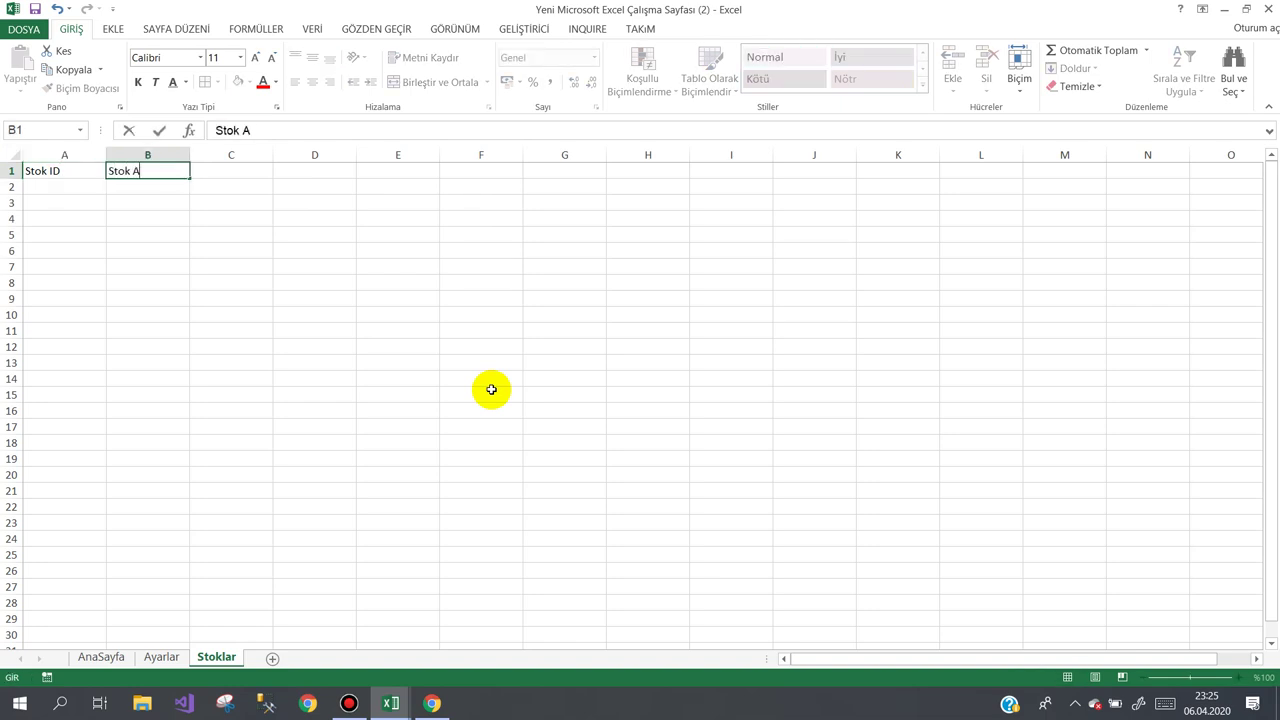
pyautogui.press('Tab')
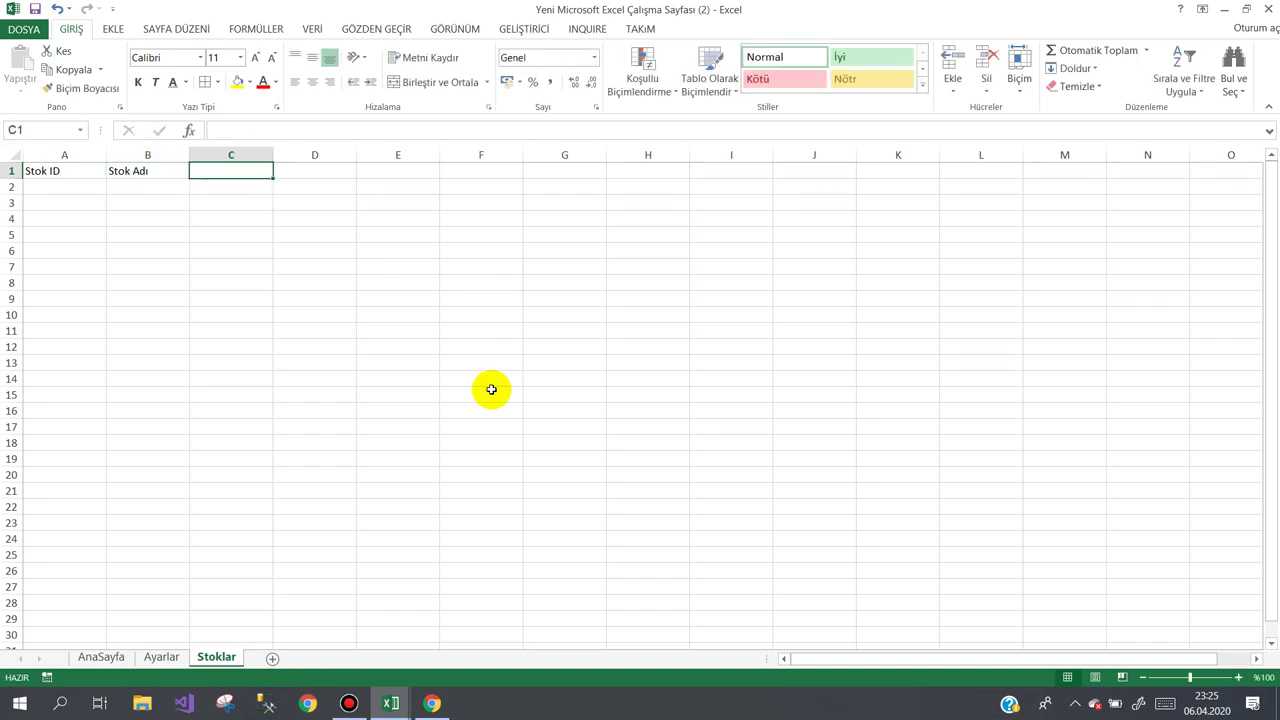
pyautogui.write('Birimi')
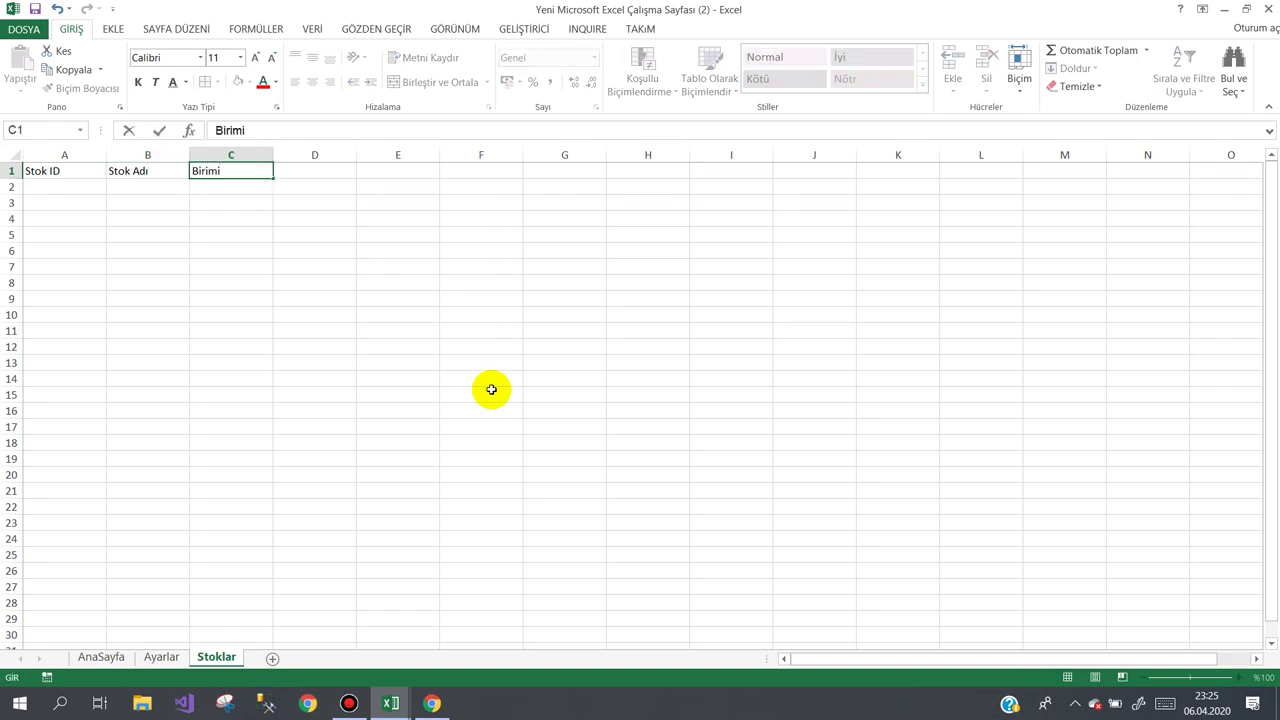
pyautogui.press('Tab')
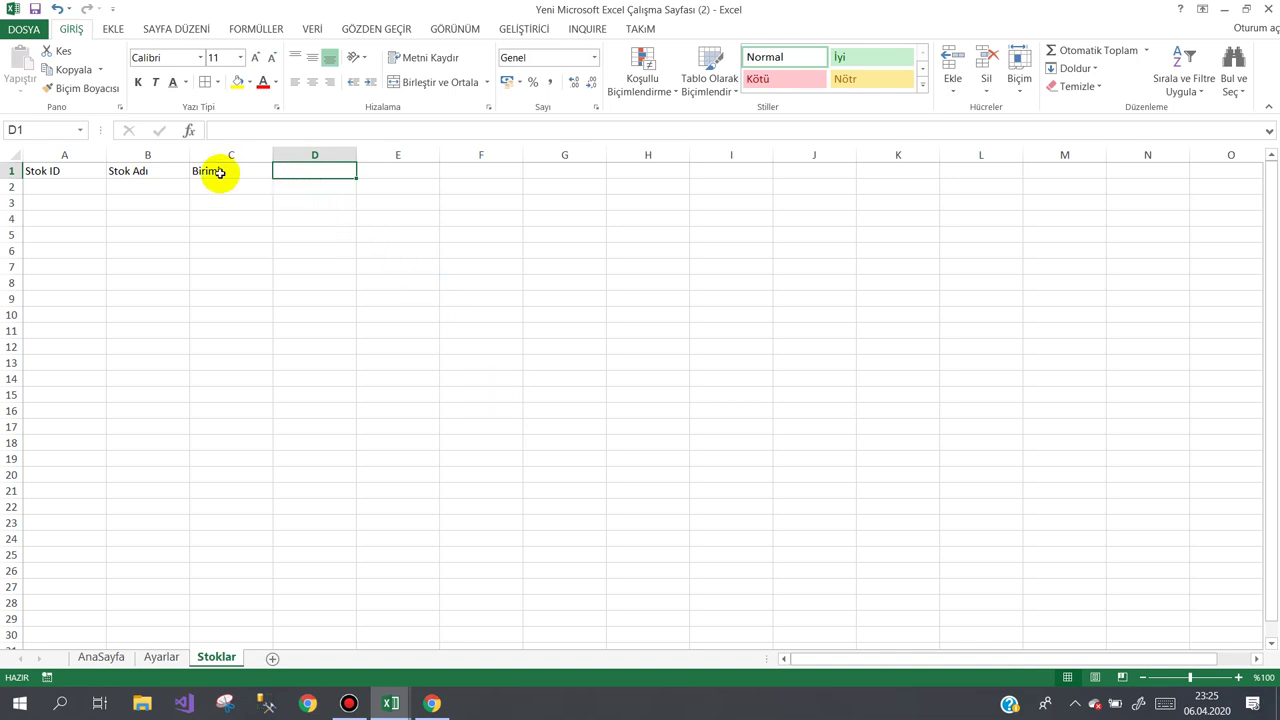
# Step: Widen column B and add headers Alış Fiyatı and Satış Fiyatı in D1:E1
pyautogui.moveTo(189, 154); pyautogui.dragTo(269, 150)
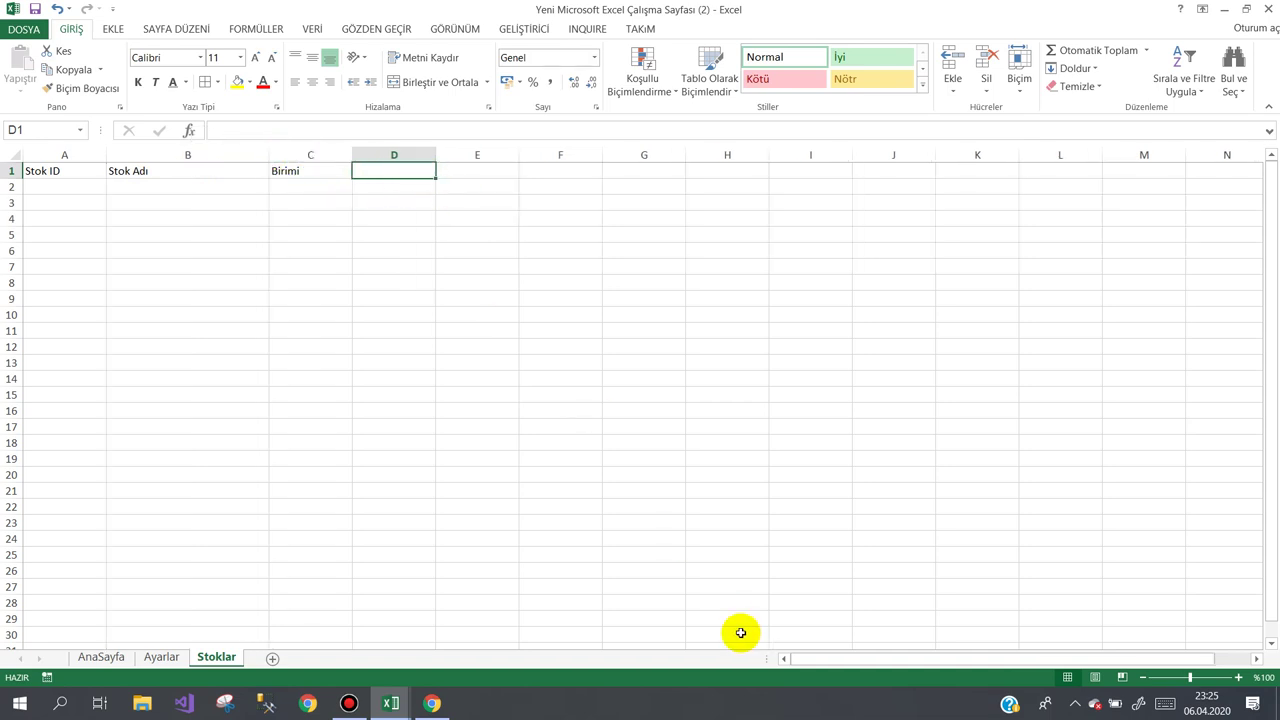
pyautogui.write('Alış Fiyatı')
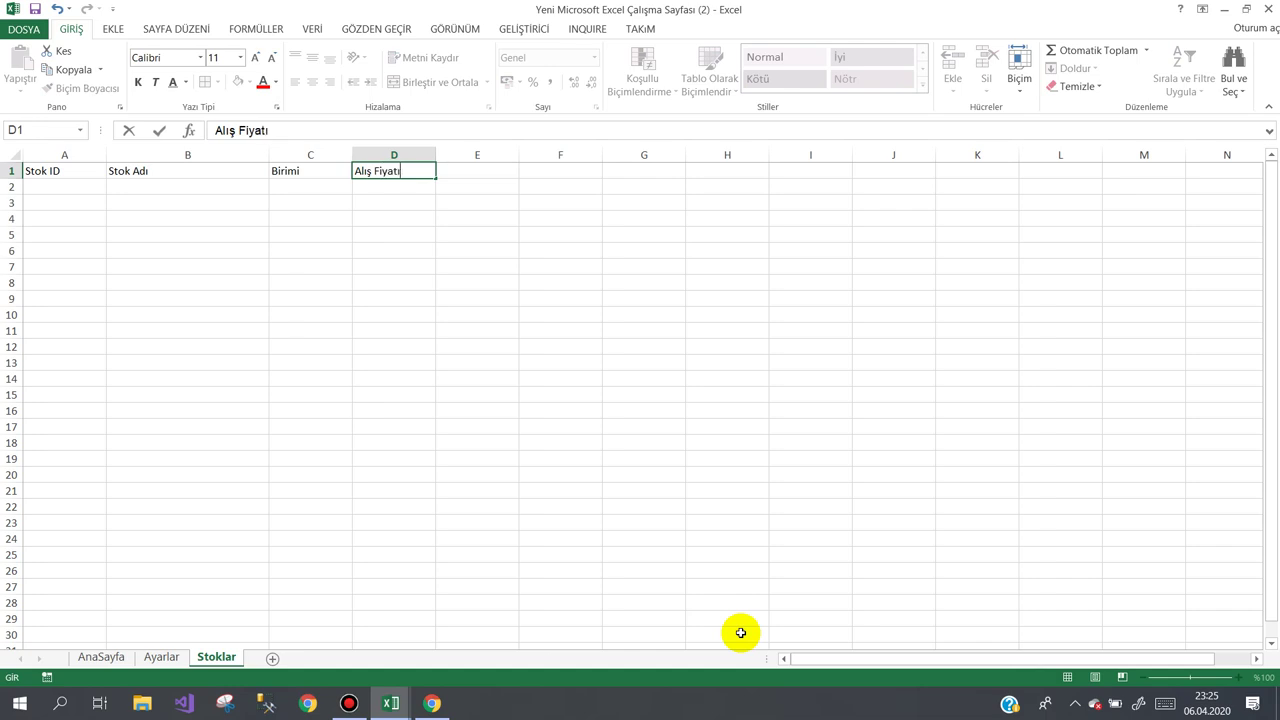
pyautogui.press('Tab')
pyautogui.write('Sa')
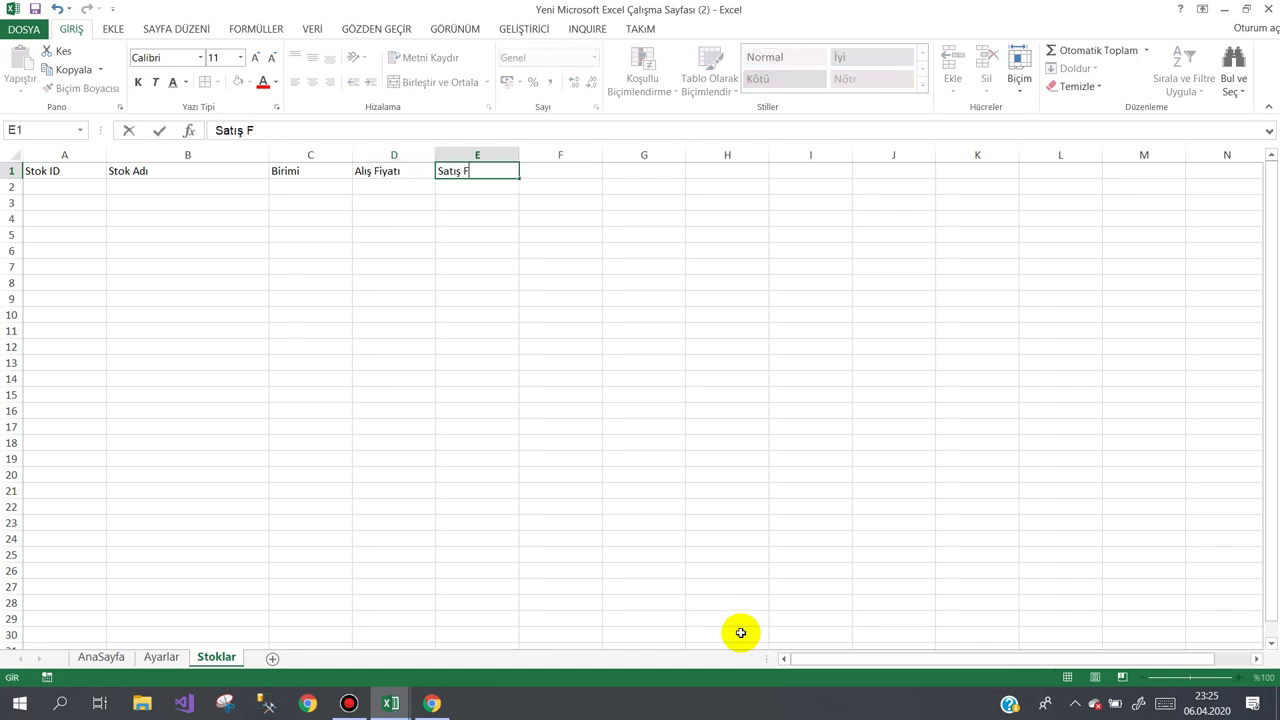
pyautogui.press('Return')
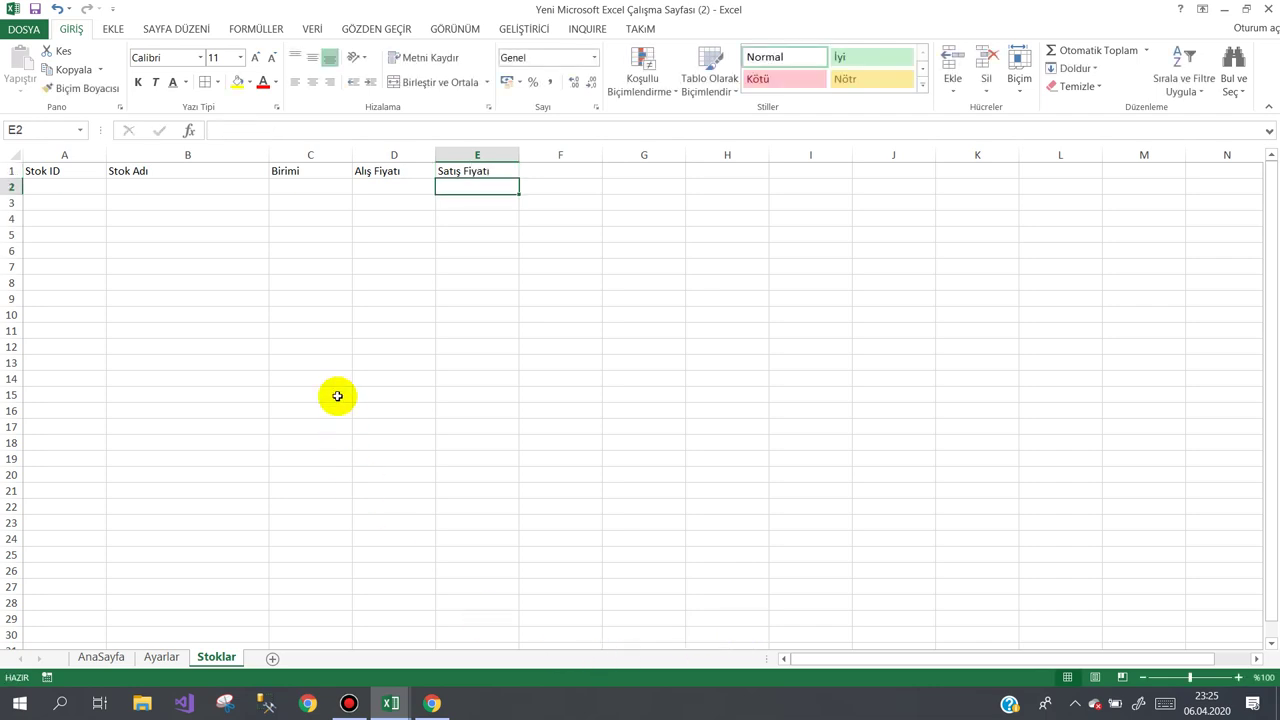
pyautogui.click(255, 233)
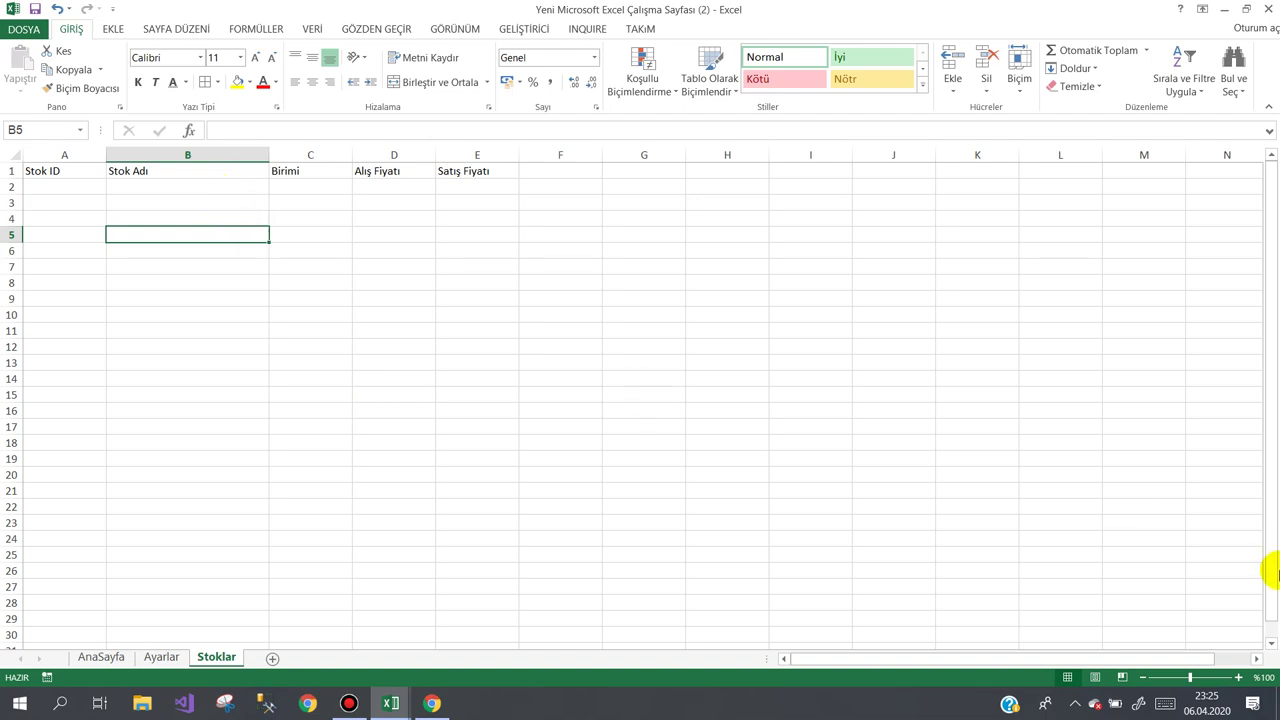
pyautogui.doubleClick(1239, 677)
pyautogui.click(1241, 677)
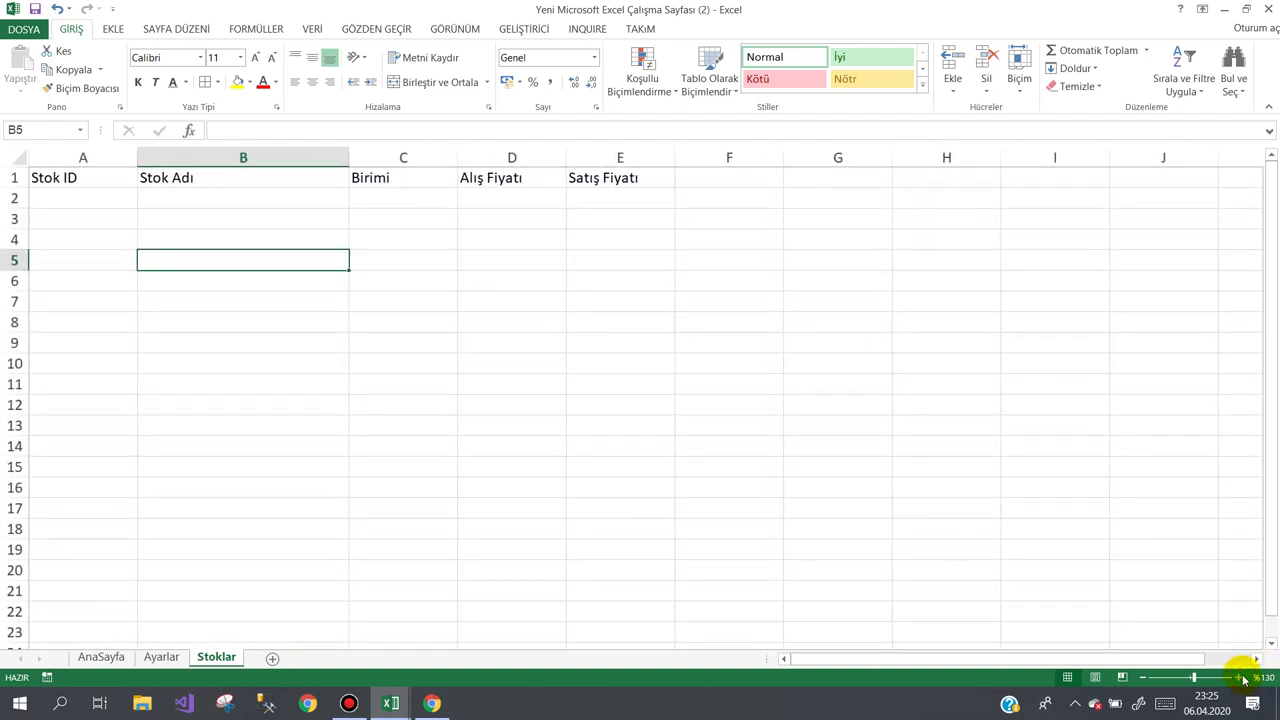
pyautogui.click(1241, 677)
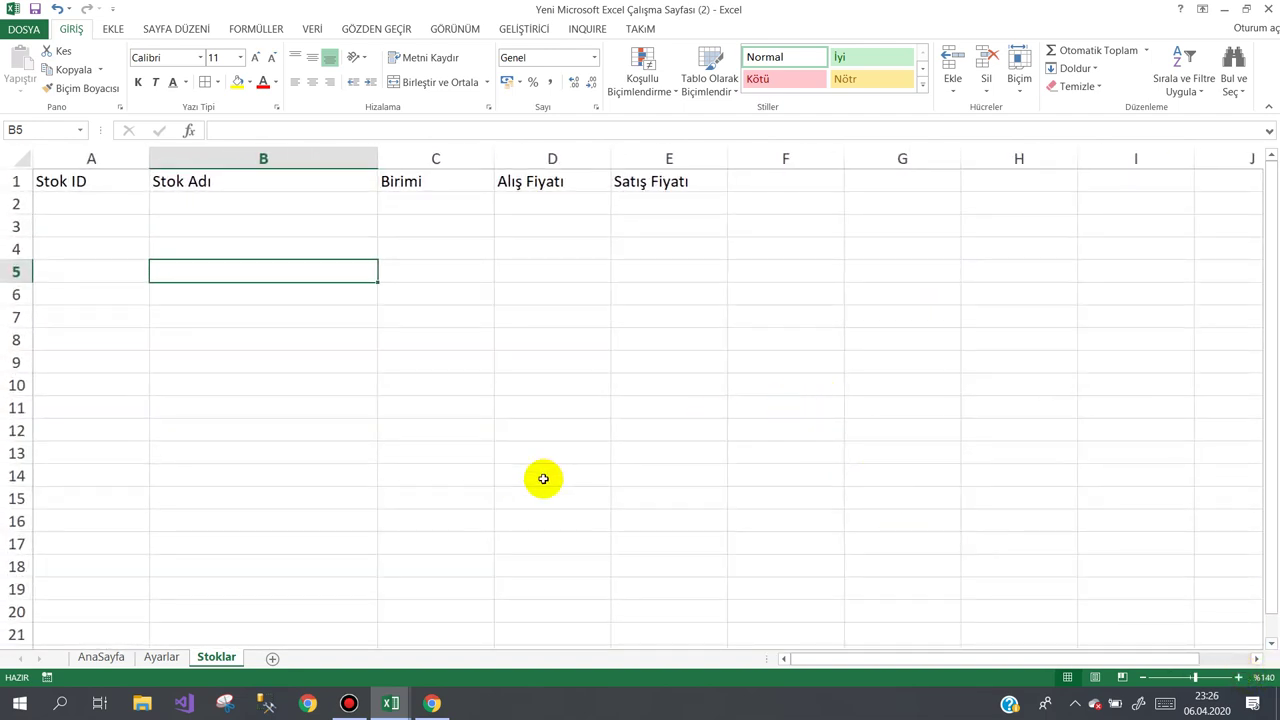
# Step: Check the Stoklar Birimi cells, then head cell C1 of Ayarlar with 'Birimler'
pyautogui.click(155, 656)
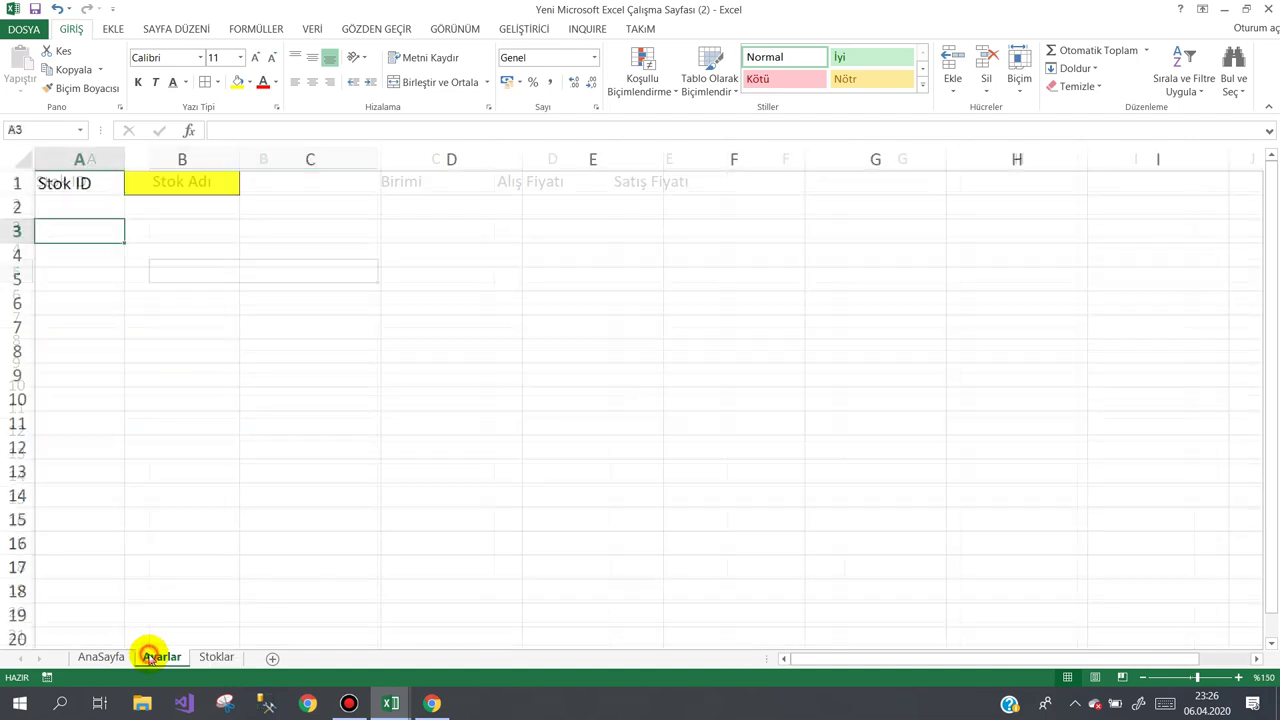
pyautogui.click(214, 660)
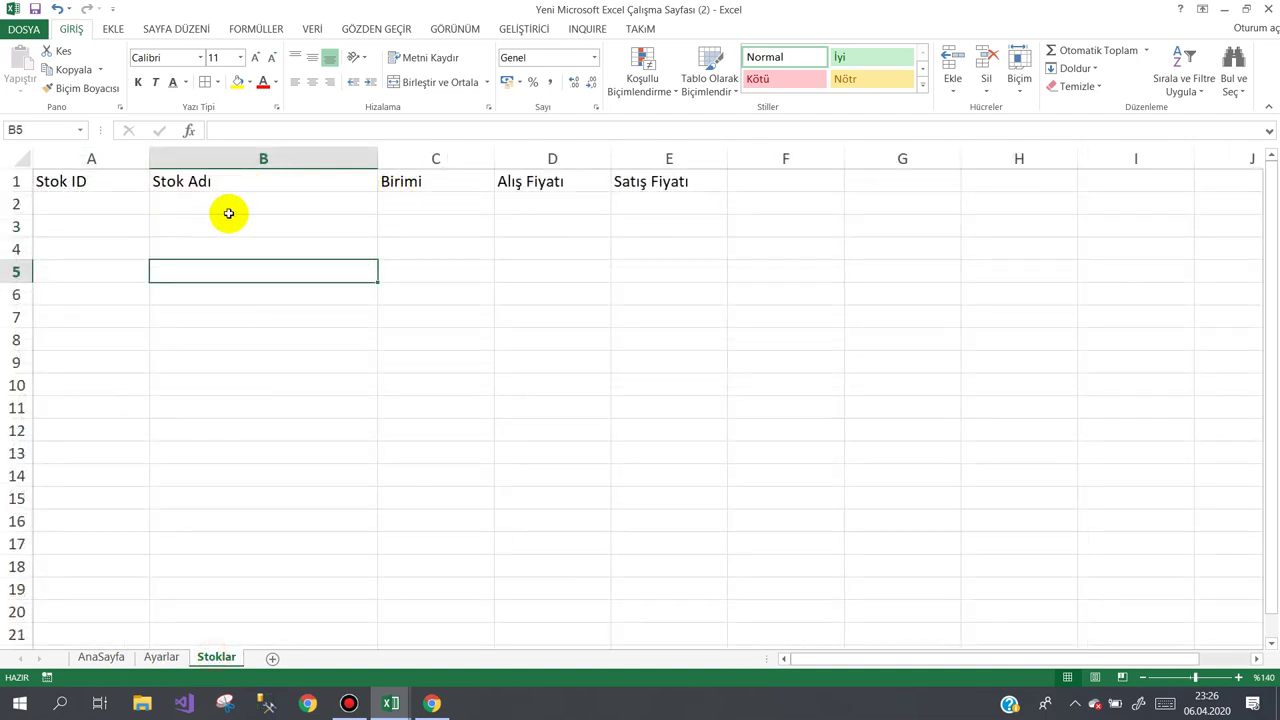
pyautogui.moveTo(437, 205); pyautogui.dragTo(437, 298)
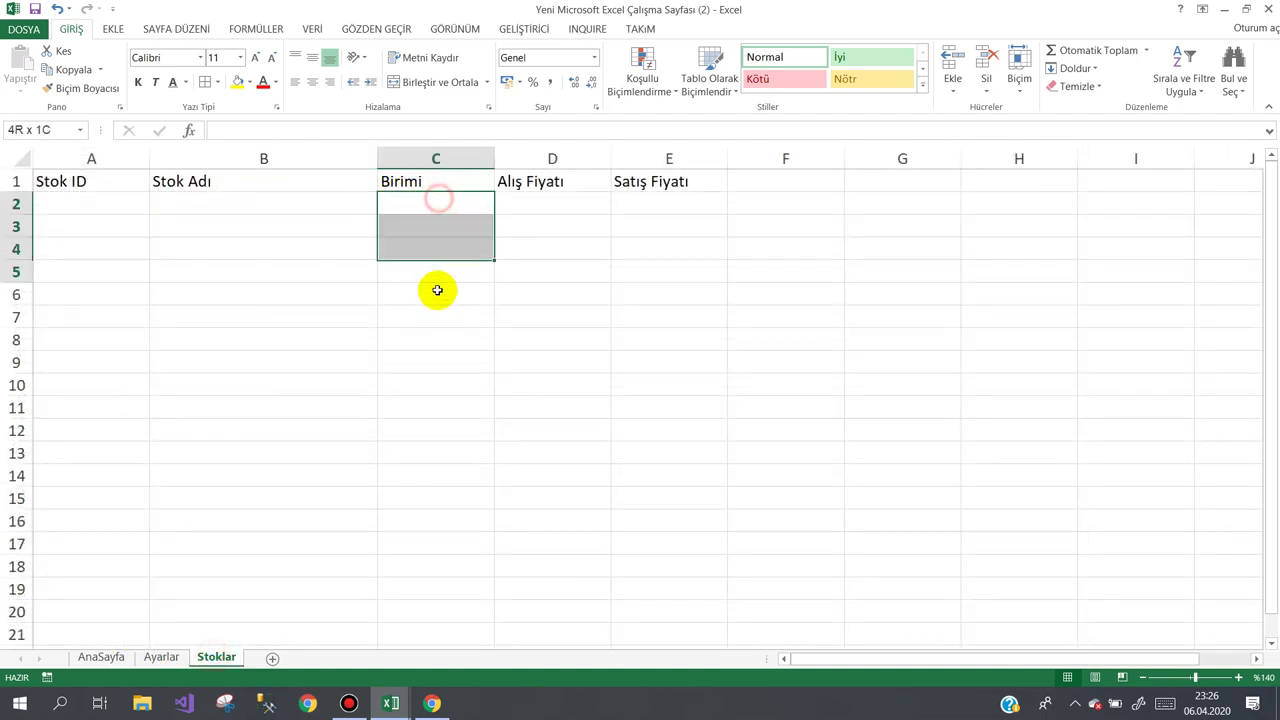
pyautogui.click(160, 655)
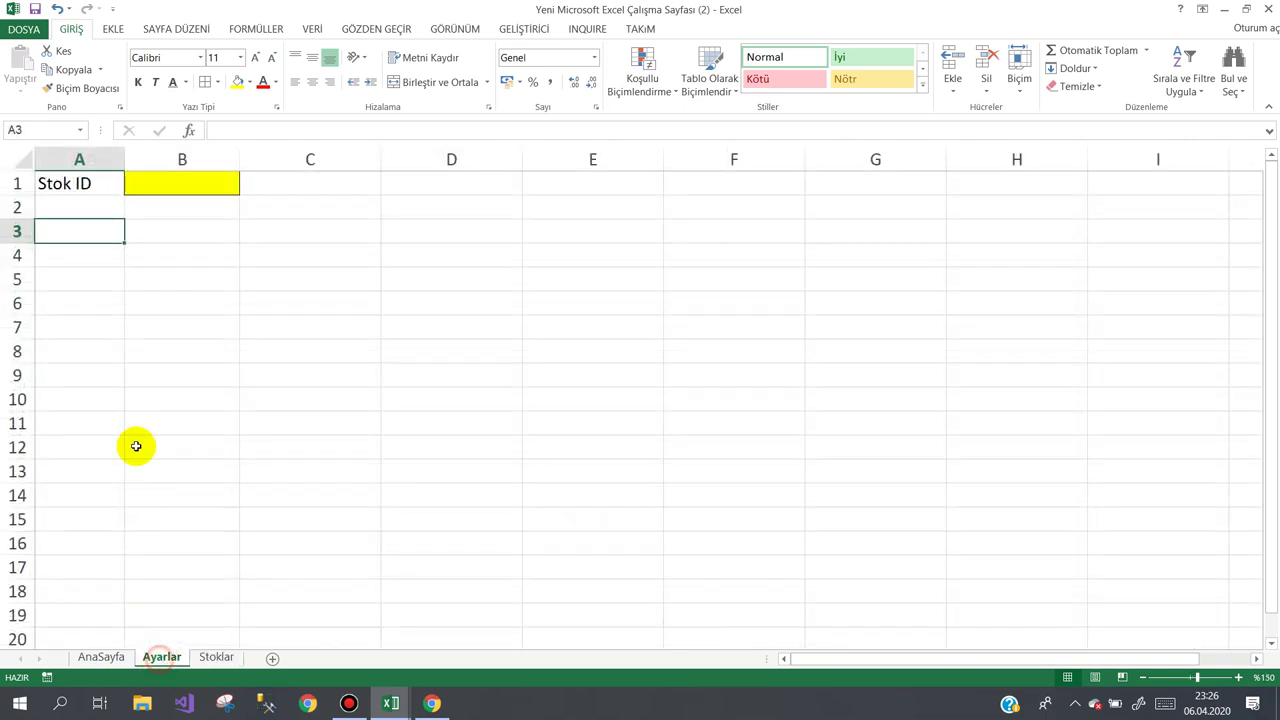
pyautogui.click(325, 187)
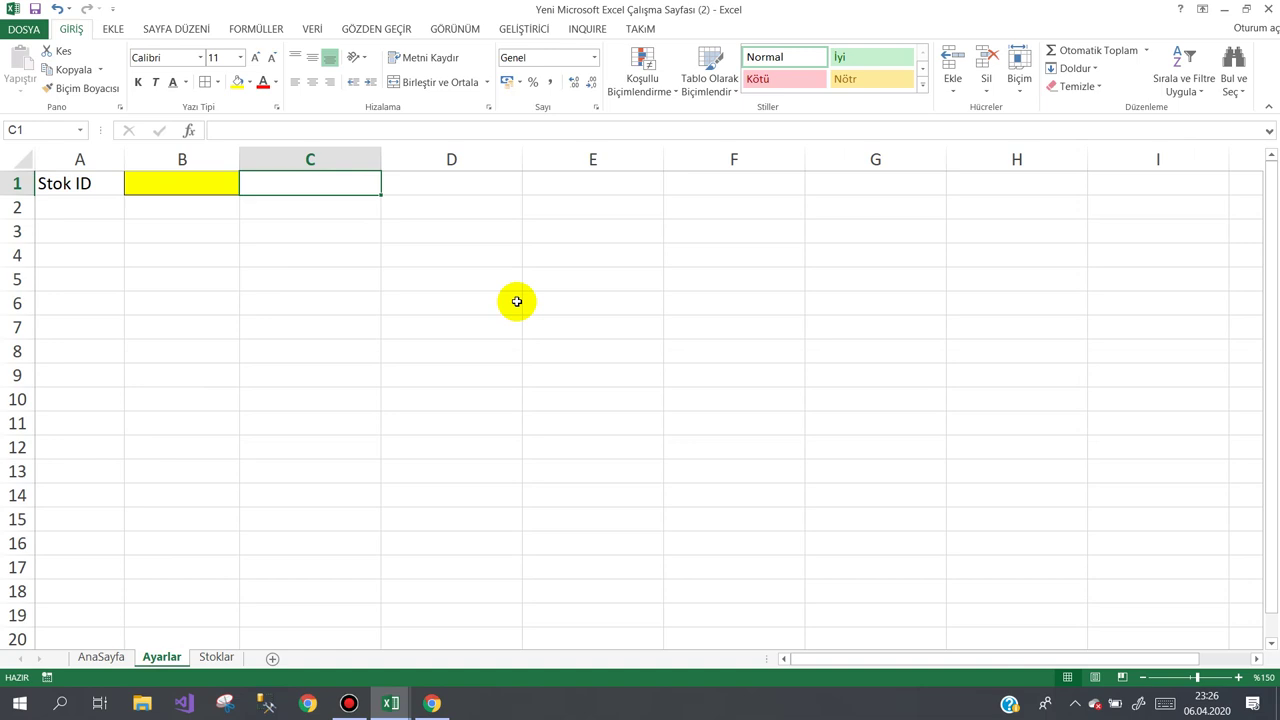
pyautogui.write('A')
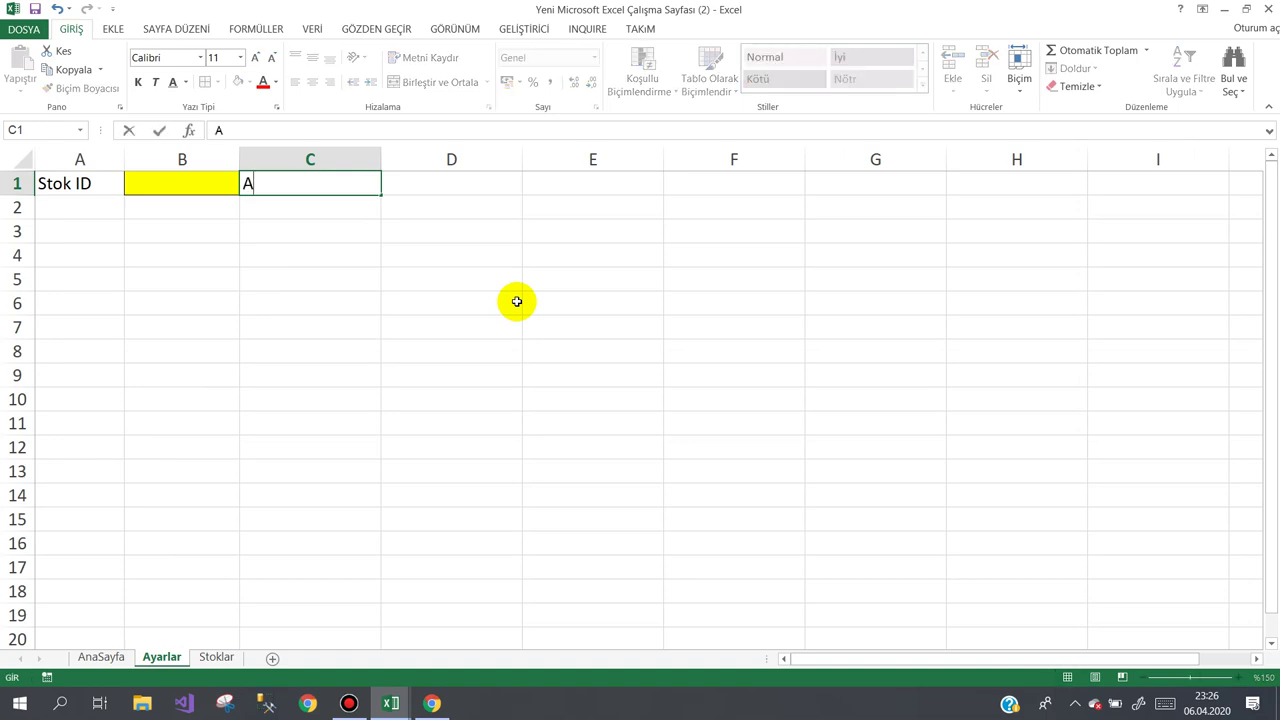
pyautogui.press('BackSpace')
pyautogui.write('Birim')
pyautogui.write('ler')
pyautogui.press('Return')
# Step: List Adet, Kg, Lt and Mt under the Birimler heading in C2:C5
pyautogui.write('A')
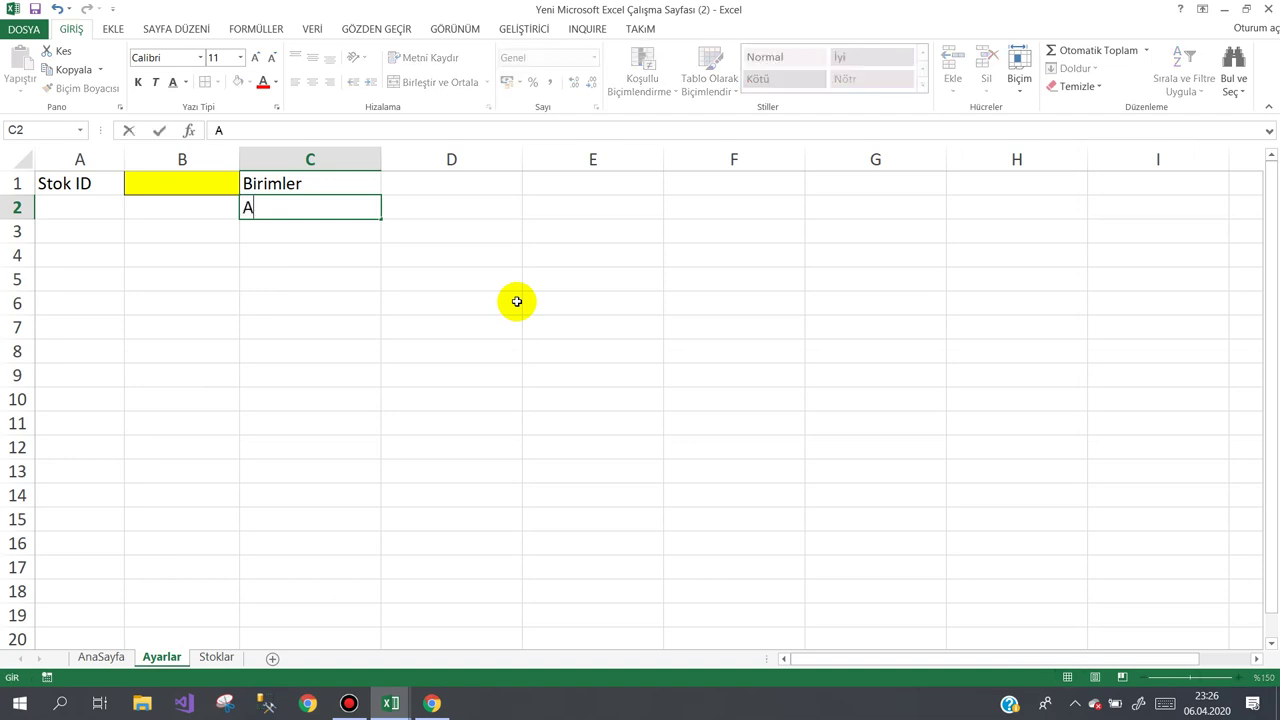
pyautogui.write('det')
pyautogui.press('Return')
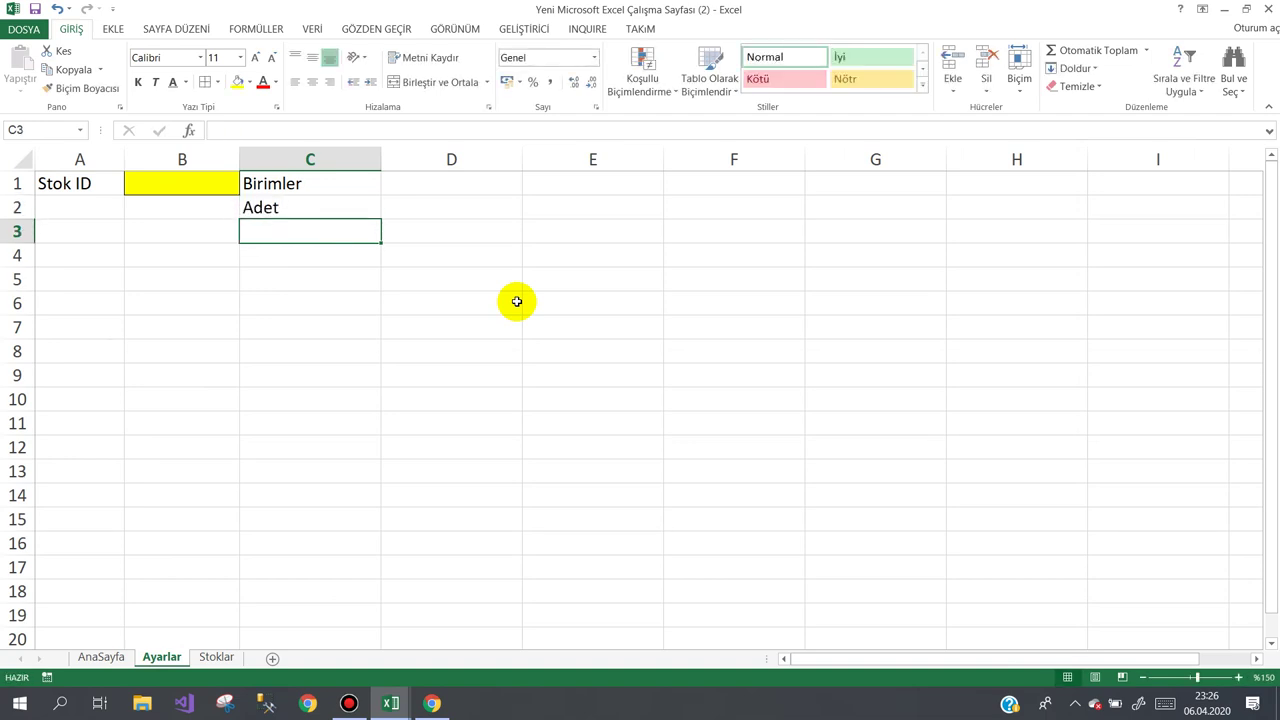
pyautogui.write('Kg')
pyautogui.press('Return')
pyautogui.write('Lt')
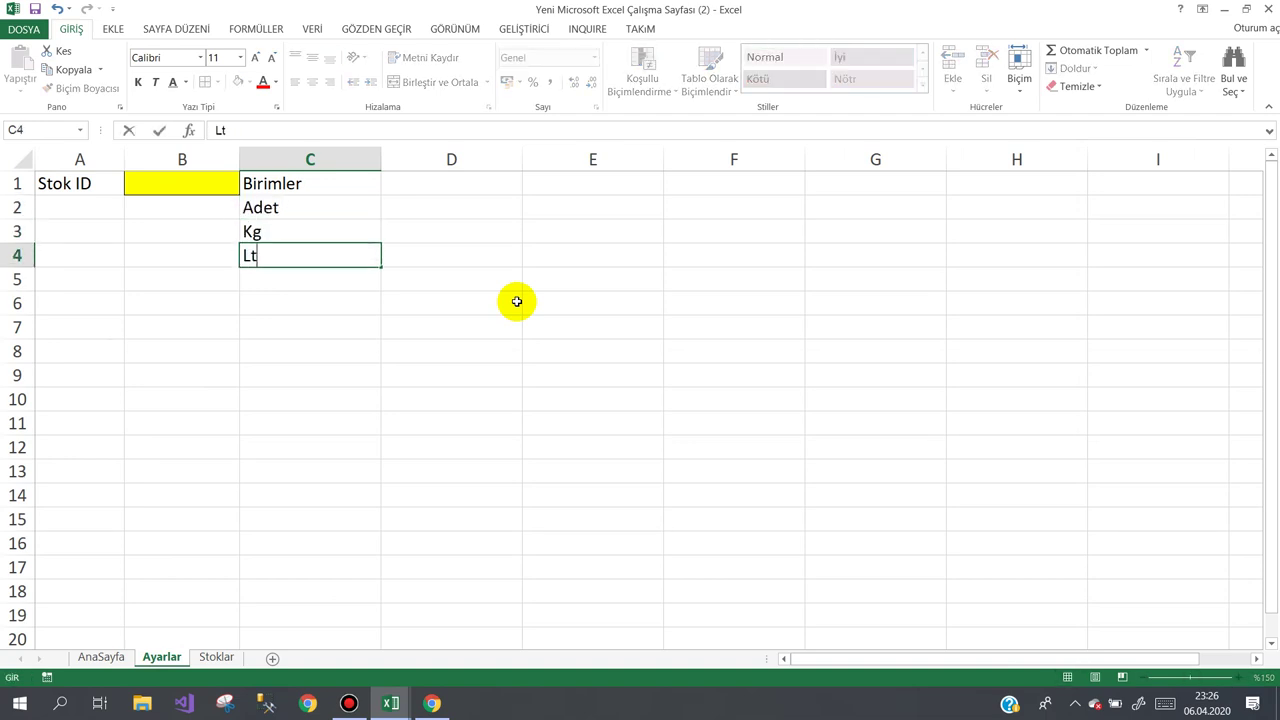
pyautogui.press('Return')
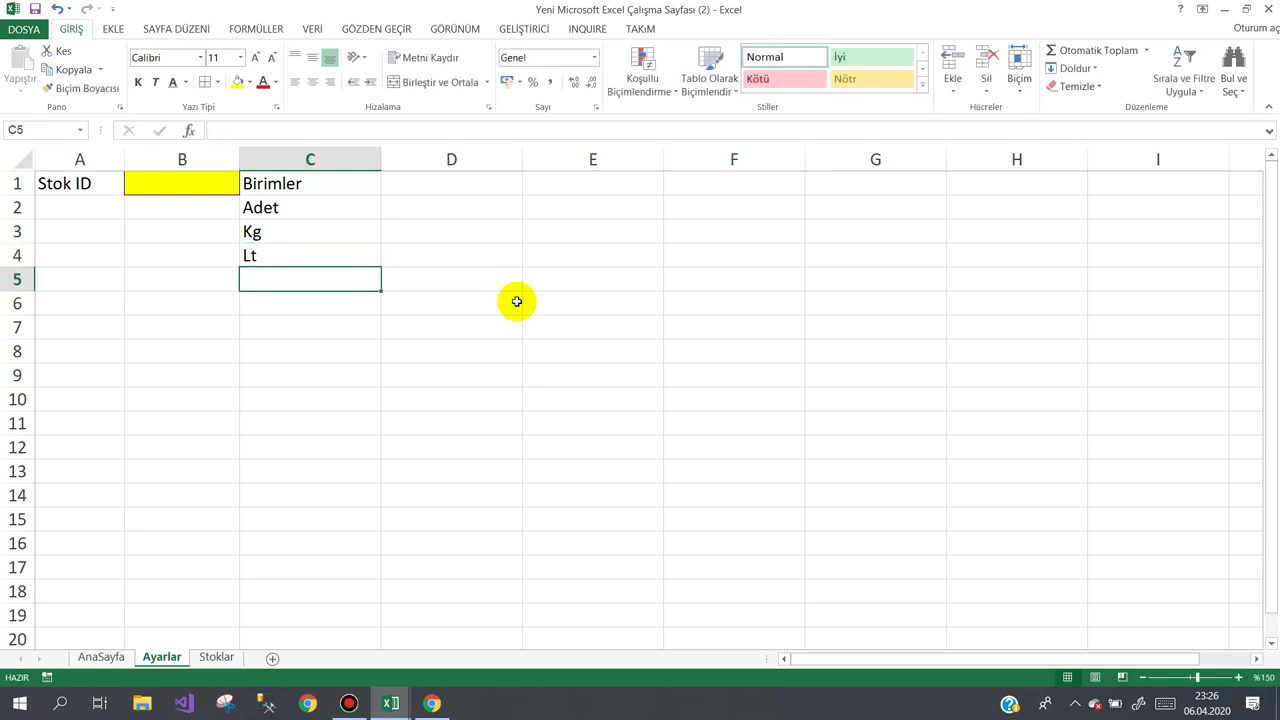
pyautogui.write('Mt')
pyautogui.press('Return')
# Step: Add M2, M3, Paket, Kutu, Koli and Teneke in C6:C11, then select D5
pyautogui.write('Mt')
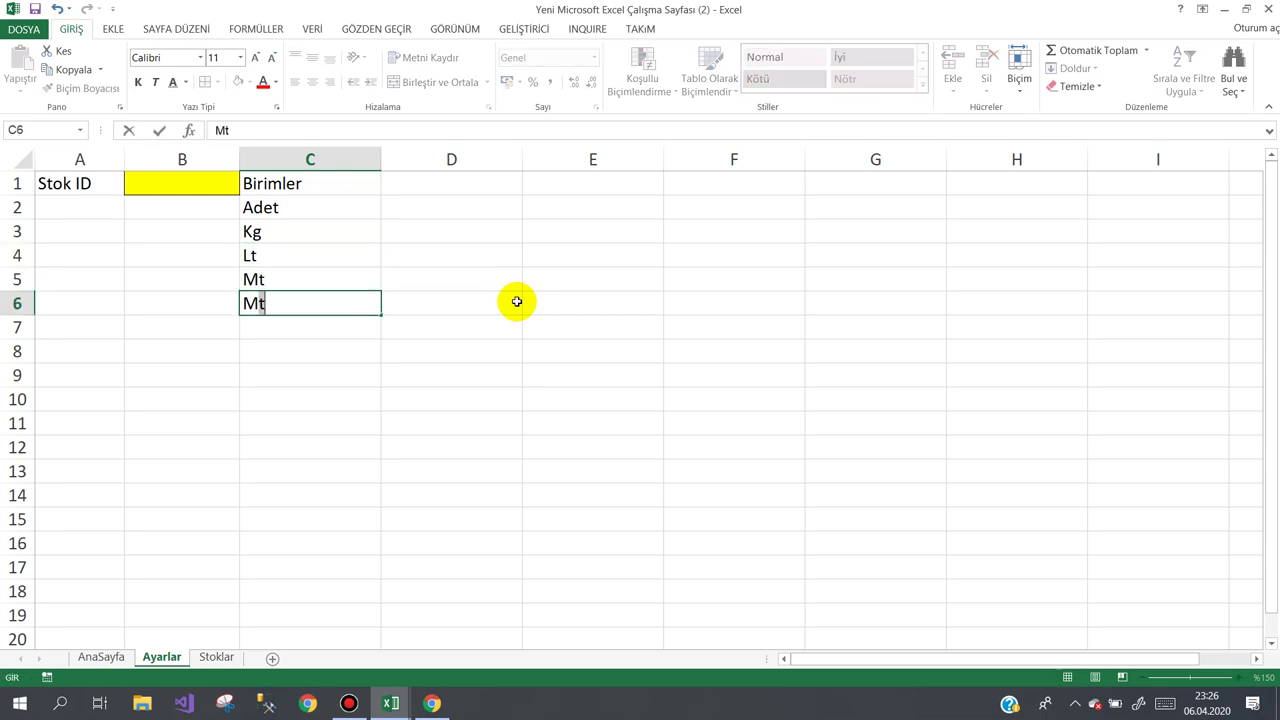
pyautogui.write('2')
pyautogui.press('Return')
pyautogui.write('M3')
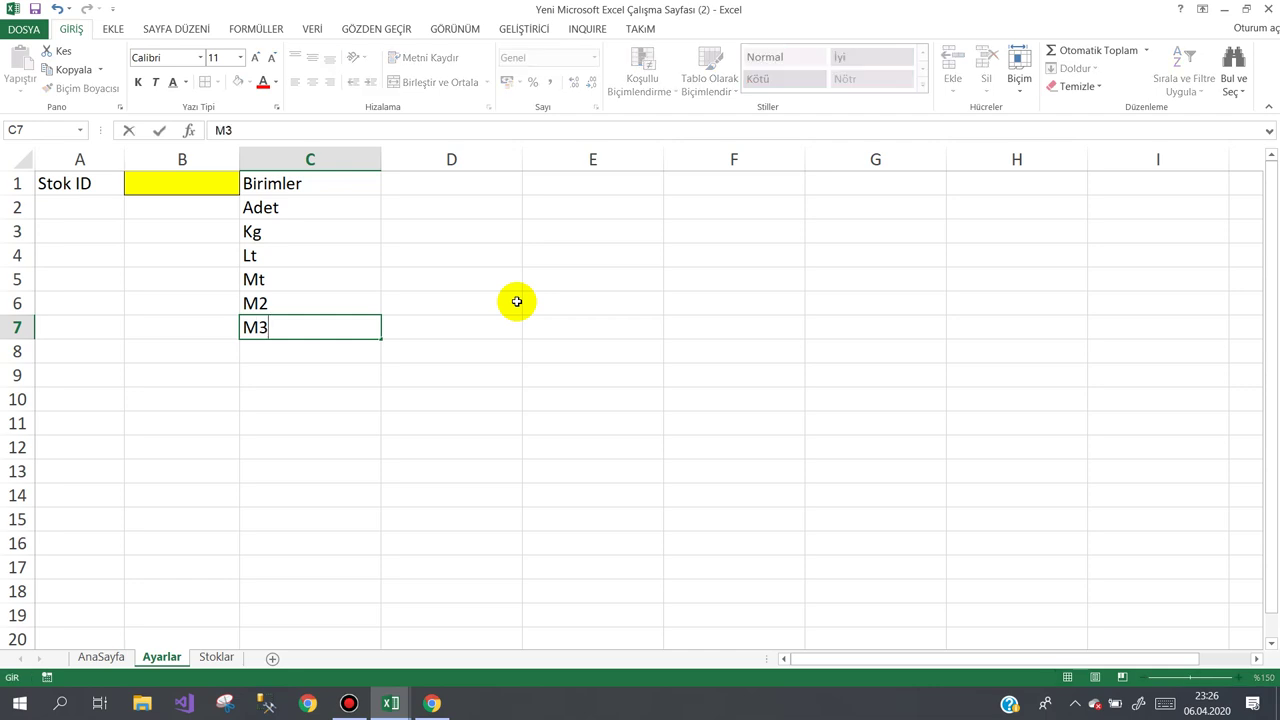
pyautogui.press('Return')
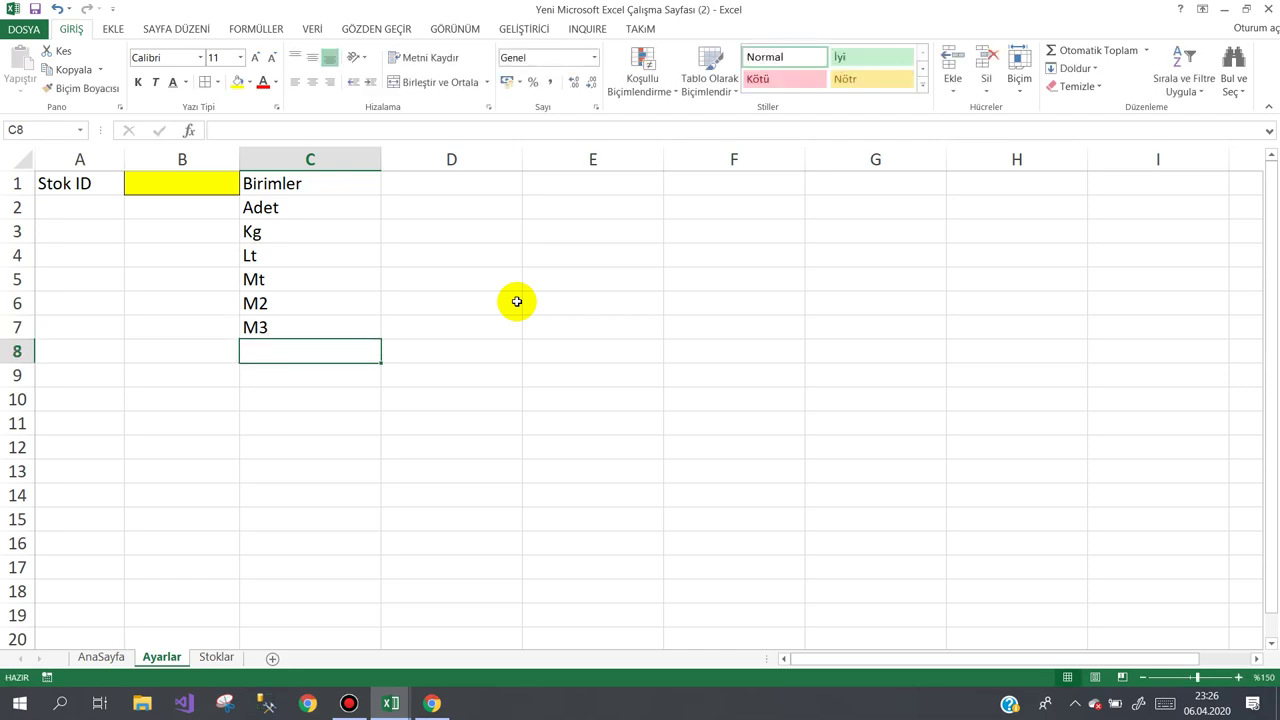
pyautogui.write('Pa')
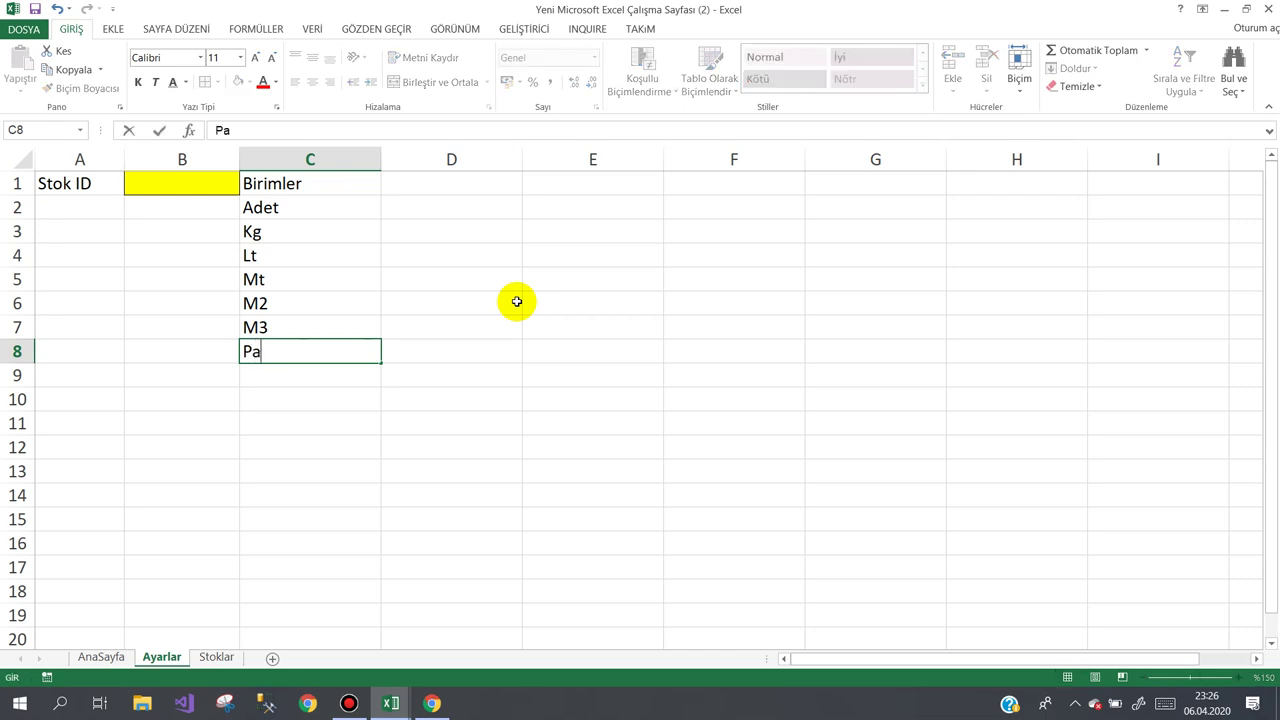
pyautogui.write('ket')
pyautogui.press('Return')
pyautogui.write('Kutu')
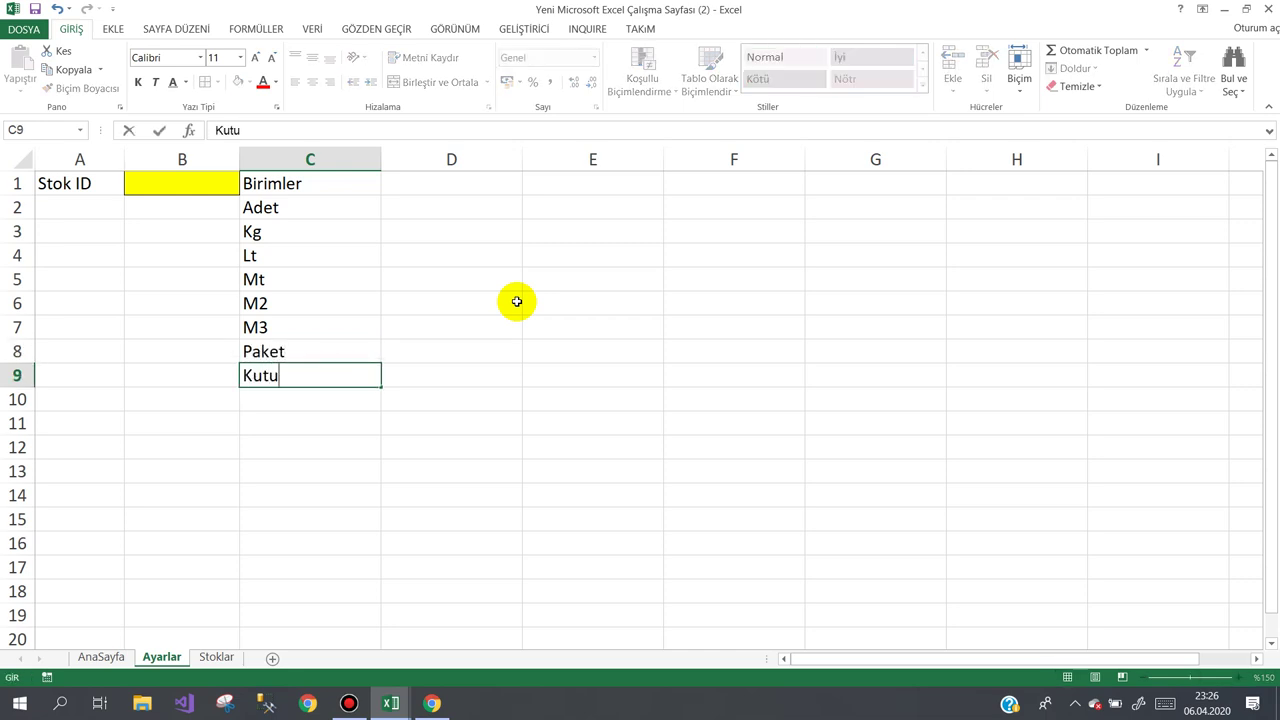
pyautogui.press('Return')
pyautogui.write('Koli')
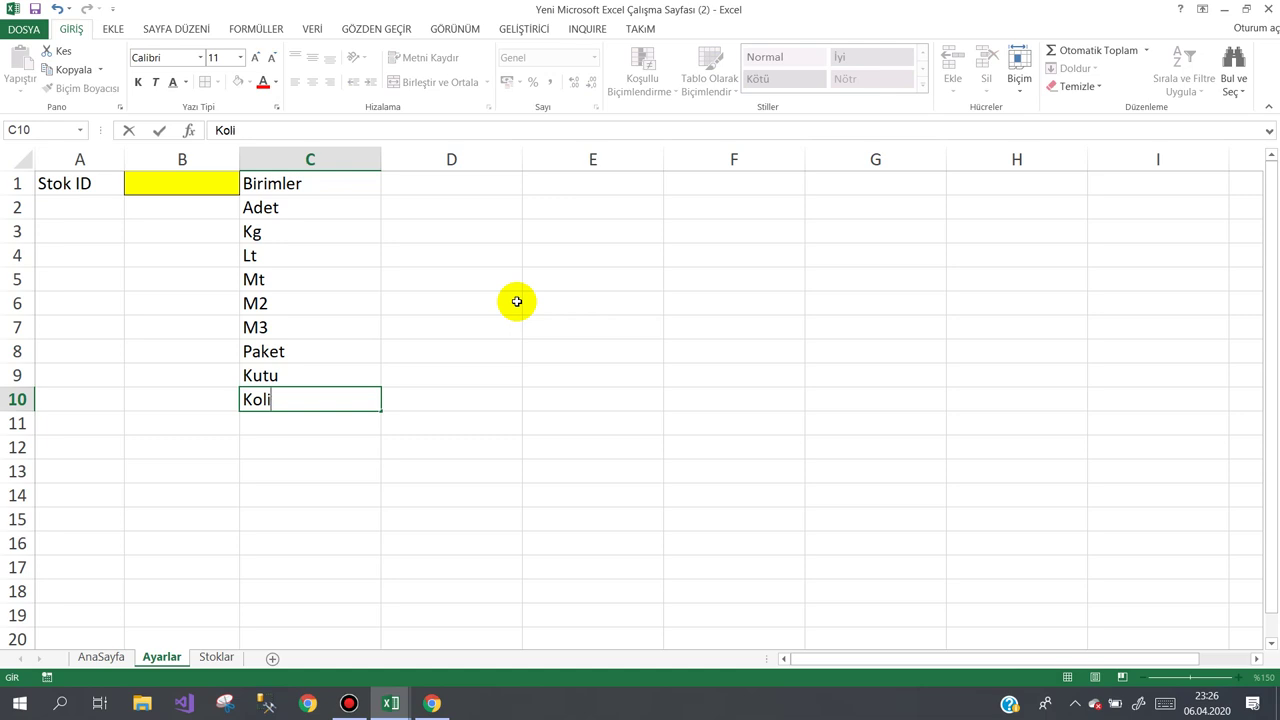
pyautogui.press('Return')
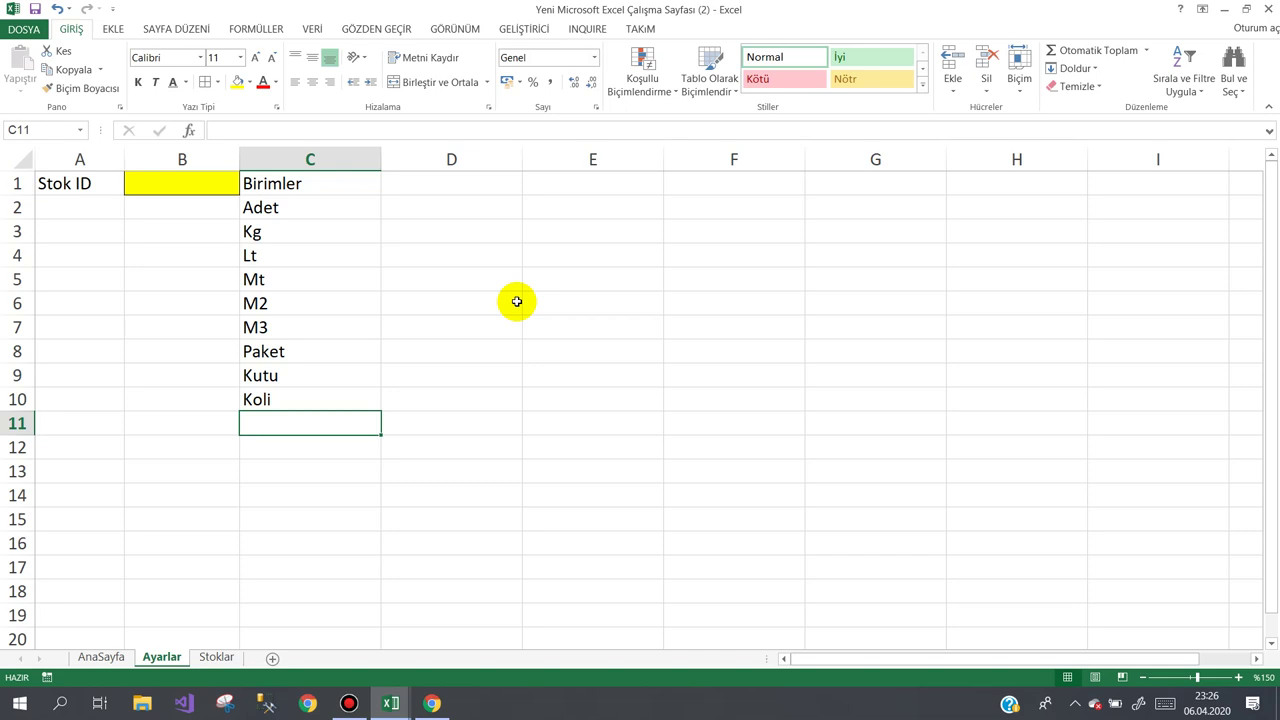
pyautogui.write('T')
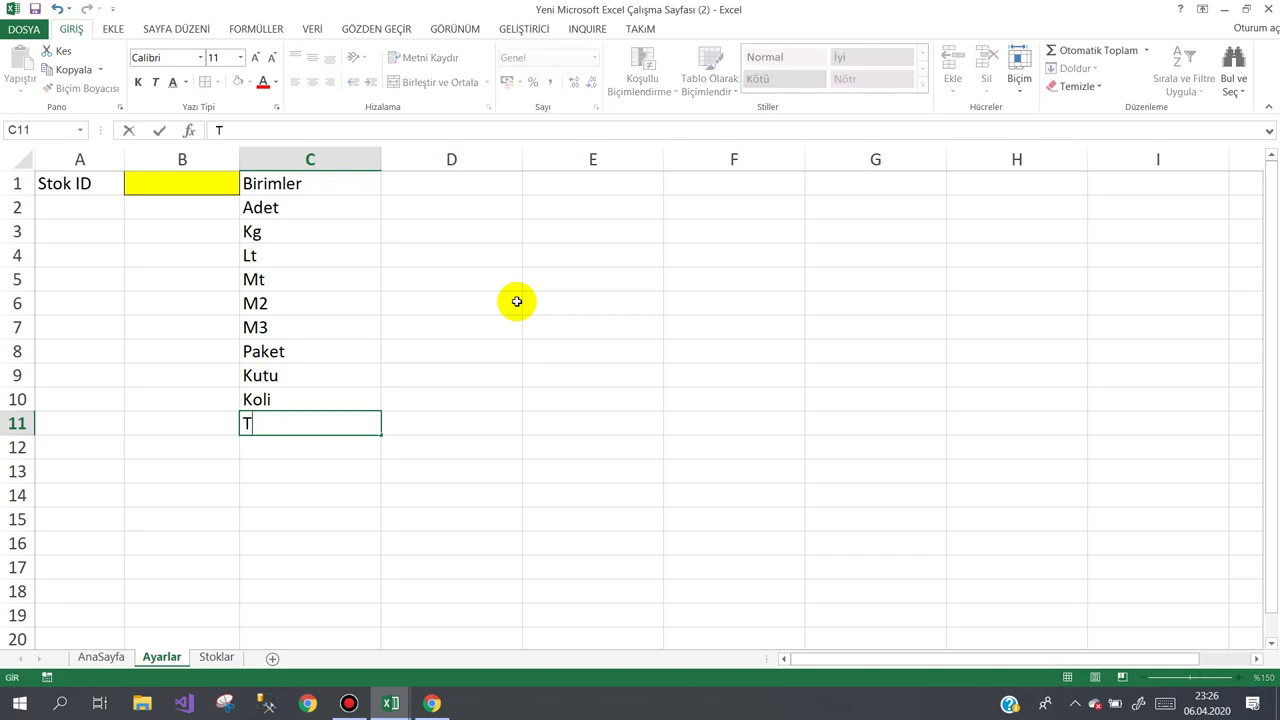
pyautogui.write('eneke')
pyautogui.press('Return')
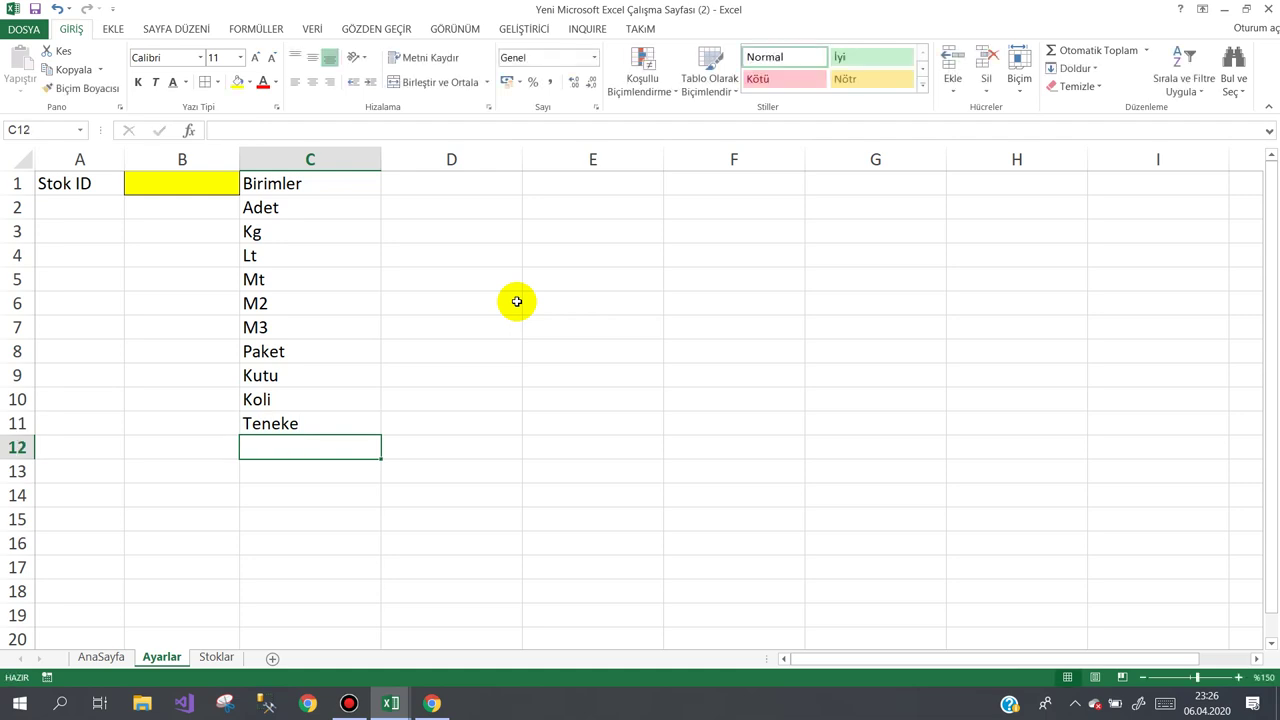
pyautogui.click(432, 283)
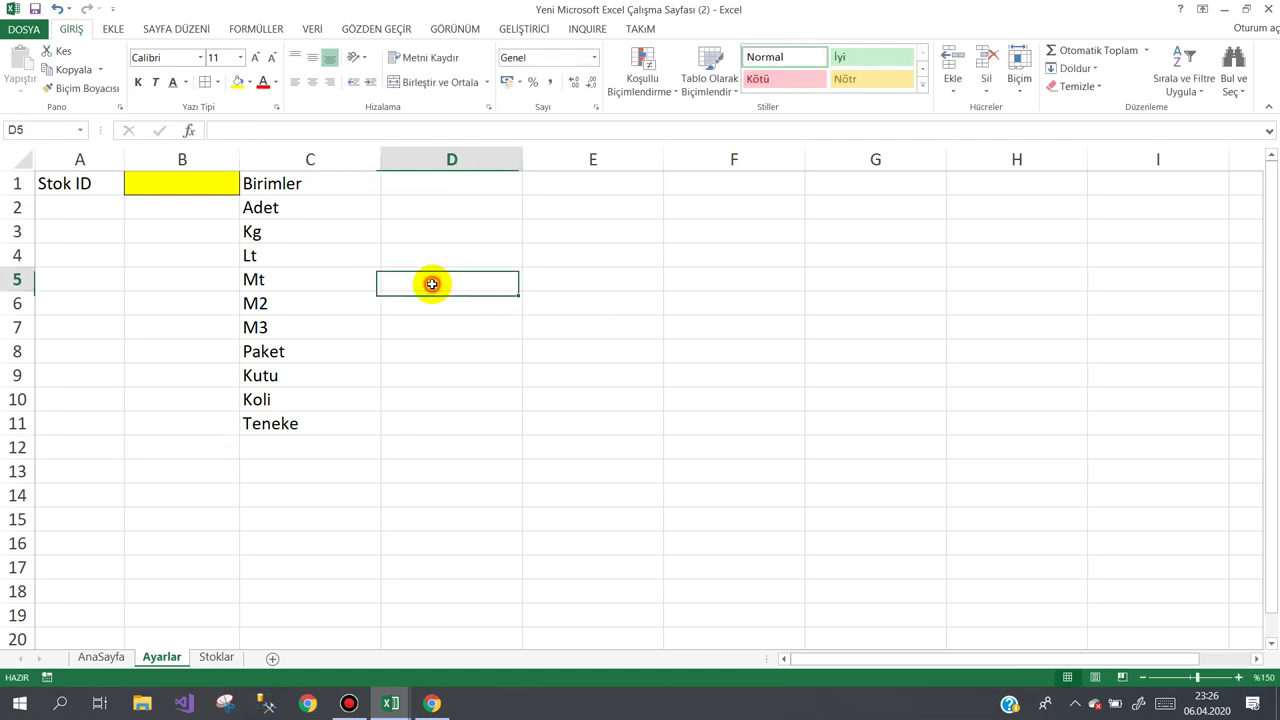
# Step: Insert a new UserForm in the VBA editor and enlarge it
pyautogui.click(396, 706)
pyautogui.click(459, 632)
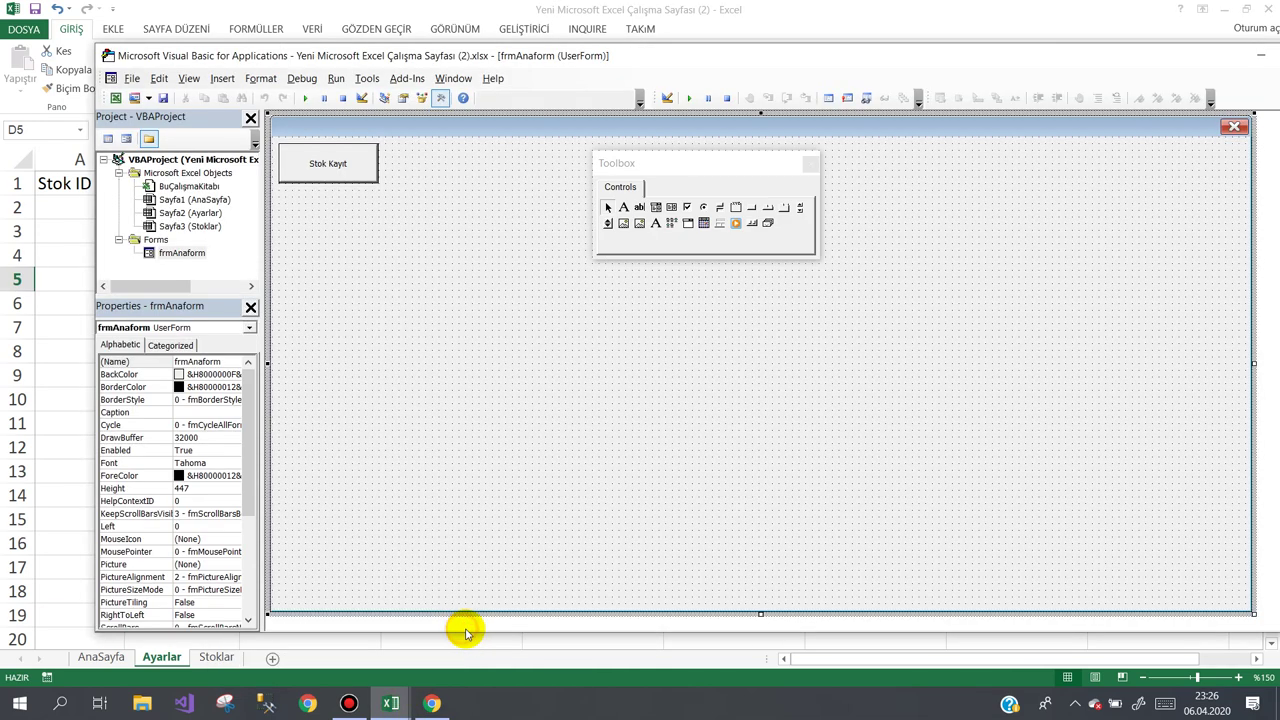
pyautogui.click(149, 97)
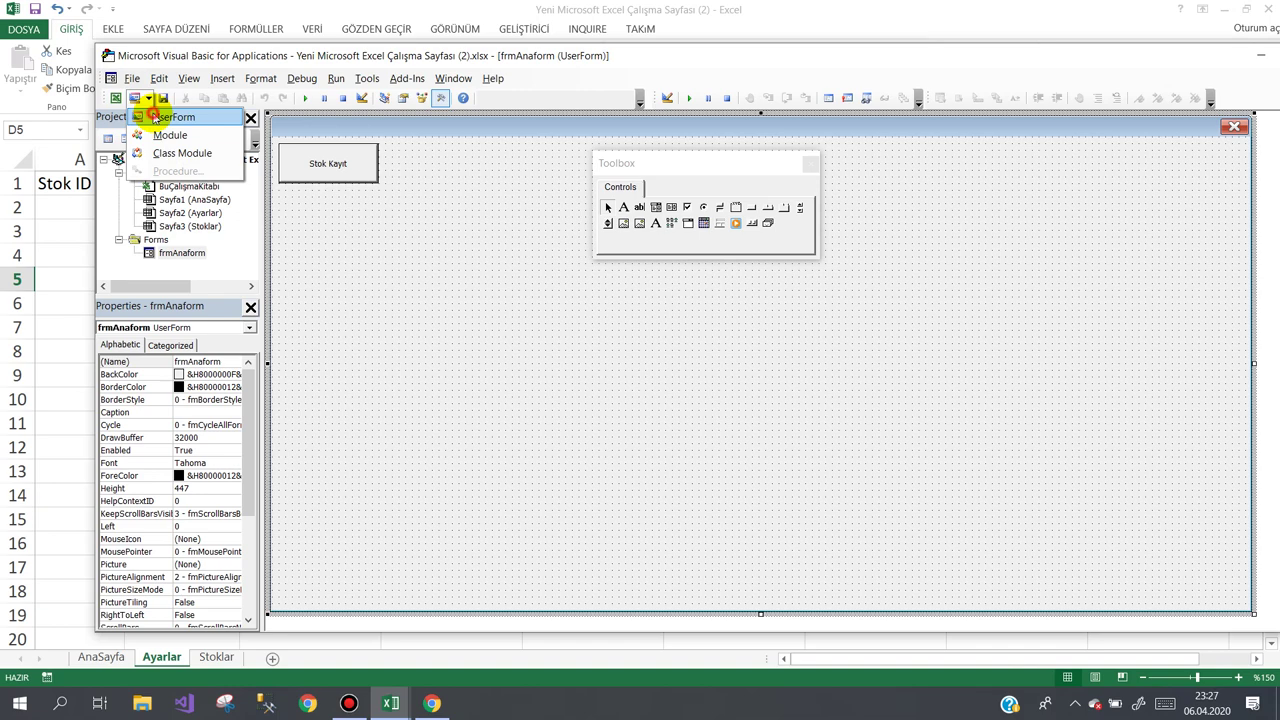
pyautogui.click(155, 117)
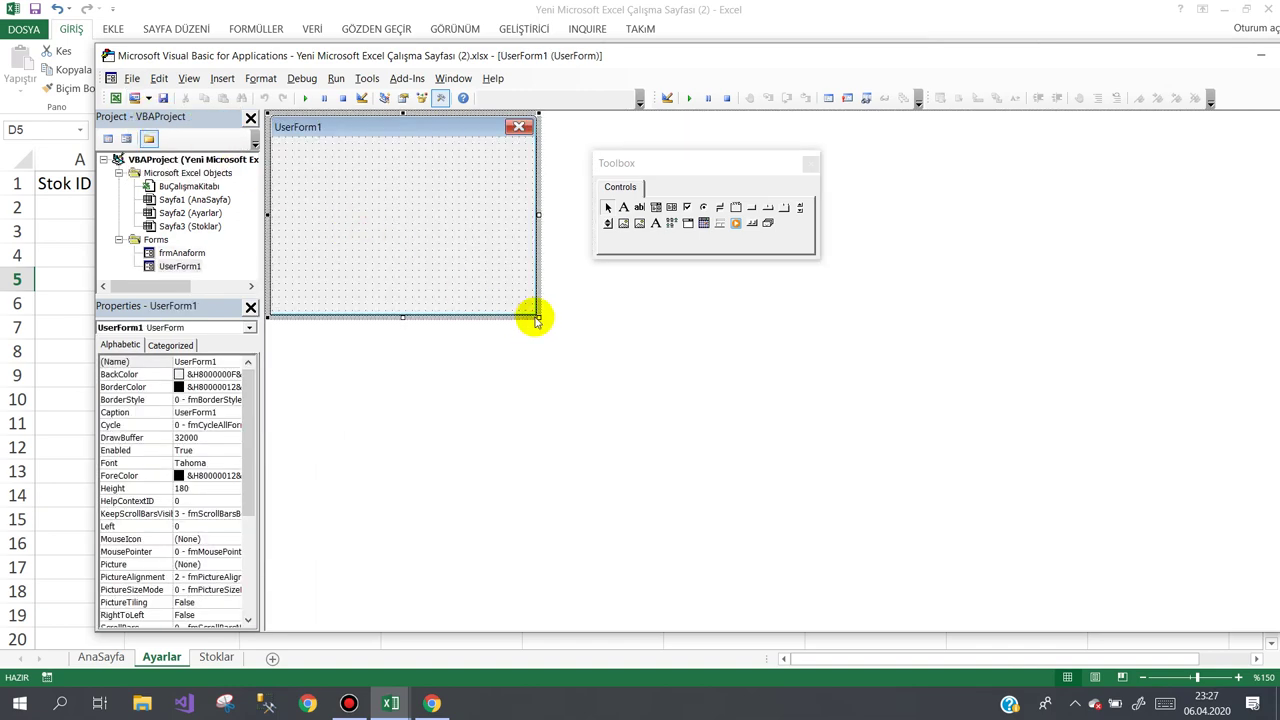
pyautogui.moveTo(537, 318); pyautogui.dragTo(683, 381)
pyautogui.click(660, 168)
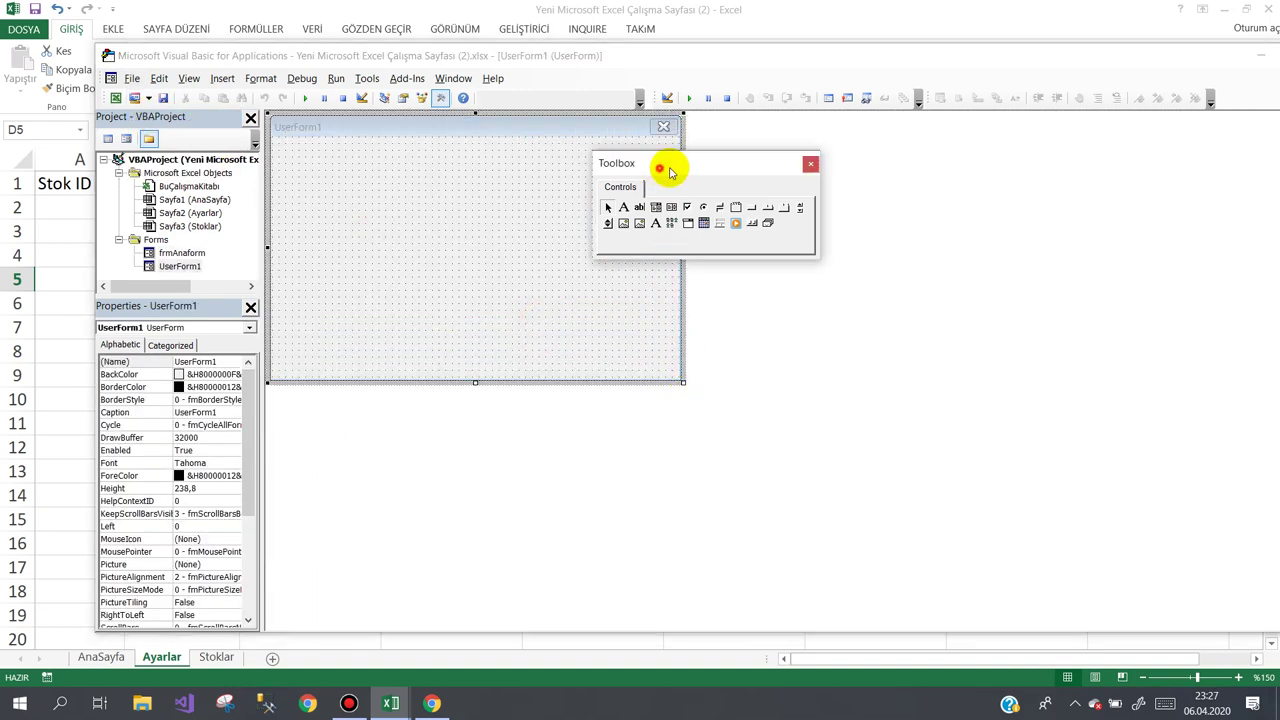
pyautogui.moveTo(670, 172); pyautogui.dragTo(880, 167)
pyautogui.click(474, 228)
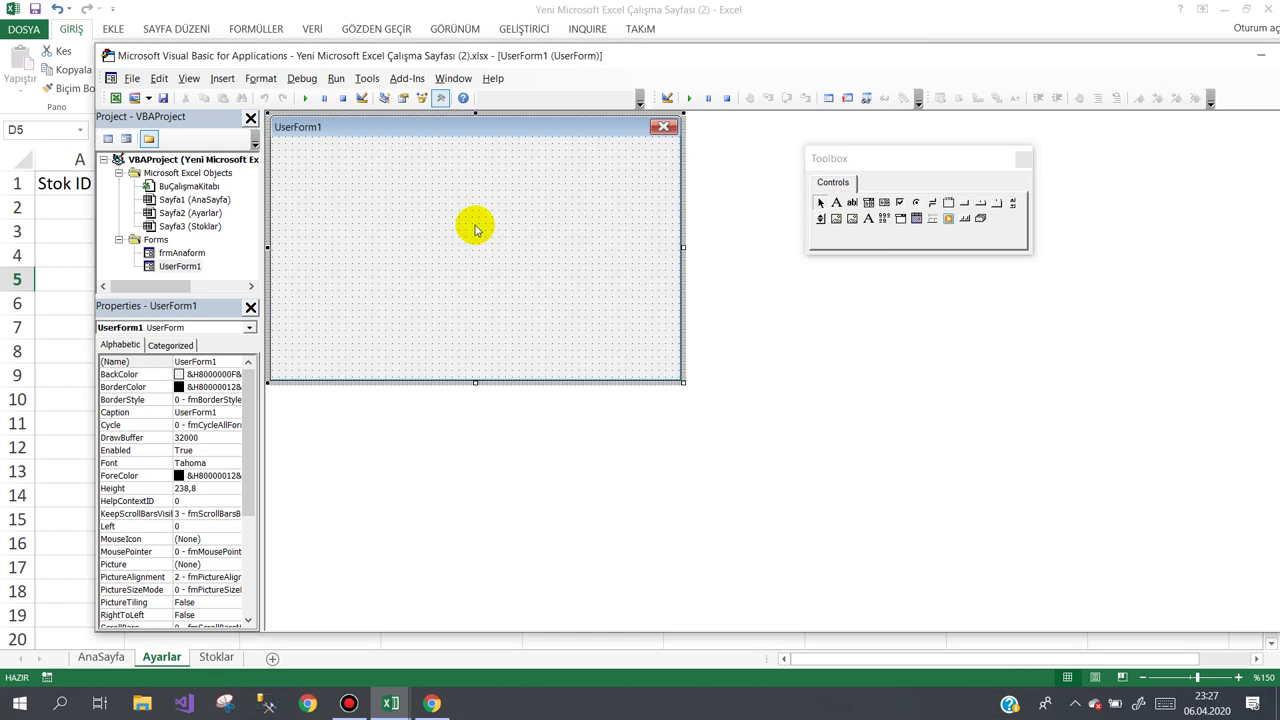
# Step: Rename the new form to frmStoklar in the Properties window
pyautogui.click(417, 222)
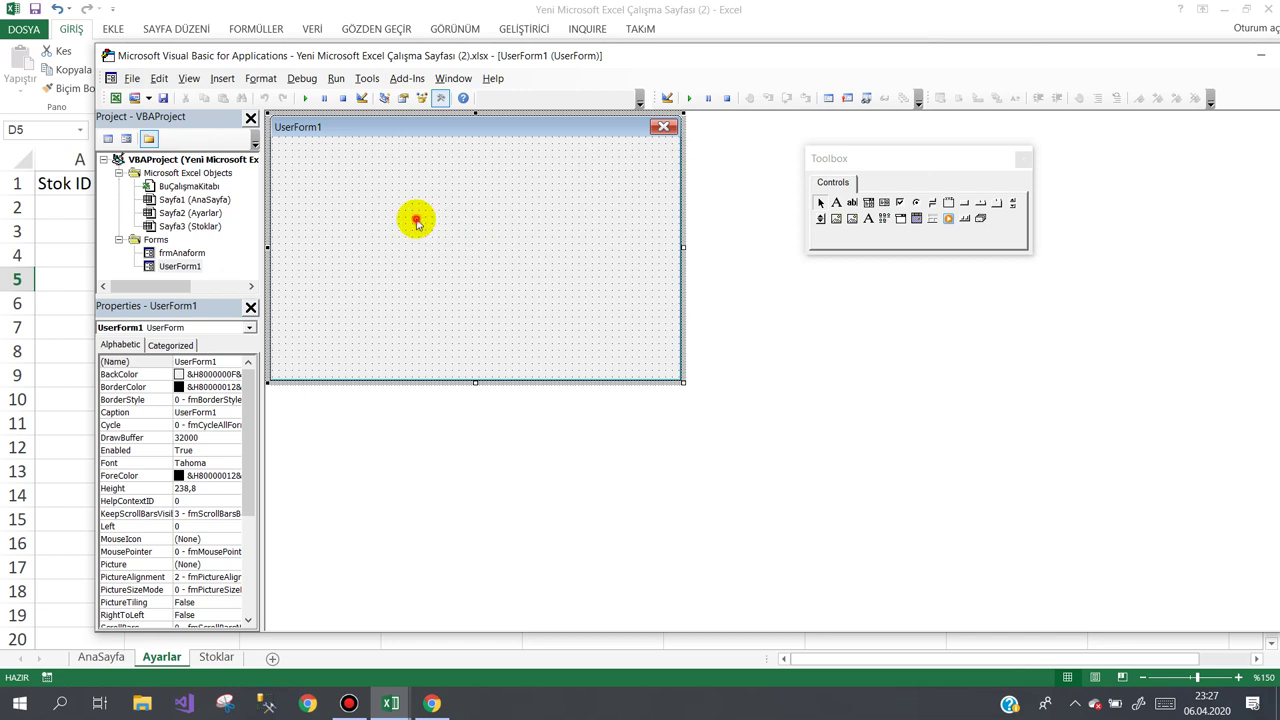
pyautogui.click(163, 411)
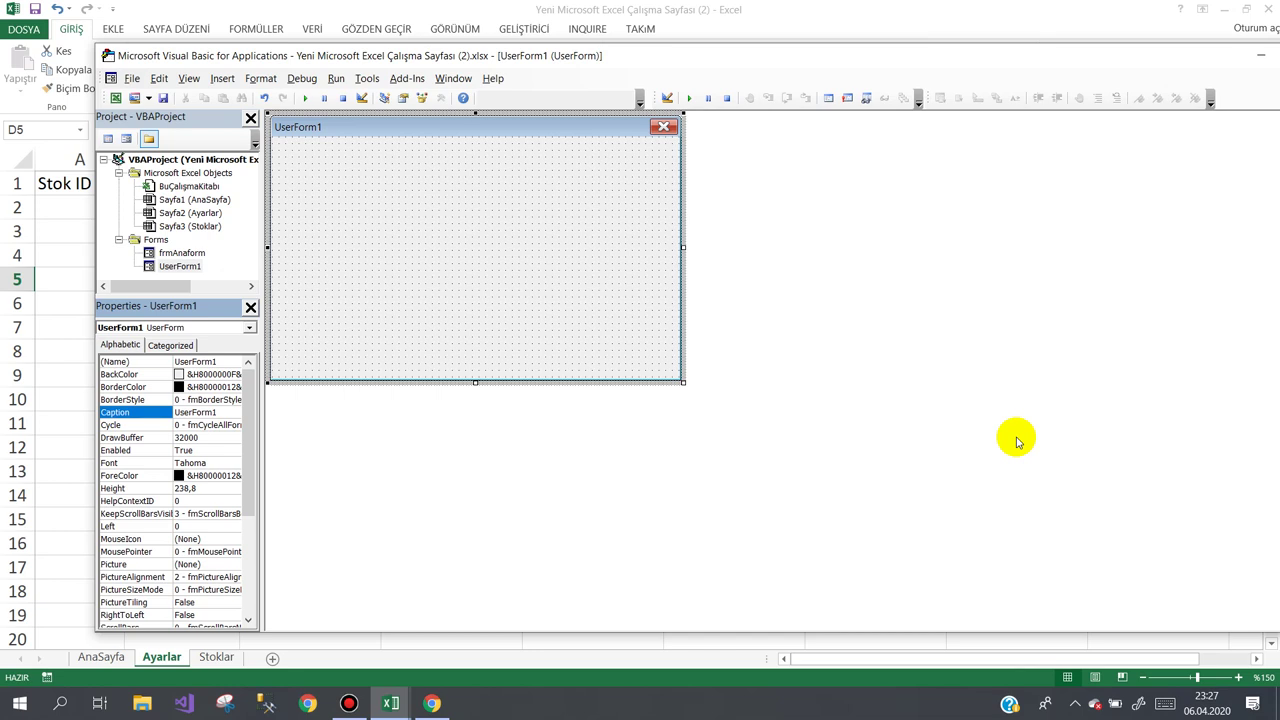
pyautogui.click(162, 361)
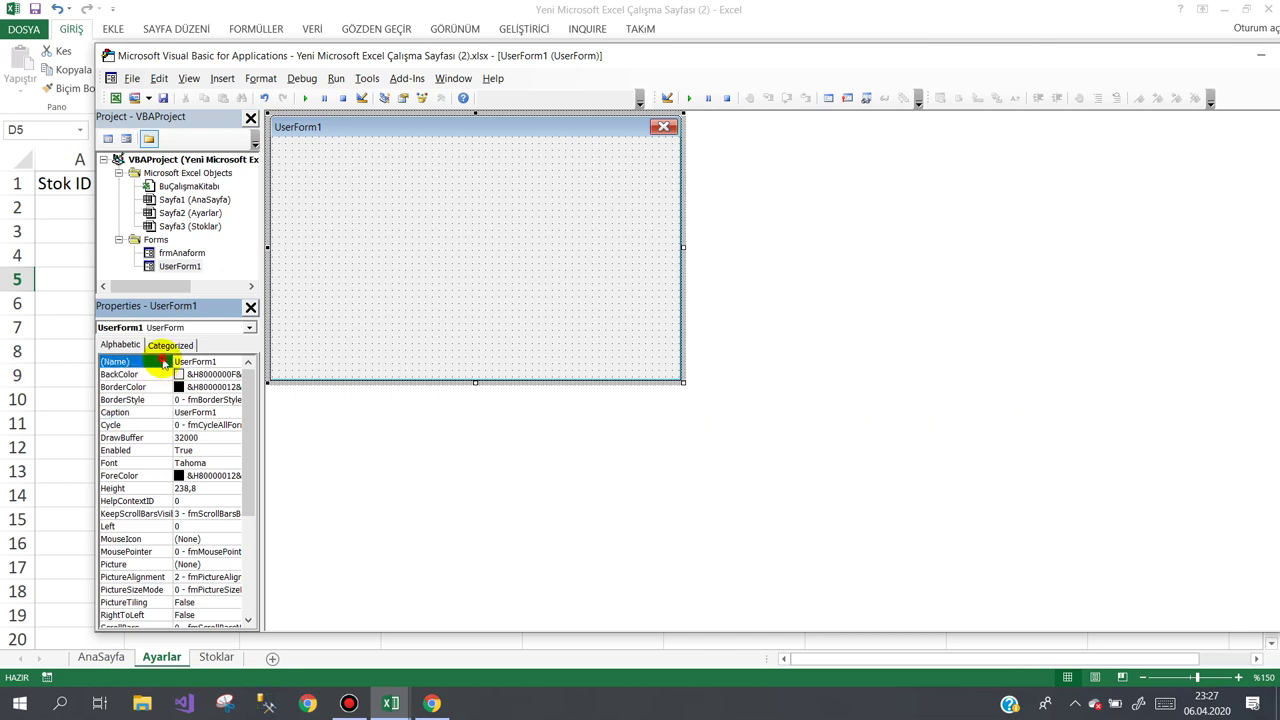
pyautogui.write('frmStoklar')
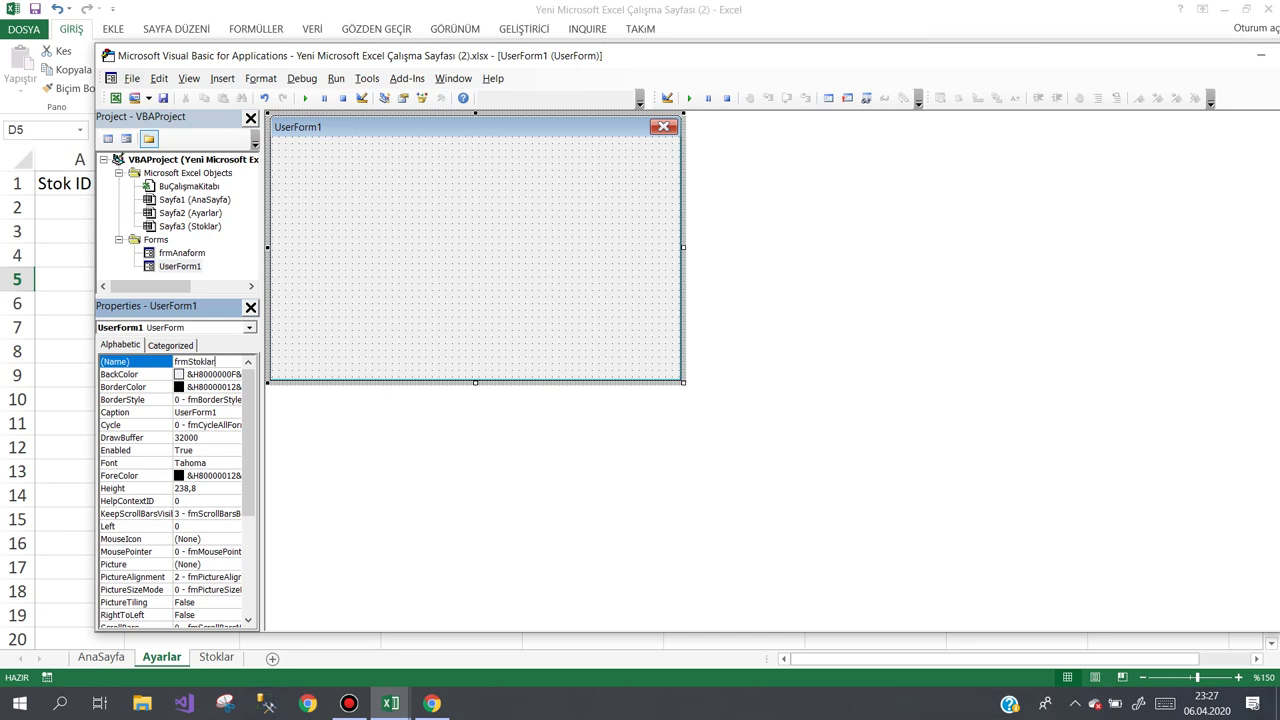
pyautogui.click(165, 362)
# Step: Set the form's Caption to 'Stok Kayıt Formu'
pyautogui.click(343, 240)
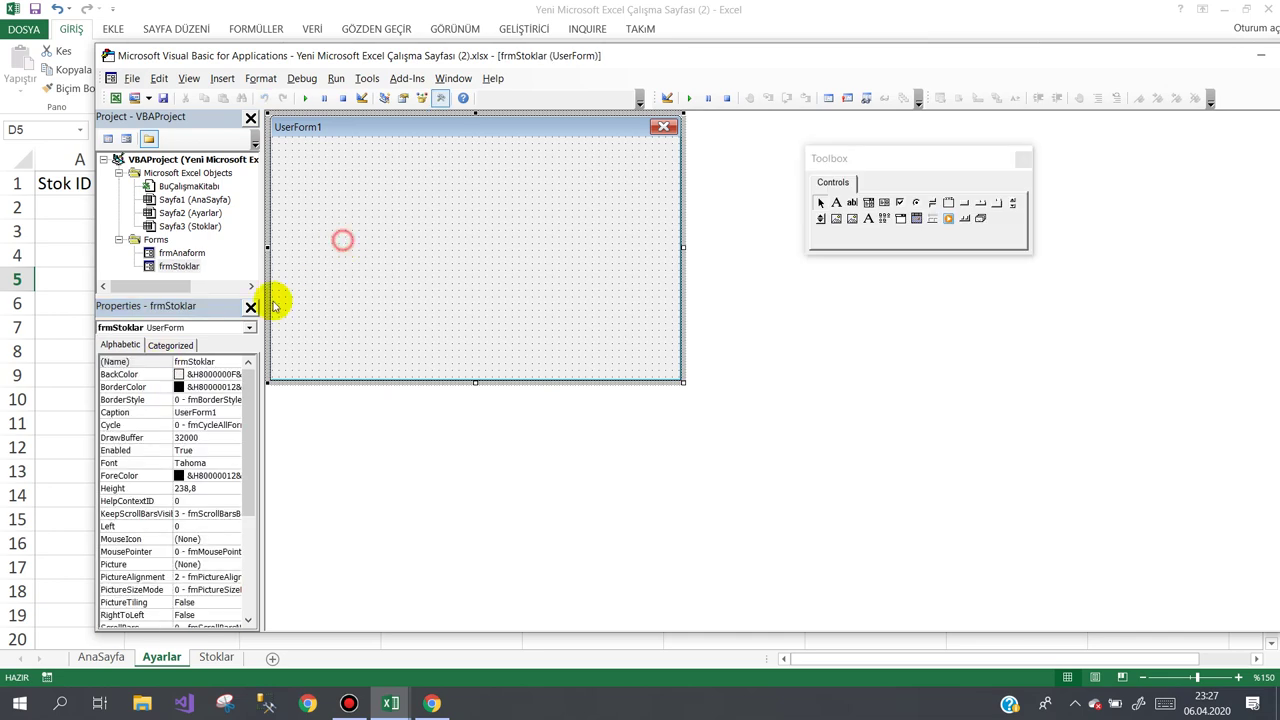
pyautogui.click(162, 401)
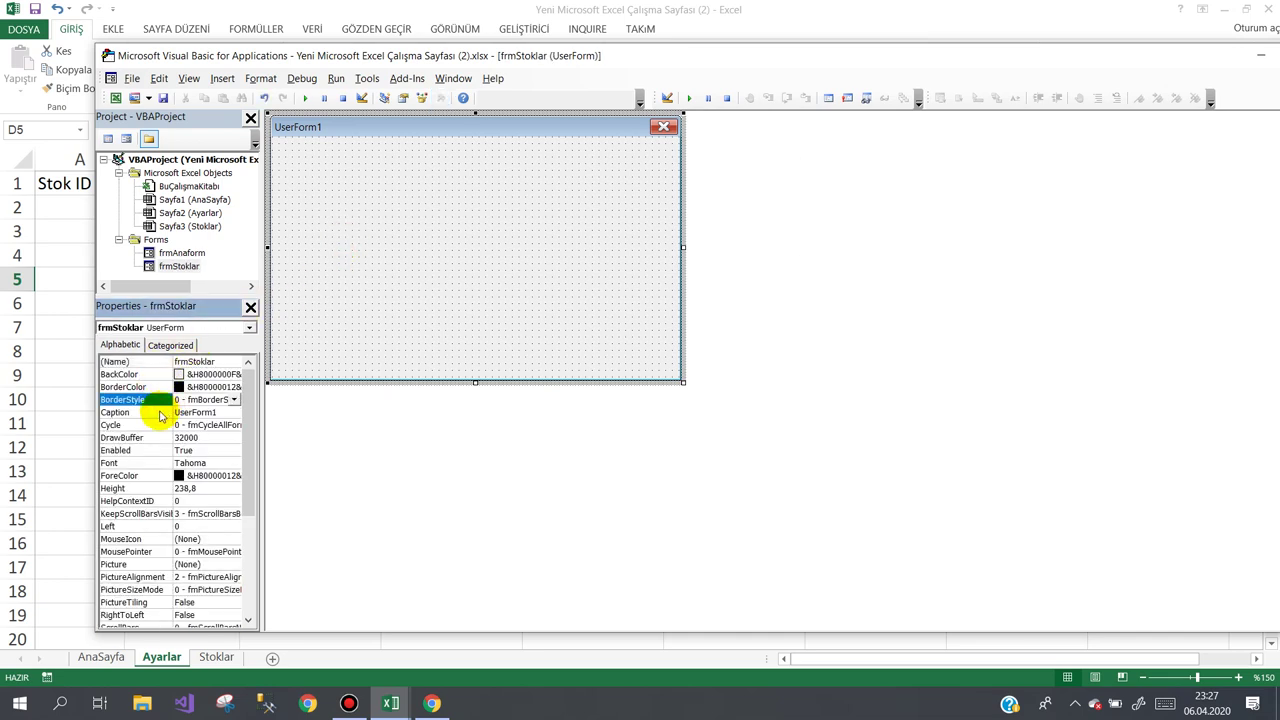
pyautogui.click(161, 413)
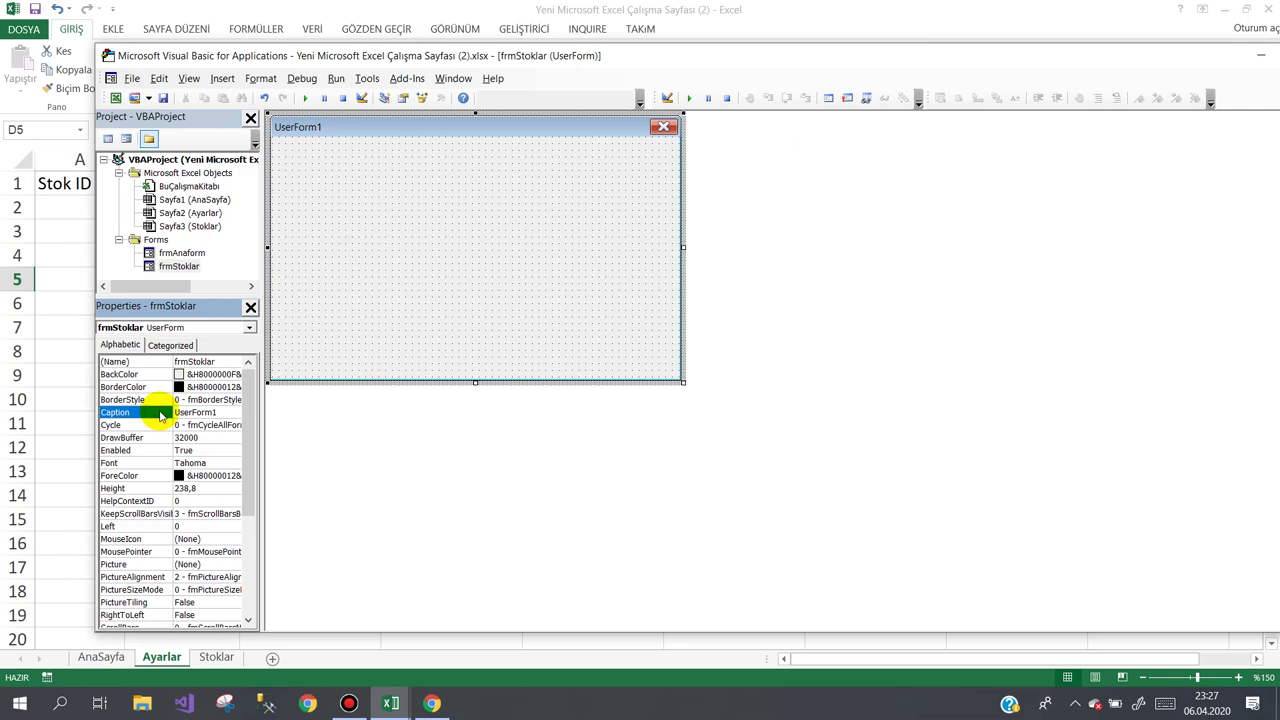
pyautogui.write('Stok')
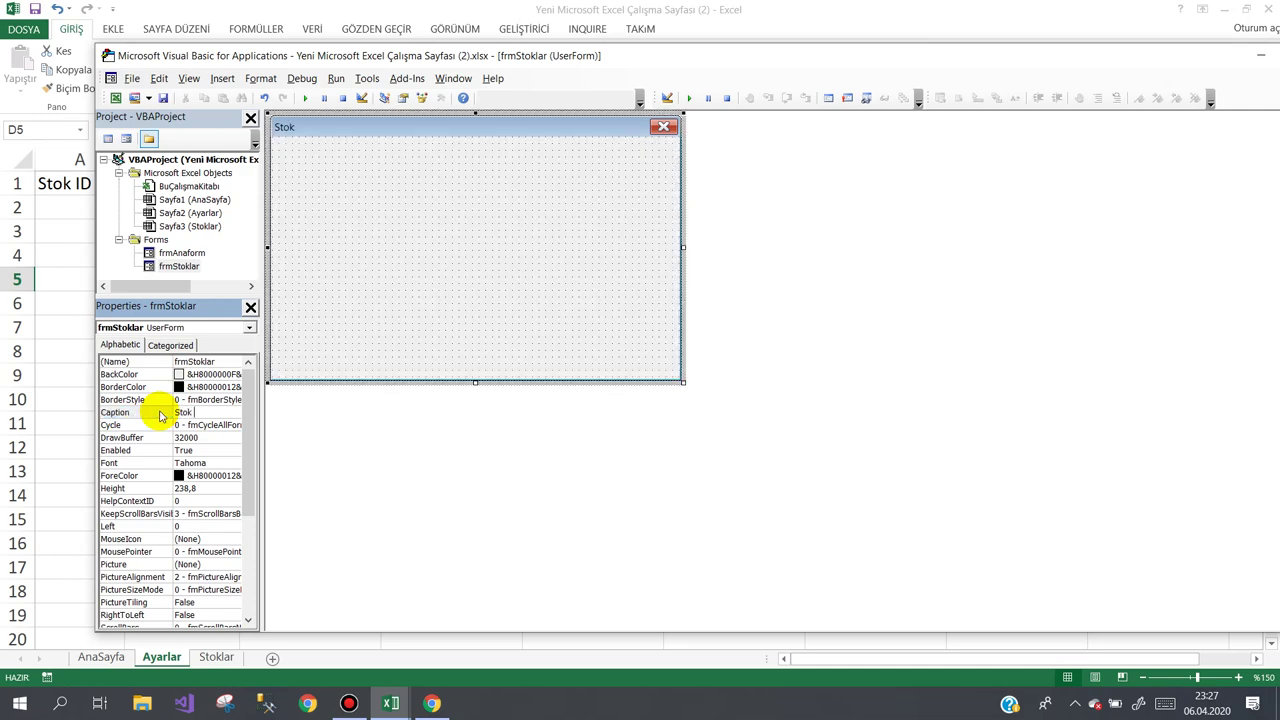
pyautogui.write(' Kayıt Form')
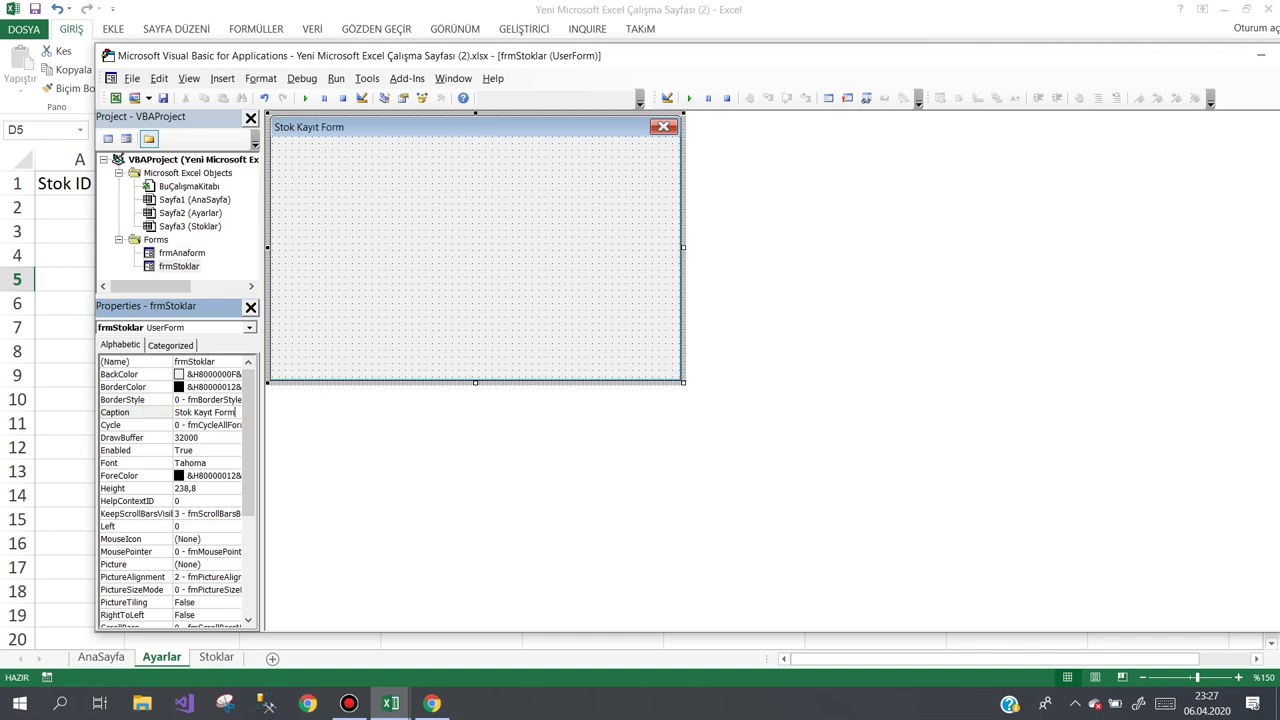
pyautogui.write('u')
pyautogui.click(348, 255)
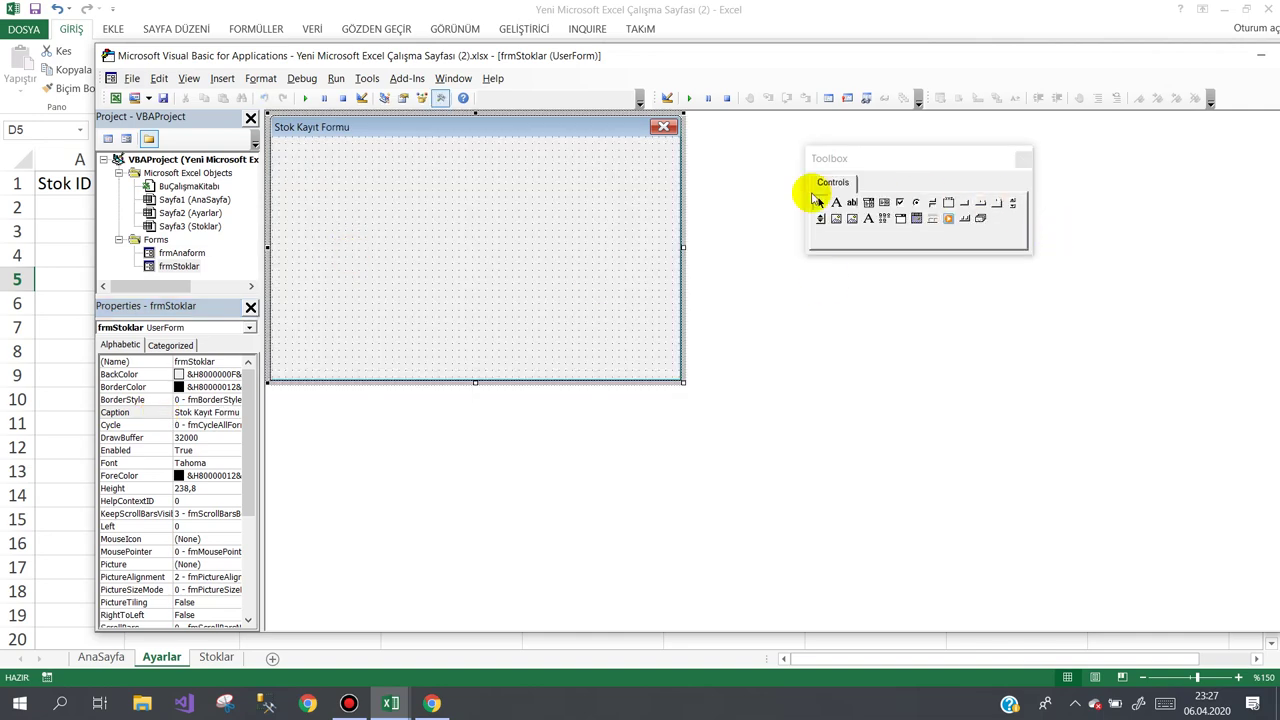
# Step: Add a 'Stok Id' label with a text box beside it on frmStoklar
pyautogui.click(836, 202)
pyautogui.click(283, 160)
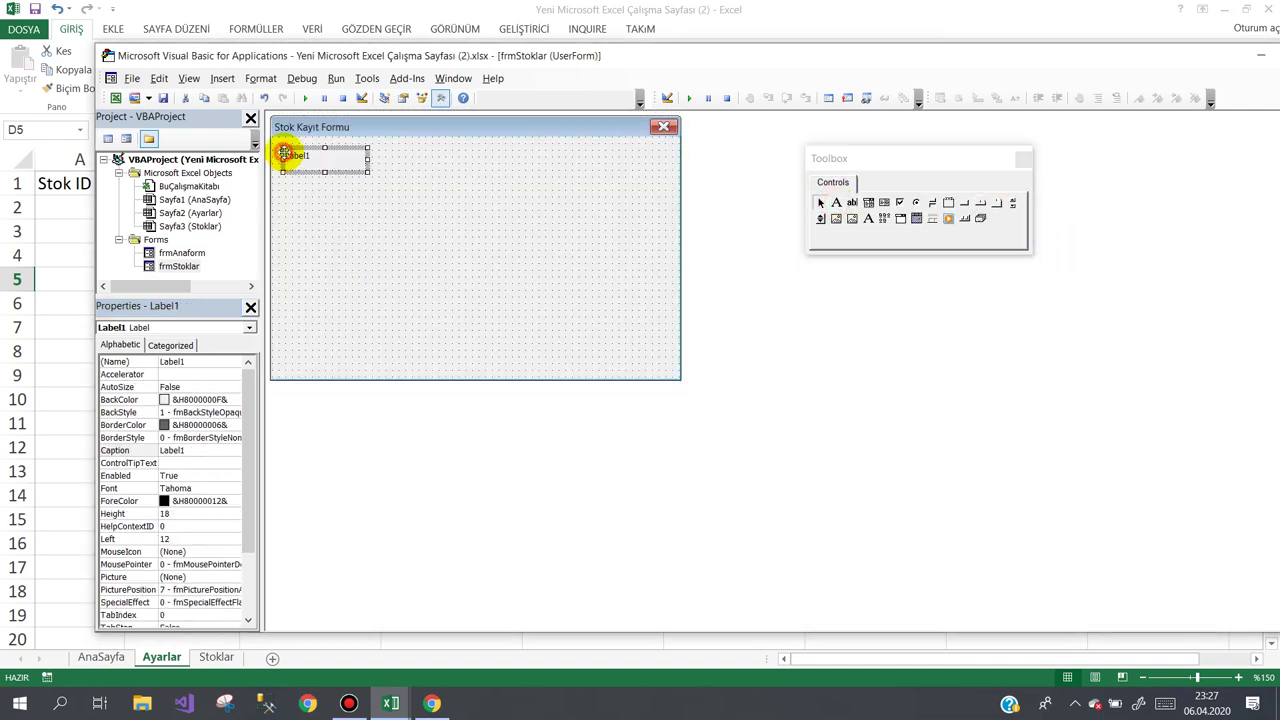
pyautogui.click(285, 160)
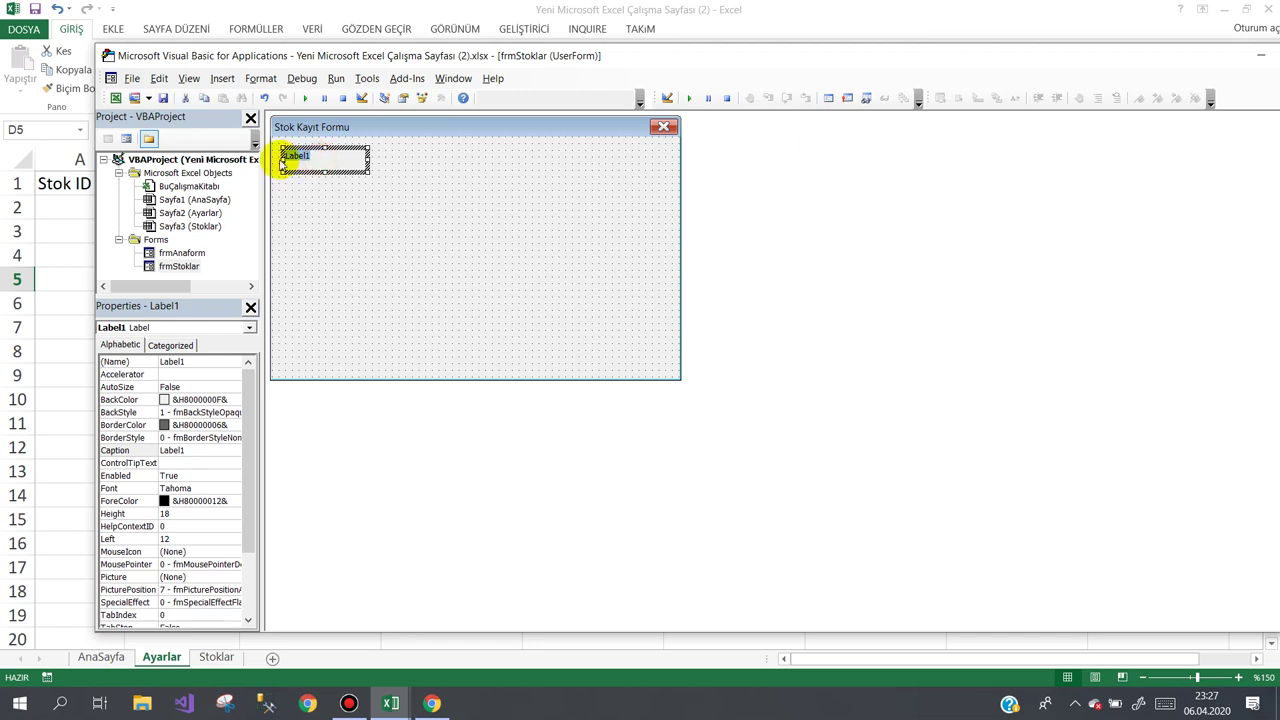
pyautogui.write('Stok Id')
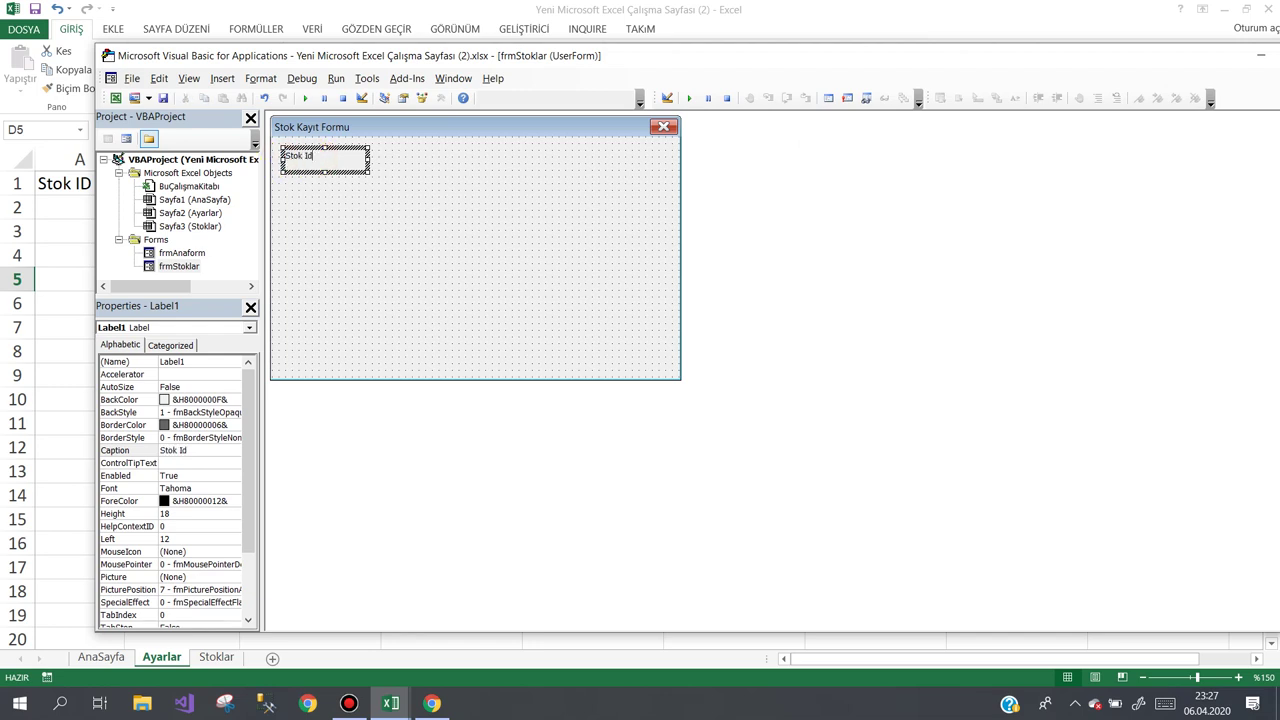
pyautogui.click(354, 196)
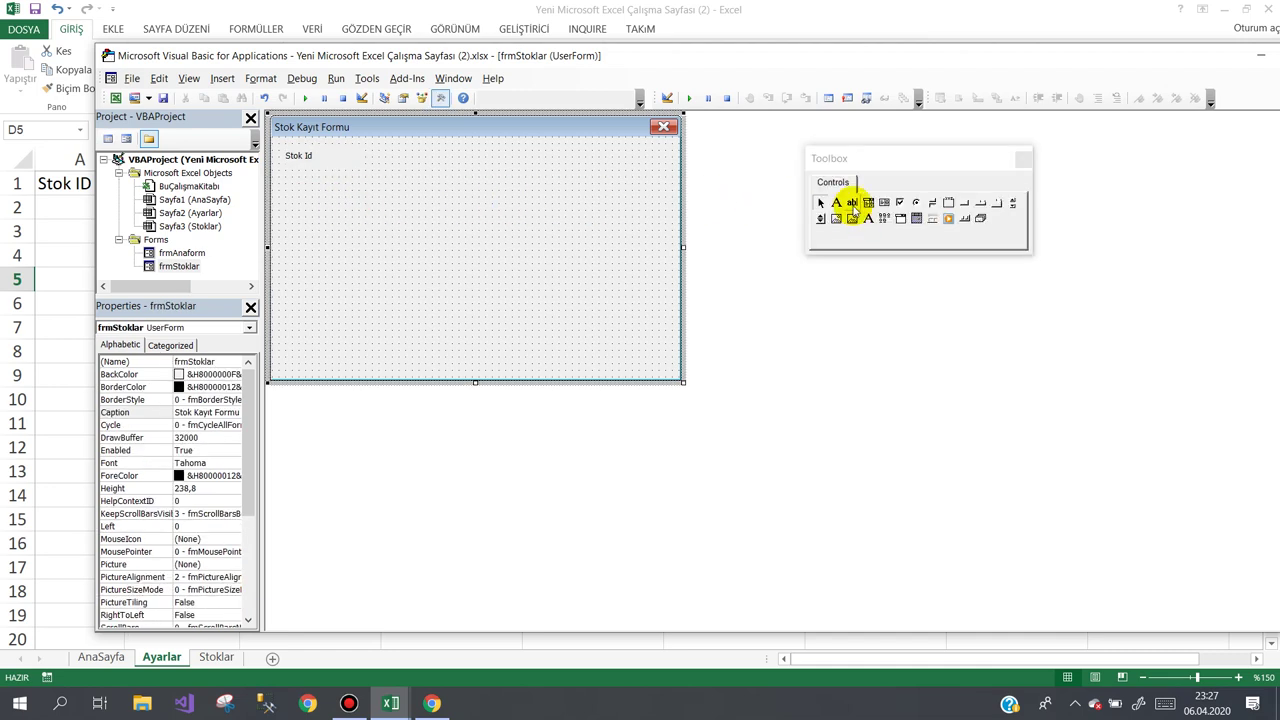
pyautogui.click(852, 202)
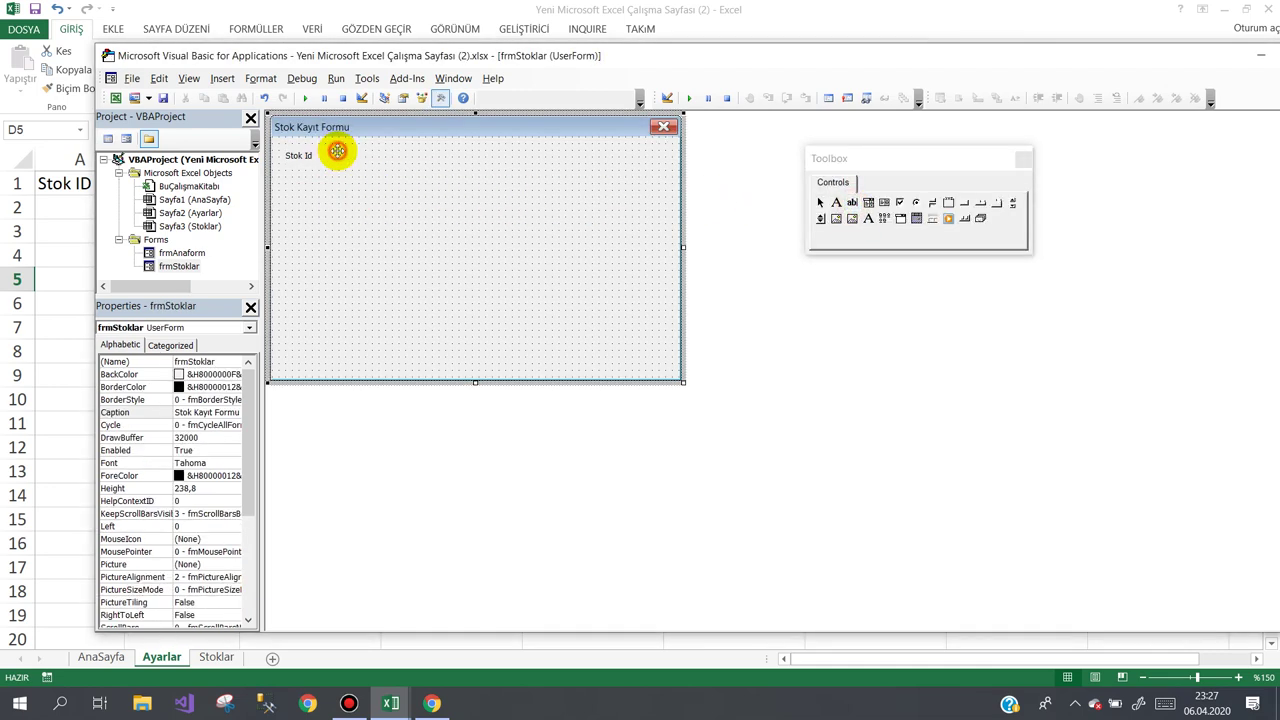
pyautogui.moveTo(336, 148); pyautogui.dragTo(420, 172)
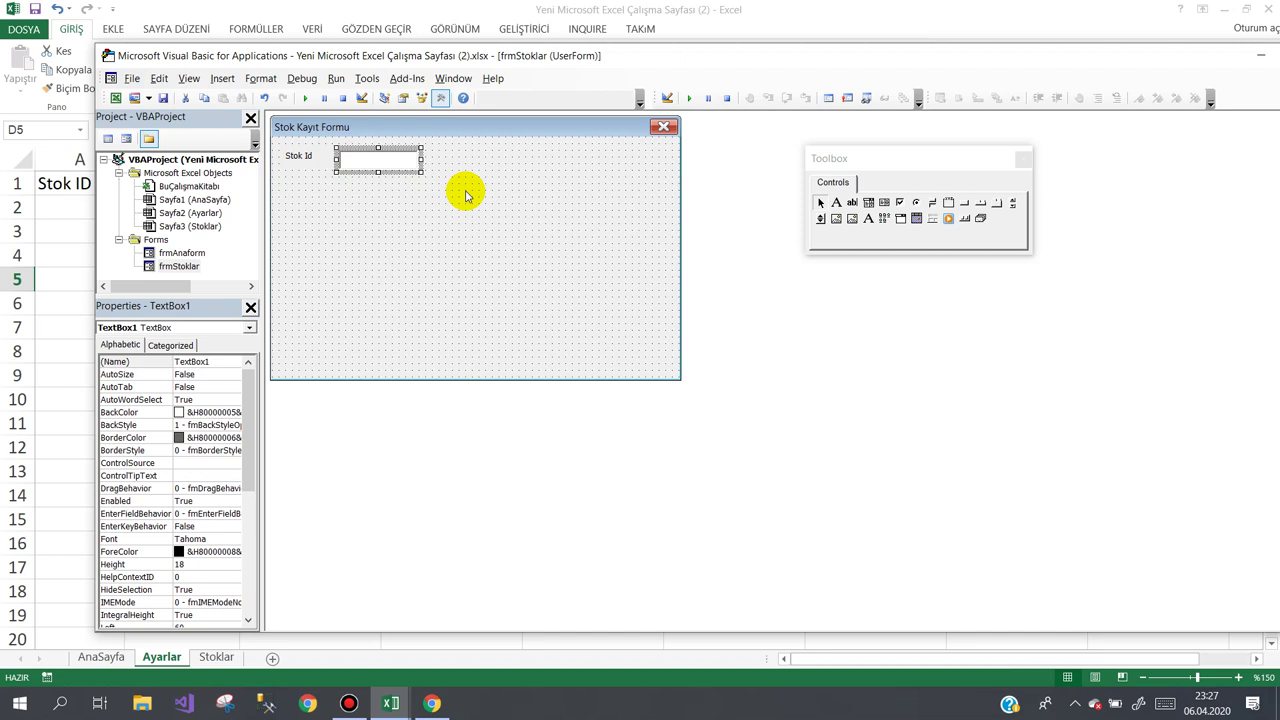
# Step: Copy the Stok Id label-and-box pair below and drag the editor window aside
pyautogui.keyDown('ctrl'); pyautogui.click(295, 155); pyautogui.keyUp('ctrl')
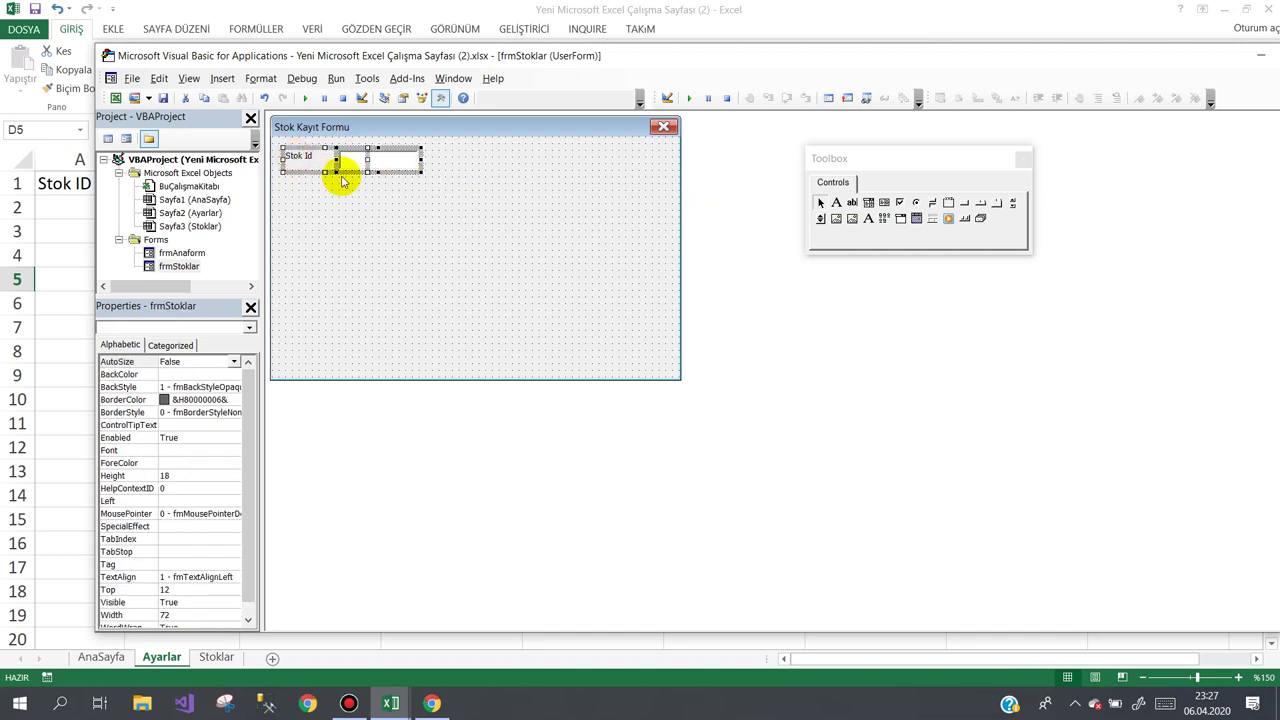
pyautogui.moveTo(352, 172); pyautogui.dragTo(351, 198)
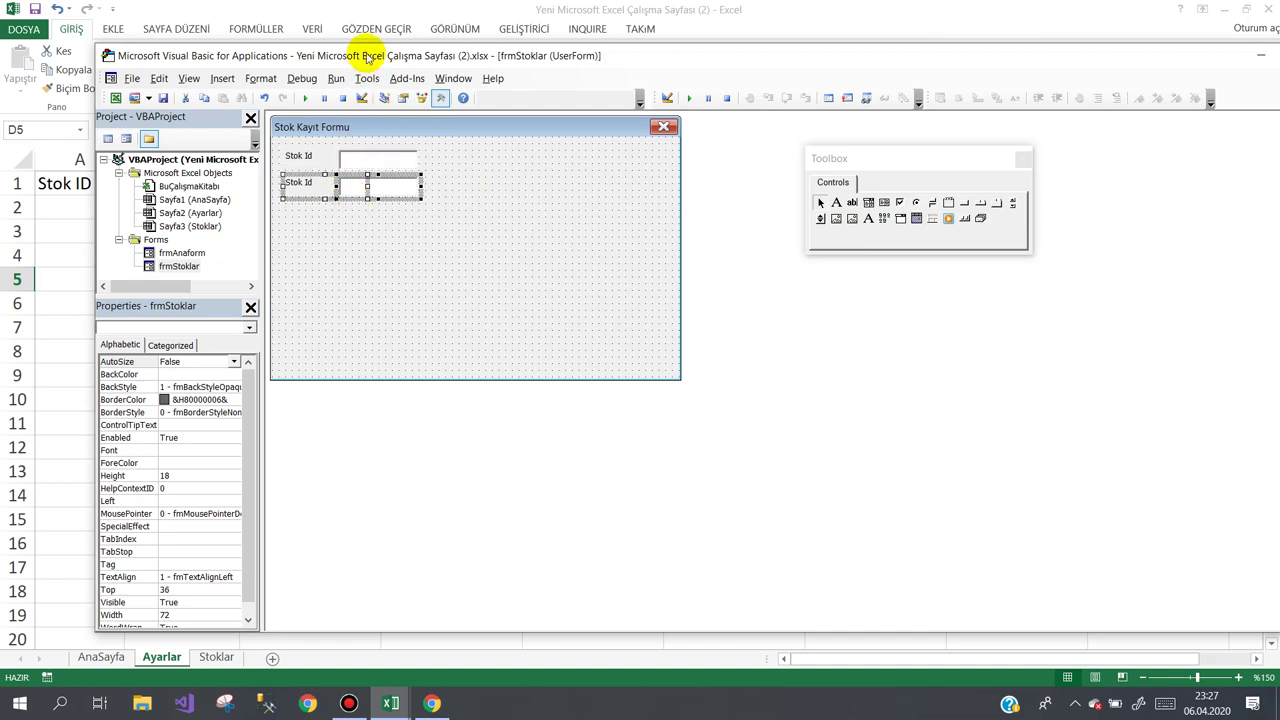
pyautogui.moveTo(367, 55); pyautogui.dragTo(652, 65)
# Step: Duplicate the label-and-box rows further down to make five field rows
pyautogui.click(214, 656)
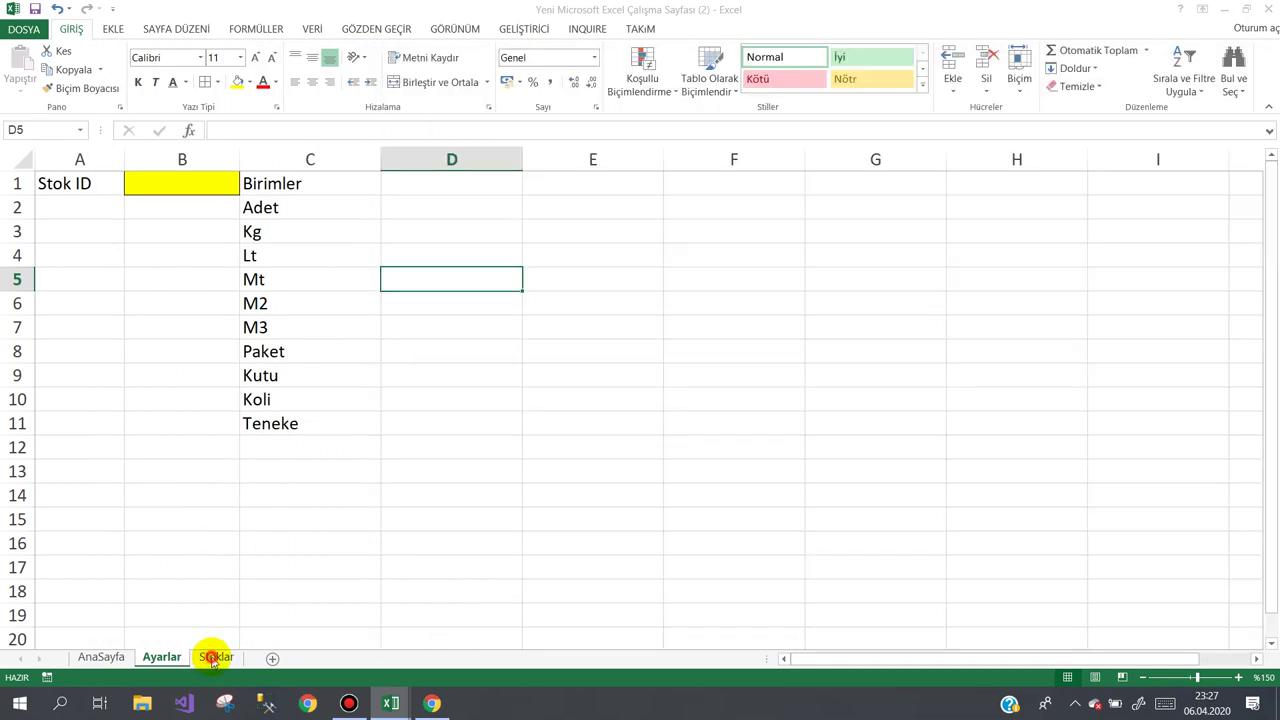
pyautogui.click(443, 657)
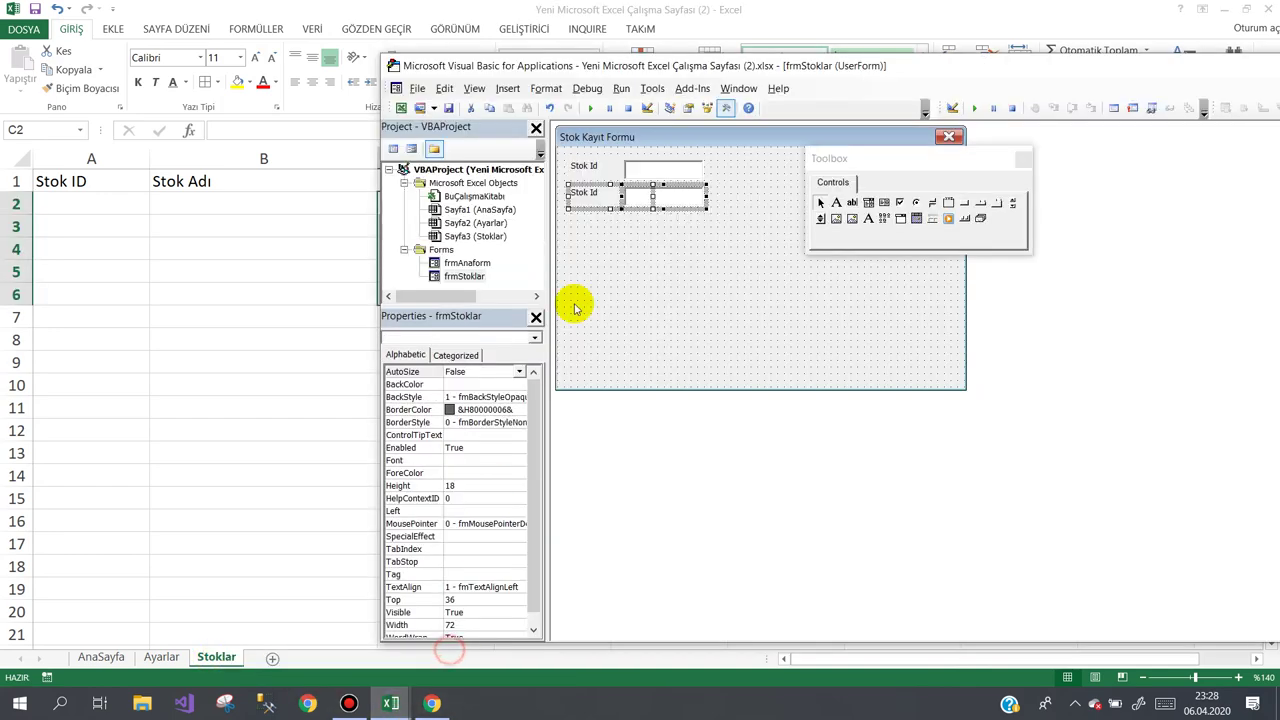
pyautogui.moveTo(652, 66); pyautogui.dragTo(325, 217)
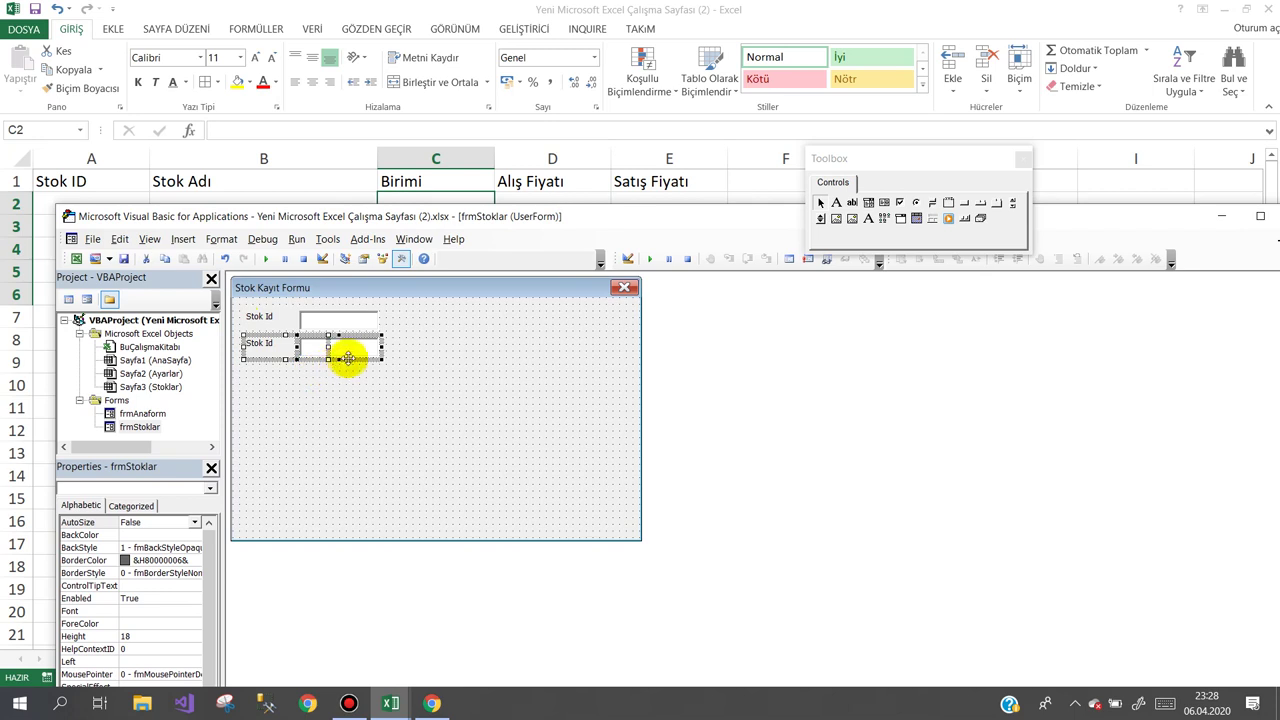
pyautogui.moveTo(348, 358); pyautogui.dragTo(348, 436)
pyautogui.click(405, 368)
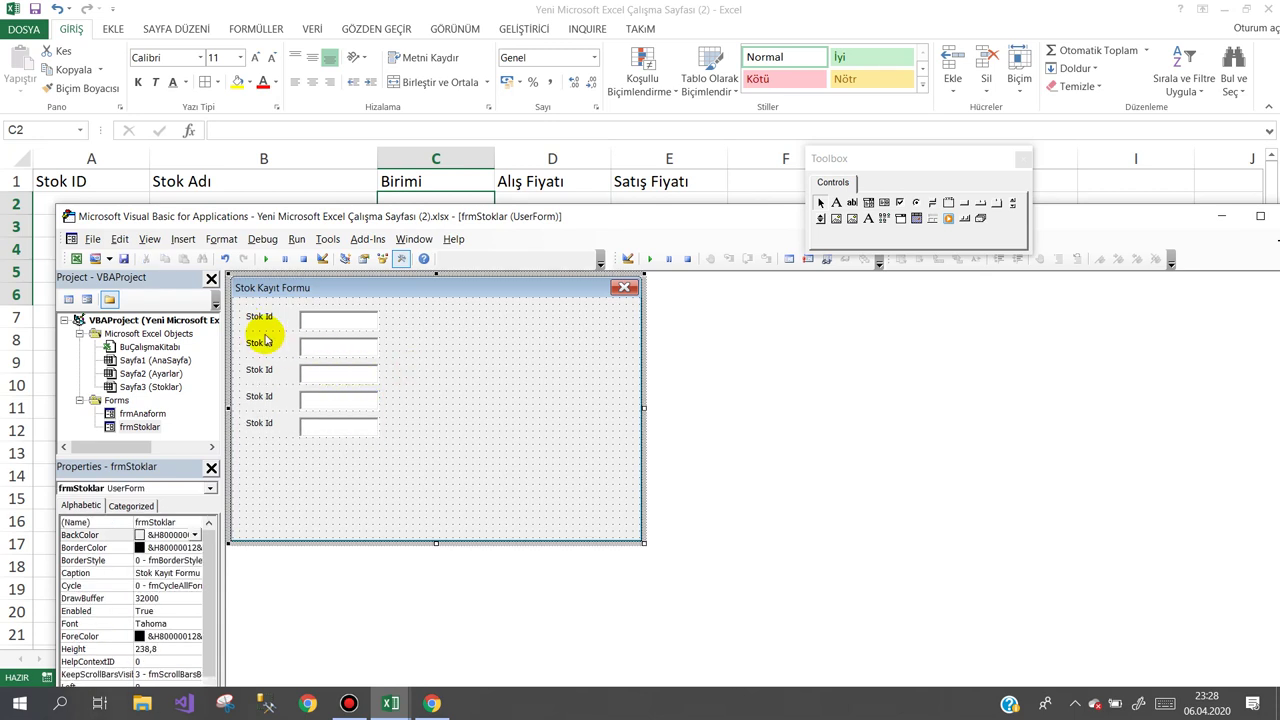
# Step: Rename the copied labels to Stok Adı, Birimi, Alış Fiyatı and Satış Fiyatı
pyautogui.click(268, 342)
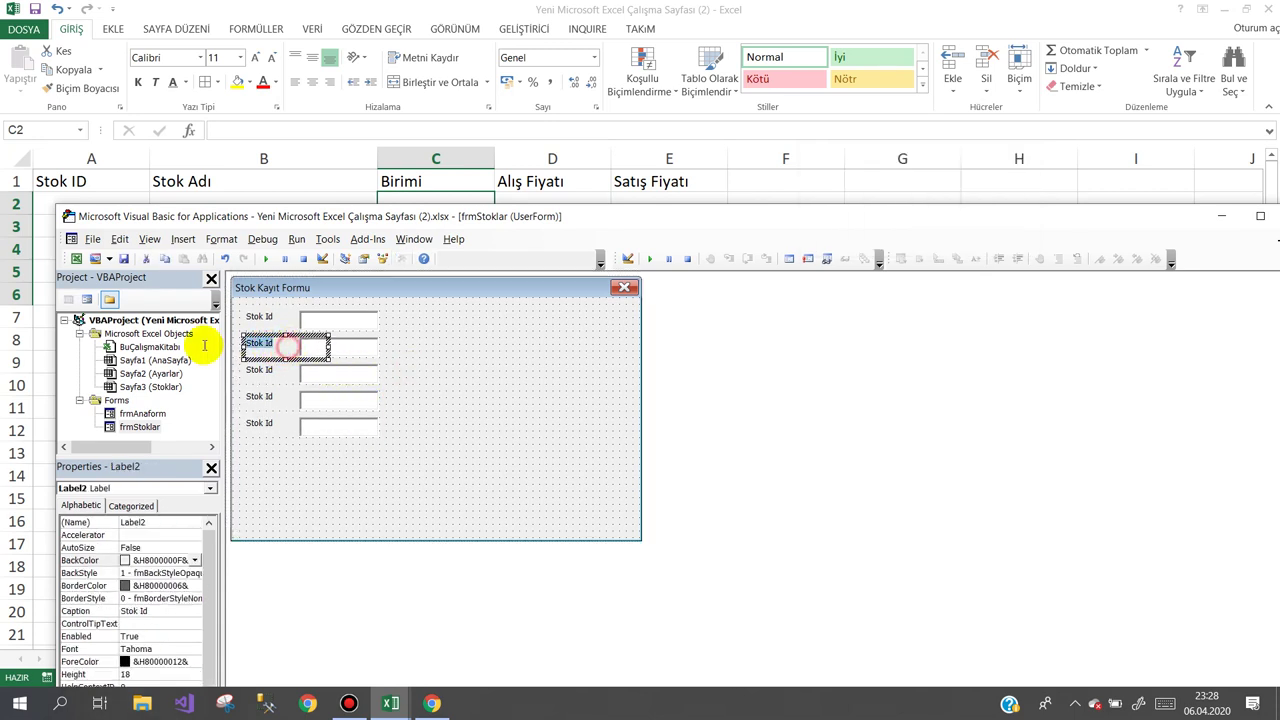
pyautogui.write('St')
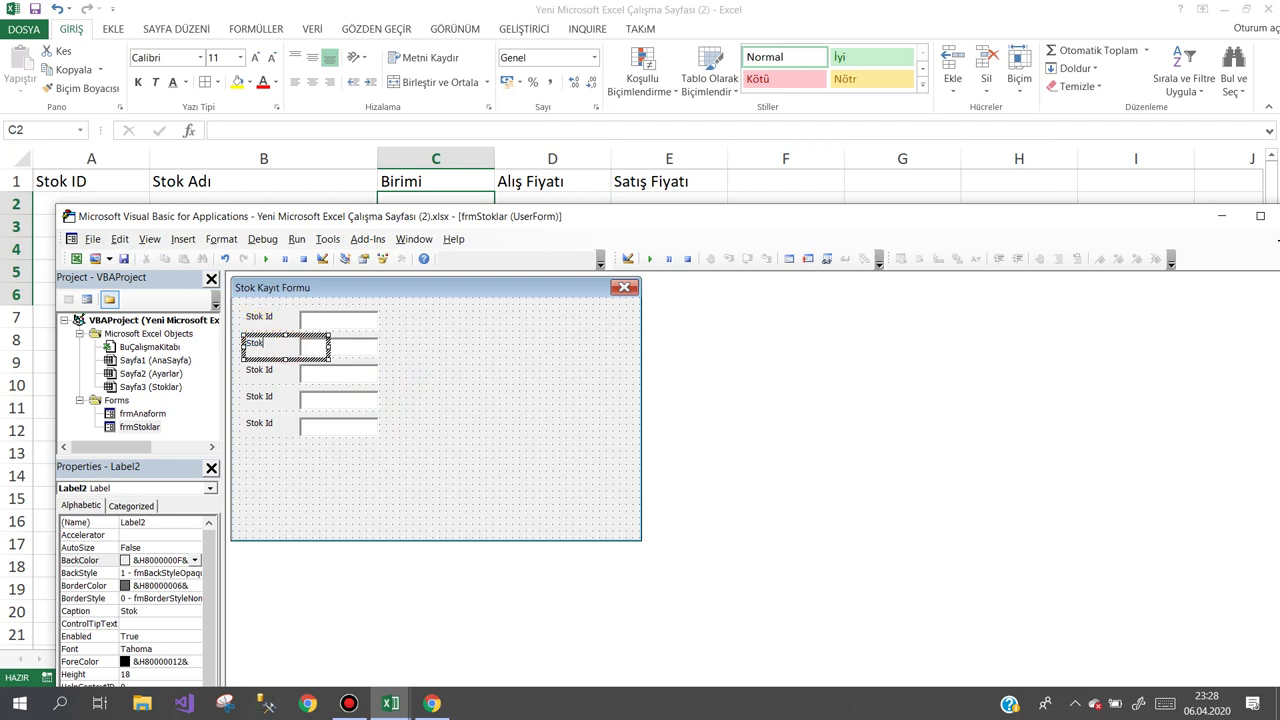
pyautogui.click(280, 369)
pyautogui.click(283, 369)
pyautogui.write('Birimi')
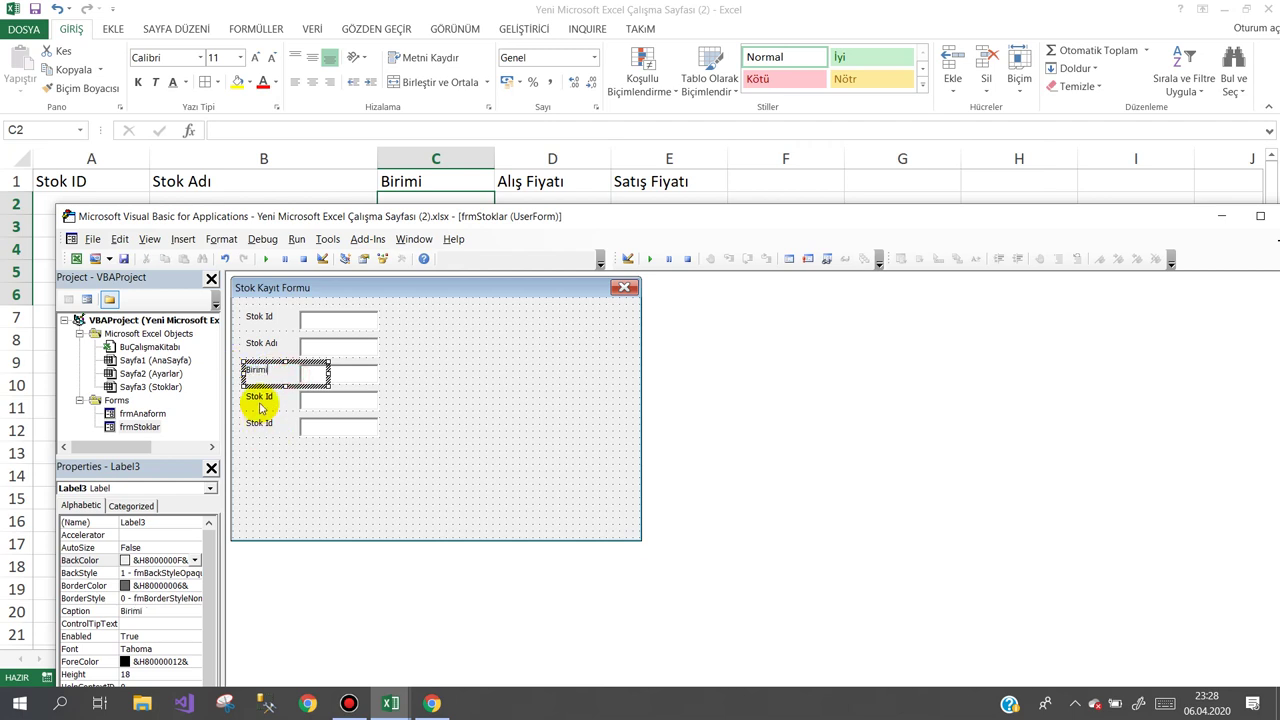
pyautogui.click(263, 397)
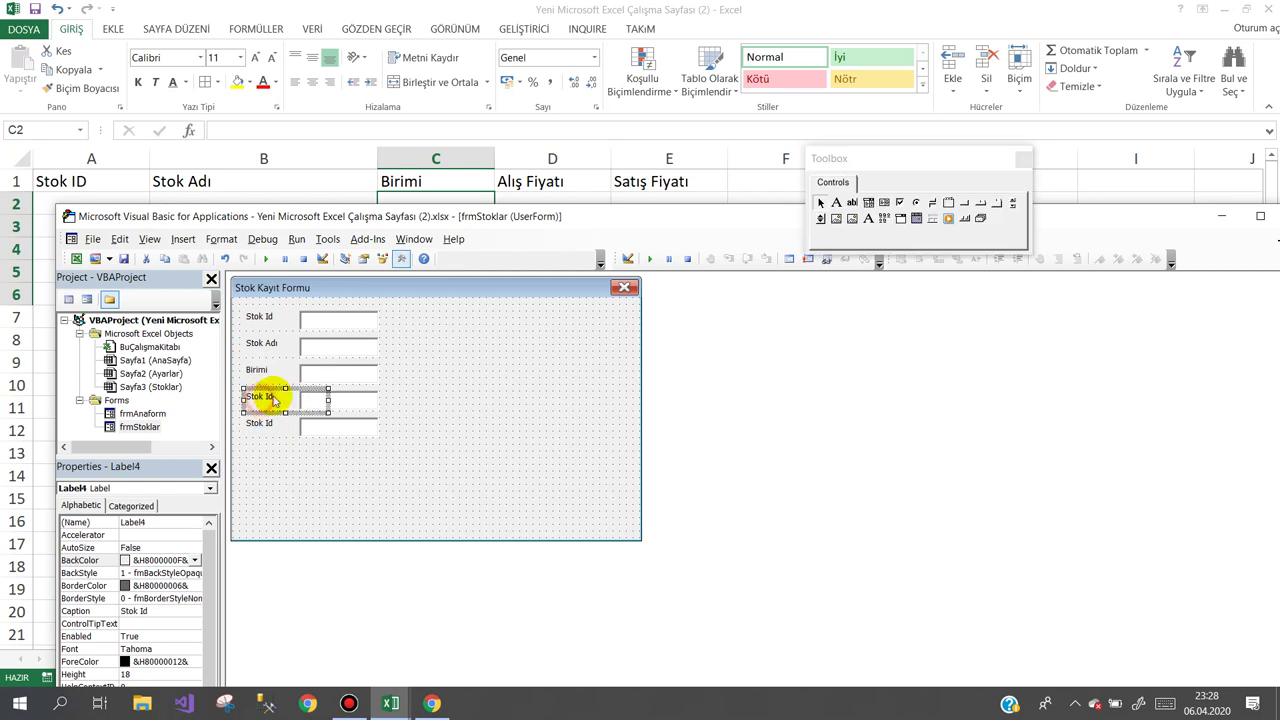
pyautogui.click(270, 397)
pyautogui.write('Alış Fiyatı')
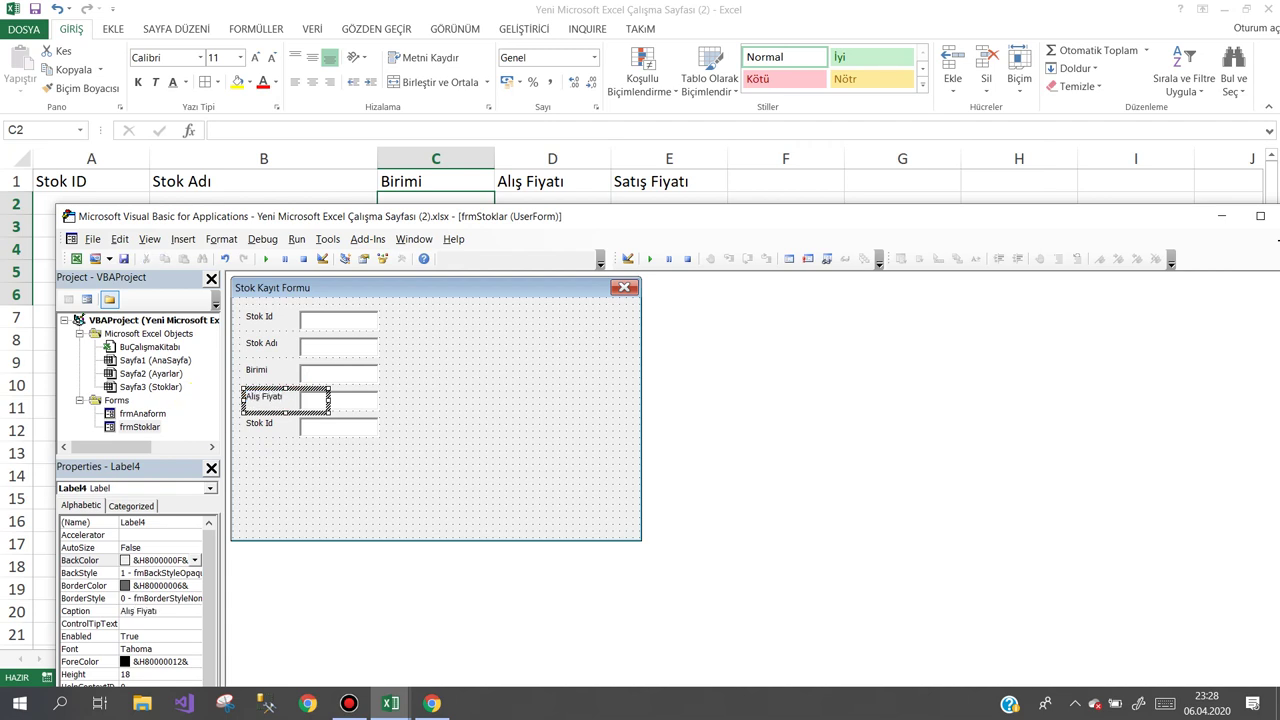
pyautogui.click(254, 428)
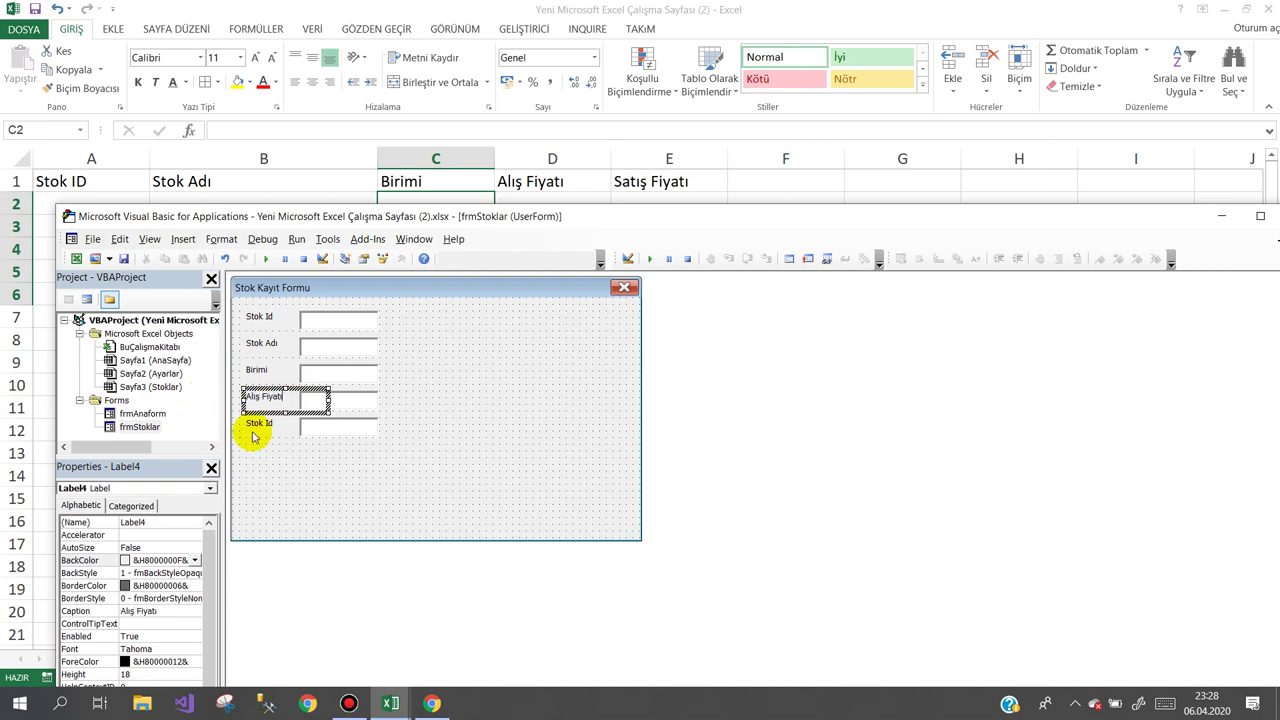
pyautogui.click(260, 425)
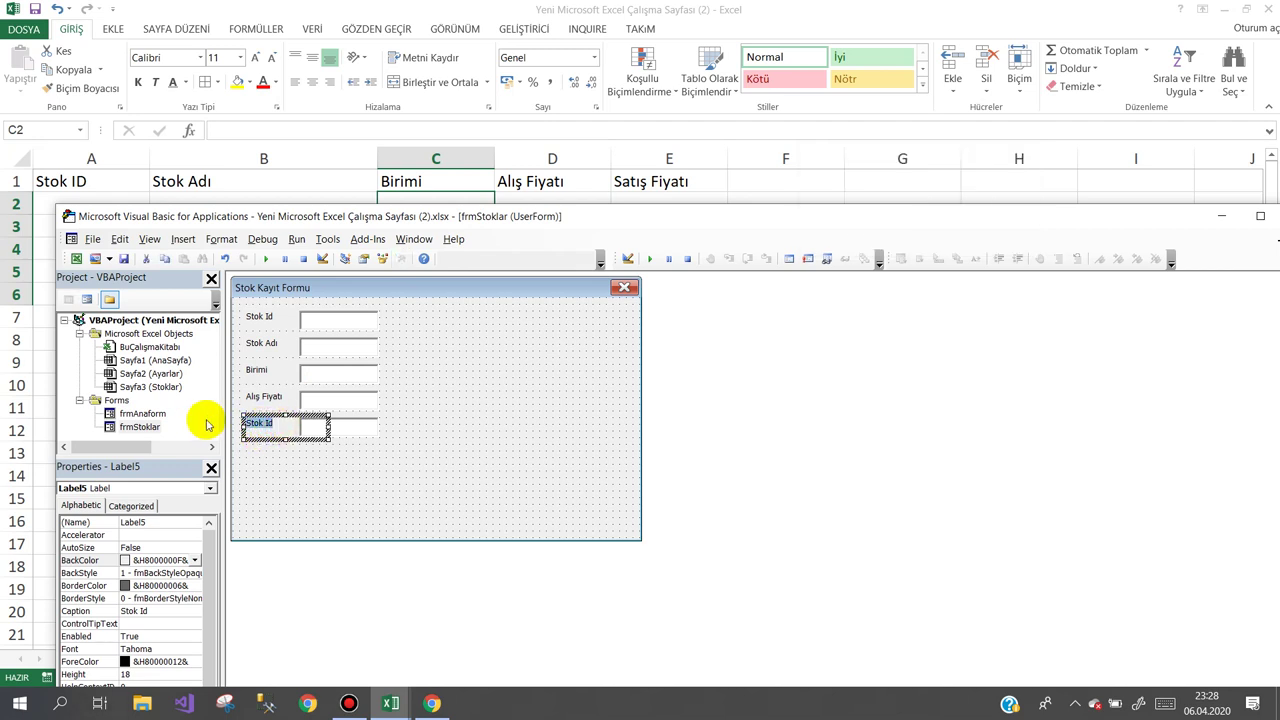
pyautogui.write('Satış Fiyatı')
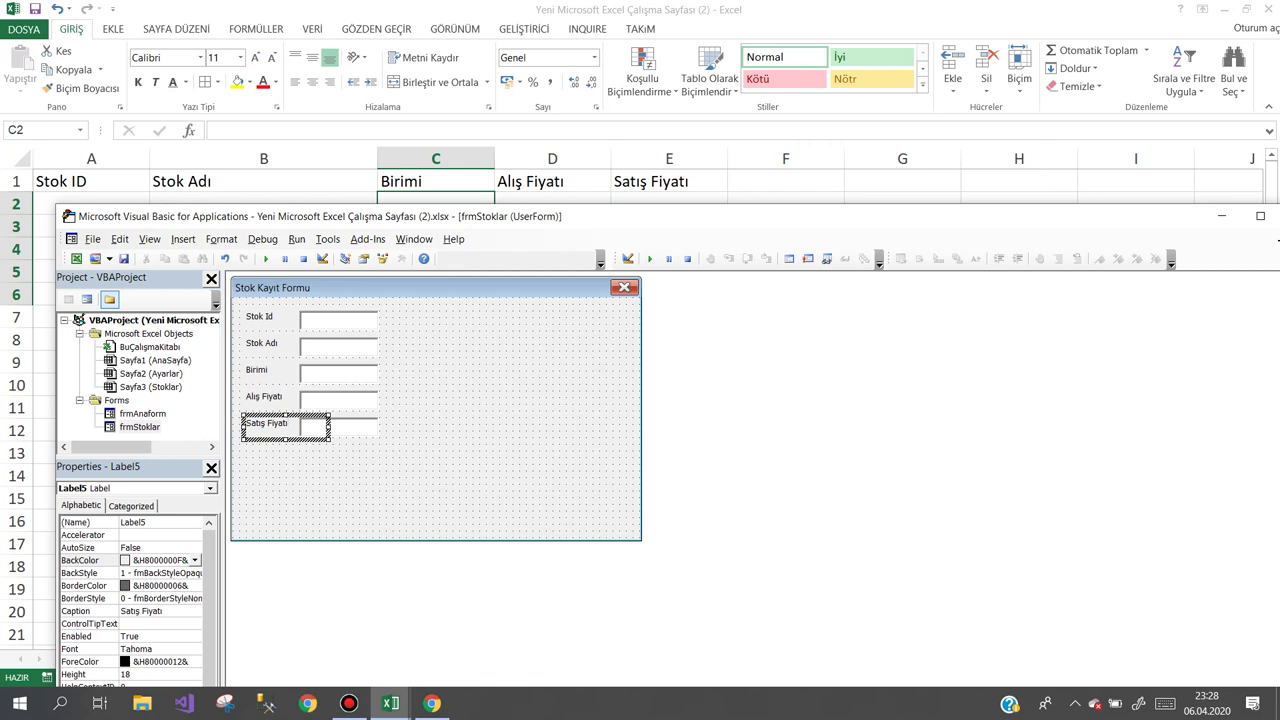
pyautogui.click(420, 363)
# Step: Replace the Birimi text box with a combo box and widen the Stok Adı box
pyautogui.click(318, 373)
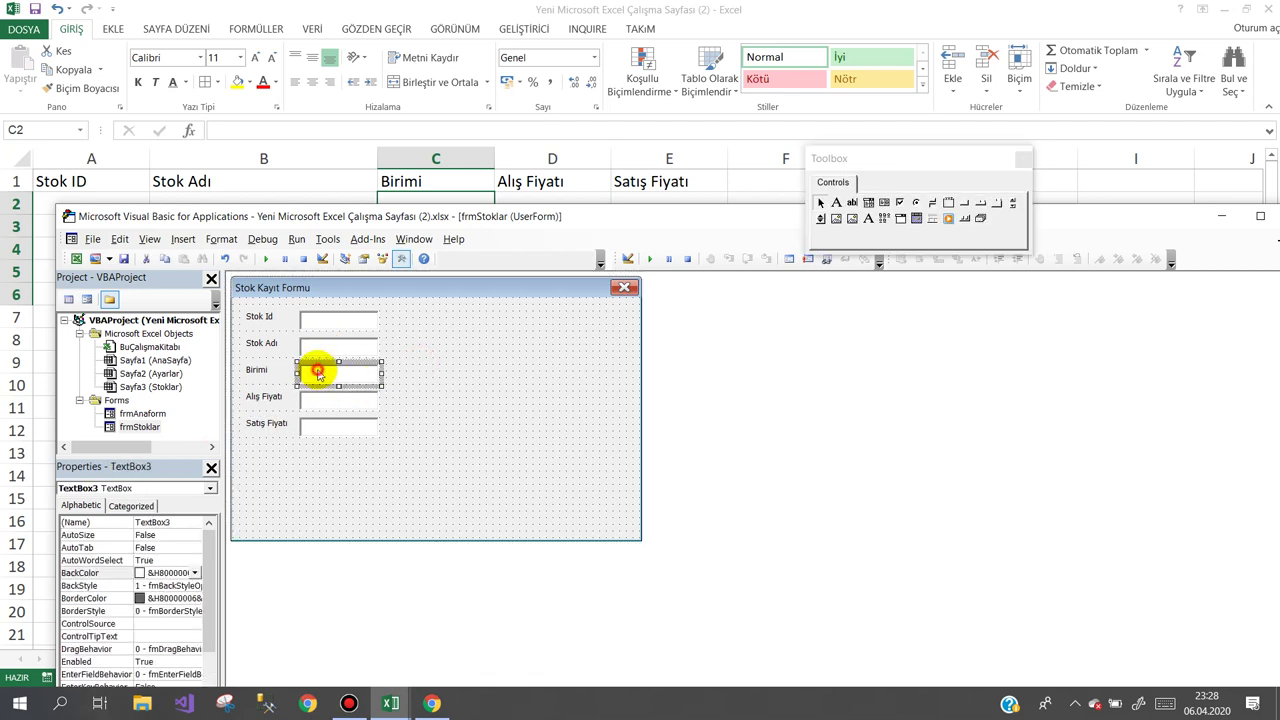
pyautogui.press('Delete')
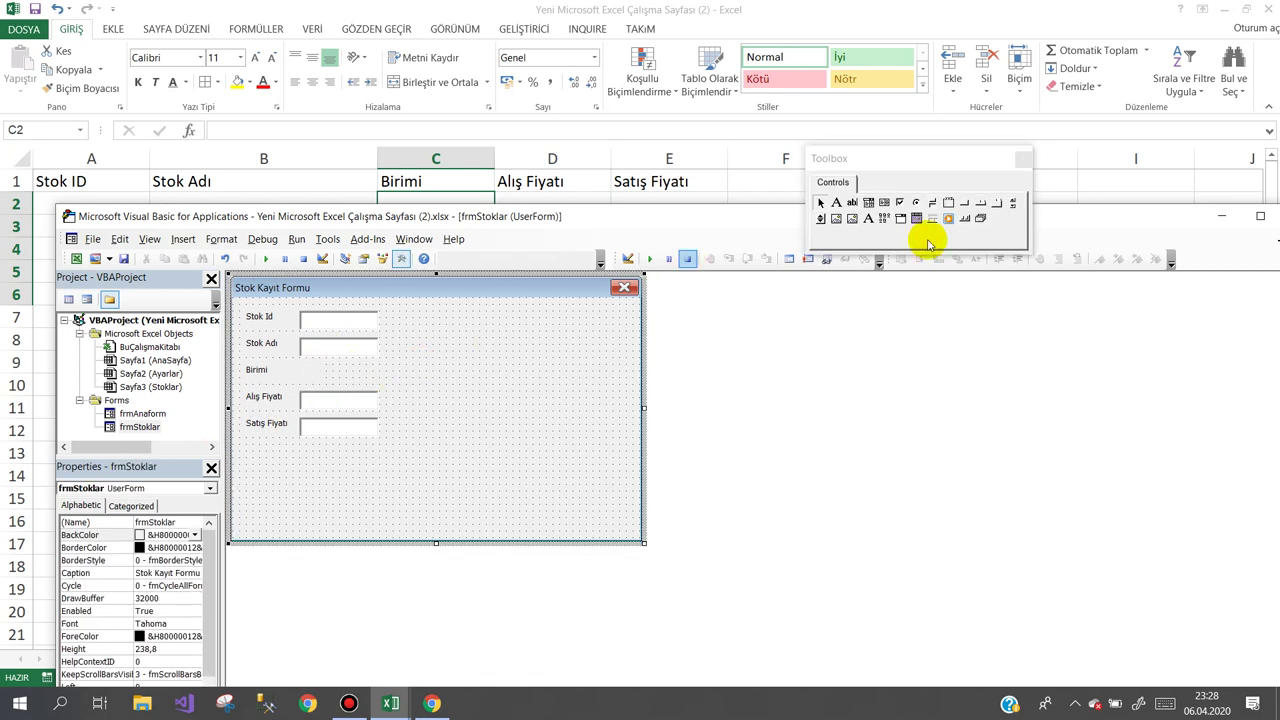
pyautogui.click(869, 204)
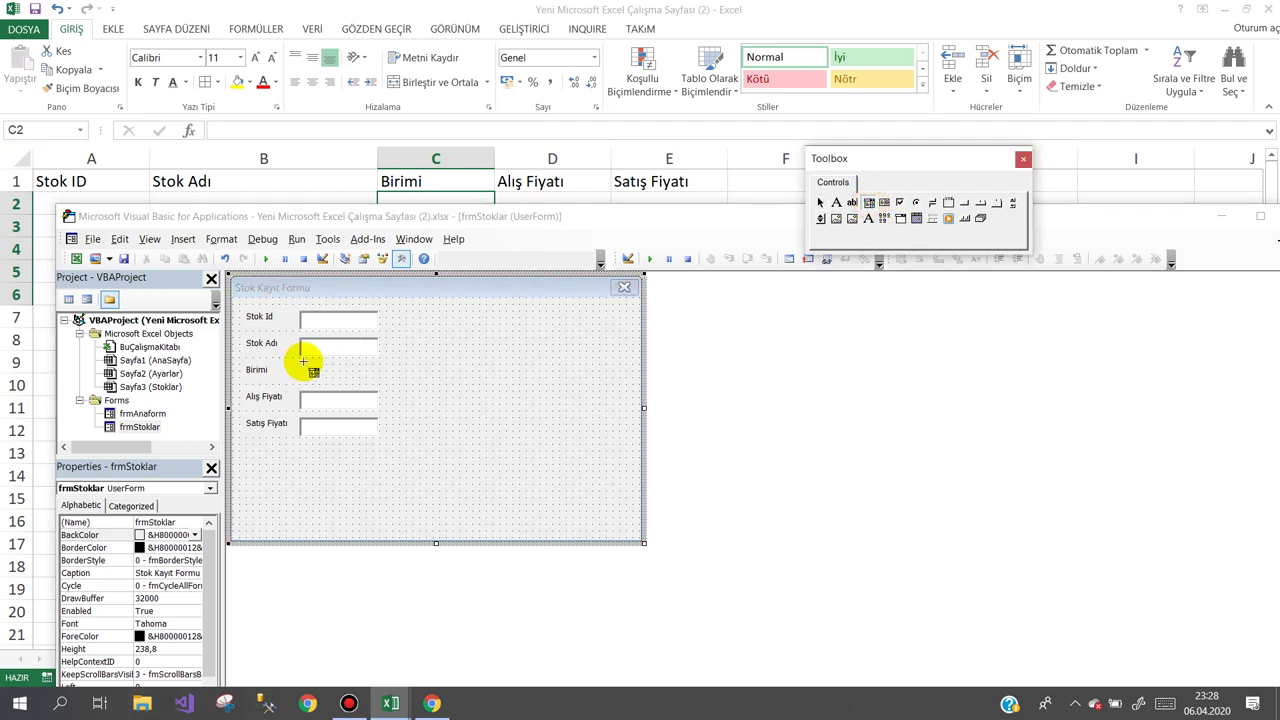
pyautogui.moveTo(302, 362)
pyautogui.mouseDown()
pyautogui.moveTo(410, 381)
pyautogui.moveTo(550, 348)
pyautogui.mouseUp()
pyautogui.click(343, 345)
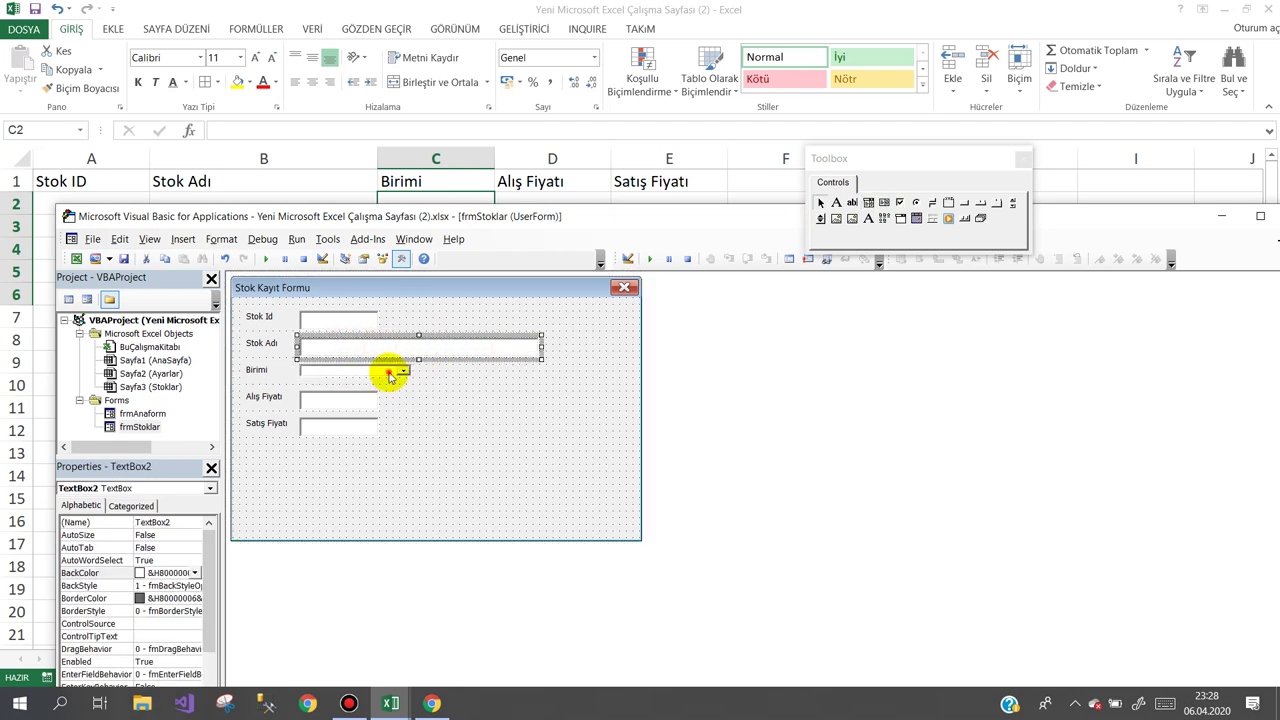
pyautogui.click(391, 371)
pyautogui.moveTo(414, 374)
pyautogui.mouseDown()
pyautogui.moveTo(494, 381)
pyautogui.moveTo(400, 378)
pyautogui.moveTo(396, 390)
pyautogui.mouseUp()
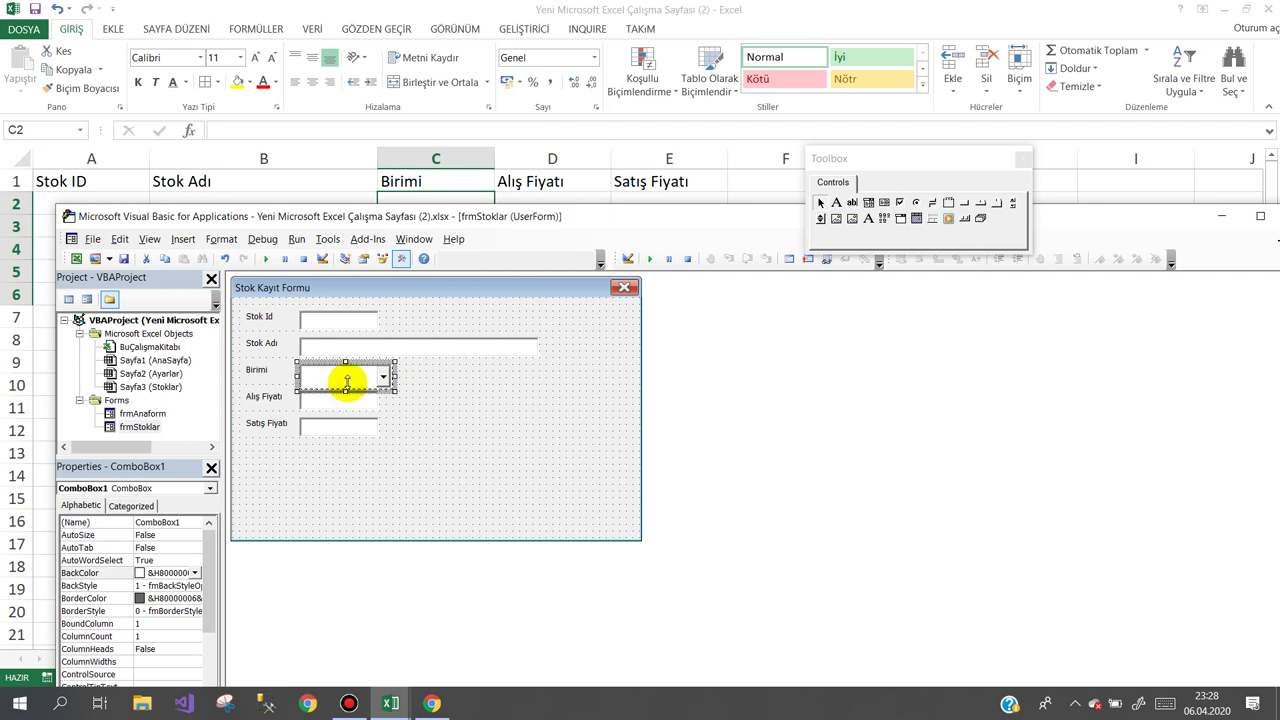
# Step: Look up the Stok Adı box's height in the Properties window
pyautogui.click(455, 379)
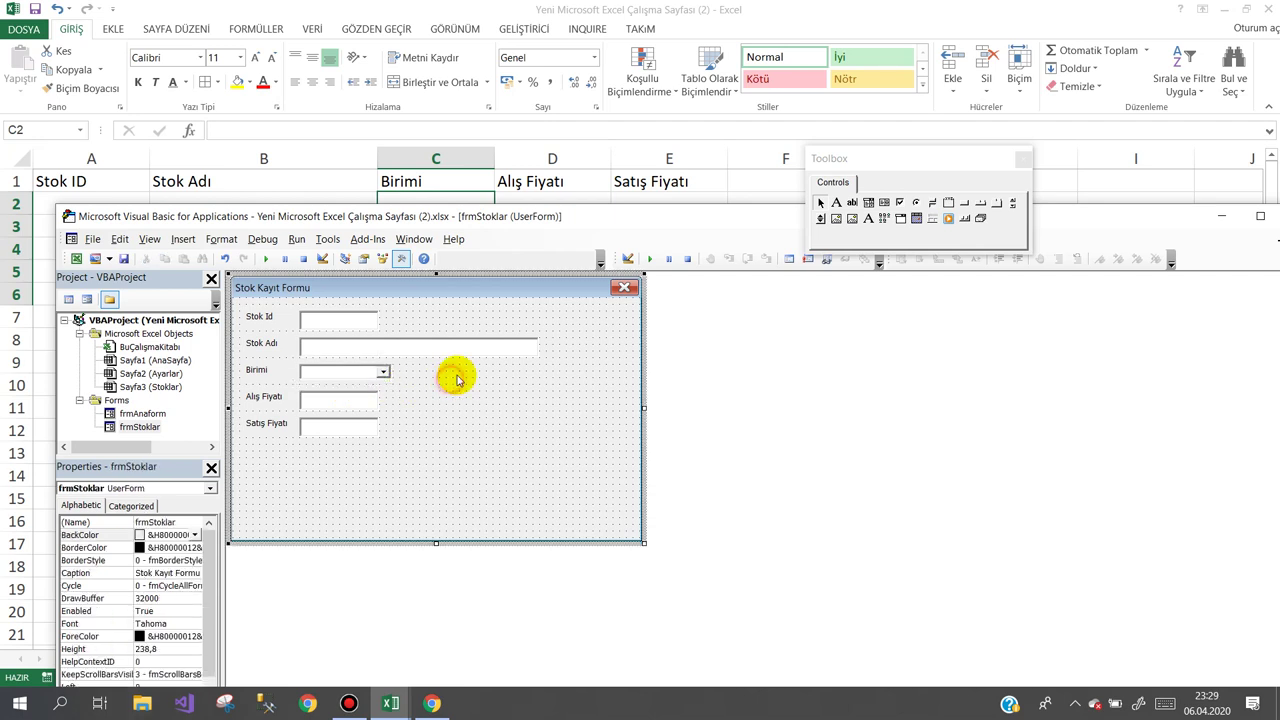
pyautogui.click(322, 372)
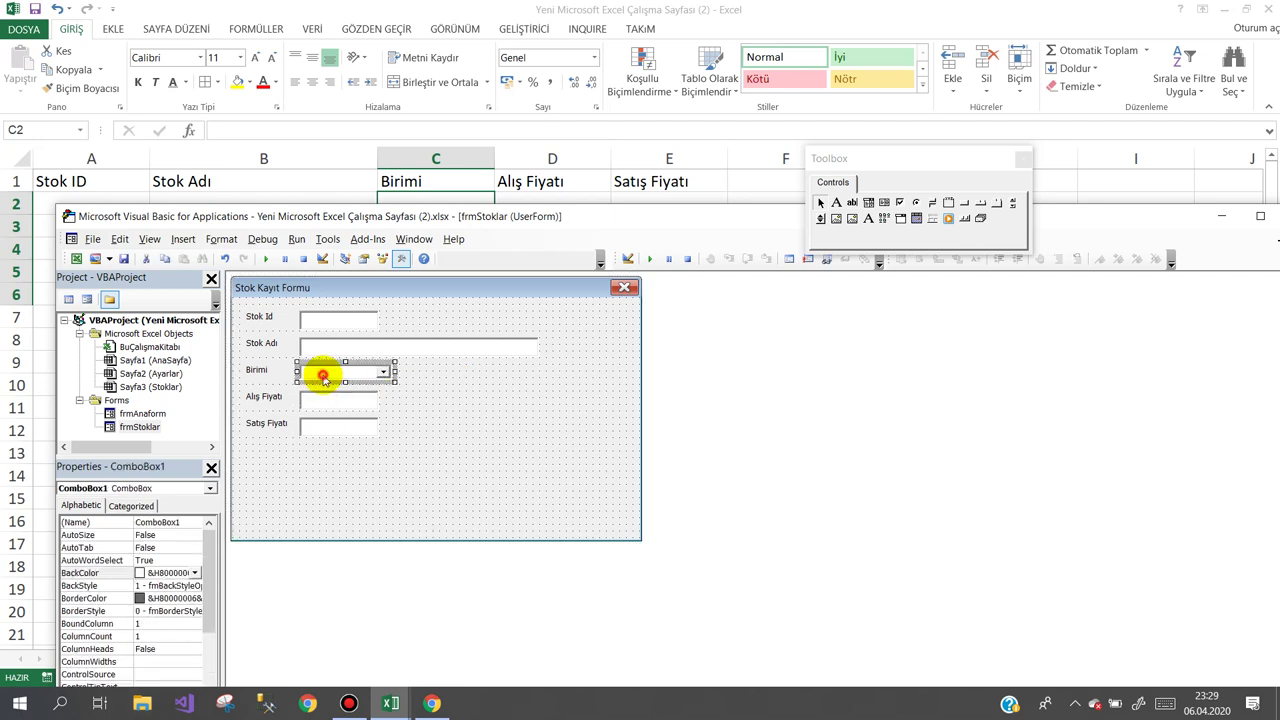
pyautogui.click(336, 345)
pyautogui.moveTo(208, 562); pyautogui.dragTo(208, 616)
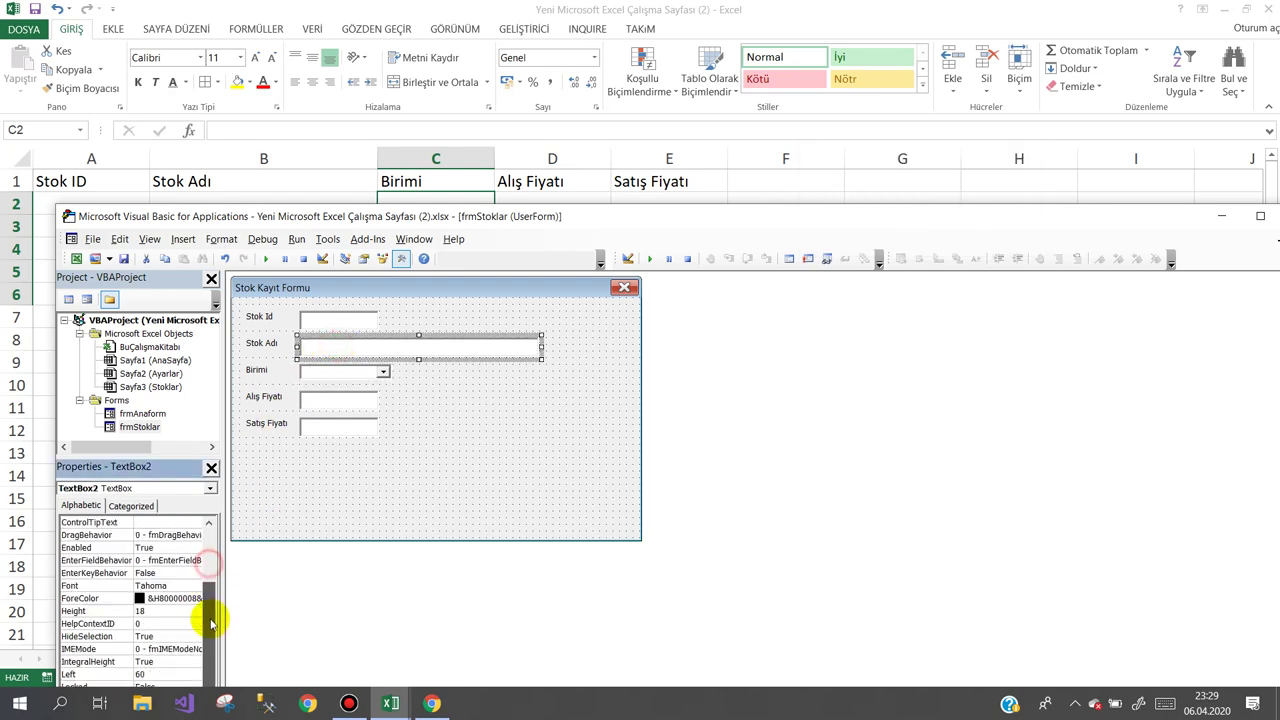
pyautogui.moveTo(283, 210); pyautogui.dragTo(300, 31)
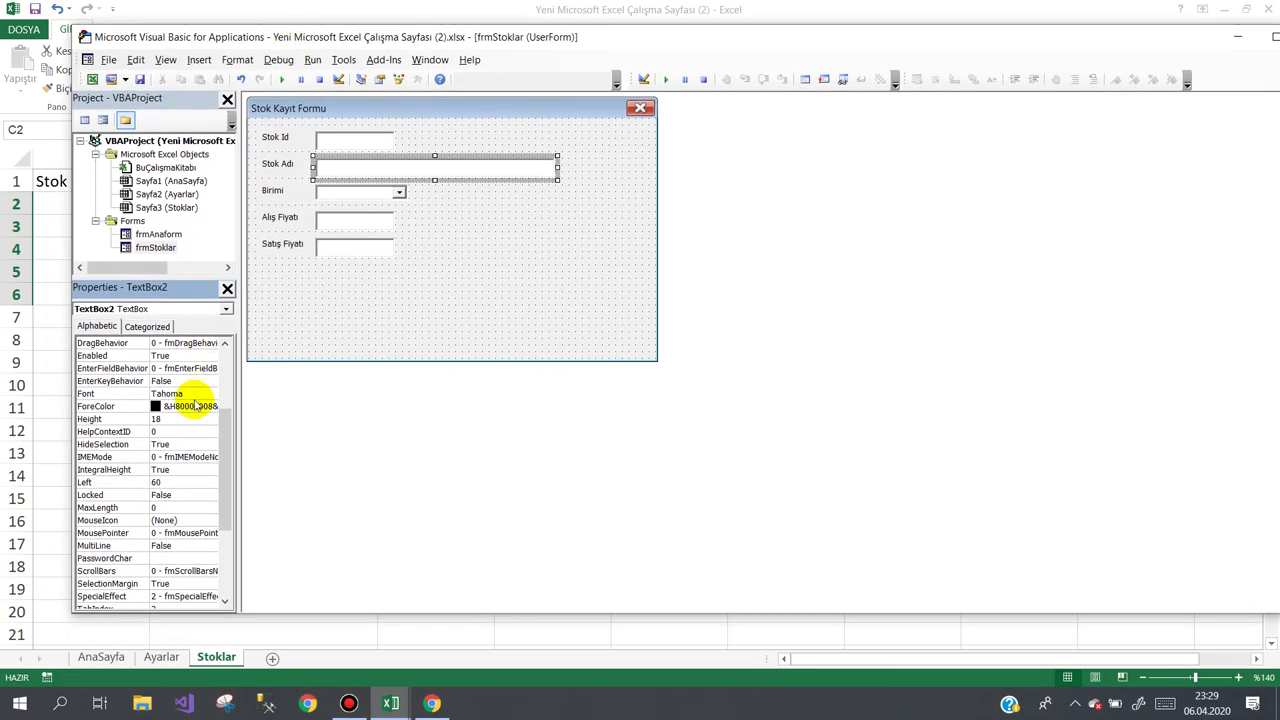
pyautogui.click(96, 420)
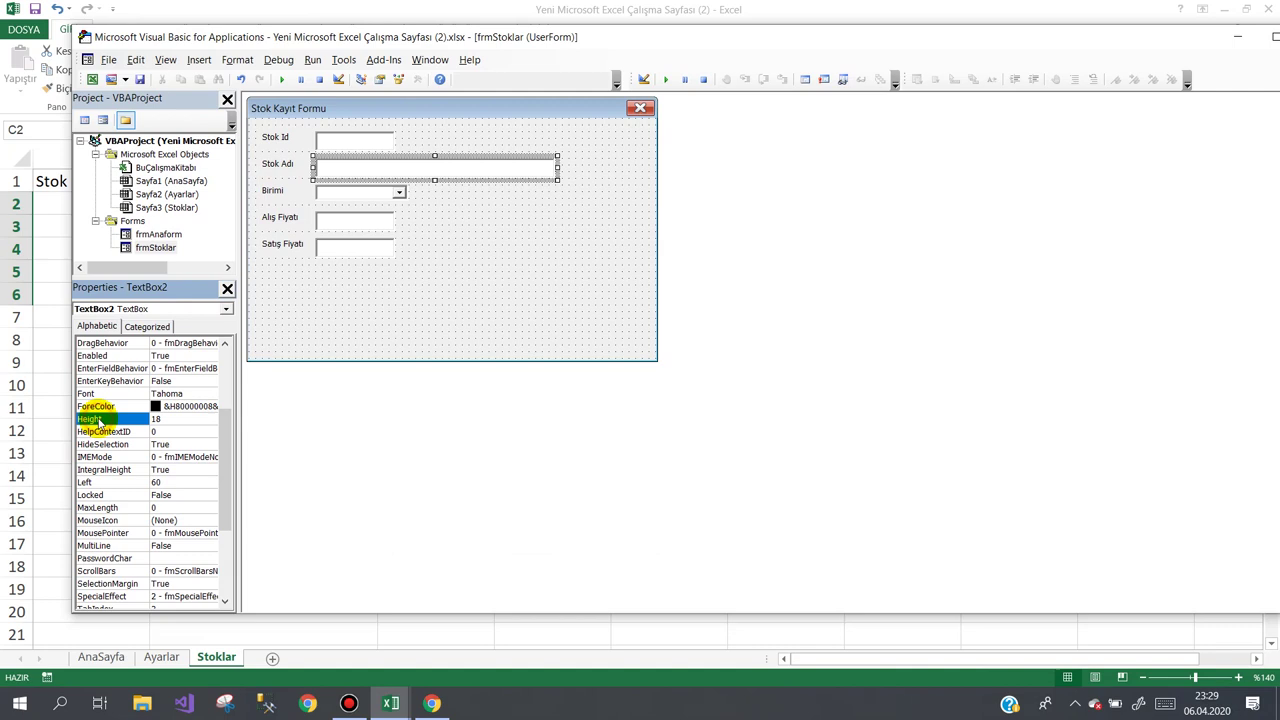
# Step: Set the Birimi combo box Height to 18 and compare the price boxes' sizes
pyautogui.click(345, 197)
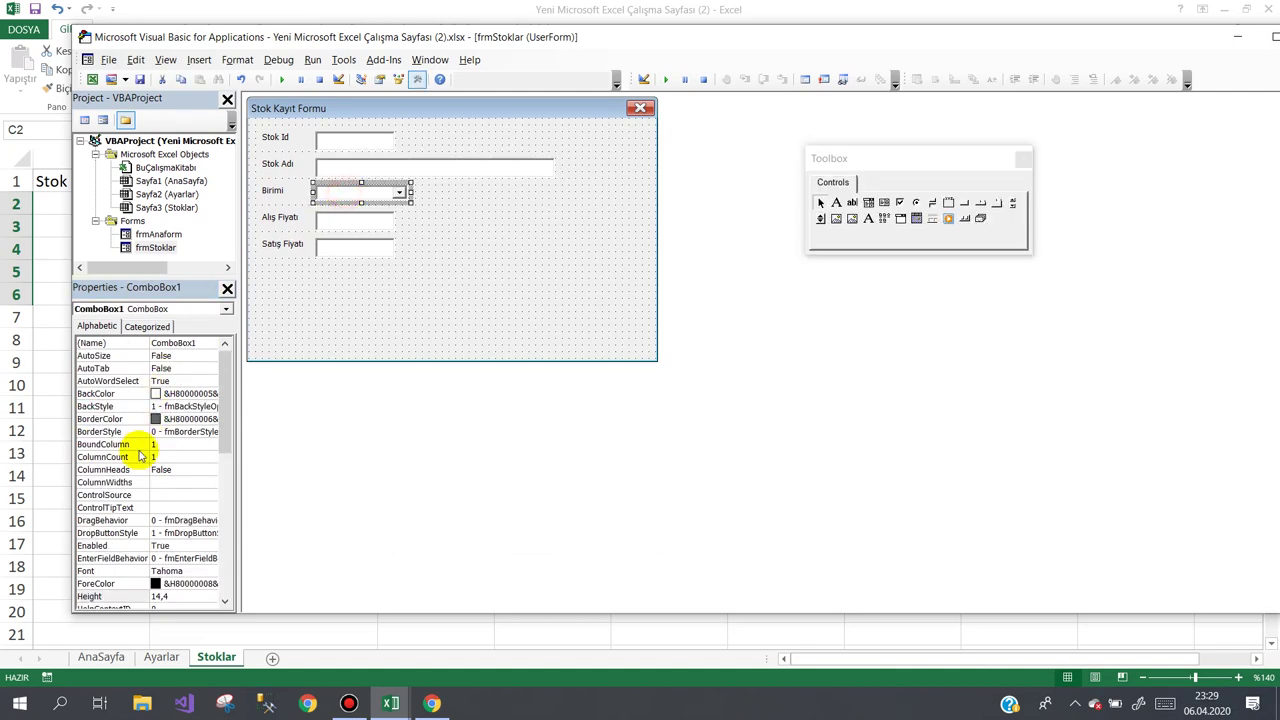
pyautogui.click(113, 598)
pyautogui.write('18')
pyautogui.press('Return')
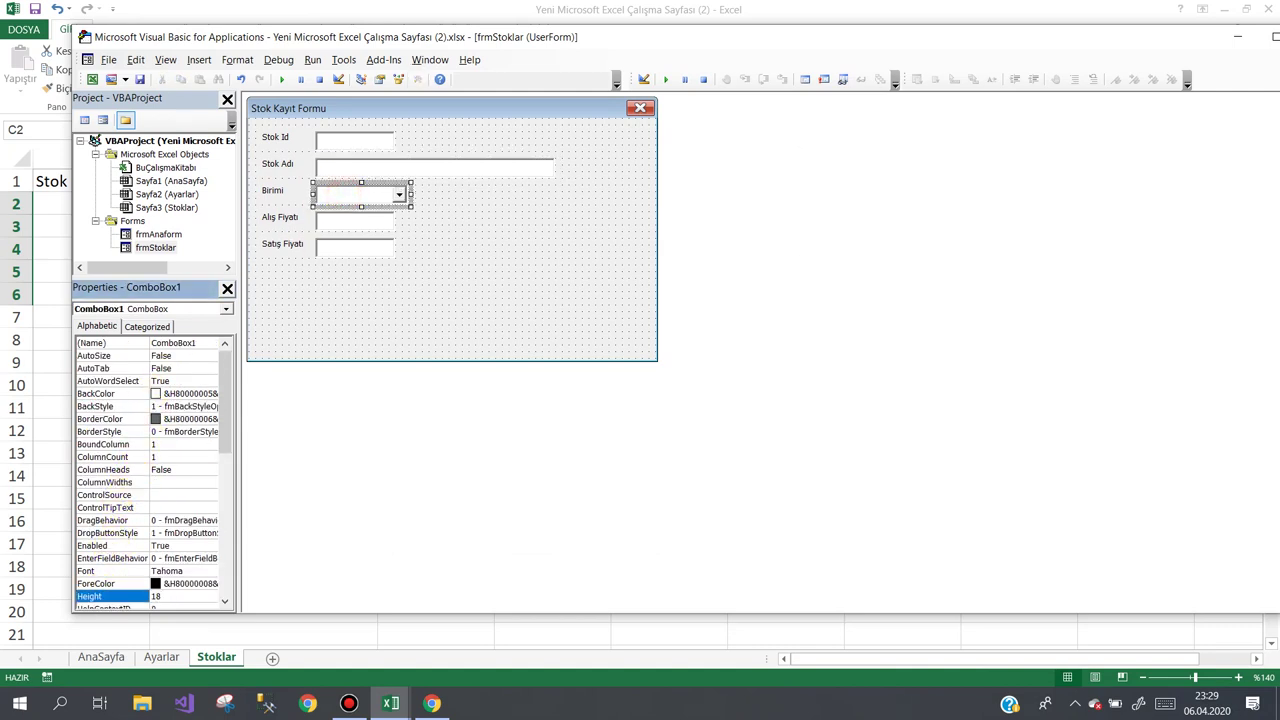
pyautogui.click(412, 290)
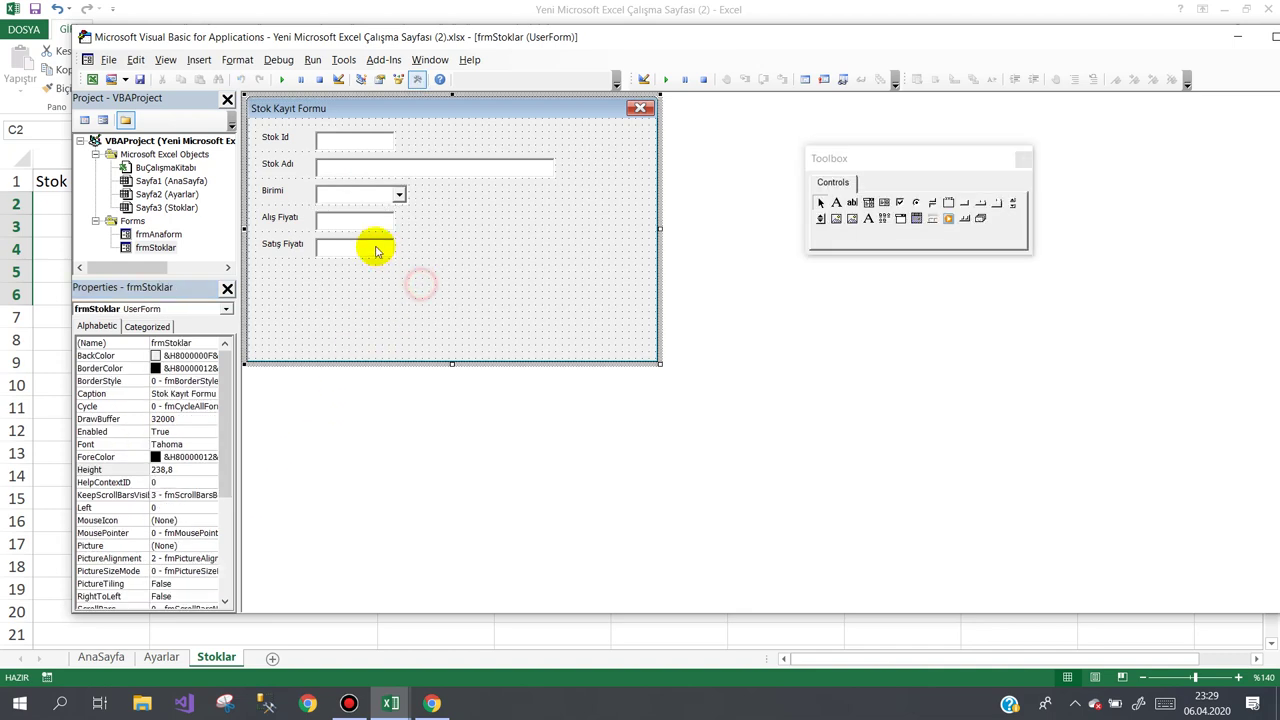
pyautogui.click(368, 226)
pyautogui.click(368, 247)
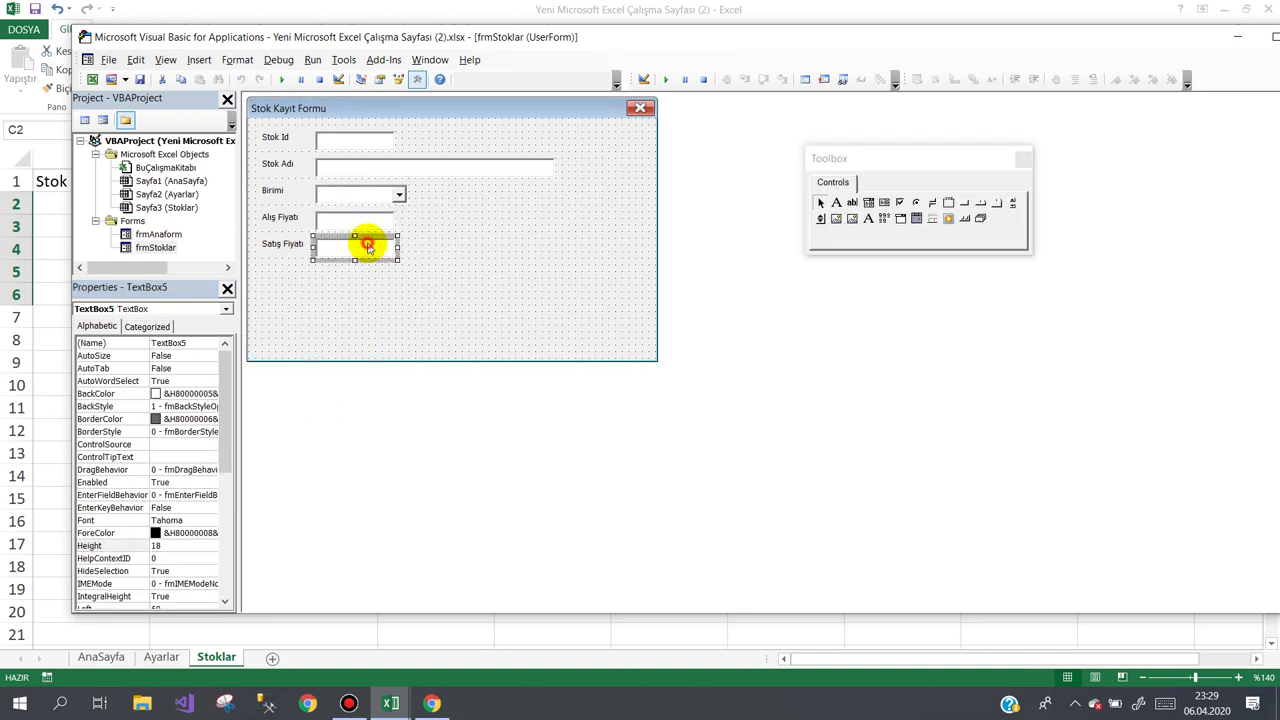
pyautogui.click(488, 218)
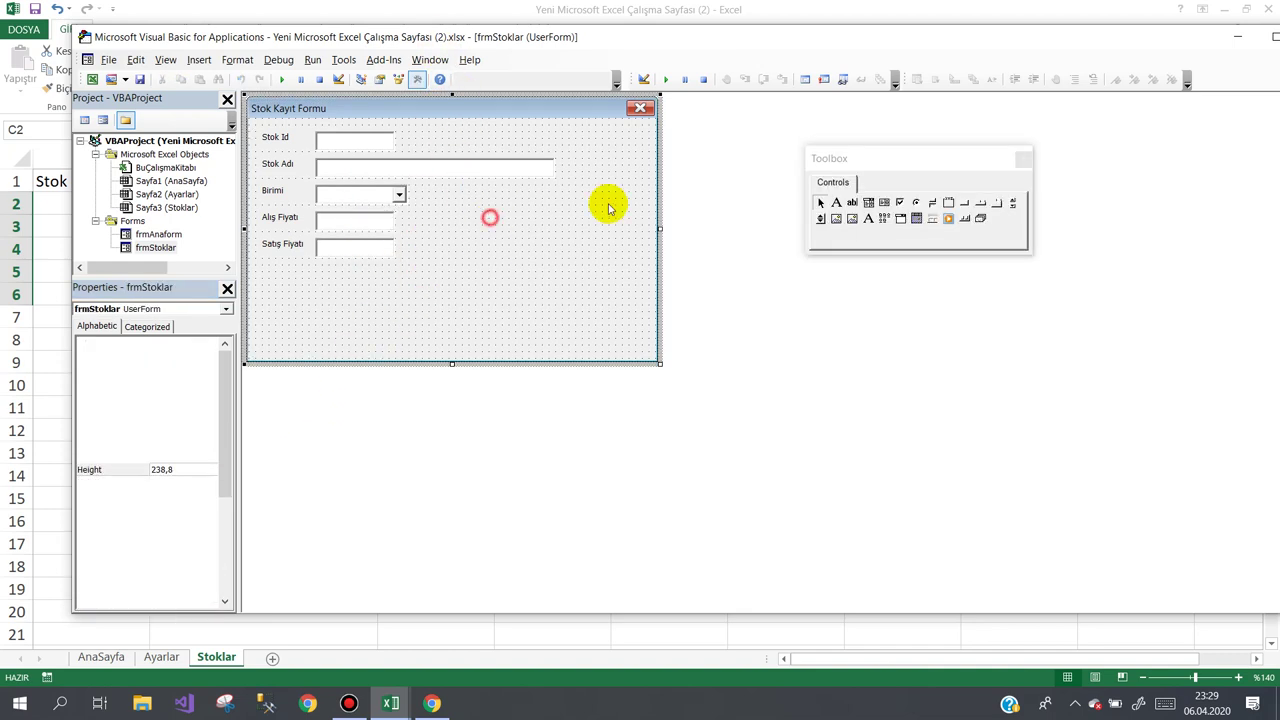
pyautogui.click(948, 202)
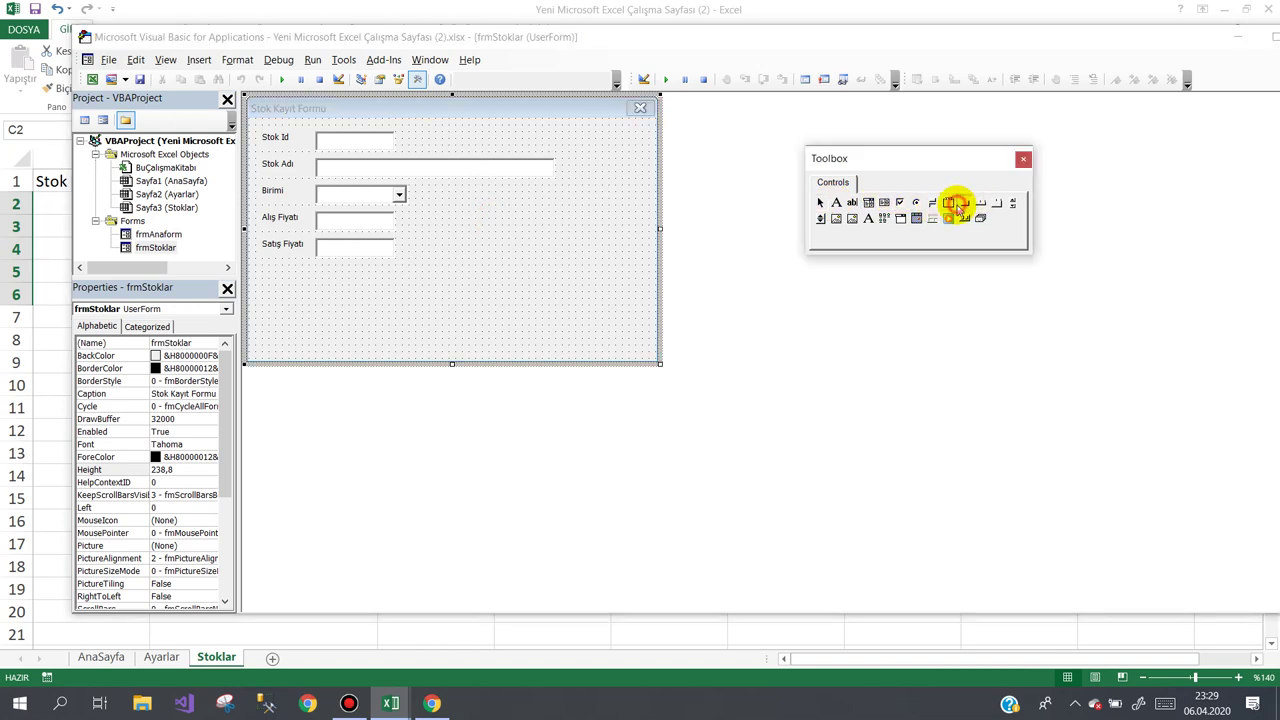
# Step: Draw a 'Kaydet' command button to the right of the fields
pyautogui.moveTo(483, 193); pyautogui.dragTo(557, 217)
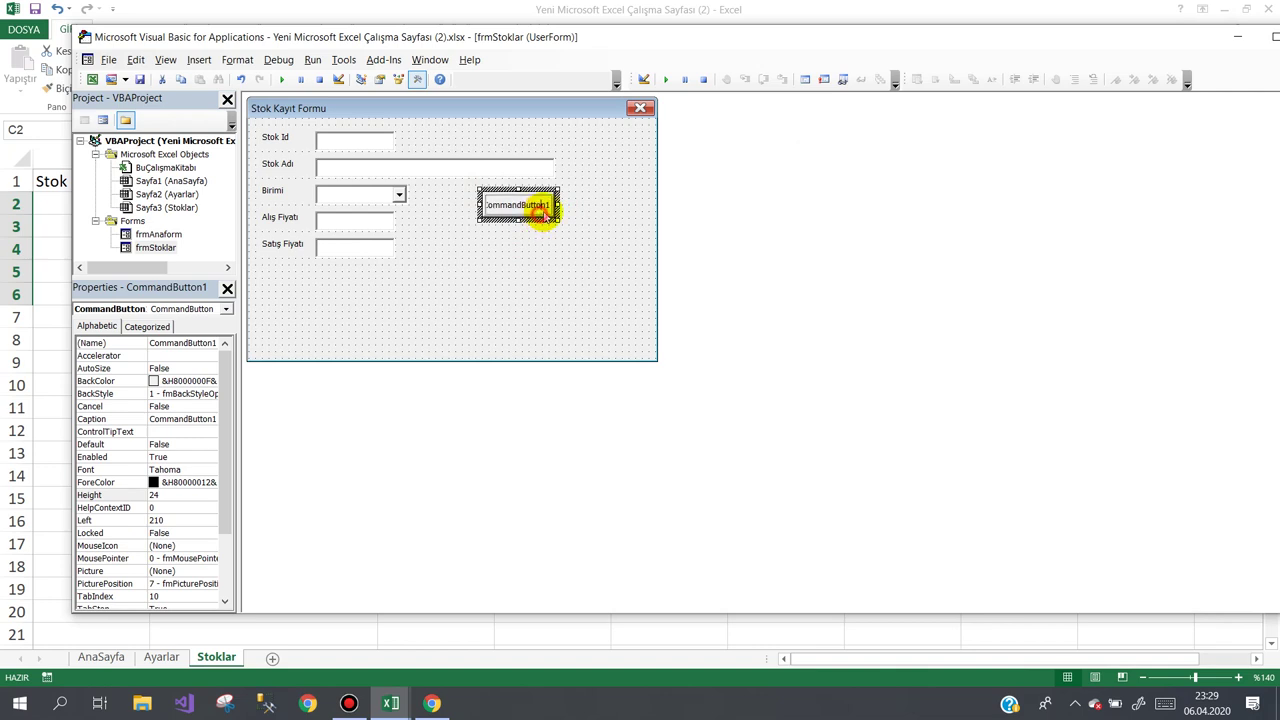
pyautogui.click(519, 206)
pyautogui.click(519, 206)
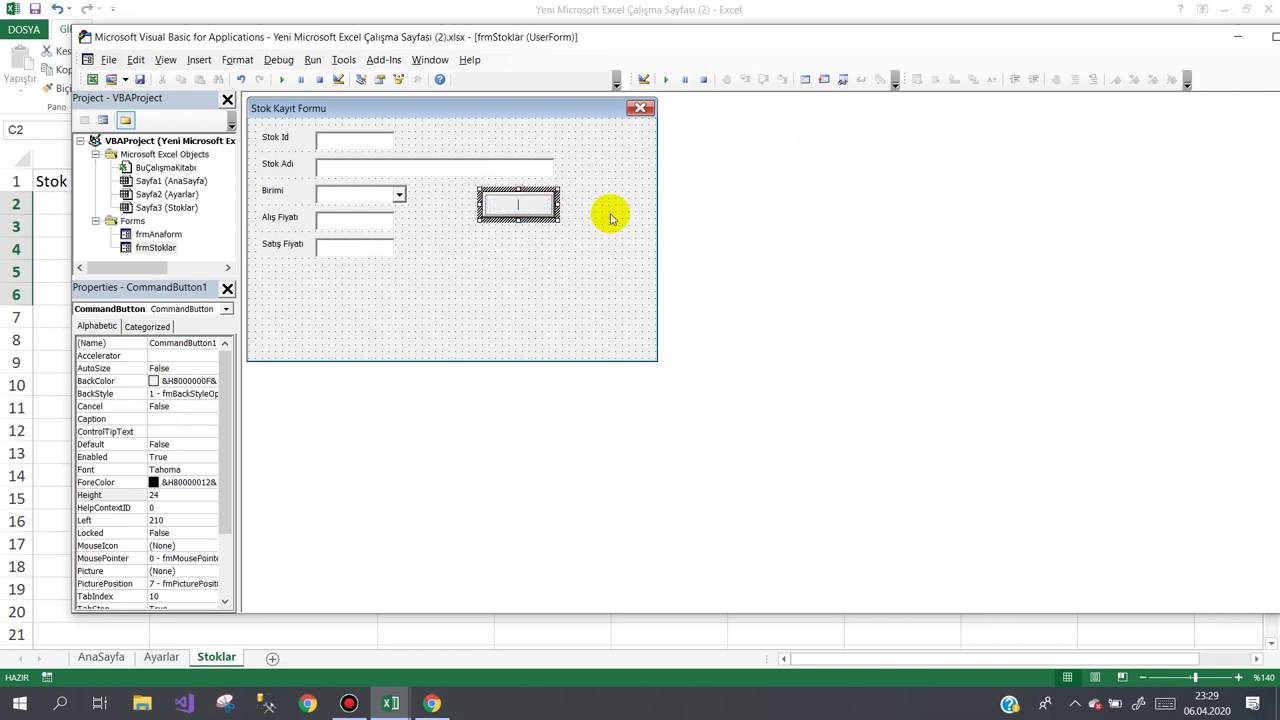
pyautogui.write('Kaydet')
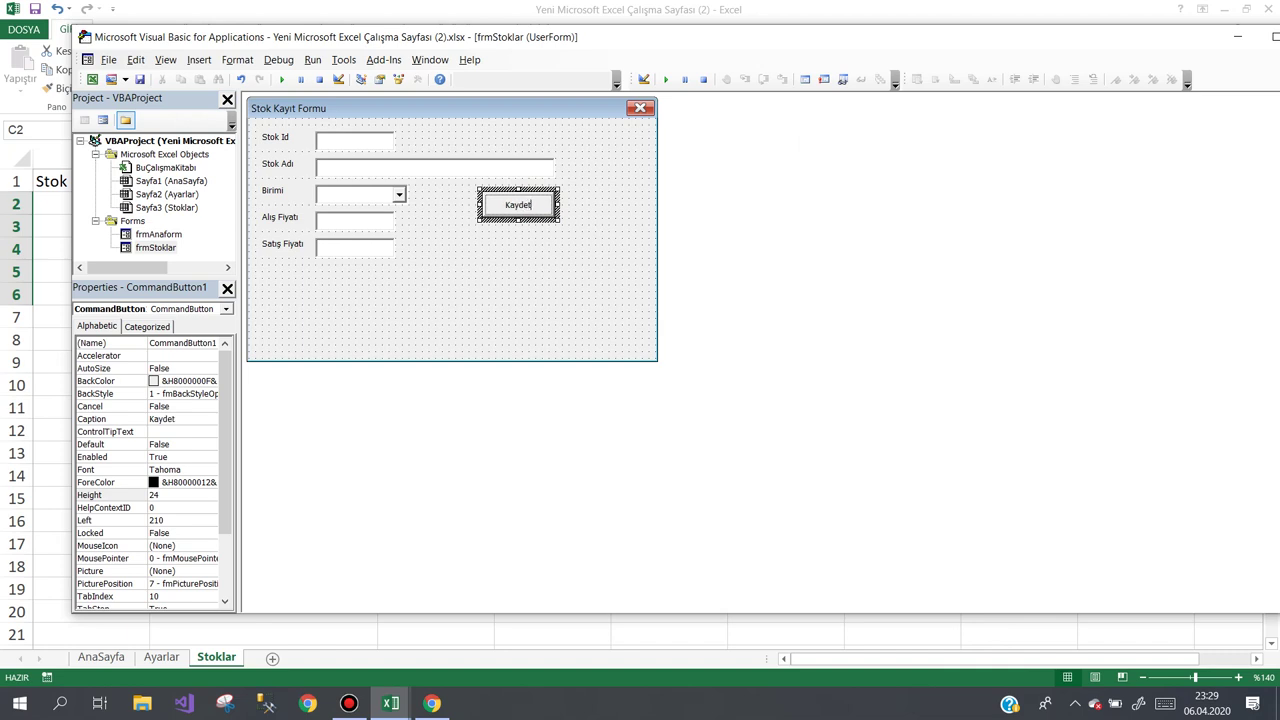
pyautogui.moveTo(537, 214); pyautogui.dragTo(540, 243)
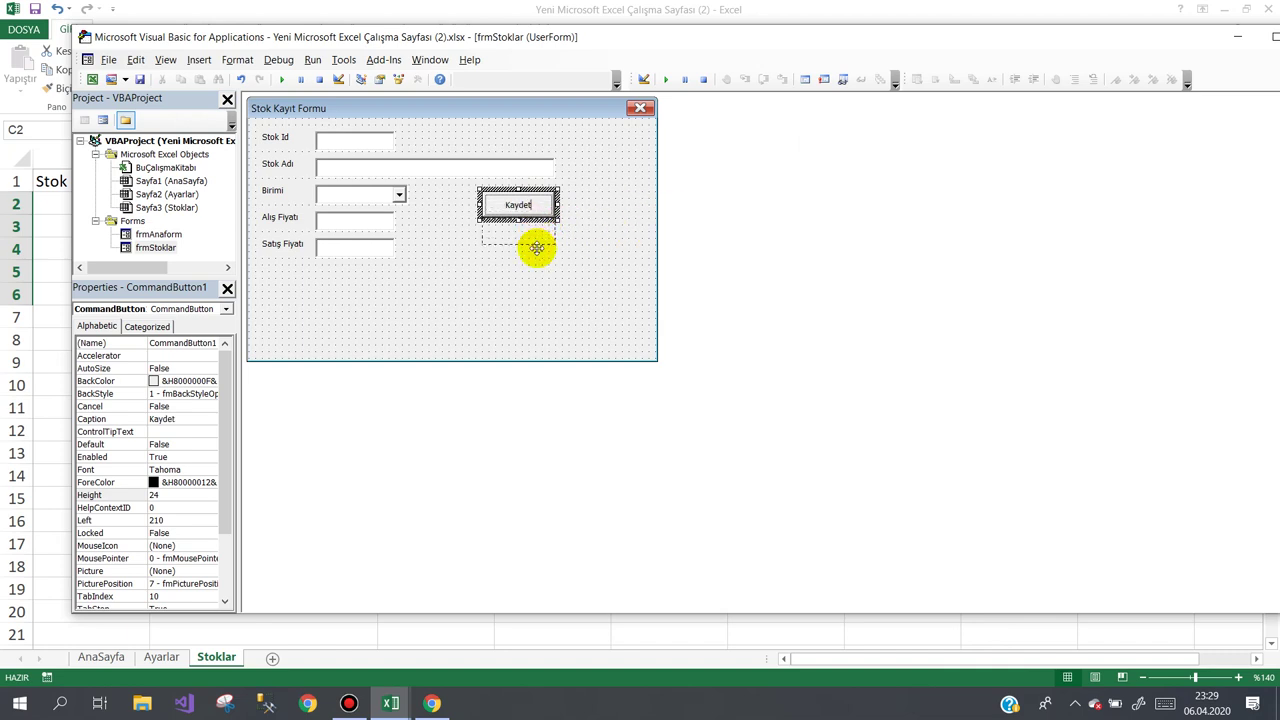
# Step: Copy it as an 'İptal' button below and shorten the form to height 165,6
pyautogui.moveTo(537, 247); pyautogui.dragTo(537, 240)
pyautogui.click(494, 233)
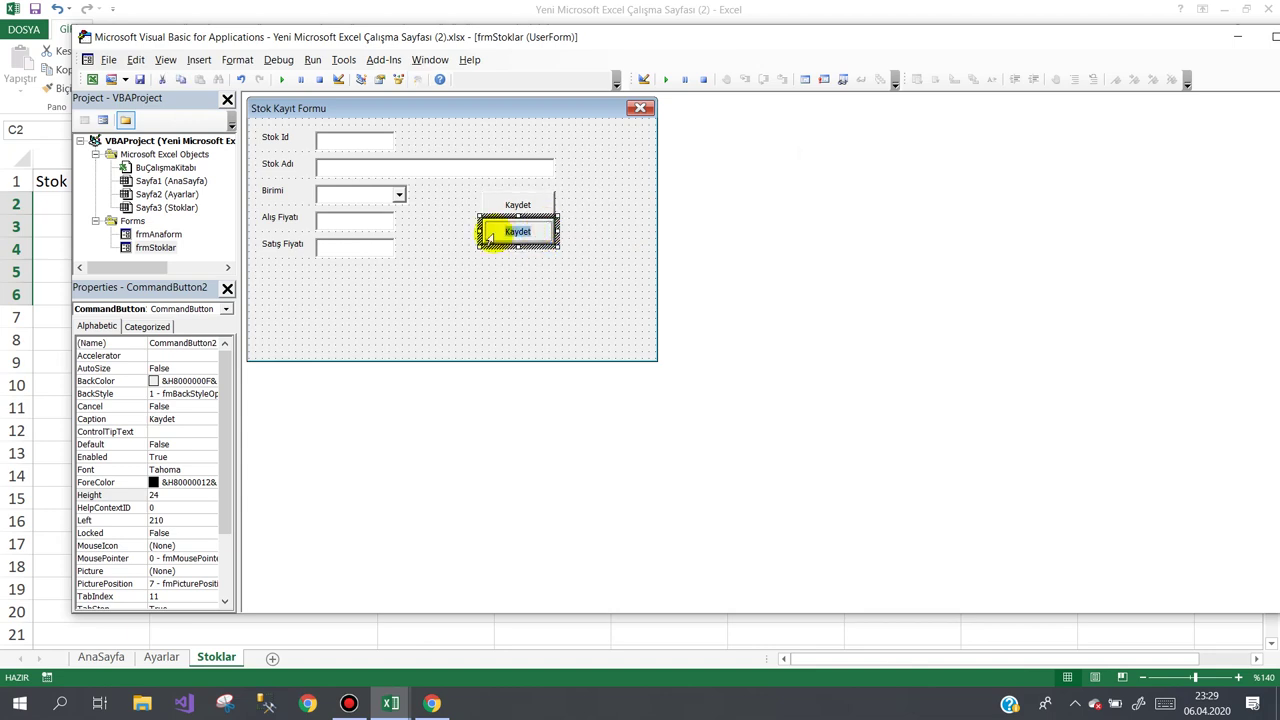
pyautogui.write('Iptal')
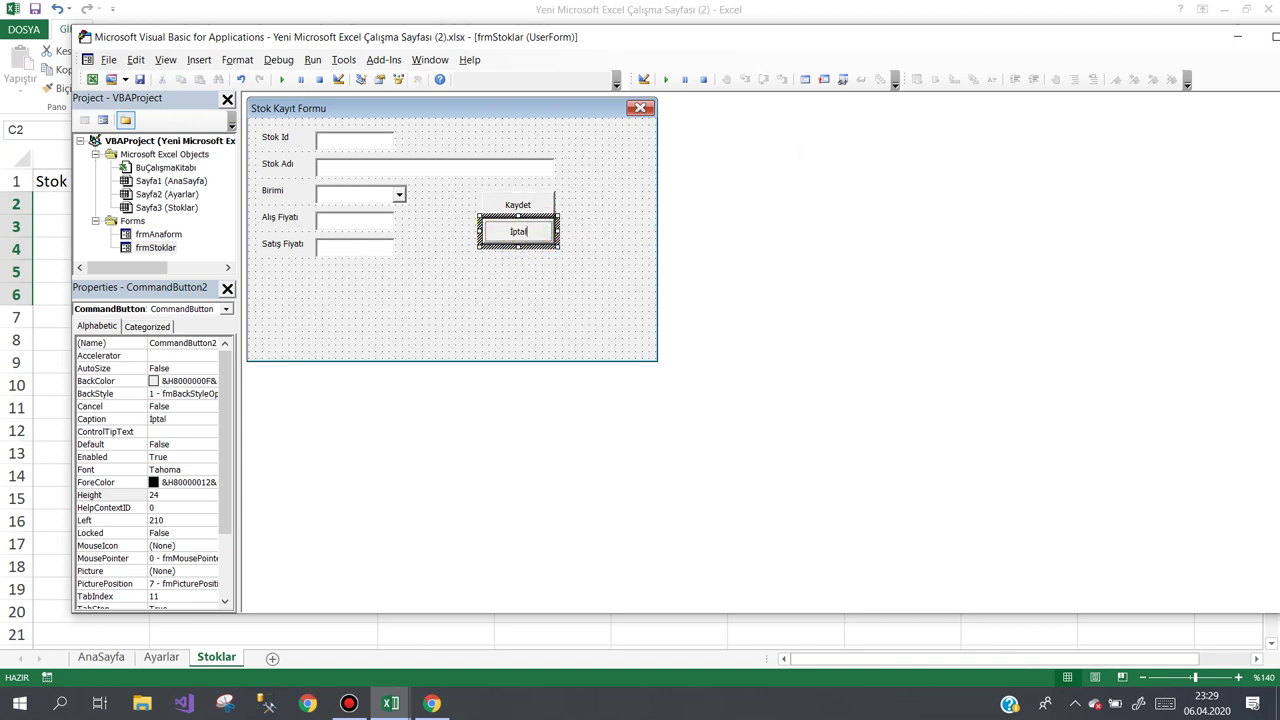
pyautogui.click(585, 305)
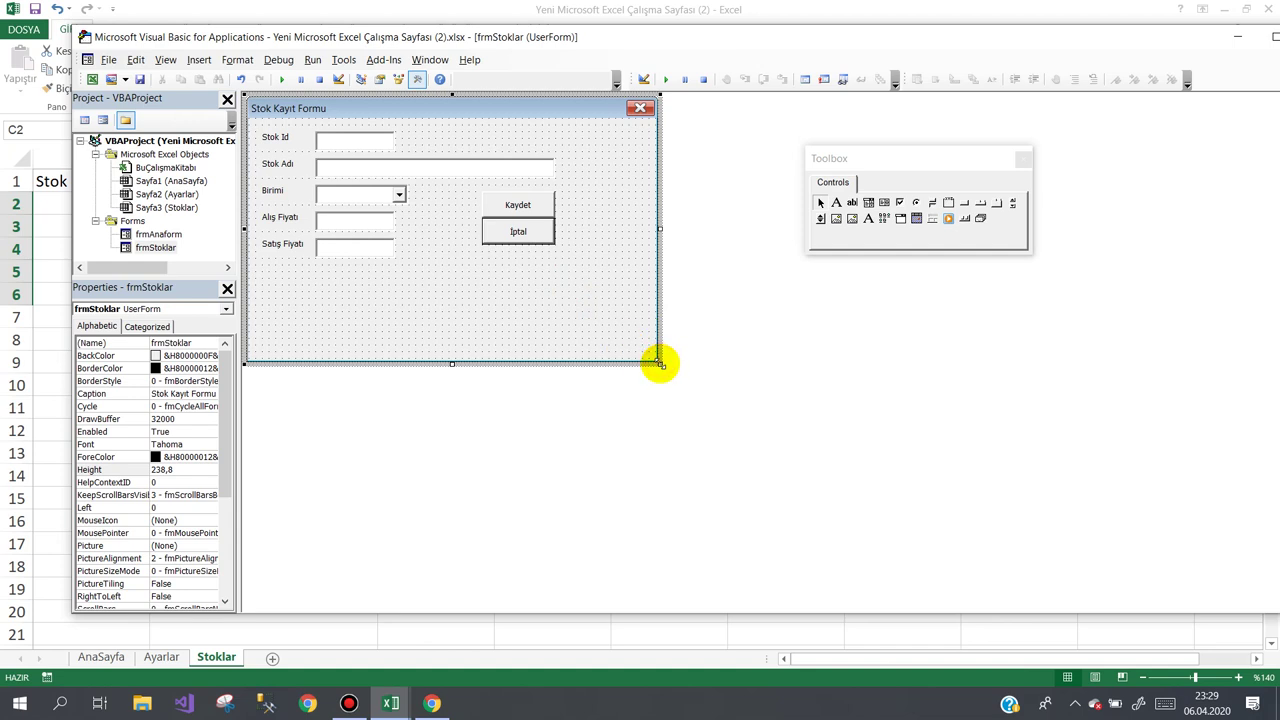
pyautogui.moveTo(658, 363); pyautogui.dragTo(595, 283)
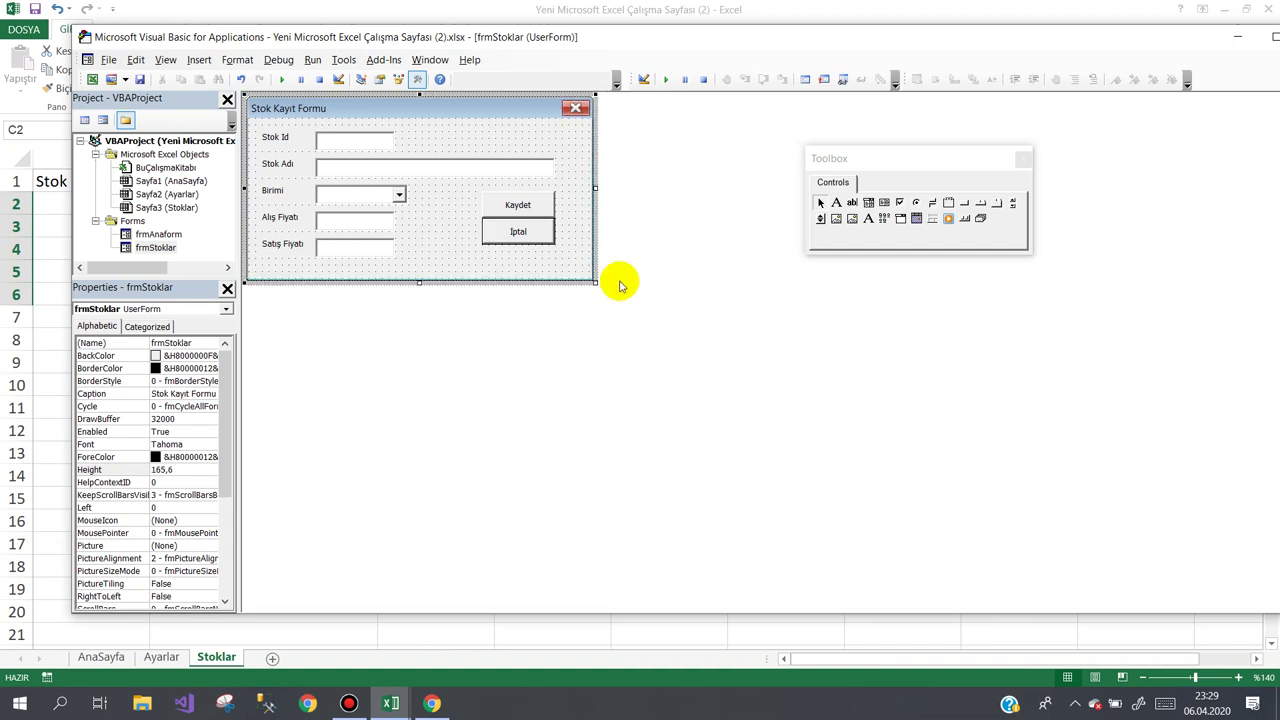
# Step: Select only the Kaydet button and locate its Picture property
pyautogui.moveTo(571, 200)
pyautogui.mouseDown()
pyautogui.moveTo(457, 220)
pyautogui.moveTo(459, 204)
pyautogui.mouseUp()
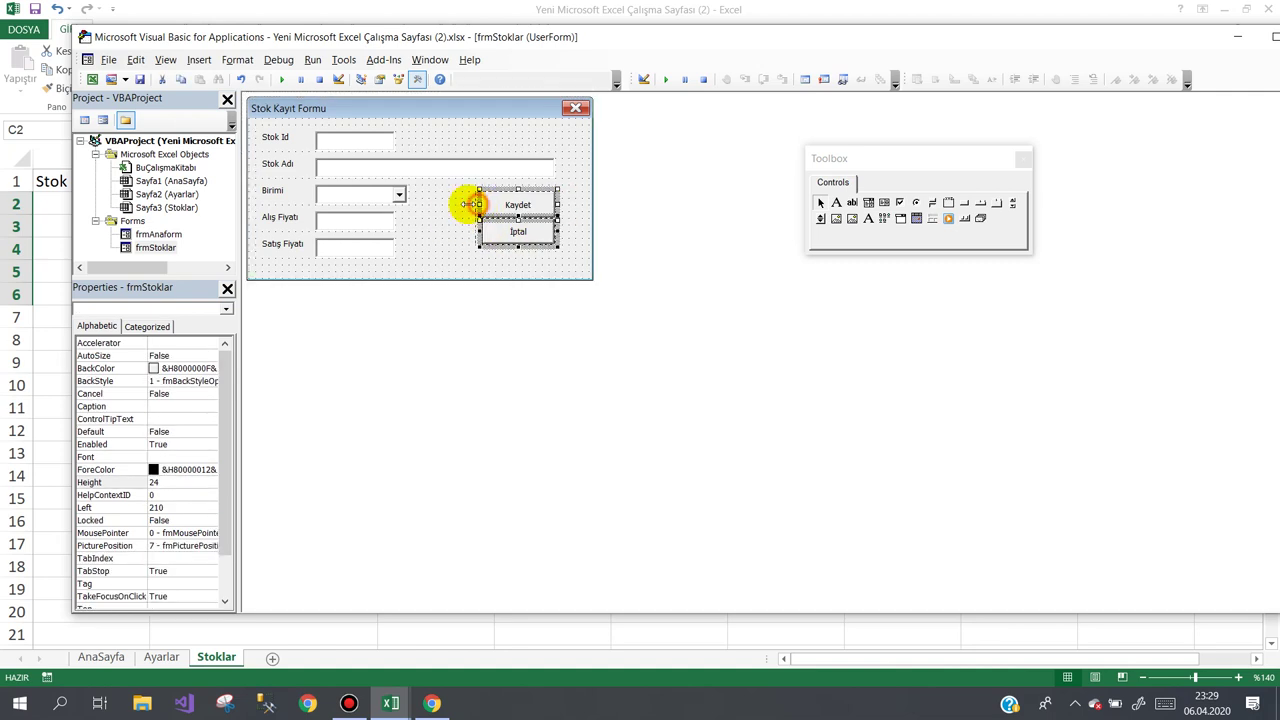
pyautogui.click(566, 232)
pyautogui.click(488, 206)
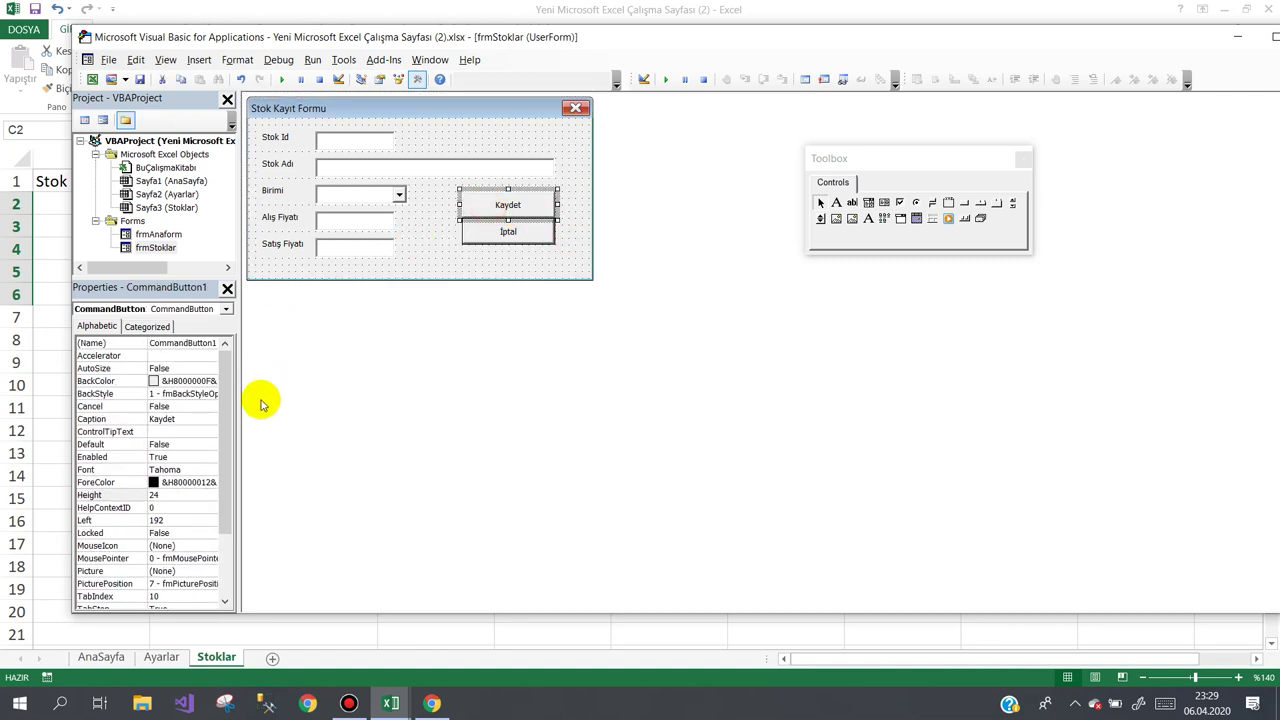
pyautogui.click(224, 450)
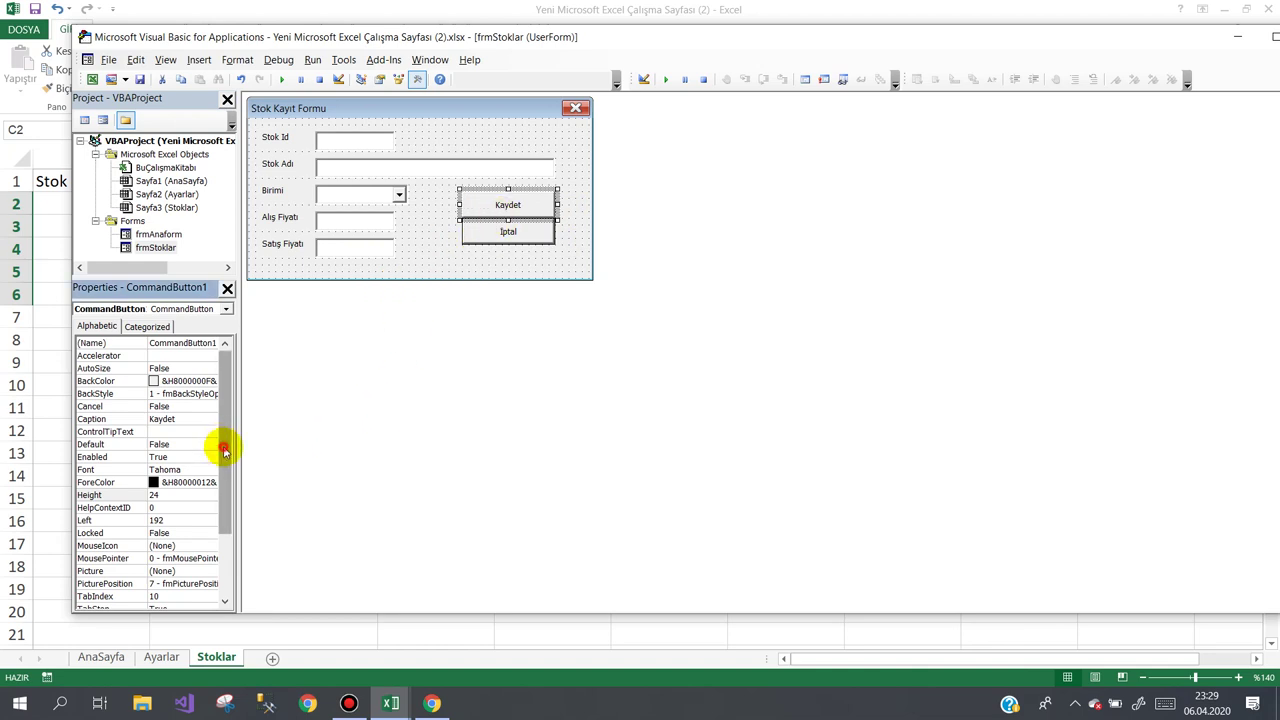
pyautogui.moveTo(224, 450); pyautogui.dragTo(229, 509)
pyautogui.click(196, 483)
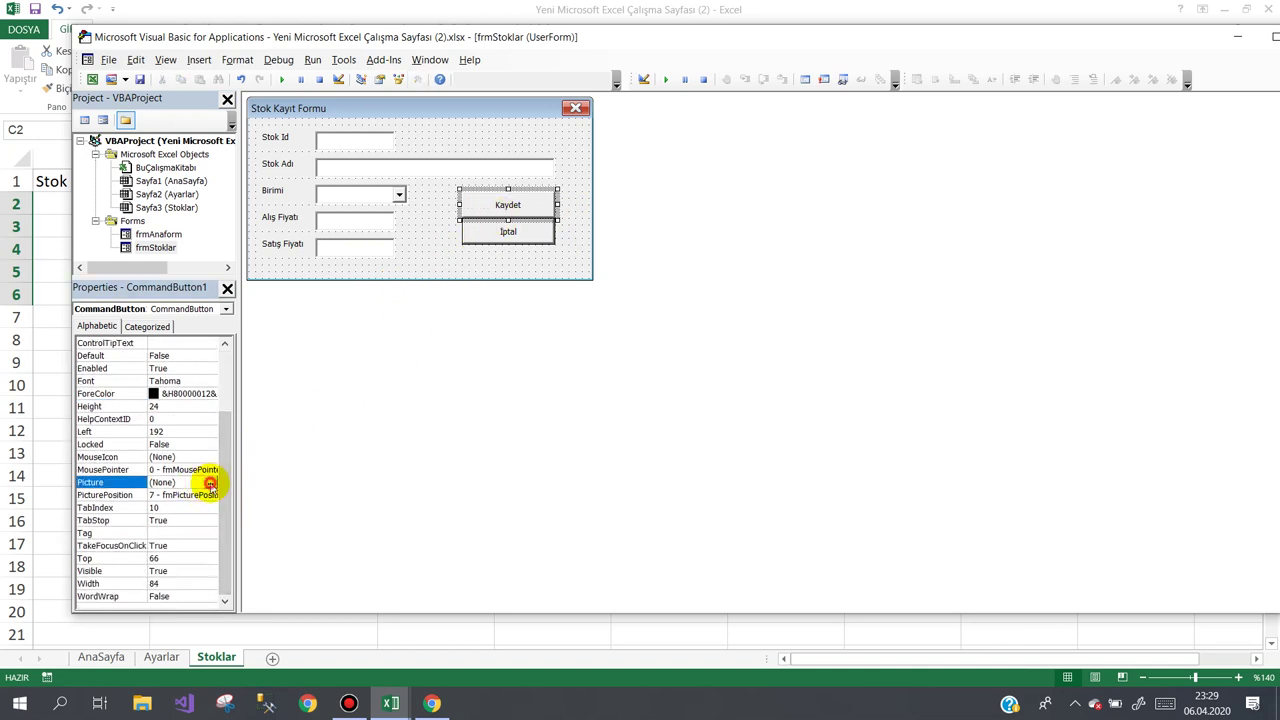
# Step: Load the Save icon from the Necati Bey iconlar folder onto the Kaydet button
pyautogui.click(210, 484)
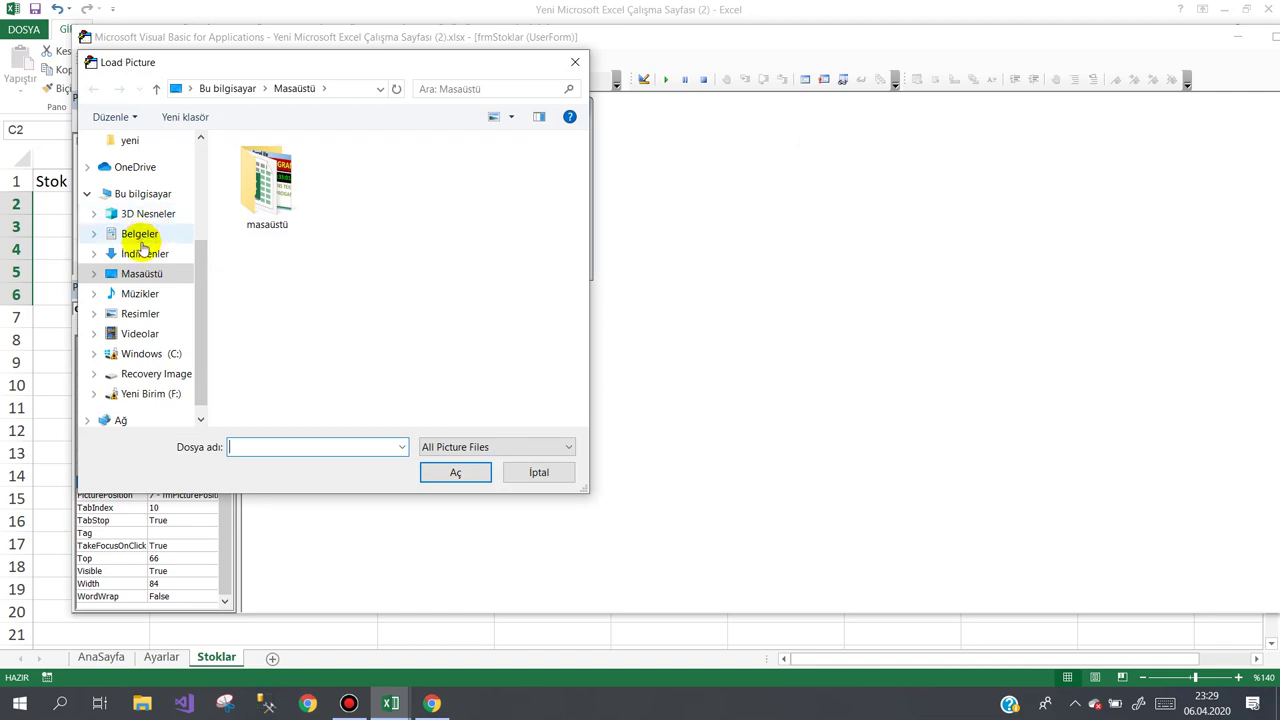
pyautogui.doubleClick(246, 194)
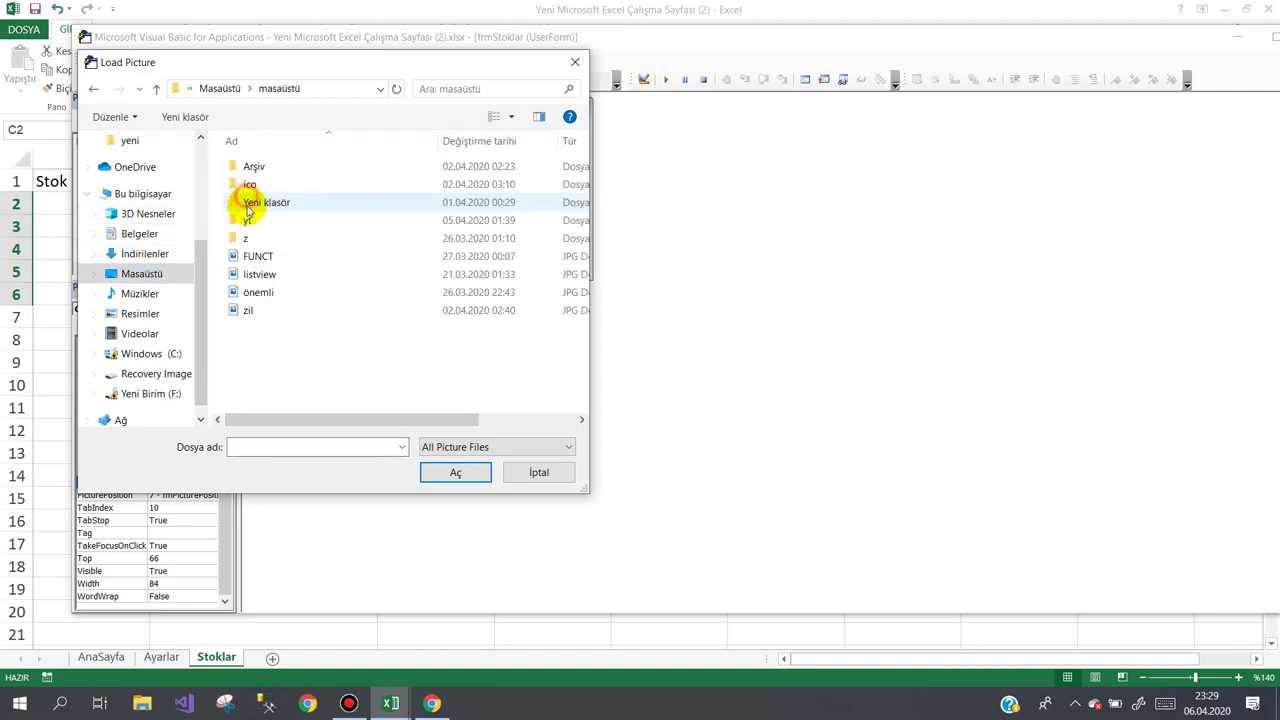
pyautogui.doubleClick(270, 185)
pyautogui.doubleClick(264, 185)
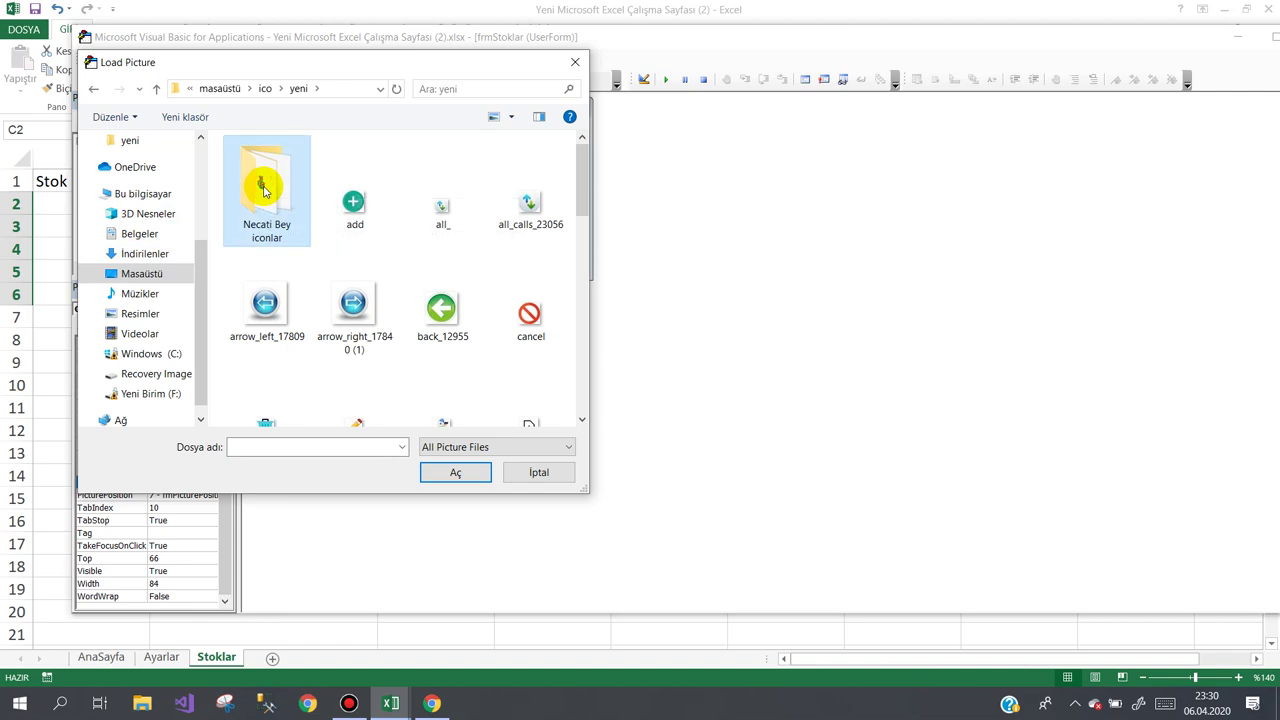
pyautogui.doubleClick(268, 181)
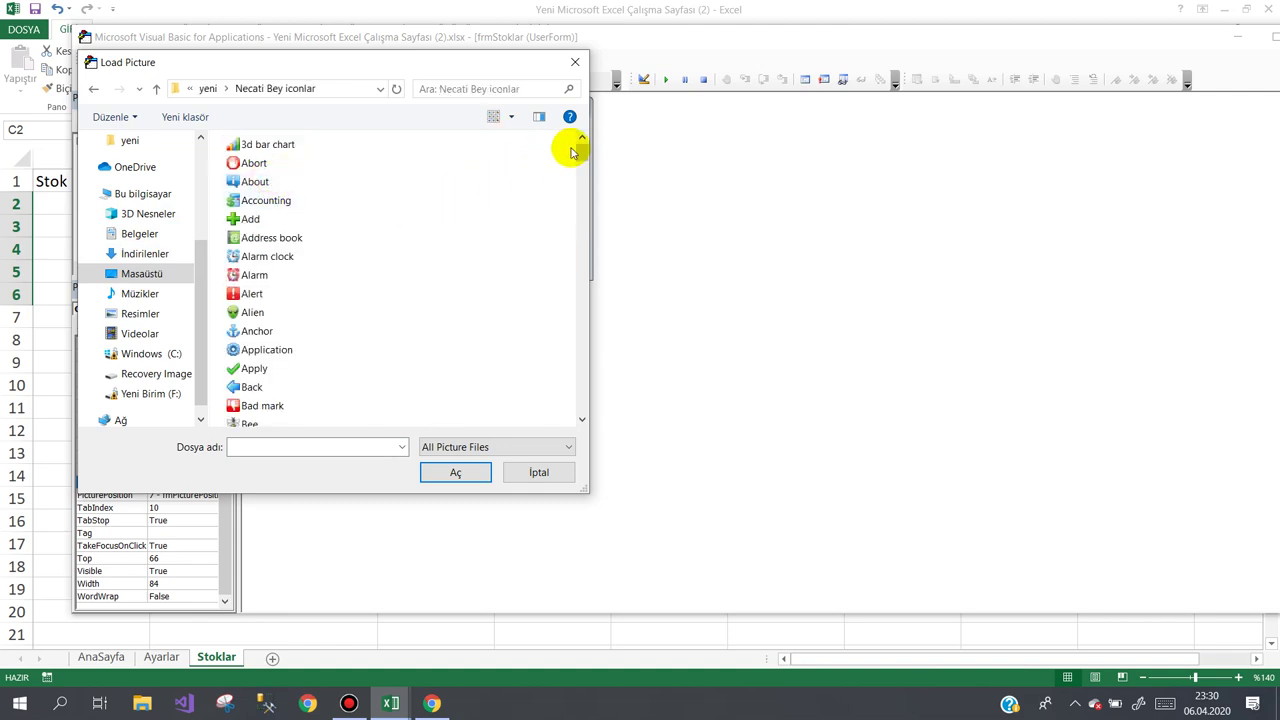
pyautogui.moveTo(580, 149); pyautogui.dragTo(585, 152)
pyautogui.click(240, 271)
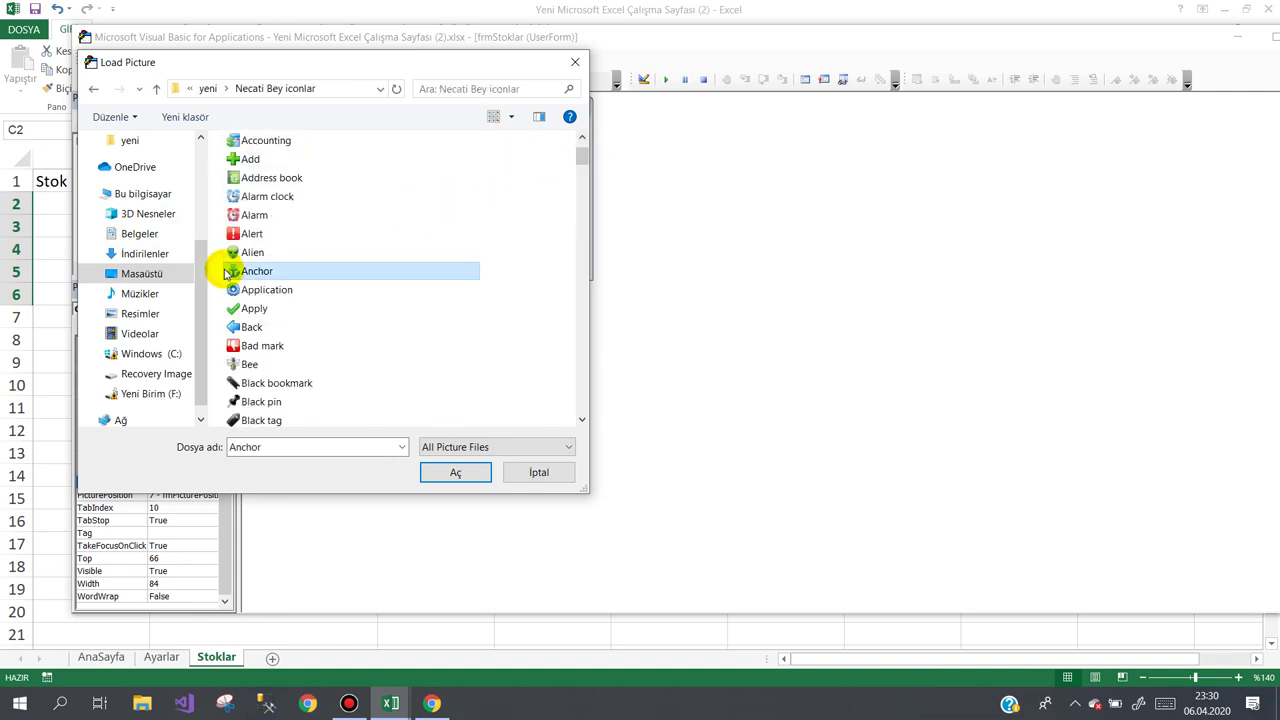
pyautogui.press('s')
pyautogui.doubleClick(250, 158)
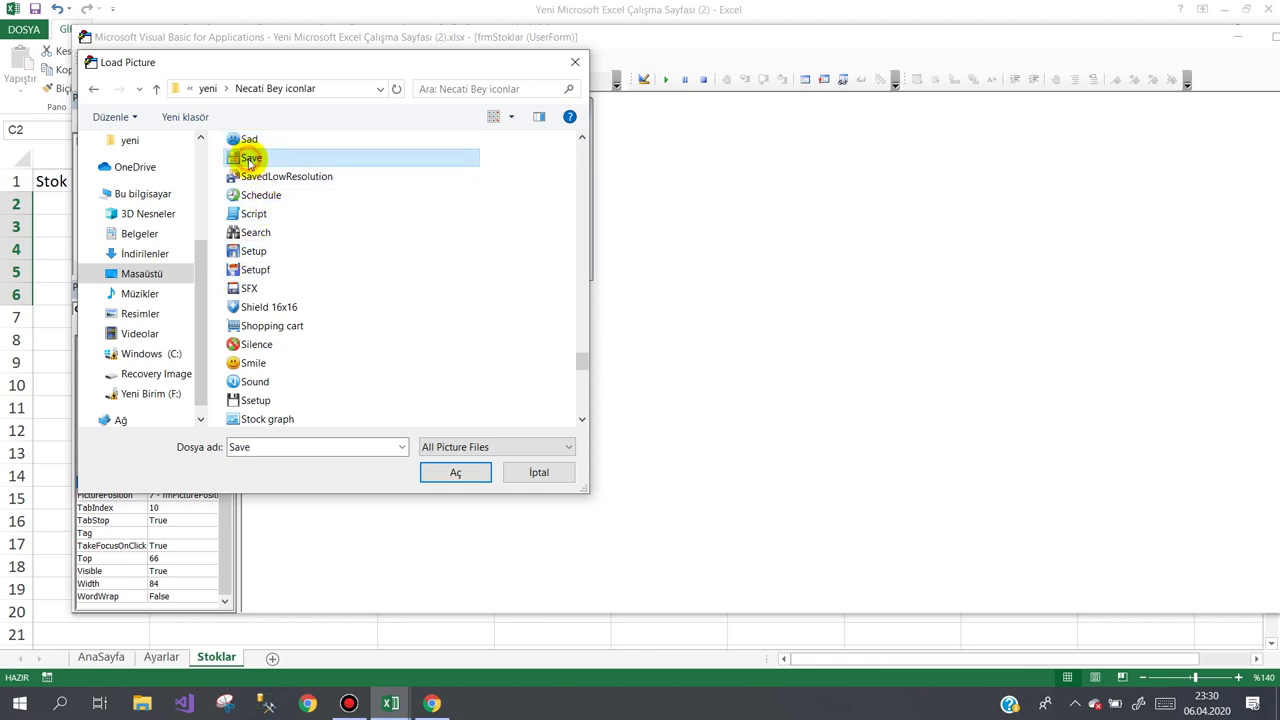
# Step: Make the İptal button taller and give it the red Cancel icon
pyautogui.moveTo(512, 230)
pyautogui.mouseDown()
pyautogui.moveTo(511, 250)
pyautogui.moveTo(510, 227)
pyautogui.mouseUp()
pyautogui.click(507, 215)
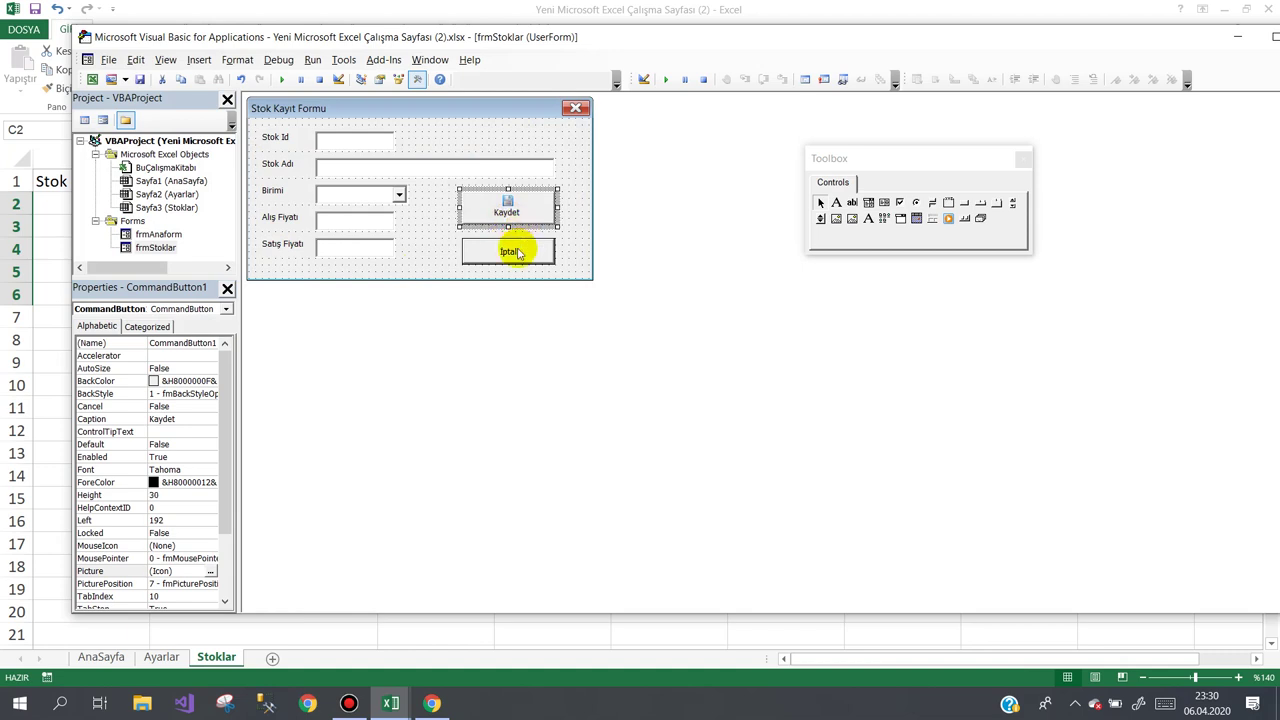
pyautogui.click(518, 254)
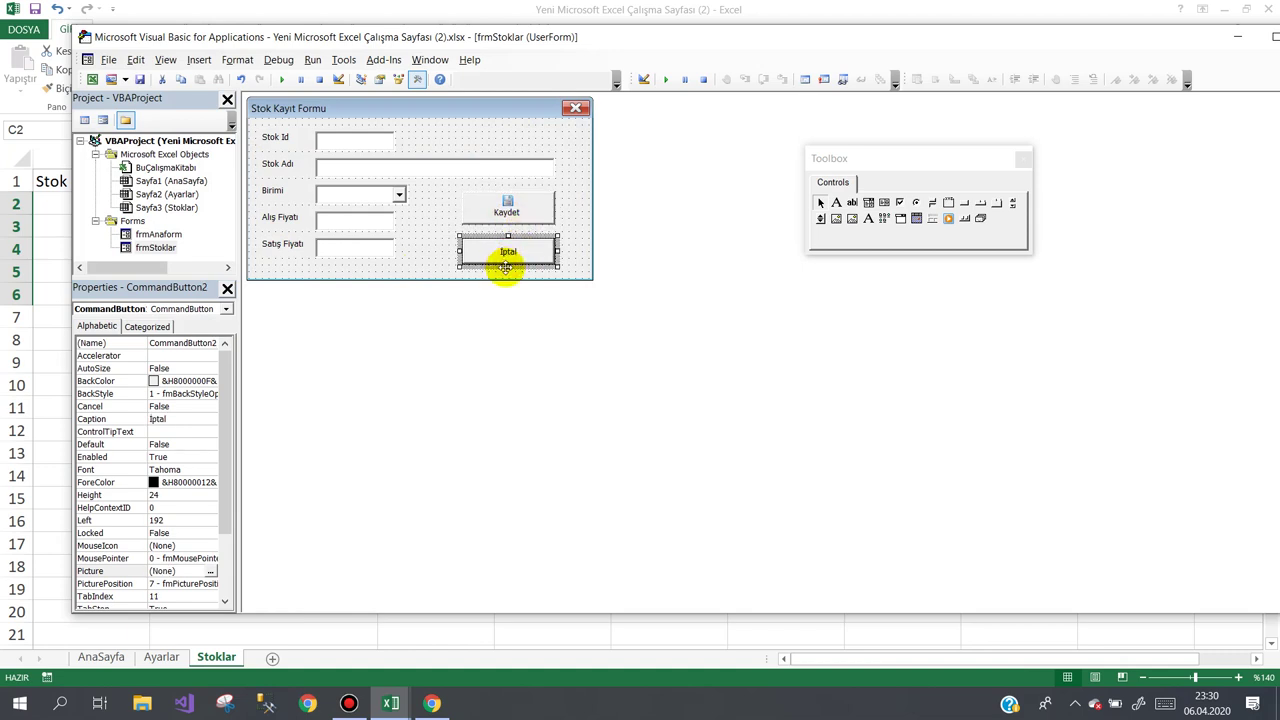
pyautogui.moveTo(508, 268); pyautogui.dragTo(508, 275)
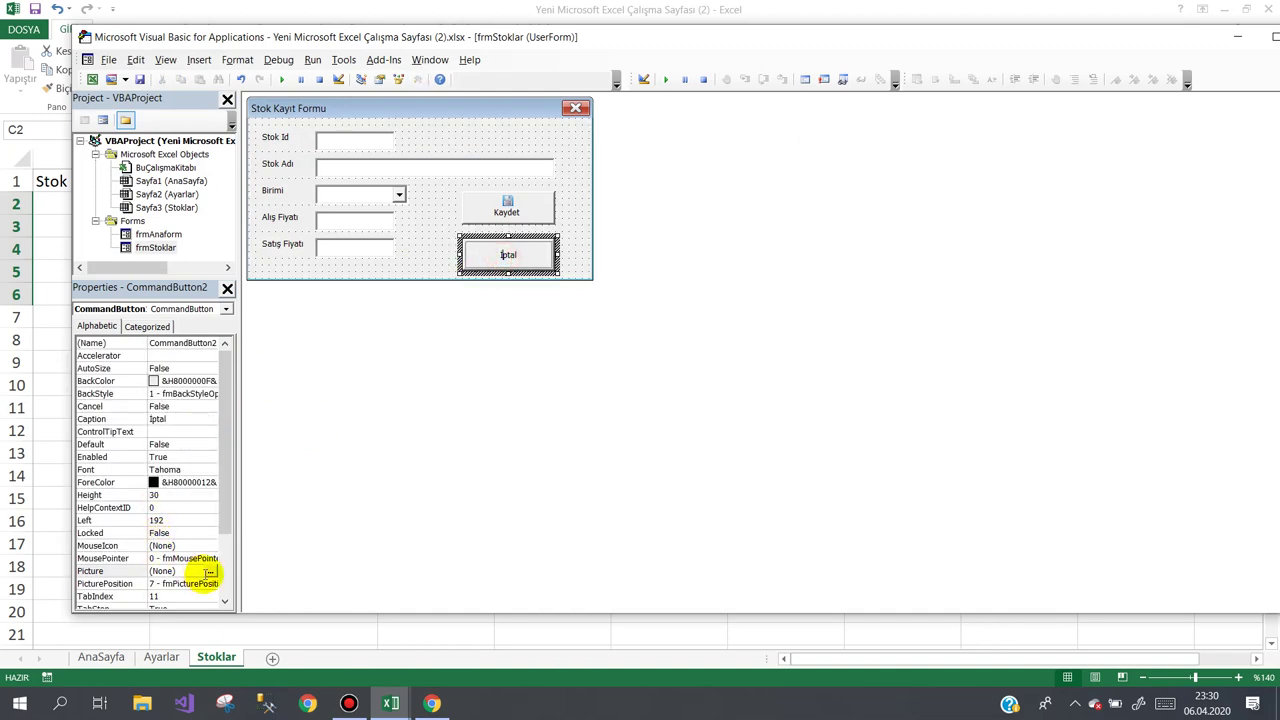
pyautogui.click(210, 570)
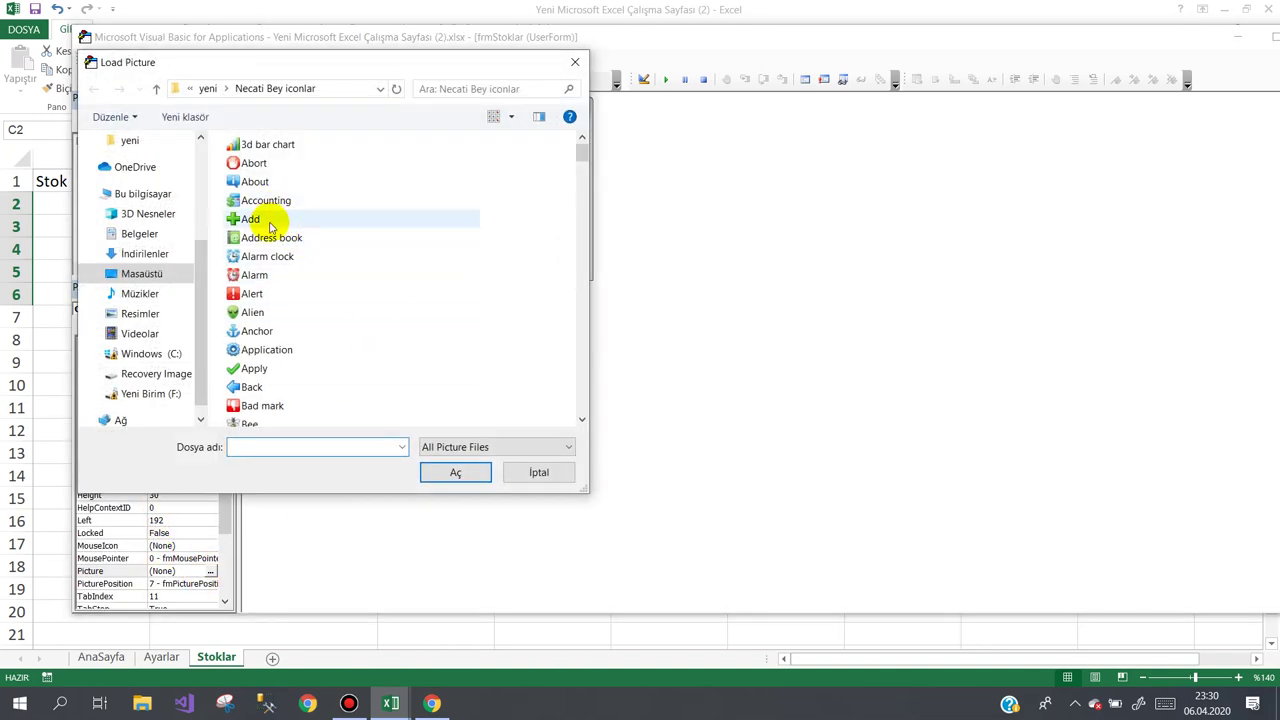
pyautogui.click(258, 219)
pyautogui.press('c')
pyautogui.press('c')
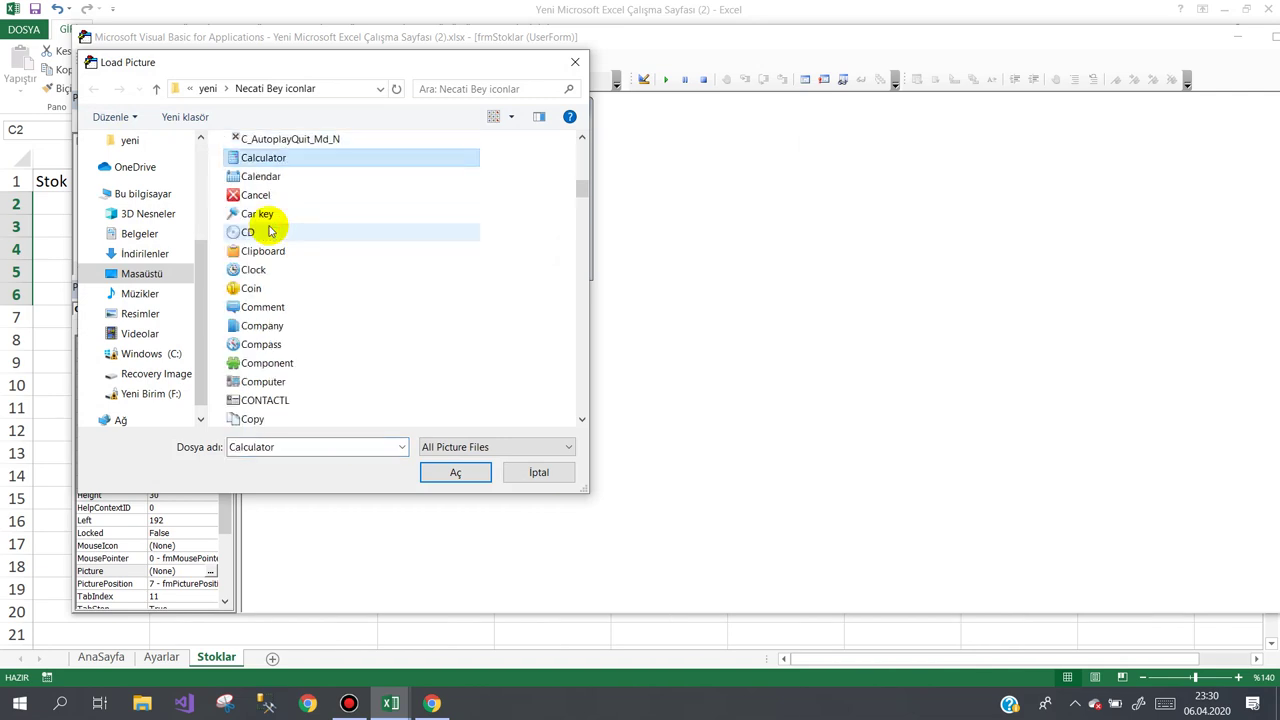
pyautogui.doubleClick(256, 195)
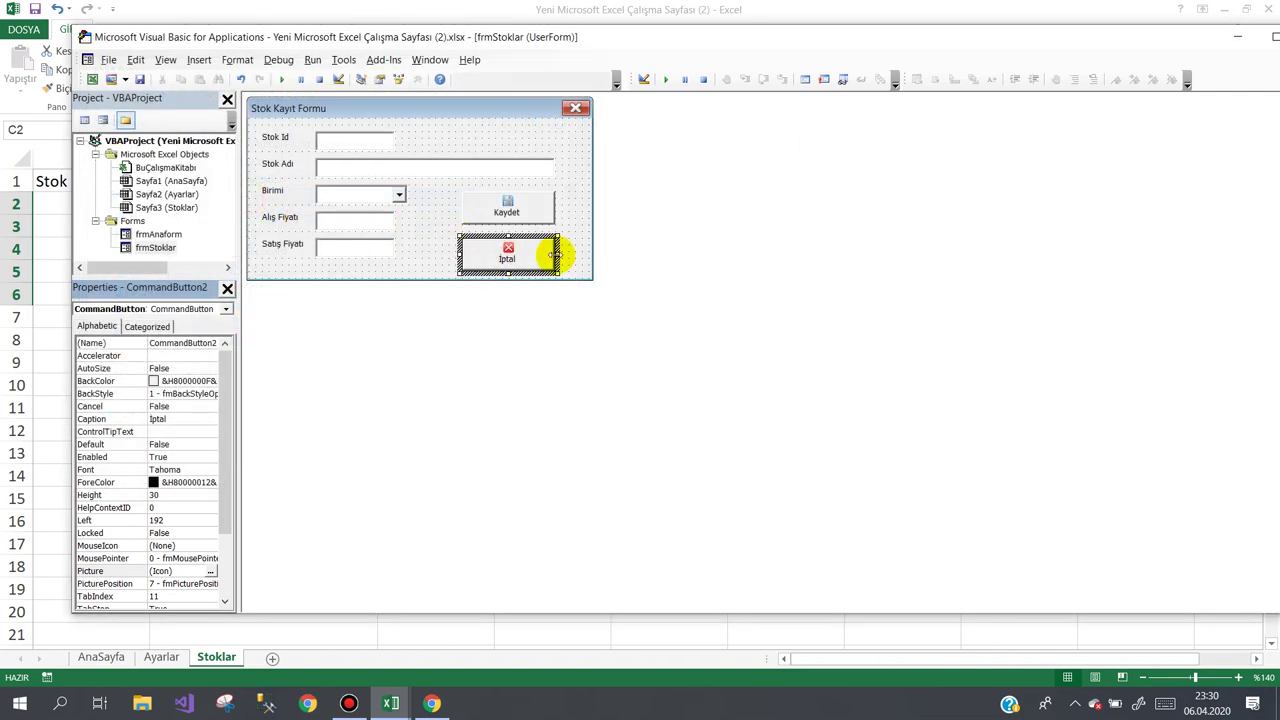
pyautogui.click(570, 240)
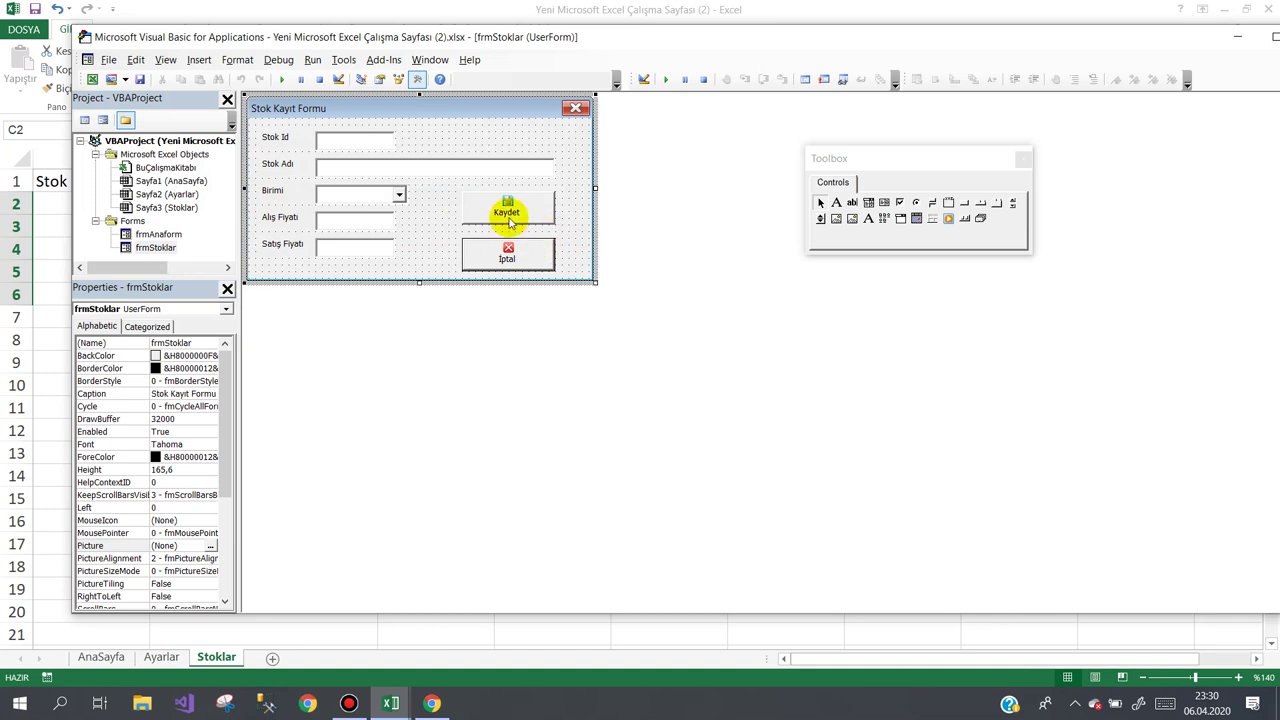
# Step: Set the Stok Id text box's Enabled property to False
pyautogui.click(508, 252)
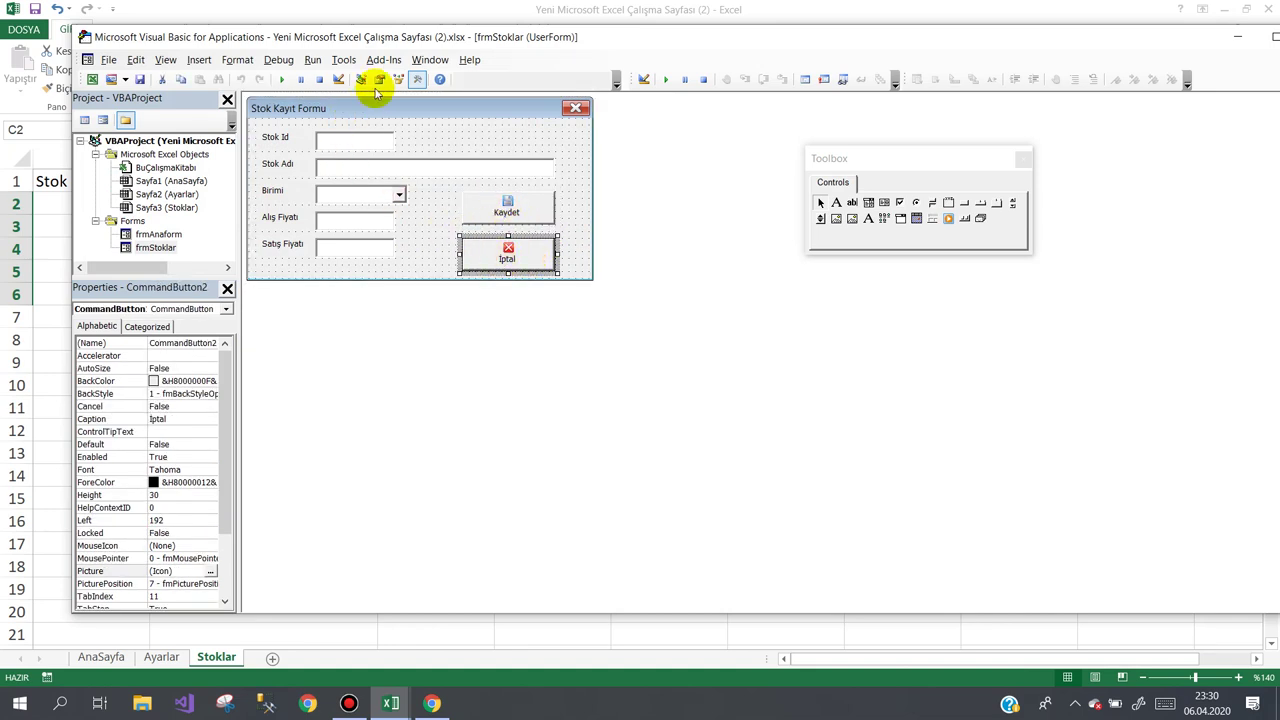
pyautogui.moveTo(386, 37); pyautogui.dragTo(611, 64)
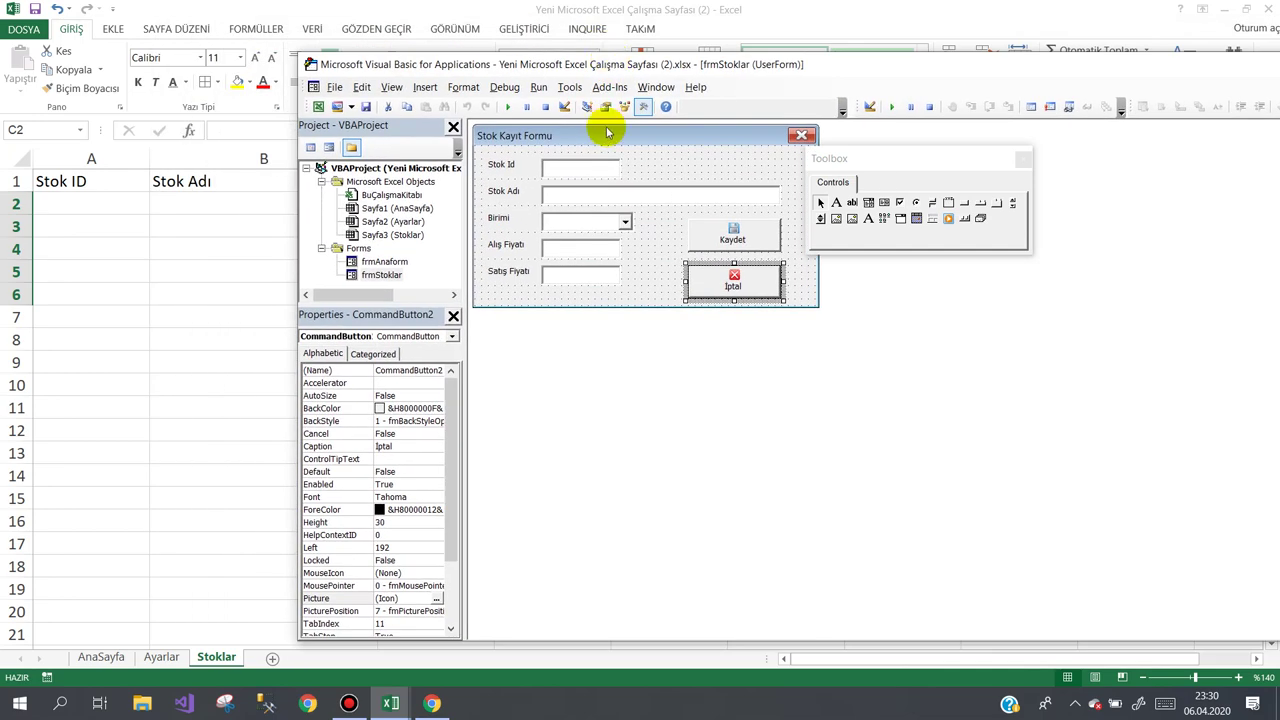
pyautogui.click(570, 172)
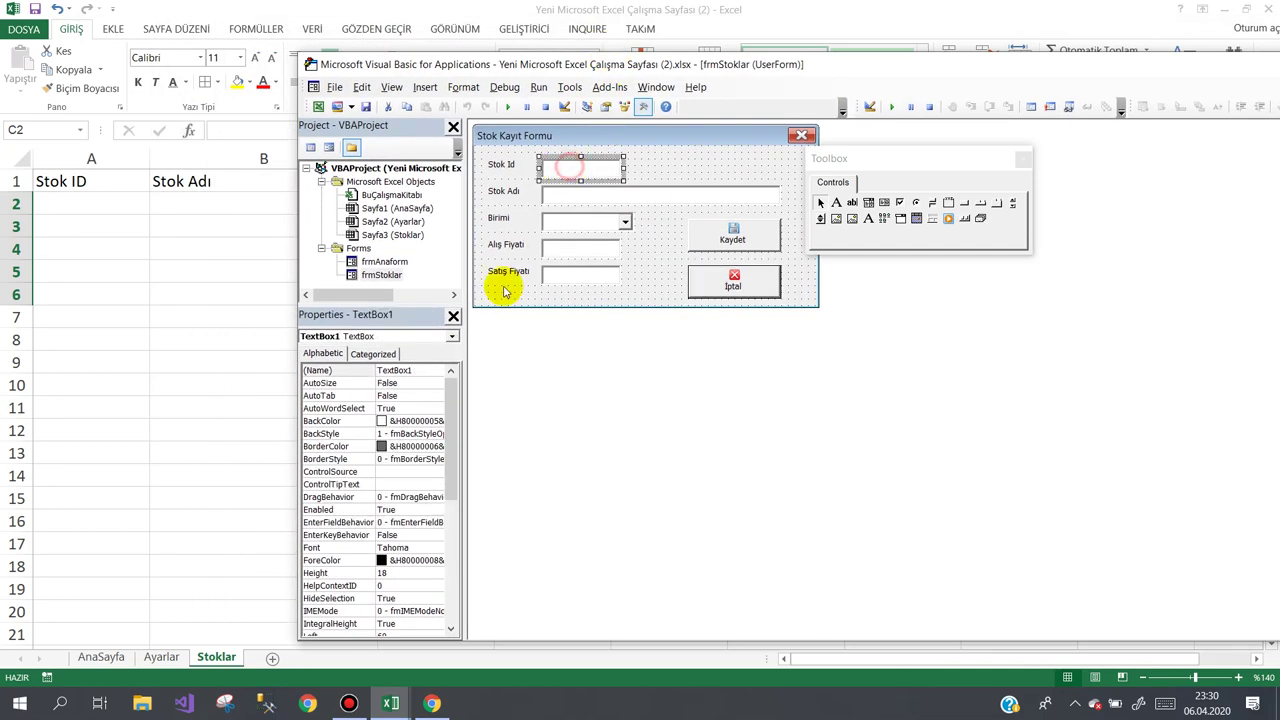
pyautogui.click(354, 511)
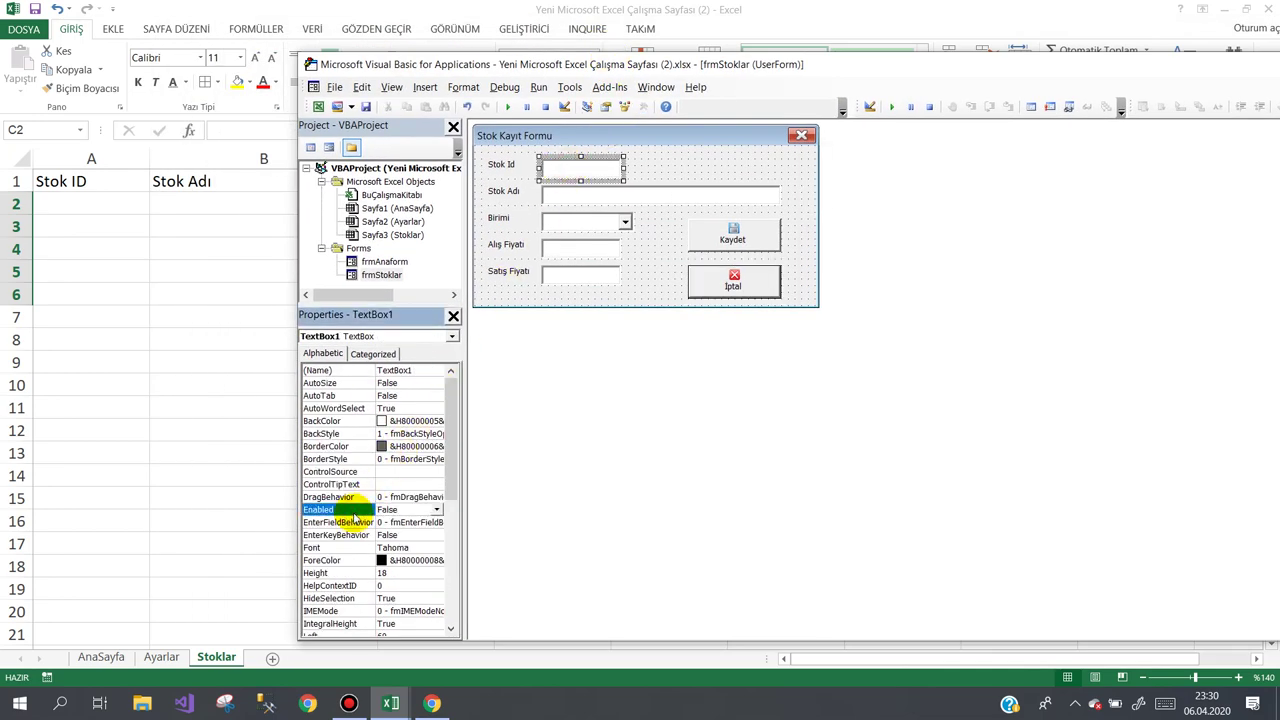
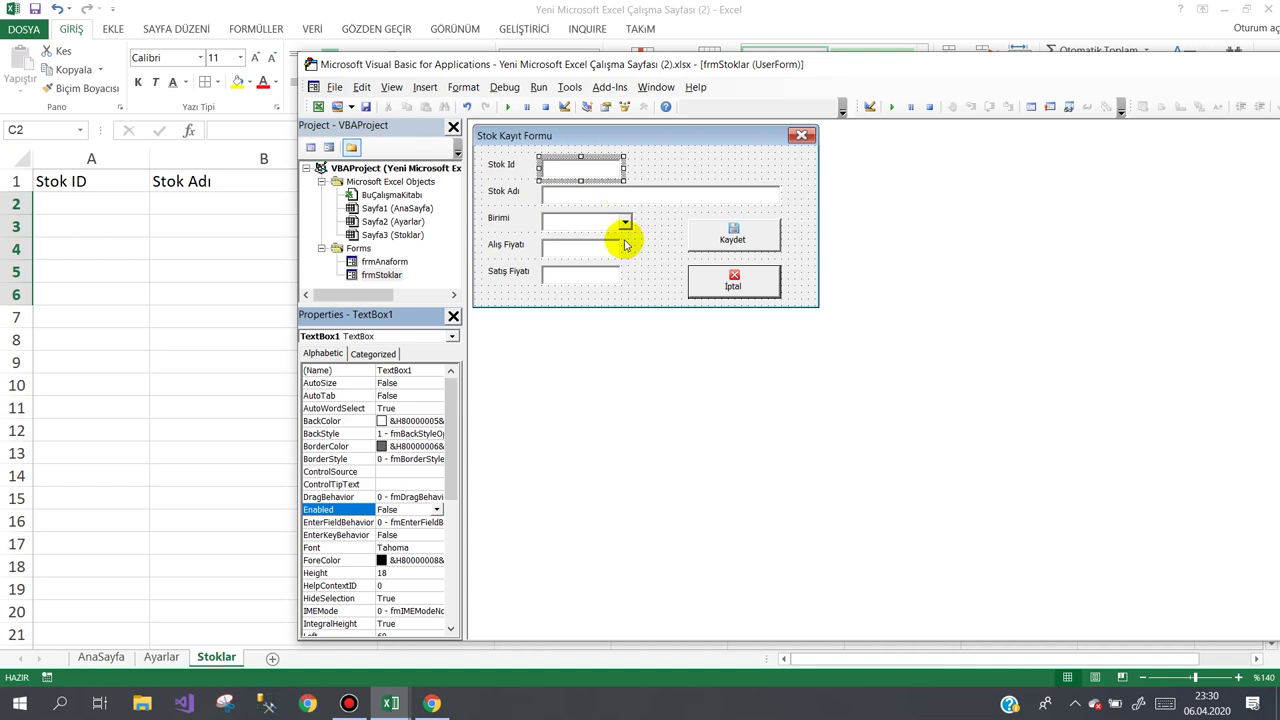
# Step: Set the TabIndex of the Stok Adı, Birimi, Alış Fiyatı and Satış Fiyatı fields so they come first
pyautogui.click(575, 203)
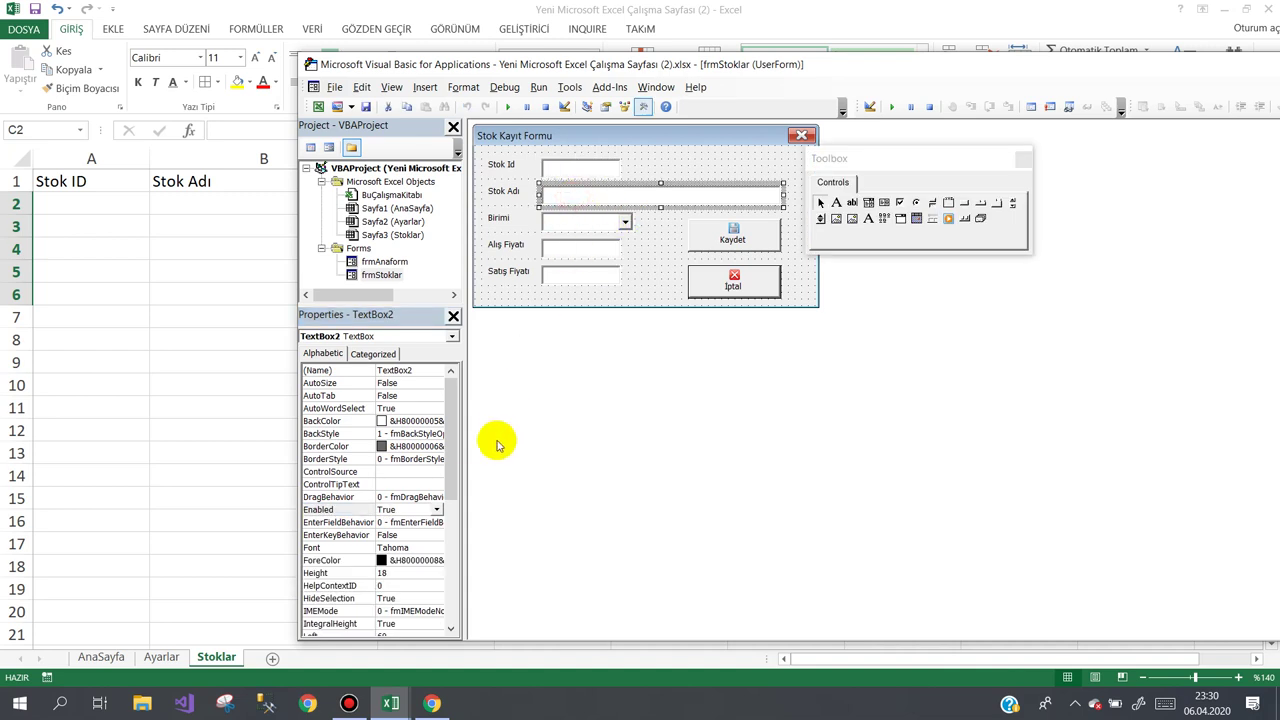
pyautogui.click(453, 458)
pyautogui.moveTo(455, 465); pyautogui.dragTo(458, 566)
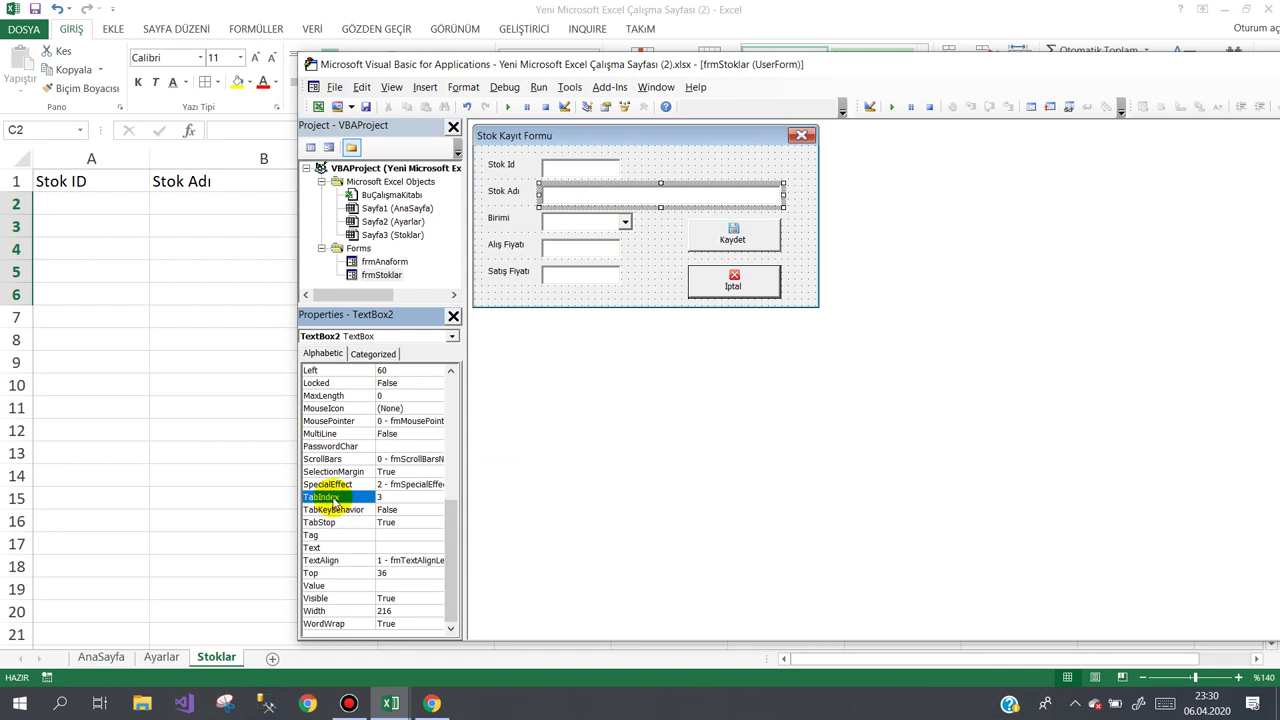
pyautogui.click(570, 226)
pyautogui.click(362, 625)
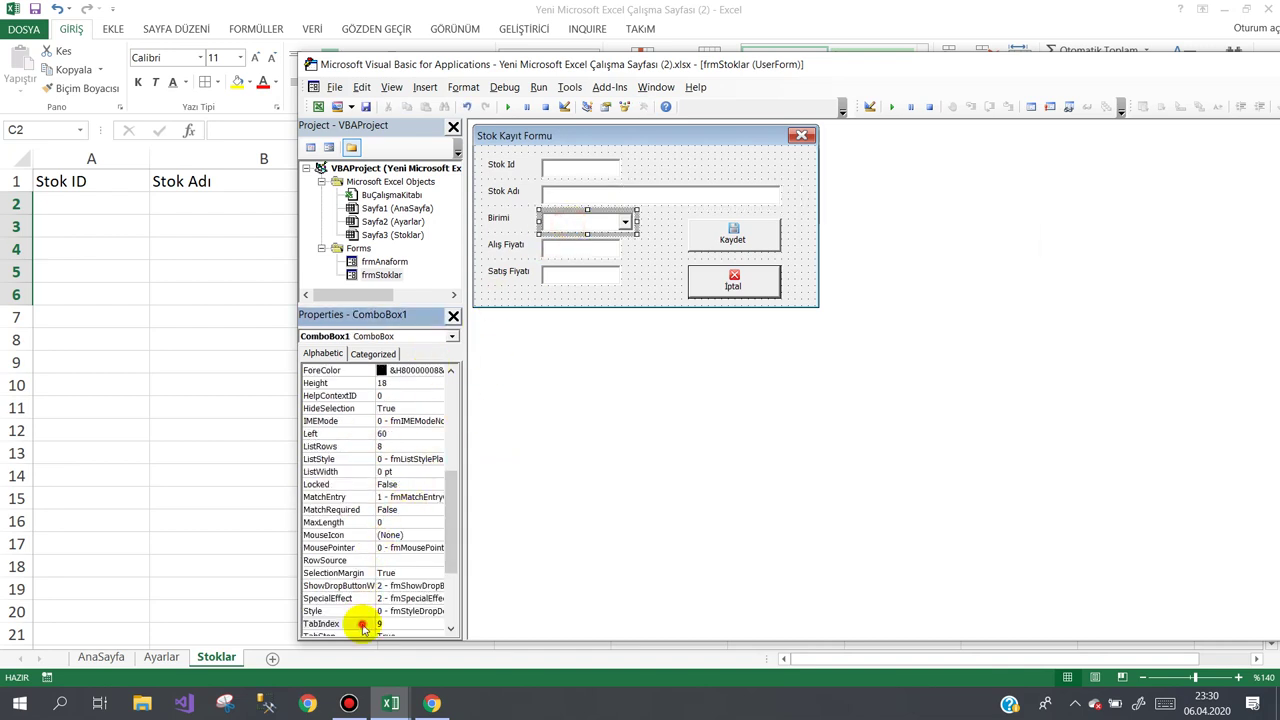
pyautogui.click(560, 250)
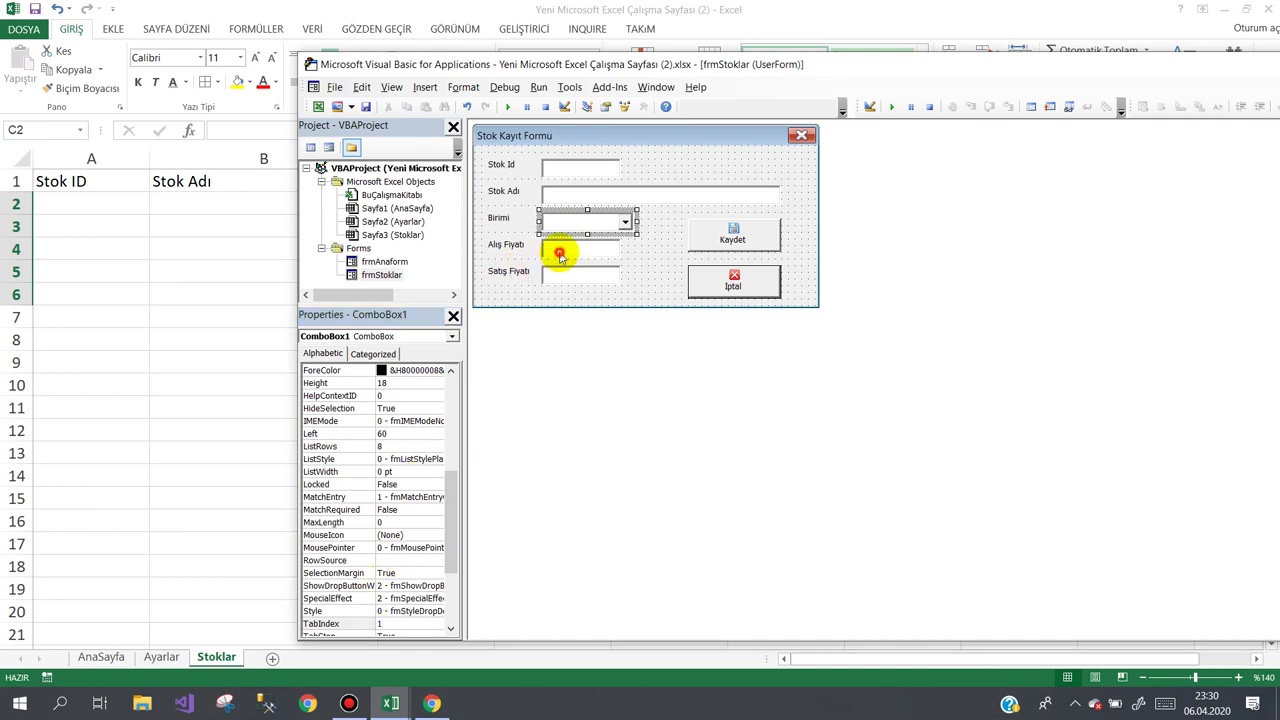
pyautogui.click(358, 624)
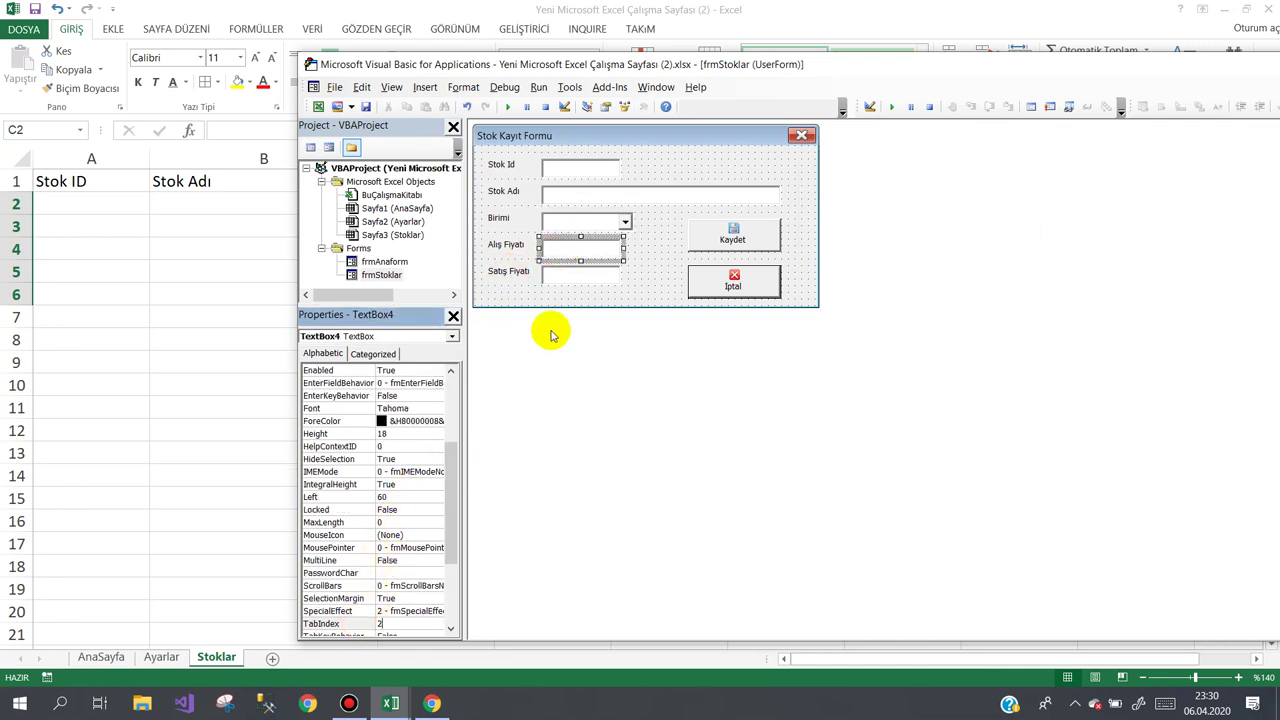
pyautogui.click(557, 272)
pyautogui.click(355, 625)
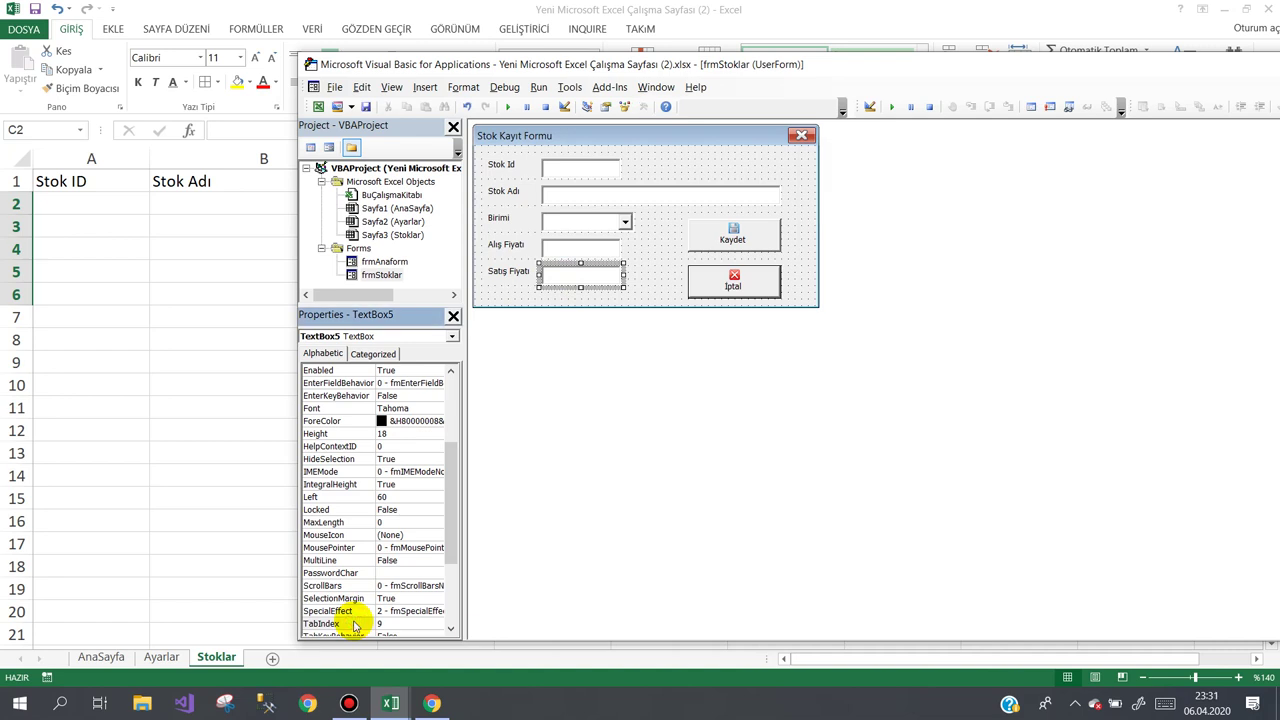
# Step: Give the Kaydet button TabIndex 4 and the İptal button TabIndex 5
pyautogui.click(712, 245)
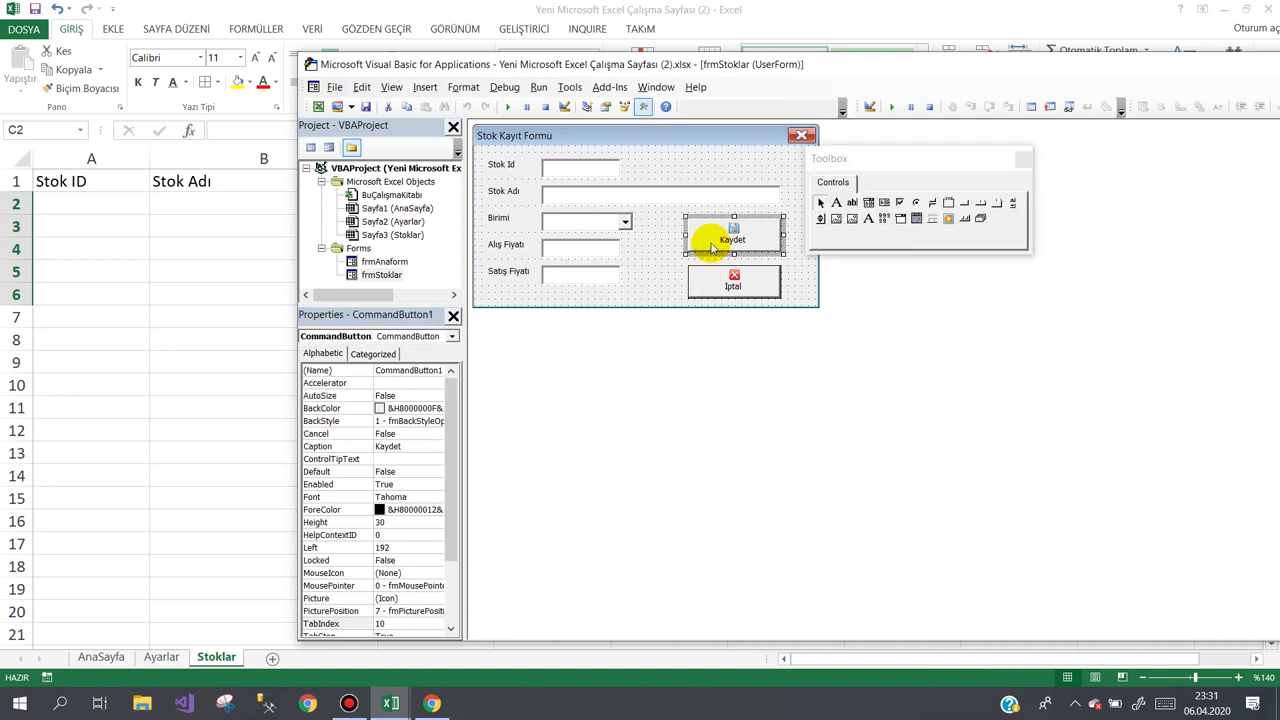
pyautogui.click(350, 624)
pyautogui.write('4')
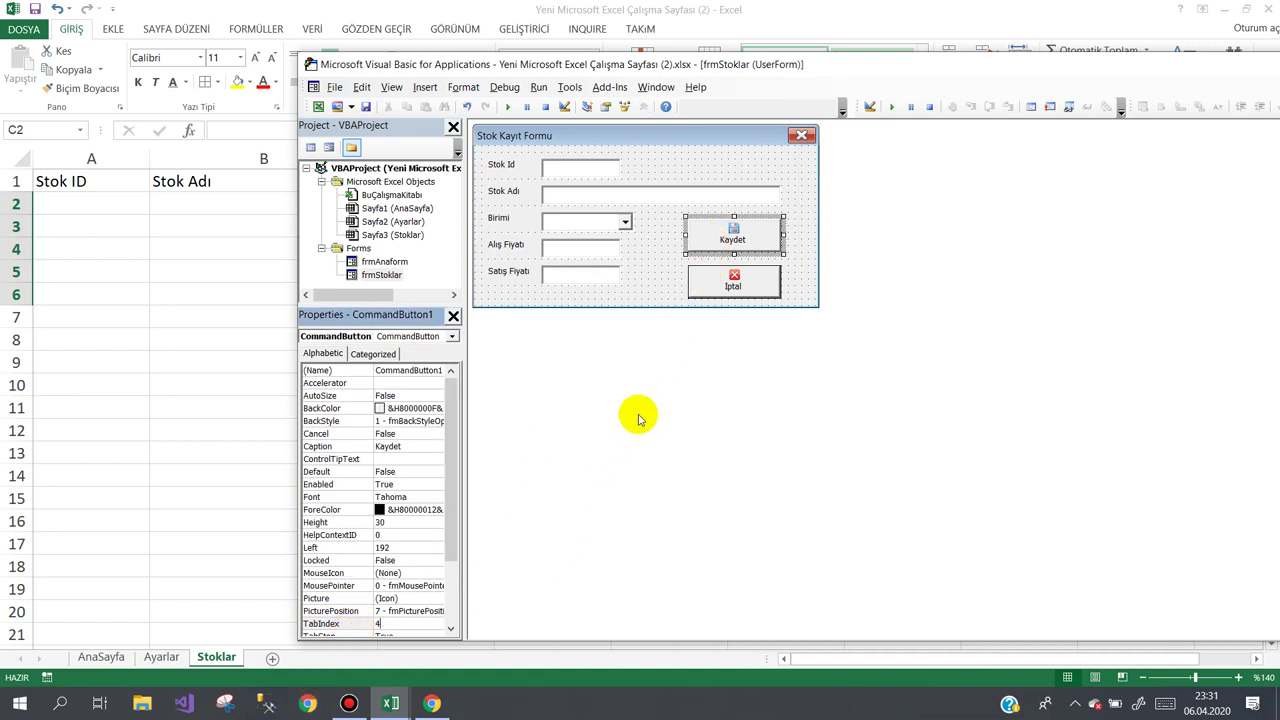
pyautogui.click(714, 283)
pyautogui.click(362, 624)
pyautogui.write('5')
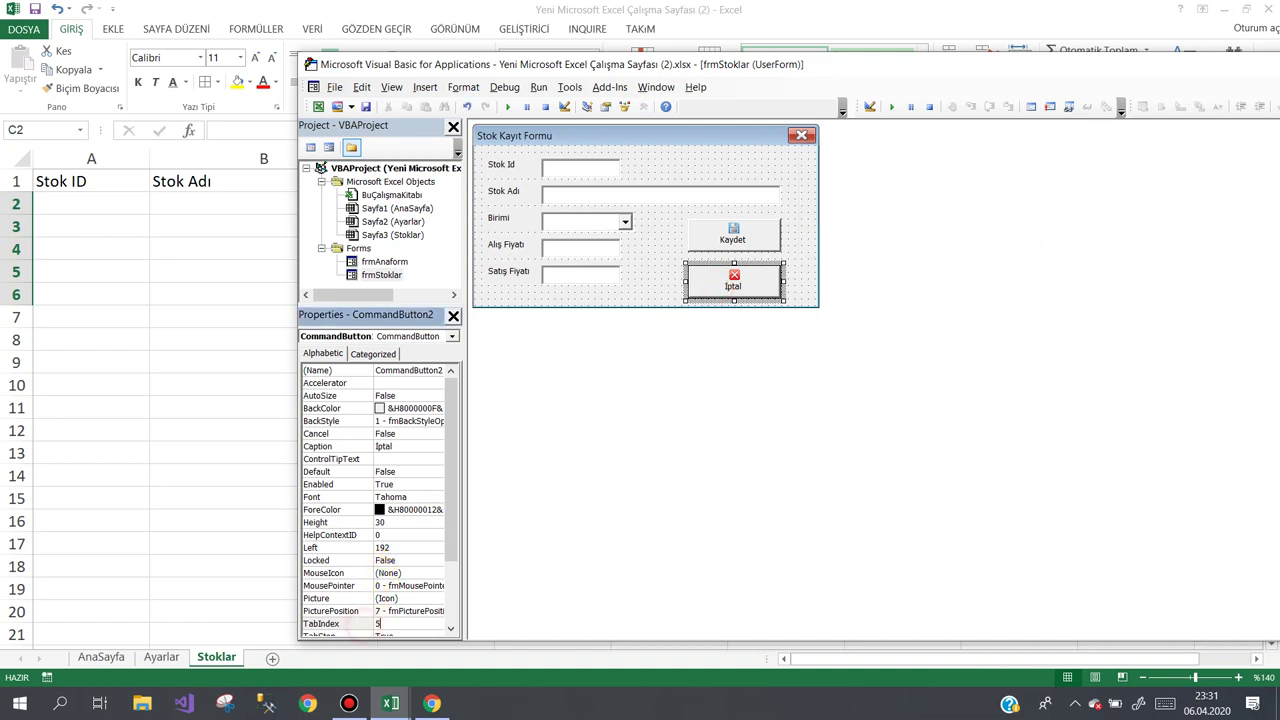
pyautogui.click(635, 285)
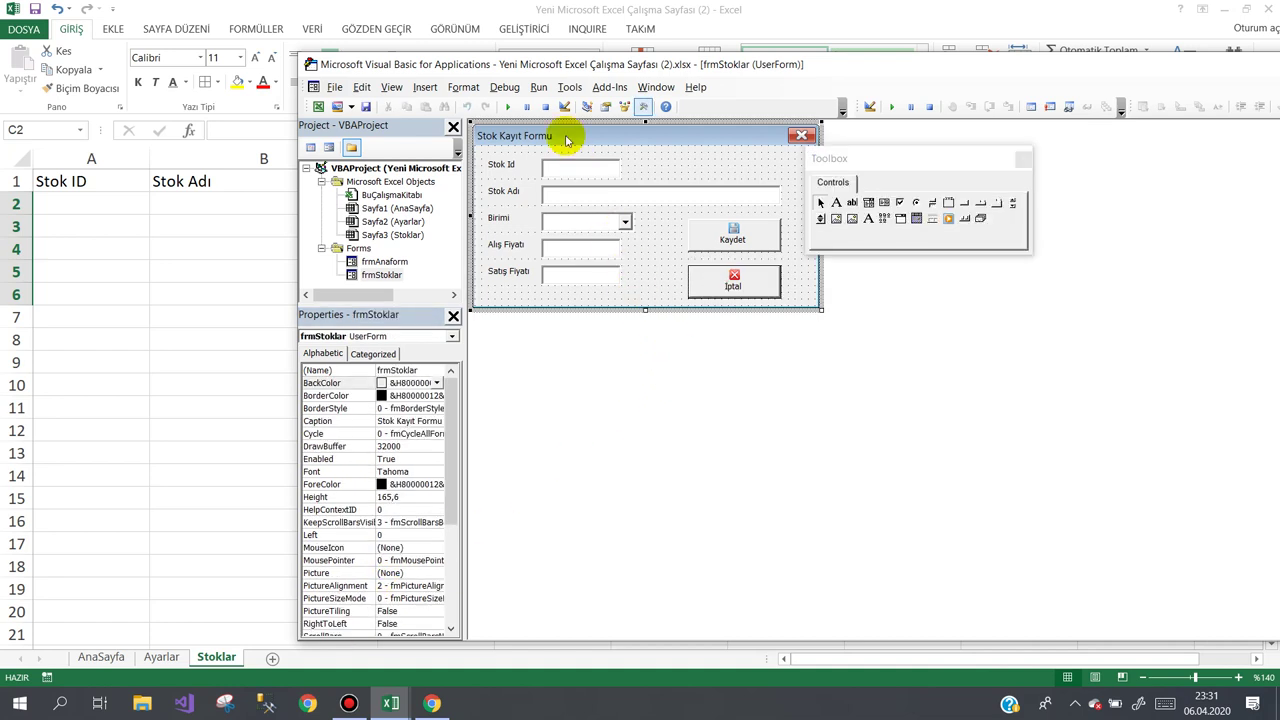
pyautogui.click(507, 106)
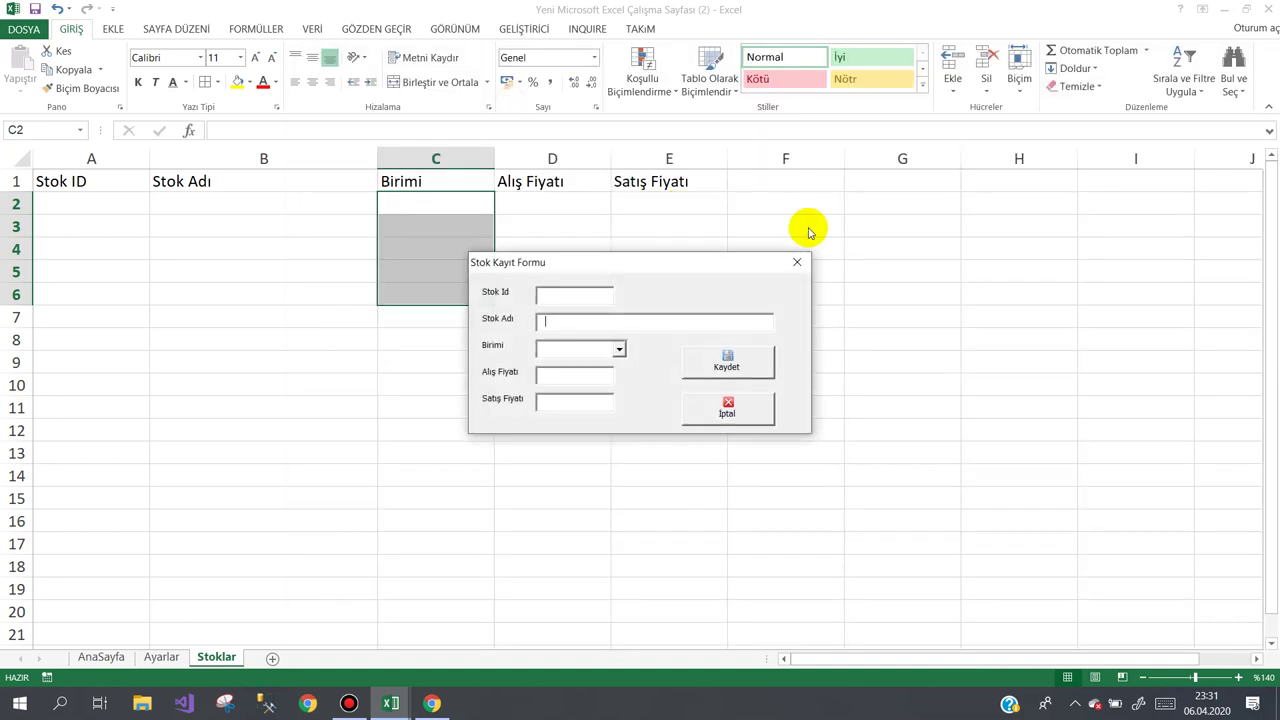
pyautogui.press('Tab')
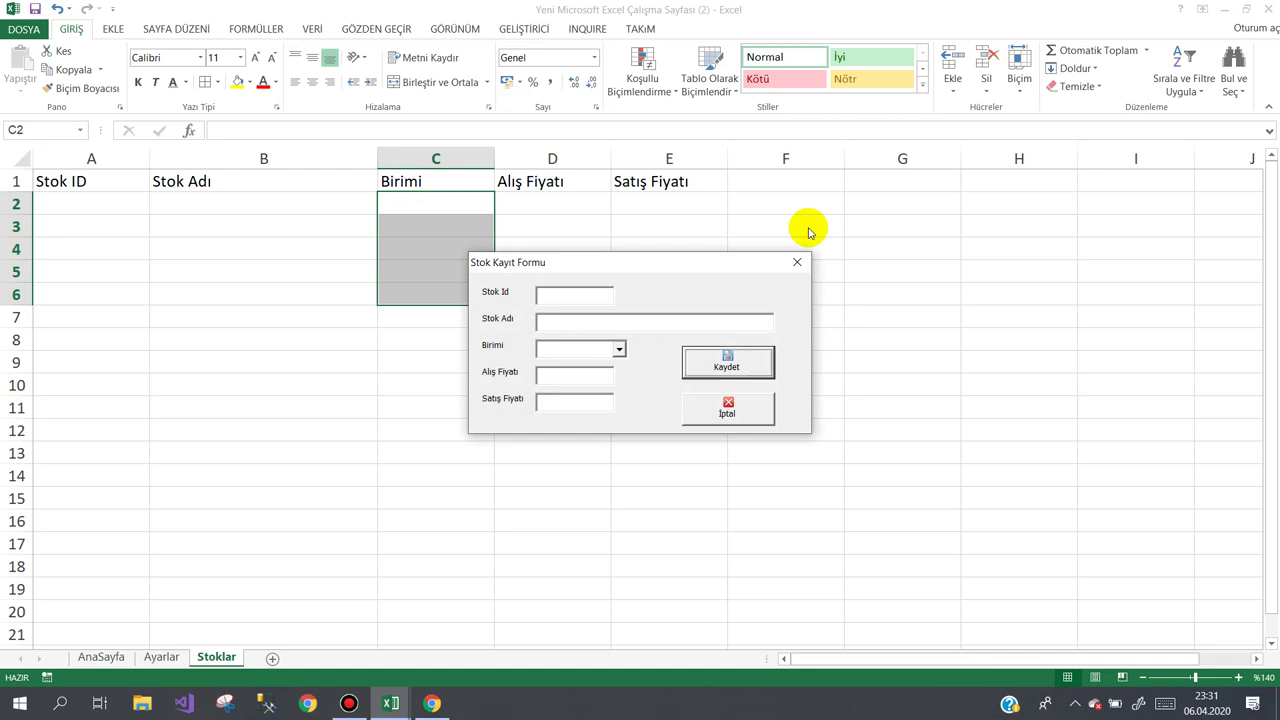
pyautogui.click(740, 405)
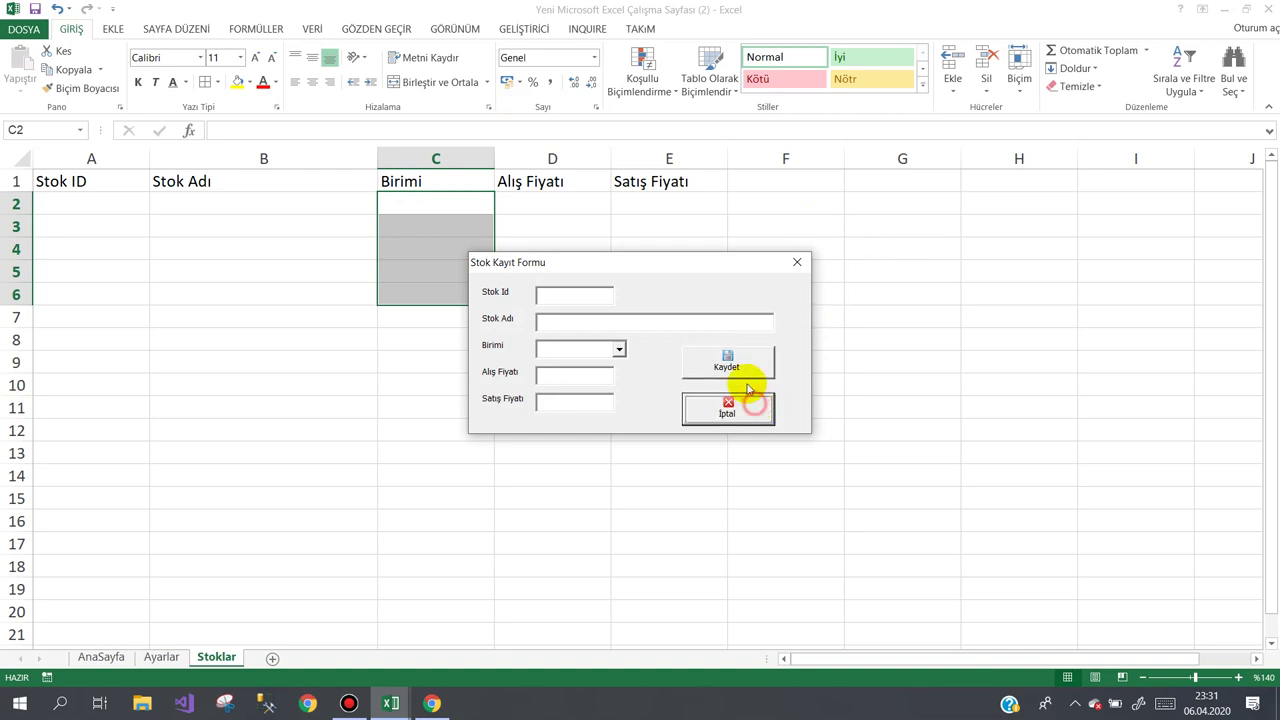
pyautogui.click(797, 262)
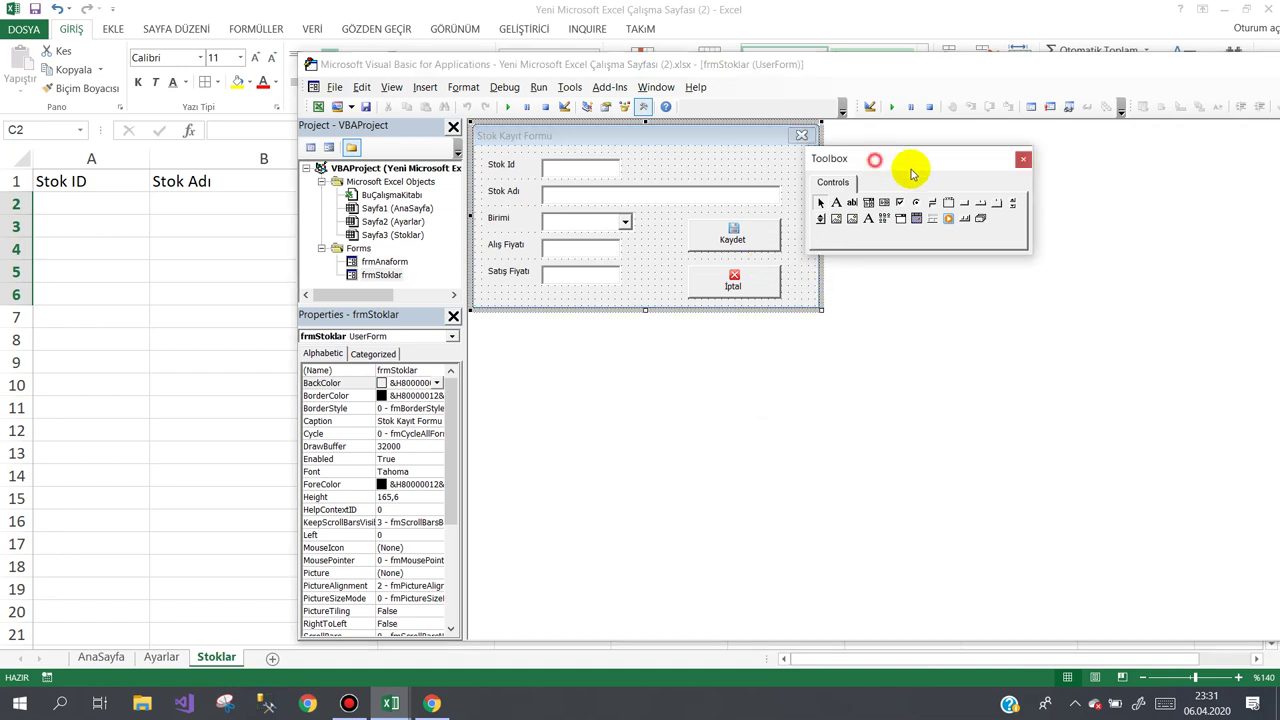
# Step: Move the Toolbox aside, narrow the form slightly, and rename the Stok Id box txtID
pyautogui.moveTo(876, 158); pyautogui.dragTo(946, 172)
pyautogui.moveTo(821, 215); pyautogui.dragTo(797, 220)
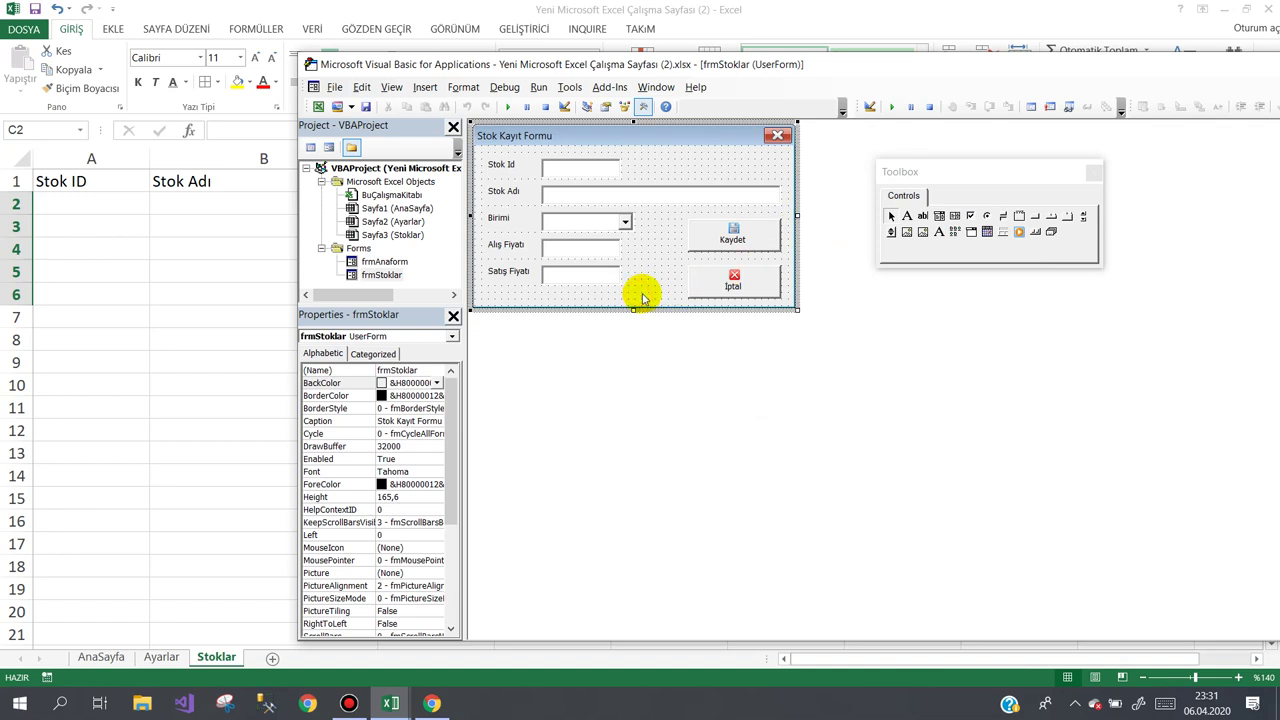
pyautogui.click(575, 172)
pyautogui.click(378, 371)
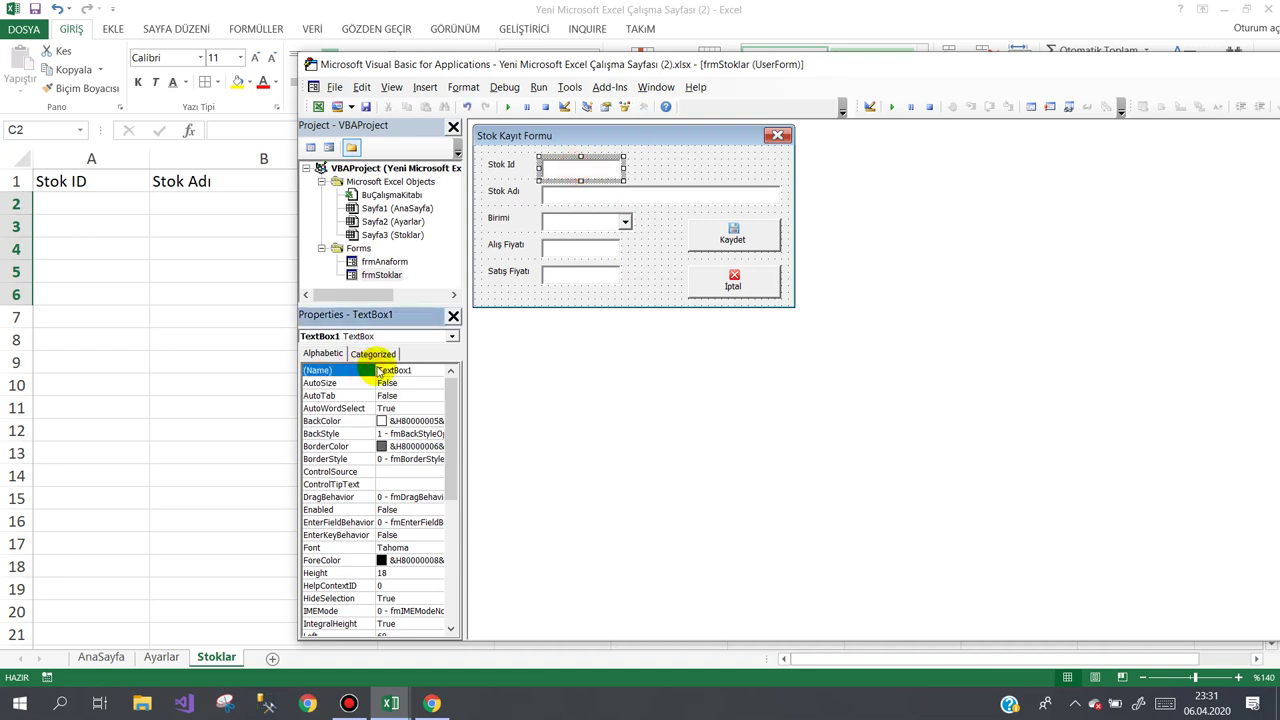
pyautogui.write('txtID')
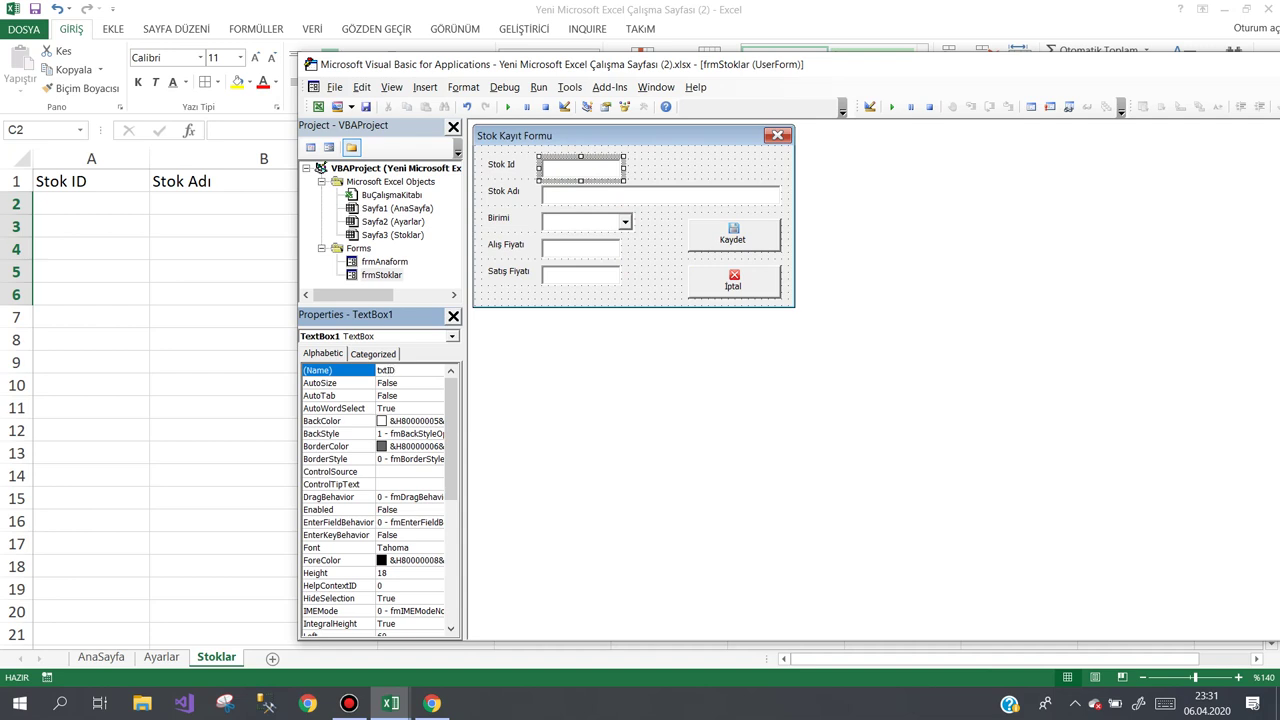
pyautogui.click(586, 184)
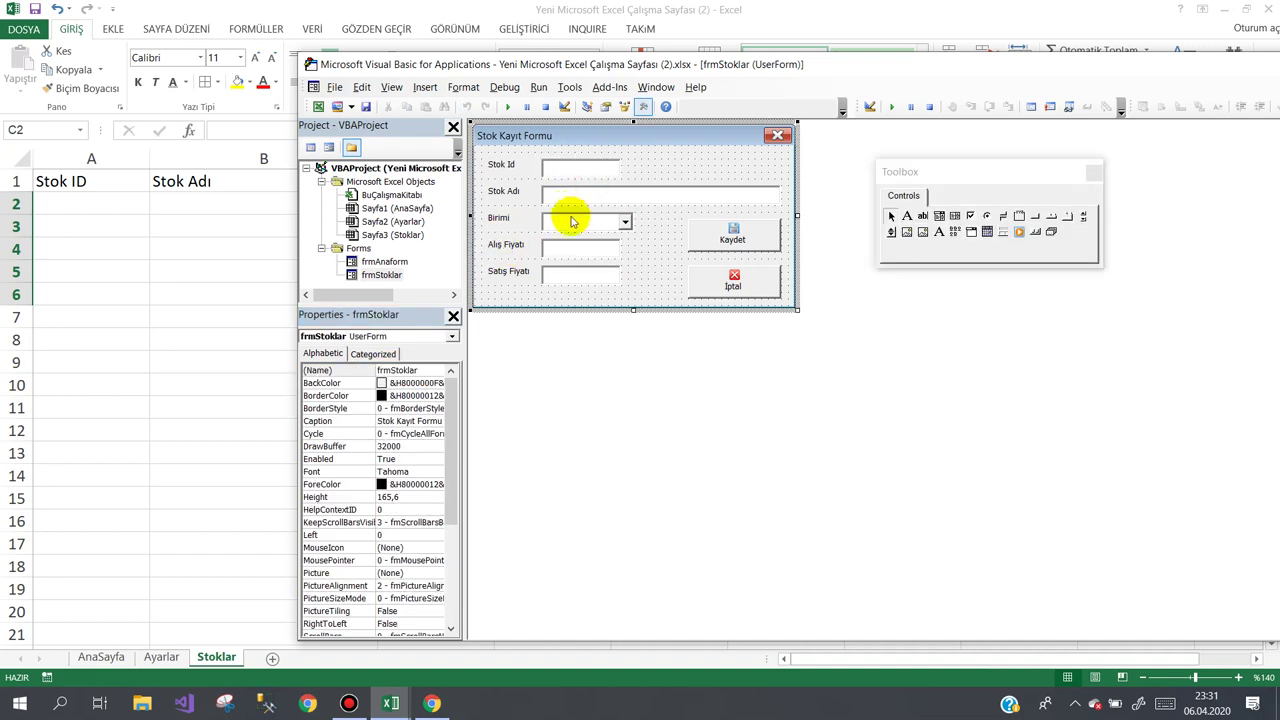
# Step: Rename the Stok Adı text box to txtStokAdi
pyautogui.click(571, 194)
pyautogui.click(368, 372)
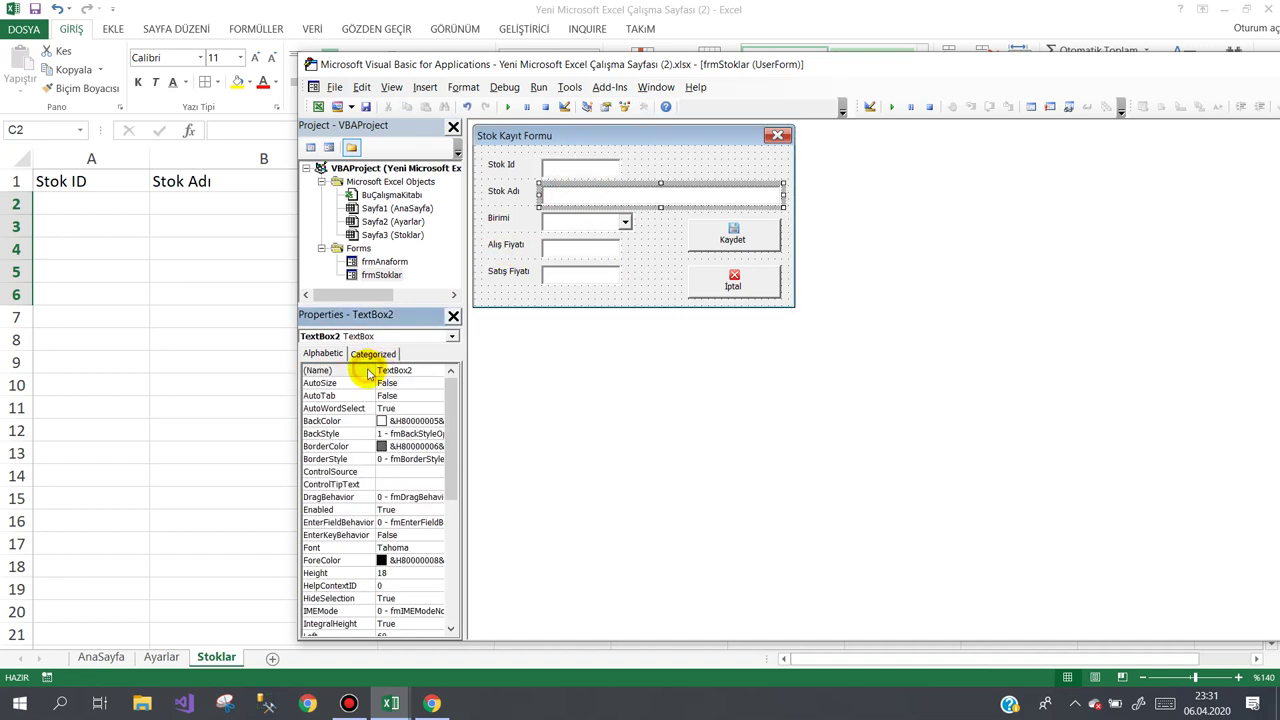
pyautogui.write('txtStokA')
pyautogui.write('dı')
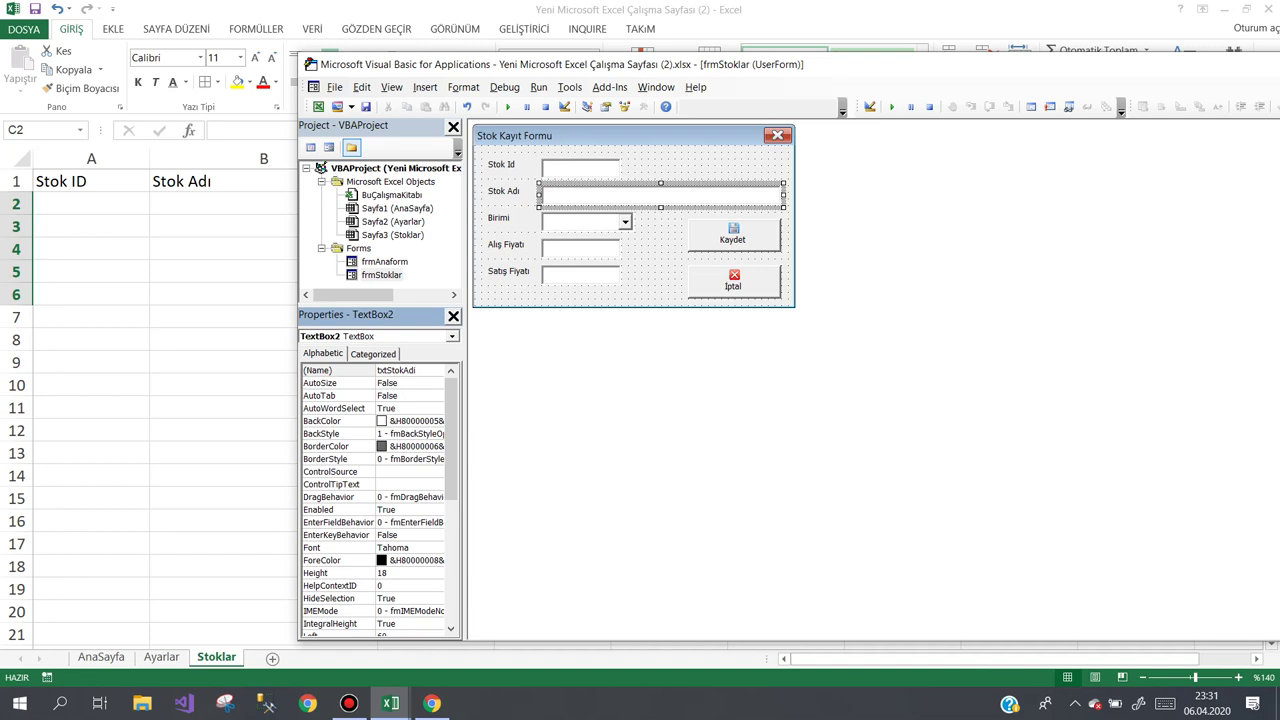
pyautogui.click(369, 373)
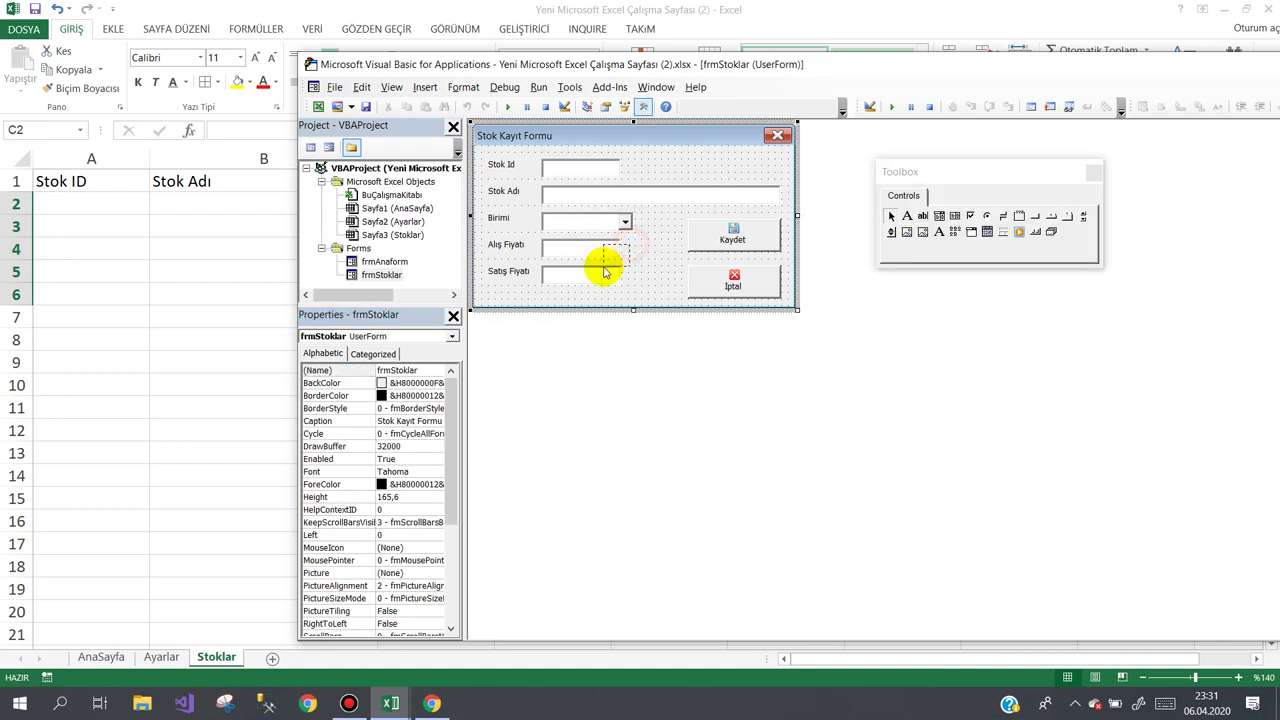
# Step: Rename the Birimi dropdown from ComboBox1 to cbBirimi
pyautogui.moveTo(629, 248); pyautogui.dragTo(603, 266)
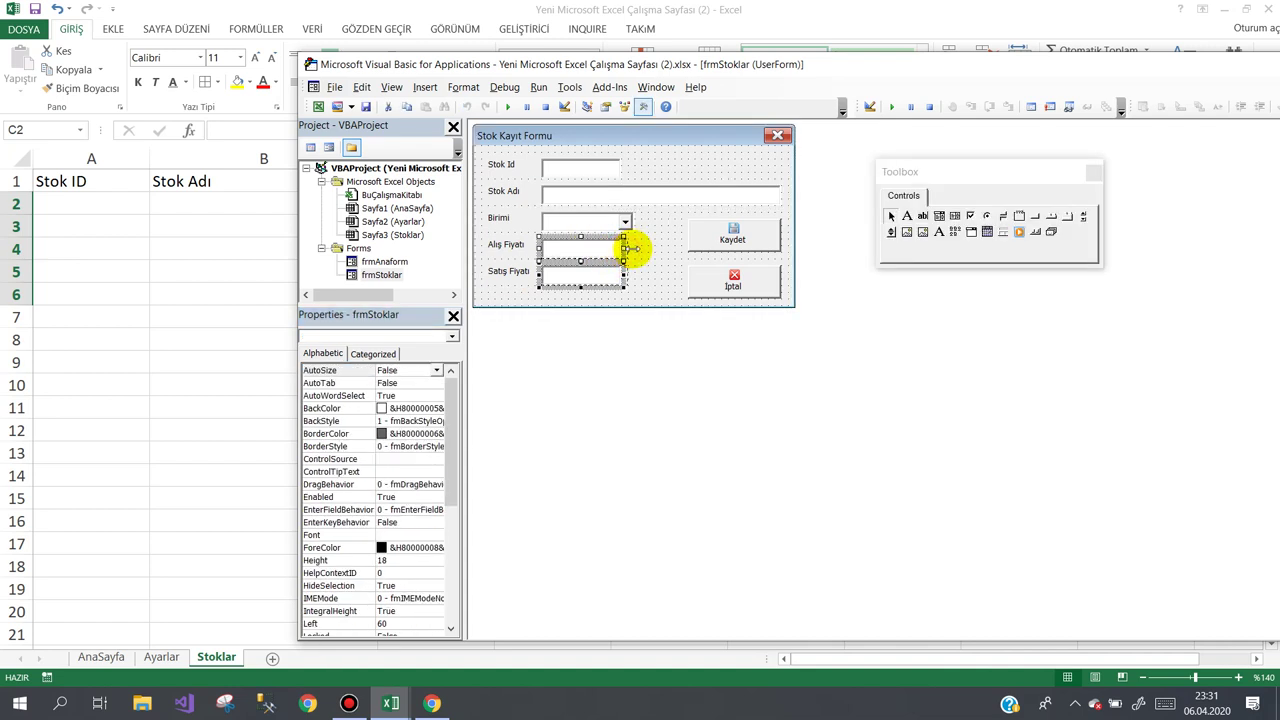
pyautogui.click(648, 251)
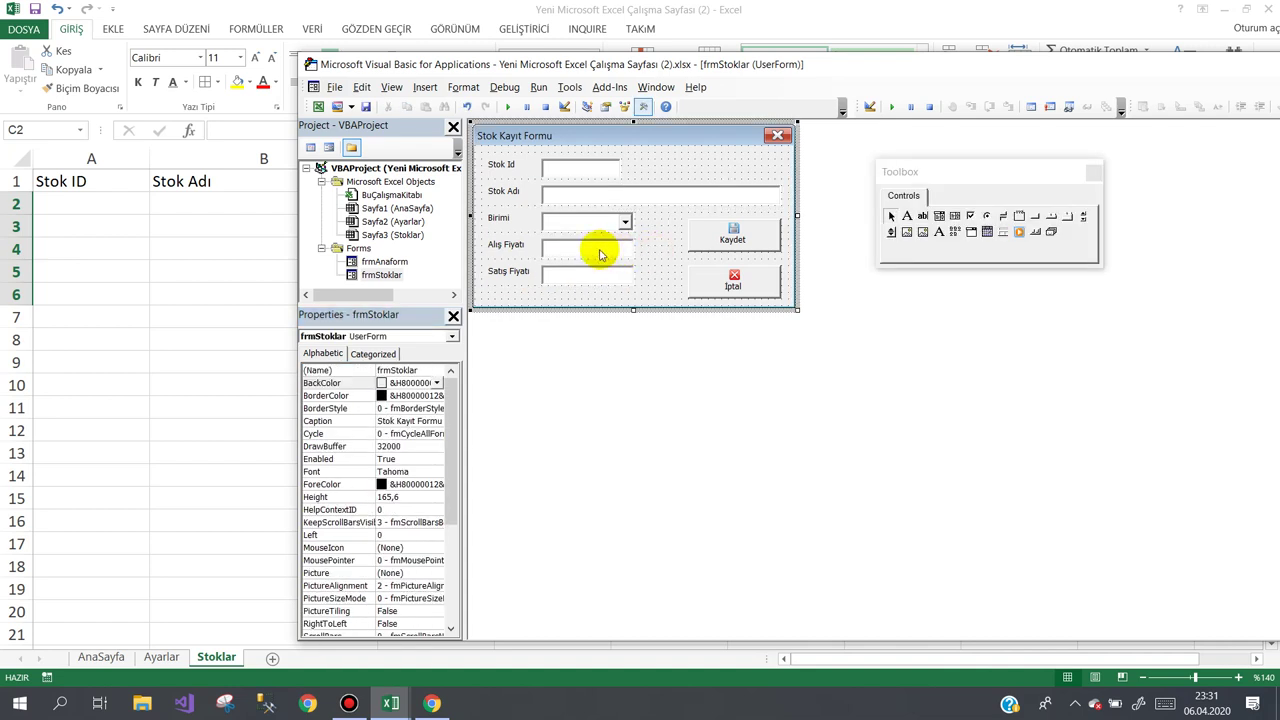
pyautogui.click(585, 221)
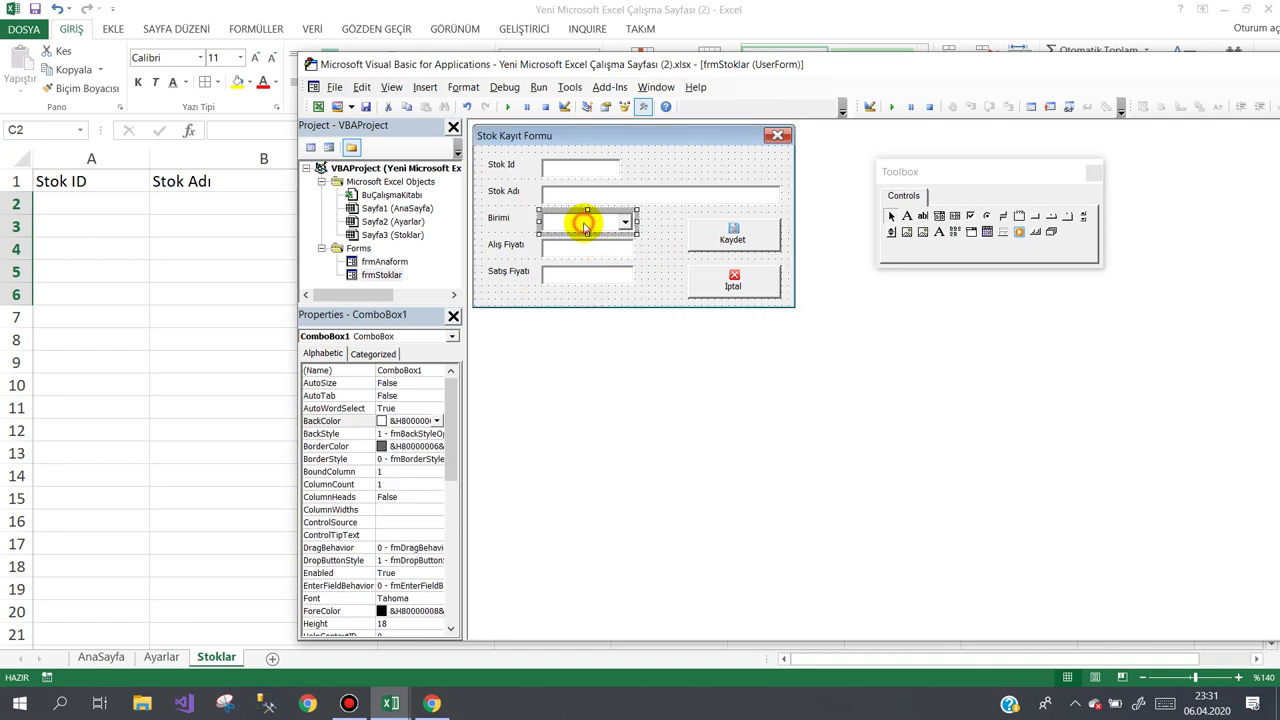
pyautogui.click(366, 371)
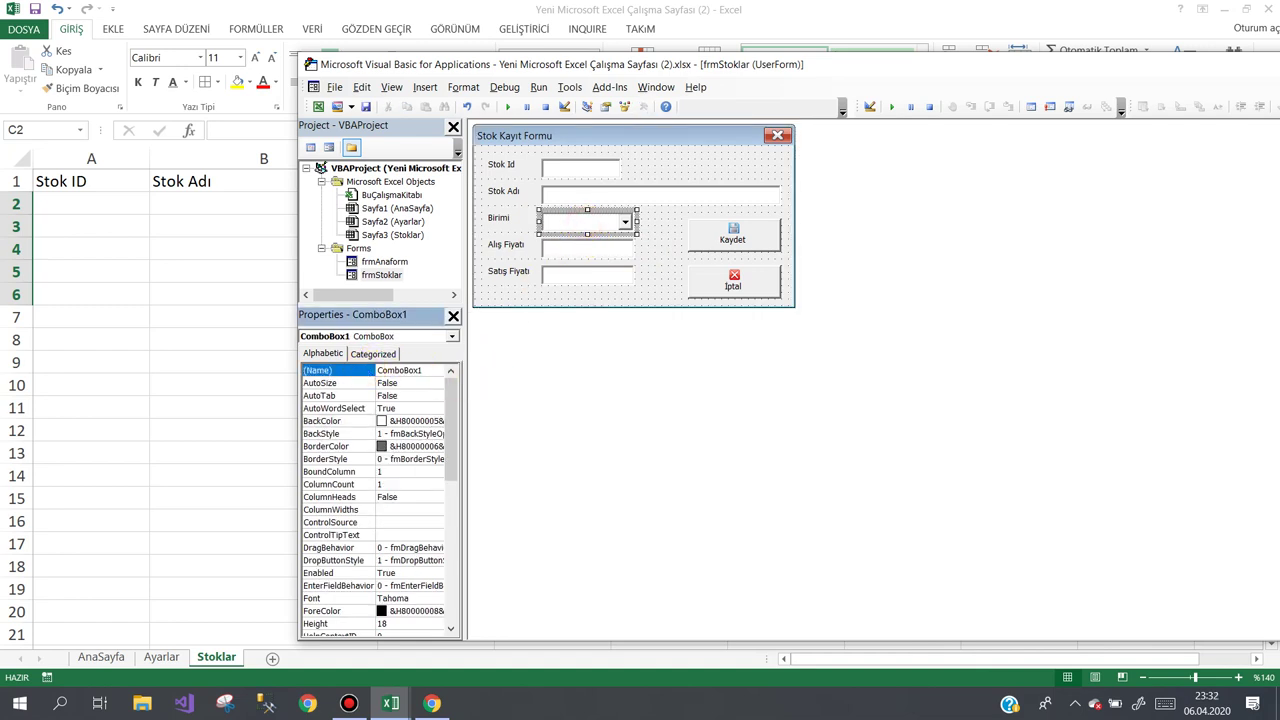
pyautogui.write('cbBirimi')
# Step: Confirm cbBirimi and rename the Alış Fiyatı box to txtAlis
pyautogui.click(365, 371)
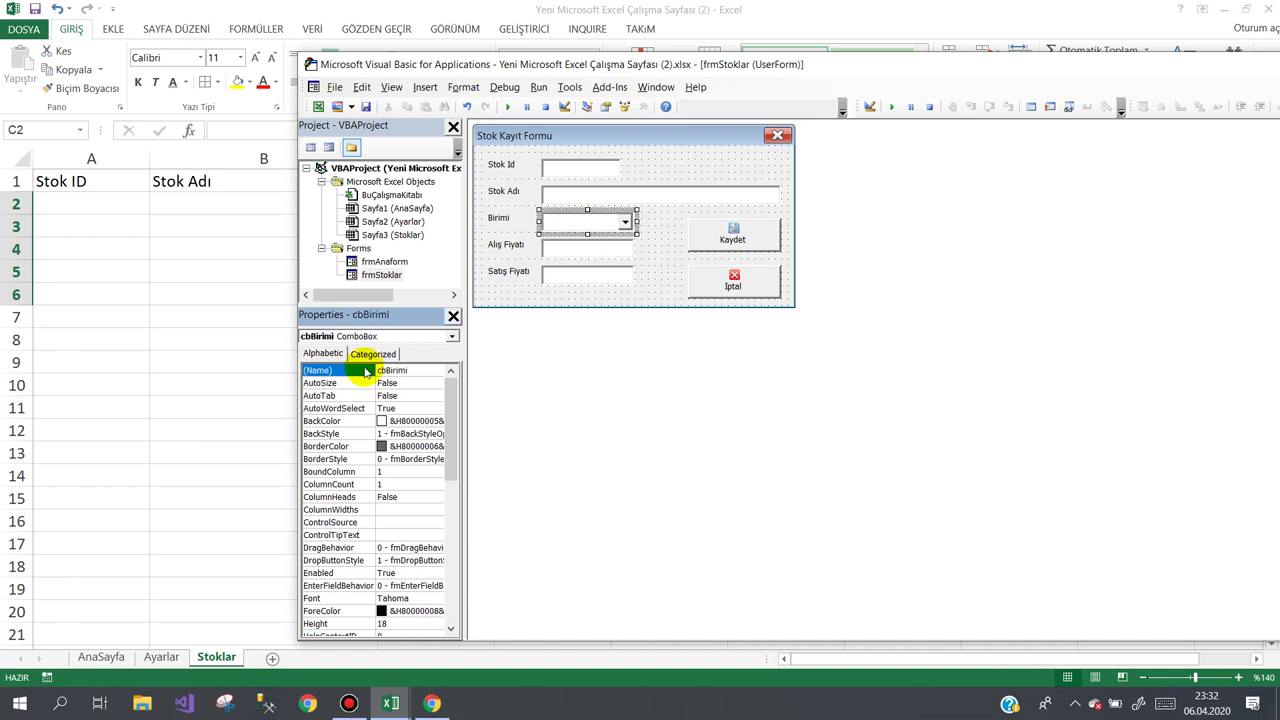
pyautogui.click(578, 249)
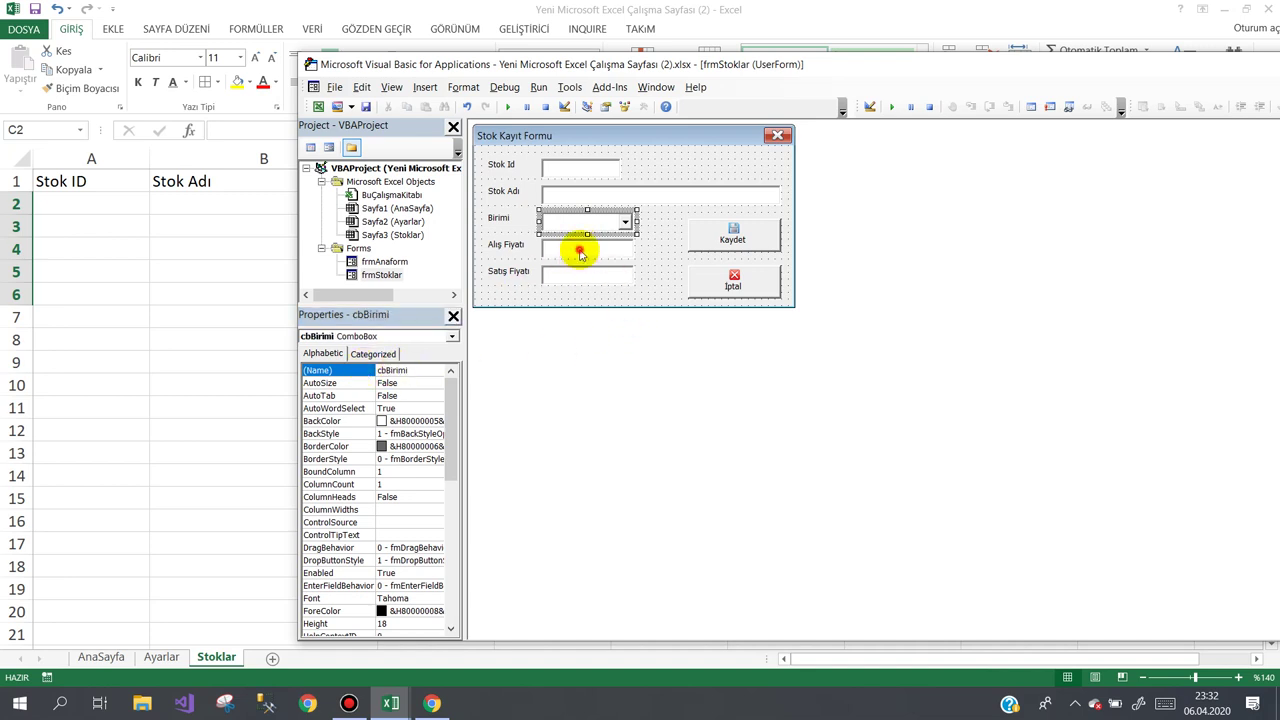
pyautogui.click(361, 374)
pyautogui.write('txtAlis')
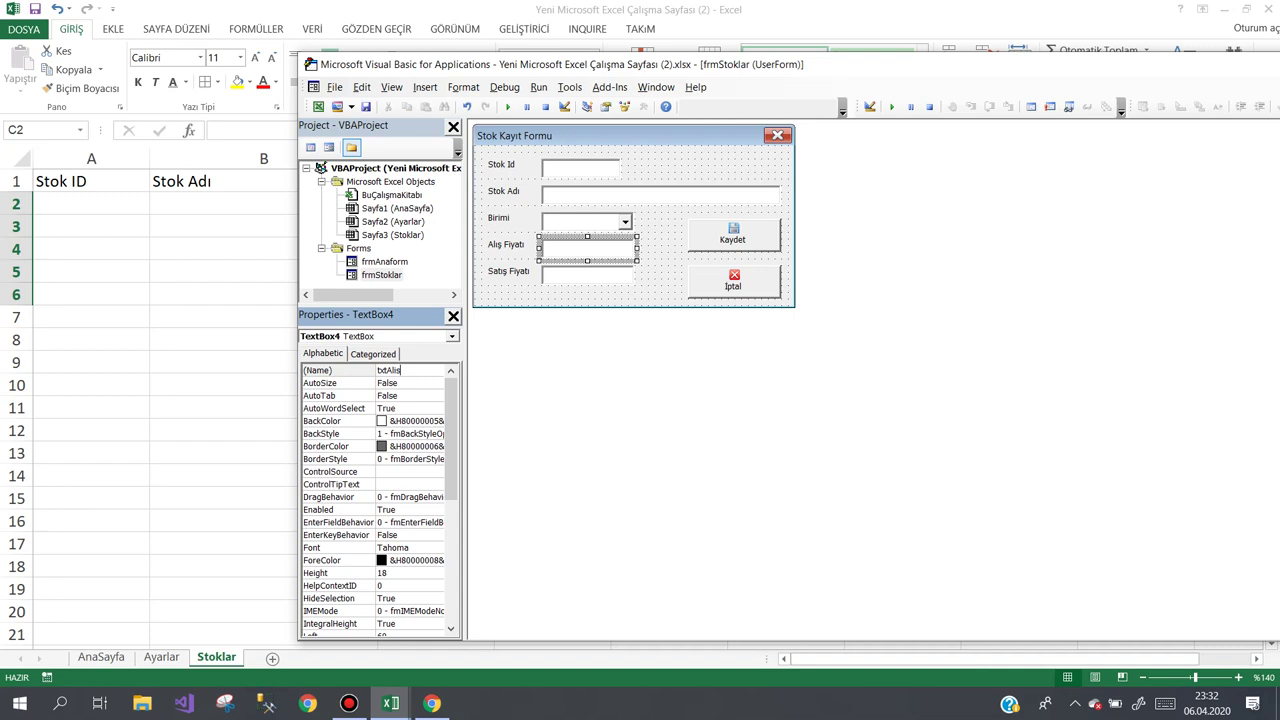
pyautogui.click(360, 374)
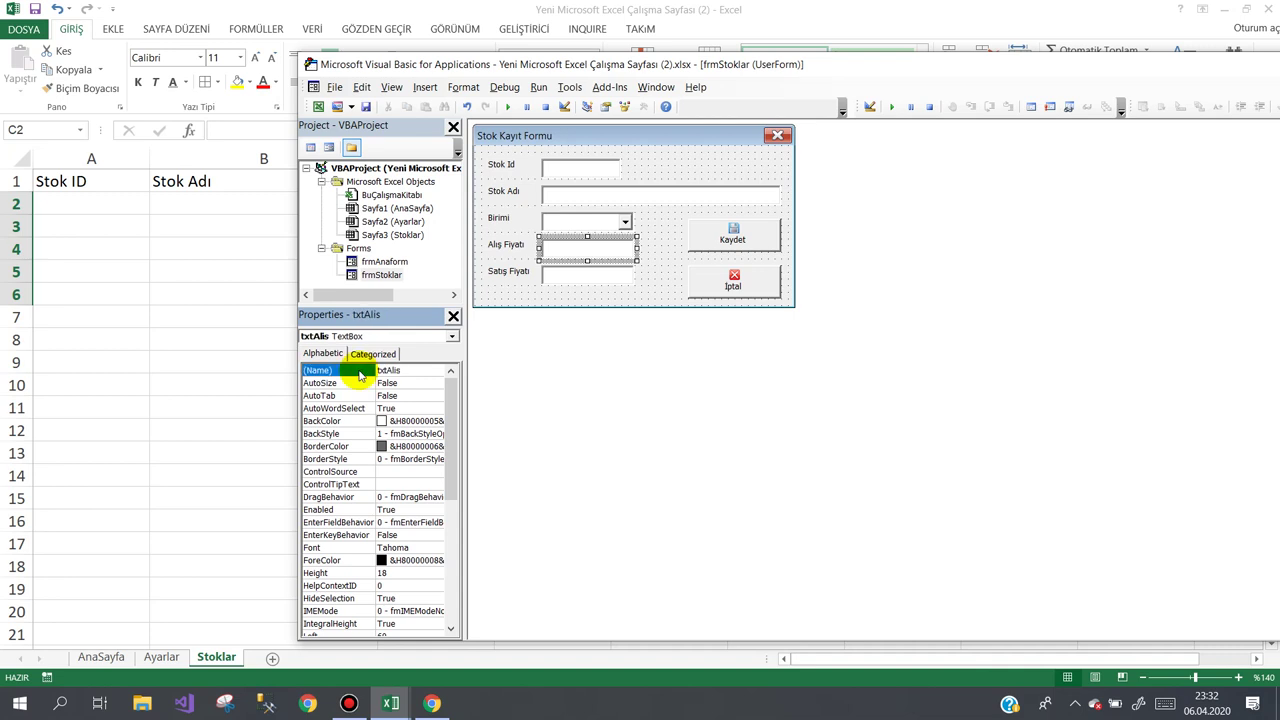
# Step: Rename the Satış Fiyatı box to txtSatis and the Kaydet button to btnKaydet
pyautogui.click(603, 274)
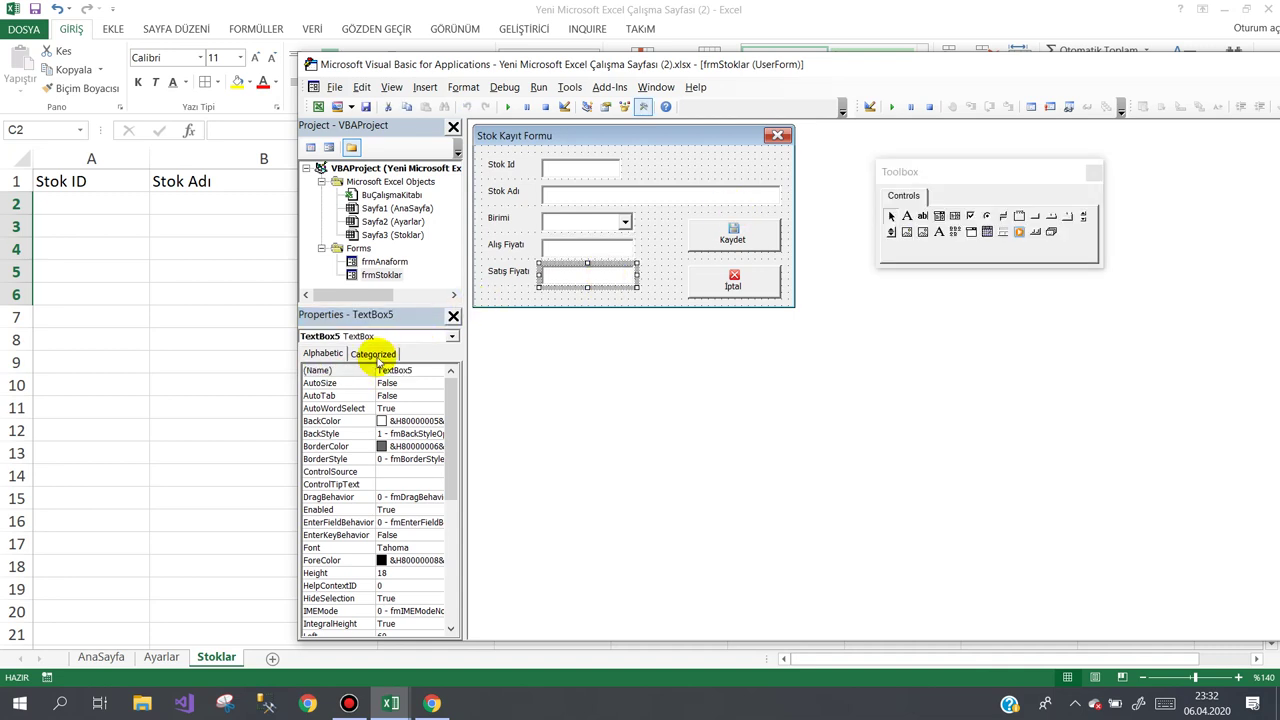
pyautogui.click(368, 370)
pyautogui.write('txtSatis')
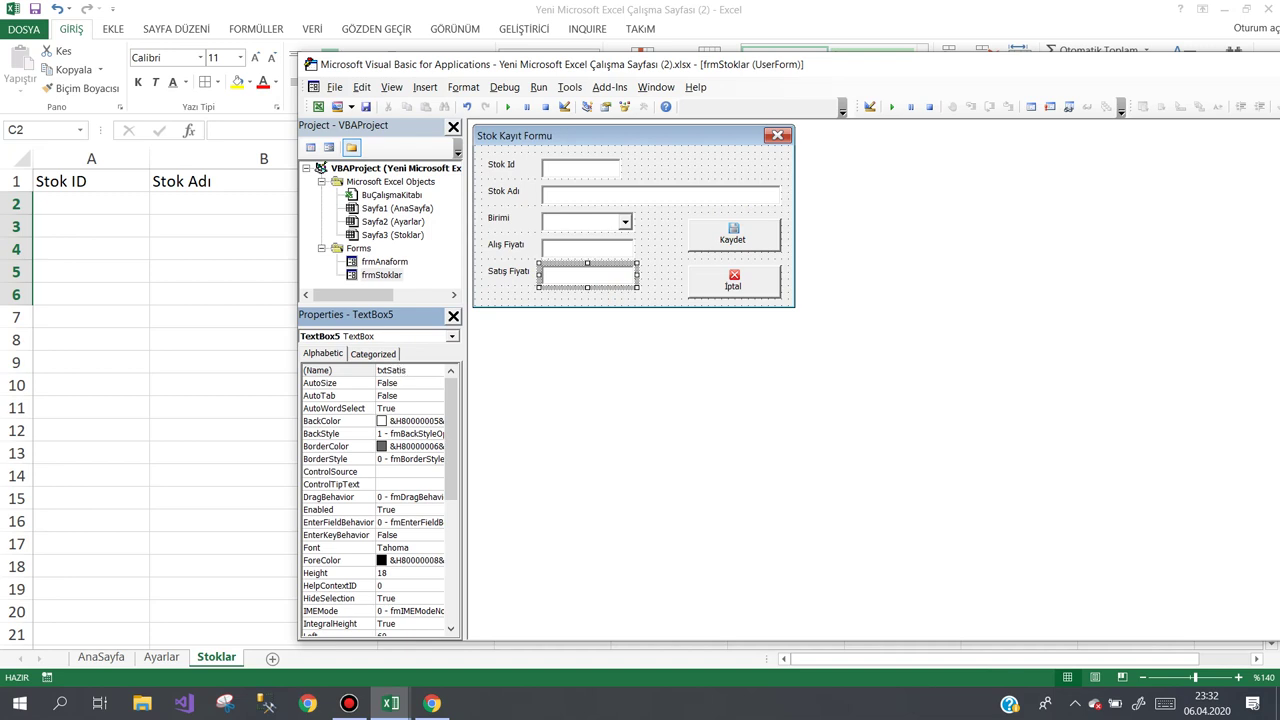
pyautogui.click(368, 370)
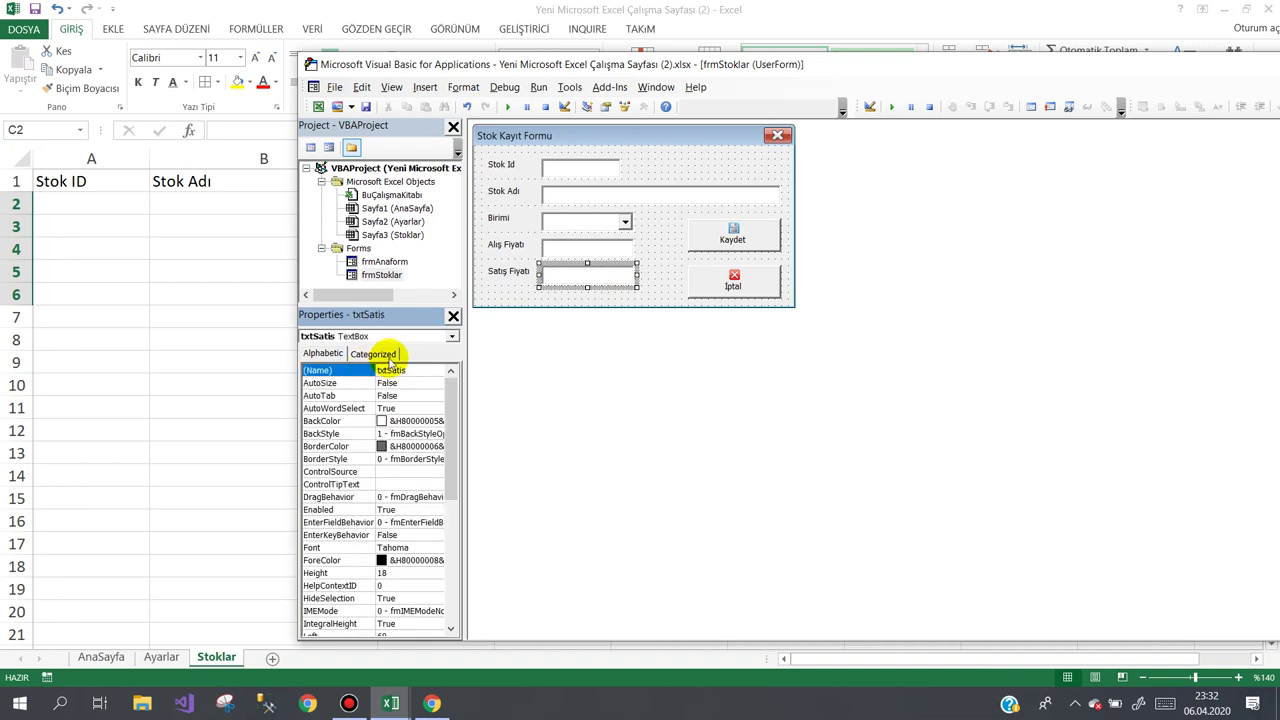
pyautogui.click(765, 232)
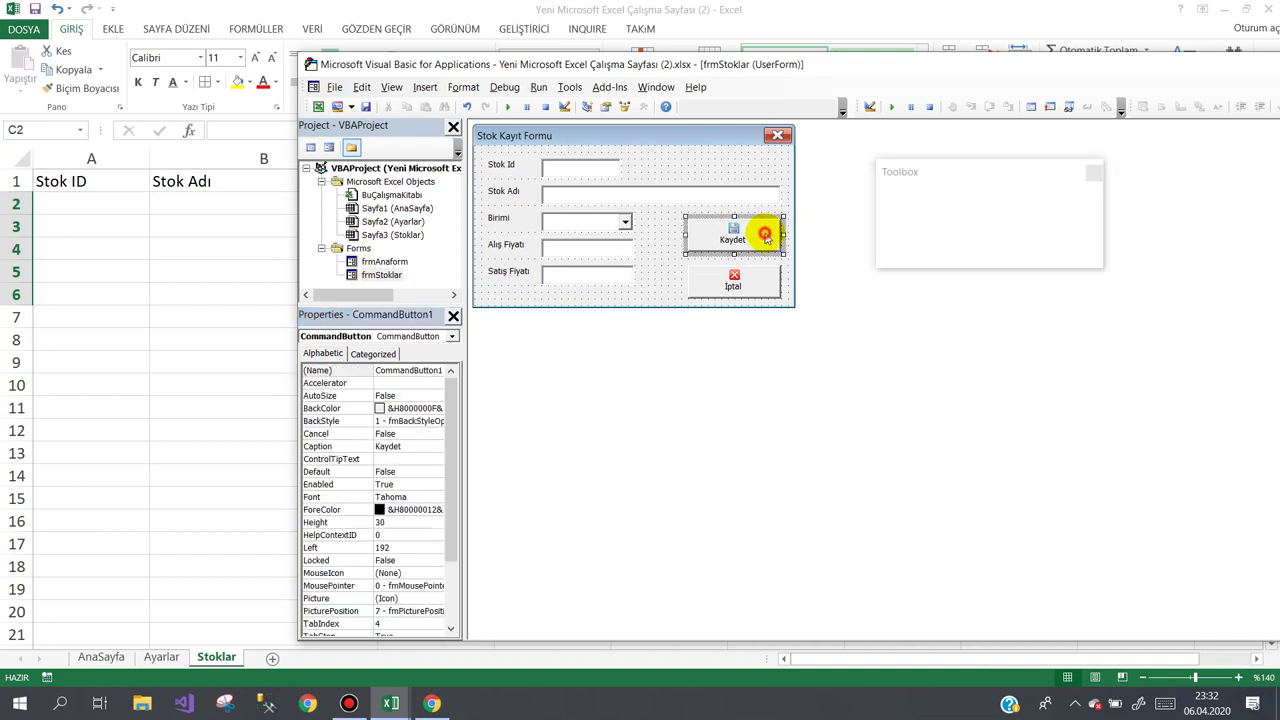
pyautogui.click(357, 370)
pyautogui.write('btnKaydet')
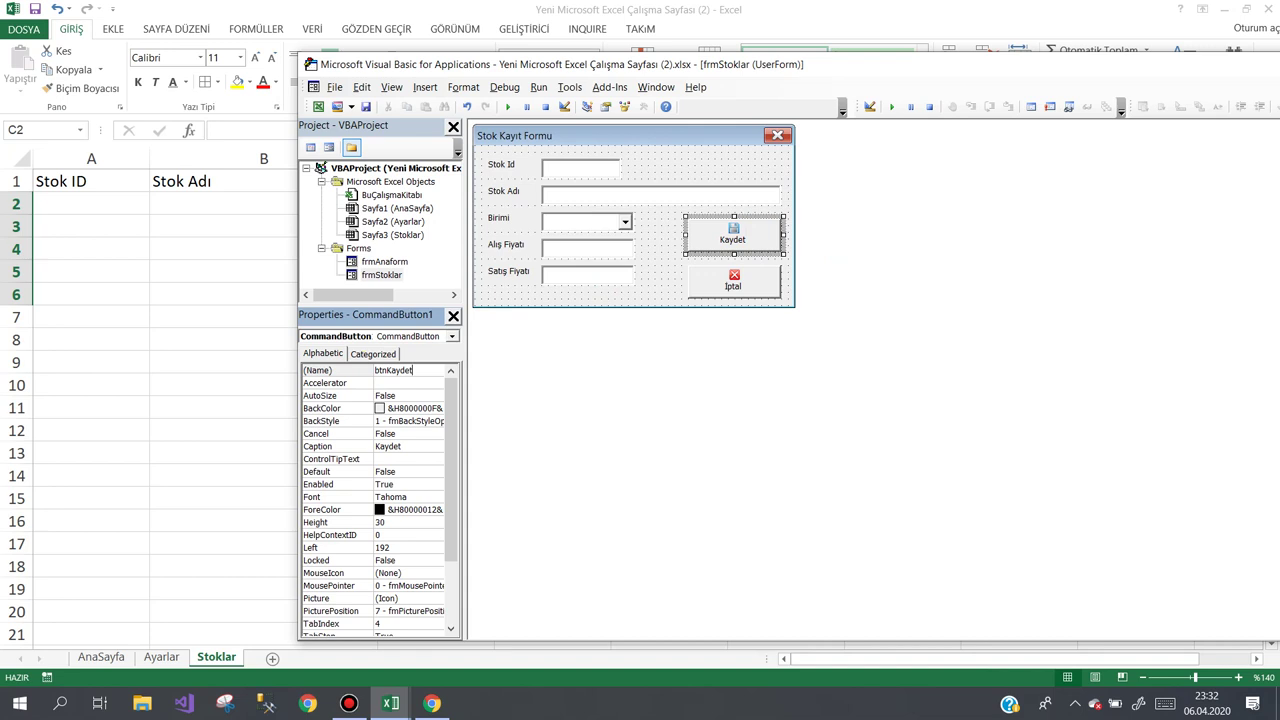
pyautogui.click(364, 372)
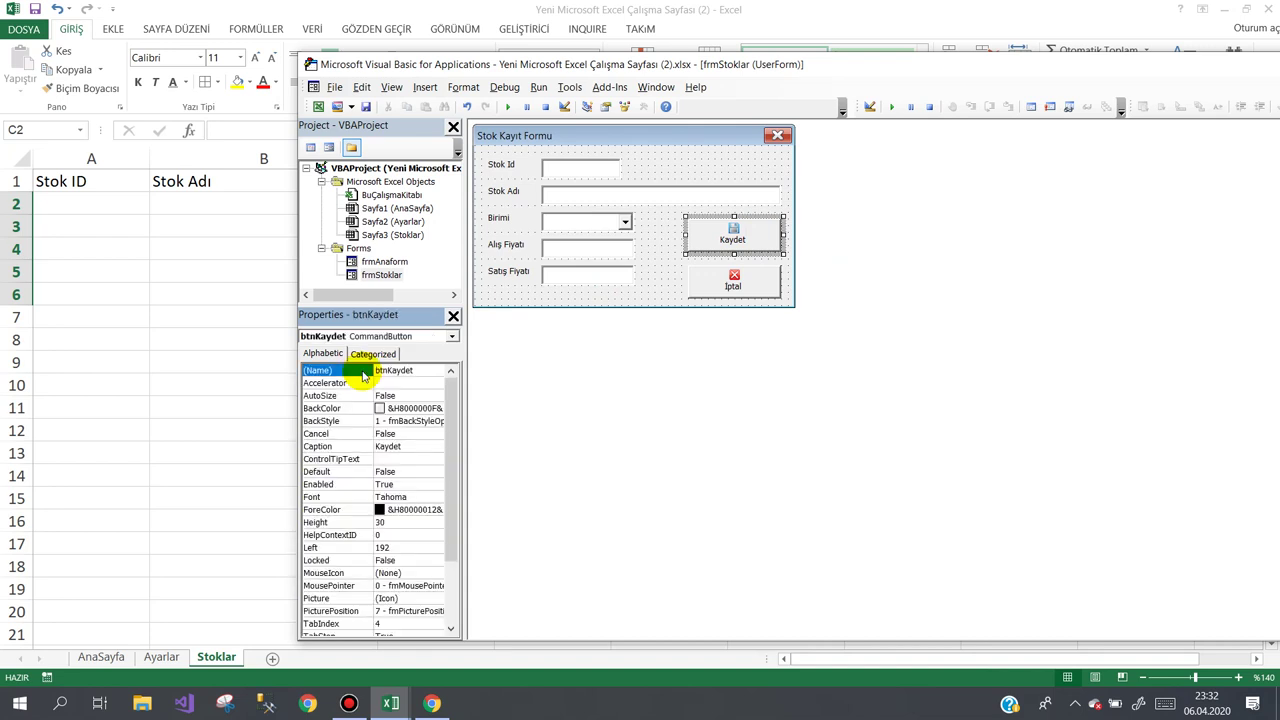
# Step: Rename the İptal button to btnIptal and reselect the whole form in the designer
pyautogui.click(731, 287)
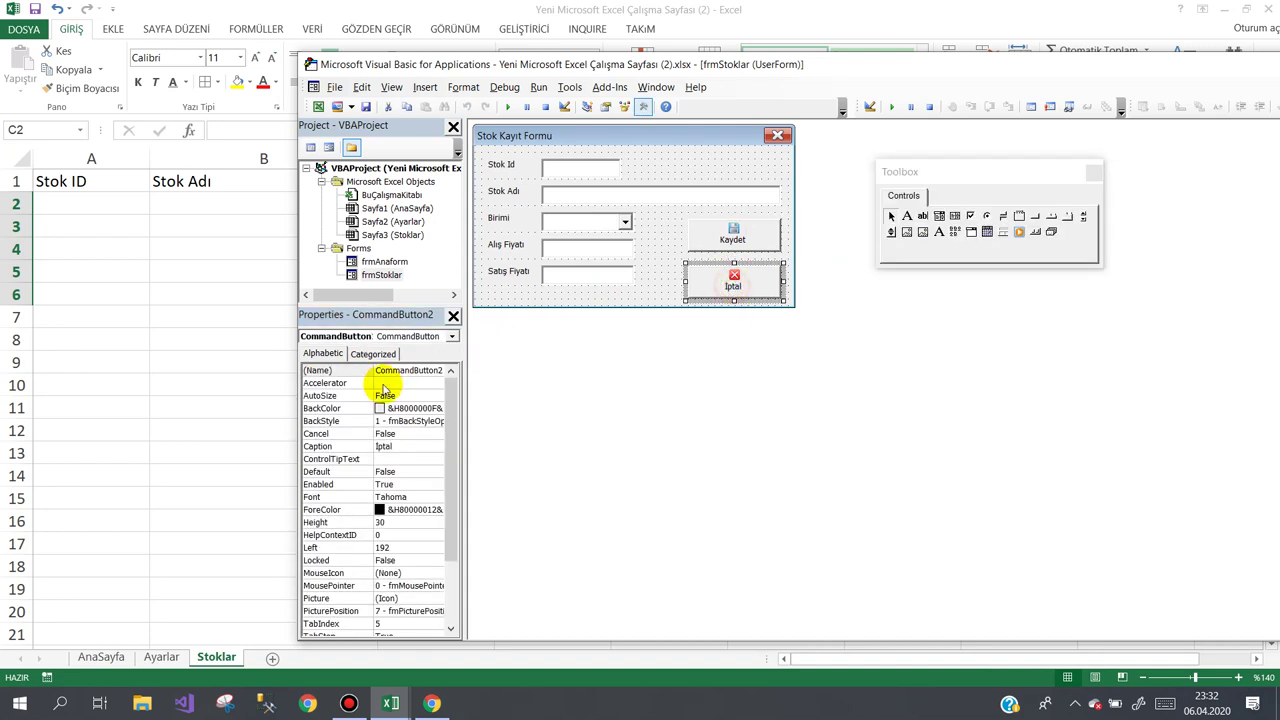
pyautogui.click(361, 372)
pyautogui.write('btnIptal')
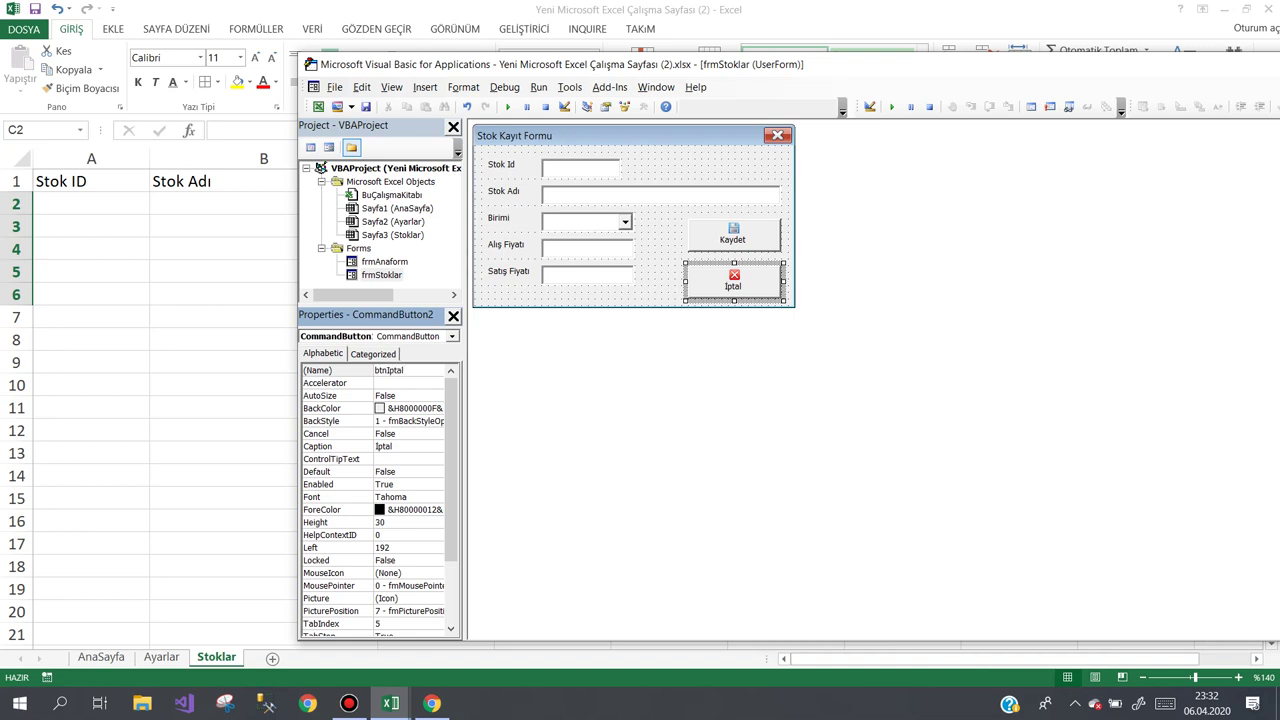
pyautogui.click(362, 375)
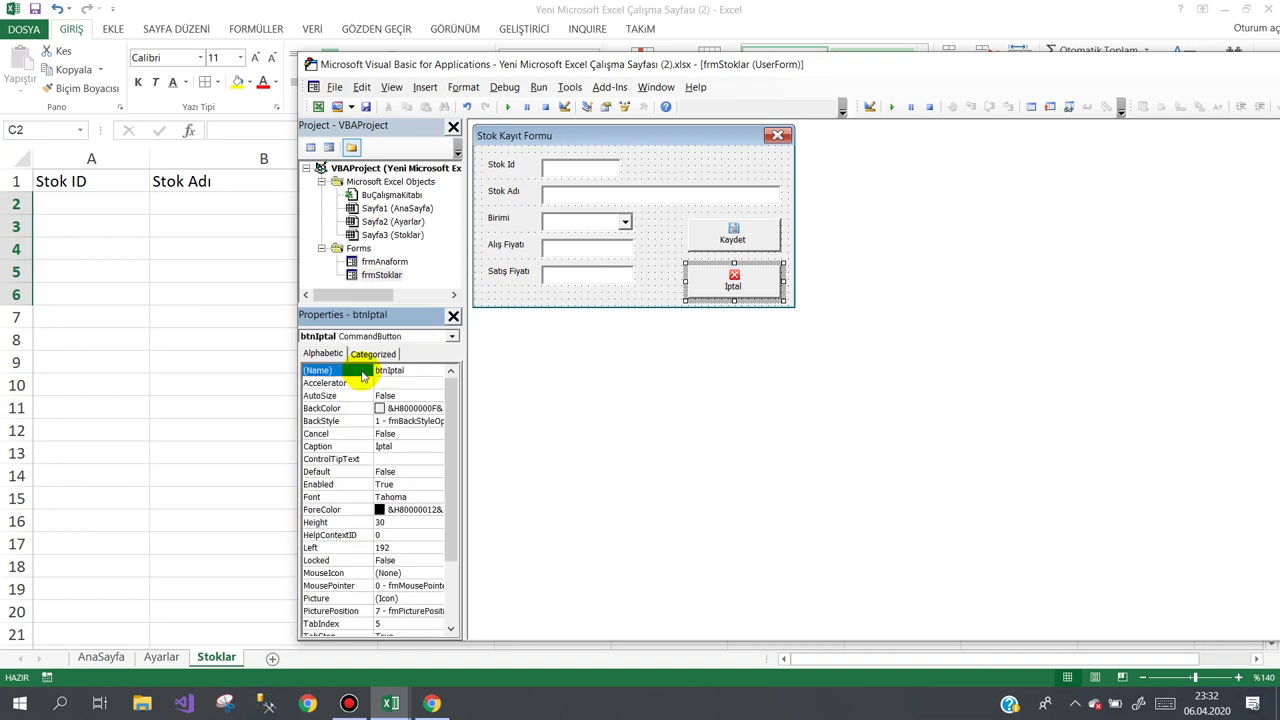
pyautogui.click(643, 293)
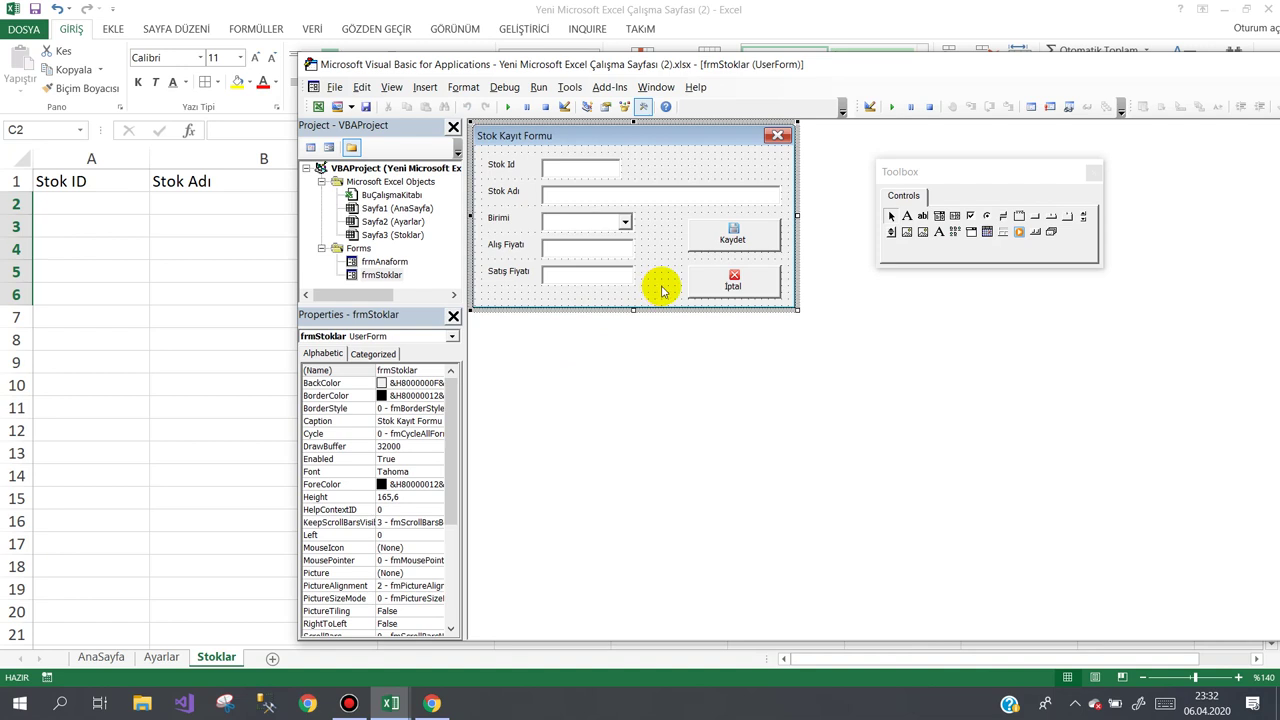
pyautogui.click(349, 703)
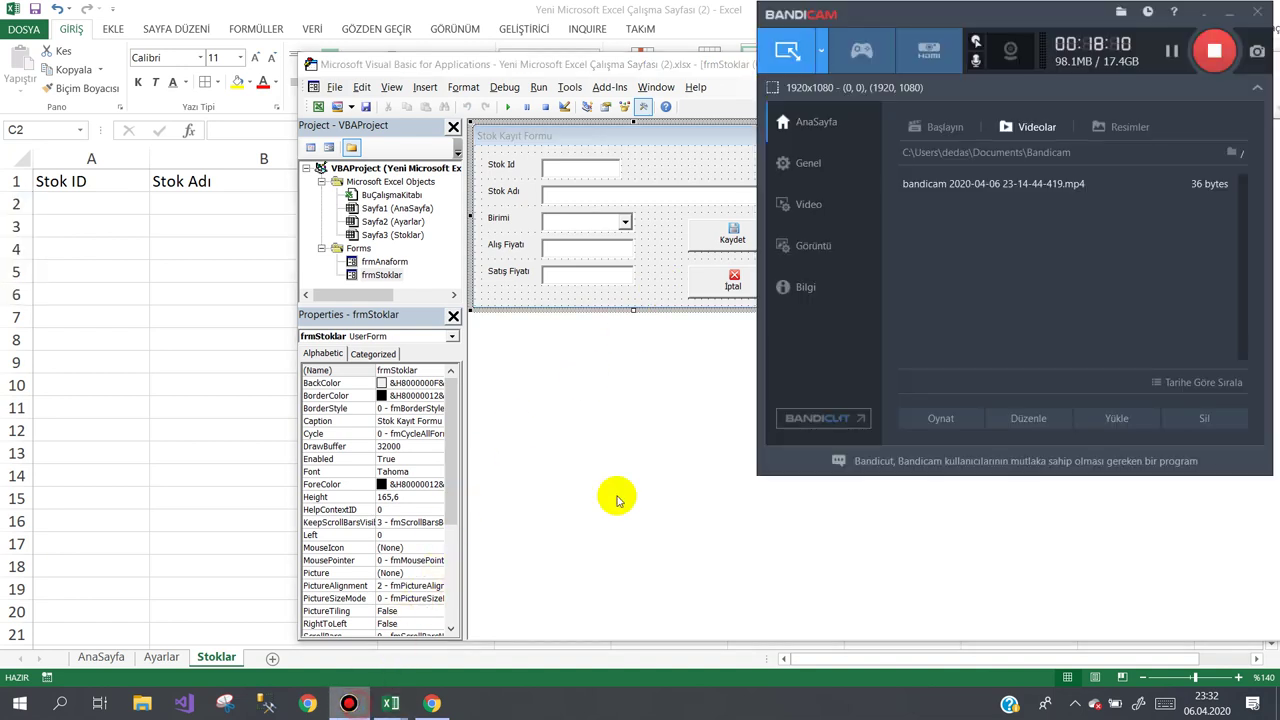
pyautogui.click(680, 152)
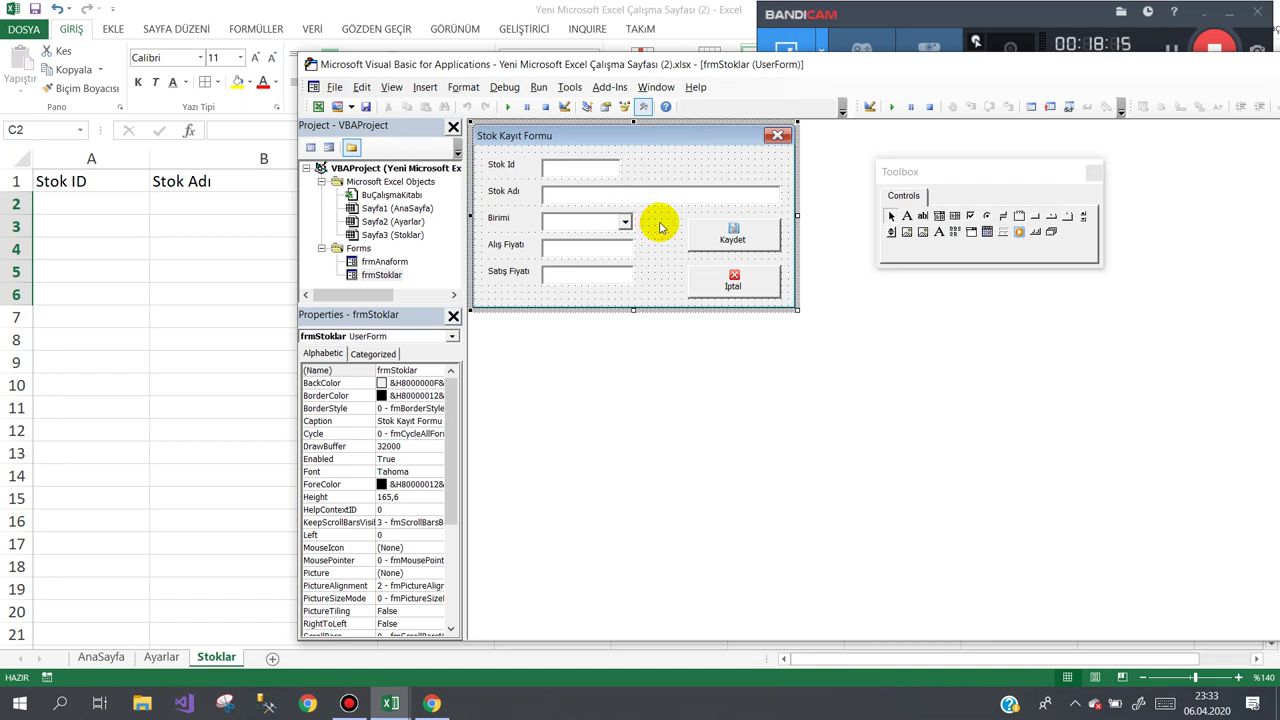
# Step: In frmAnaform, make btnStokKayit_Click run frmStoklar.Show, then return to the Excel workbook
pyautogui.click(697, 150)
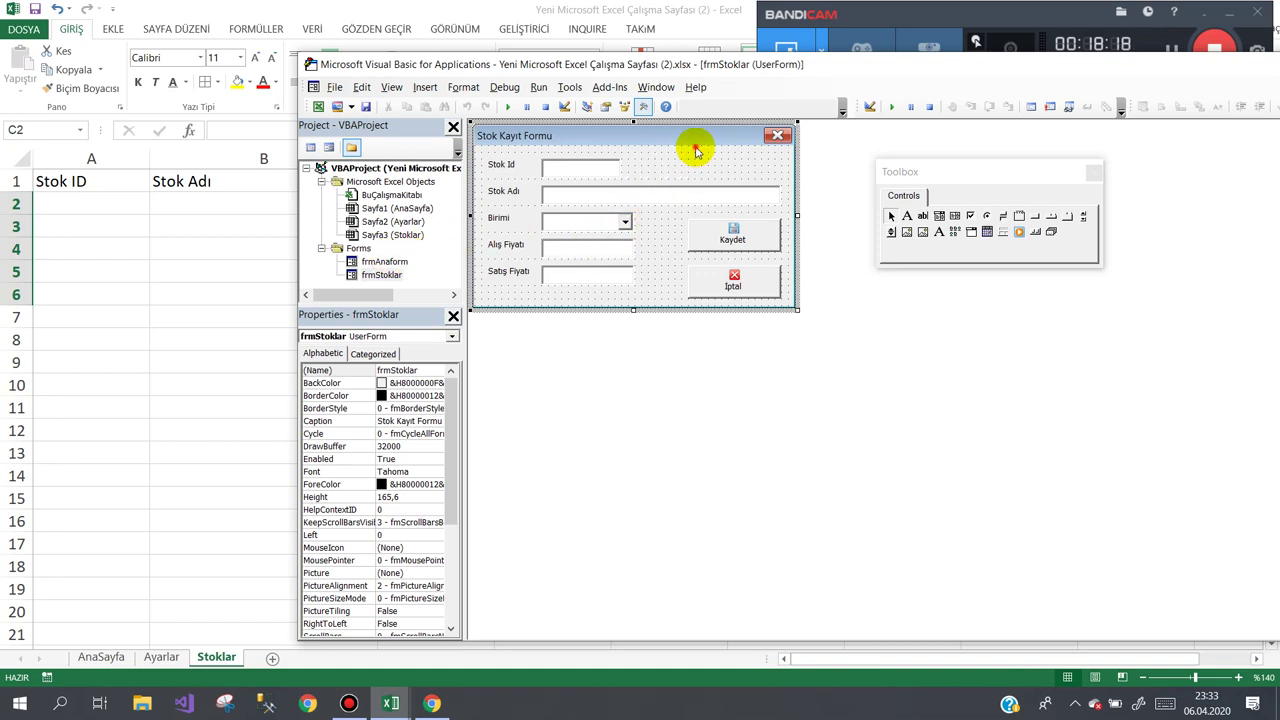
pyautogui.doubleClick(384, 261)
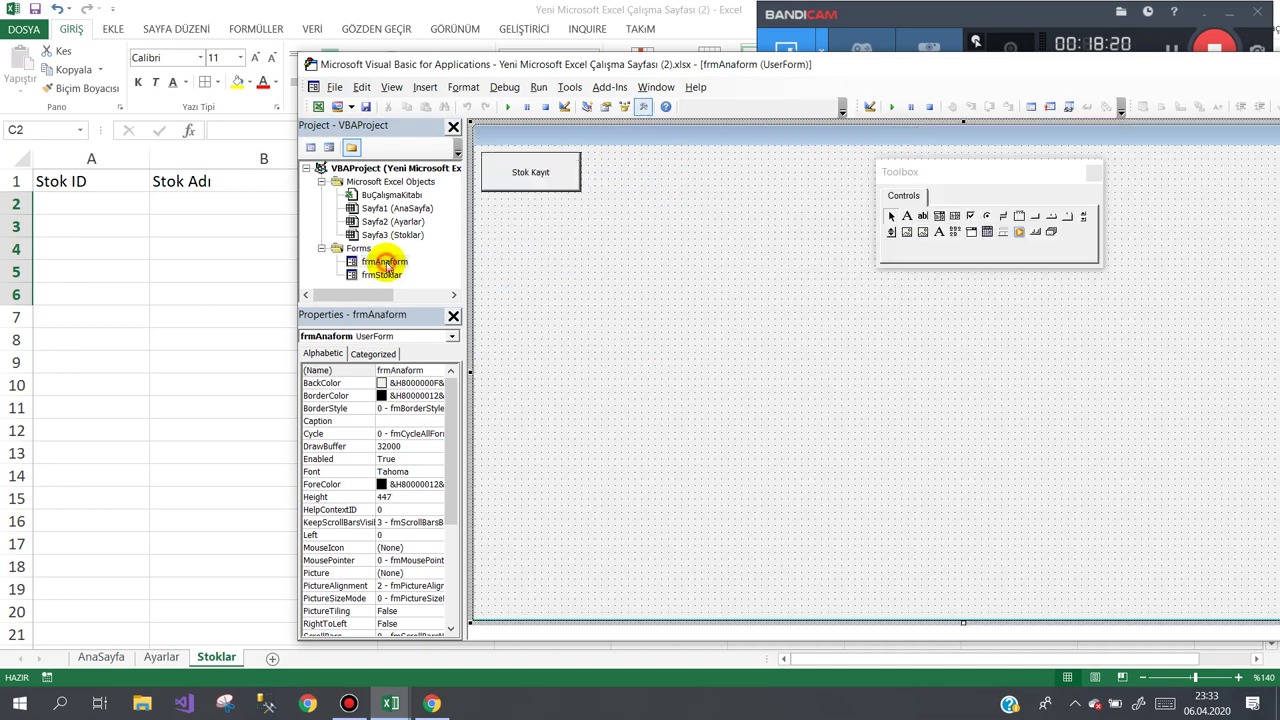
pyautogui.click(520, 174)
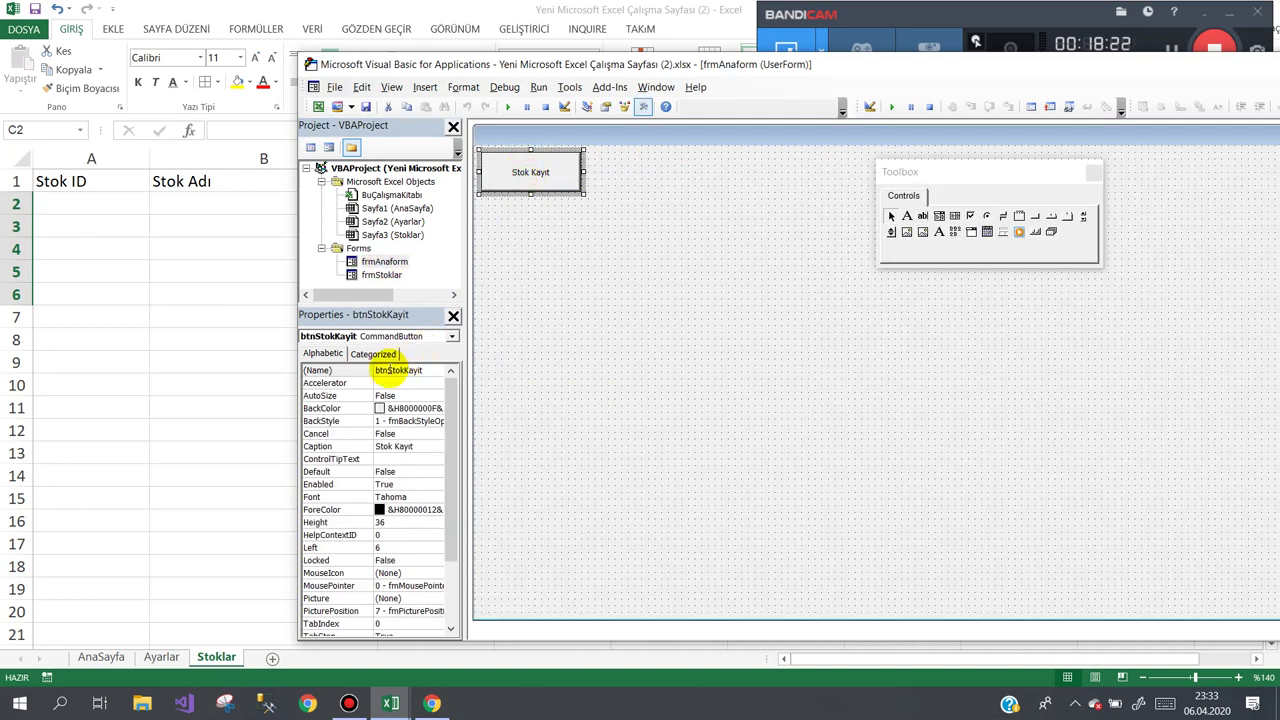
pyautogui.doubleClick(514, 176)
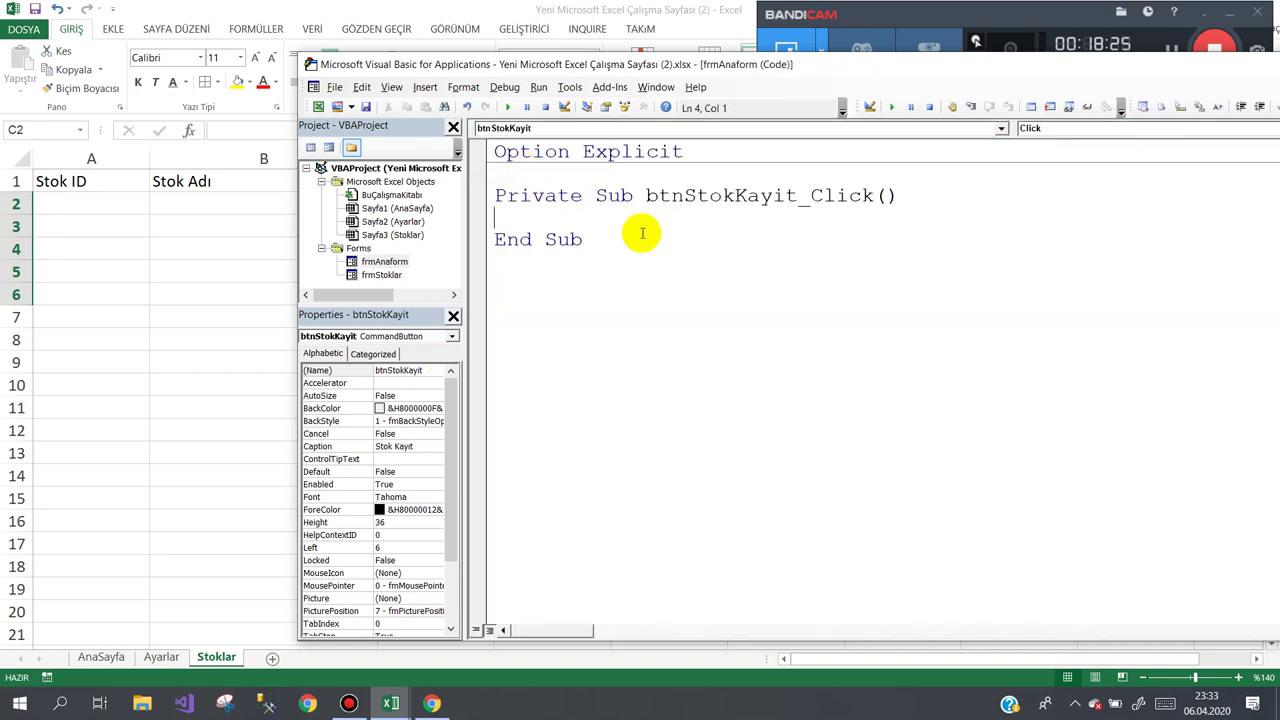
pyautogui.write('frmS')
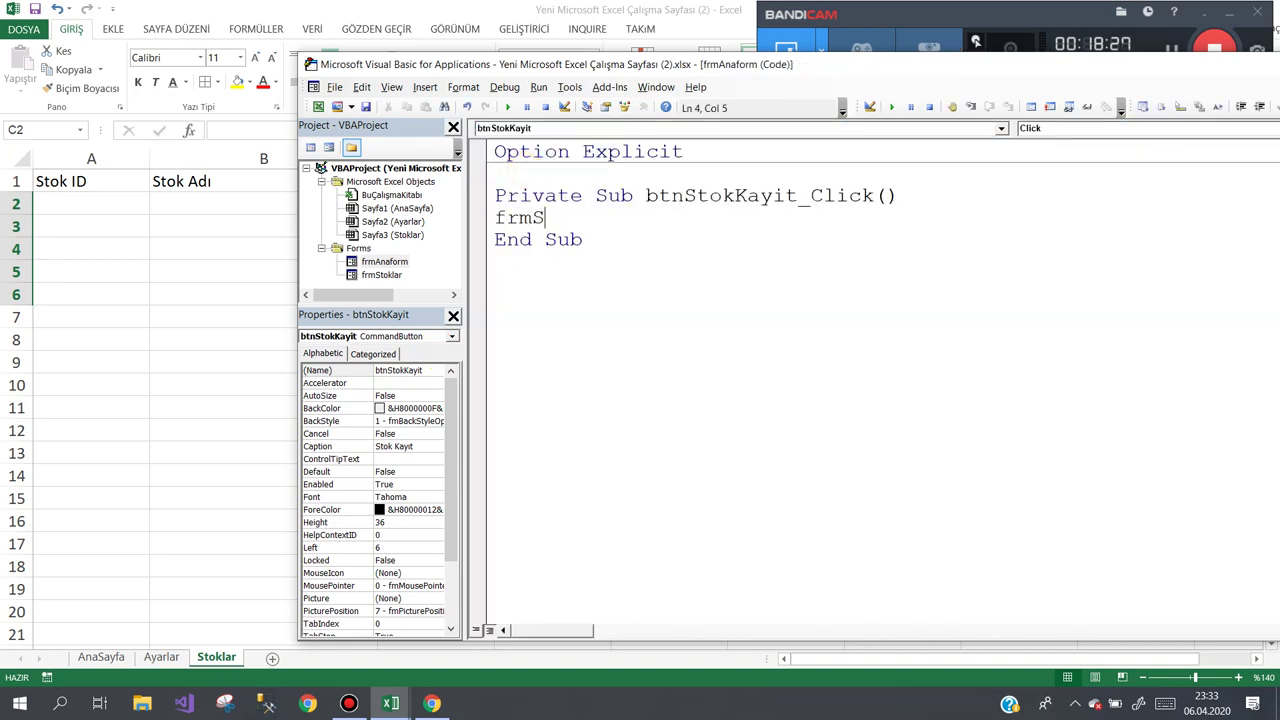
pyautogui.write('toklar')
pyautogui.write('.sh')
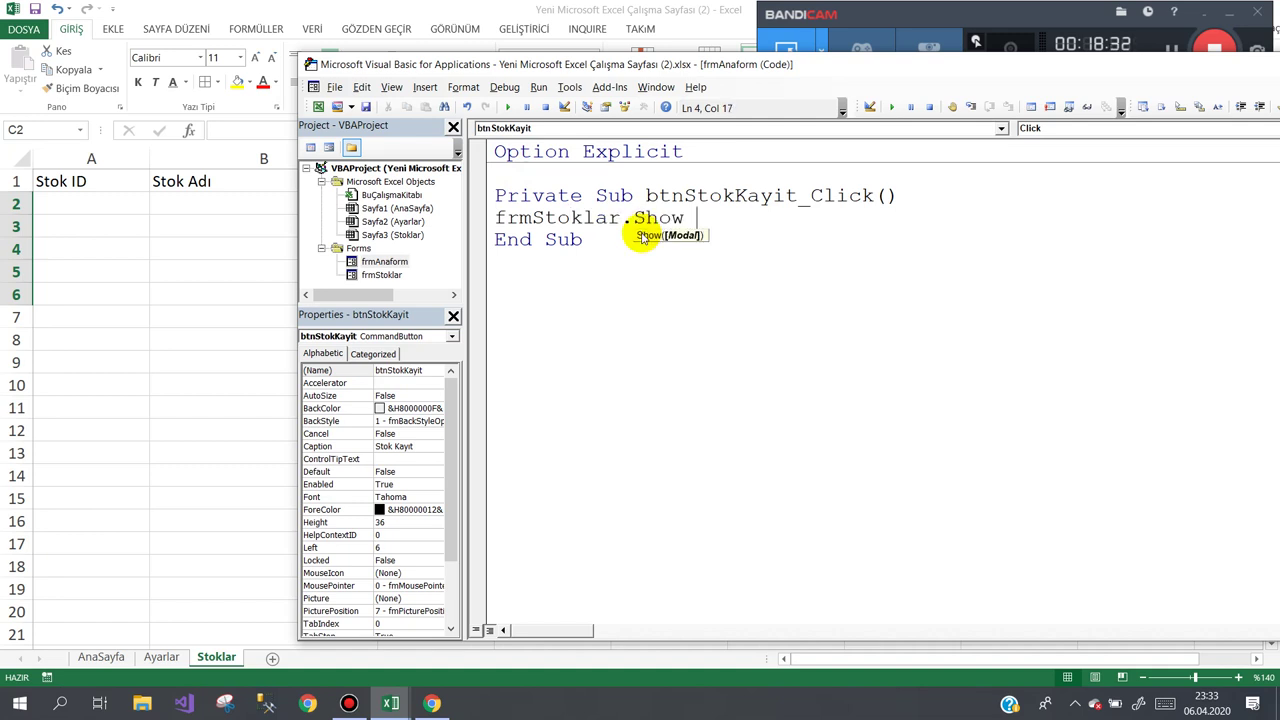
pyautogui.click(606, 296)
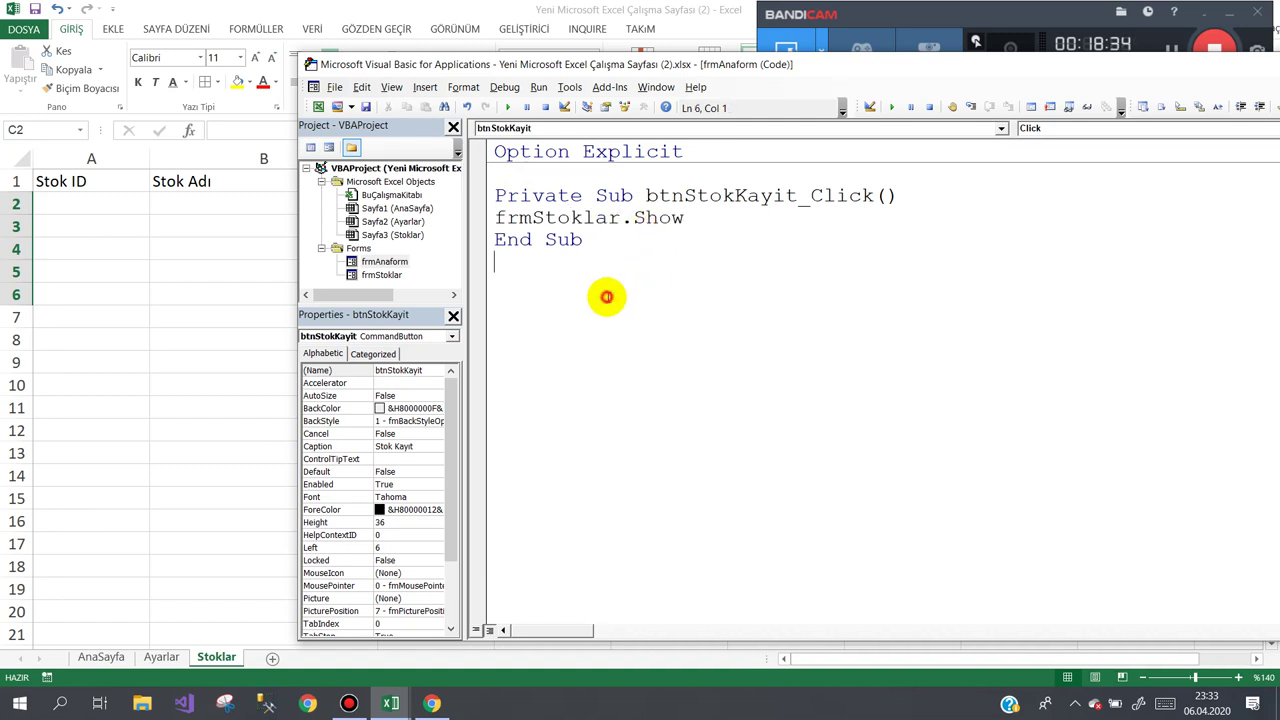
pyautogui.click(170, 292)
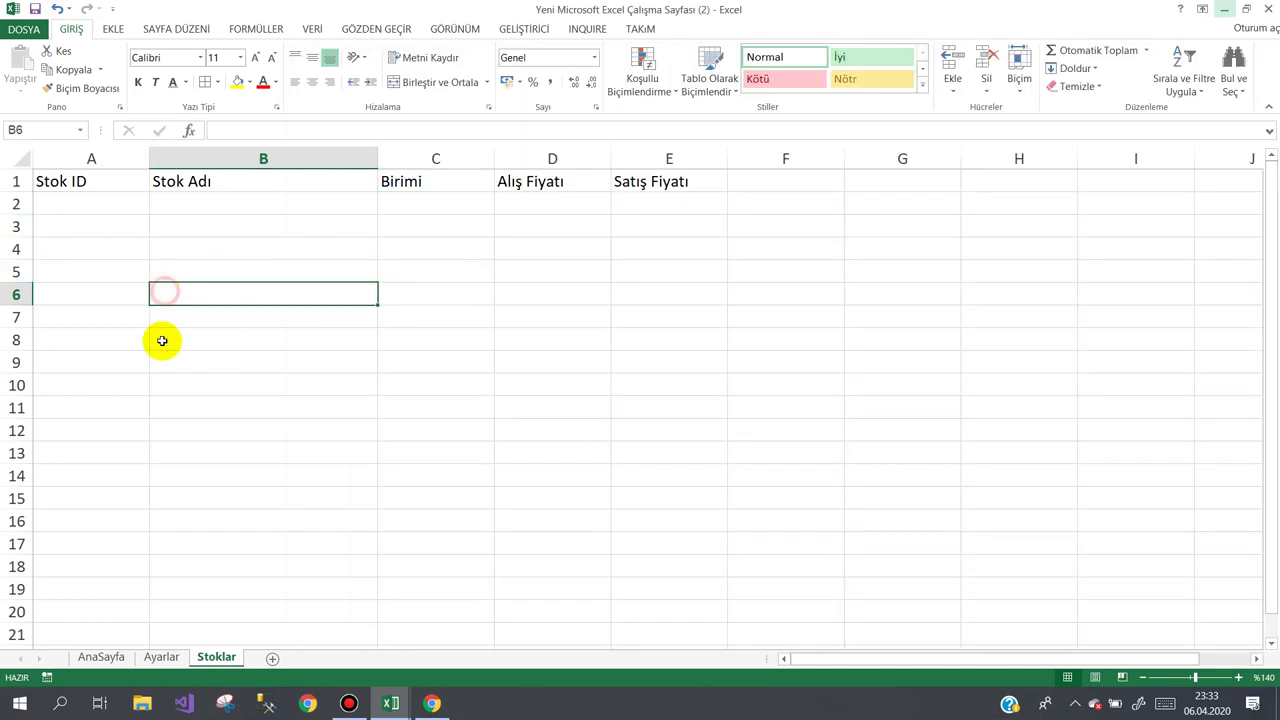
# Step: From AnaSayfa, launch the main form, open Stok Kayıt Formu and type test text 'sdfhg' in Stok Adı
pyautogui.click(100, 655)
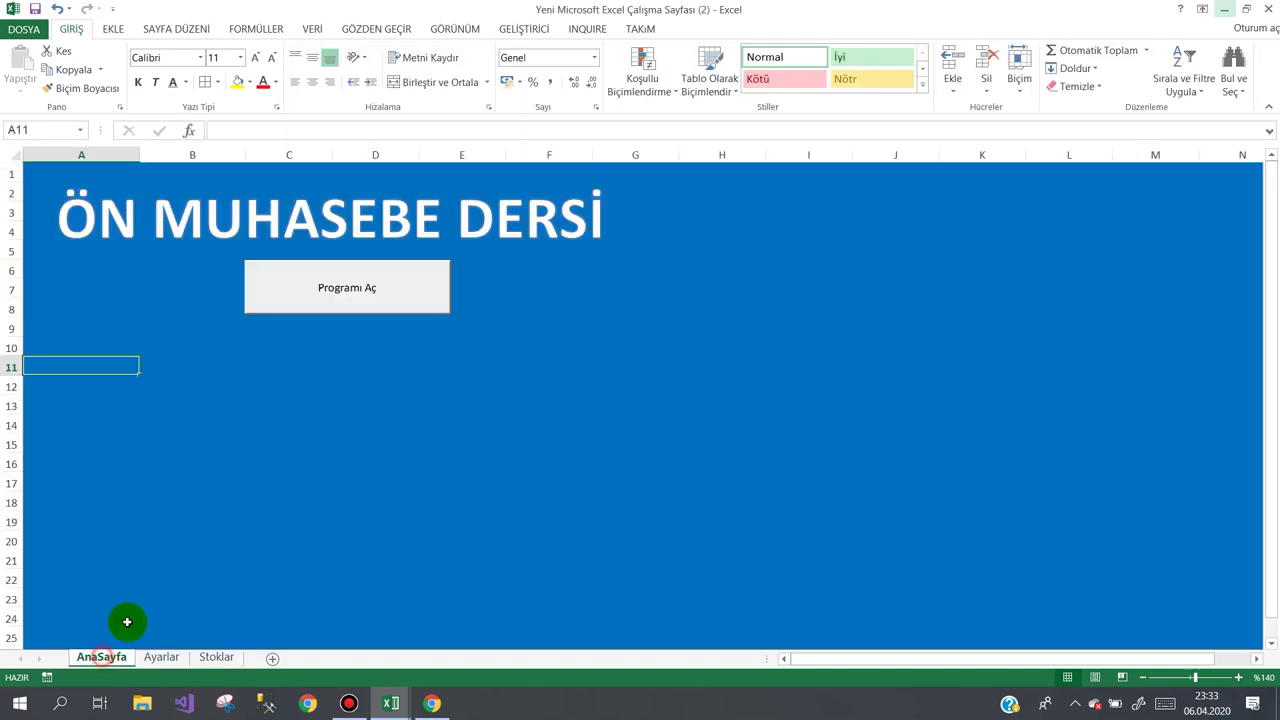
pyautogui.click(344, 293)
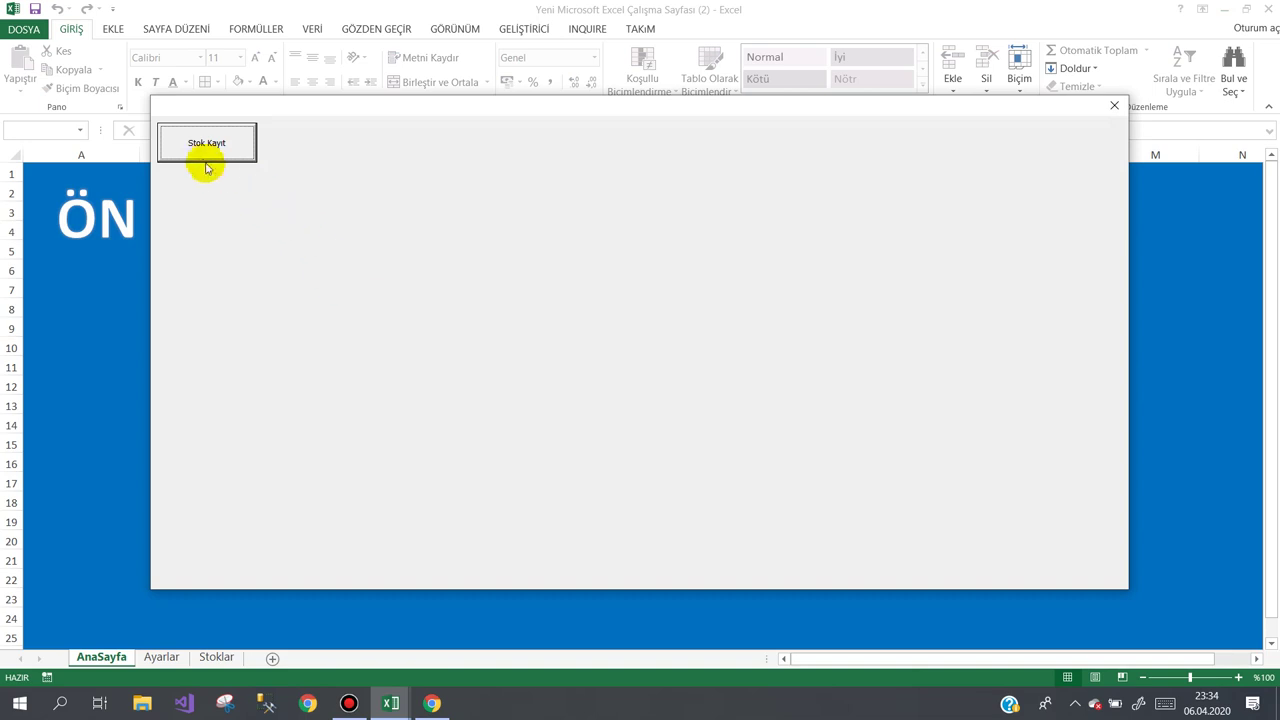
pyautogui.click(198, 150)
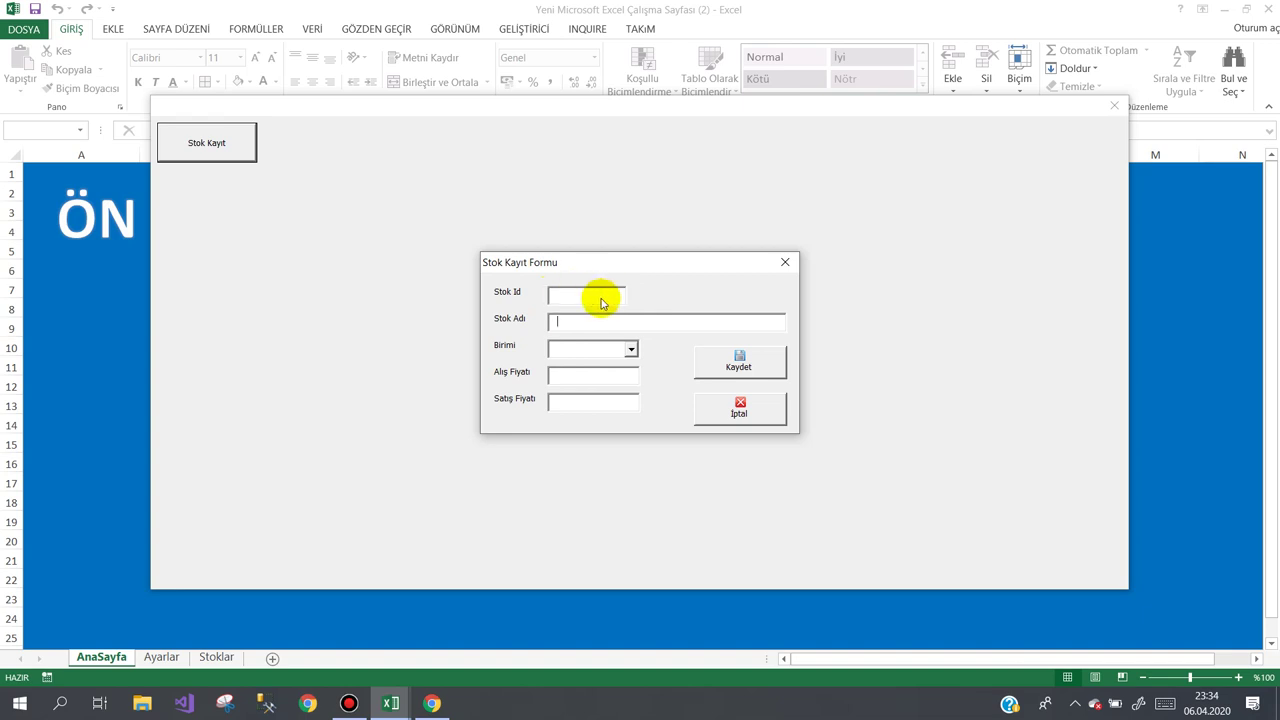
pyautogui.write('sd')
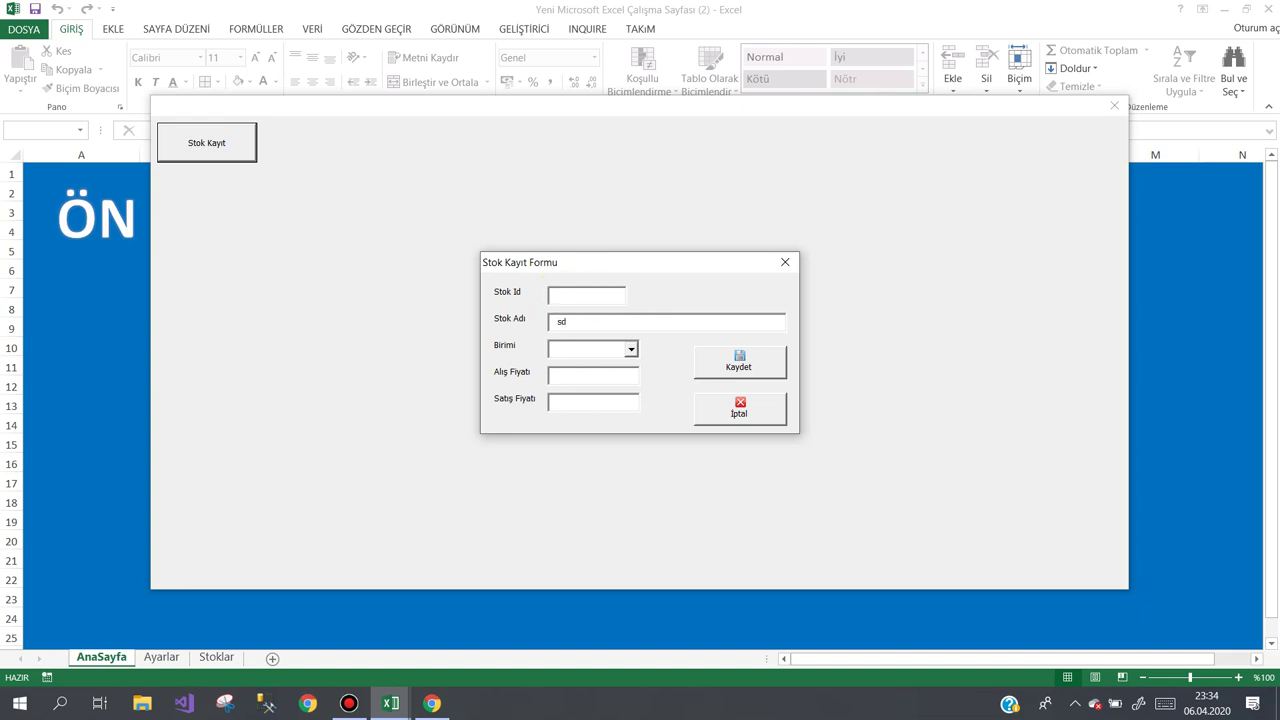
pyautogui.write('fhgsdfhg')
pyautogui.click(631, 348)
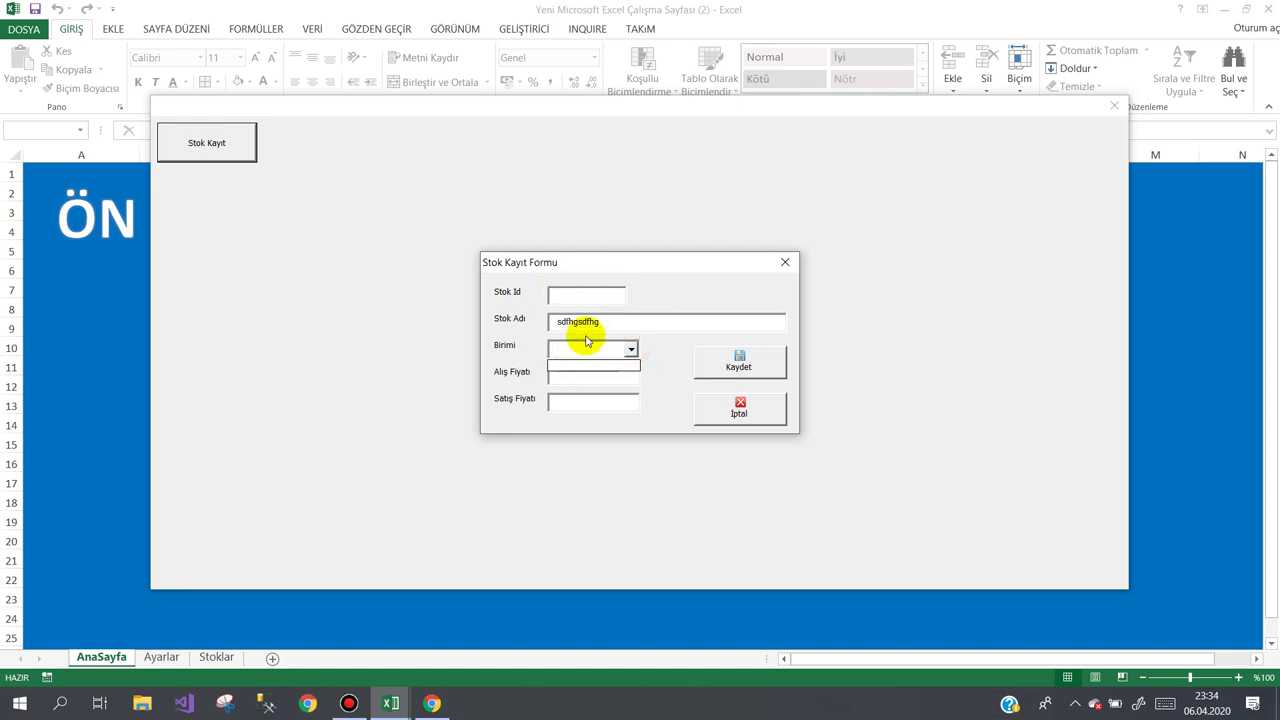
# Step: Close Stok Kayıt Formu and the main form, then return to the VBA editor
pyautogui.click(785, 264)
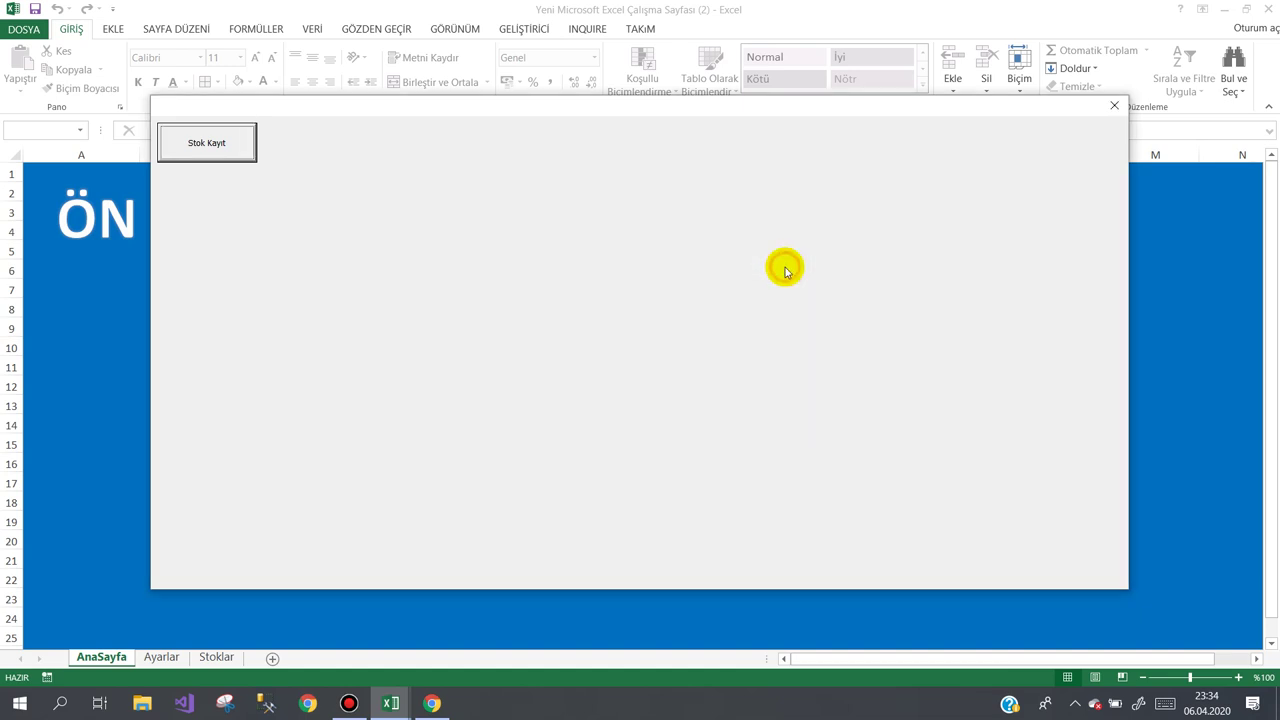
pyautogui.click(1114, 105)
pyautogui.moveTo(390, 703)
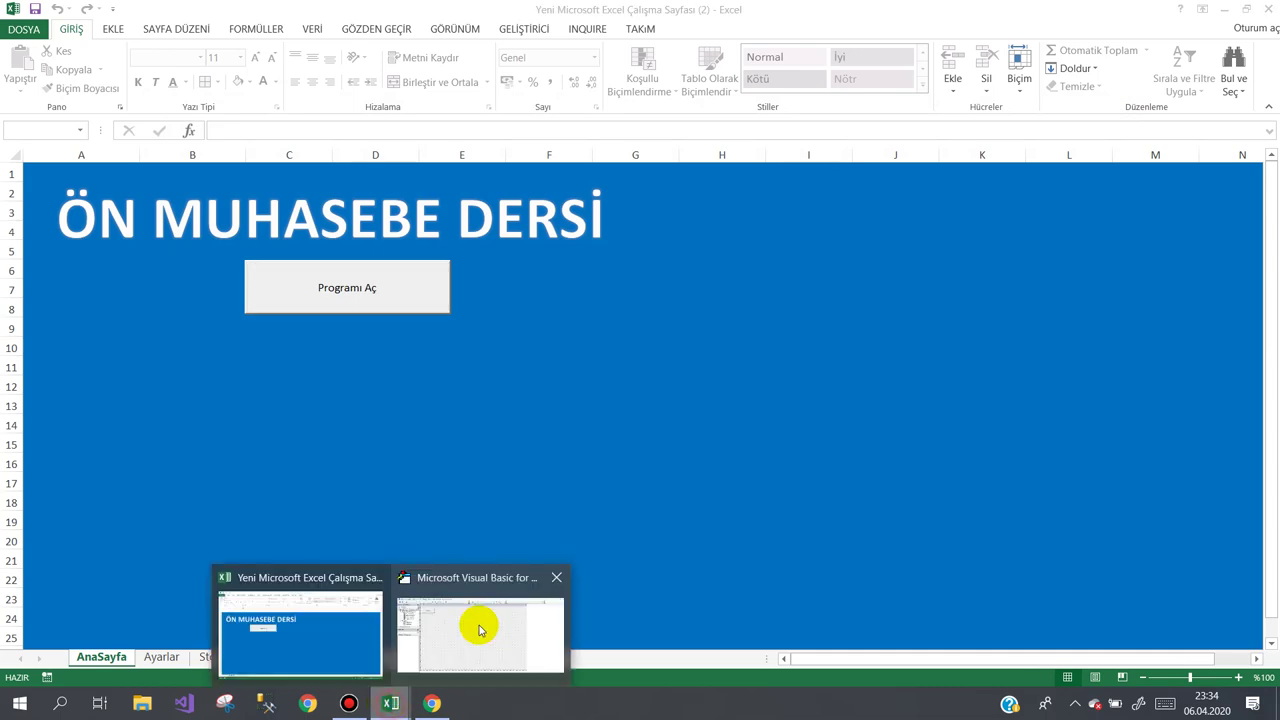
pyautogui.click(478, 624)
# Step: Select the Birimi combo box in frmStoklar and review the Ayarlar units from Adet to Teneke
pyautogui.doubleClick(381, 274)
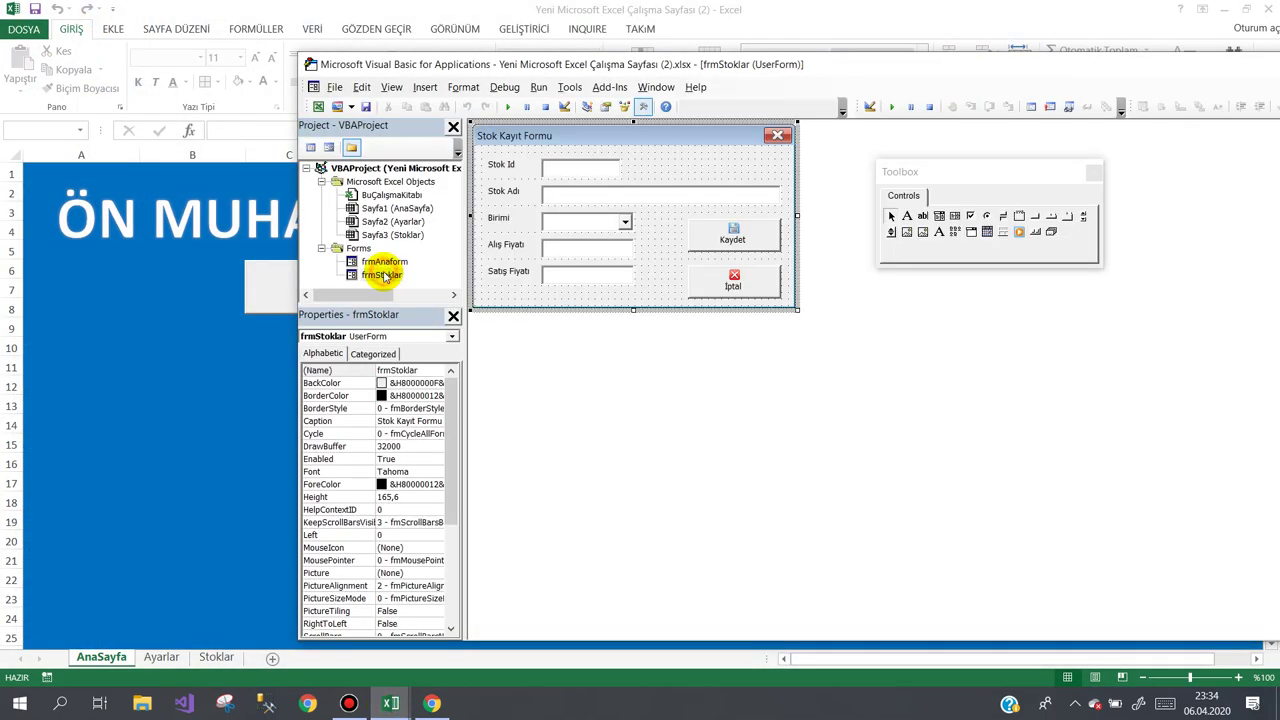
pyautogui.click(622, 222)
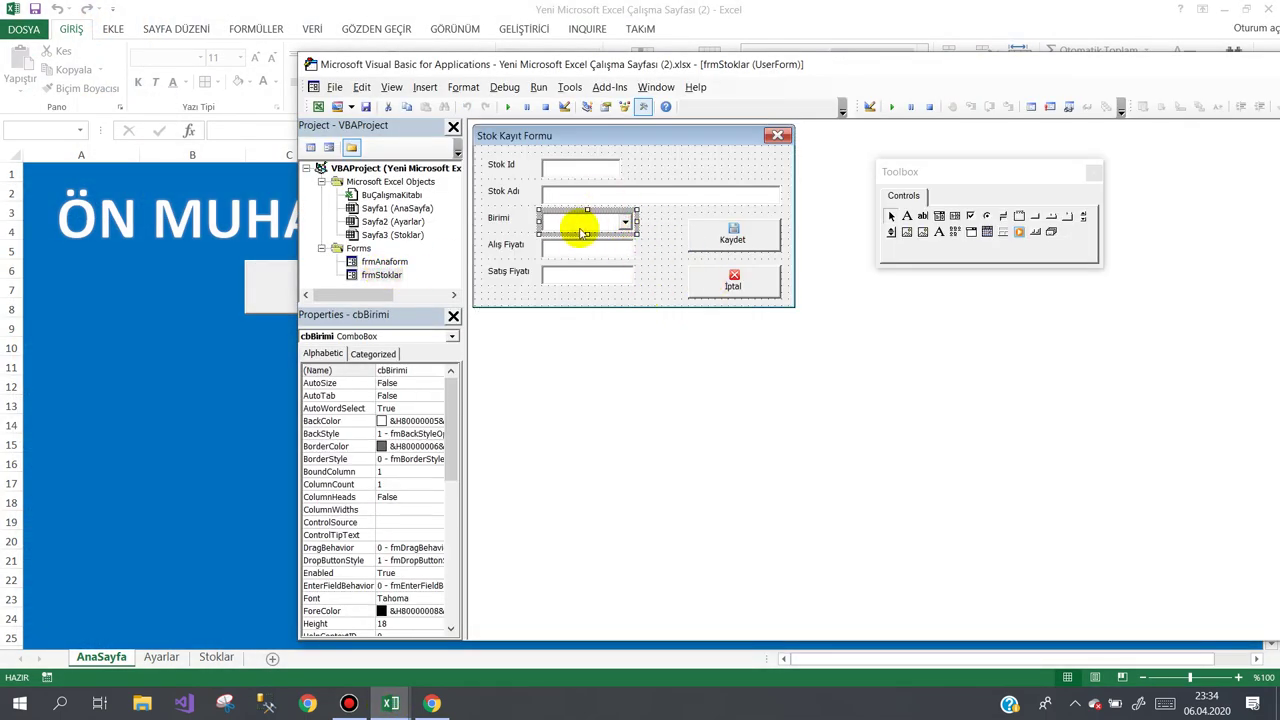
pyautogui.click(163, 656)
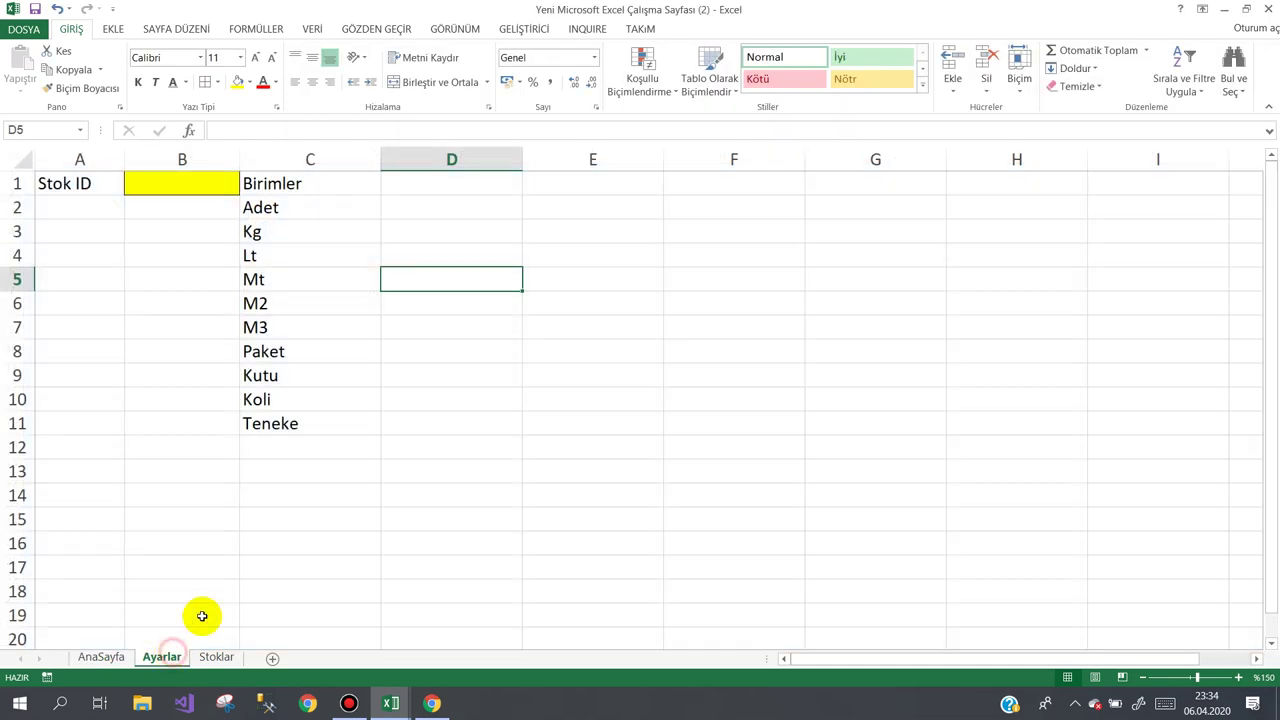
pyautogui.click(278, 208)
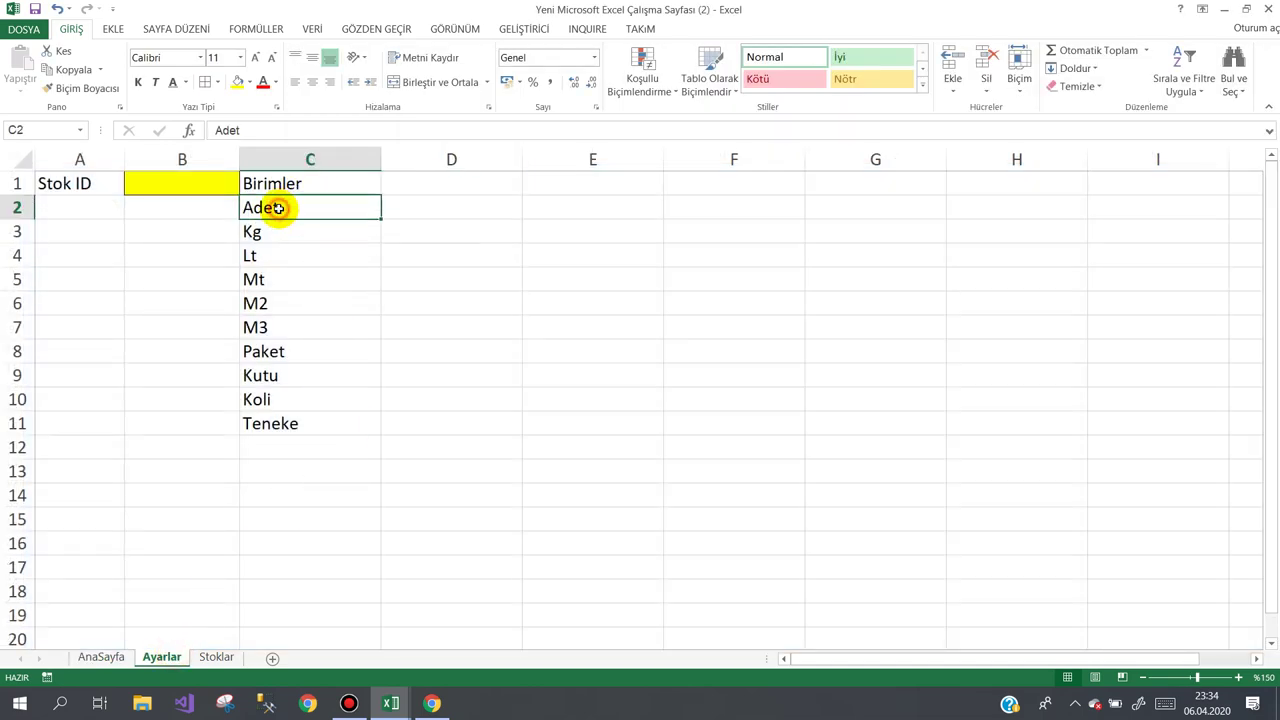
pyautogui.click(276, 424)
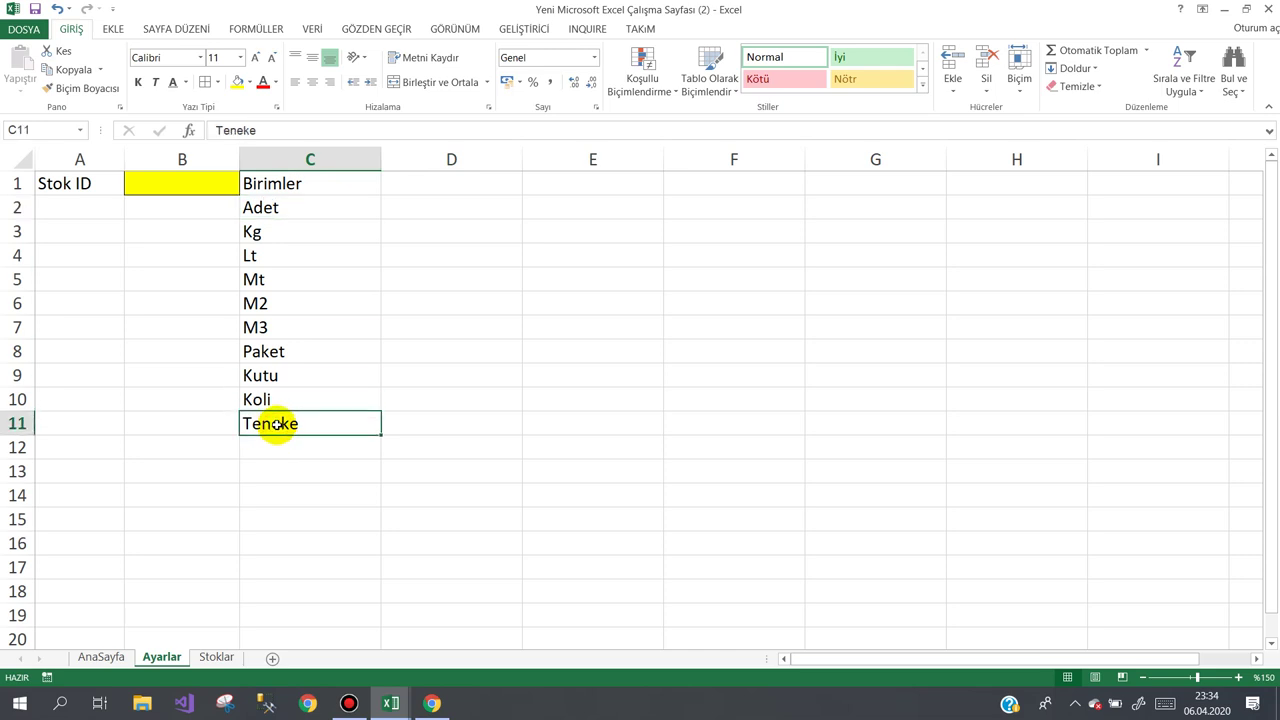
# Step: Enter test units 'dfgh' and 'd' in C12:C13 on Ayarlar, then clear them
pyautogui.click(278, 449)
pyautogui.write('dfg')
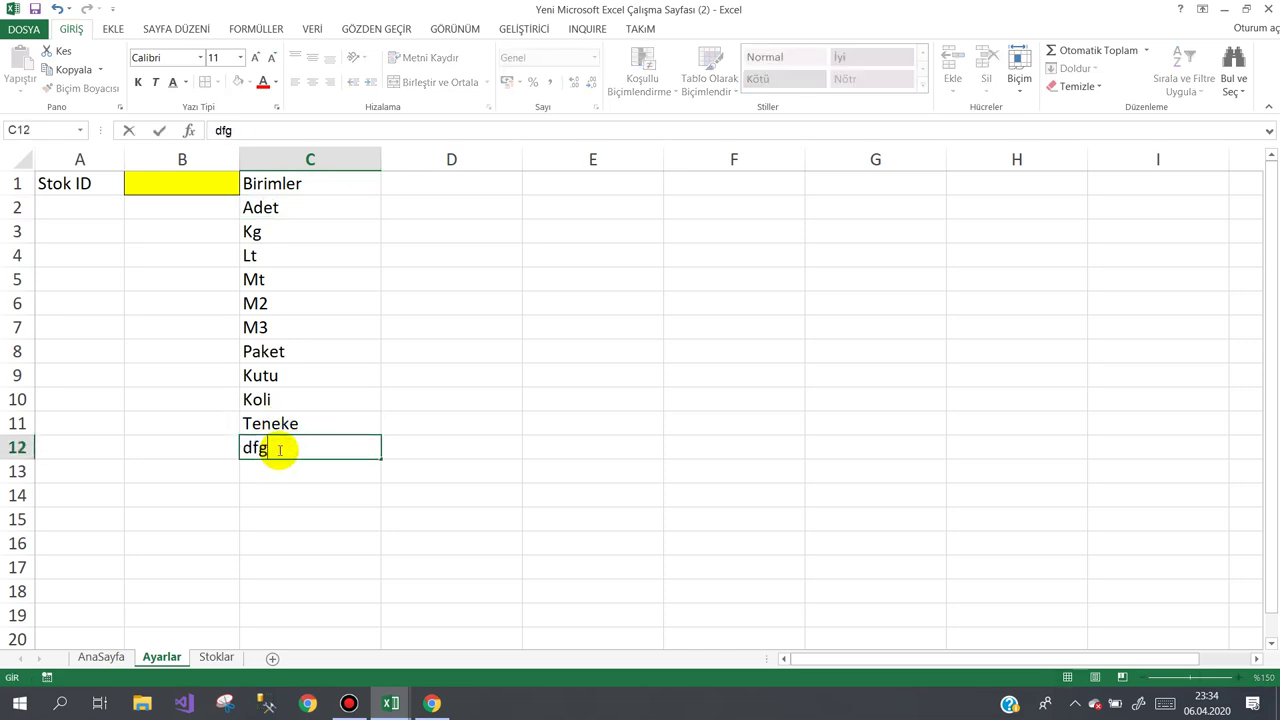
pyautogui.write('h')
pyautogui.press('Return')
pyautogui.write('df')
pyautogui.click(280, 448)
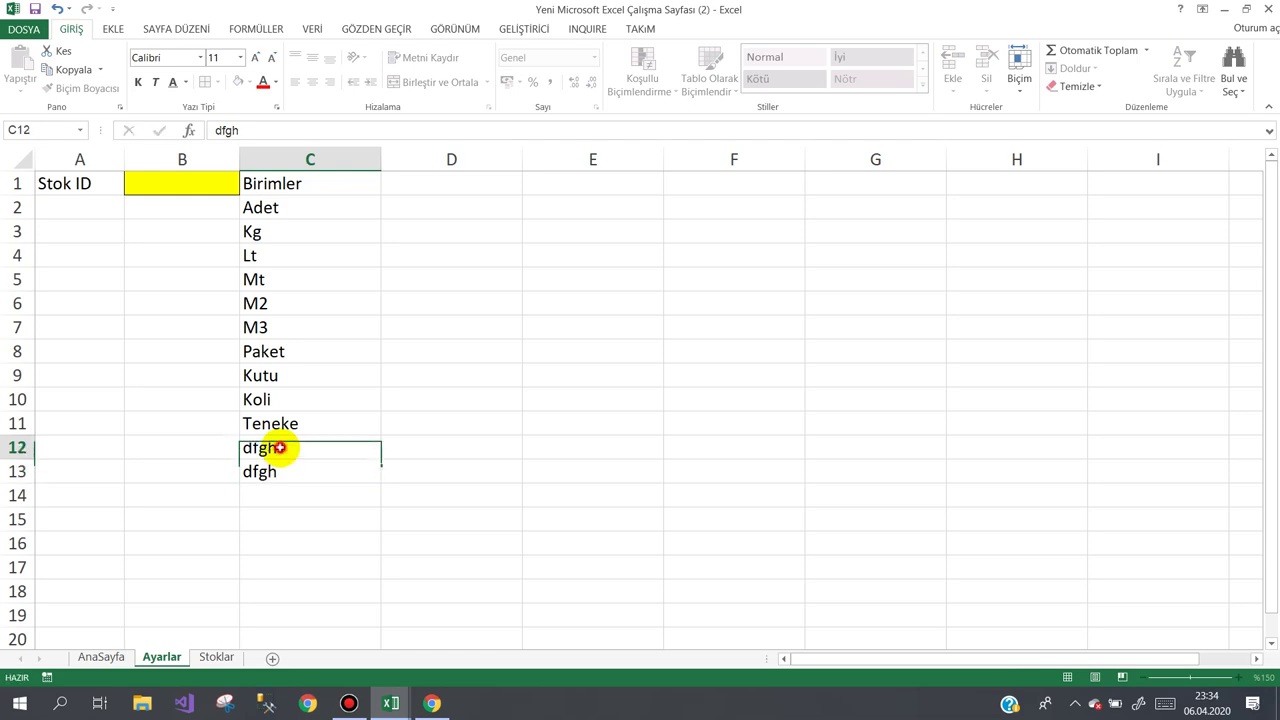
pyautogui.moveTo(280, 448); pyautogui.dragTo(286, 480)
pyautogui.press('Delete')
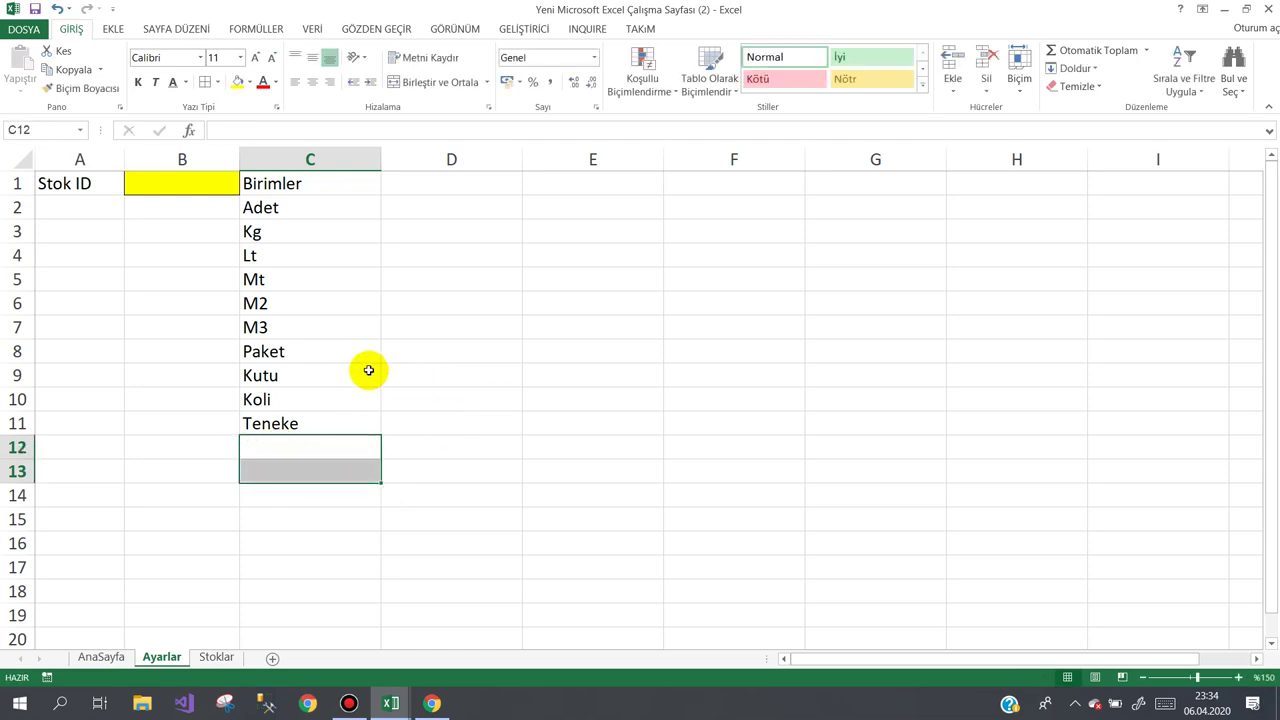
pyautogui.click(369, 371)
# Step: Add a UserForm_Initialize procedure to the Stok Kayıt Formu code
pyautogui.click(449, 614)
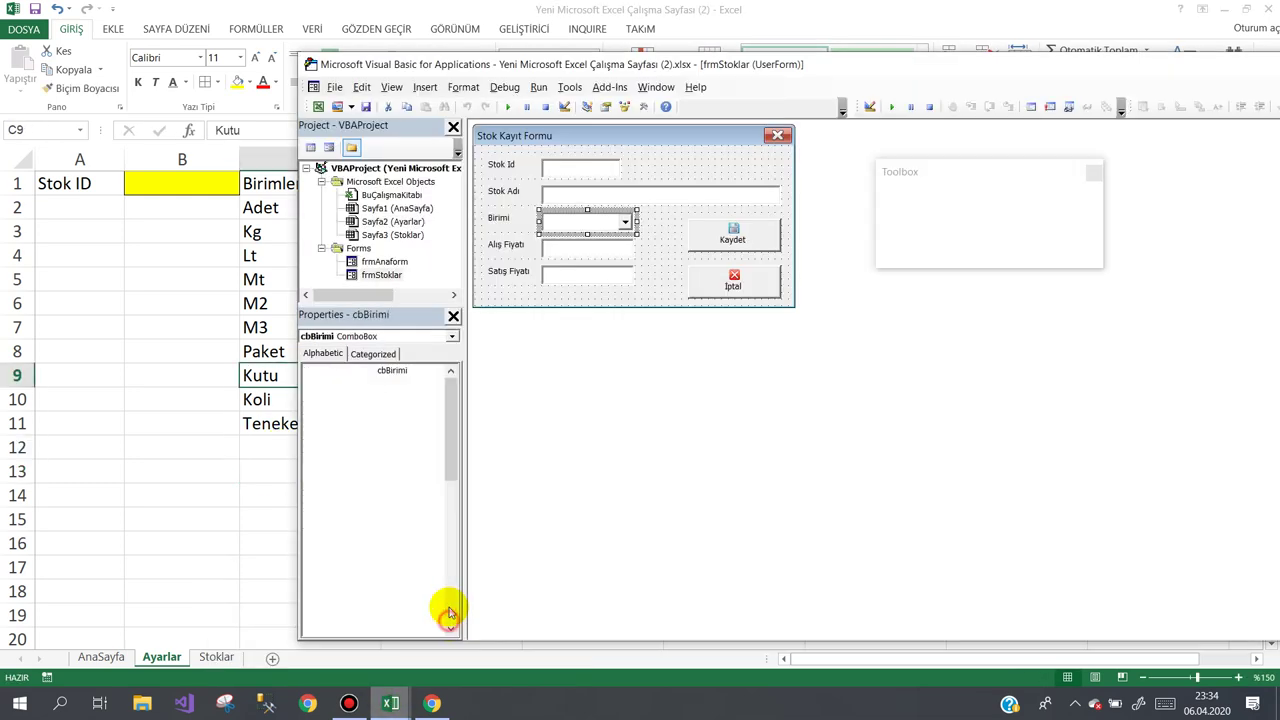
pyautogui.click(614, 292)
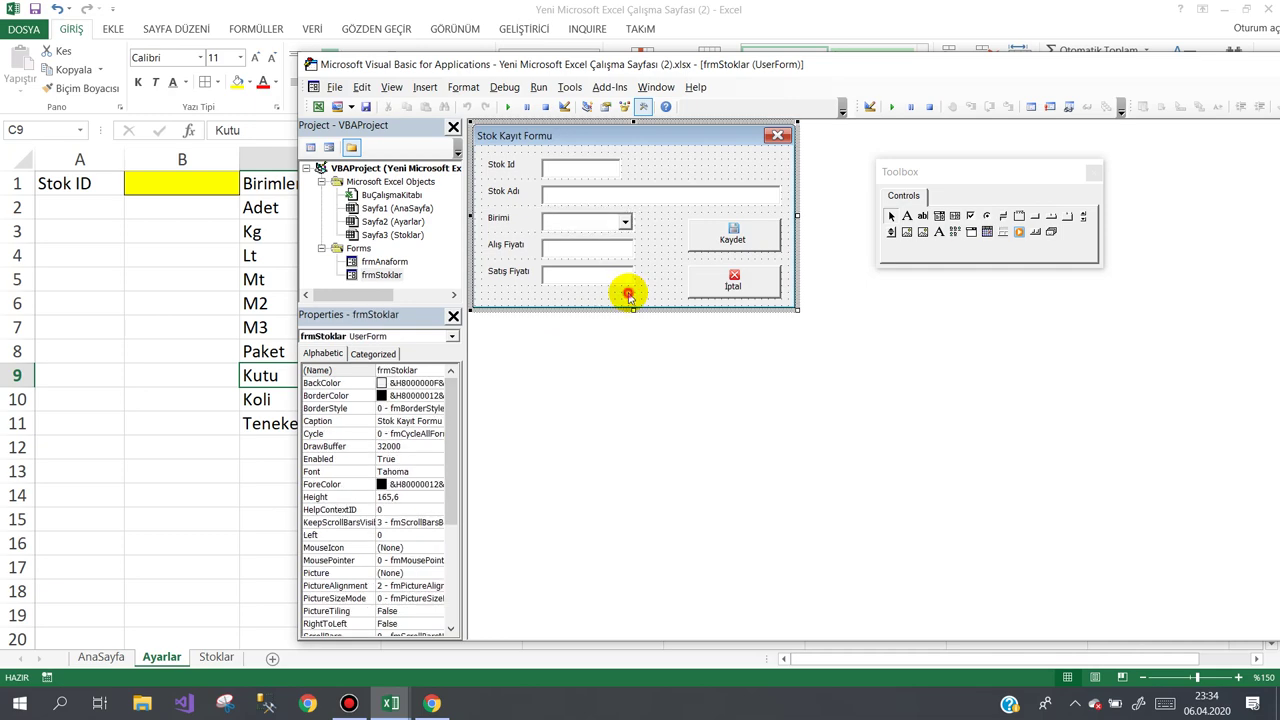
pyautogui.doubleClick(629, 297)
pyautogui.click(1052, 130)
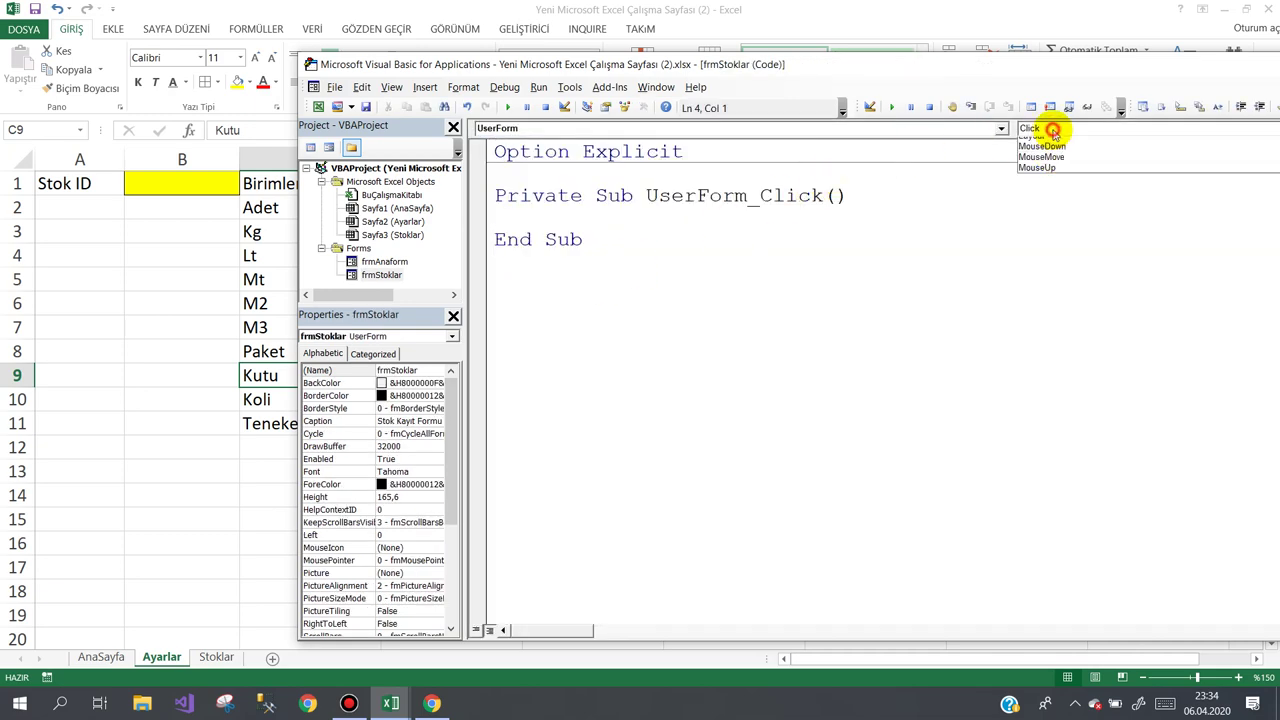
pyautogui.click(1050, 186)
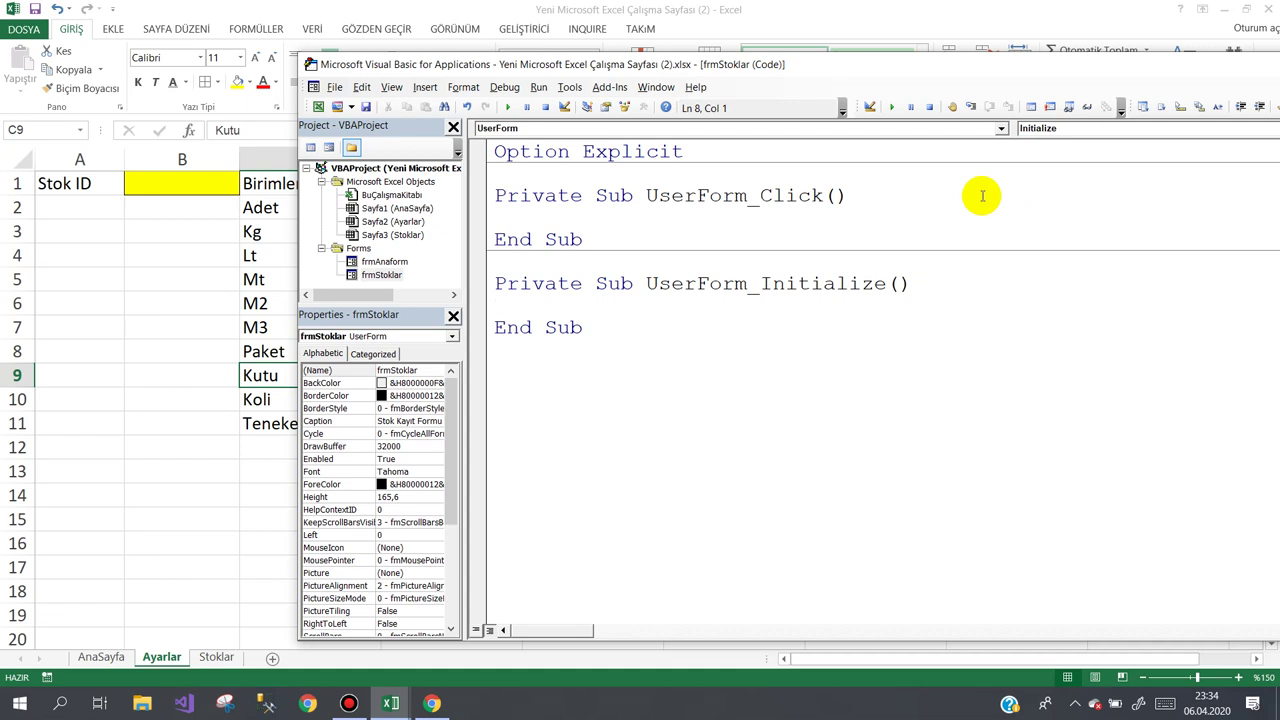
# Step: Write Dim x As Integer and x = Sheets("Ayarlar").Range("C1000").End(xlUp).Row in Initialize
pyautogui.write('dimx')
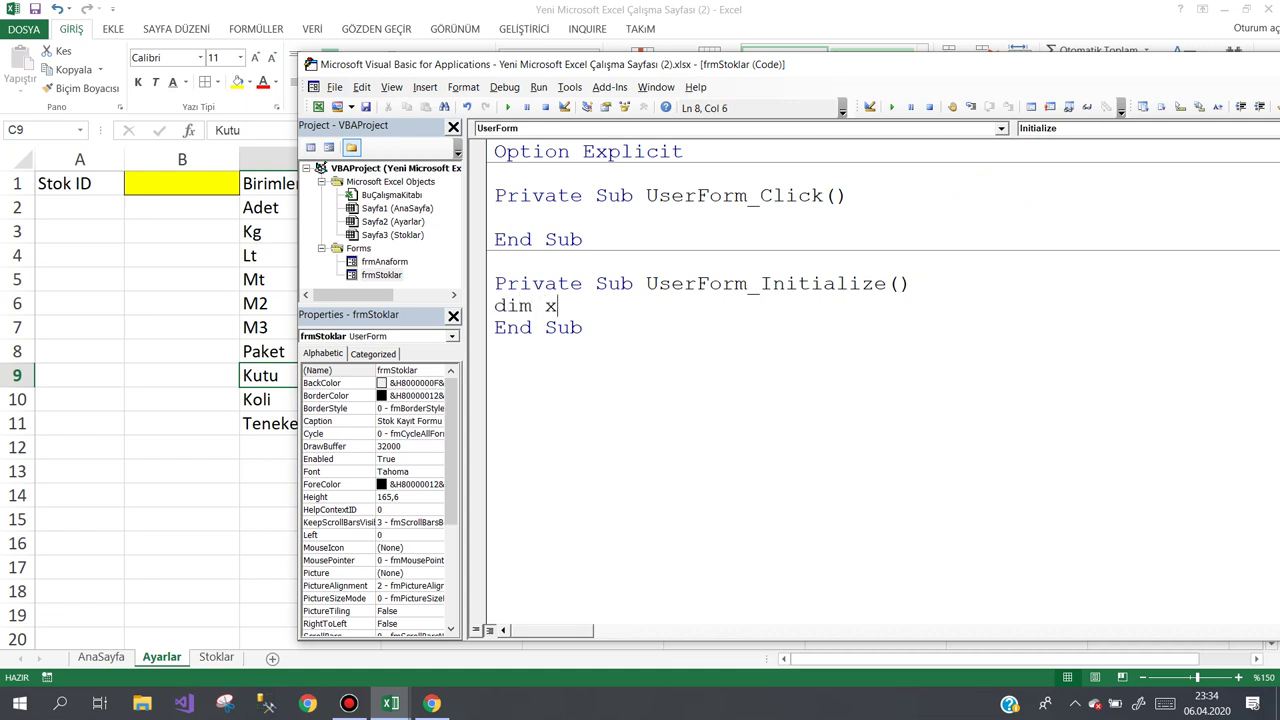
pyautogui.write(' as i')
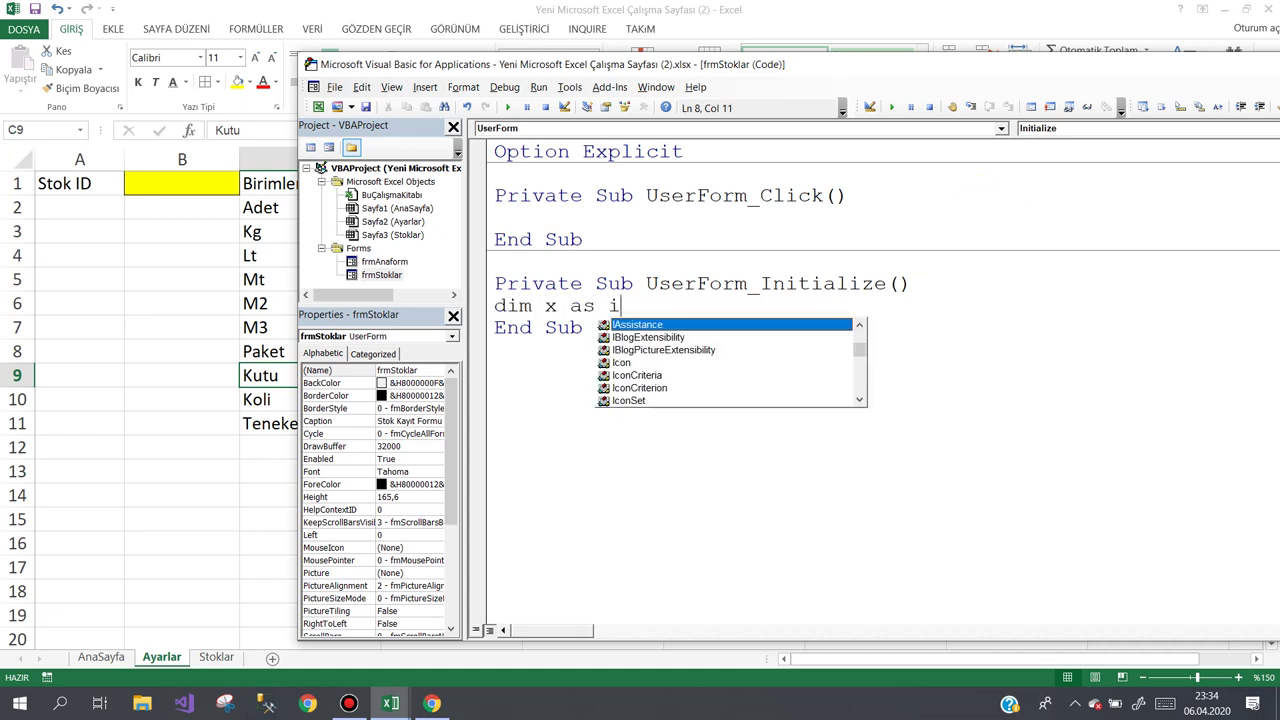
pyautogui.write('nteger')
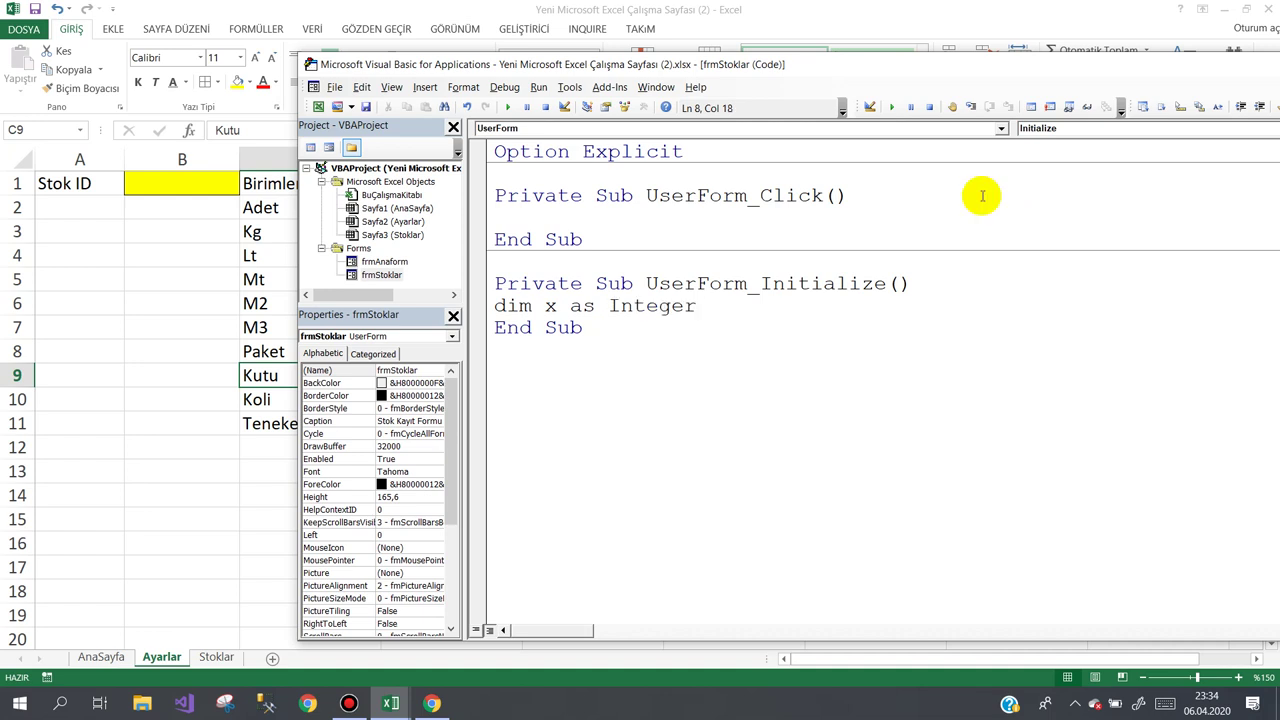
pyautogui.press('Return')
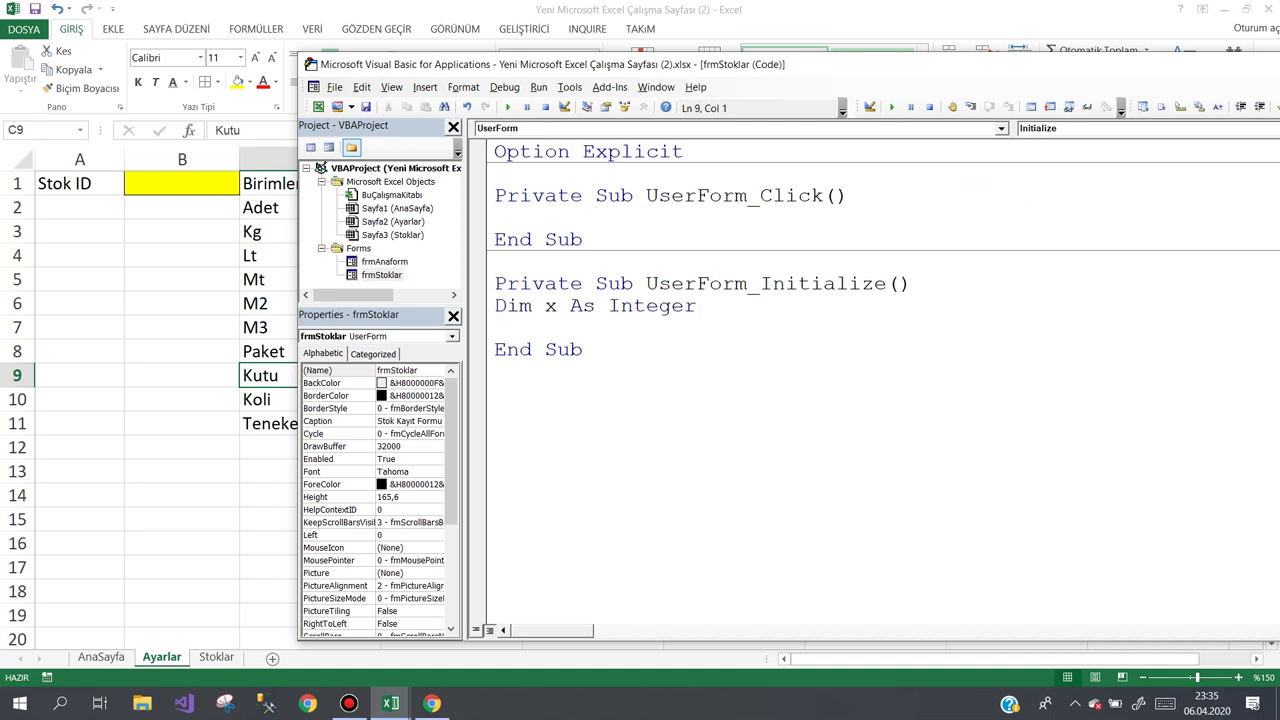
pyautogui.write('x=')
pyautogui.write('she')
pyautogui.hotkey('ctrl', 'space')
pyautogui.write('(')
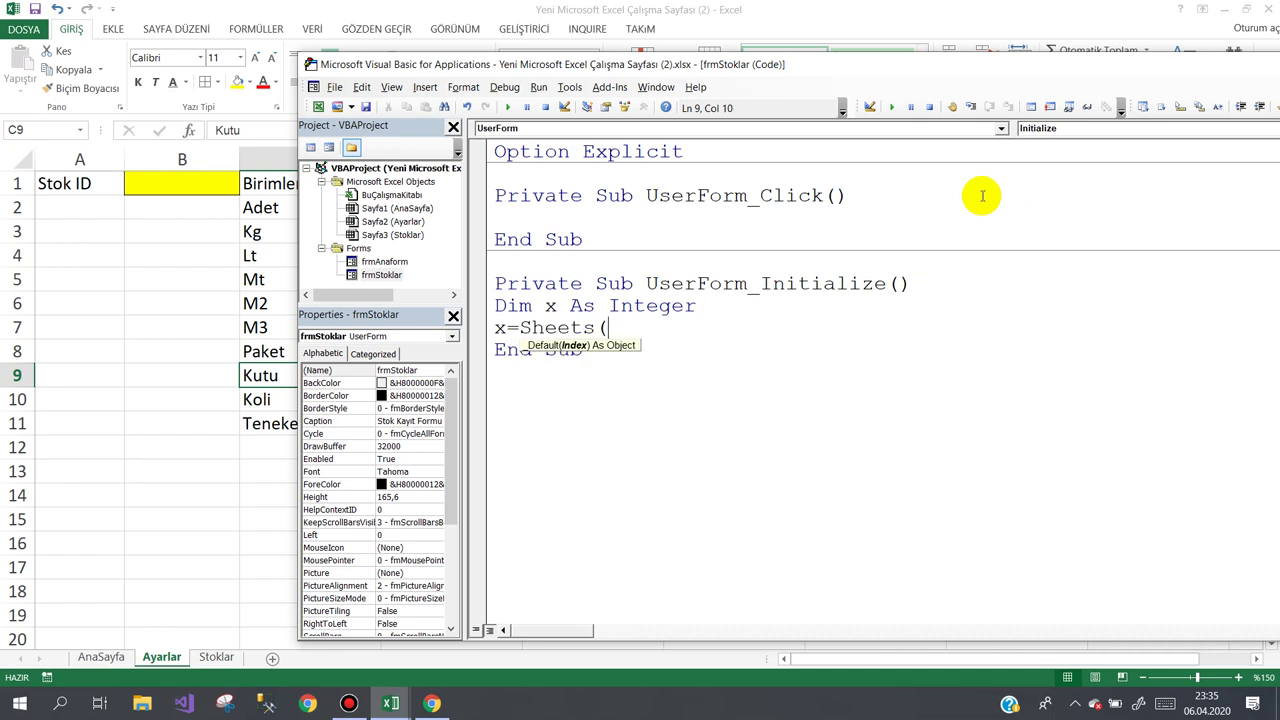
pyautogui.write('"Ay')
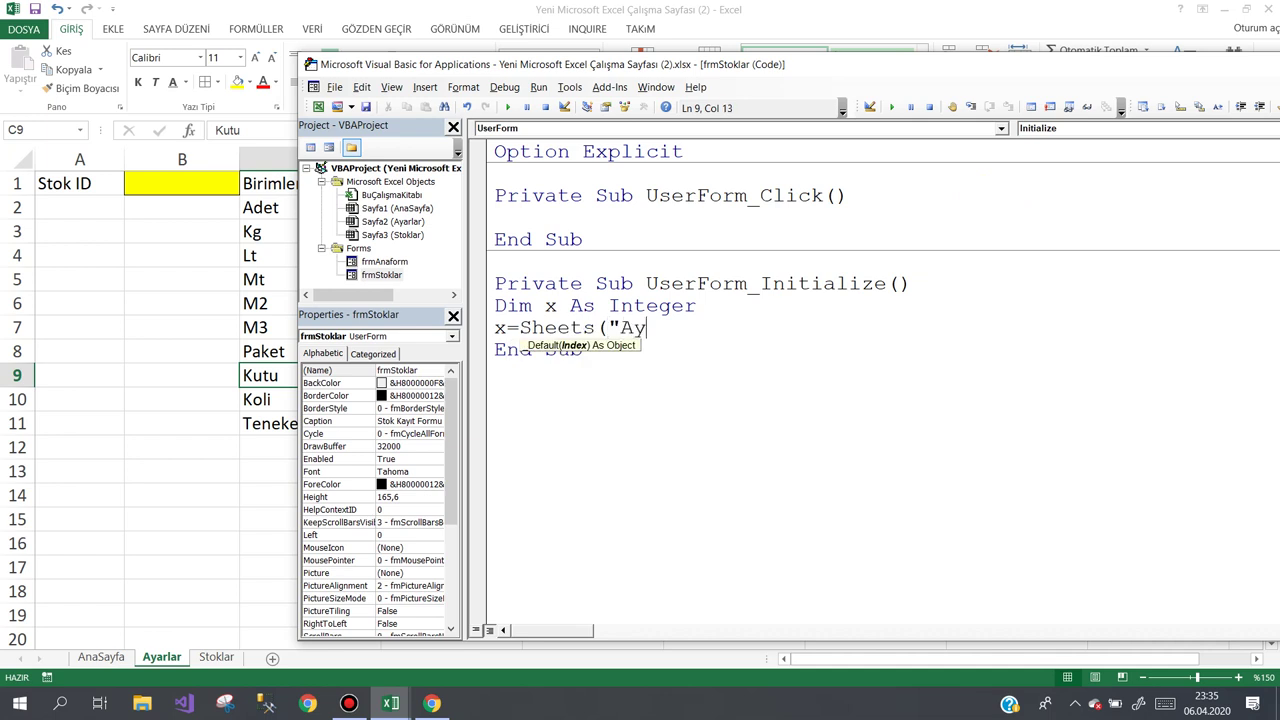
pyautogui.write('arl')
pyautogui.write('ar")')
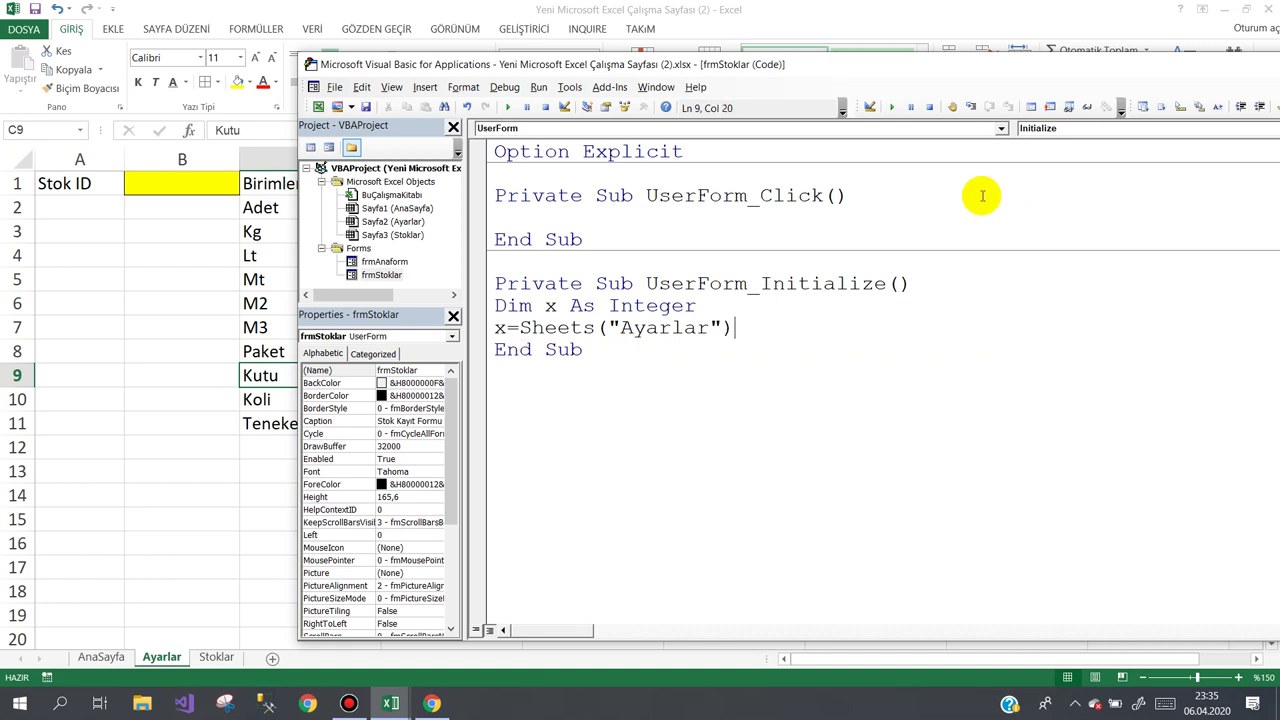
pyautogui.write('.ra')
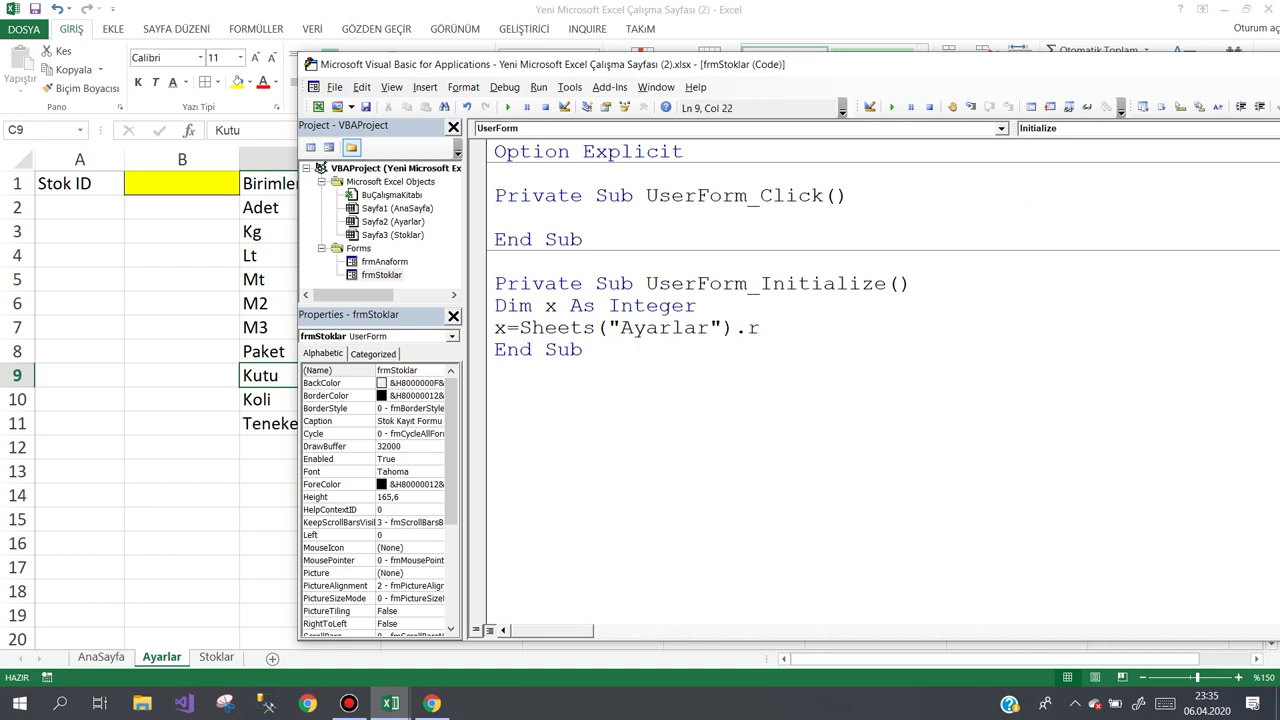
pyautogui.write('n')
pyautogui.write('ge("')
pyautogui.write('C')
pyautogui.write('1000')
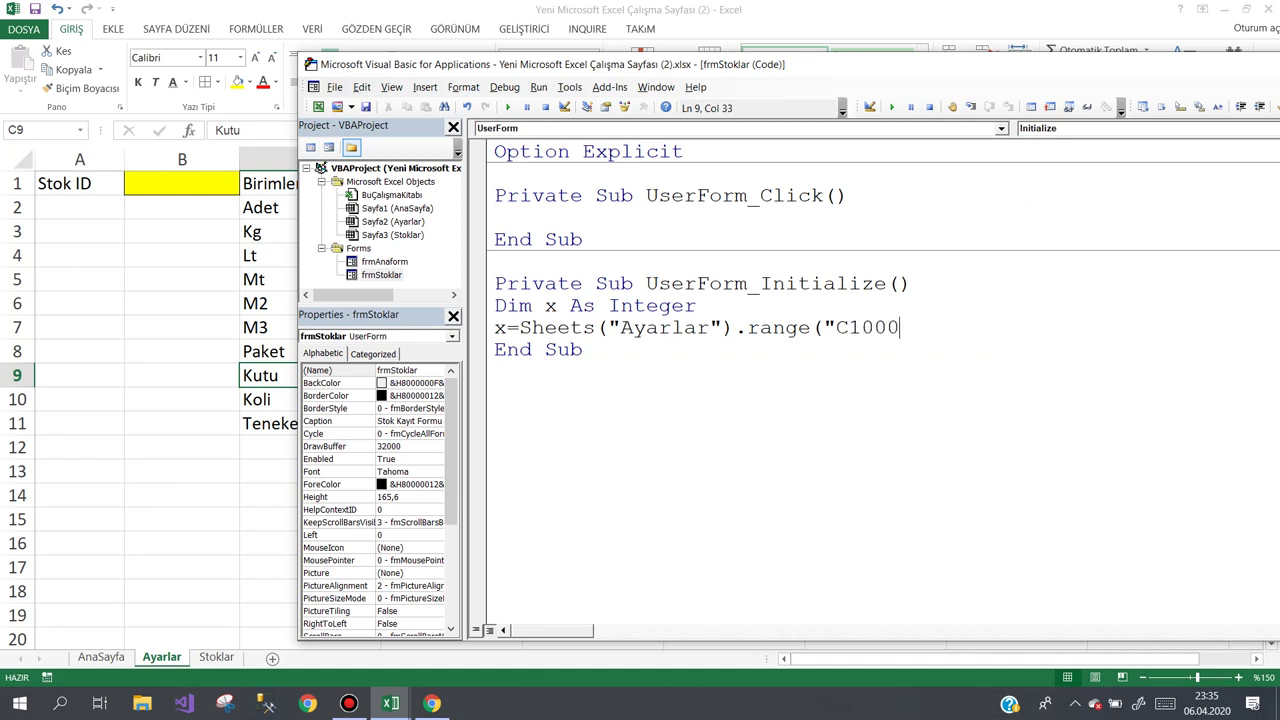
pyautogui.write('")')
pyautogui.write('.e')
pyautogui.write('nd')
pyautogui.write('(')
pyautogui.write('xlu')
pyautogui.write('p)')
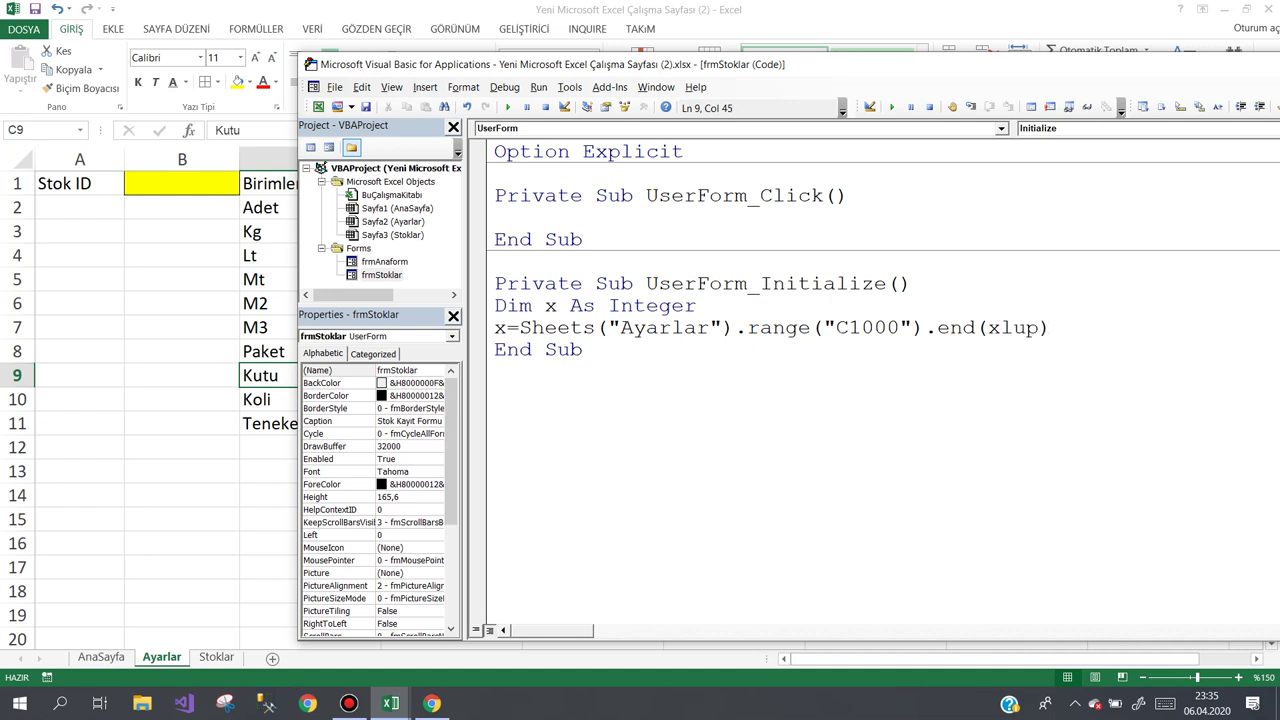
pyautogui.write('row')
pyautogui.press('Return')
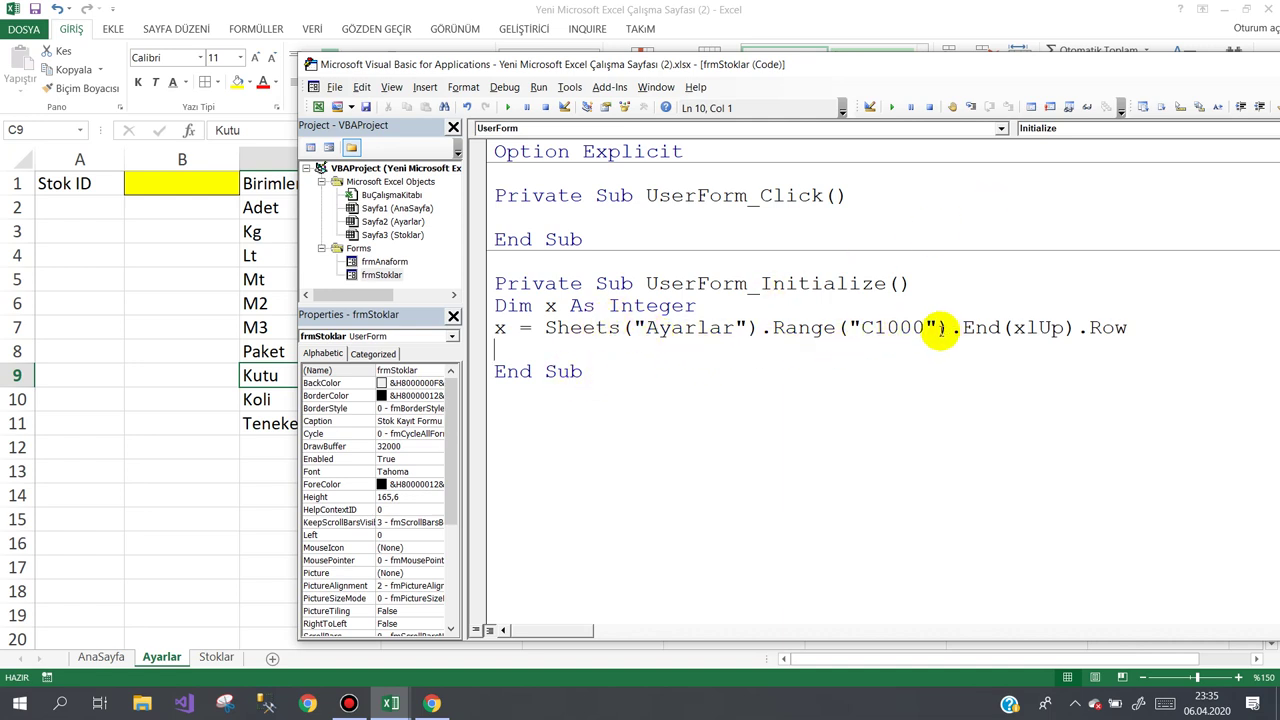
# Step: From Adet in C2, jump with Ctrl+Down to Teneke in C11 on Ayarlar
pyautogui.click(243, 221)
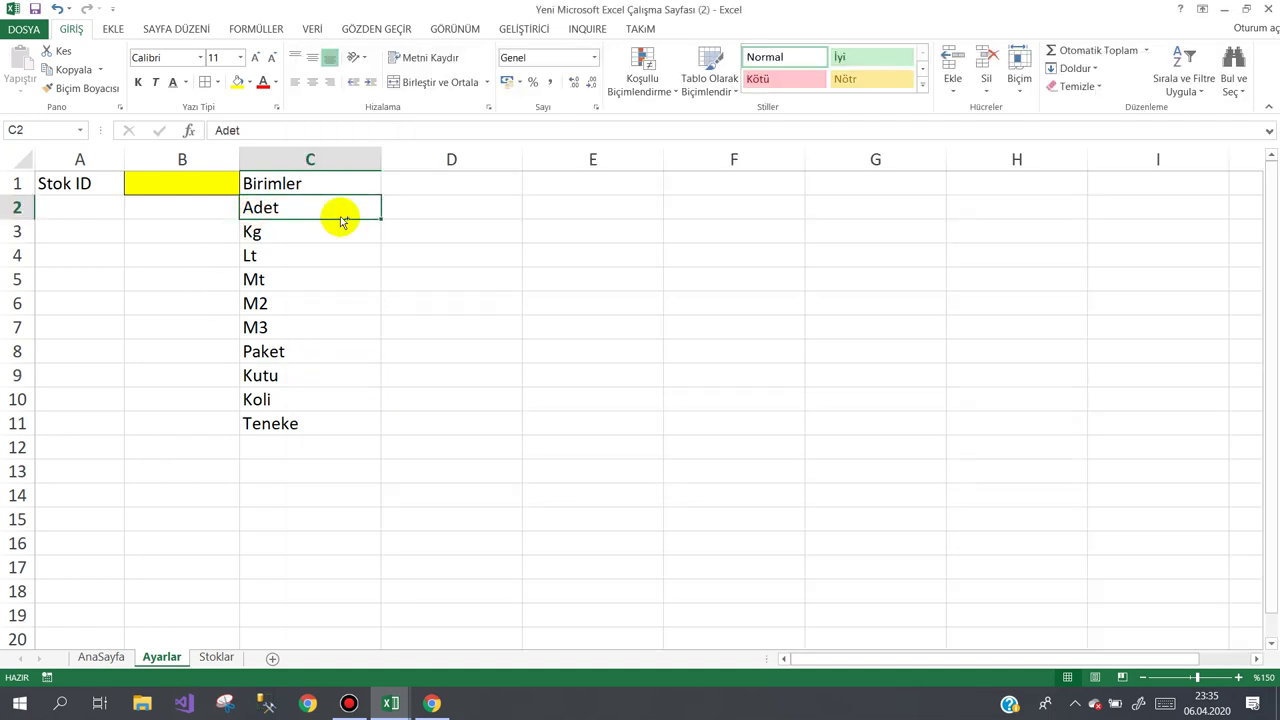
pyautogui.hotkey('ctrl', 'Down')
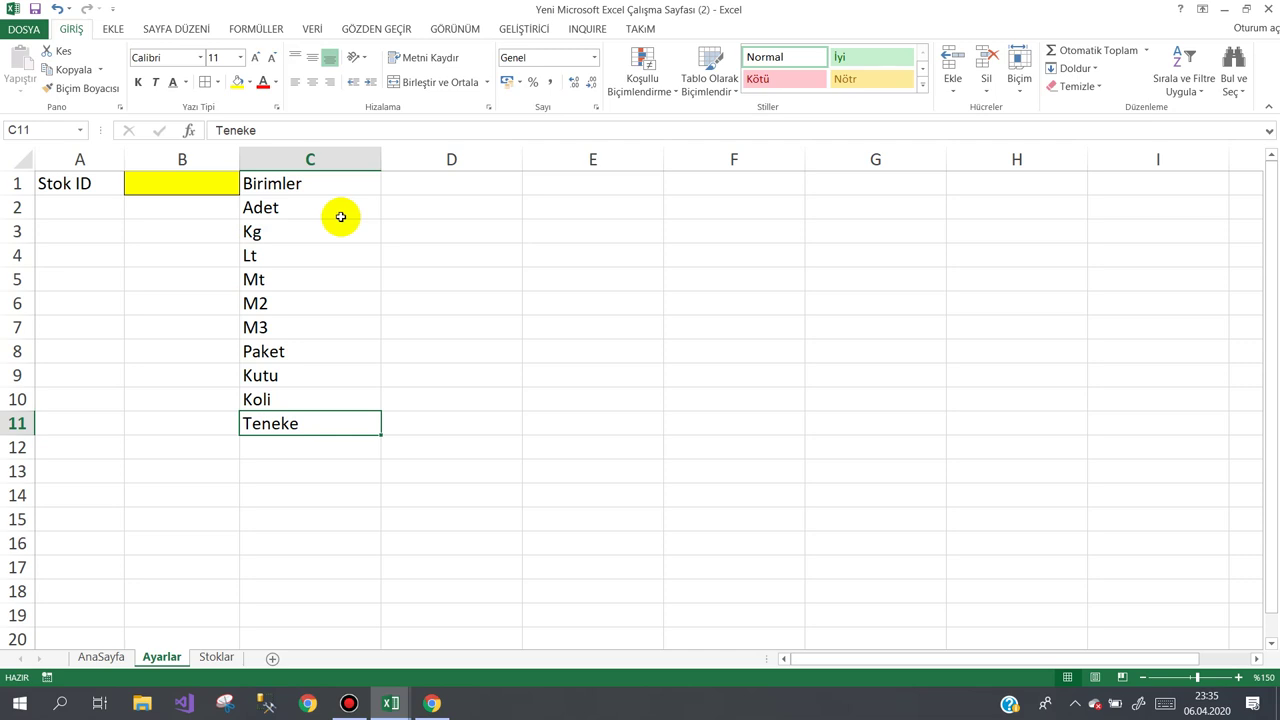
# Step: Review the End(xlUp).Row line in the VBA editor, then go back to the Ayarlar worksheet
pyautogui.click(391, 702)
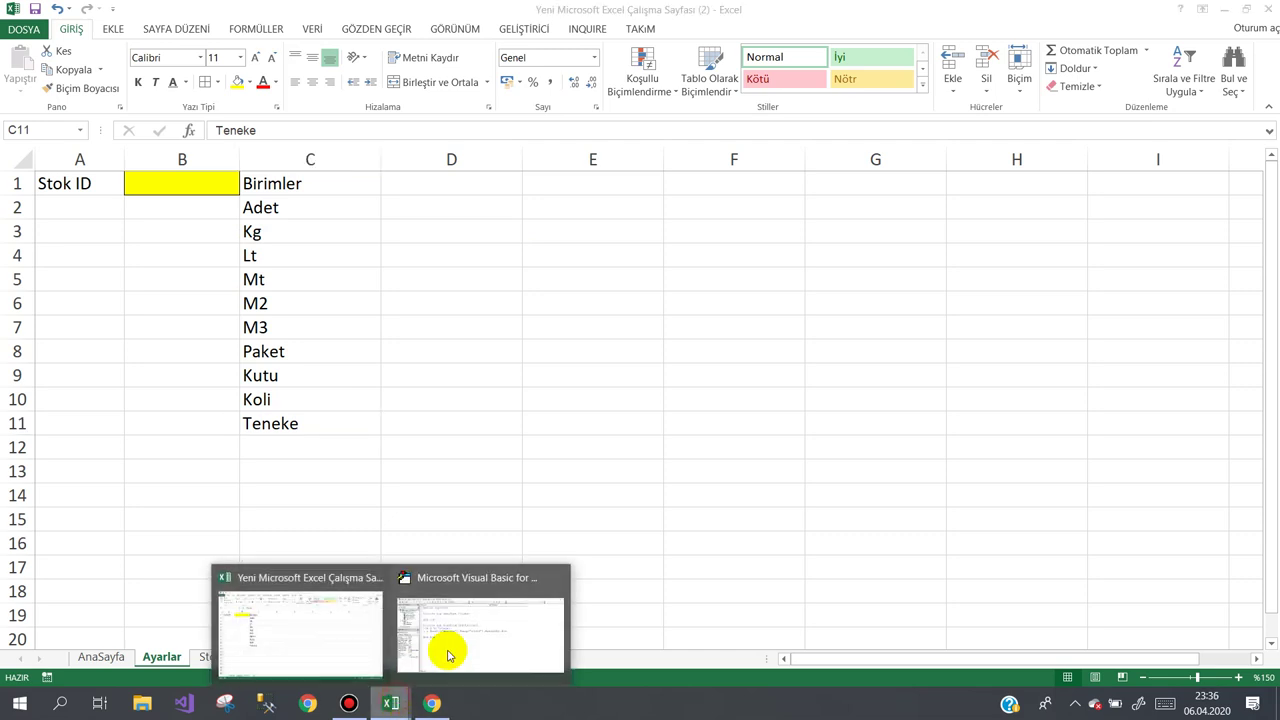
pyautogui.click(448, 655)
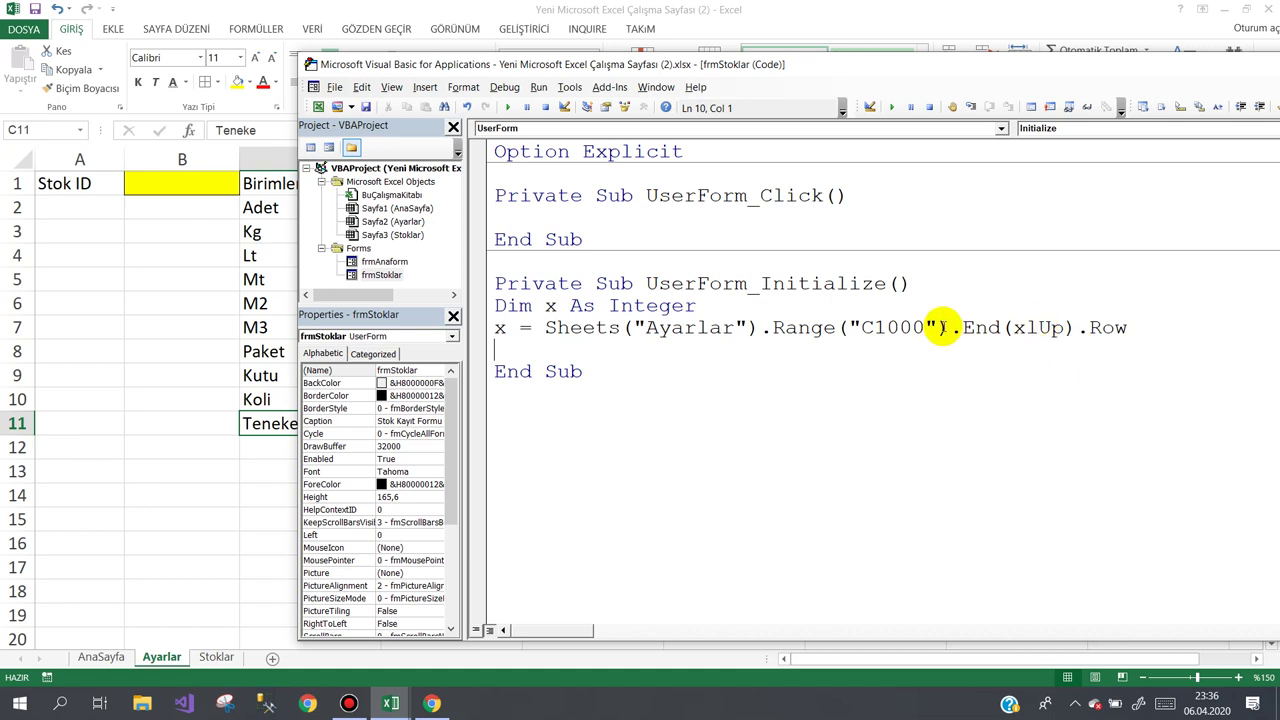
pyautogui.click(1133, 328)
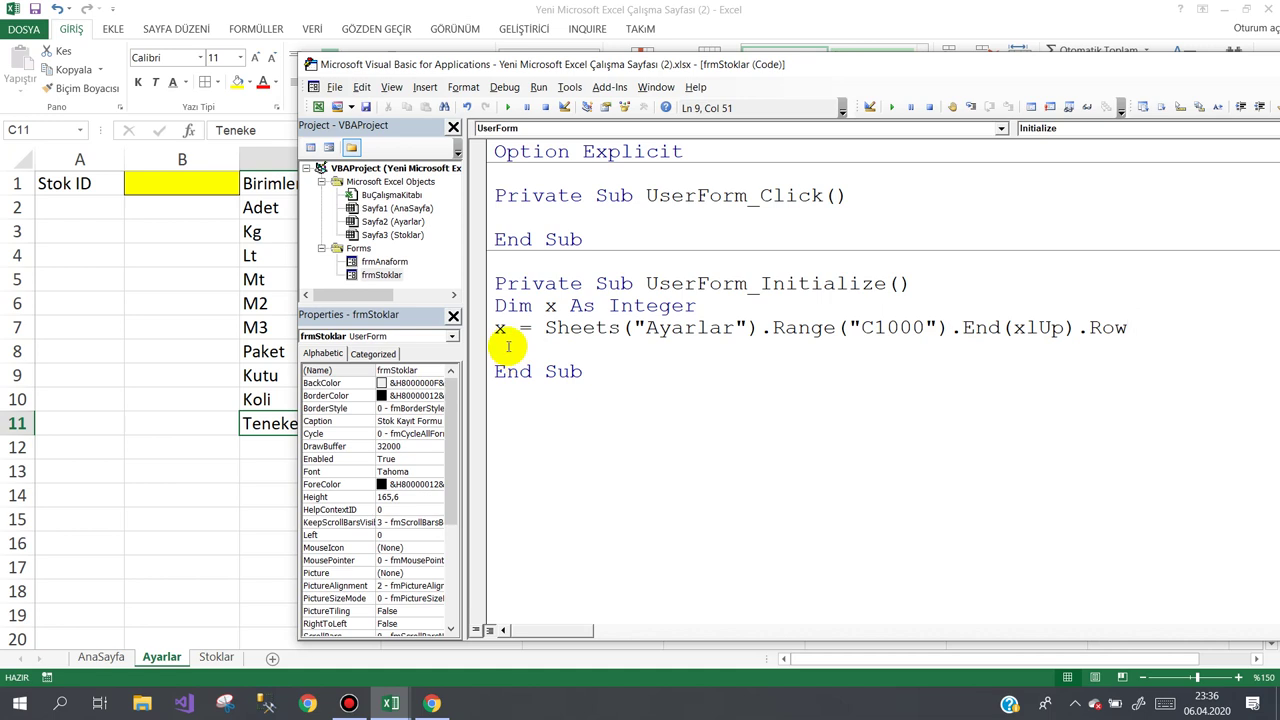
pyautogui.click(508, 346)
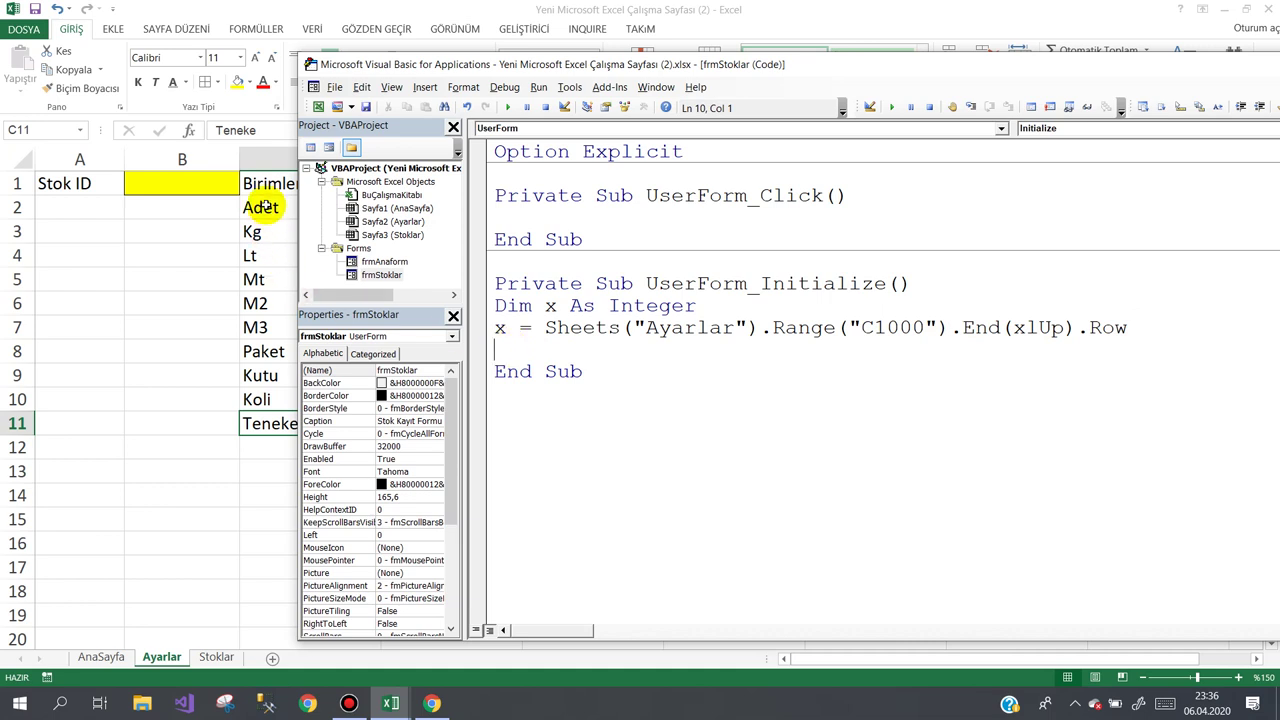
pyautogui.click(265, 207)
# Step: Enter test units 'dfg', 'sdfgsdfg' and 's' in C12:C14 below Teneke
pyautogui.click(281, 440)
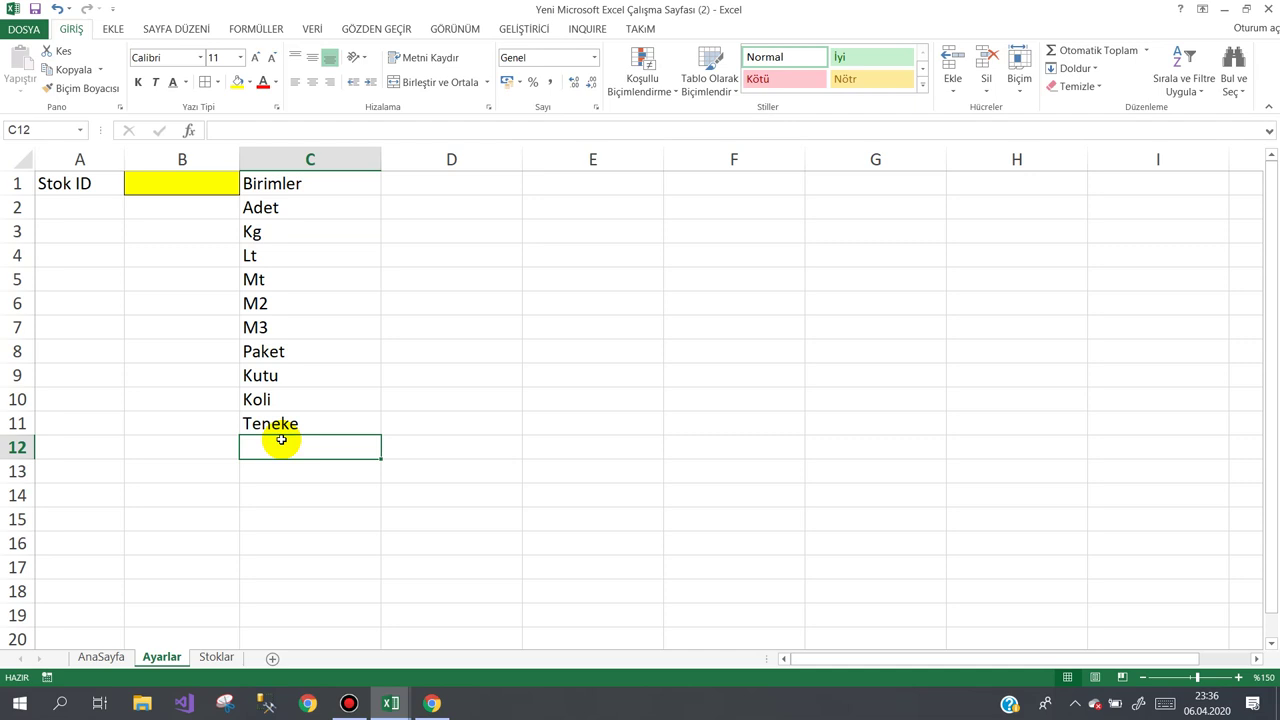
pyautogui.write('dfg')
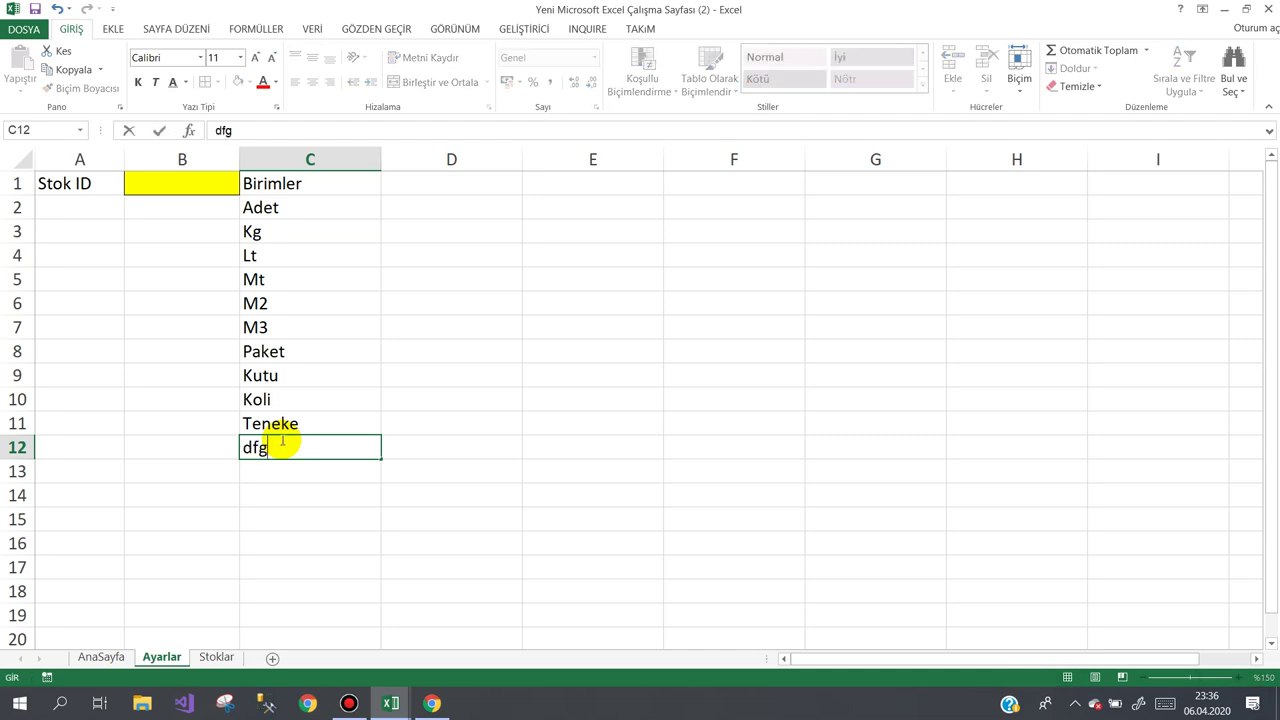
pyautogui.press('Return')
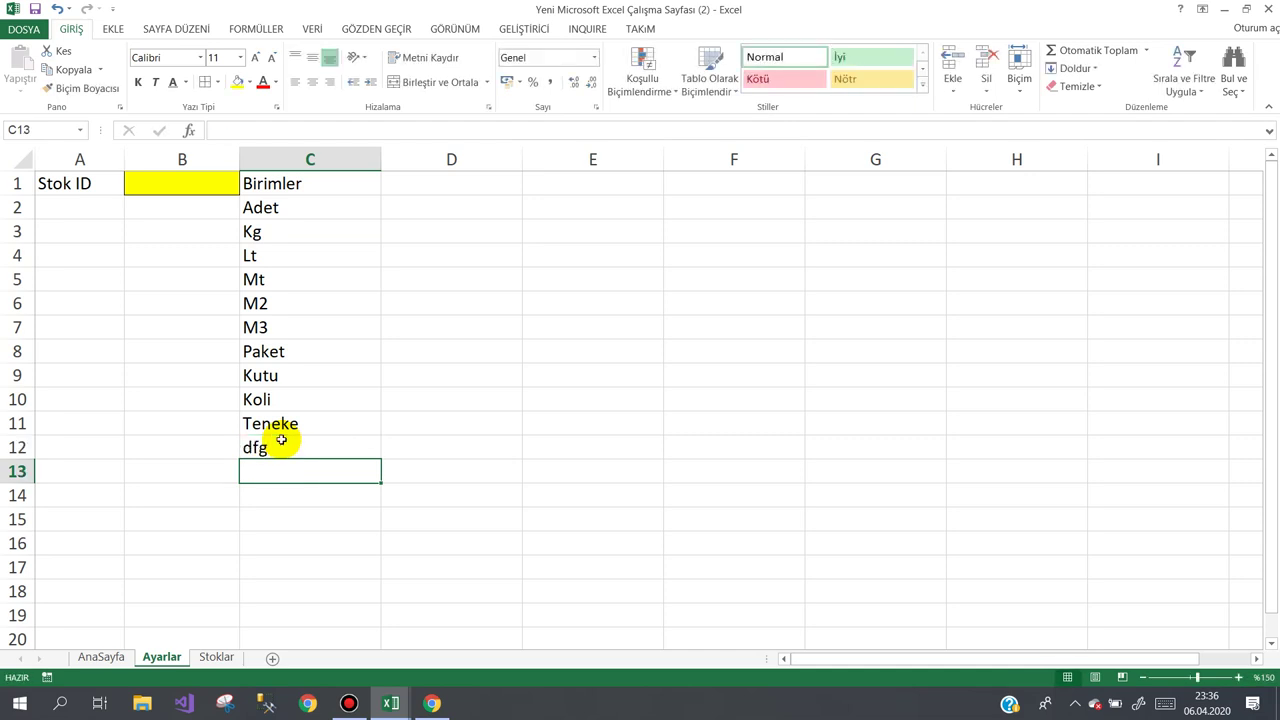
pyautogui.write('sdfgsdfg')
pyautogui.press('Return')
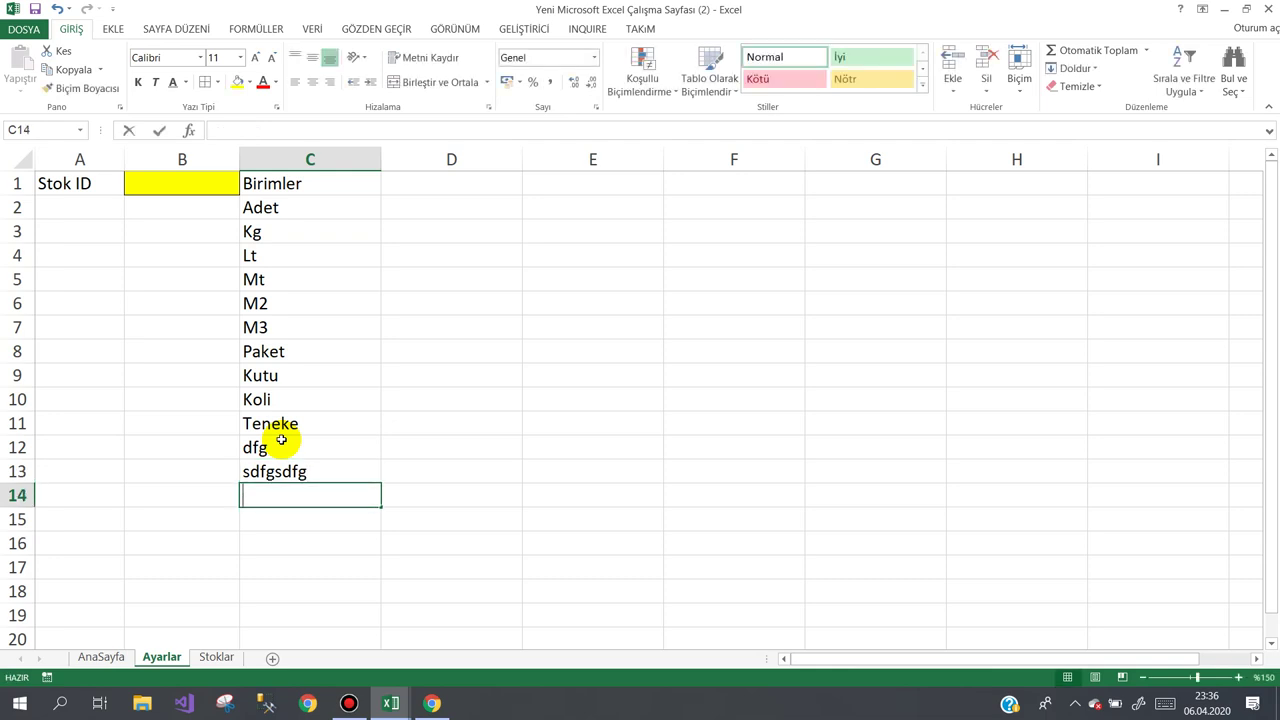
pyautogui.write('sdfgs')
pyautogui.press('Return')
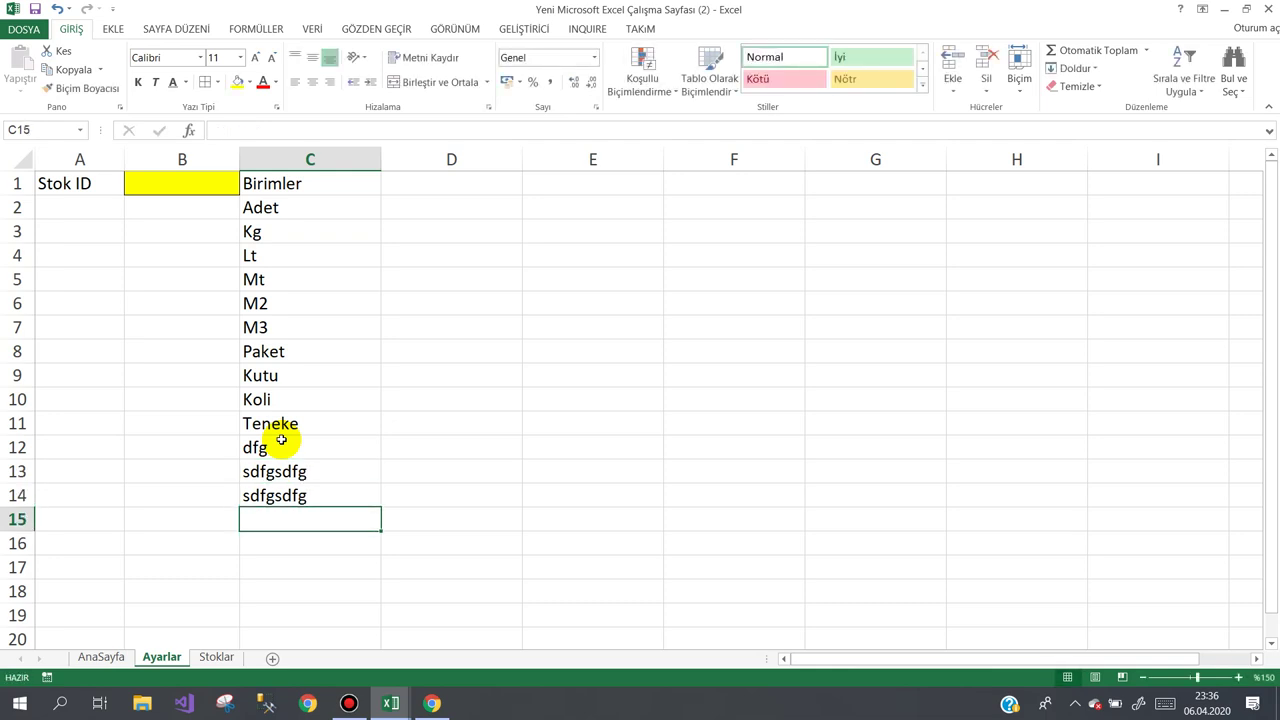
# Step: Clear C12:C14 and select the unit list C2:C11 from Adet to Teneke
pyautogui.hotkey('shift', 'Up')
pyautogui.hotkey('shift', 'Up')
pyautogui.hotkey('shift', 'Up')
pyautogui.press('Delete')
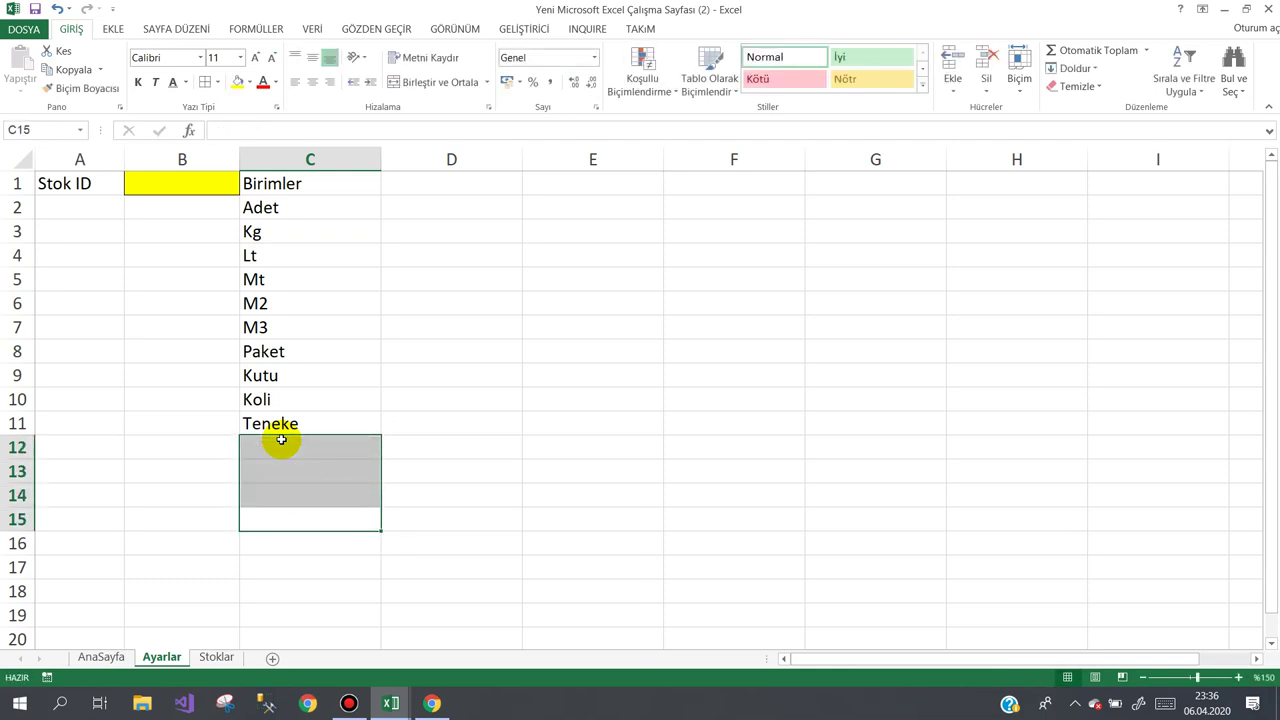
pyautogui.click(351, 331)
pyautogui.moveTo(306, 208); pyautogui.dragTo(329, 422)
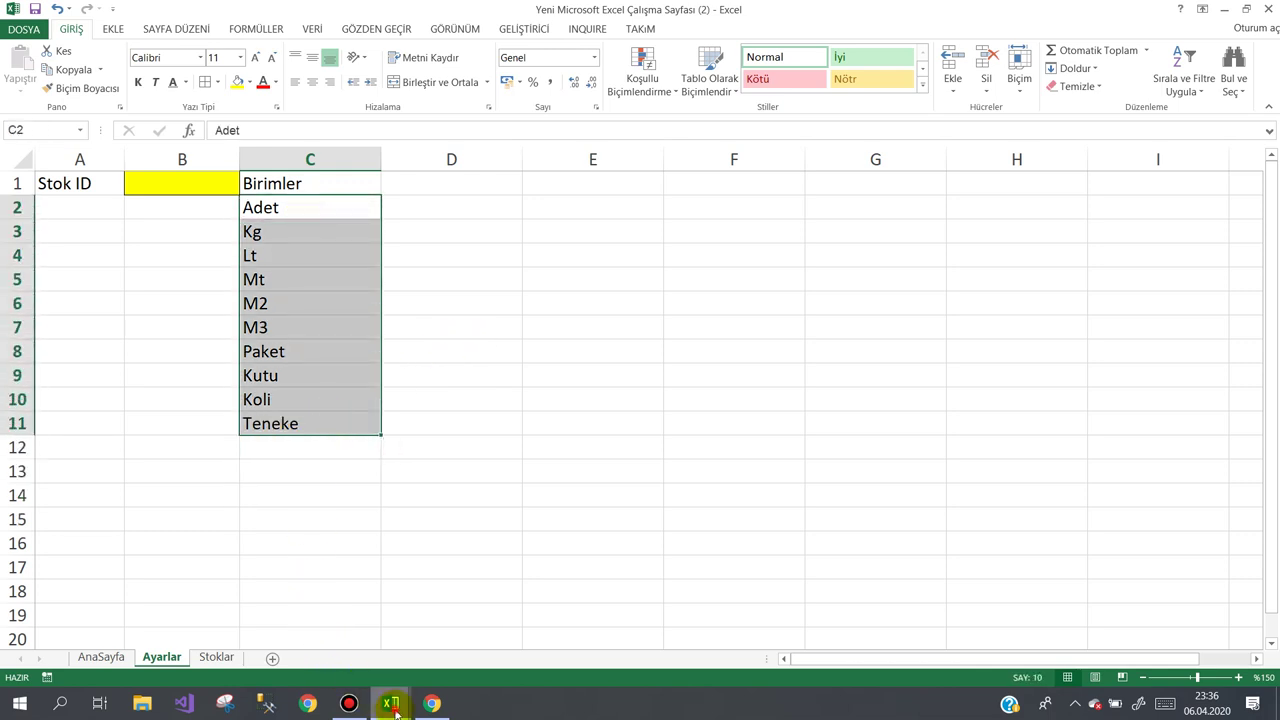
# Step: In UserForm_Initialize, set cbBirimi.RowSource = "Ayarlar!C2:C" & x
pyautogui.moveTo(390, 703)
pyautogui.click(457, 614)
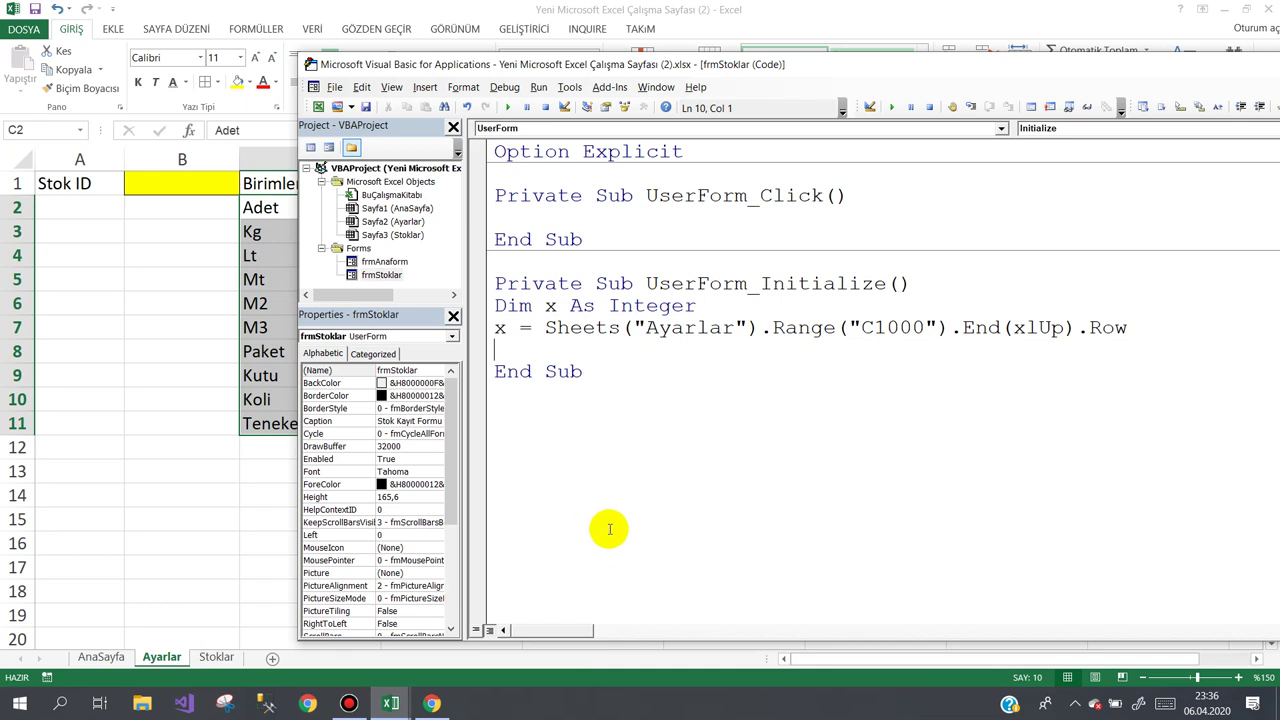
pyautogui.write('cb')
pyautogui.hotkey('ctrl', 'space')
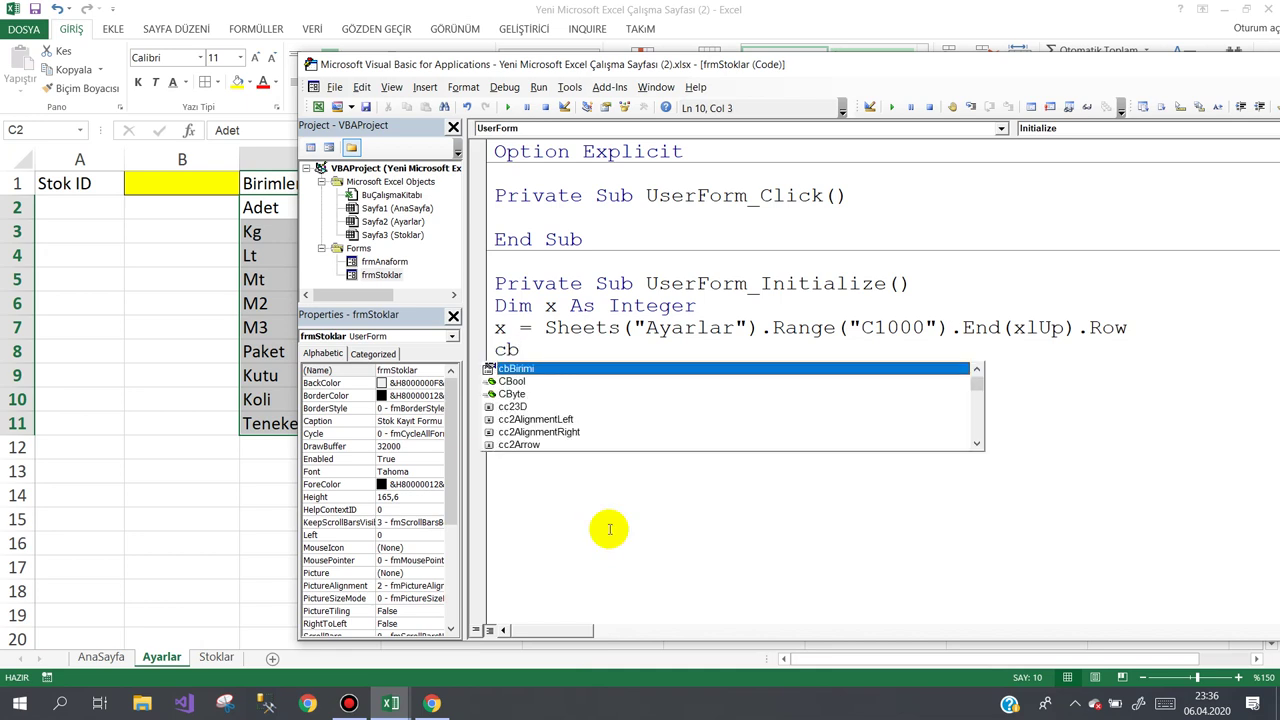
pyautogui.write('.ro')
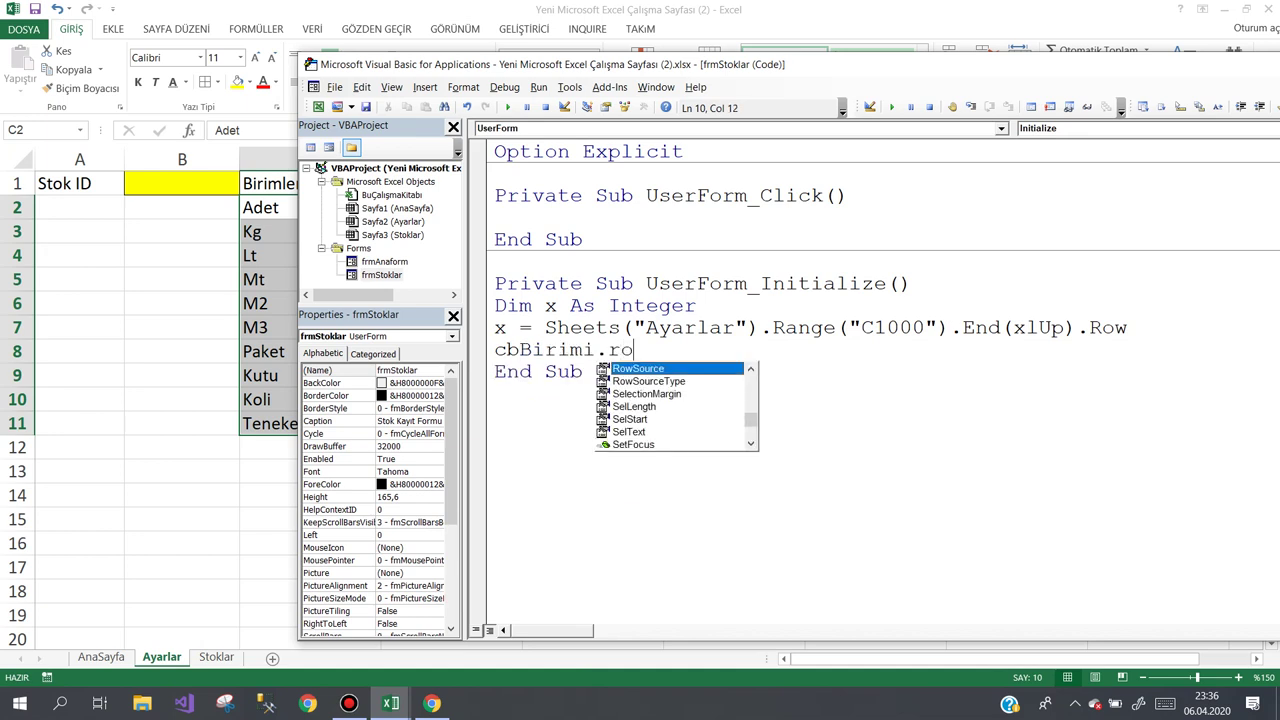
pyautogui.write('w')
pyautogui.write('=')
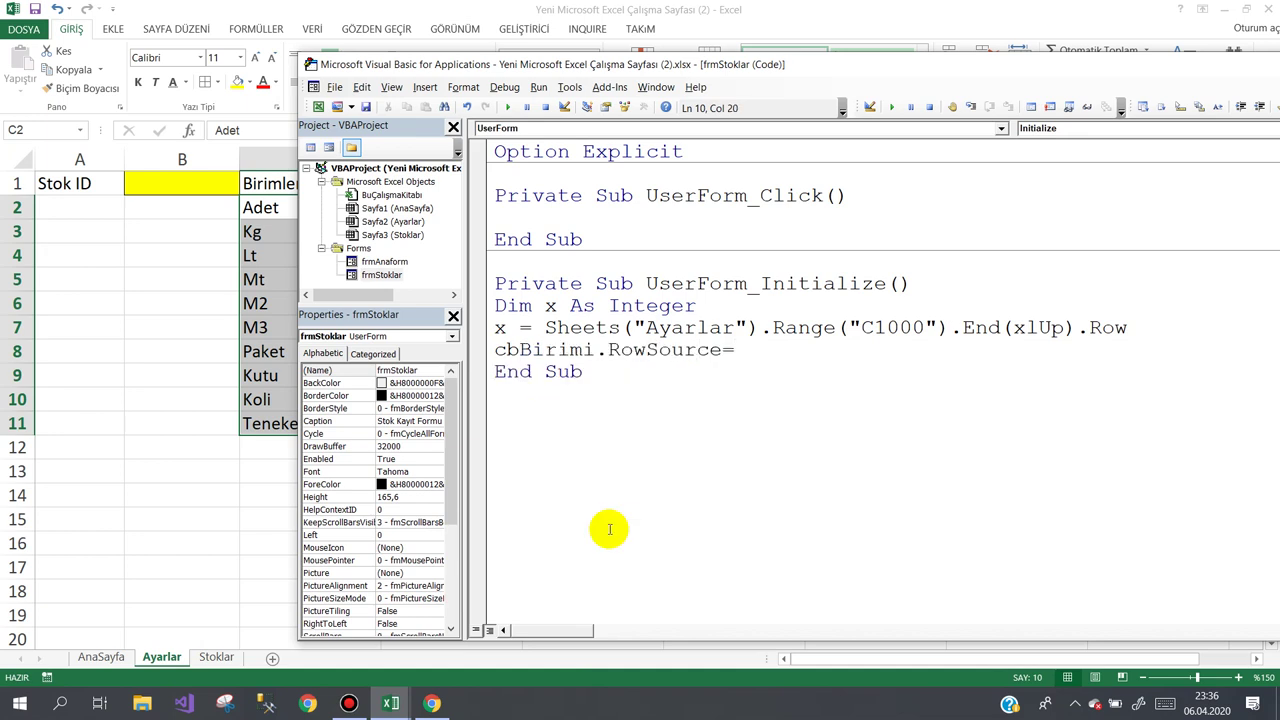
pyautogui.write('"Aya')
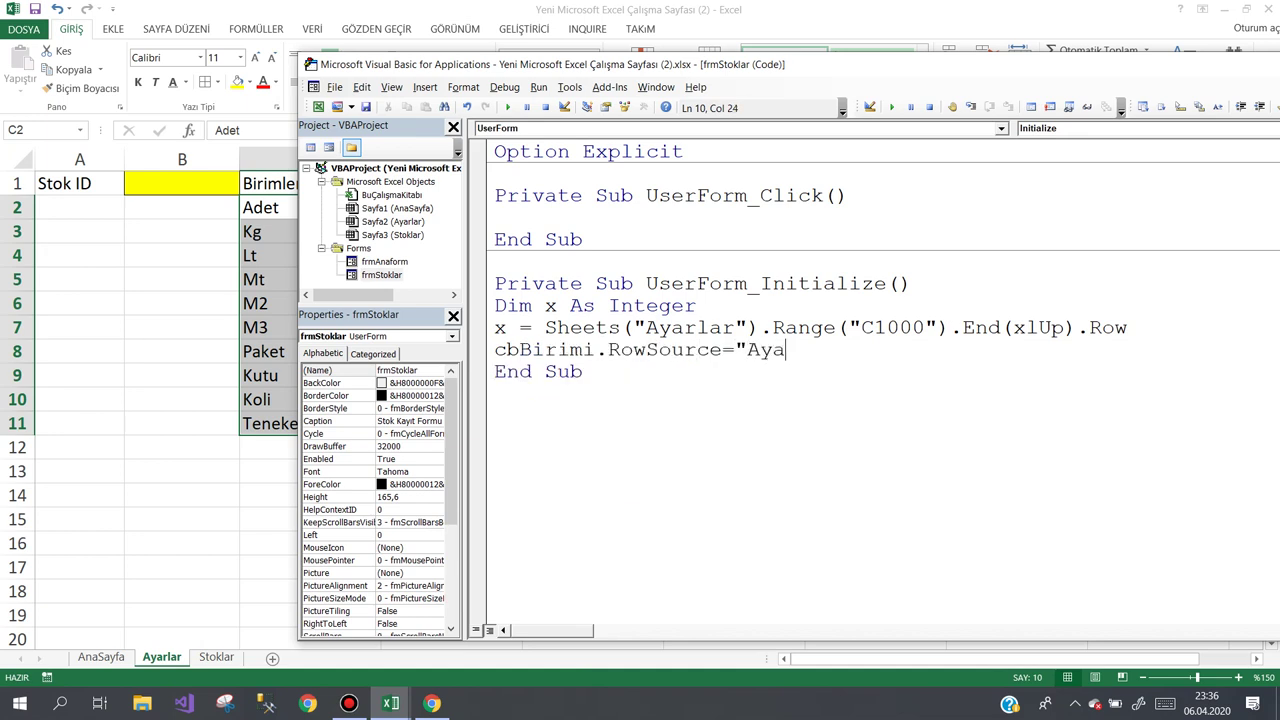
pyautogui.write('rlar')
pyautogui.write('!')
pyautogui.write('C')
pyautogui.write('2:')
pyautogui.write('C')
pyautogui.write('20')
pyautogui.press('BackSpace')
pyautogui.press('BackSpace')
pyautogui.write('30')
pyautogui.press('BackSpace')
pyautogui.press('BackSpace')
pyautogui.write('"')
pyautogui.write('&x')
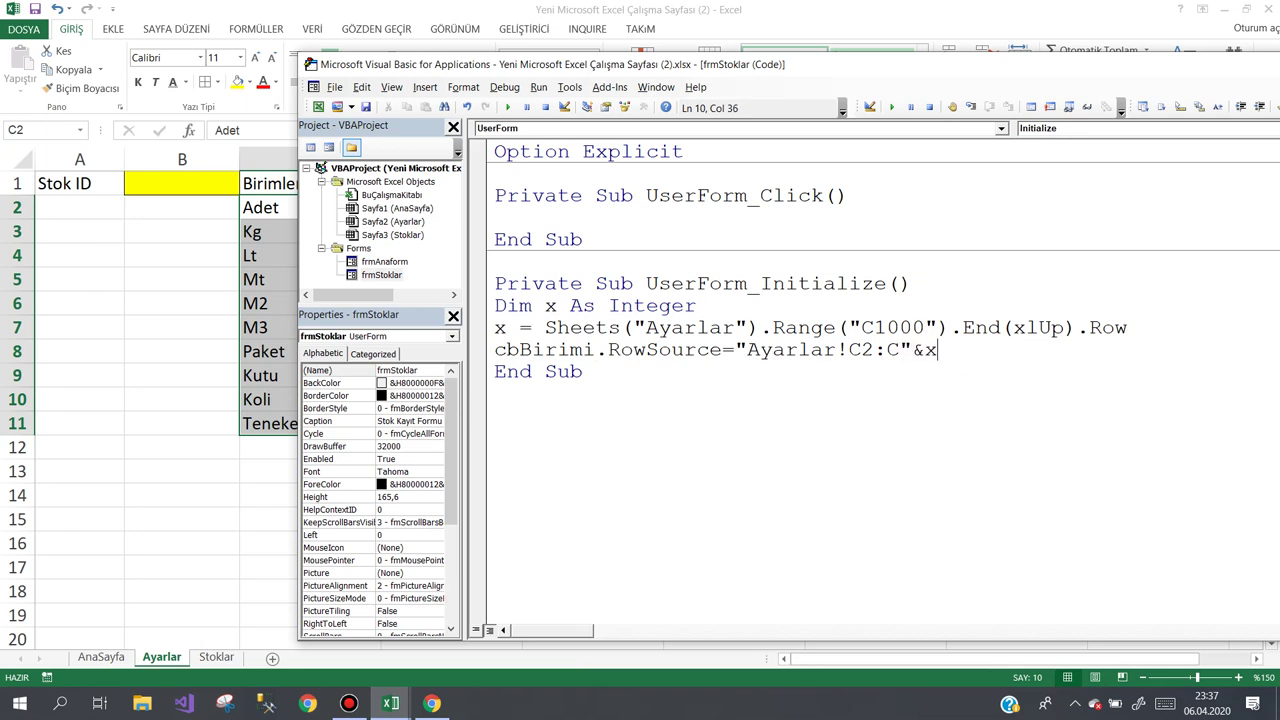
pyautogui.press('Return')
pyautogui.write(',')
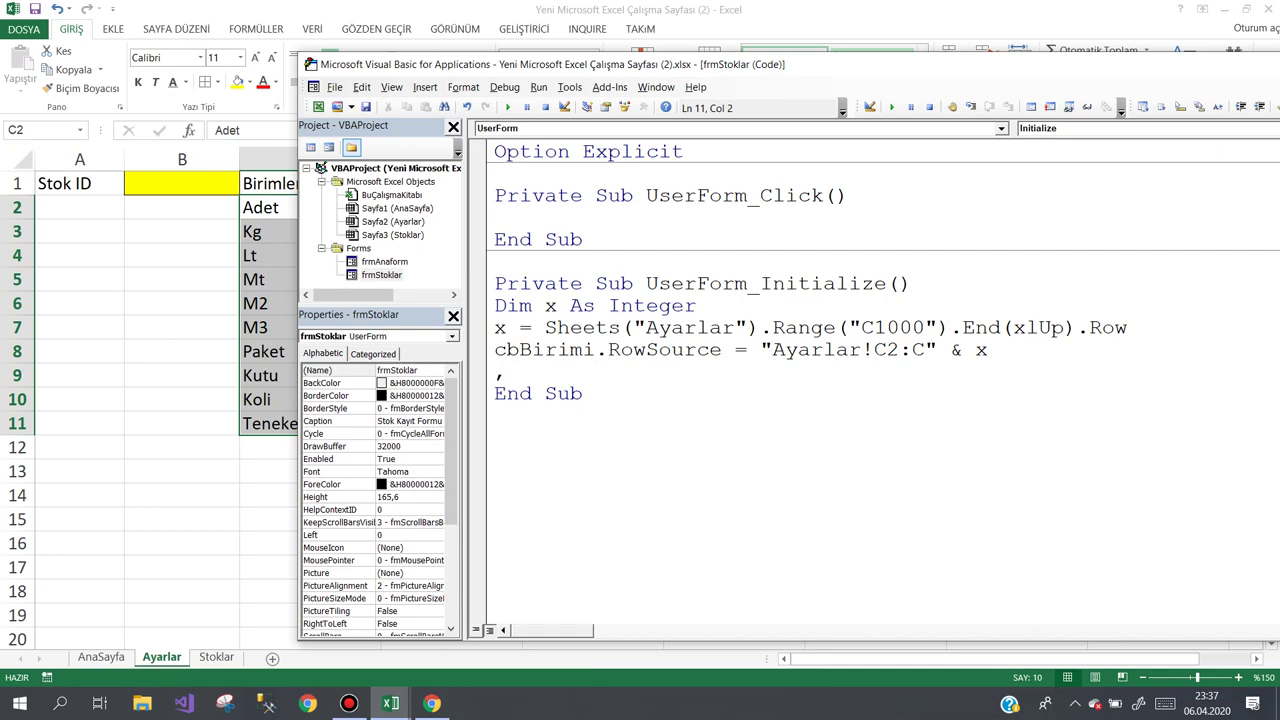
pyautogui.press('BackSpace')
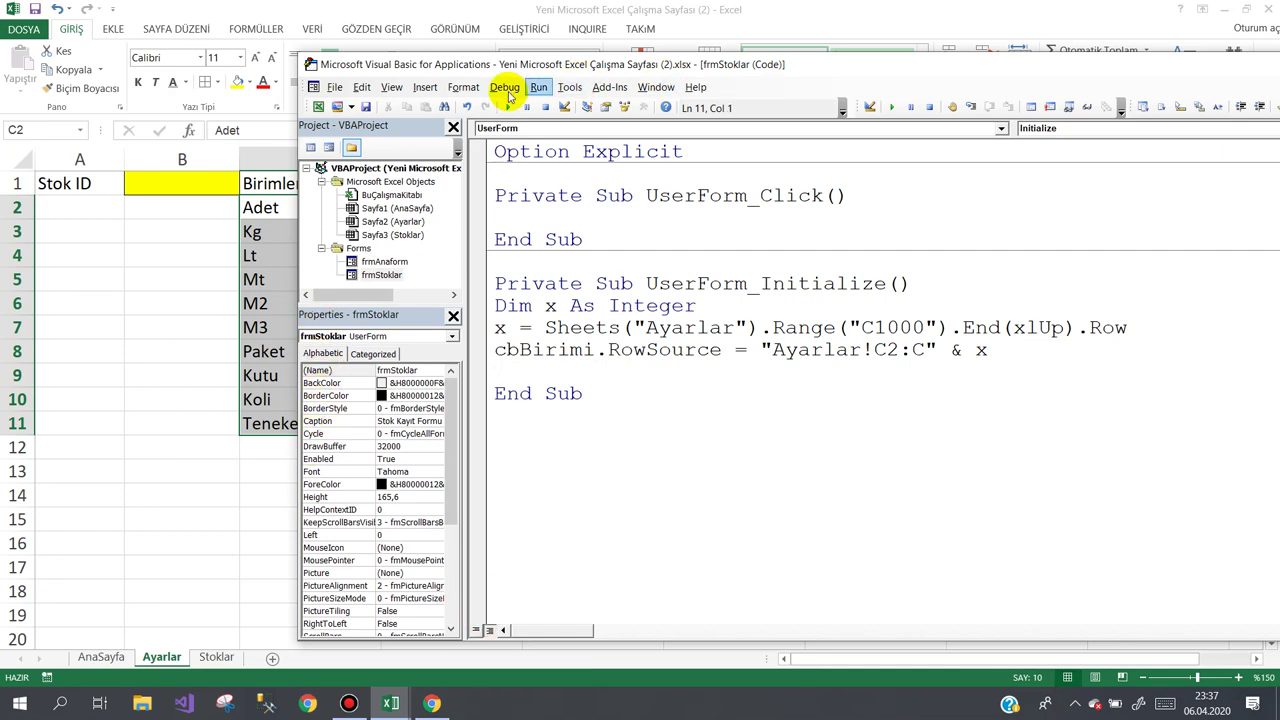
# Step: Run the form and confirm the Birimi dropdown lists units down to Teneke, then close it
pyautogui.click(507, 107)
pyautogui.click(631, 348)
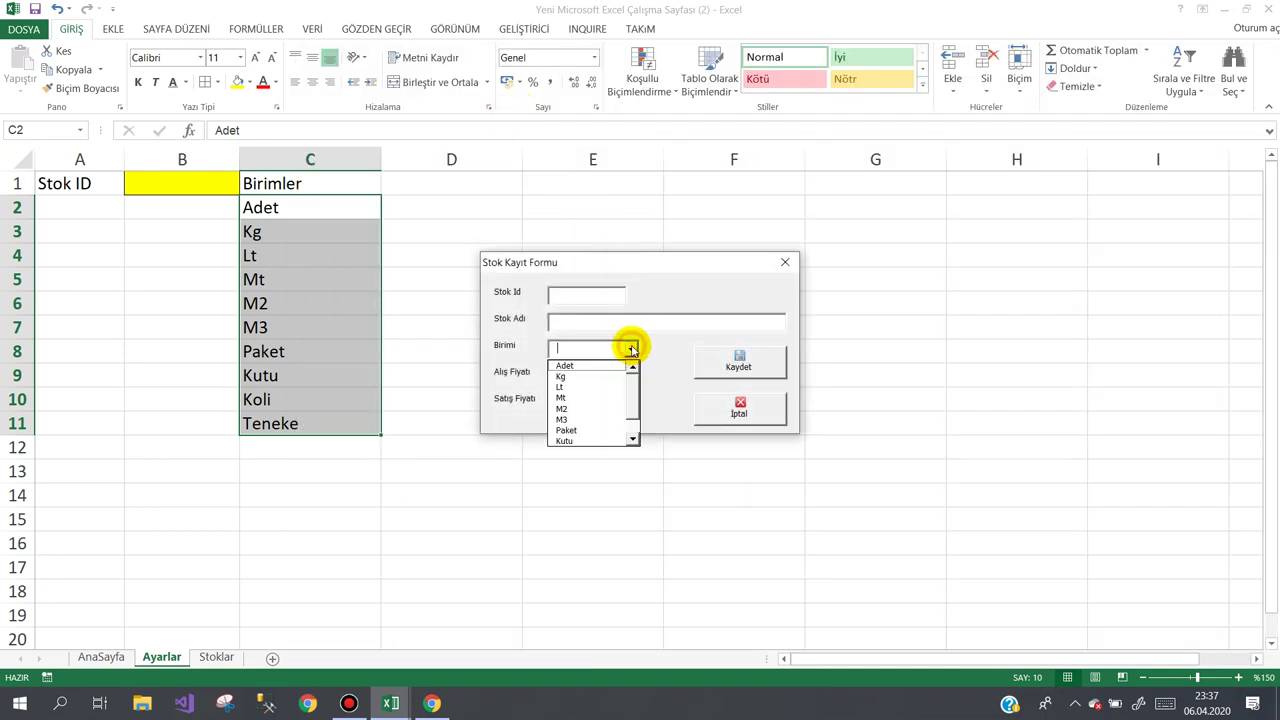
pyautogui.click(632, 439)
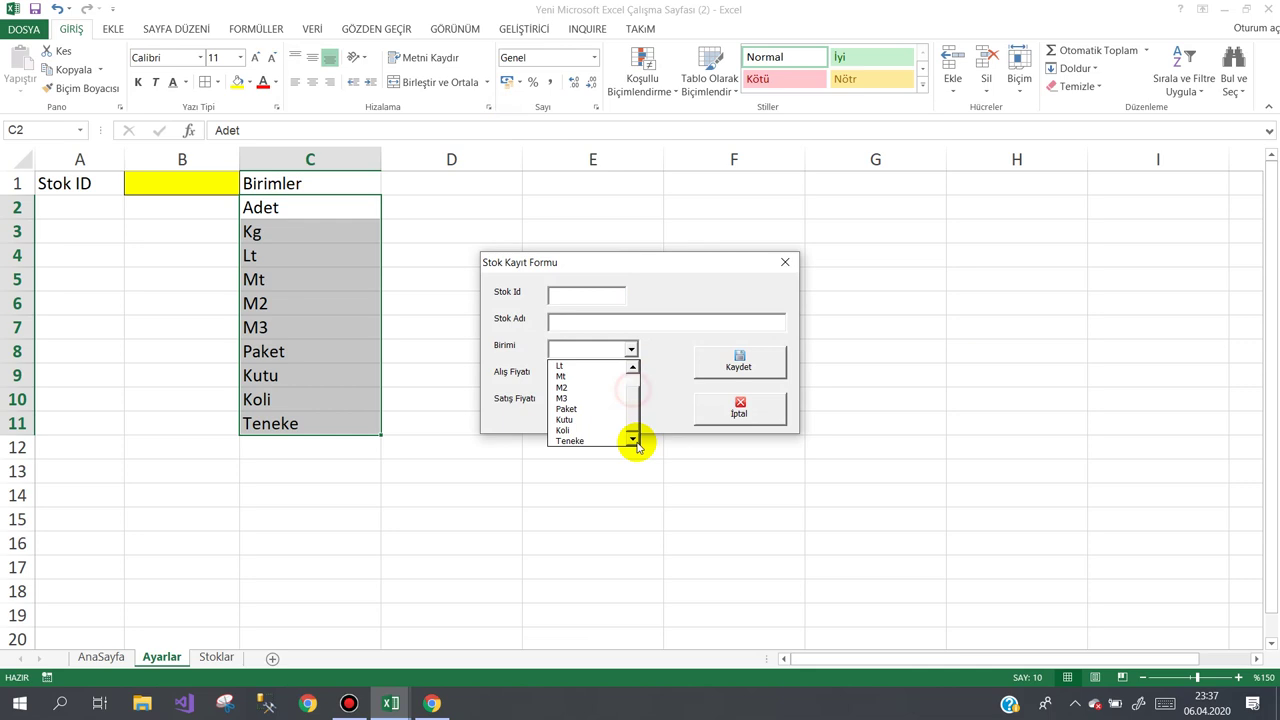
pyautogui.click(577, 441)
pyautogui.click(740, 409)
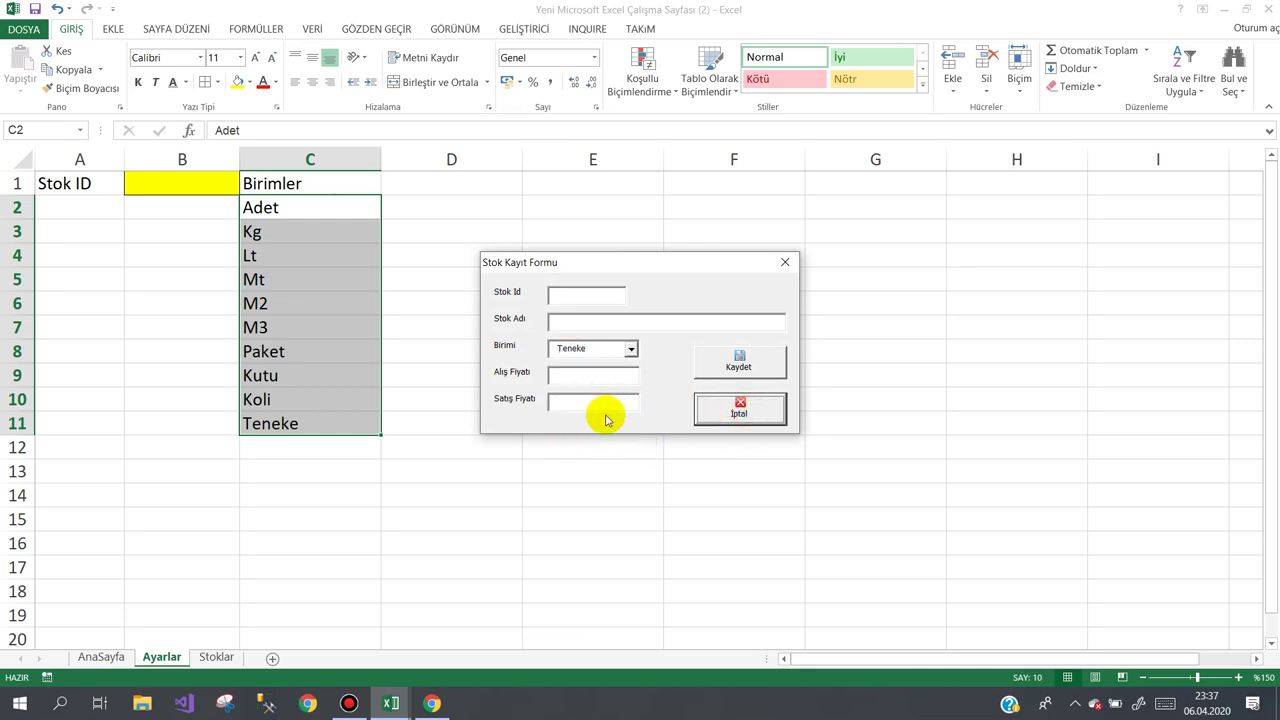
pyautogui.click(785, 263)
# Step: Enter Ton as a new unit in cell C12 of the Ayarlar sheet
pyautogui.click(276, 451)
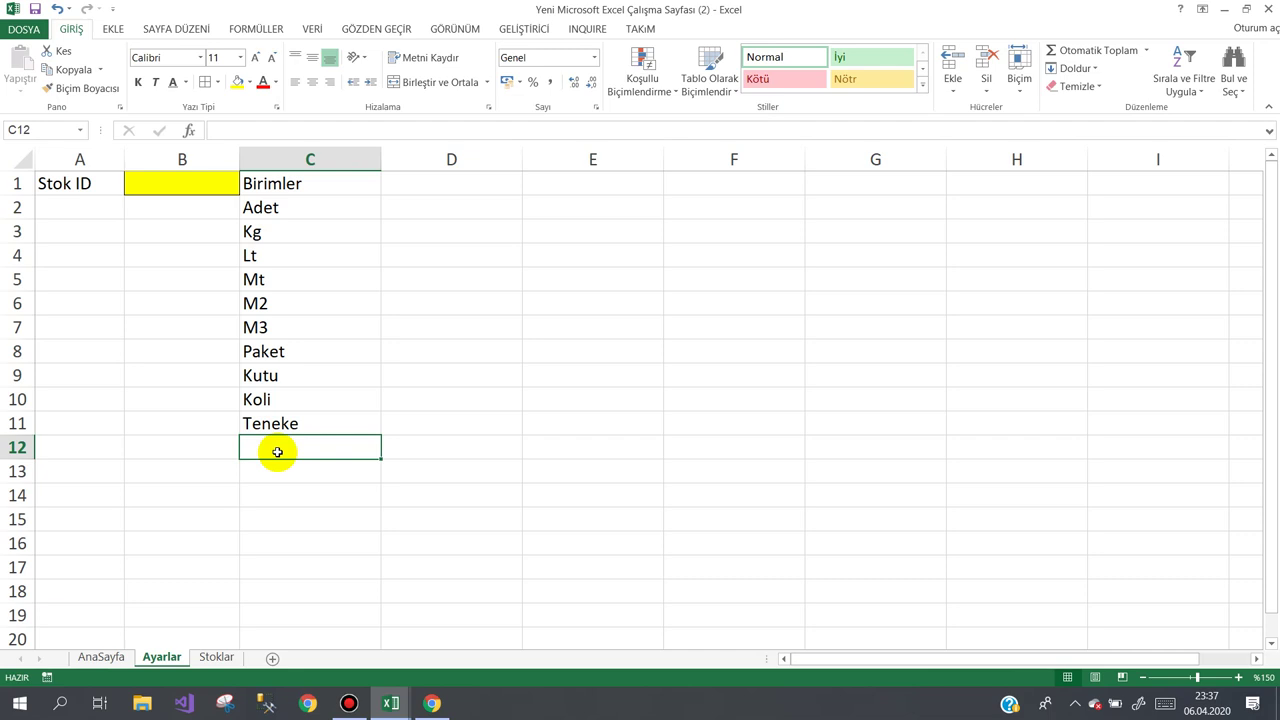
pyautogui.write('T')
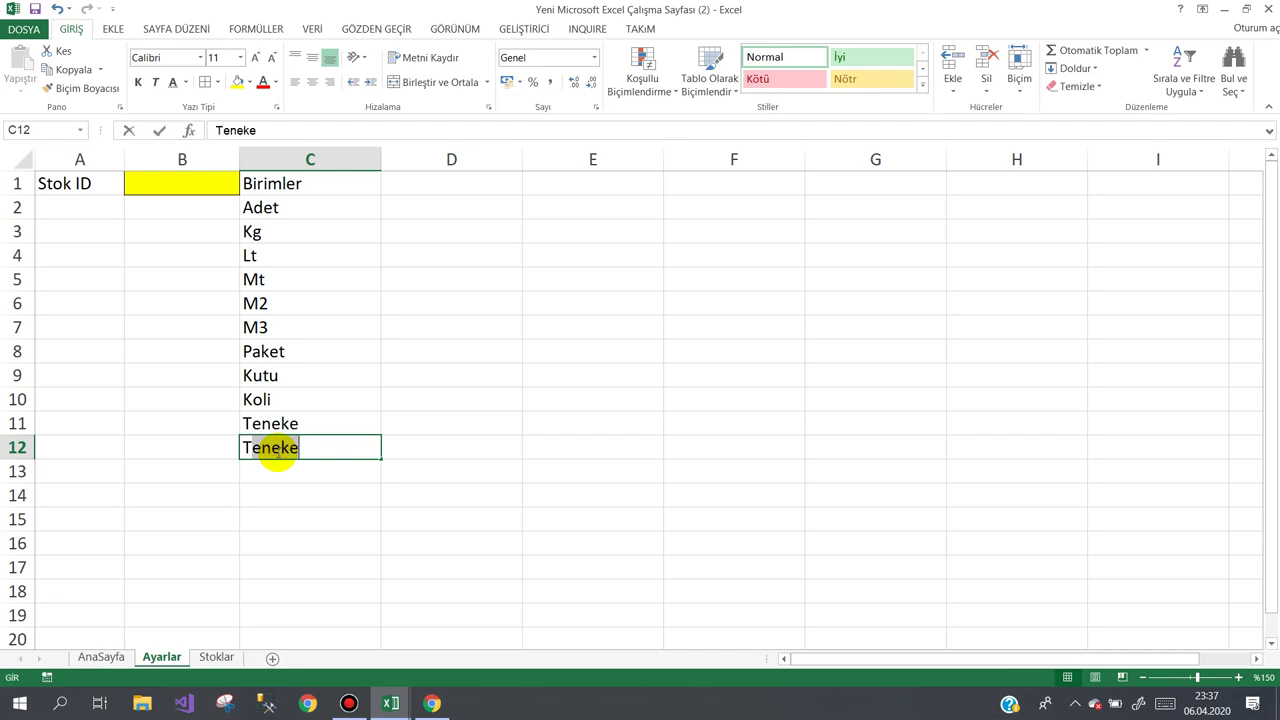
pyautogui.write('on')
pyautogui.press('Return')
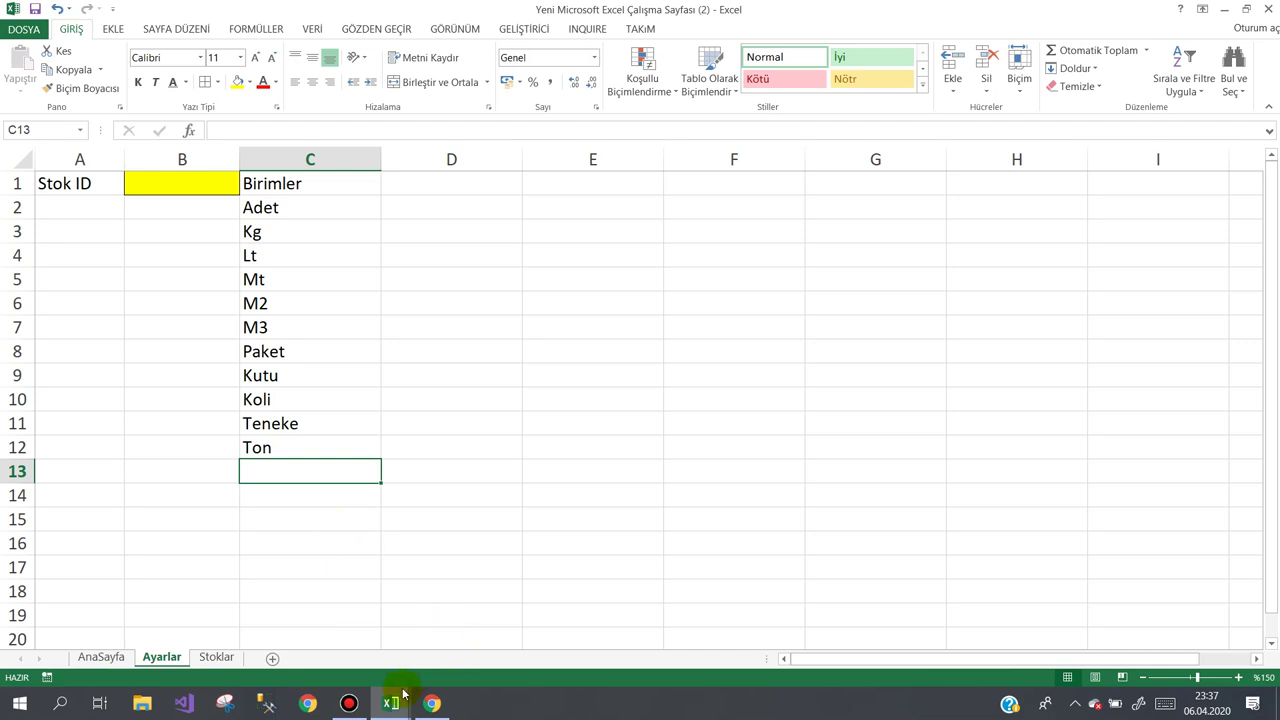
# Step: Run the form again and confirm Ton is selectable in the Birimi list
pyautogui.click(470, 620)
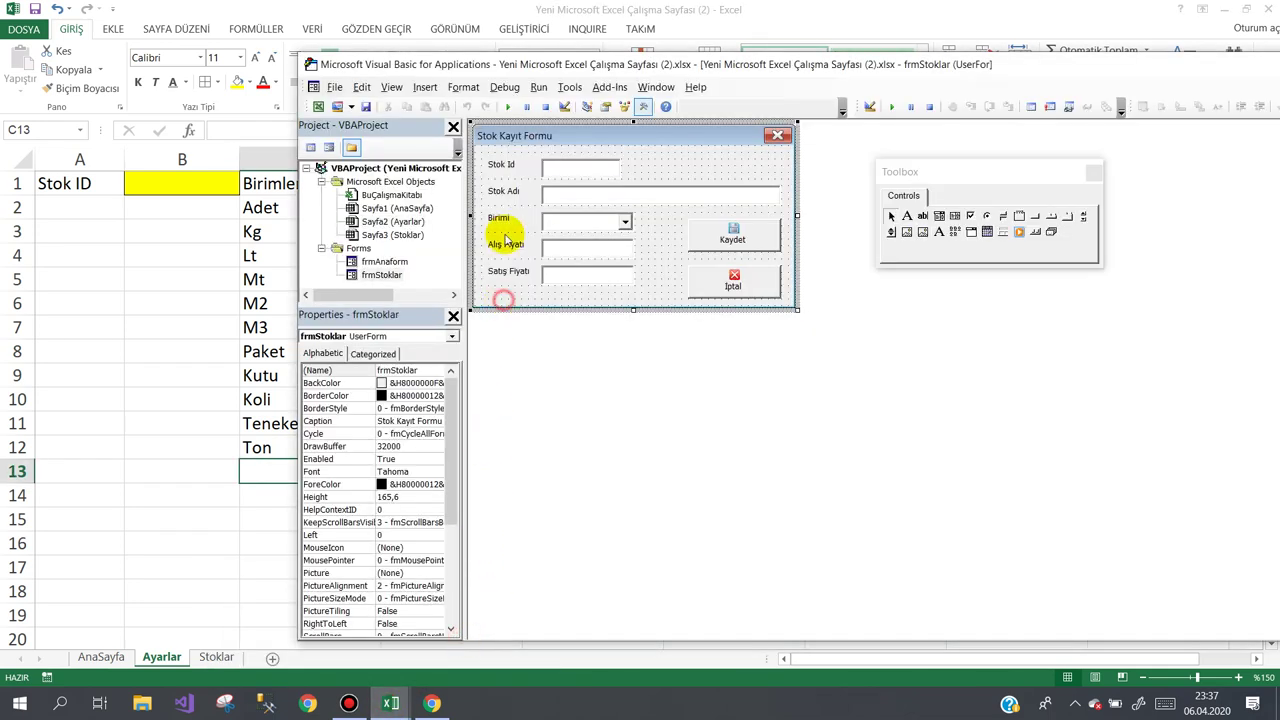
pyautogui.click(507, 106)
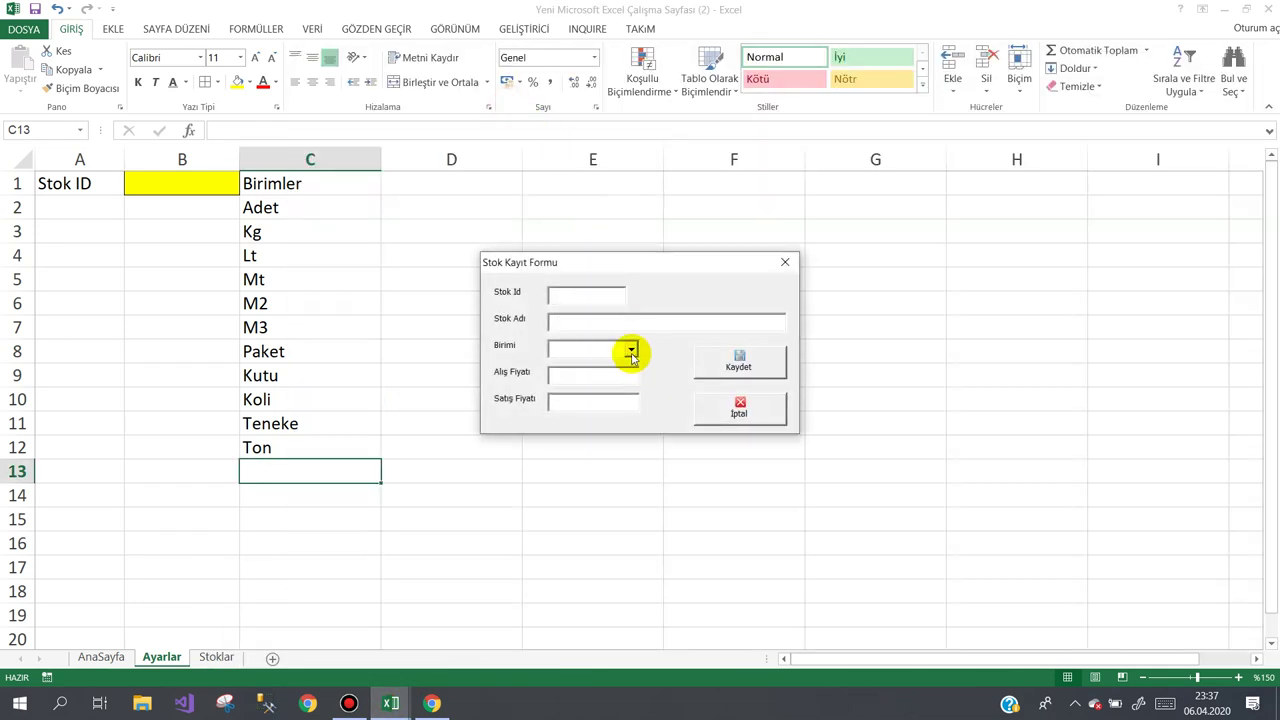
pyautogui.click(631, 349)
pyautogui.click(566, 442)
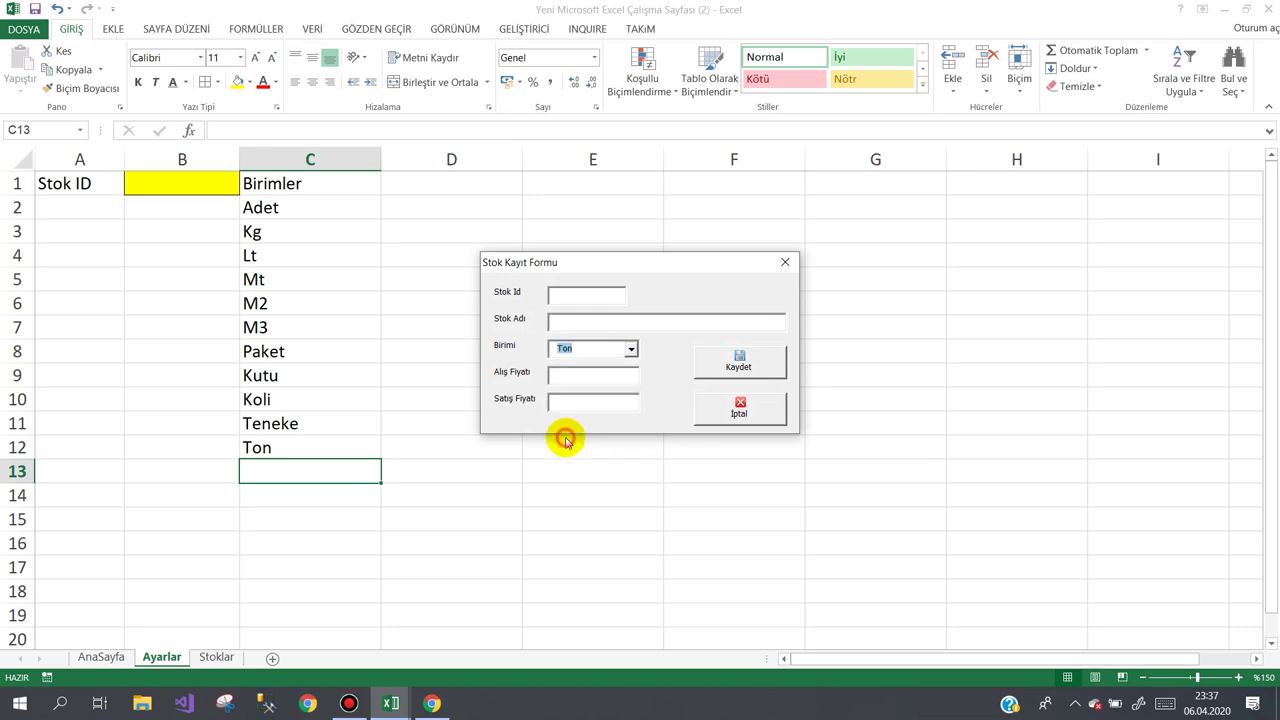
pyautogui.click(618, 348)
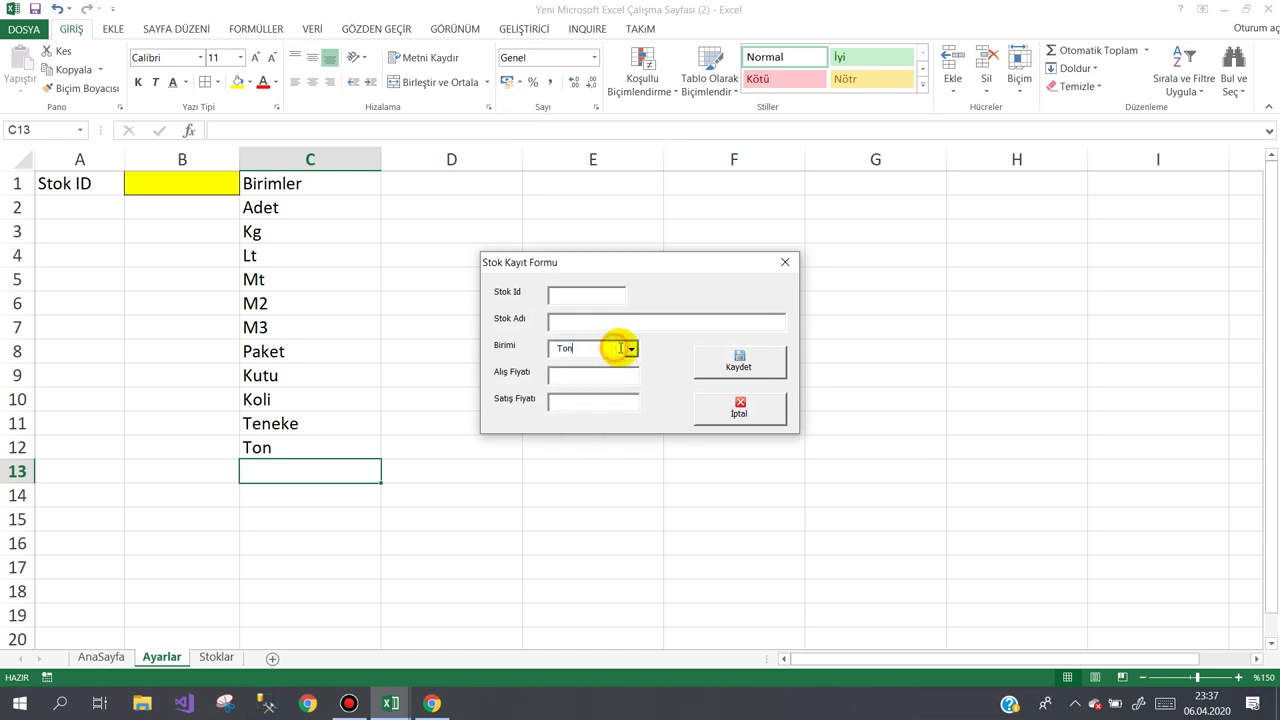
pyautogui.click(739, 408)
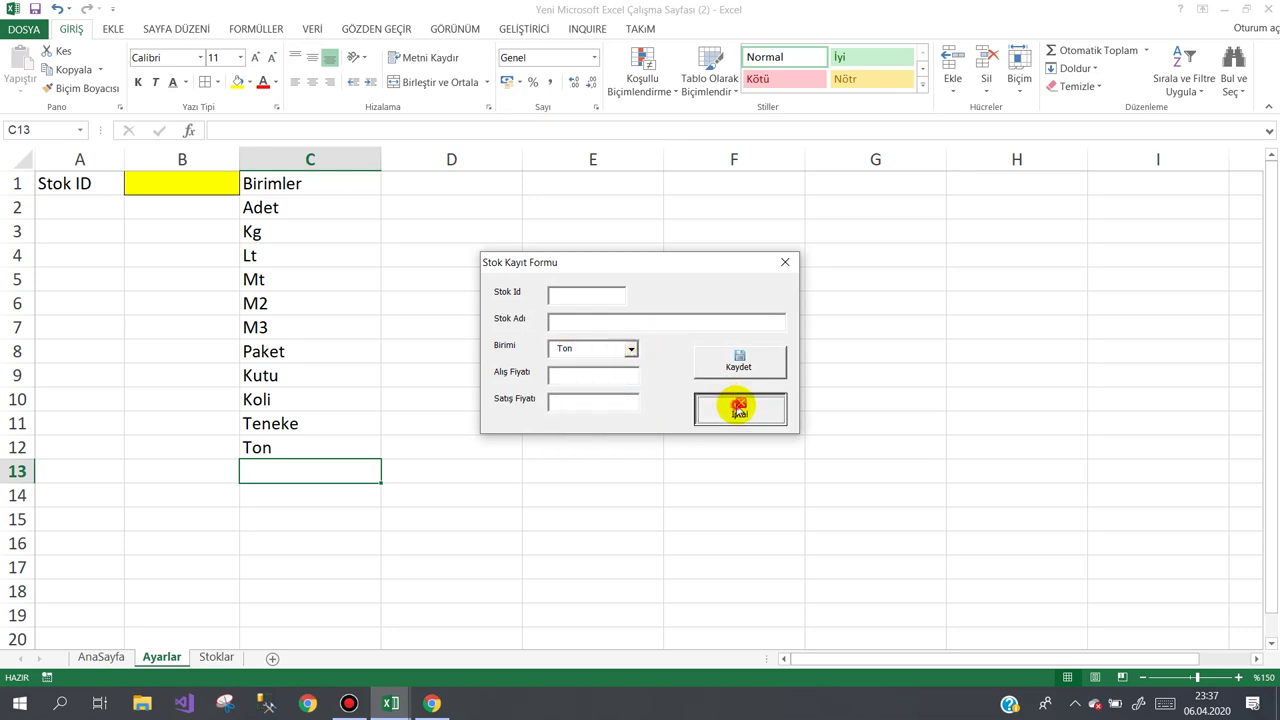
pyautogui.click(784, 262)
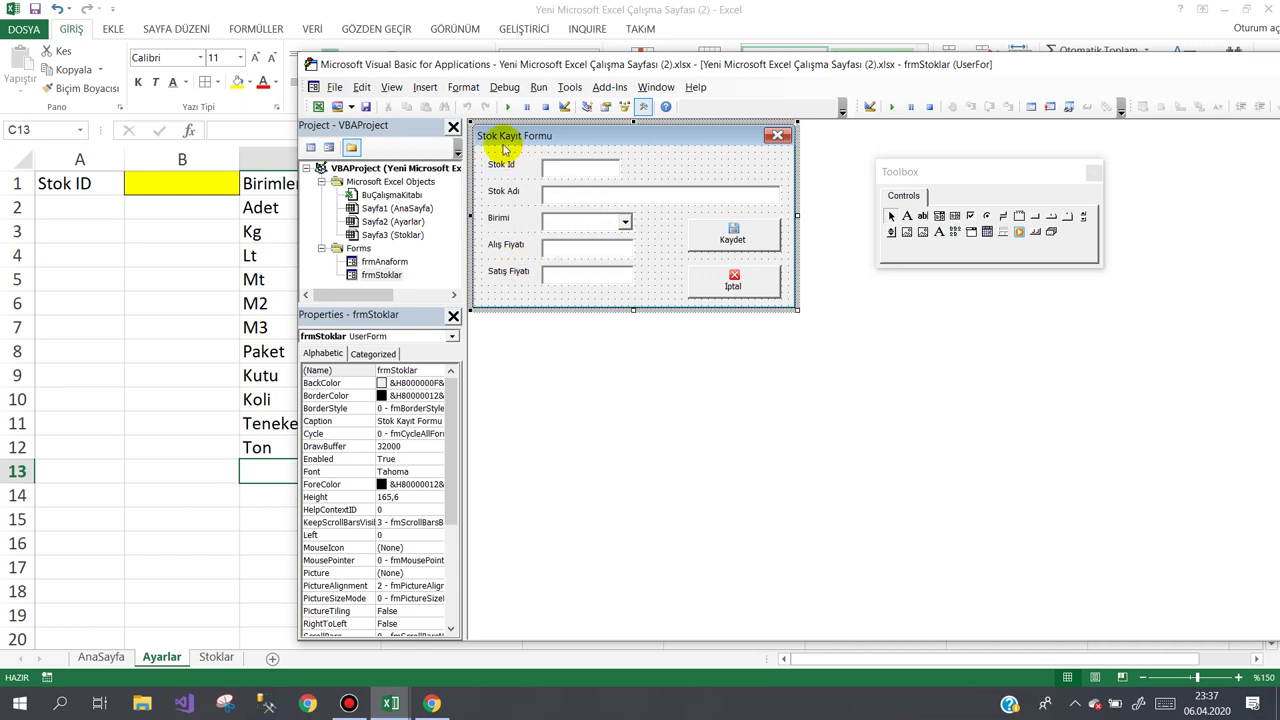
# Step: Run the form and verify Alış Fiyatı and Satış Fiyatı still accept letters like 'tyrtyr' and 'gfhjf'
pyautogui.click(507, 107)
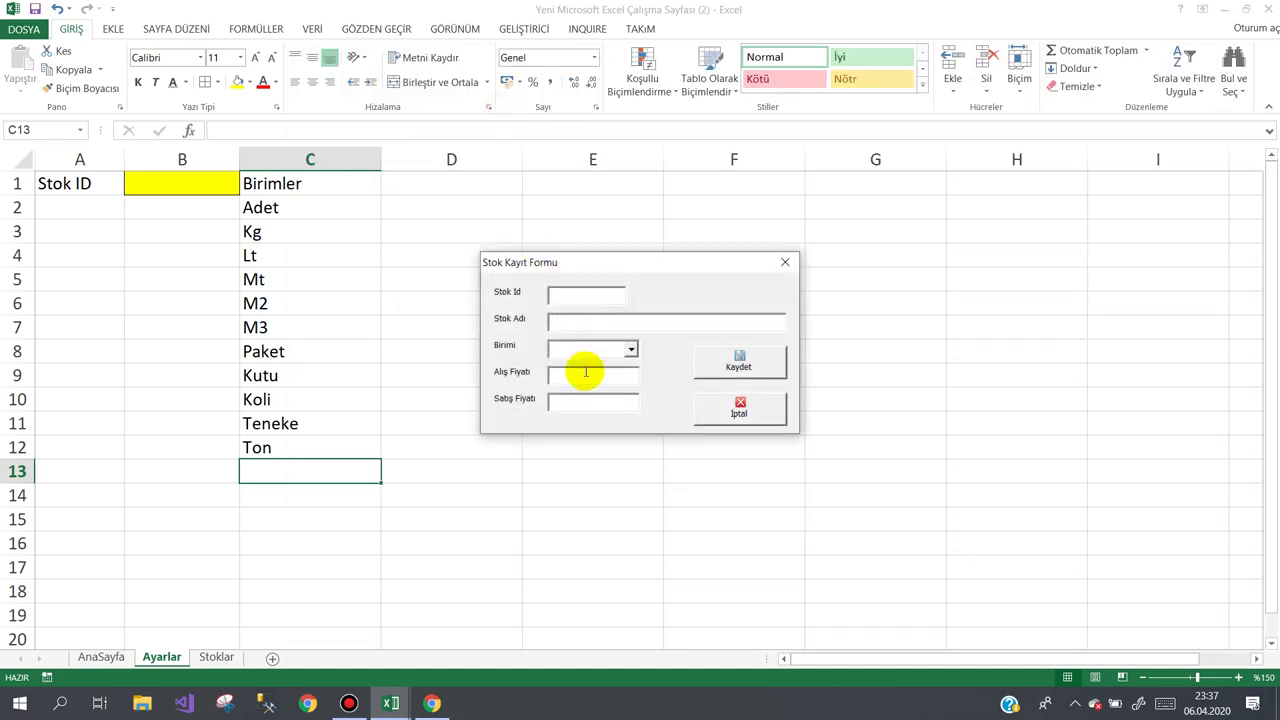
pyautogui.click(580, 377)
pyautogui.write('tyrtyr')
pyautogui.click(580, 400)
pyautogui.write('gf')
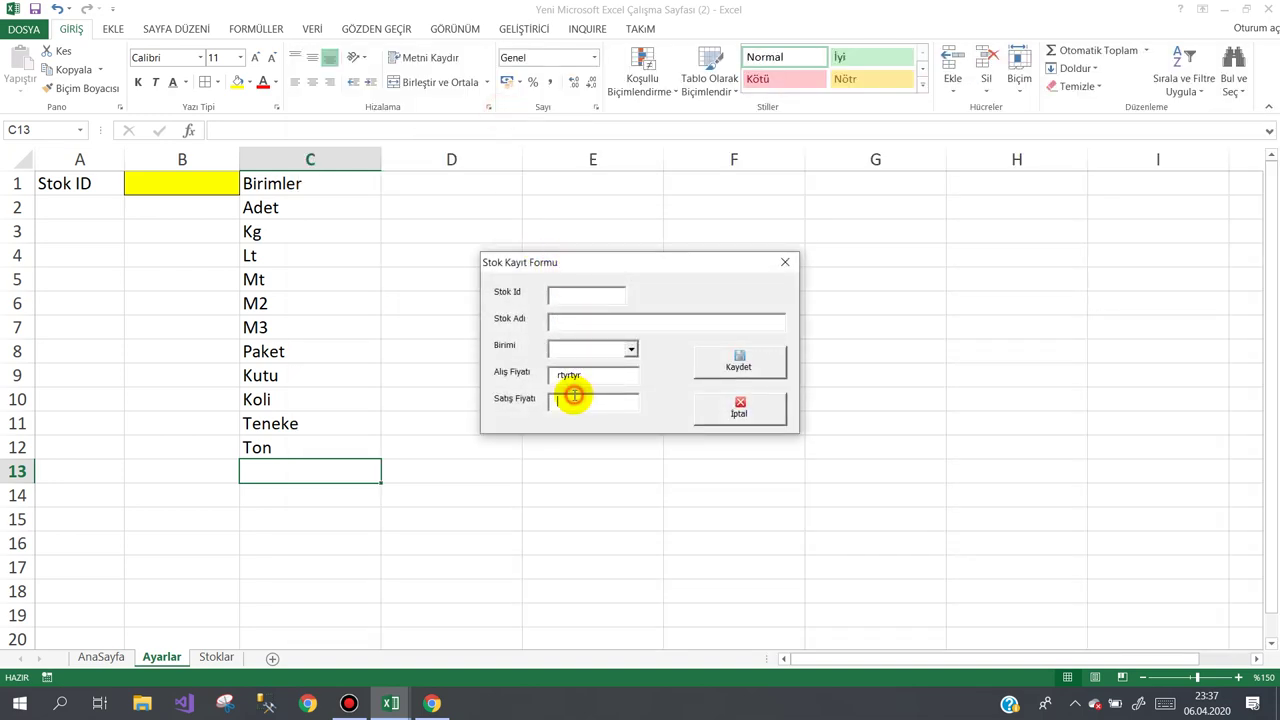
pyautogui.write('hjf')
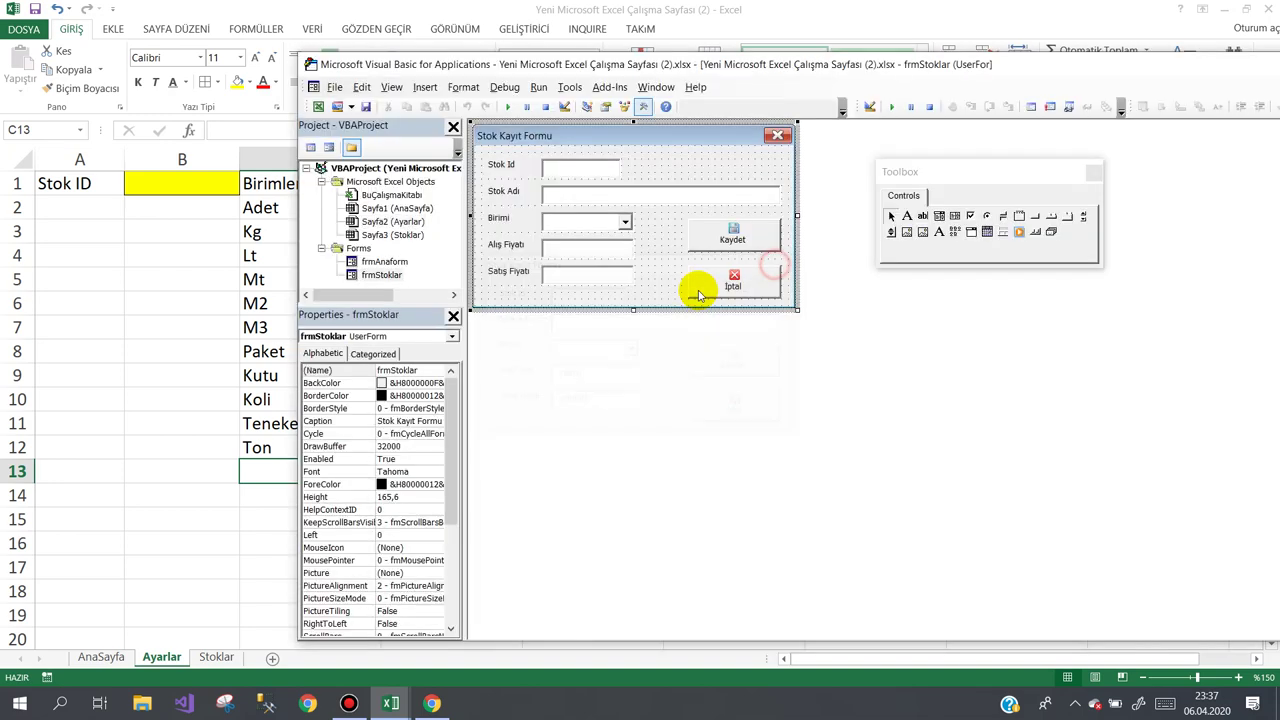
pyautogui.click(785, 262)
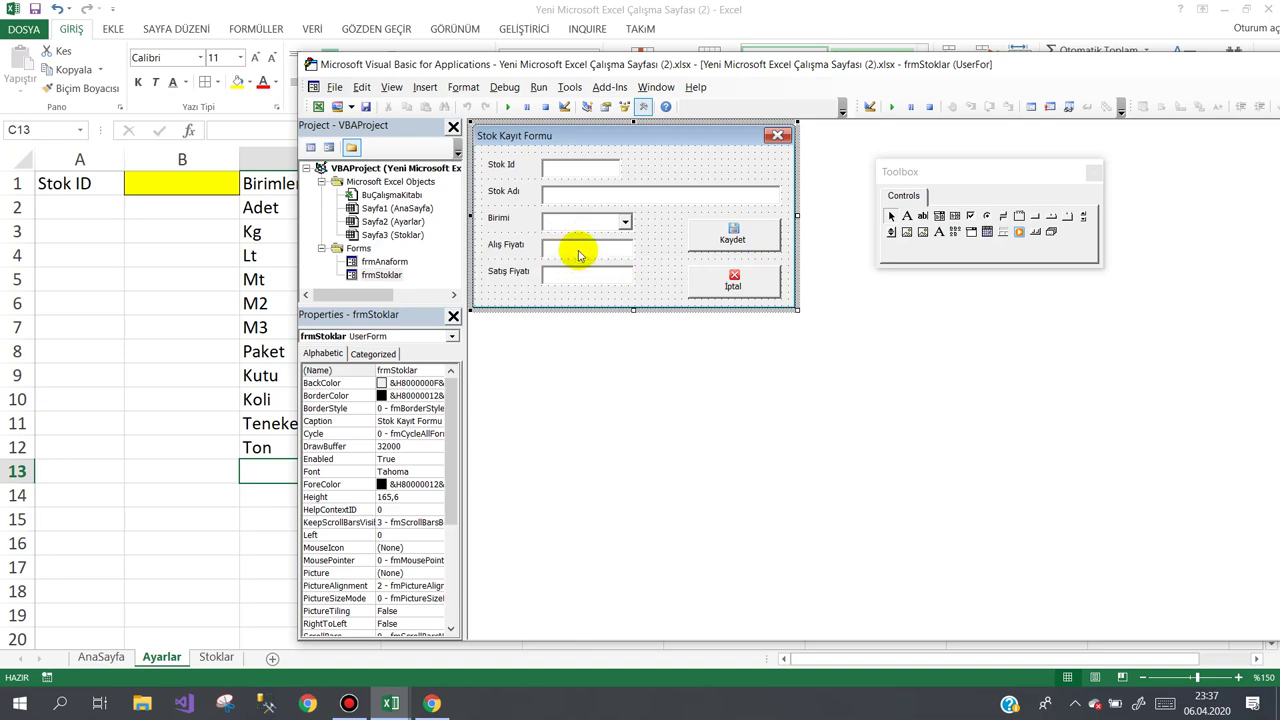
pyautogui.click(577, 249)
# Step: Create the empty txtAlis_Change event procedure for the Alış Fiyatı box
pyautogui.doubleClick(576, 249)
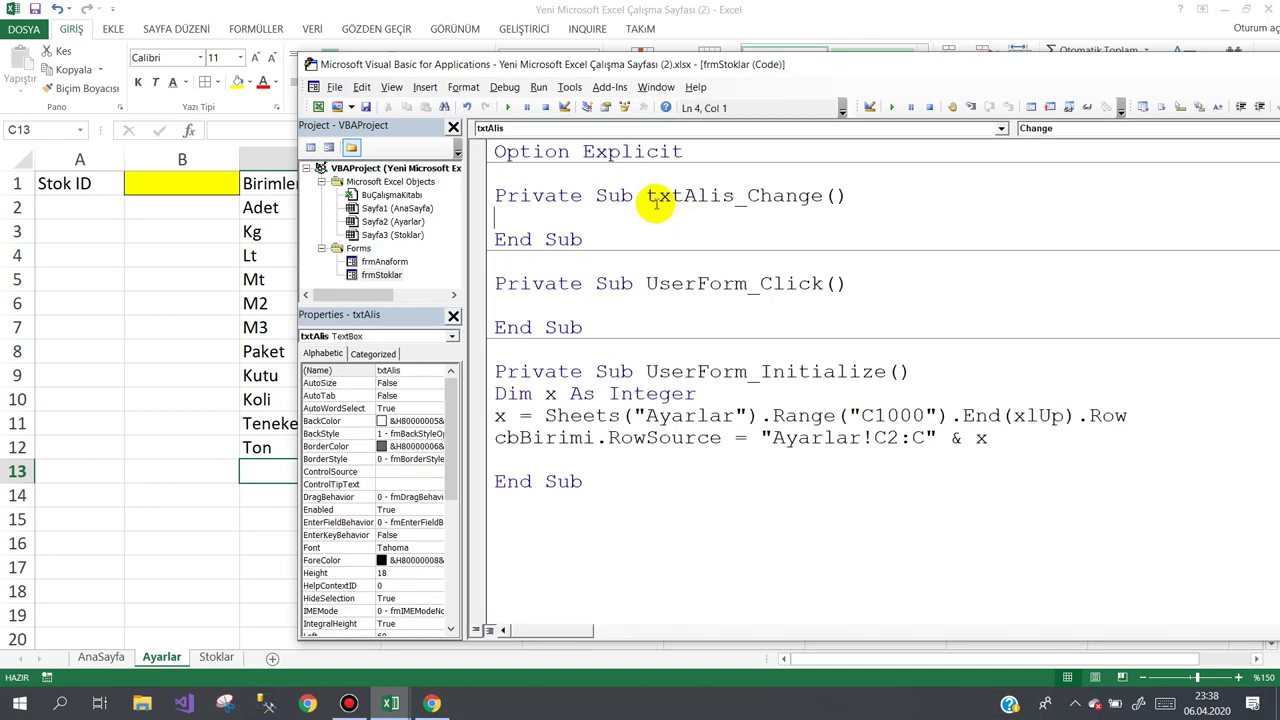
pyautogui.moveTo(823, 195); pyautogui.dragTo(750, 195)
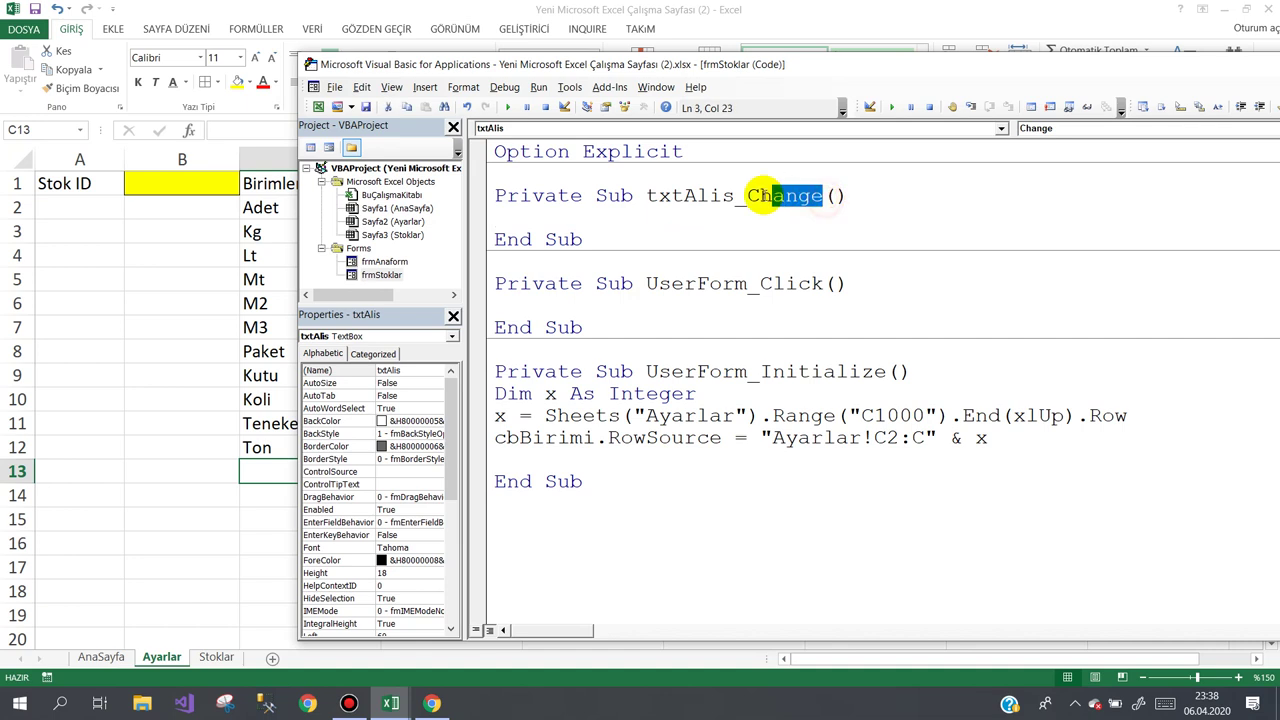
pyautogui.click(1030, 130)
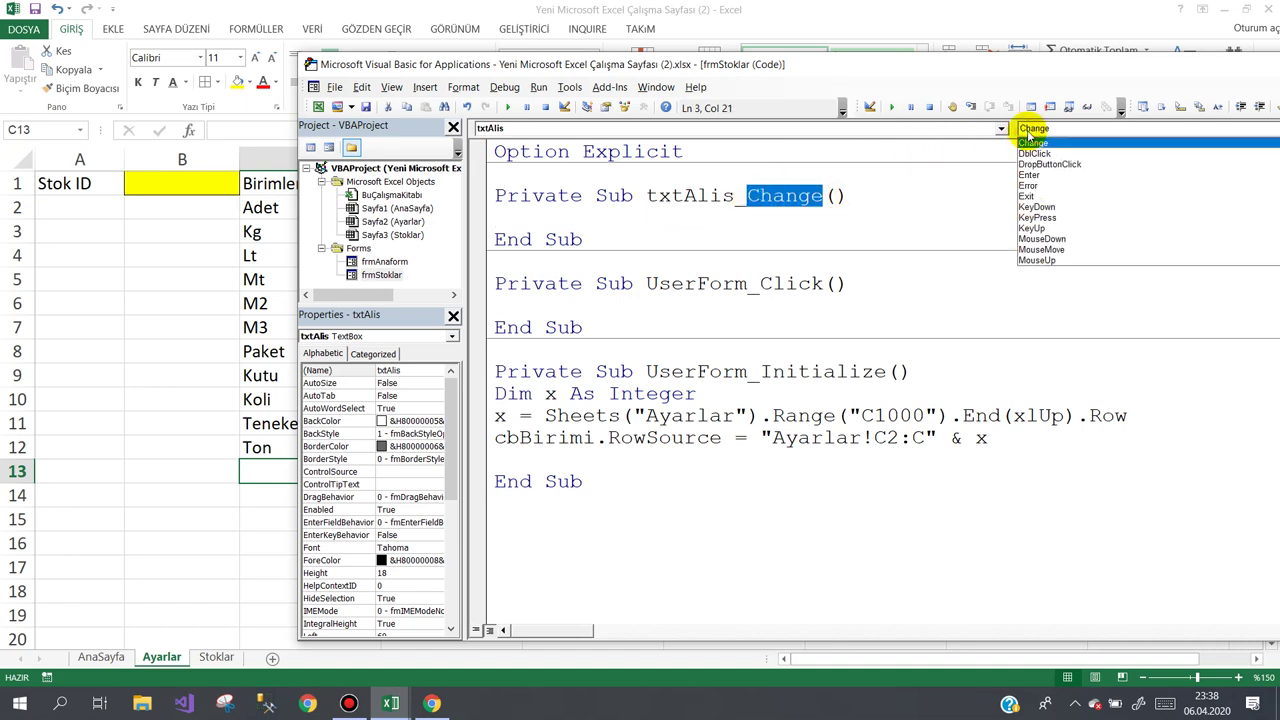
pyautogui.click(1030, 140)
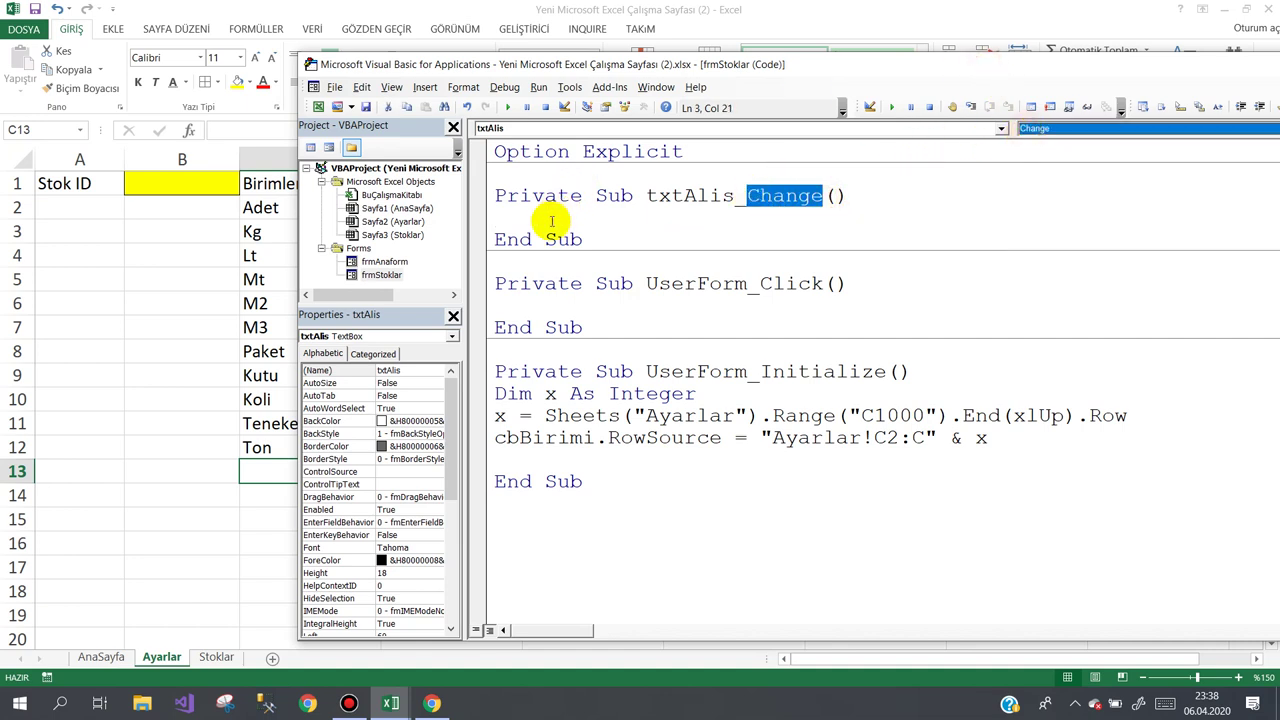
pyautogui.click(522, 217)
# Step: Write If Not IsNumeric(txtAlis.Value) Then txtAlis.Value = "" in the handler
pyautogui.write('i')
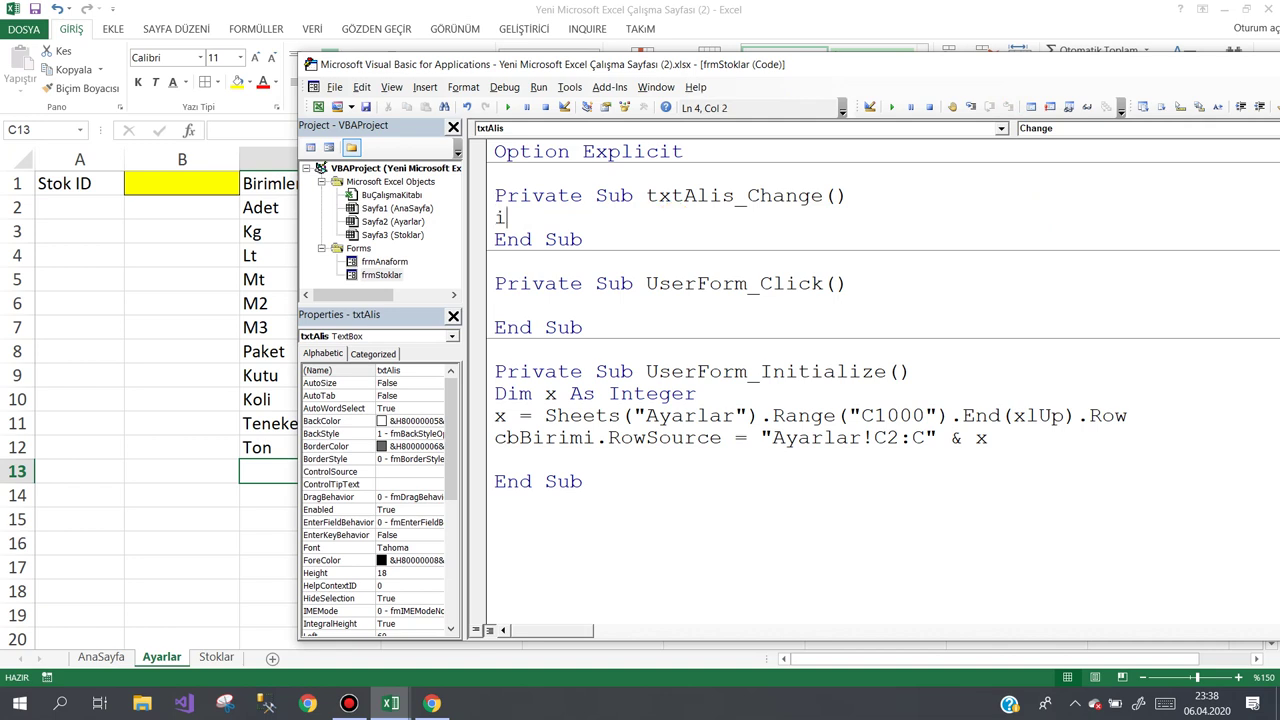
pyautogui.write('f txt')
pyautogui.write('a')
pyautogui.hotkey('ctrl', 'space')
pyautogui.write('.')
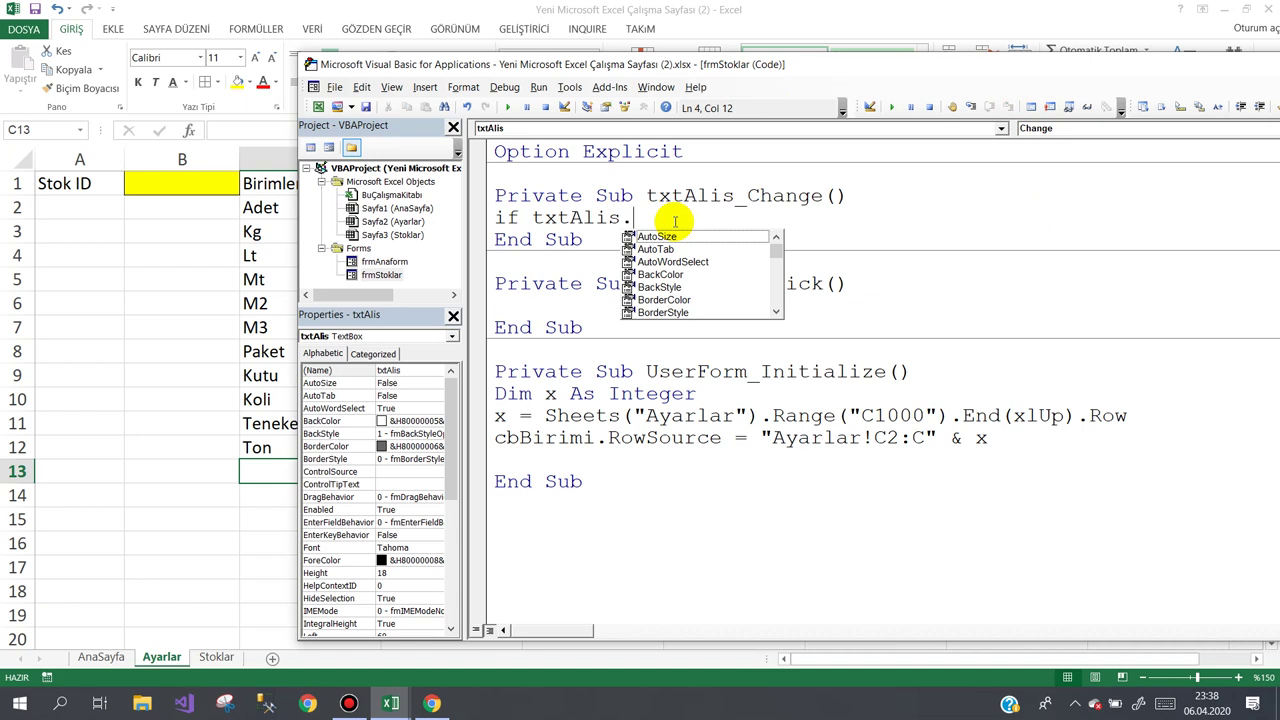
pyautogui.press('BackSpace')
pyautogui.press('BackSpace')
pyautogui.press('BackSpace')
pyautogui.press('BackSpace')
pyautogui.press('BackSpace')
pyautogui.press('BackSpace')
pyautogui.press('BackSpace')
pyautogui.press('BackSpace')
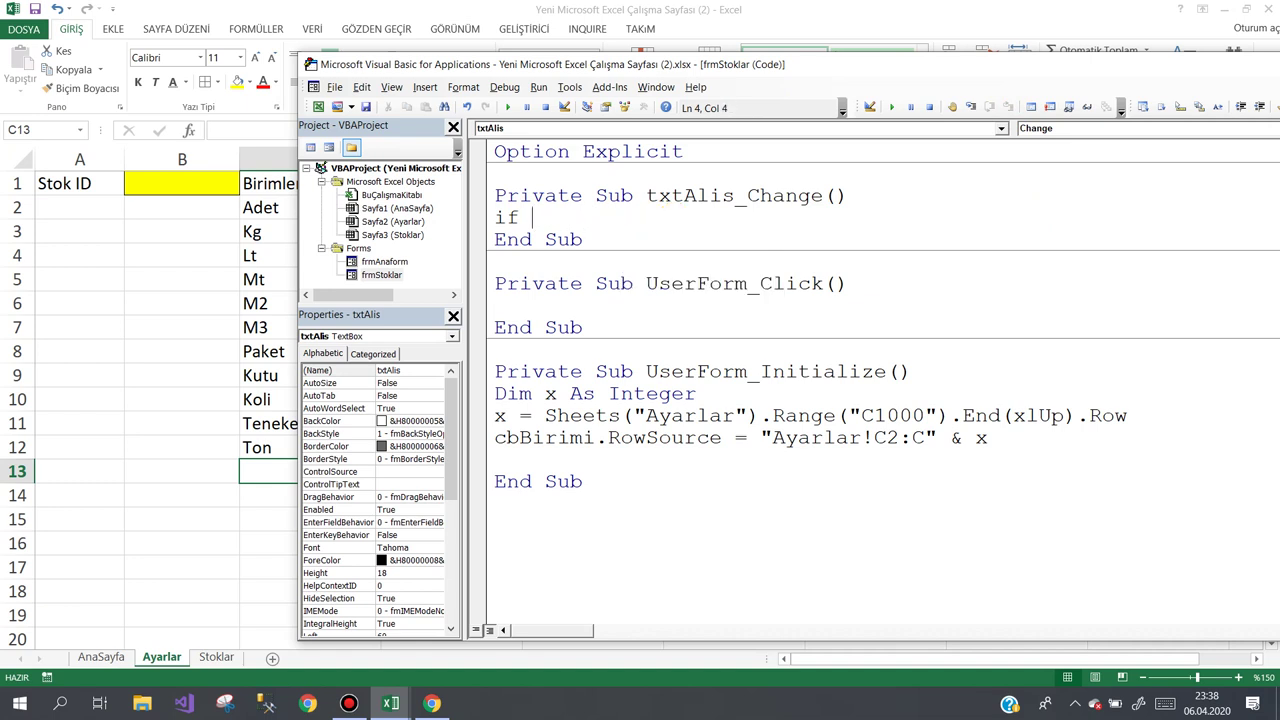
pyautogui.write('no')
pyautogui.write('t is')
pyautogui.write('nu')
pyautogui.hotkey('ctrl', 'space')
pyautogui.press('Down')
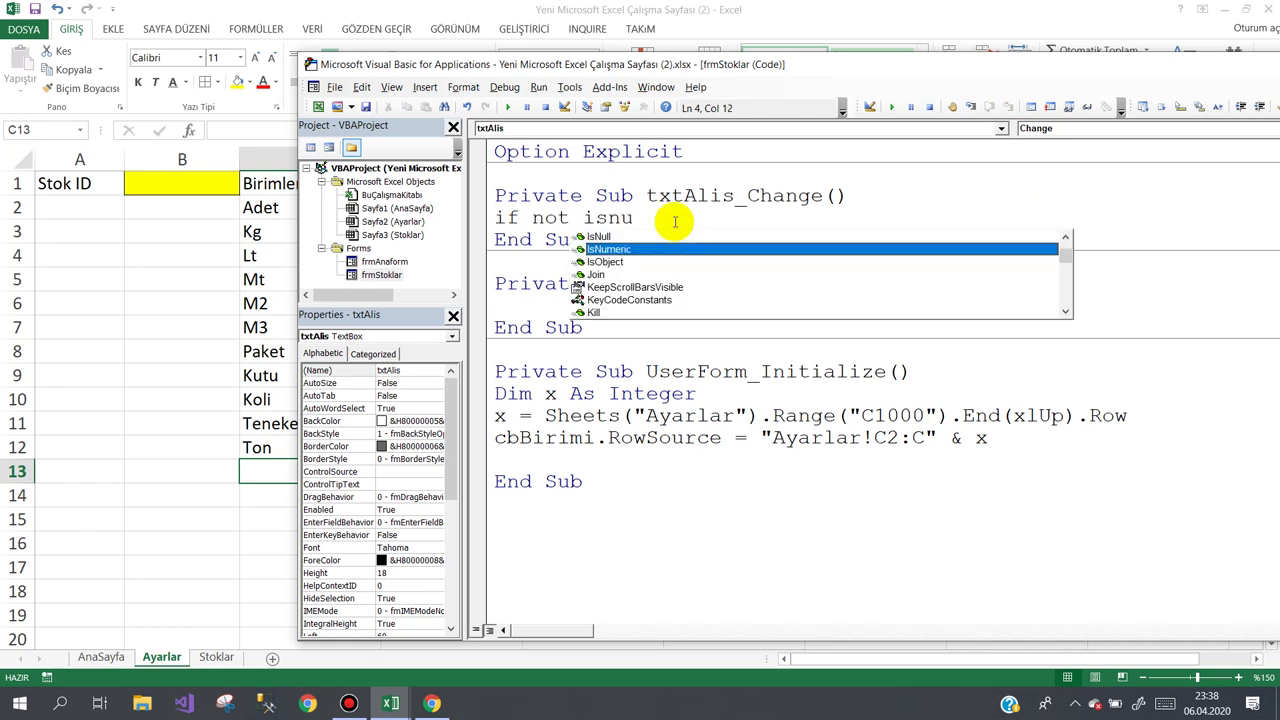
pyautogui.write('(')
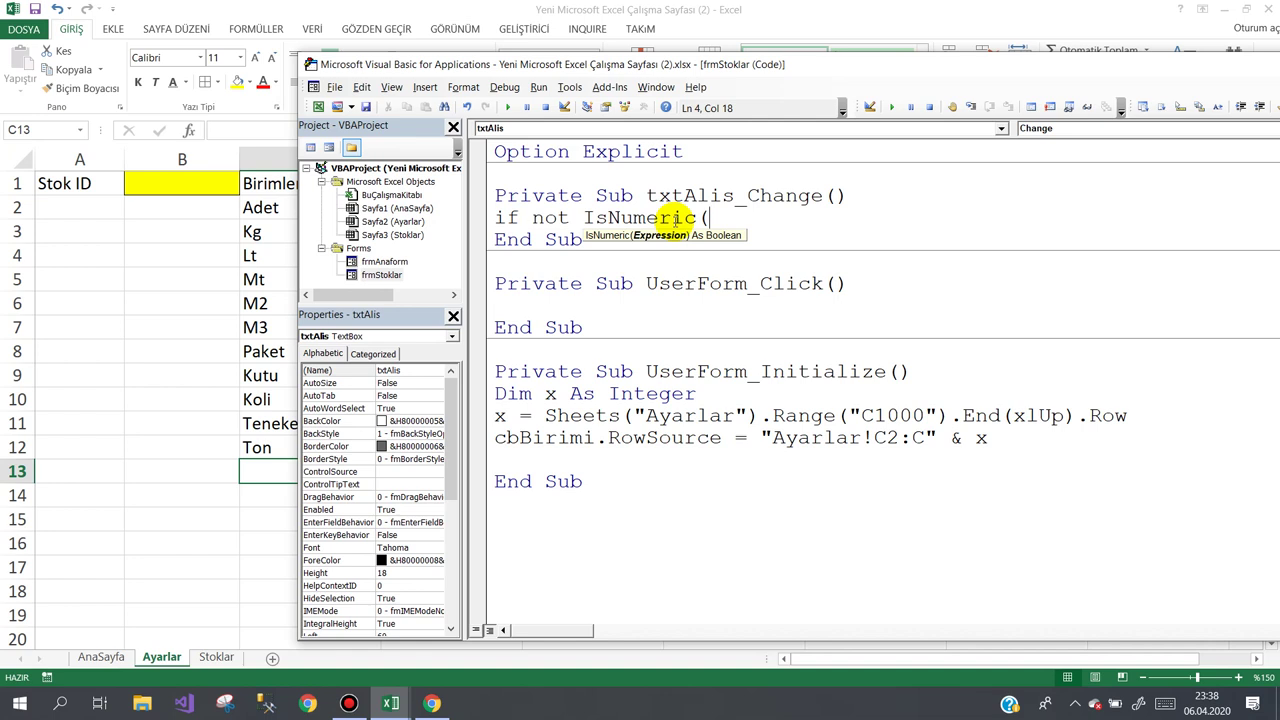
pyautogui.write('txta')
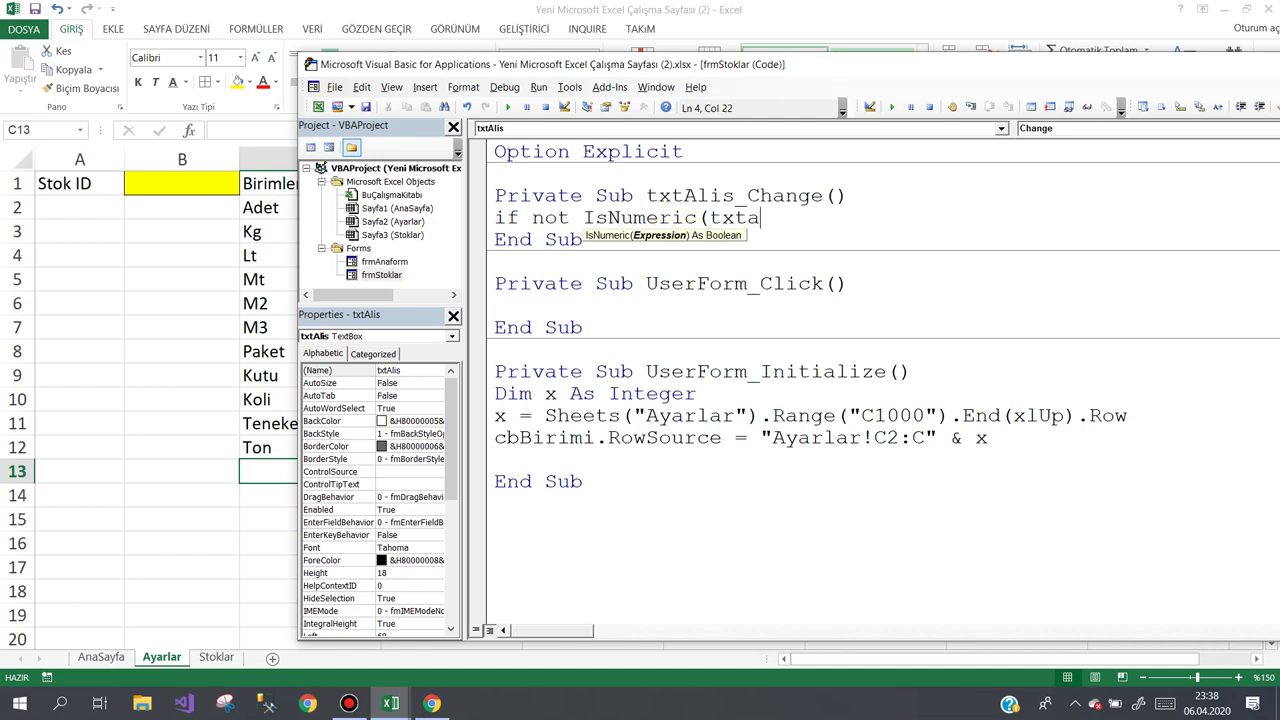
pyautogui.hotkey('ctrl', 'space')
pyautogui.write('.va')
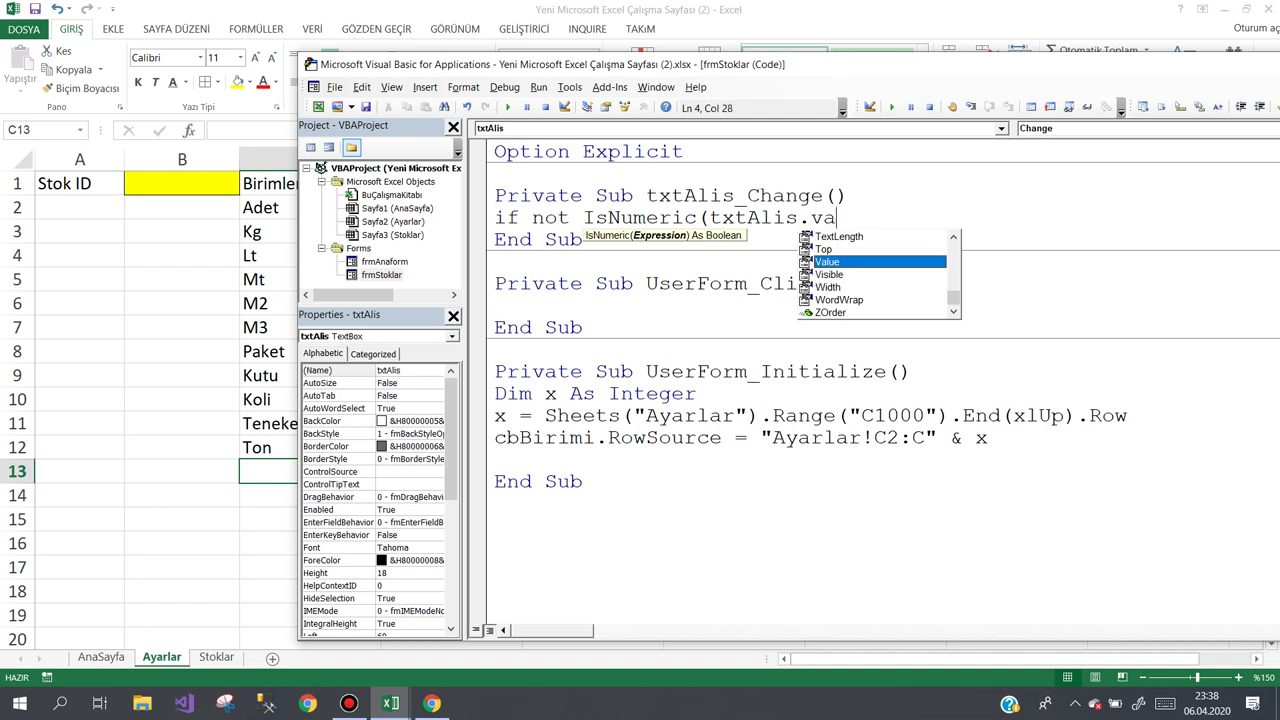
pyautogui.write(') t')
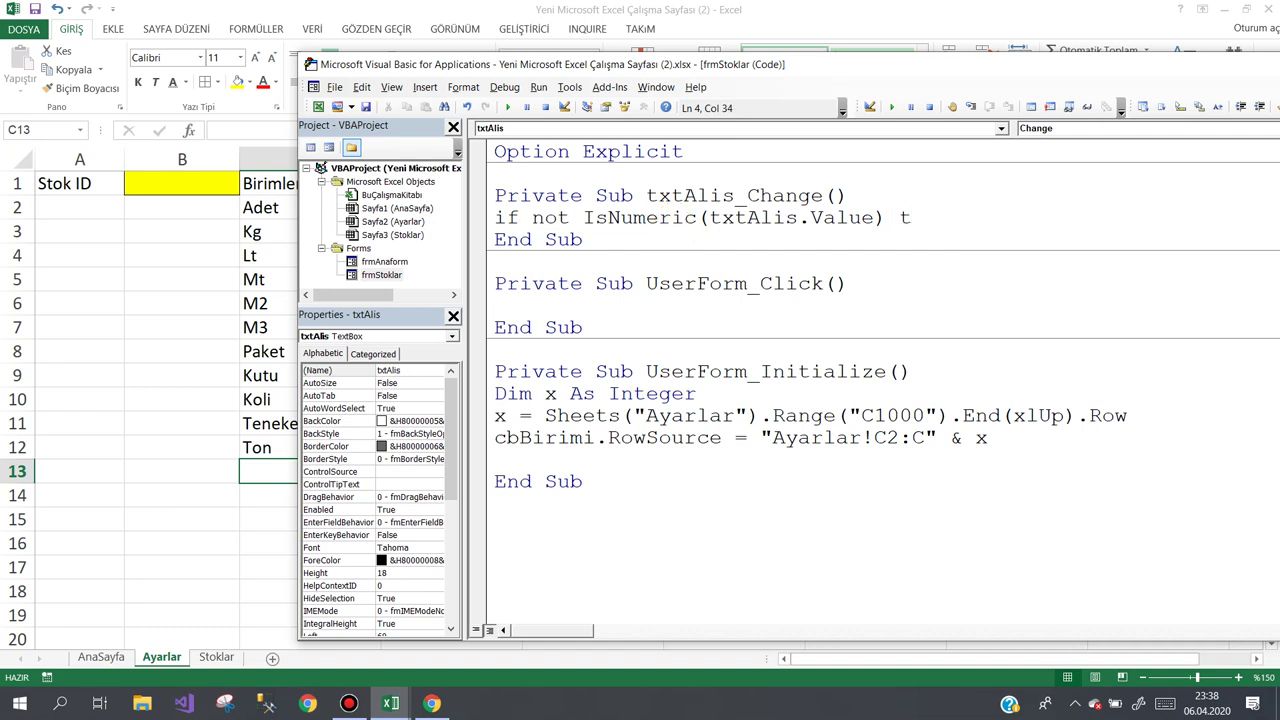
pyautogui.write('hen t')
pyautogui.write('xtal')
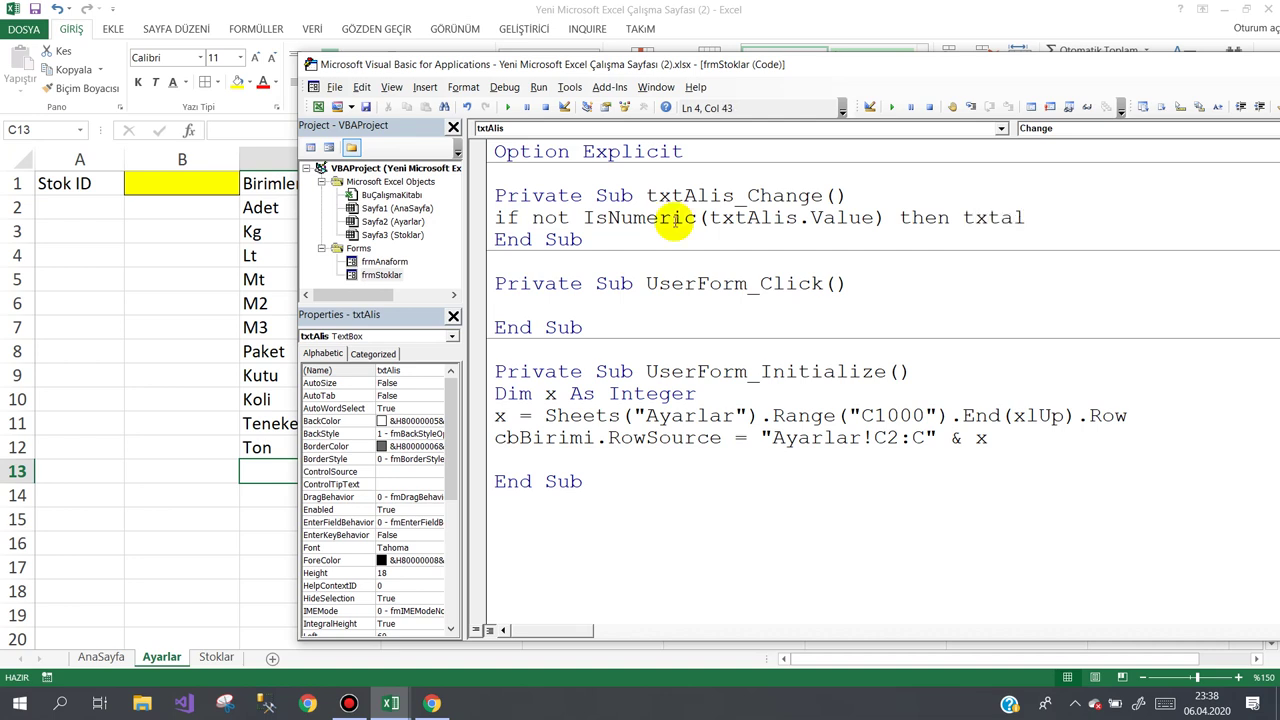
pyautogui.hotkey('ctrl', 'space')
pyautogui.write('.')
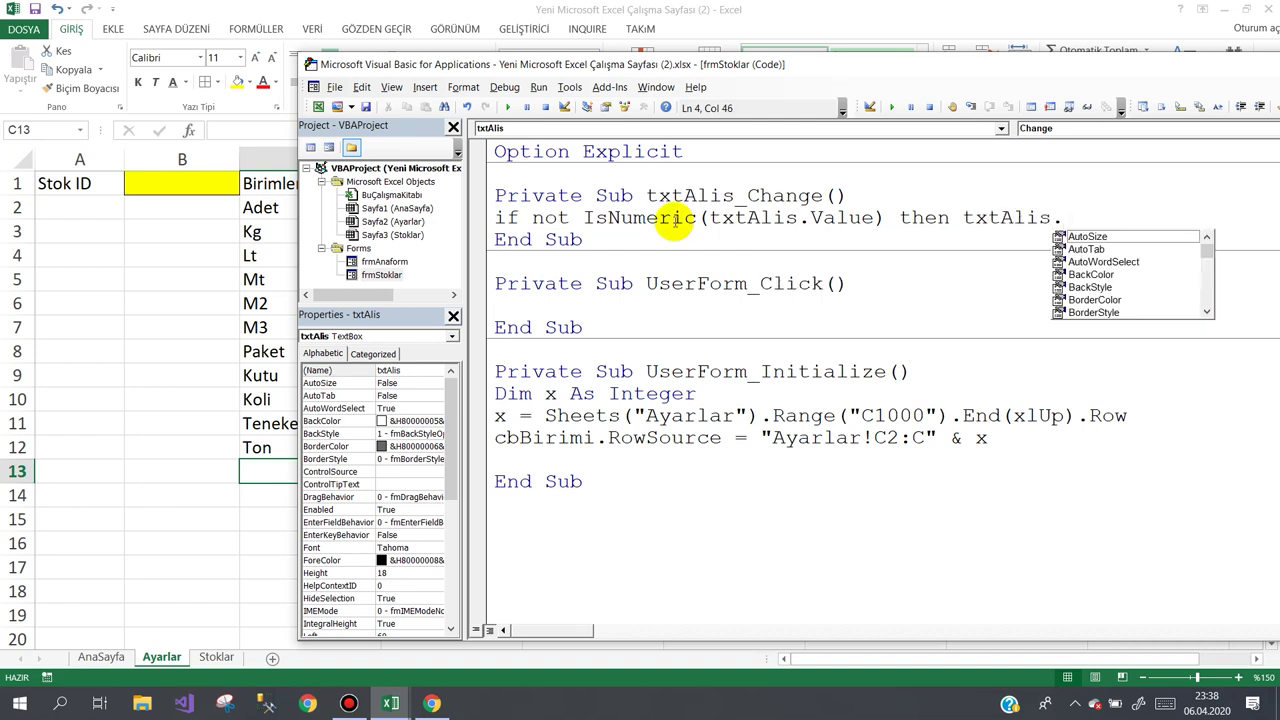
pyautogui.write('v=')
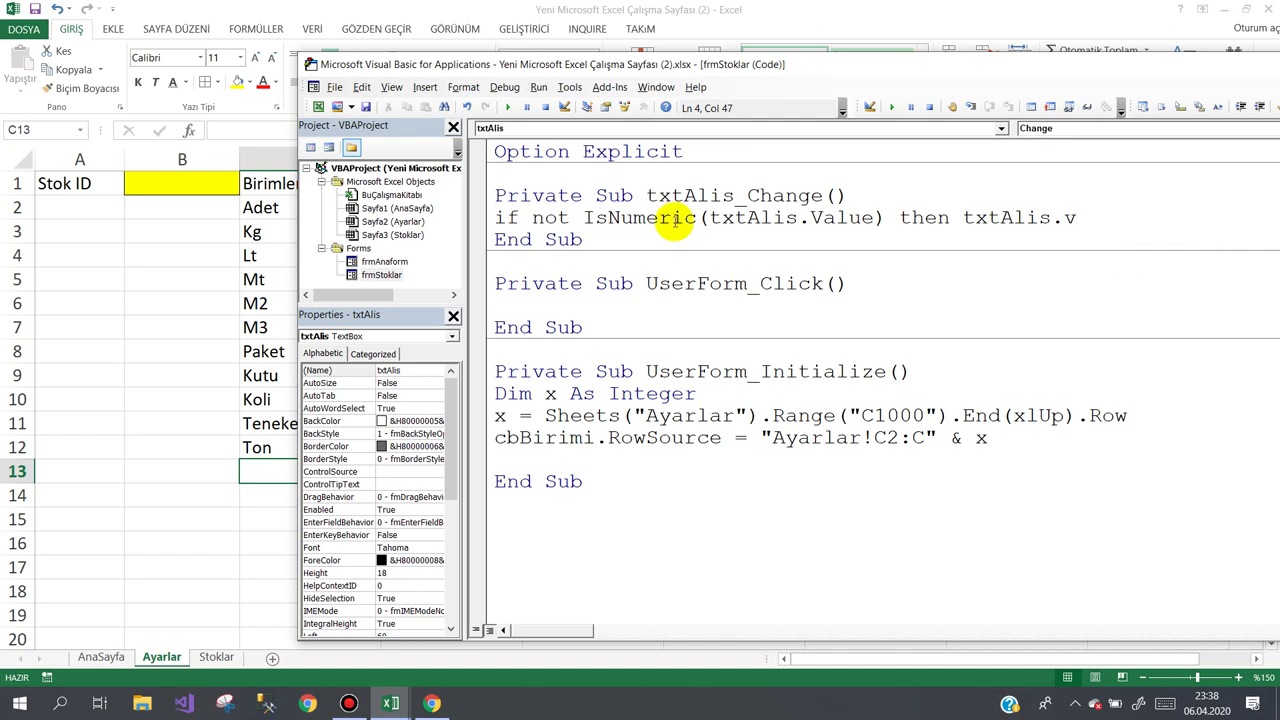
pyautogui.write('""')
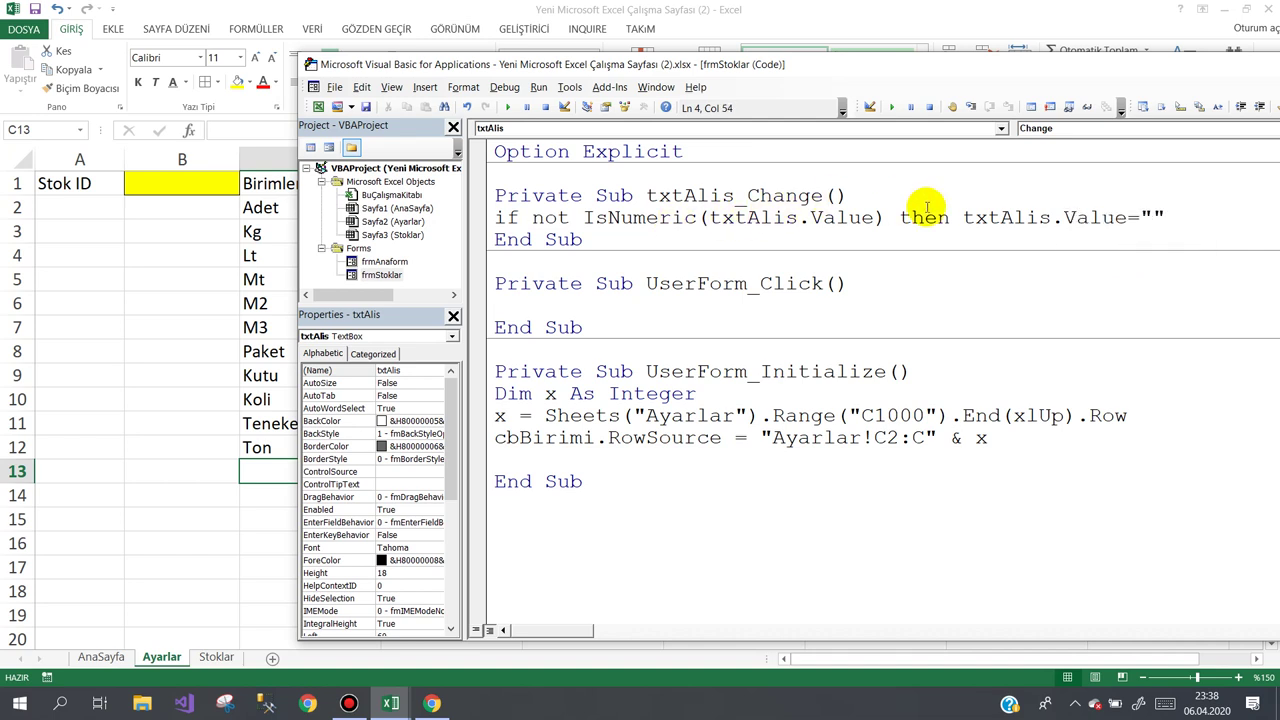
# Step: Split the assignment onto its own line, add txtAlis.SetFocus, and close with End If
pyautogui.click(961, 218)
pyautogui.press('Return')
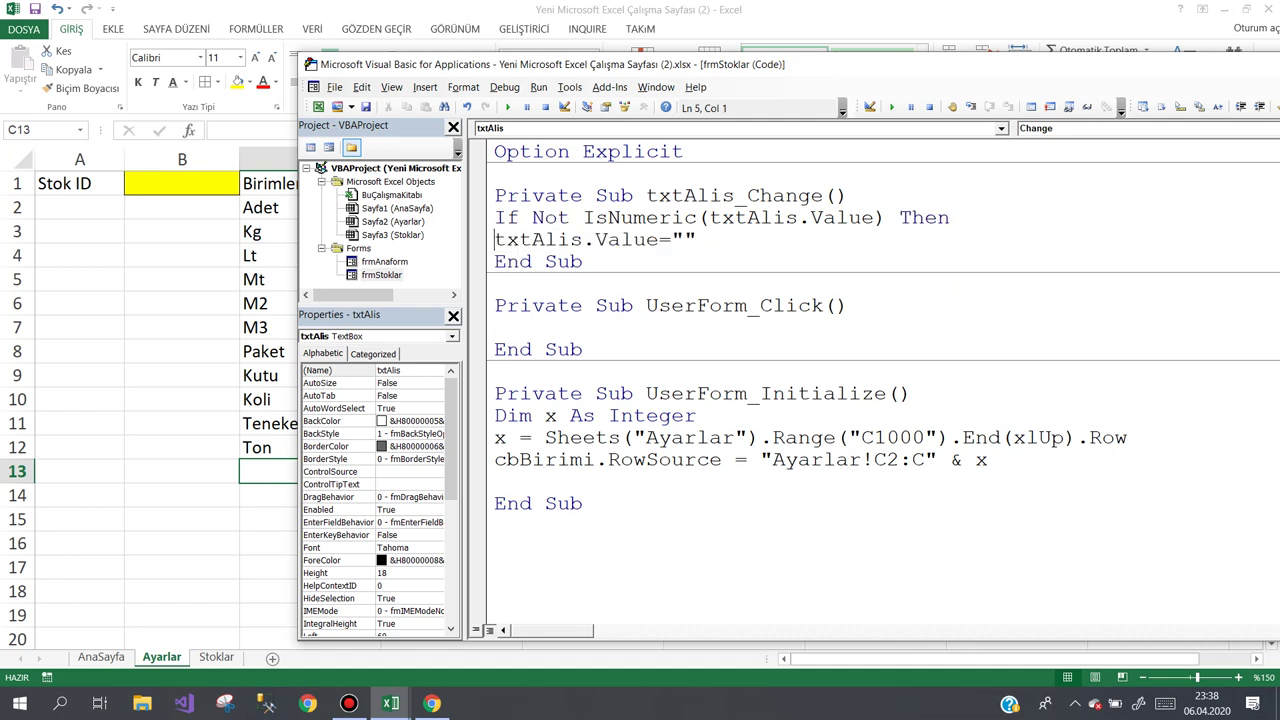
pyautogui.press('Return')
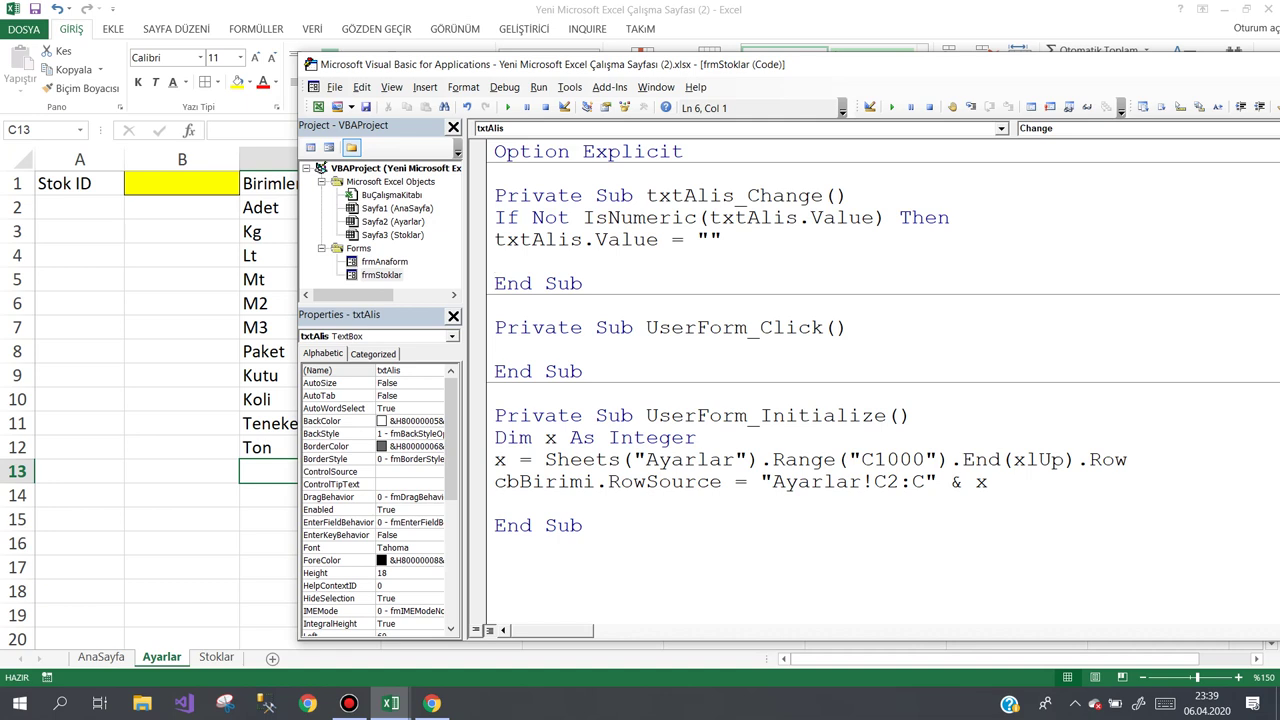
pyautogui.write('txtal')
pyautogui.hotkey('ctrl', 'space')
pyautogui.press('Tab')
pyautogui.write('.')
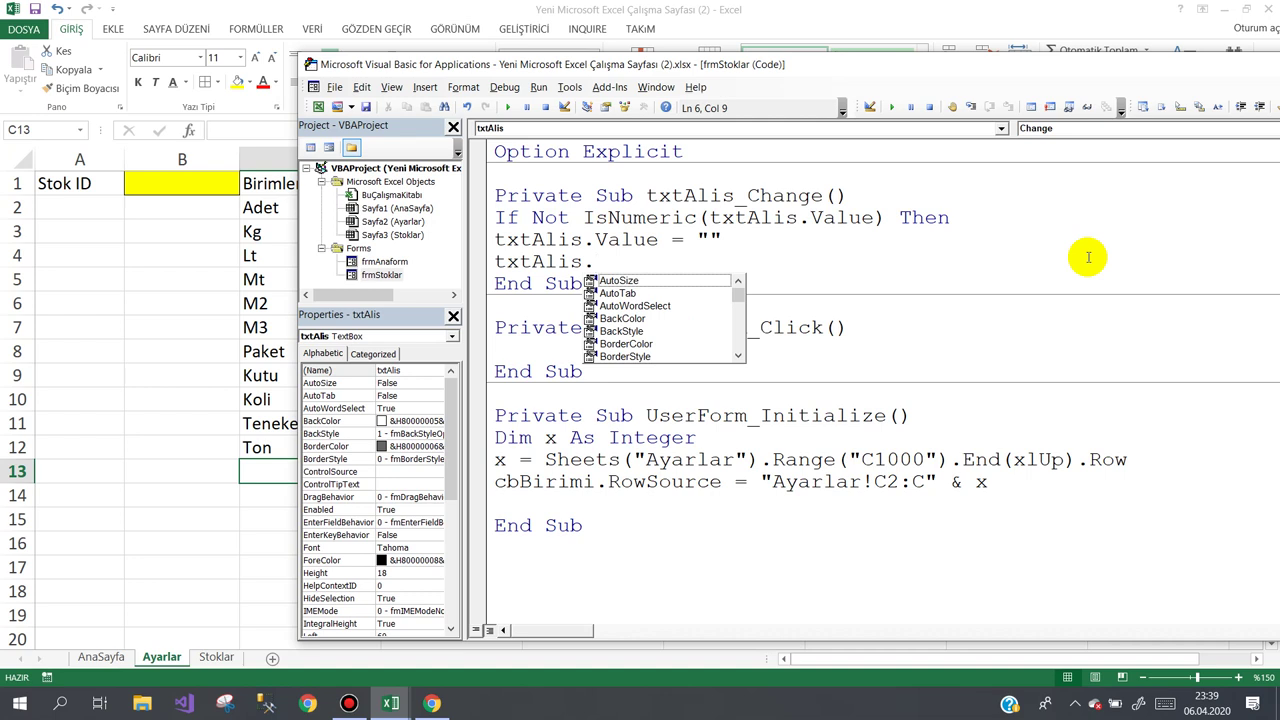
pyautogui.write('set')
pyautogui.press('Tab')
pyautogui.press('Return')
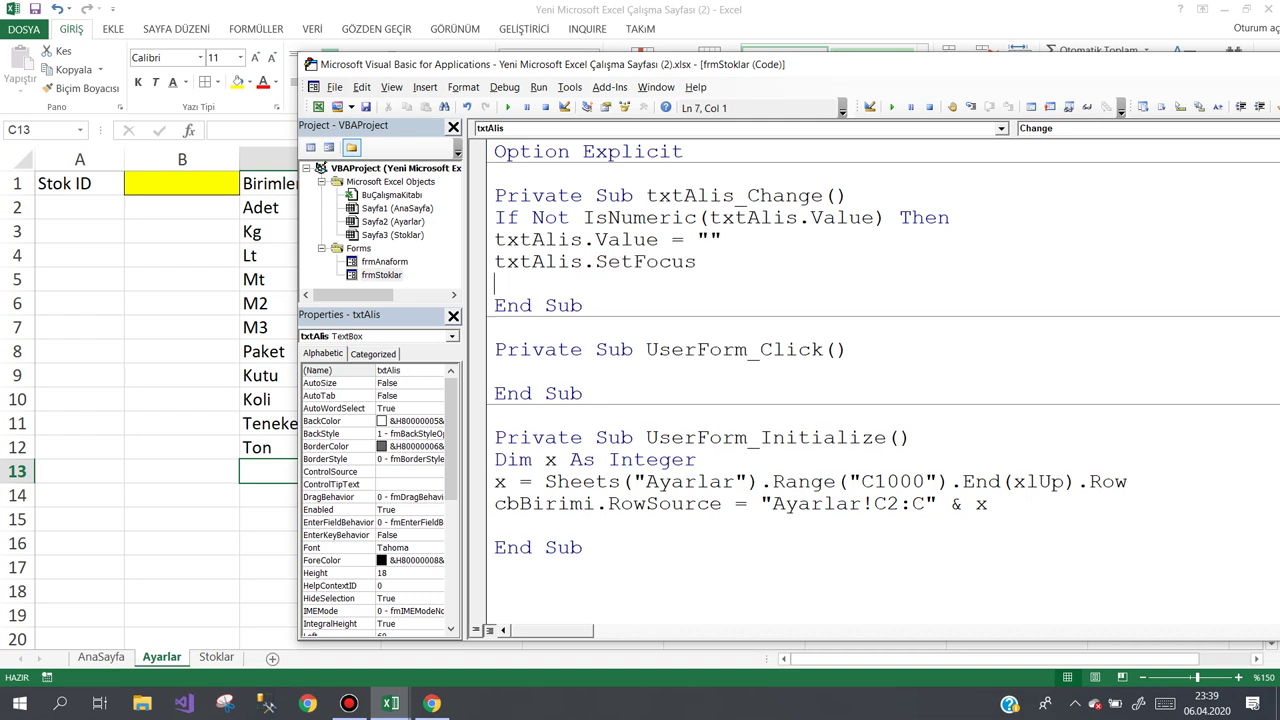
pyautogui.write('nd If')
pyautogui.press('Down')
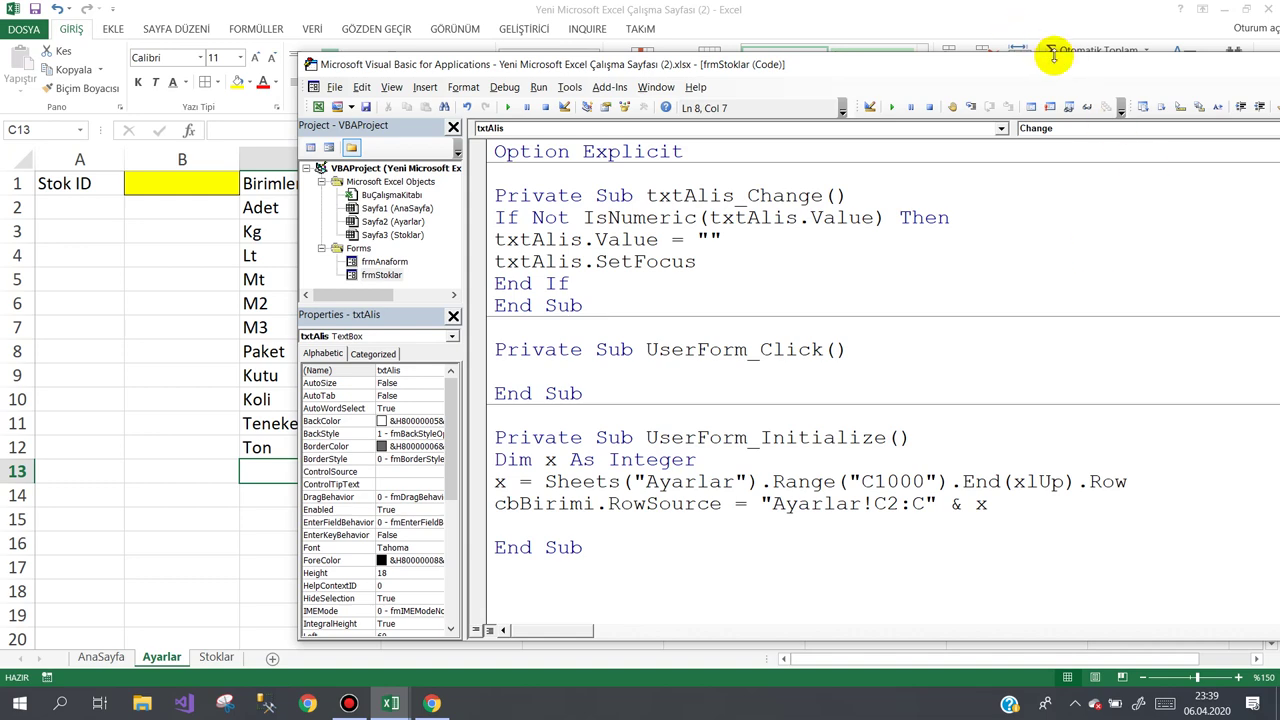
pyautogui.click(506, 107)
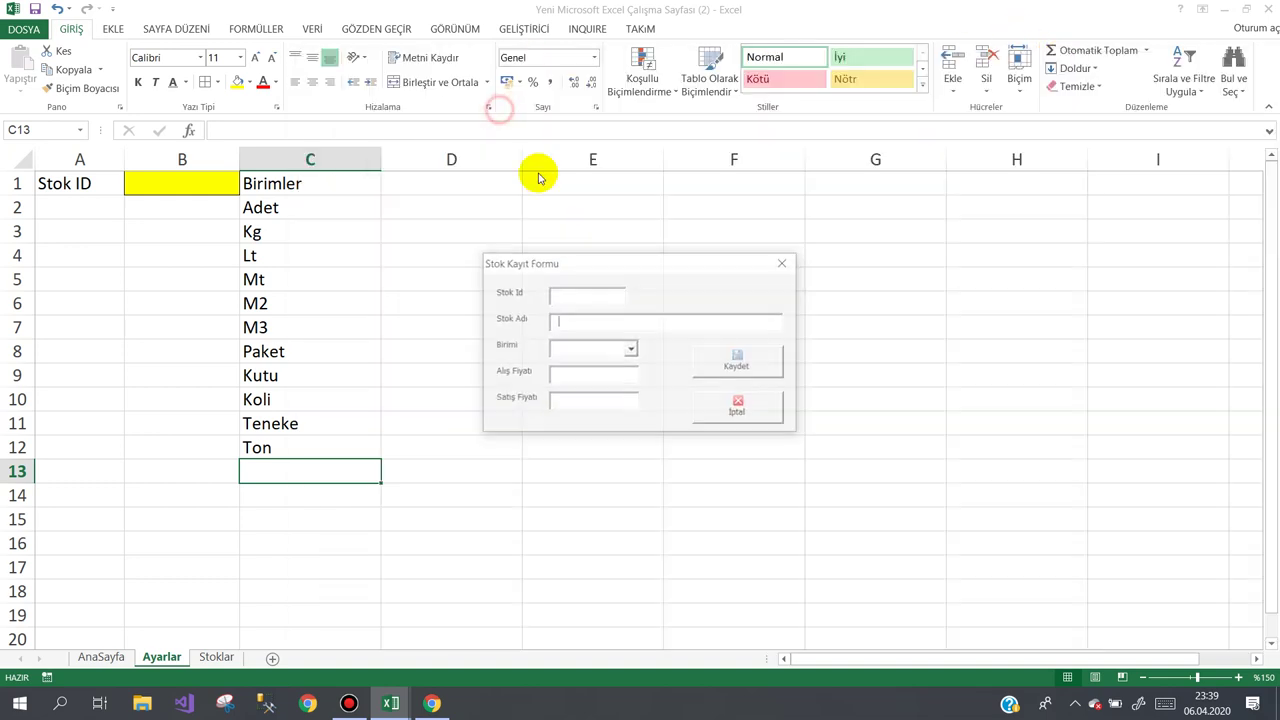
pyautogui.click(577, 377)
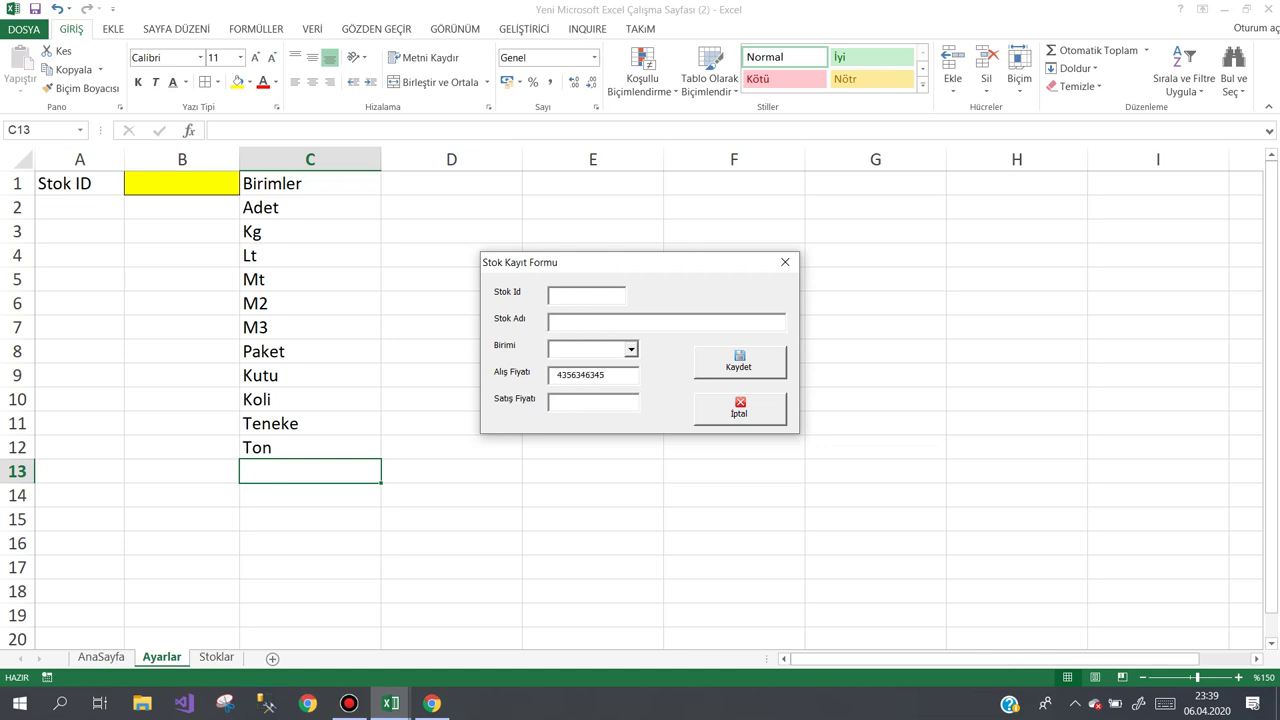
pyautogui.click(785, 262)
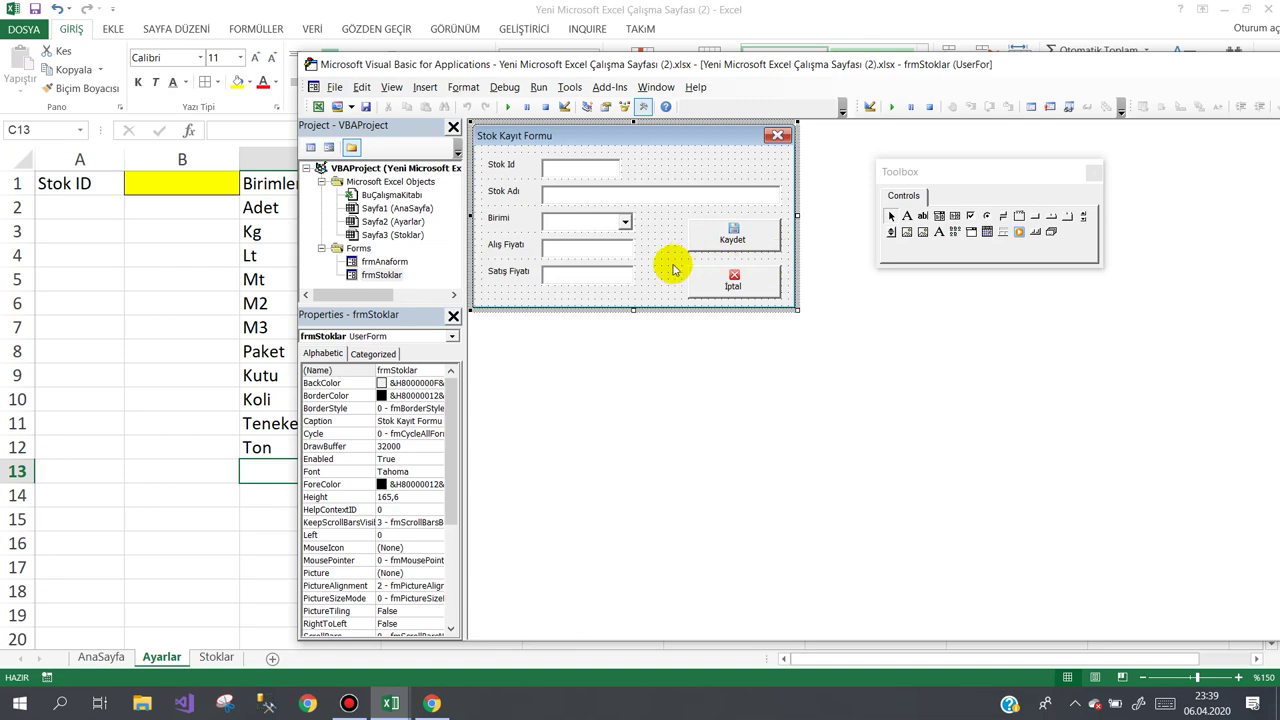
# Step: Create txtSatis_Change and paste the If block copied from txtAlis_Change
pyautogui.doubleClick(594, 272)
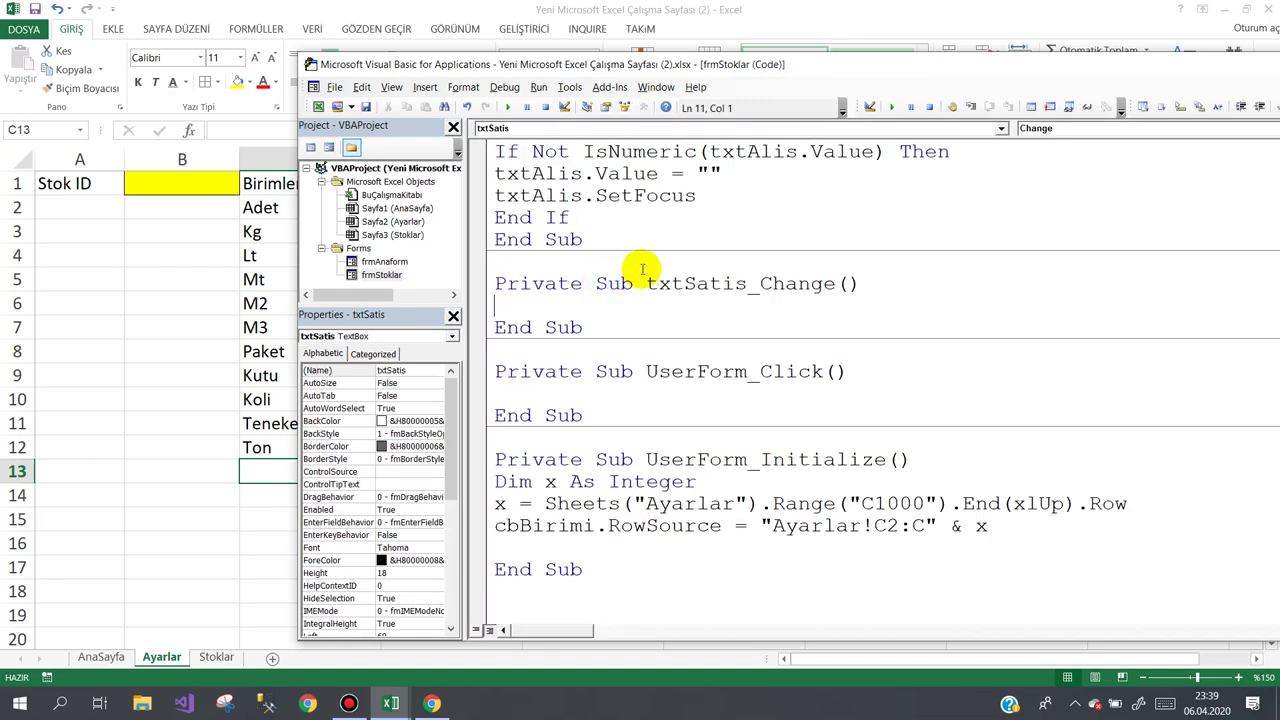
pyautogui.moveTo(496, 151); pyautogui.dragTo(614, 217)
pyautogui.hotkey('ctrl', 'c')
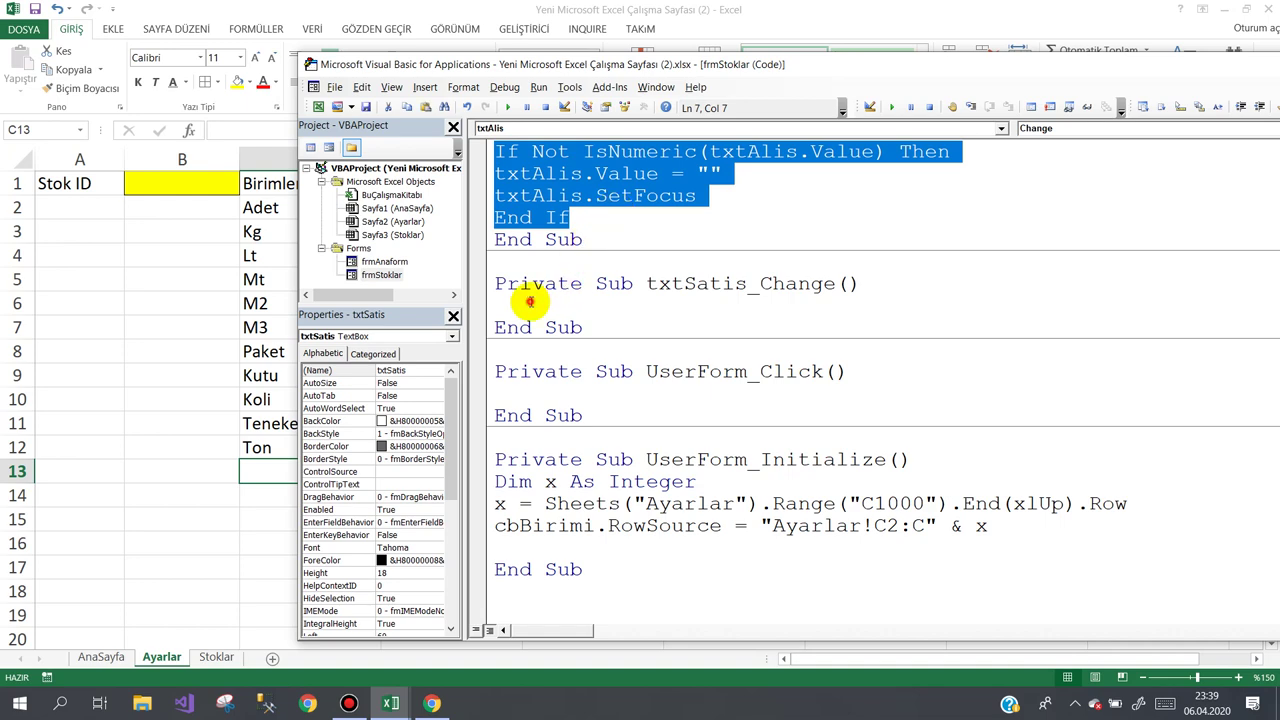
pyautogui.click(530, 301)
pyautogui.hotkey('ctrl', 'v')
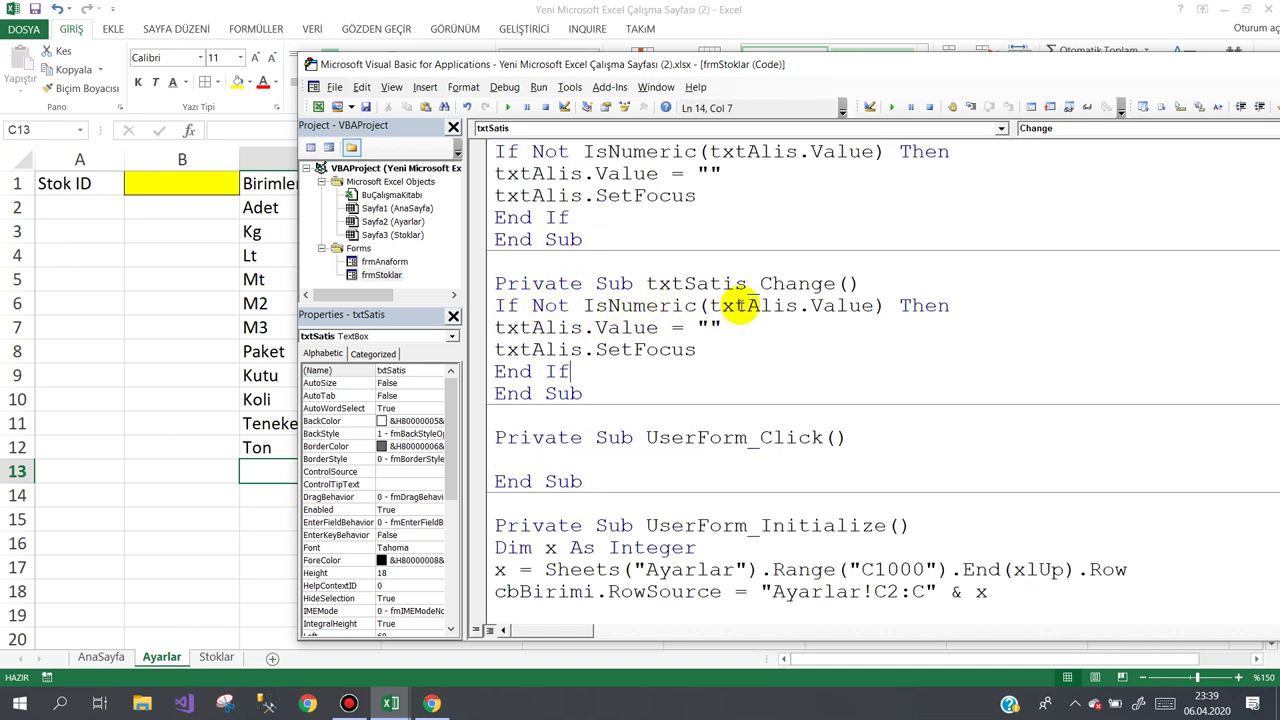
# Step: Change the IsNumeric check and value-clearing line to reference txtSatis
pyautogui.doubleClick(740, 305)
pyautogui.write('txts')
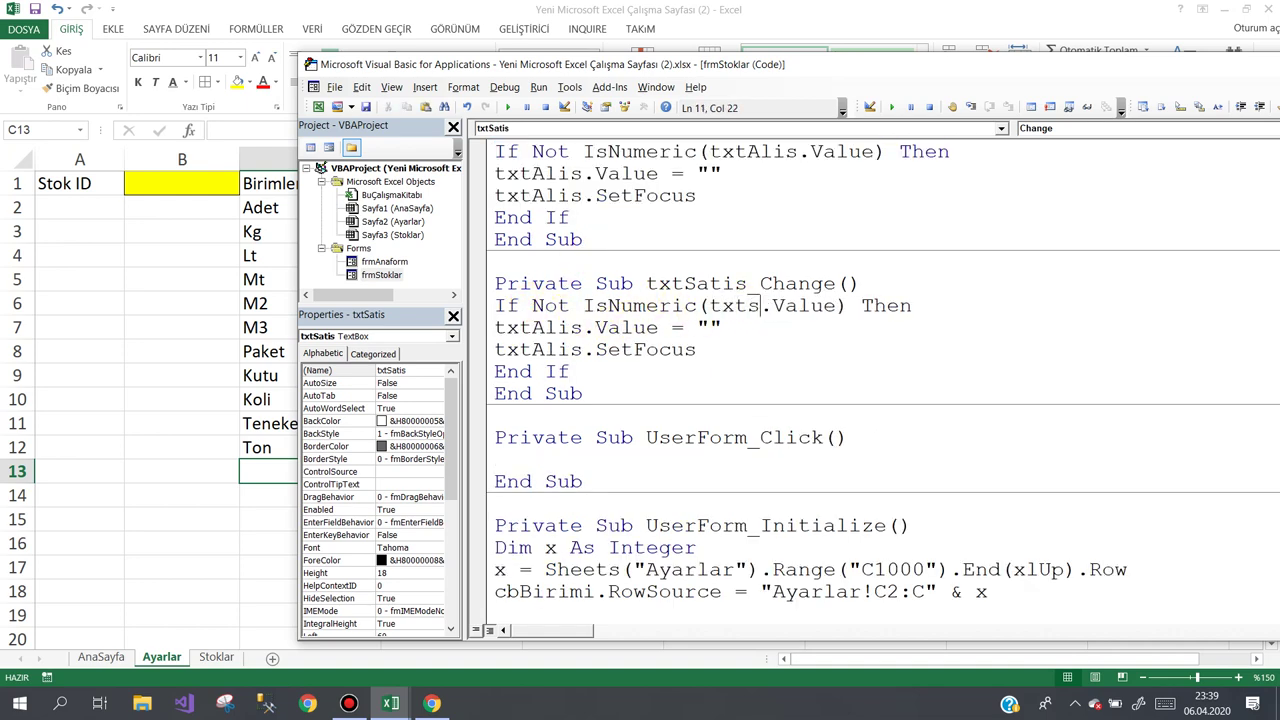
pyautogui.hotkey('ctrl', 'space')
pyautogui.press('Tab')
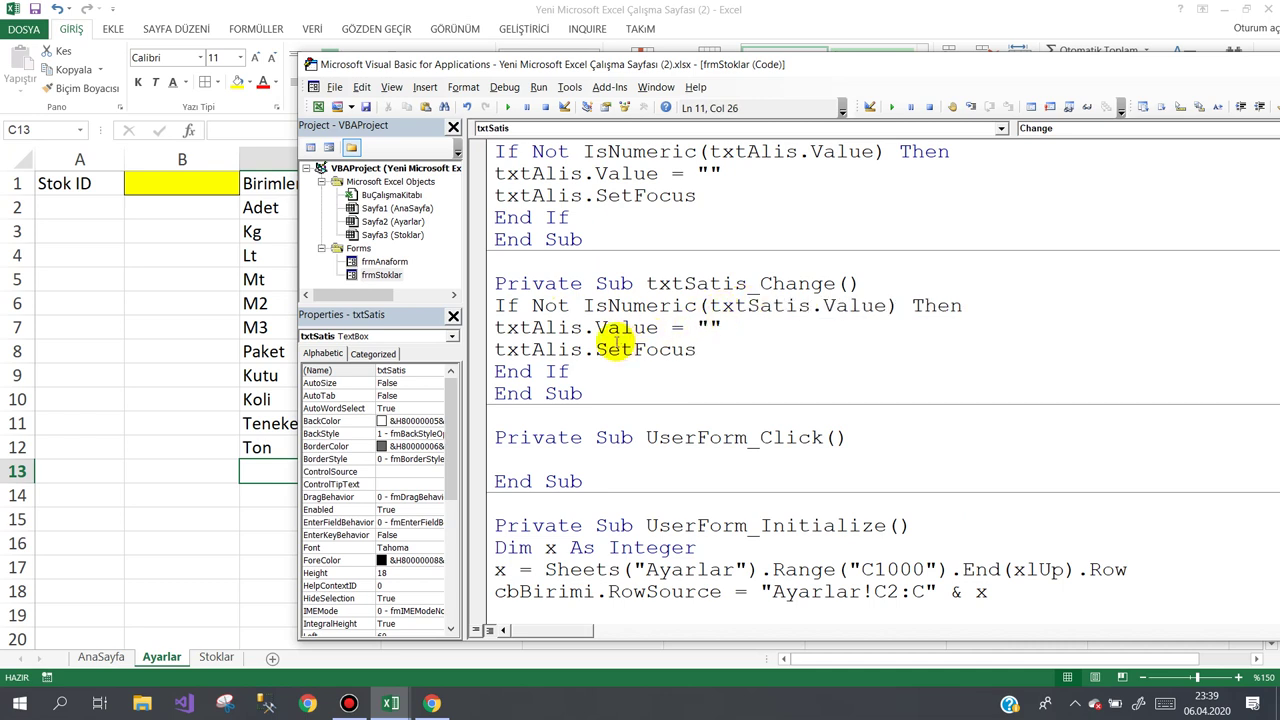
pyautogui.doubleClick(548, 330)
pyautogui.write('txts')
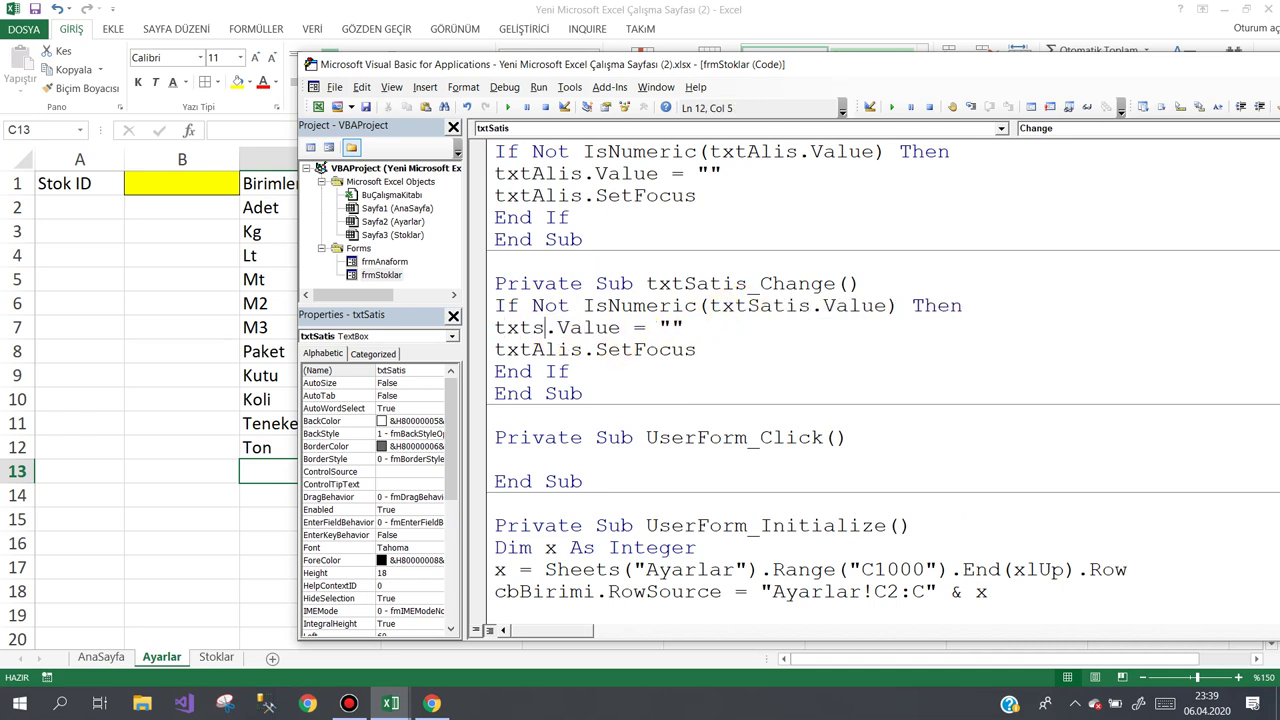
pyautogui.hotkey('ctrl', 'space')
pyautogui.press('Tab')
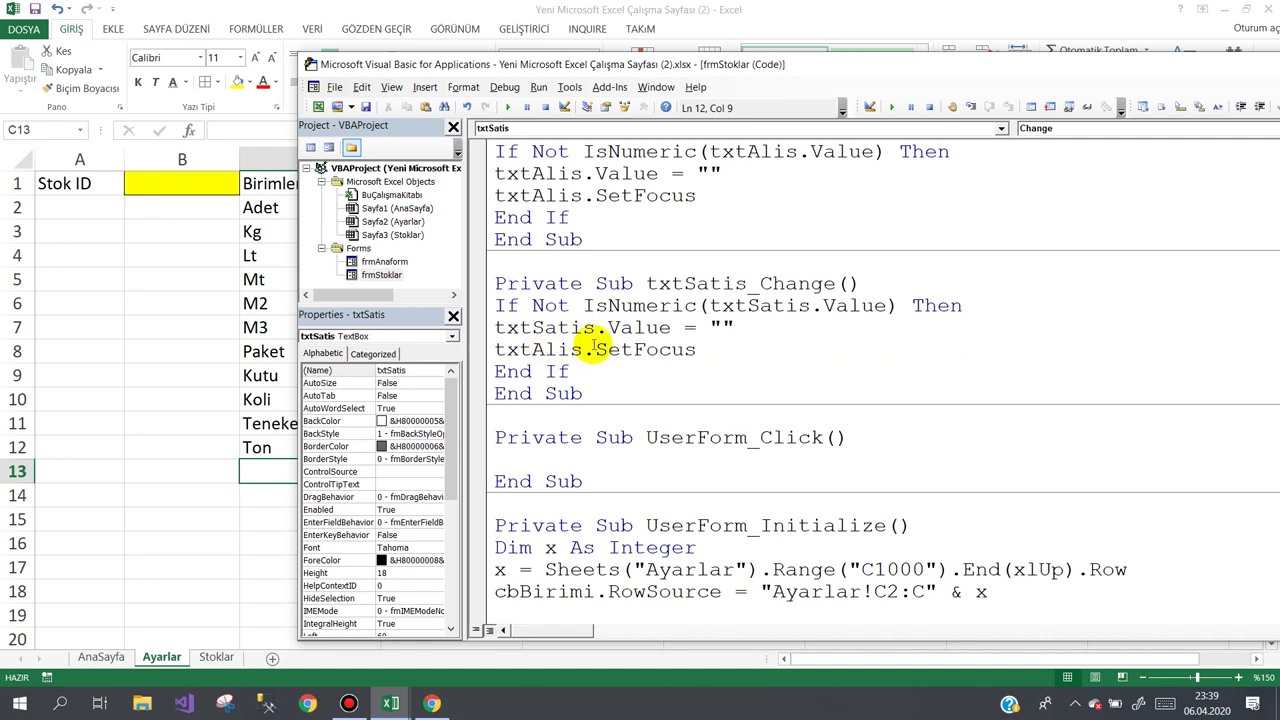
# Step: Make the SetFocus line return focus to txtSatis
pyautogui.click(571, 350)
pyautogui.doubleClick(571, 350)
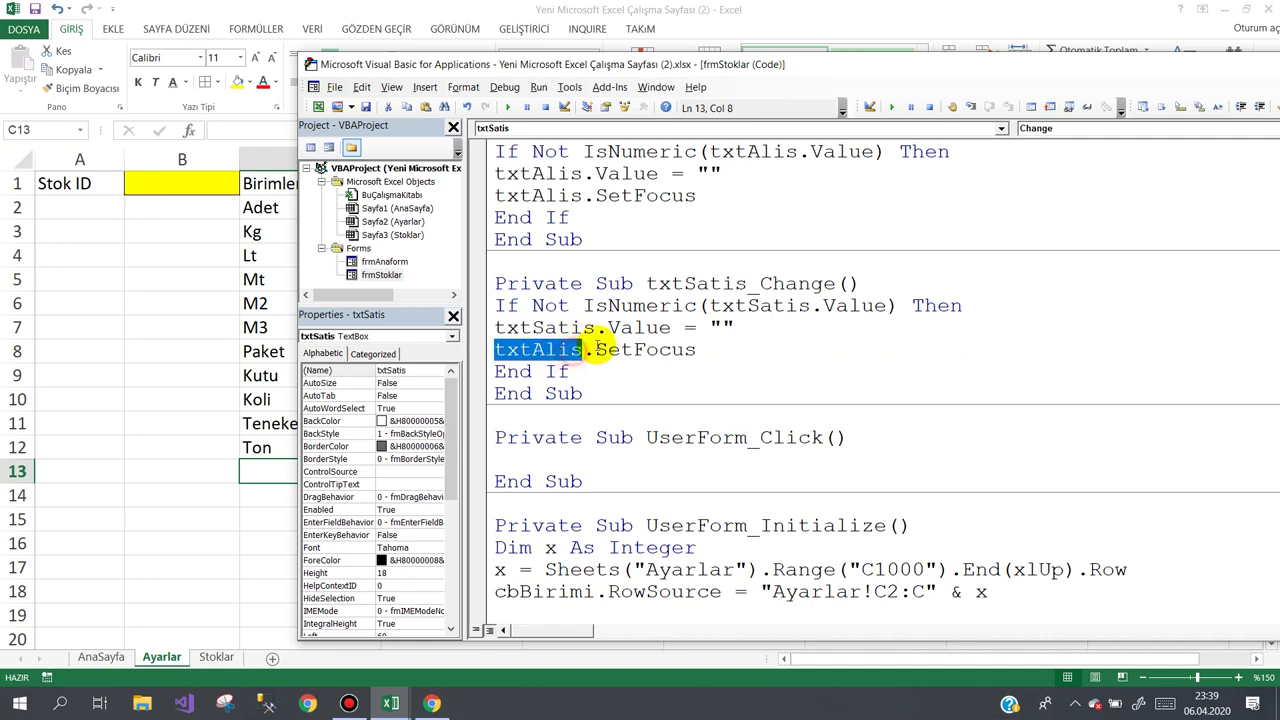
pyautogui.write('txta')
pyautogui.hotkey('ctrl', 'space')
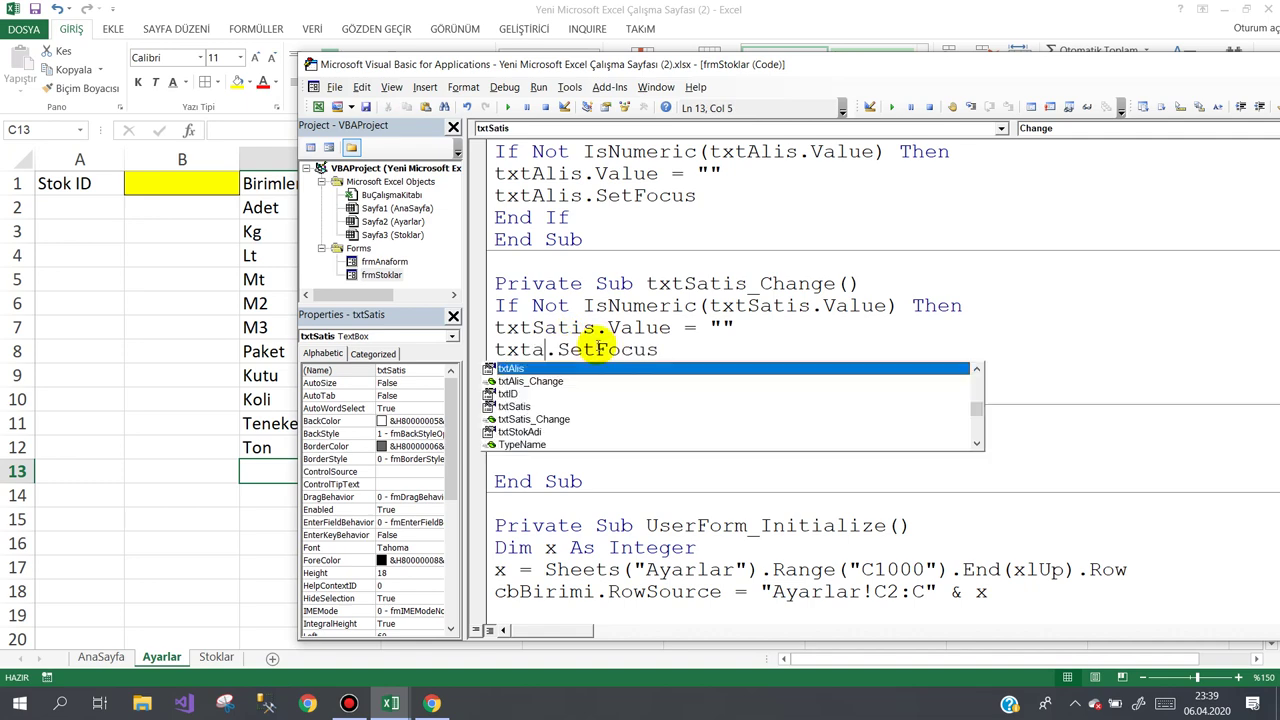
pyautogui.press('Down')
pyautogui.press('Down')
pyautogui.press('Down')
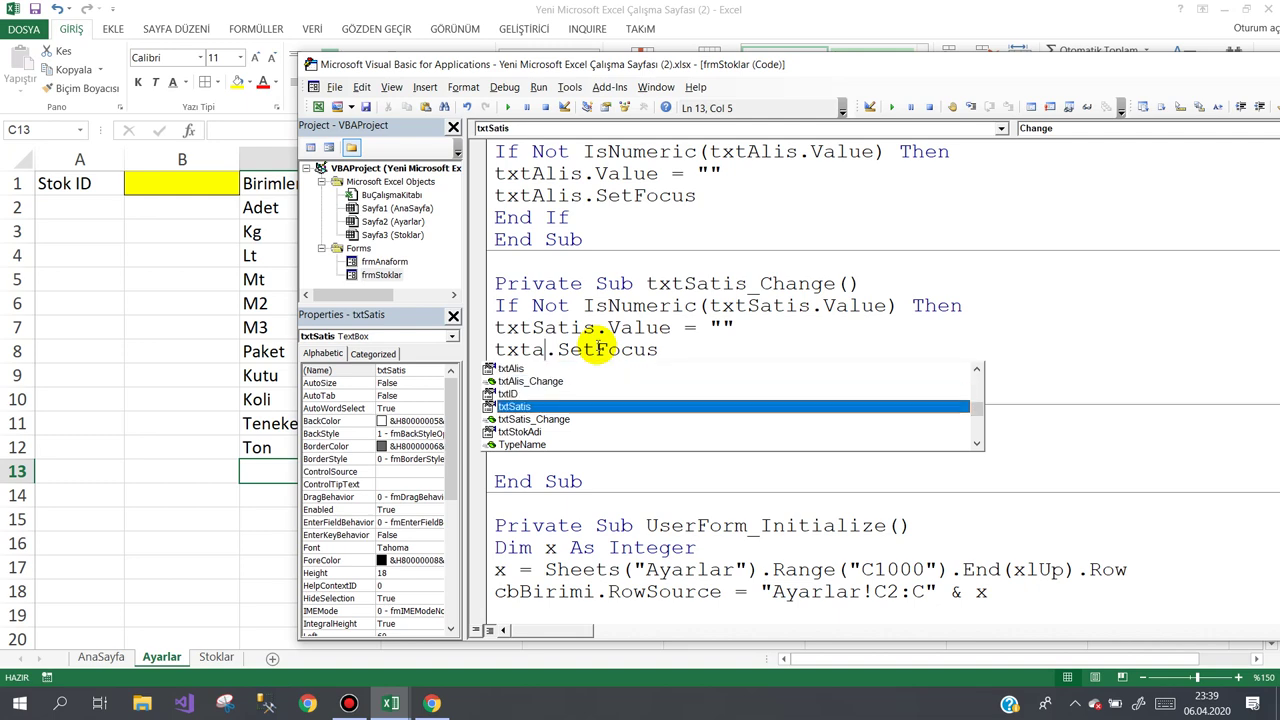
pyautogui.press('Tab')
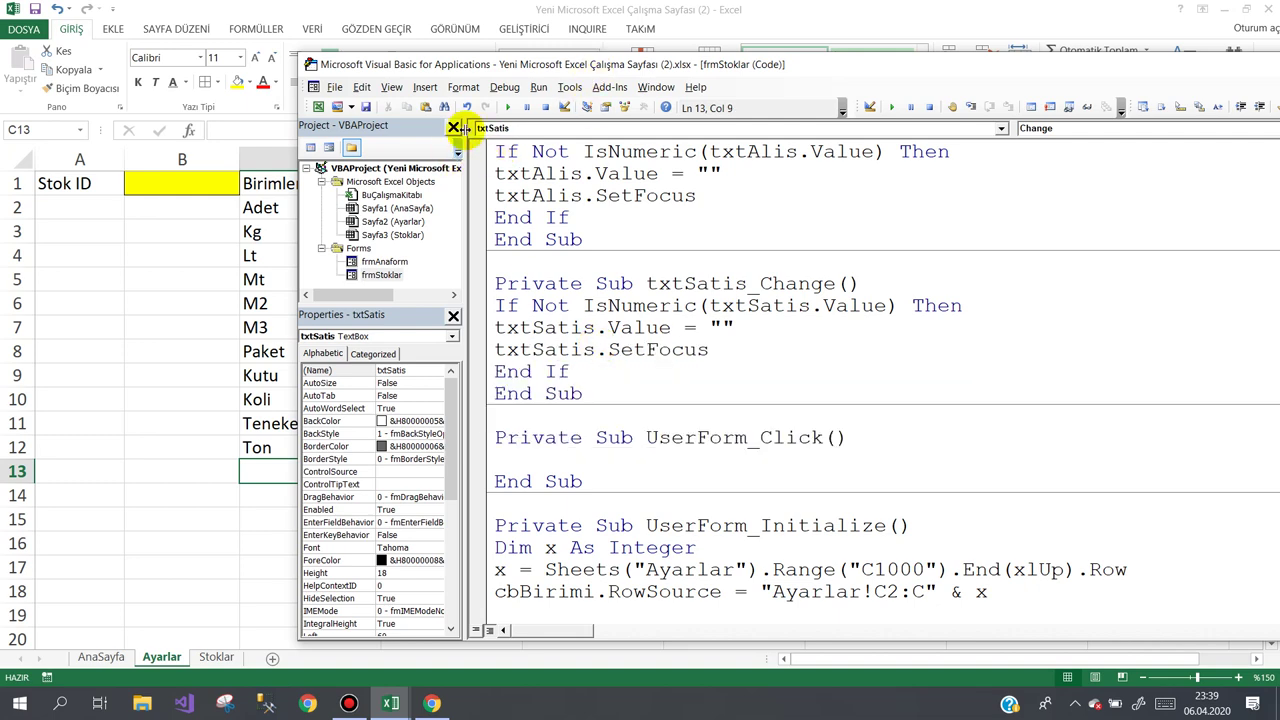
# Step: Run the form with sample entries 'dfghdfgh' and 3456, try İptal, then close it
pyautogui.click(507, 107)
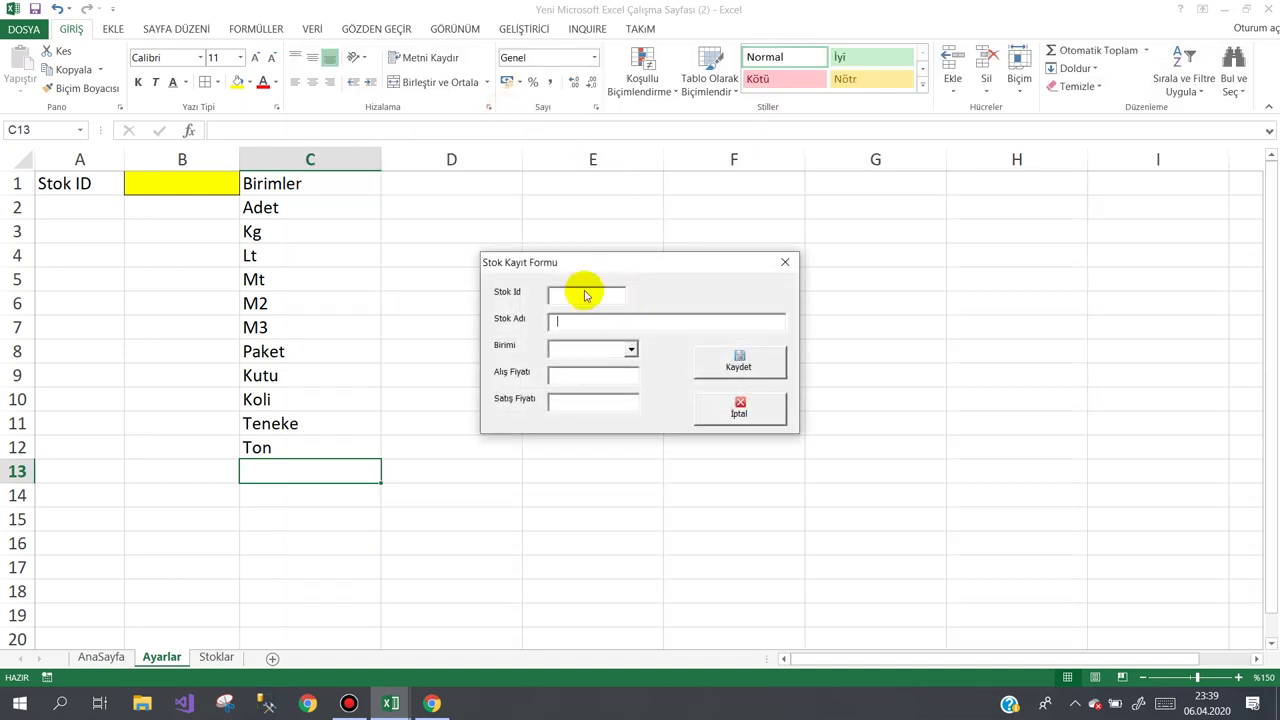
pyautogui.write('dfghdfgh')
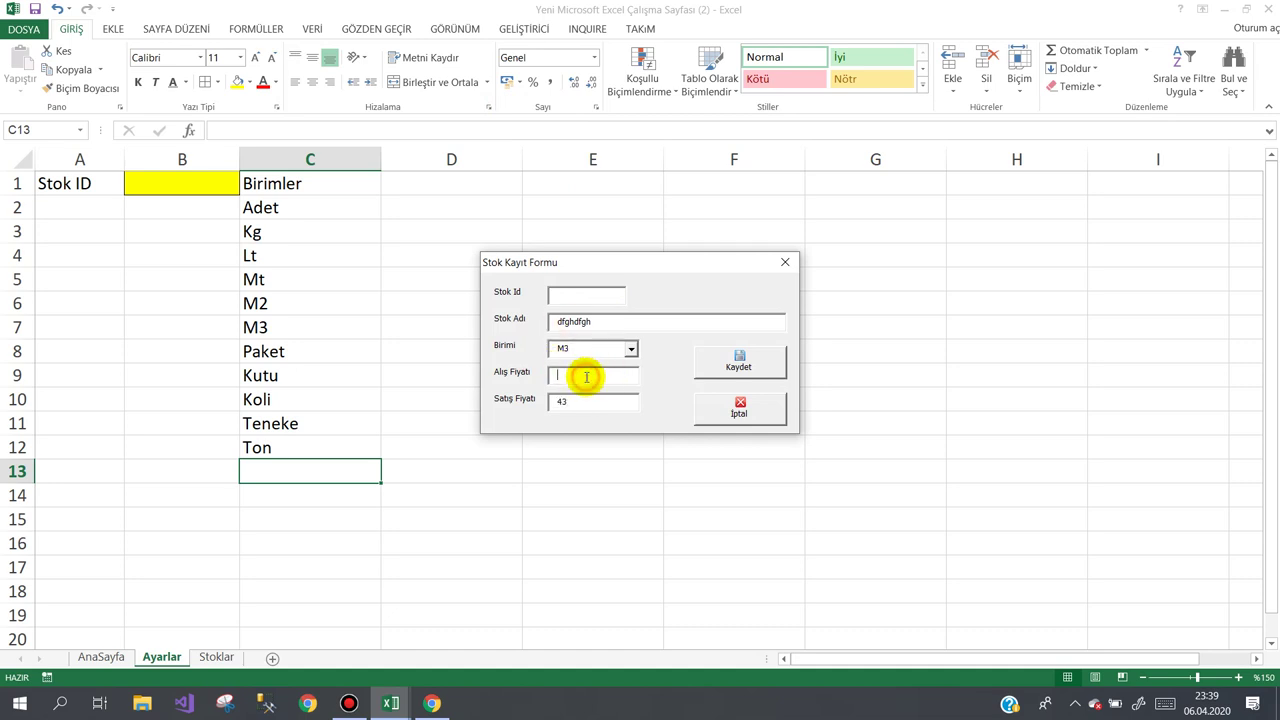
pyautogui.write('3456')
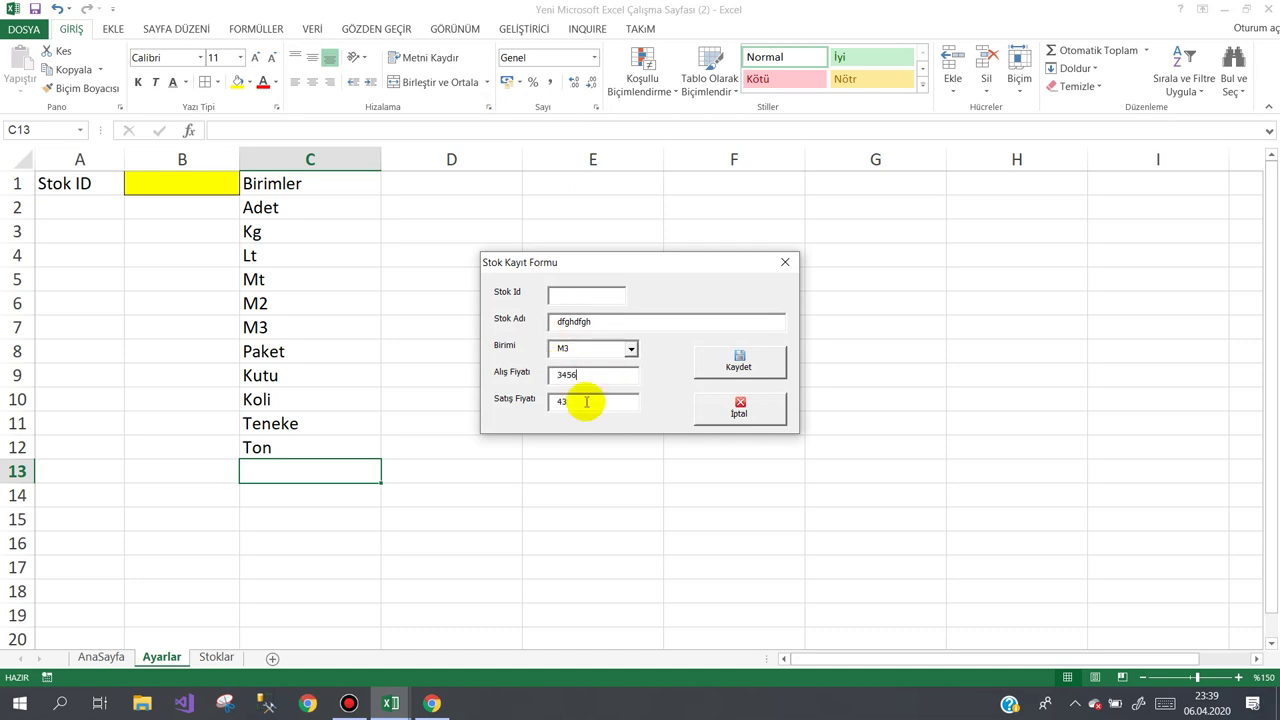
pyautogui.press('Tab')
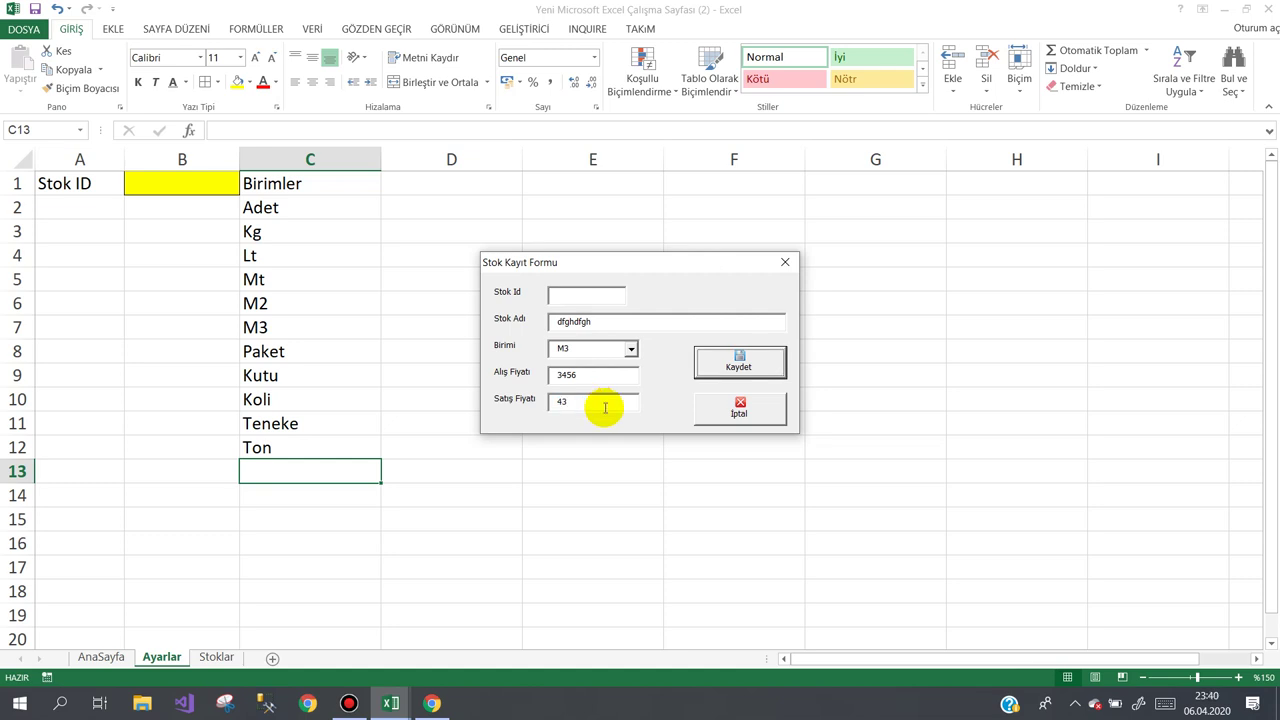
pyautogui.click(760, 410)
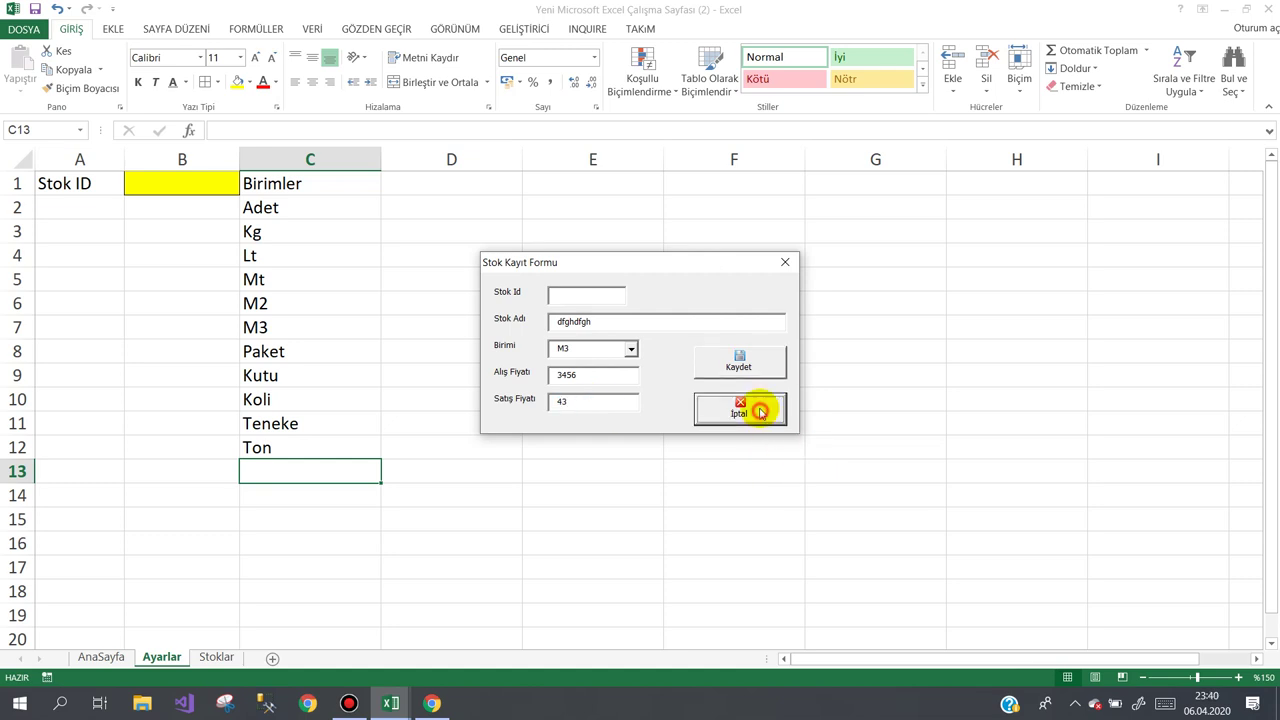
pyautogui.click(785, 262)
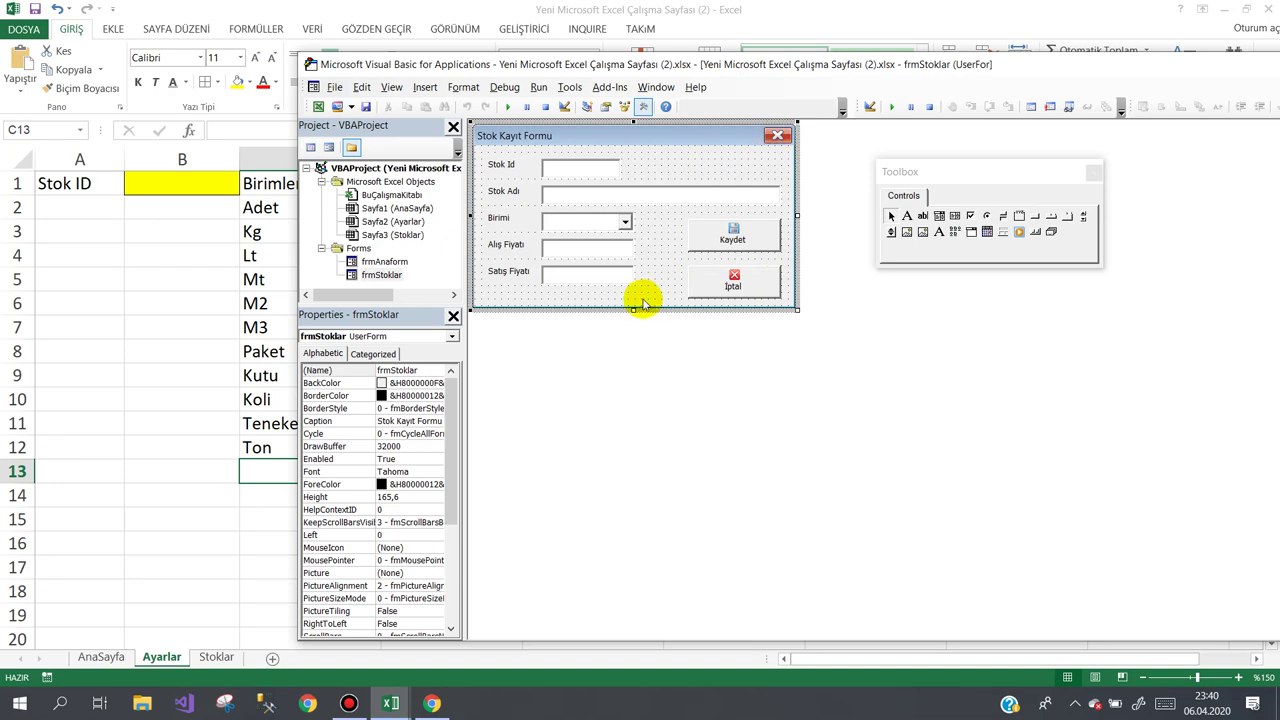
# Step: Create the UserForm_QueryClose event procedure in frmStoklar's code
pyautogui.press('F7')
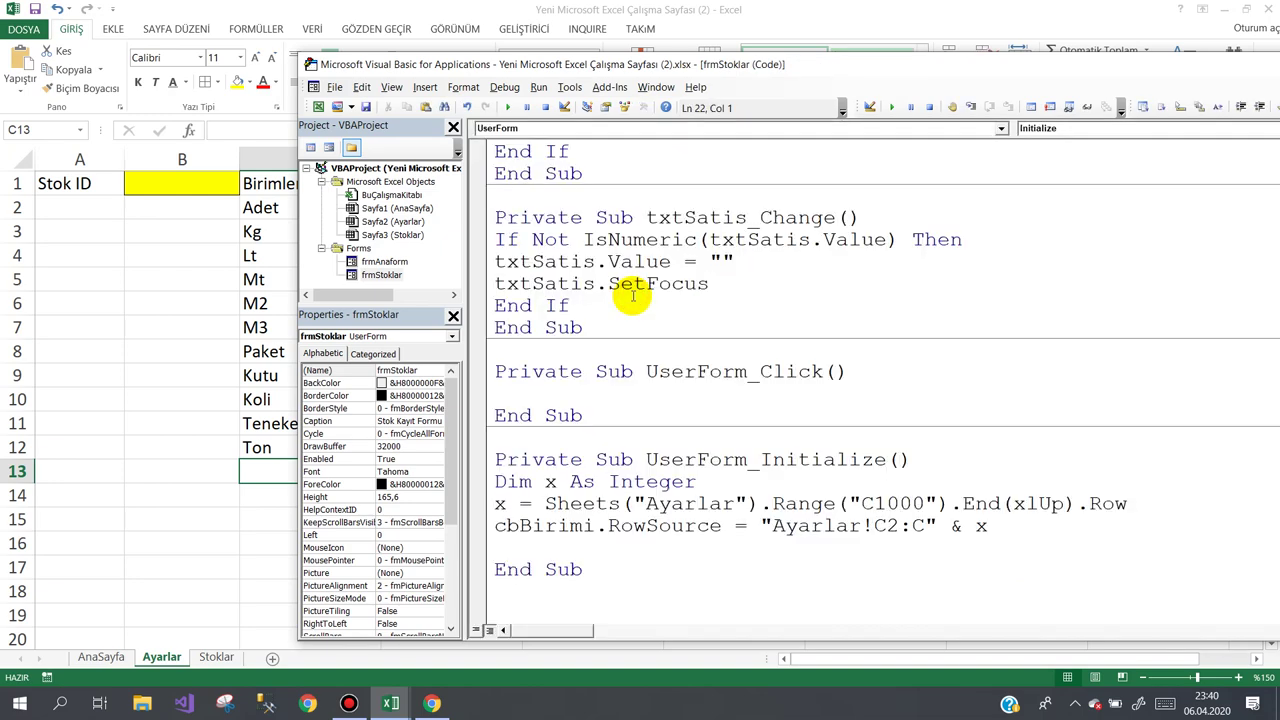
pyautogui.click(1066, 128)
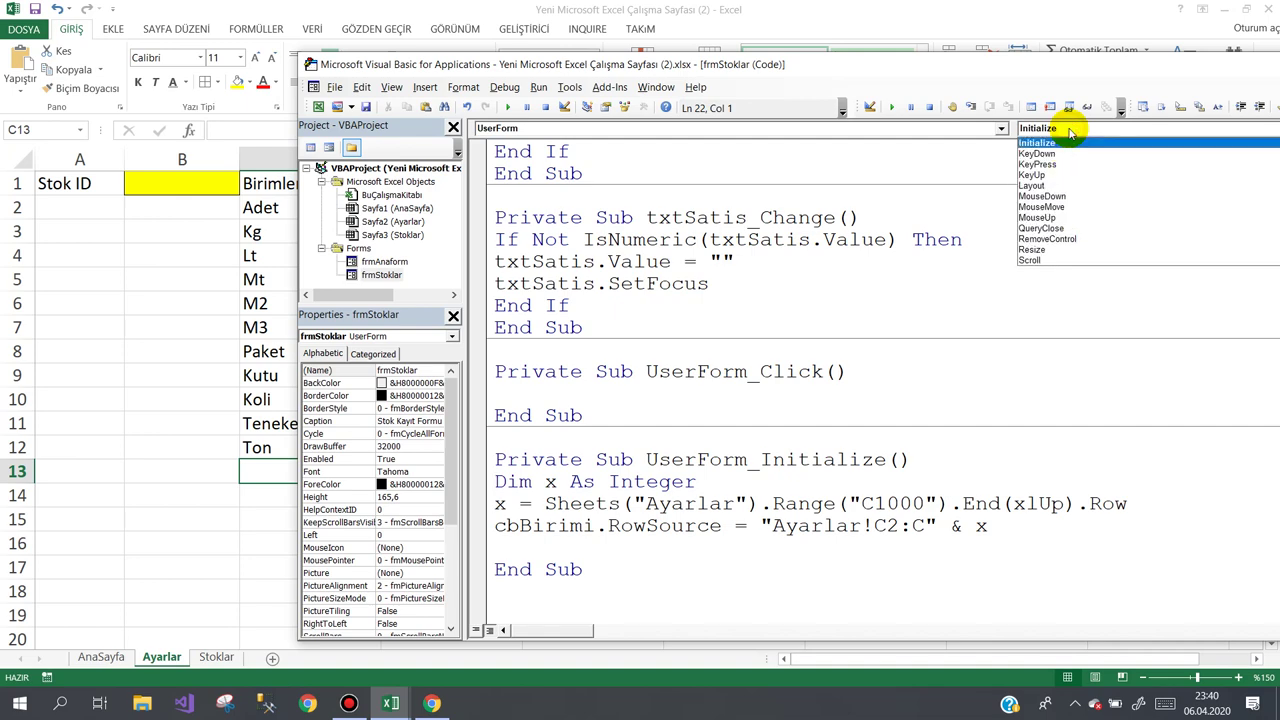
pyautogui.click(1037, 229)
pyautogui.write('if')
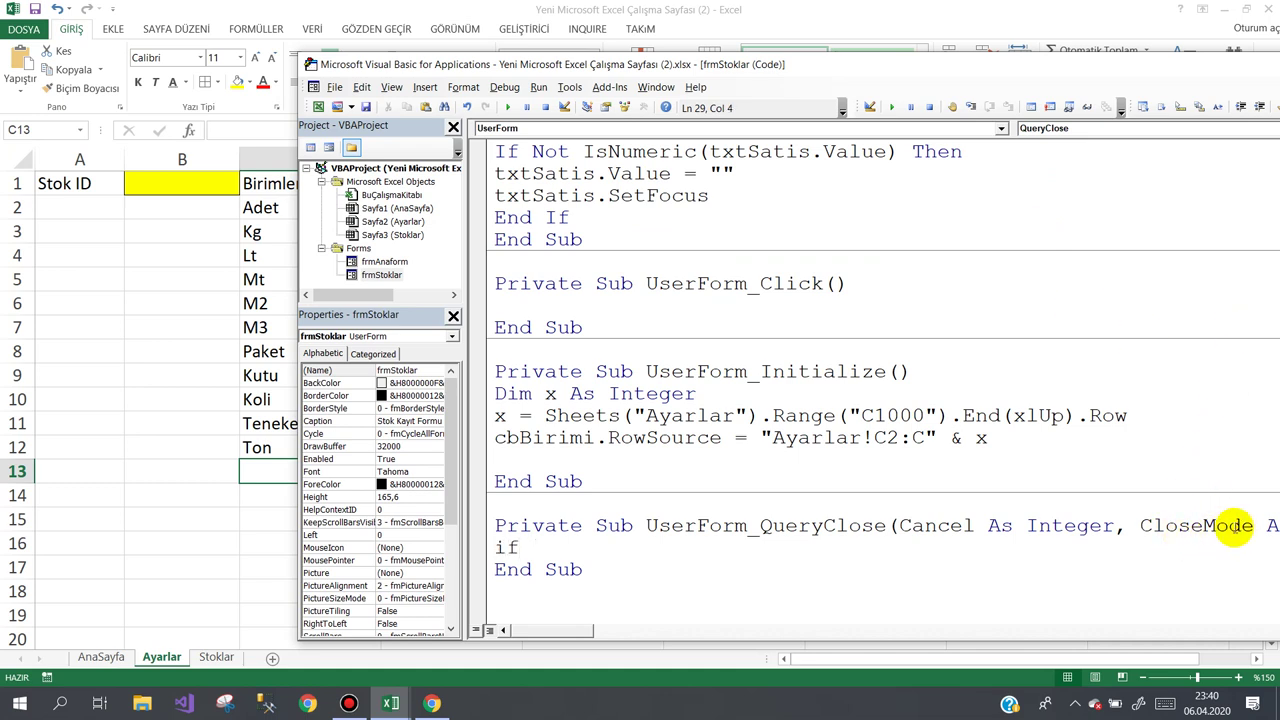
# Step: Write If CloseMode <> 1 Then Cancel = 1 in the QueryClose handler
pyautogui.moveTo(1250, 525); pyautogui.dragTo(1122, 523)
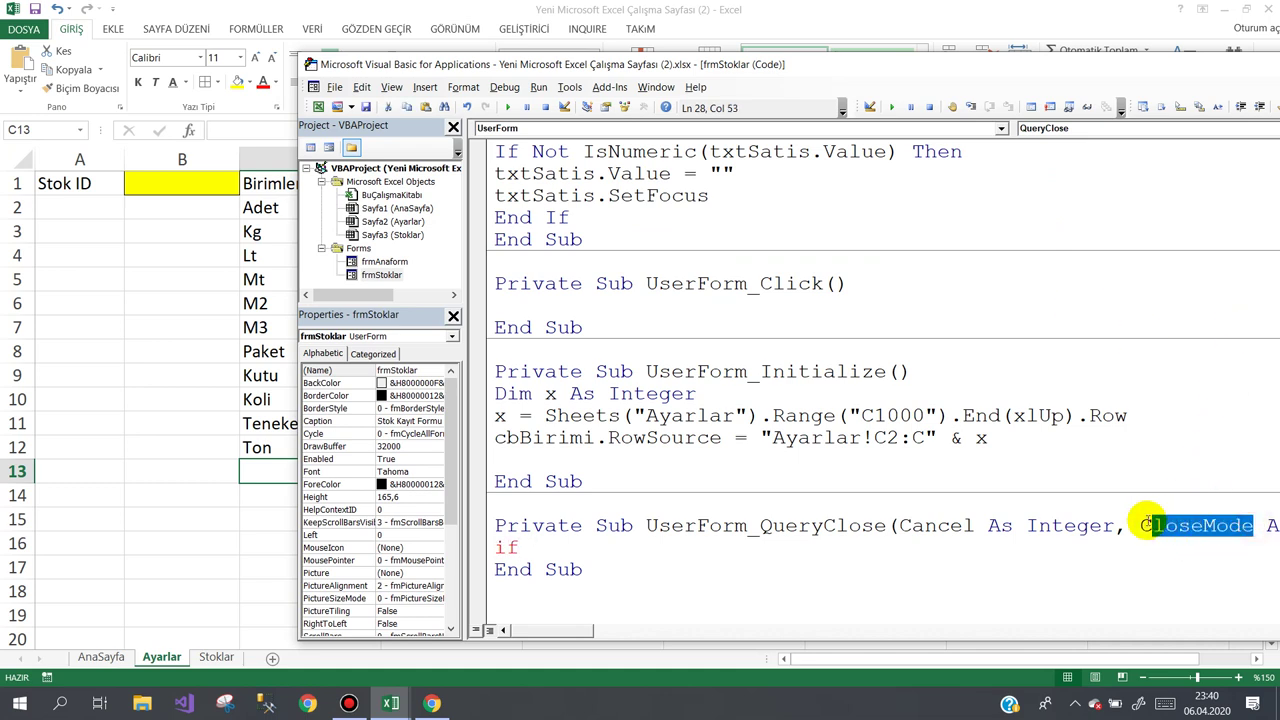
pyautogui.click(563, 552)
pyautogui.write('CloseMode')
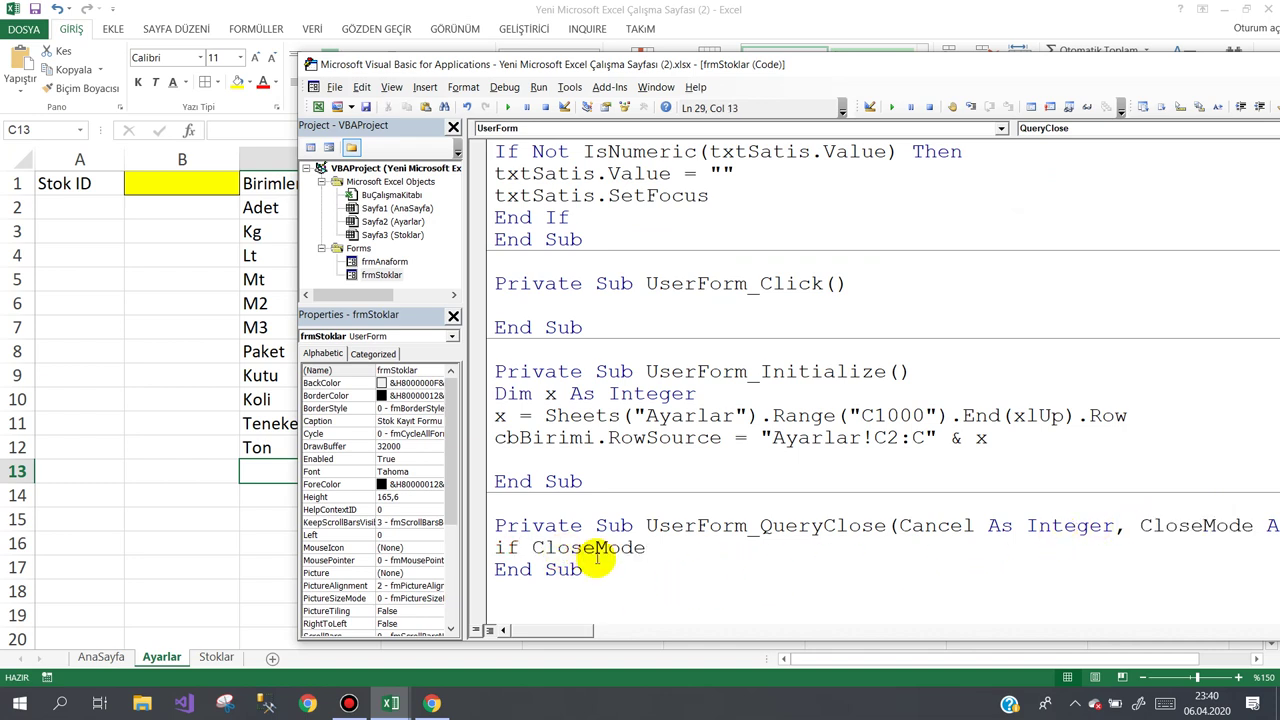
pyautogui.write('<>1 t')
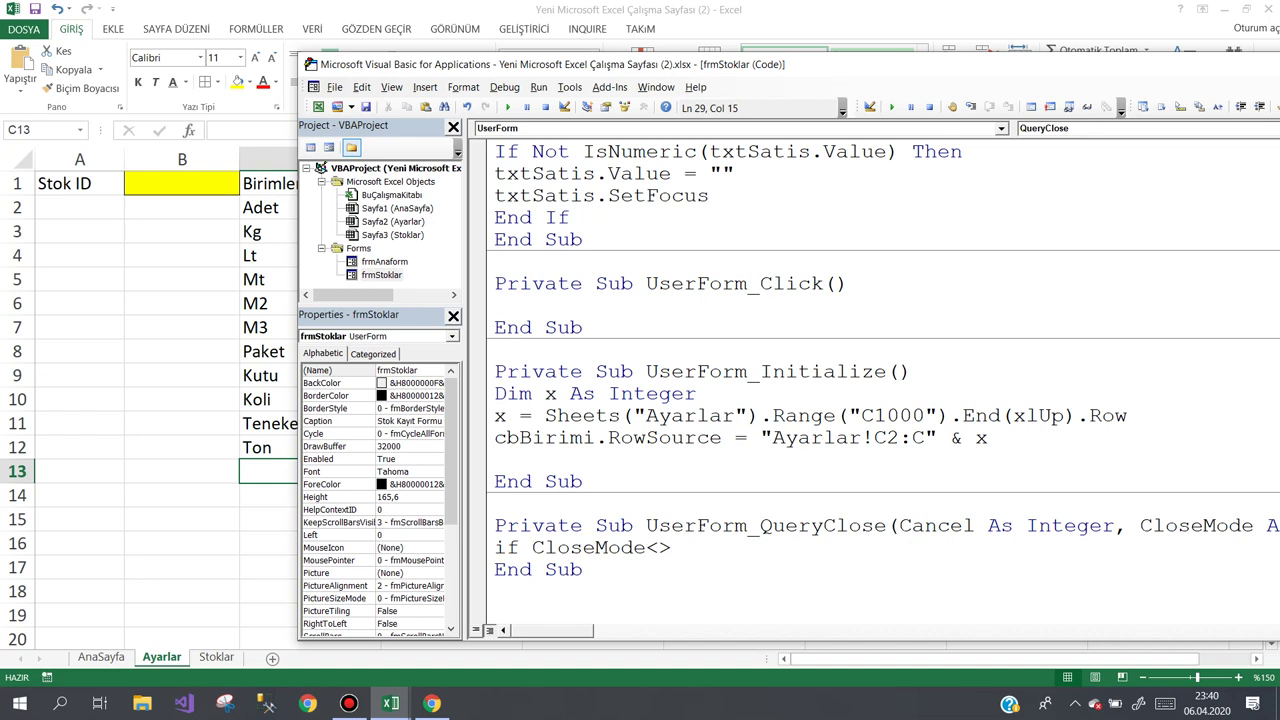
pyautogui.write('hen ')
pyautogui.write('can')
pyautogui.hotkey('ctrl', 'space')
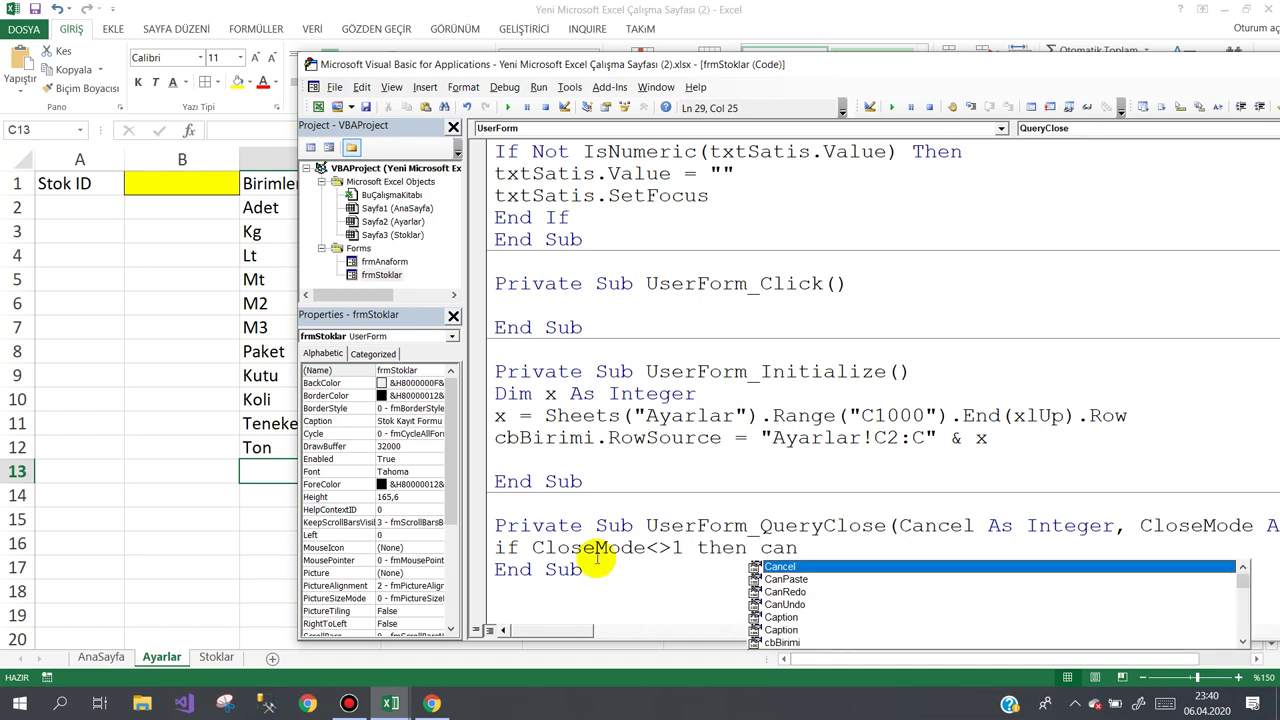
pyautogui.write('=1')
pyautogui.click(583, 569)
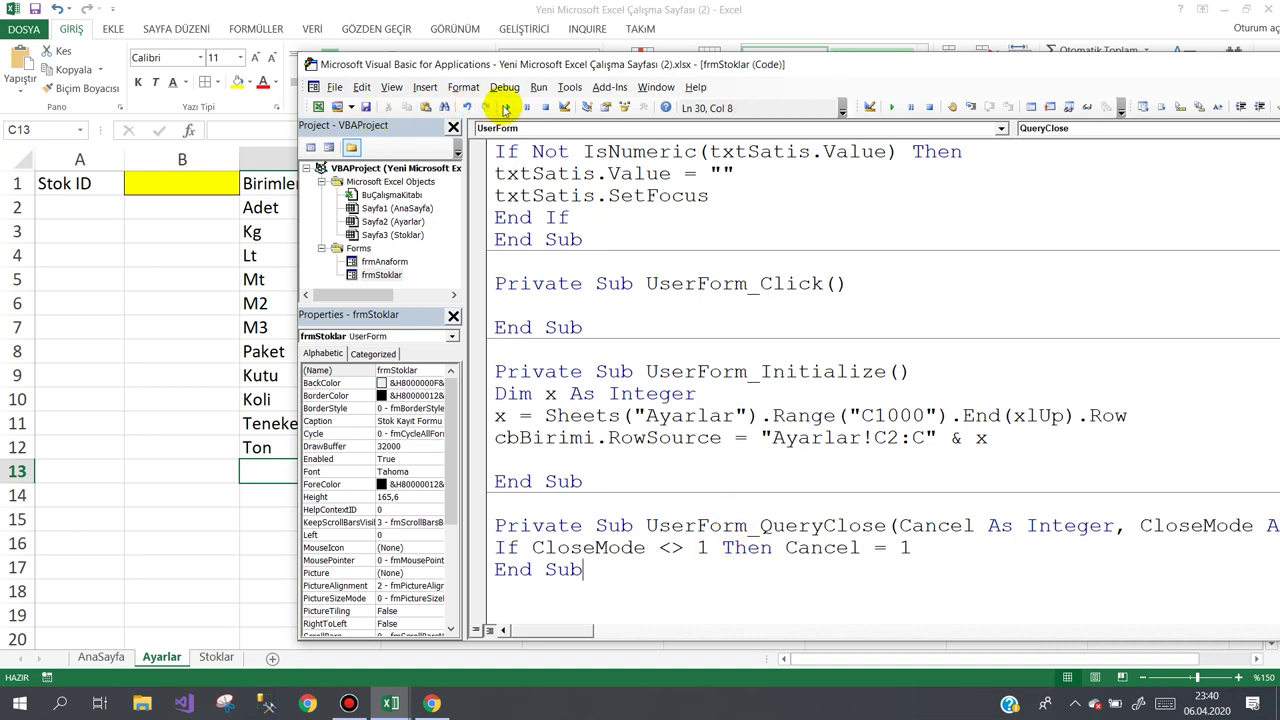
# Step: Add Unload Me to the İptal button's btnIptal_Click handler
pyautogui.click(378, 275)
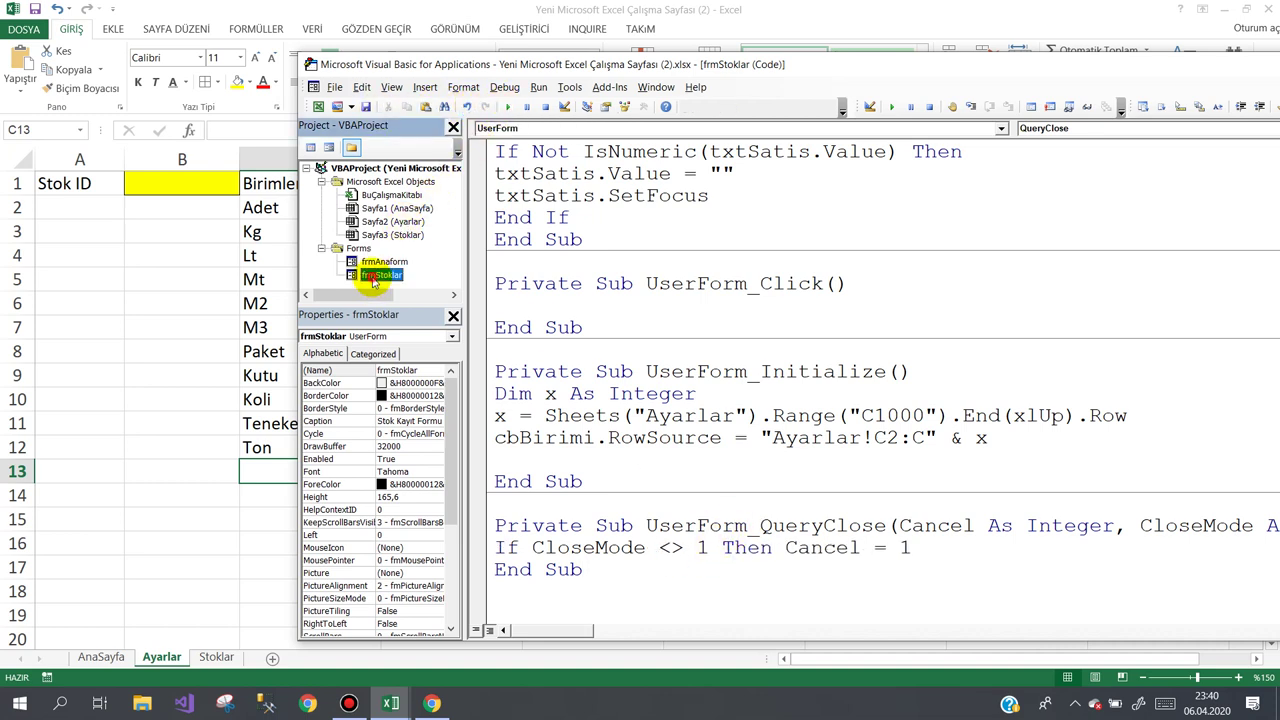
pyautogui.doubleClick(376, 276)
pyautogui.doubleClick(734, 282)
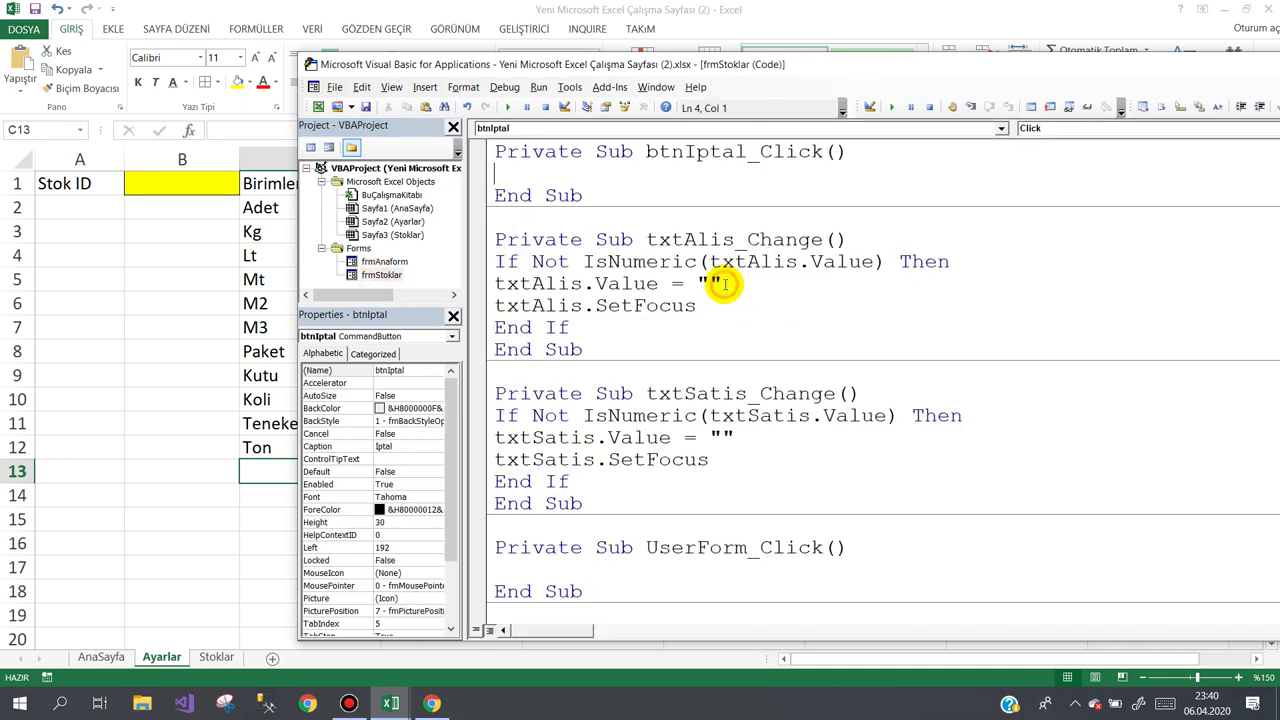
pyautogui.write('unl')
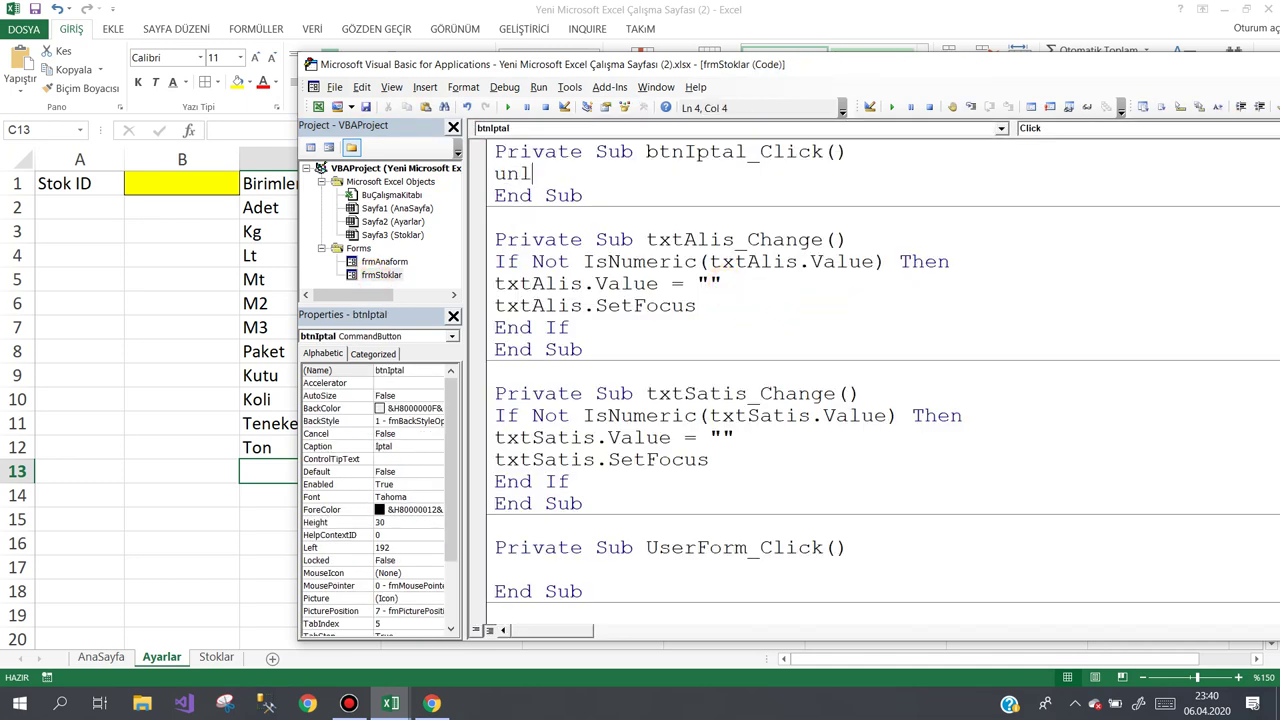
pyautogui.write('oad me')
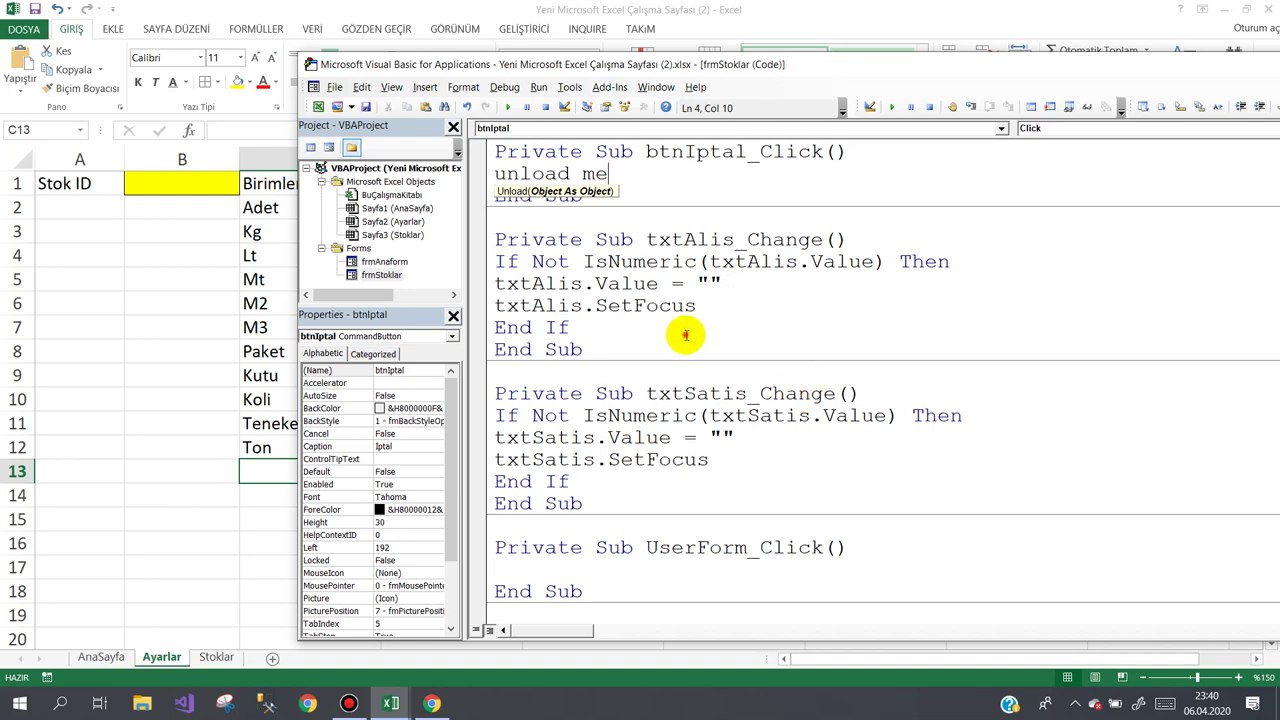
pyautogui.click(686, 335)
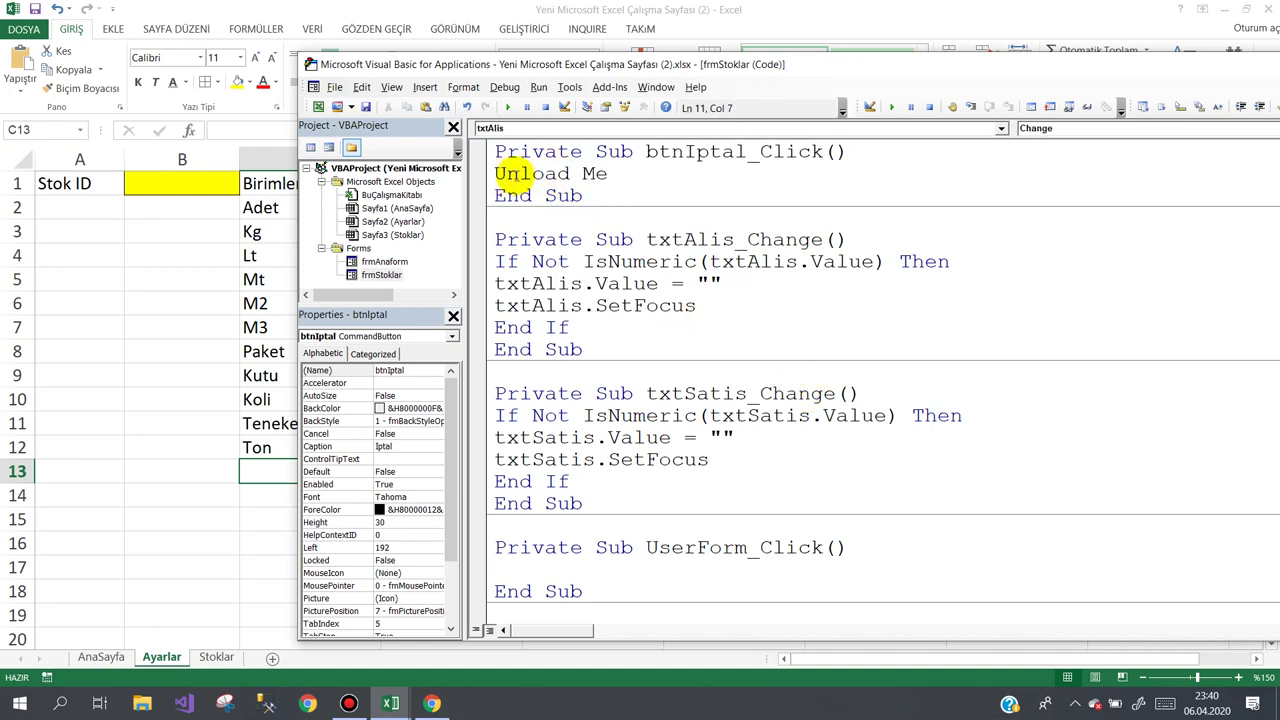
# Step: Run the form twice and confirm İptal closes it each time
pyautogui.click(508, 107)
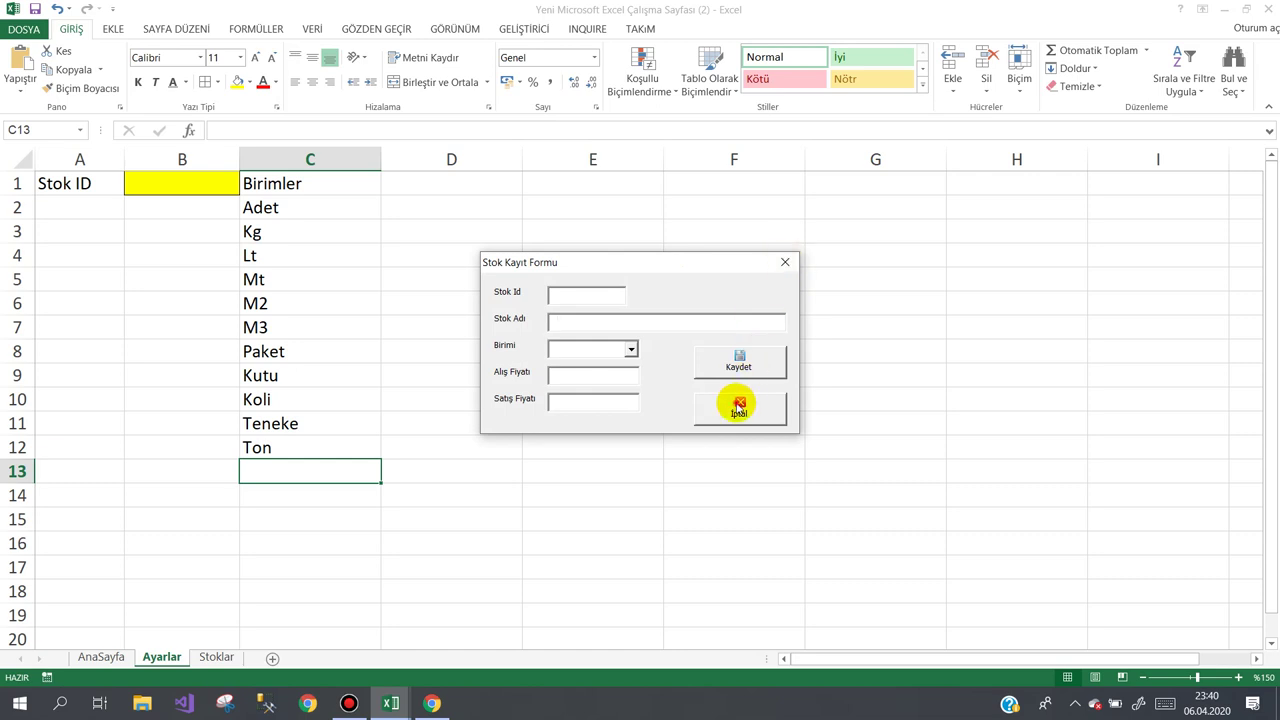
pyautogui.click(737, 407)
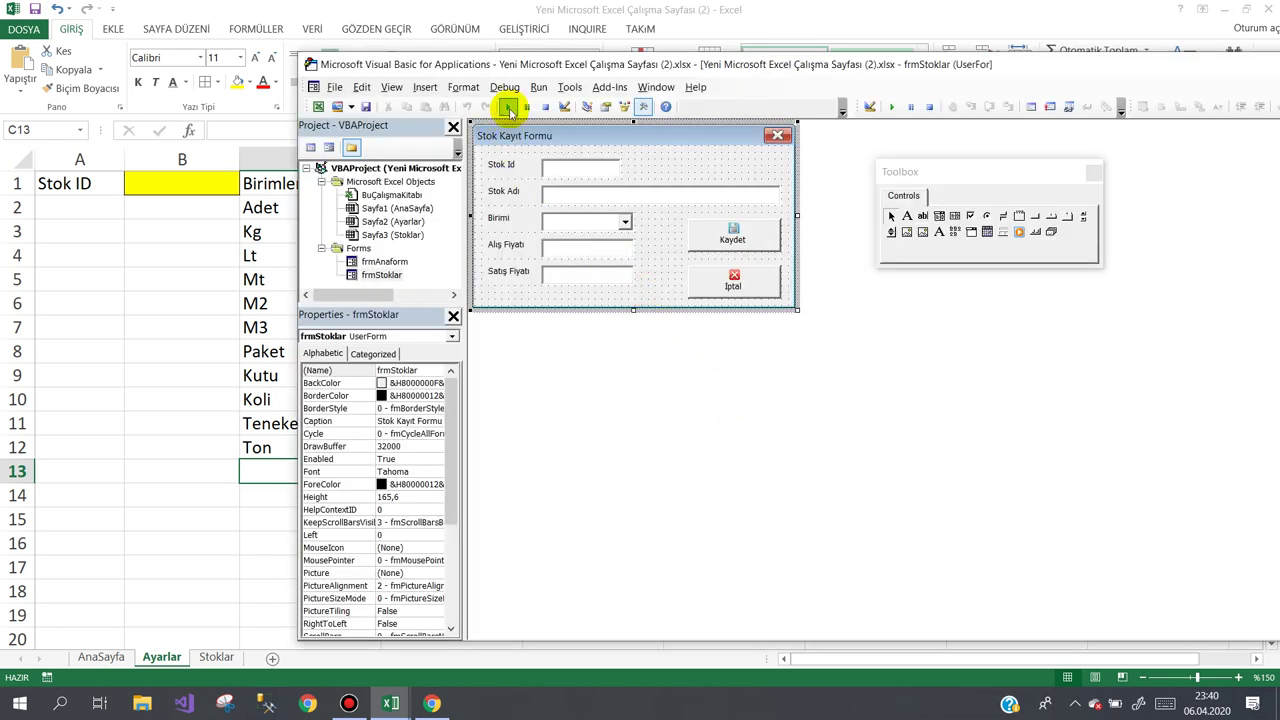
pyautogui.click(507, 106)
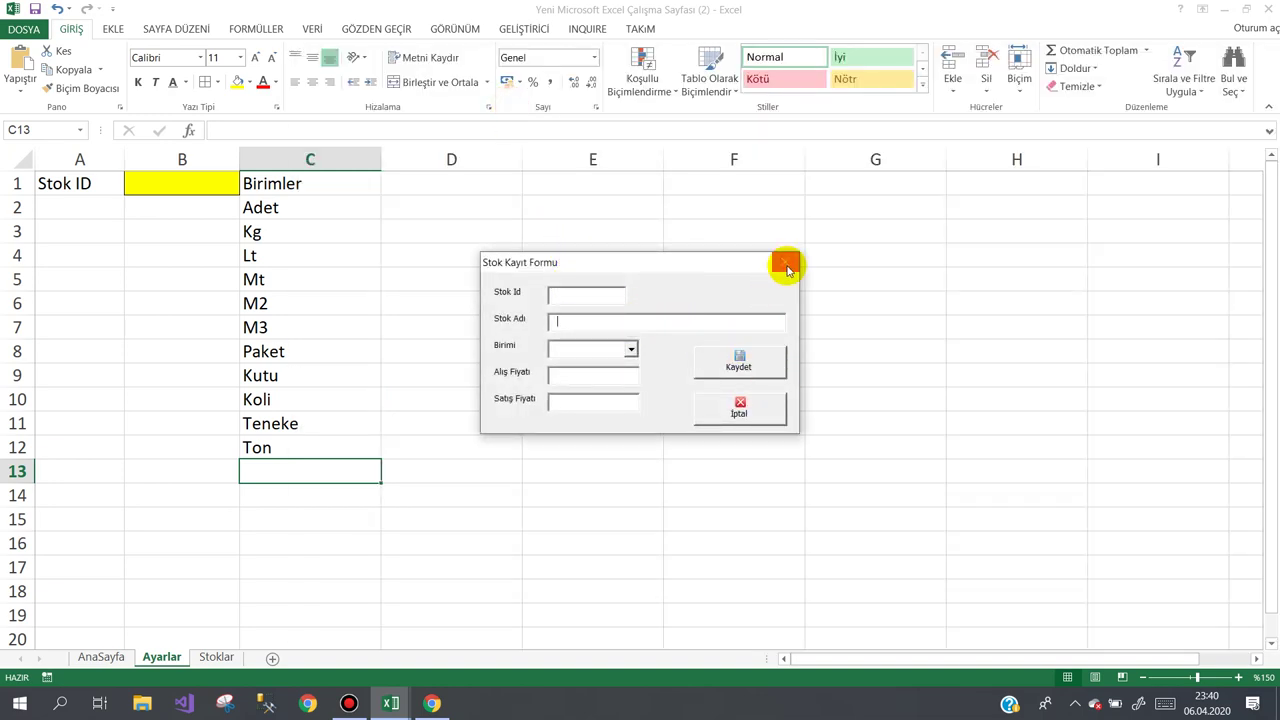
pyautogui.click(740, 408)
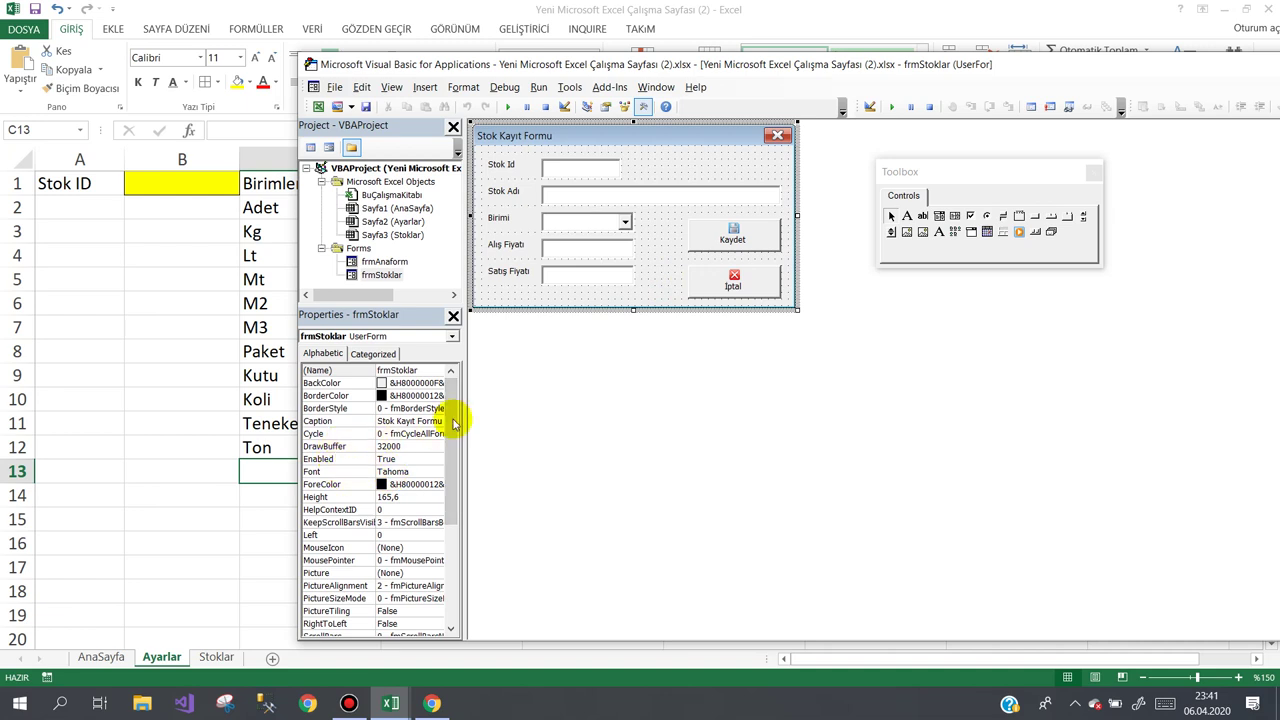
# Step: Set İptal's Cancel property to True and verify Esc closes the running form
pyautogui.click(736, 282)
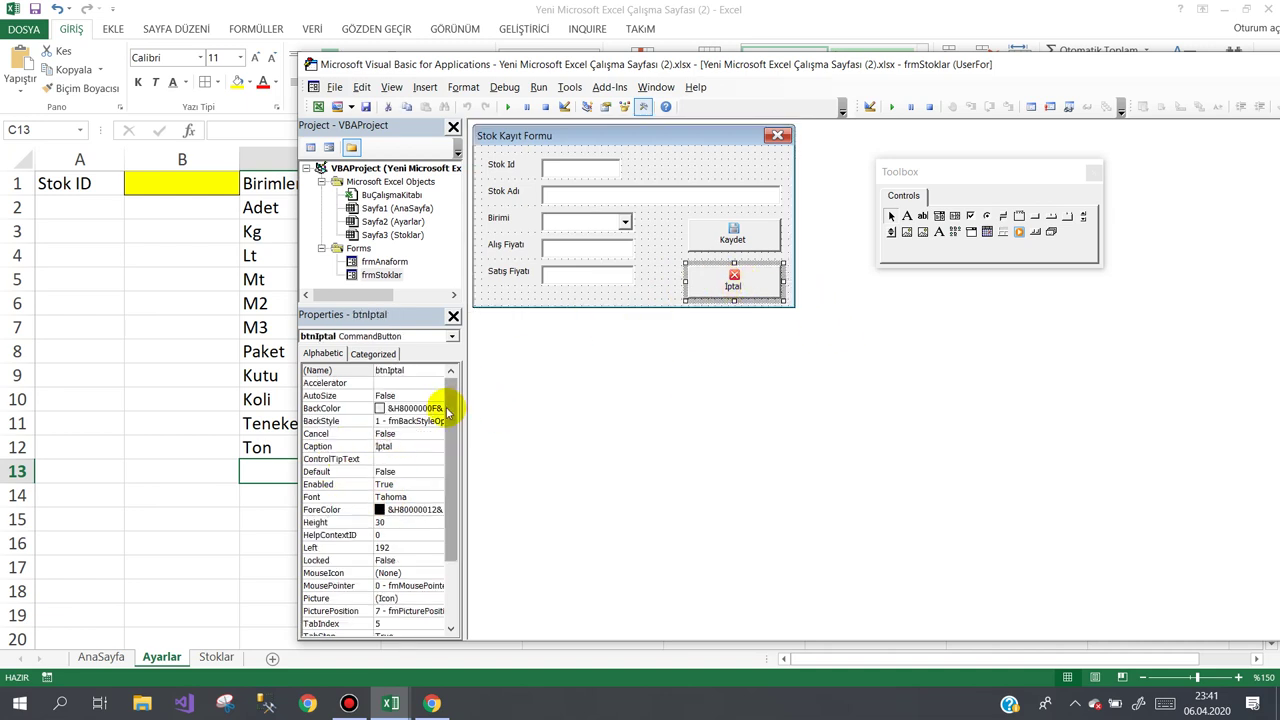
pyautogui.doubleClick(383, 433)
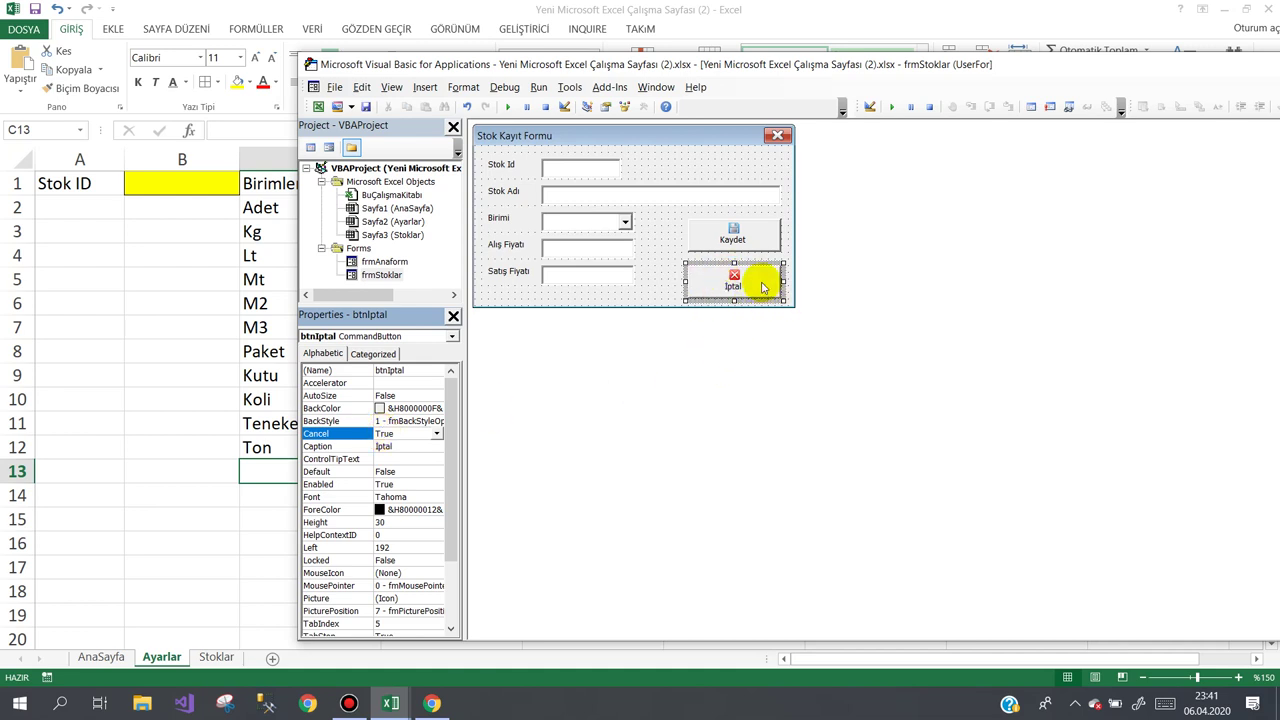
pyautogui.click(665, 287)
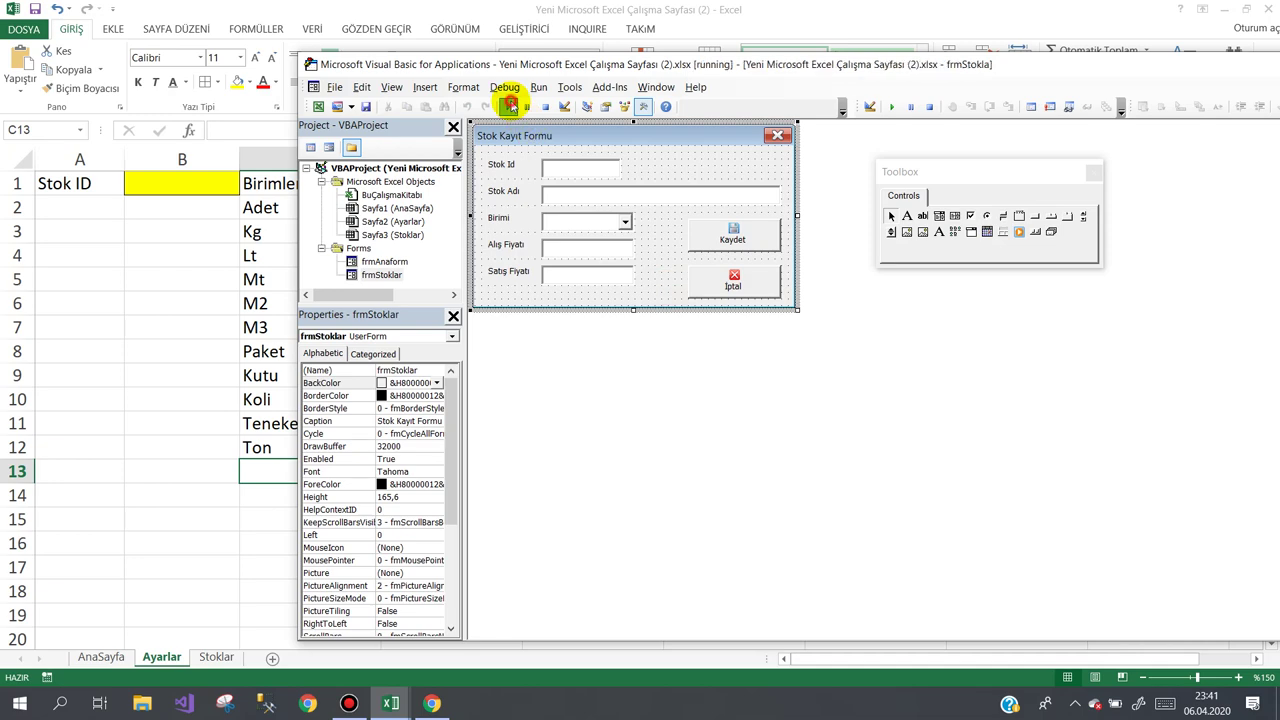
pyautogui.click(508, 106)
pyautogui.press('Escape')
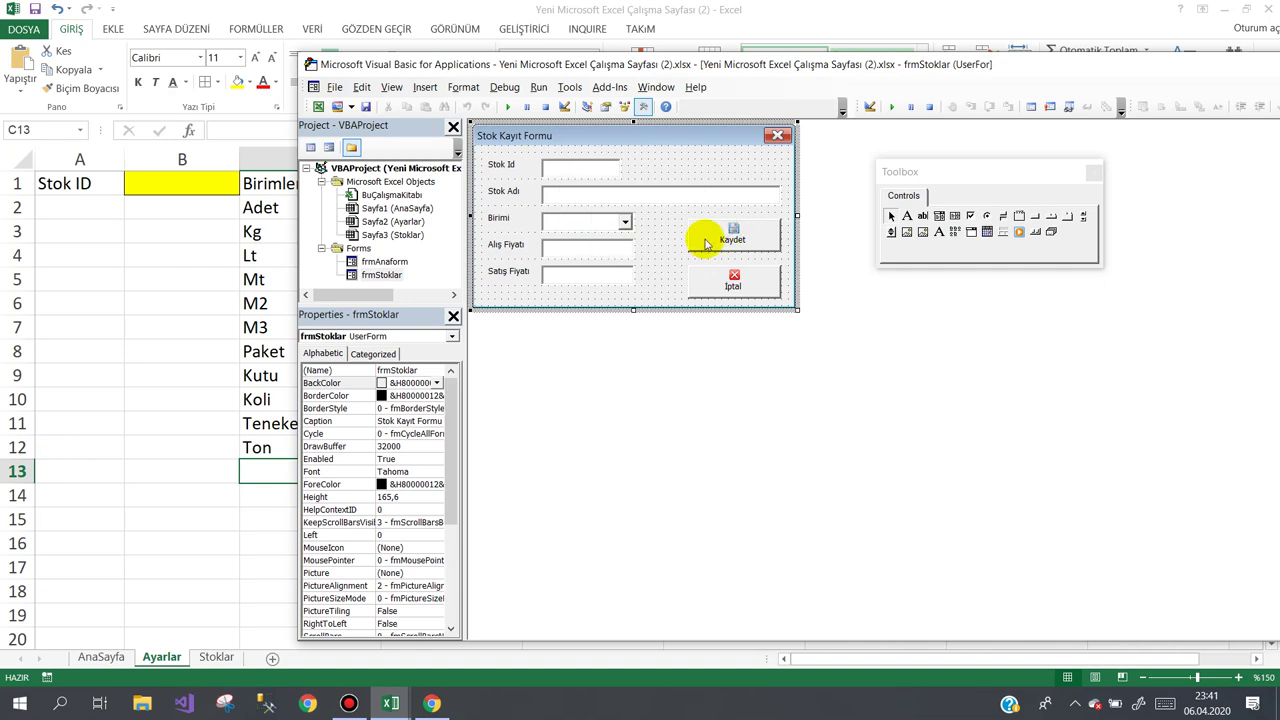
# Step: Open btnKaydet_Click and start an If condition testing txtStokAdi.Value = ""
pyautogui.doubleClick(737, 234)
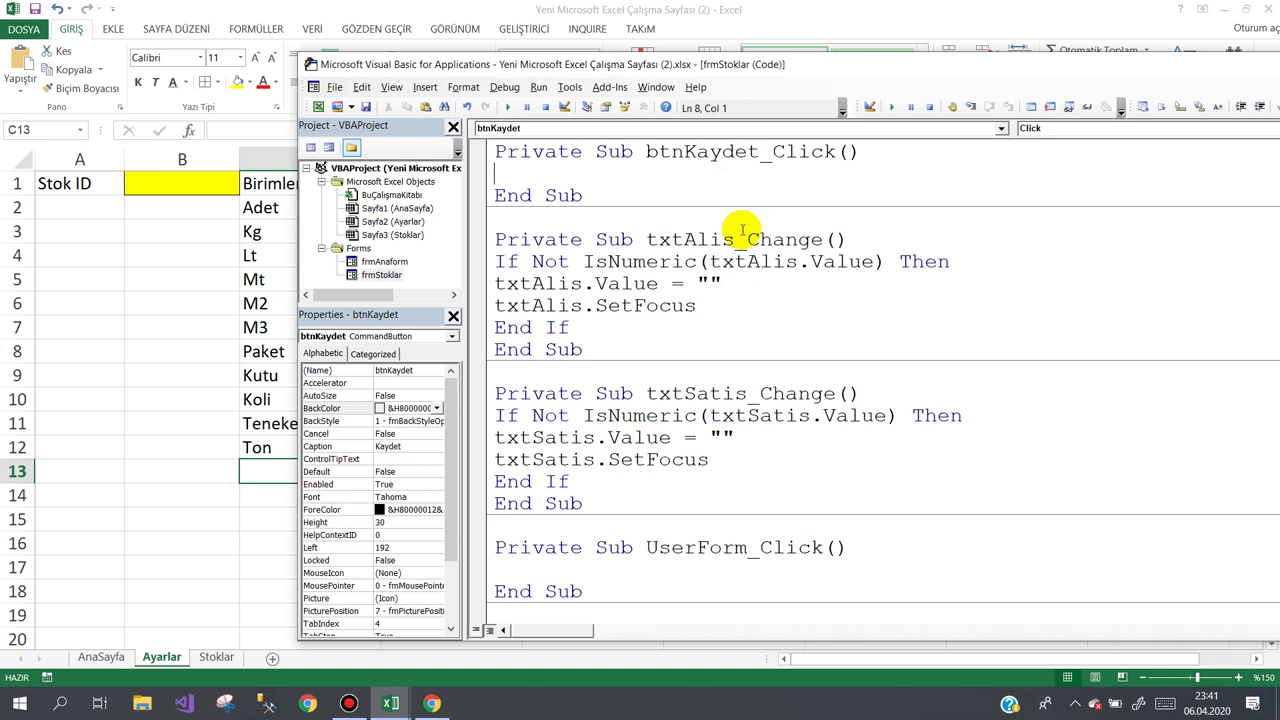
pyautogui.write('if ')
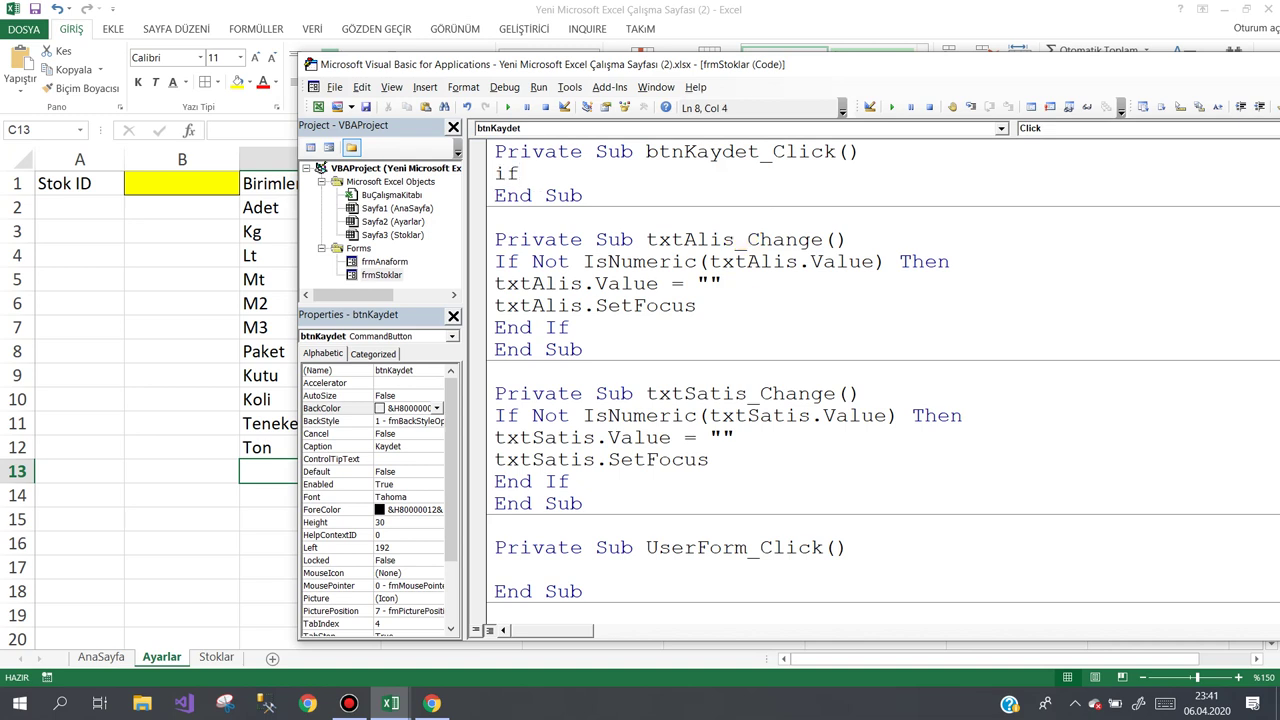
pyautogui.write('txt')
pyautogui.write('s')
pyautogui.hotkey('ctrl', 'space')
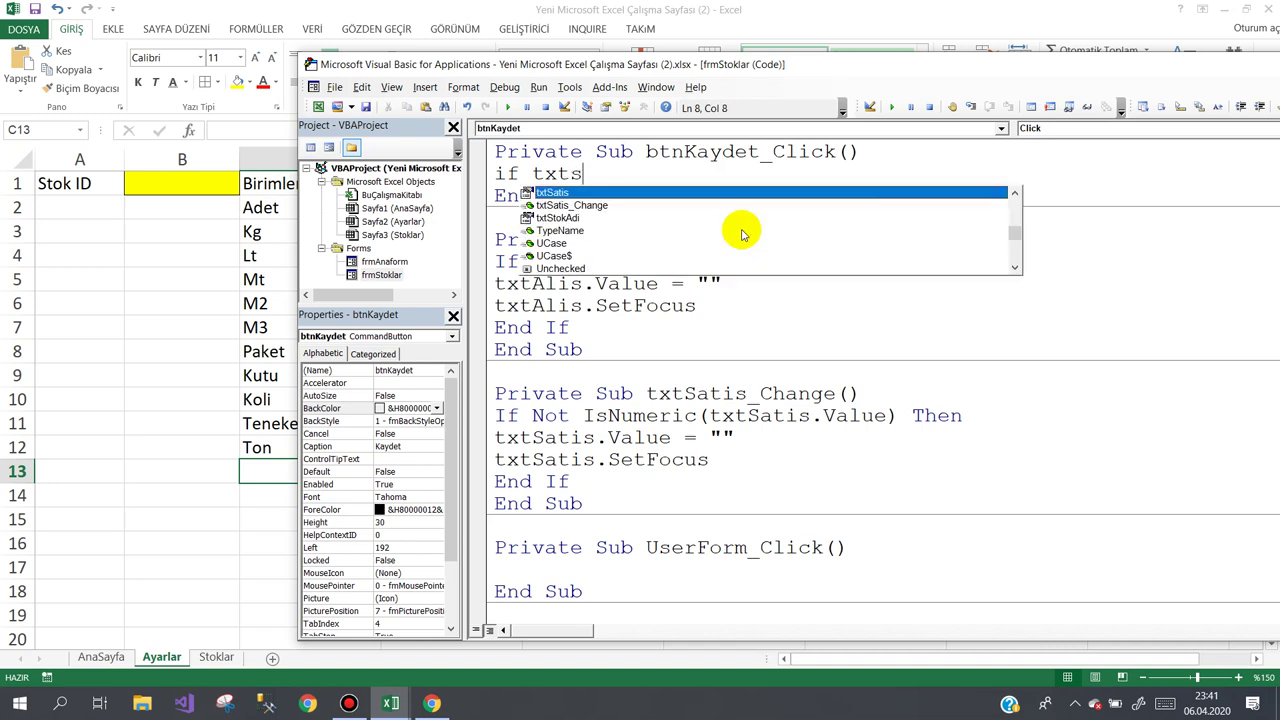
pyautogui.press('Down')
pyautogui.press('Down')
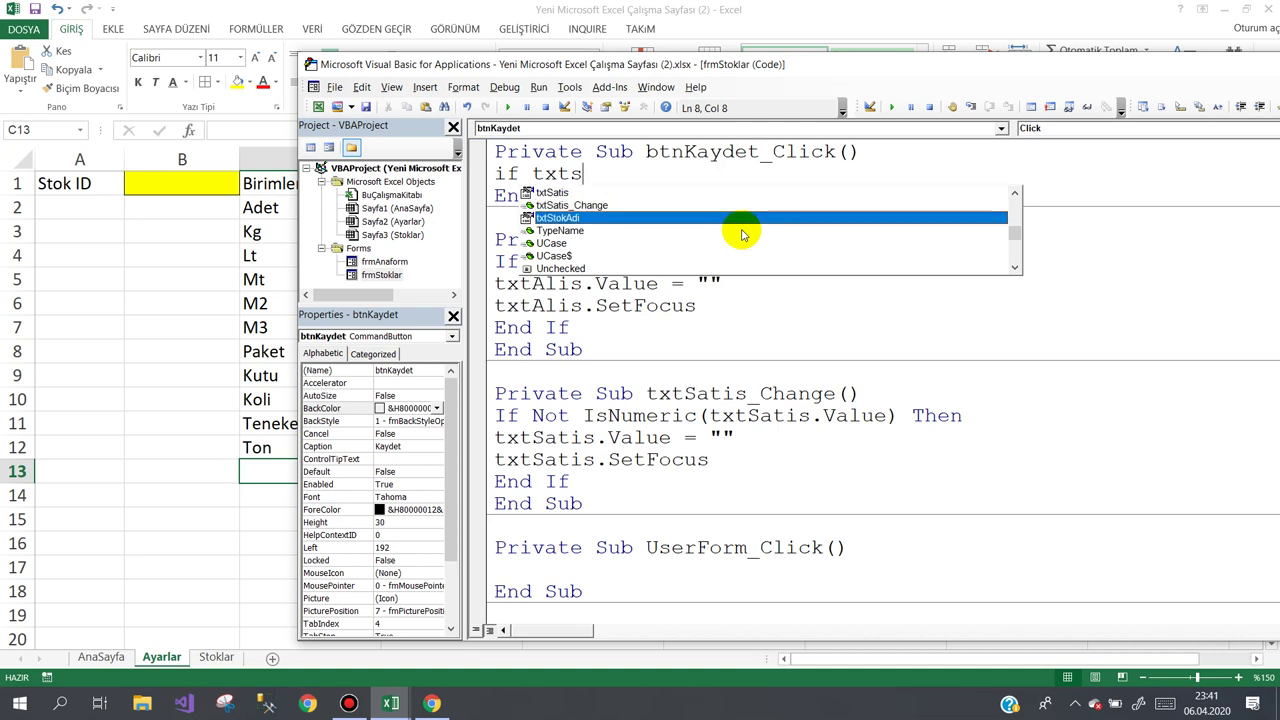
pyautogui.write('.v=')
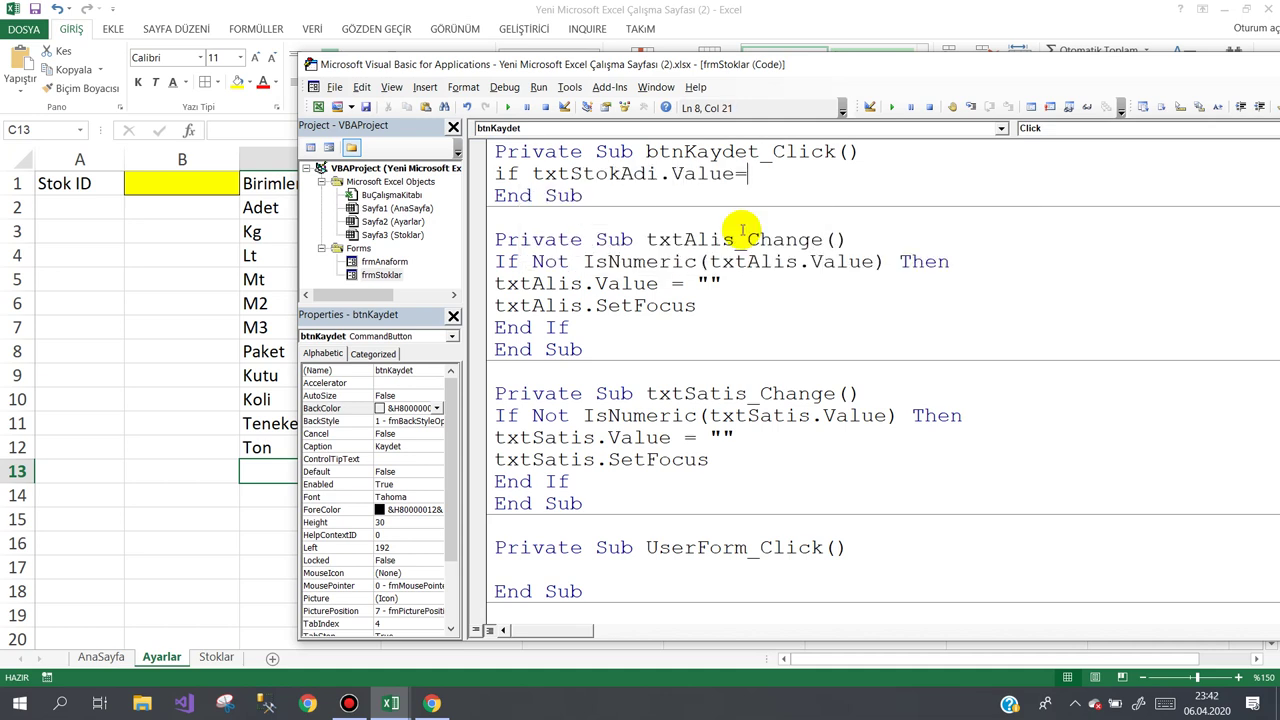
pyautogui.write('"" or txtb')
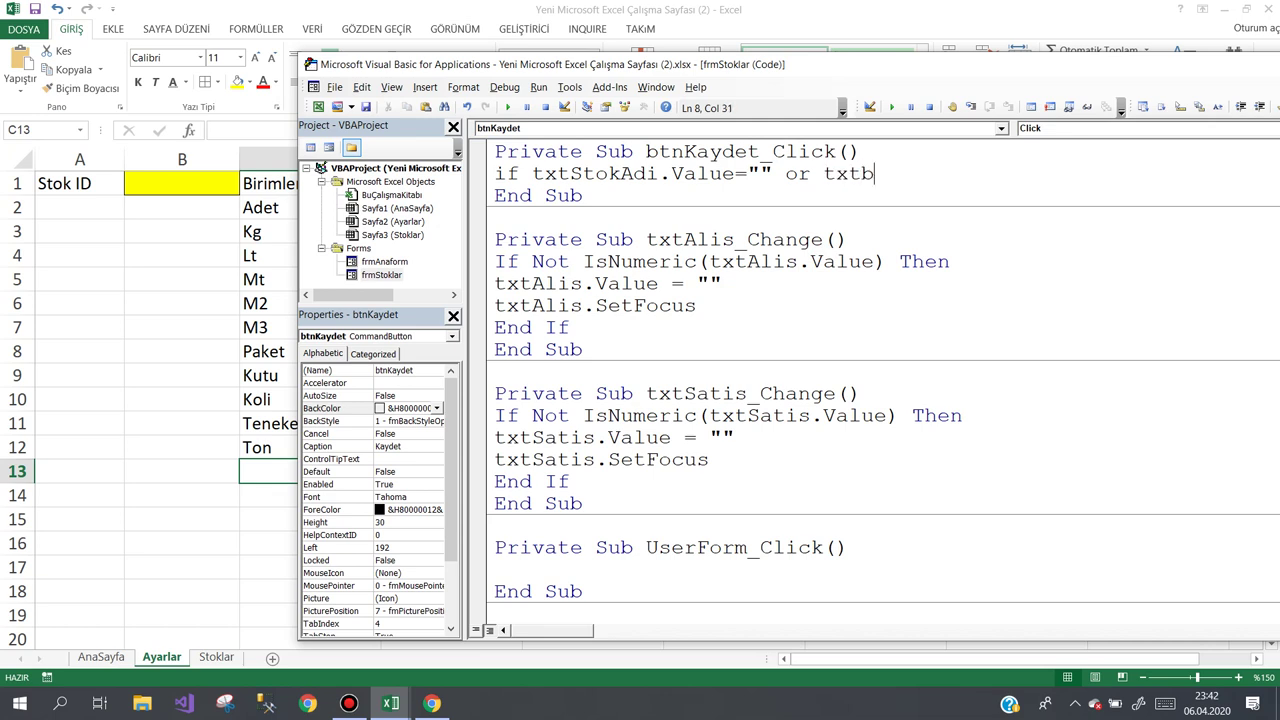
# Step: Add the cbBirimi.ListIndex = -1 test to the condition and insert 'or' before Then
pyautogui.hotkey('ctrl', 'space')
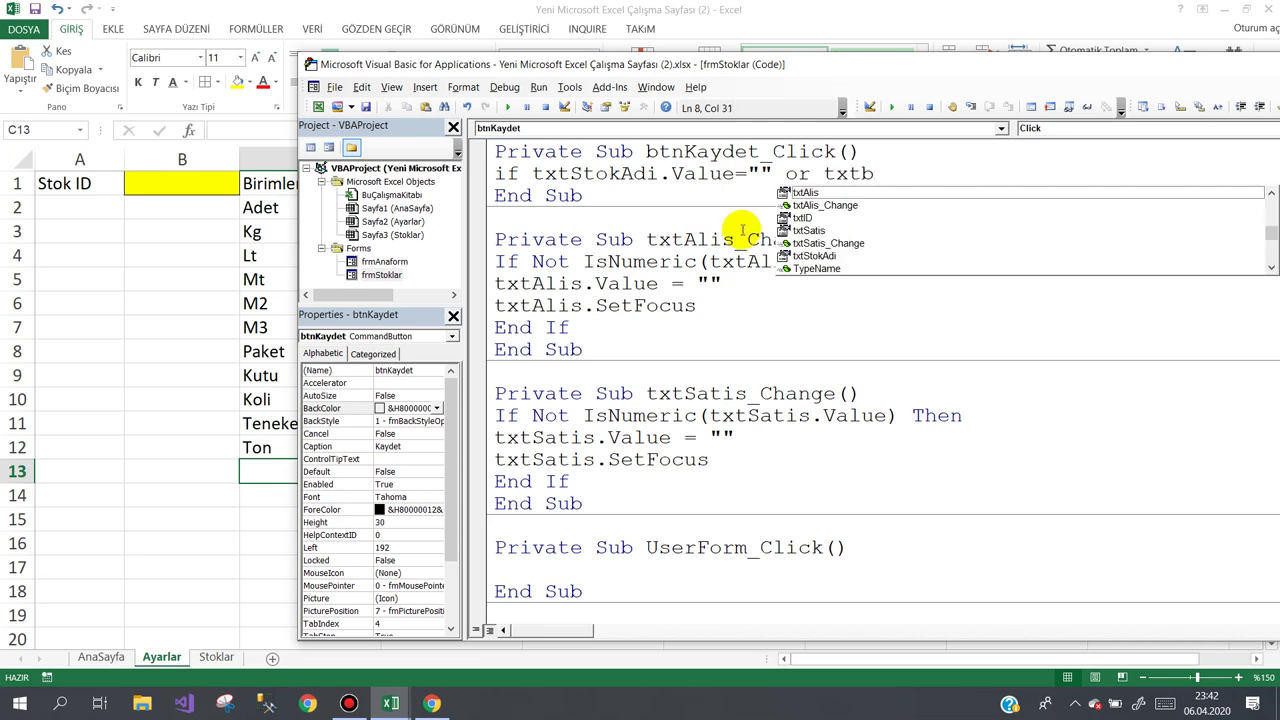
pyautogui.press('BackSpace')
pyautogui.press('BackSpace')
pyautogui.press('BackSpace')
pyautogui.press('BackSpace')
pyautogui.write('cb')
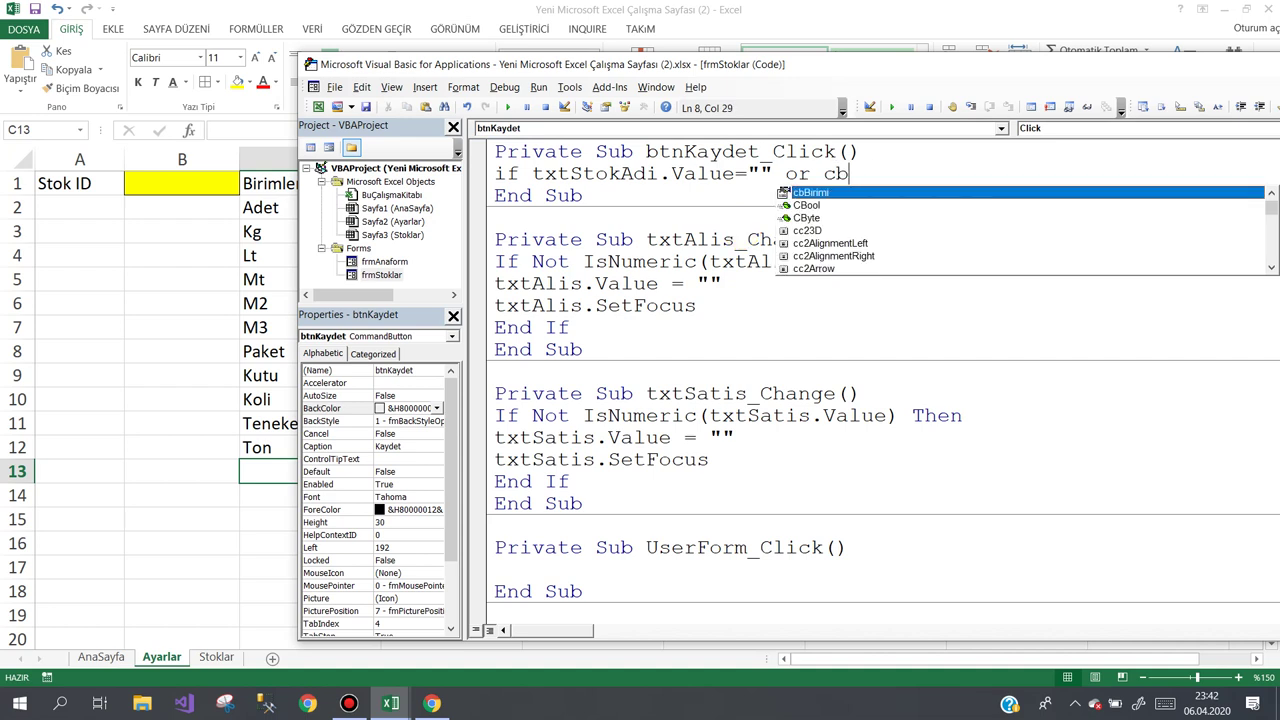
pyautogui.write('.')
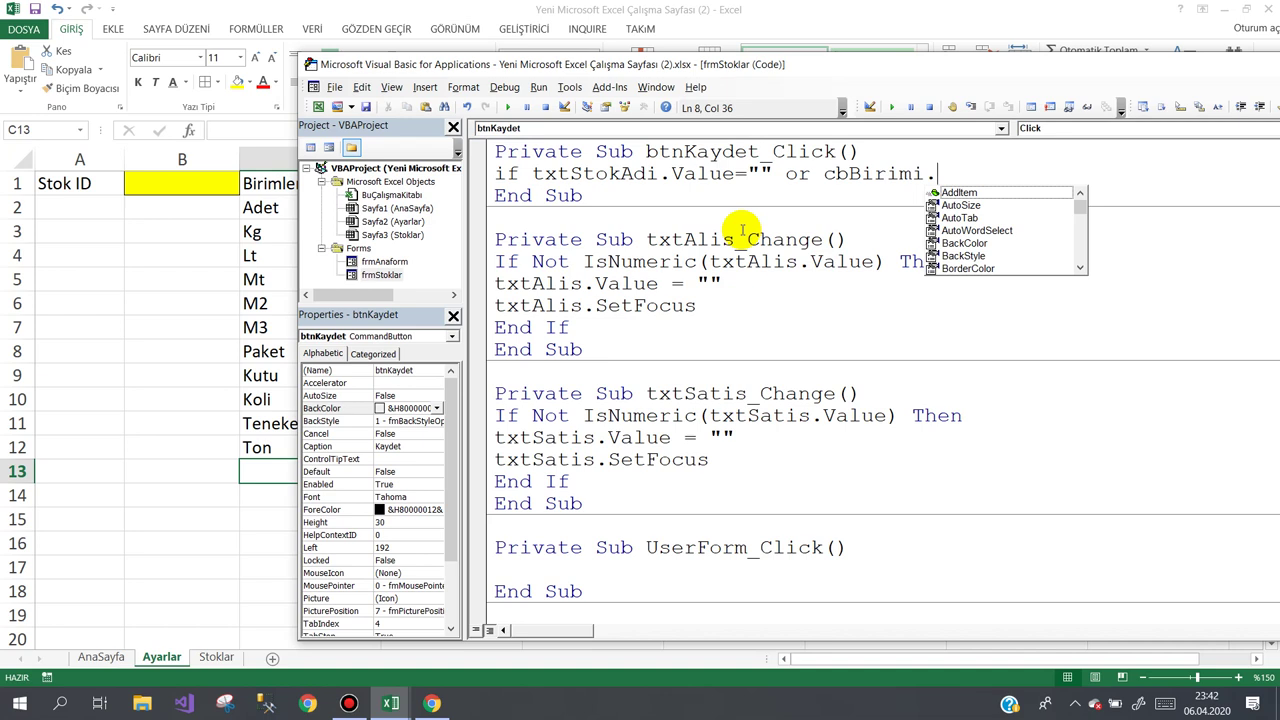
pyautogui.write('li')
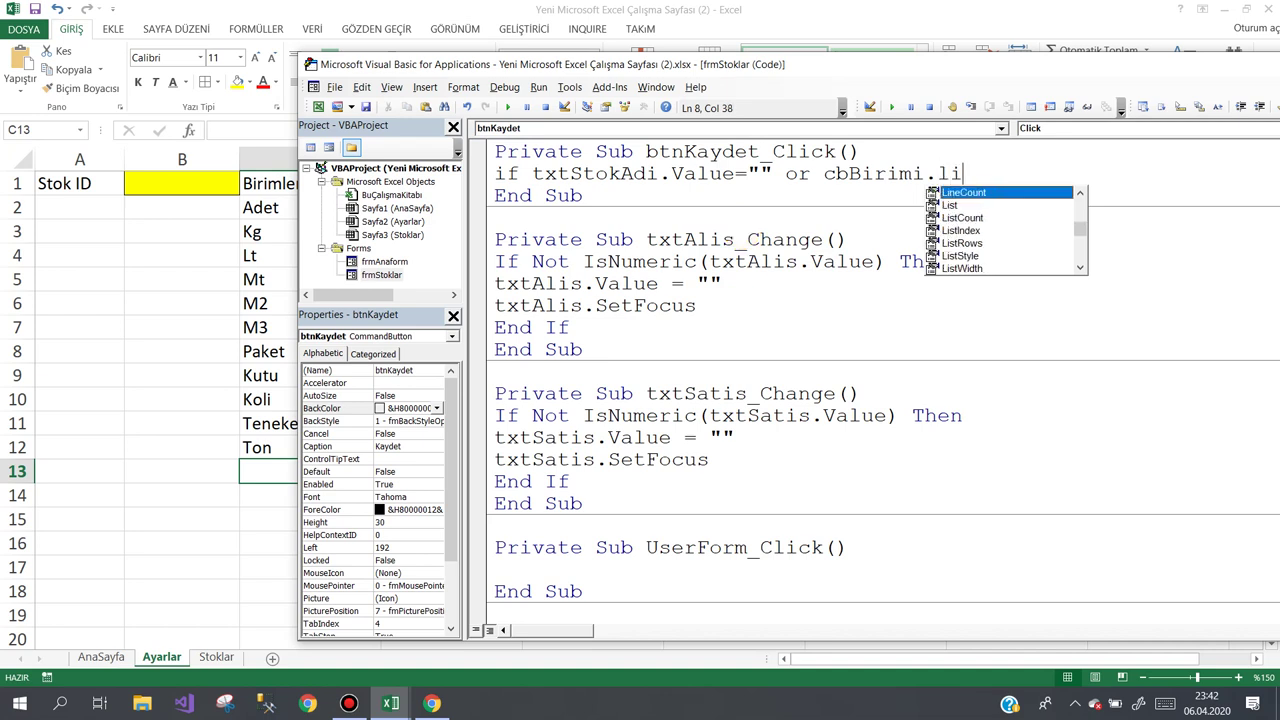
pyautogui.press('Down')
pyautogui.press('Down')
pyautogui.press('Down')
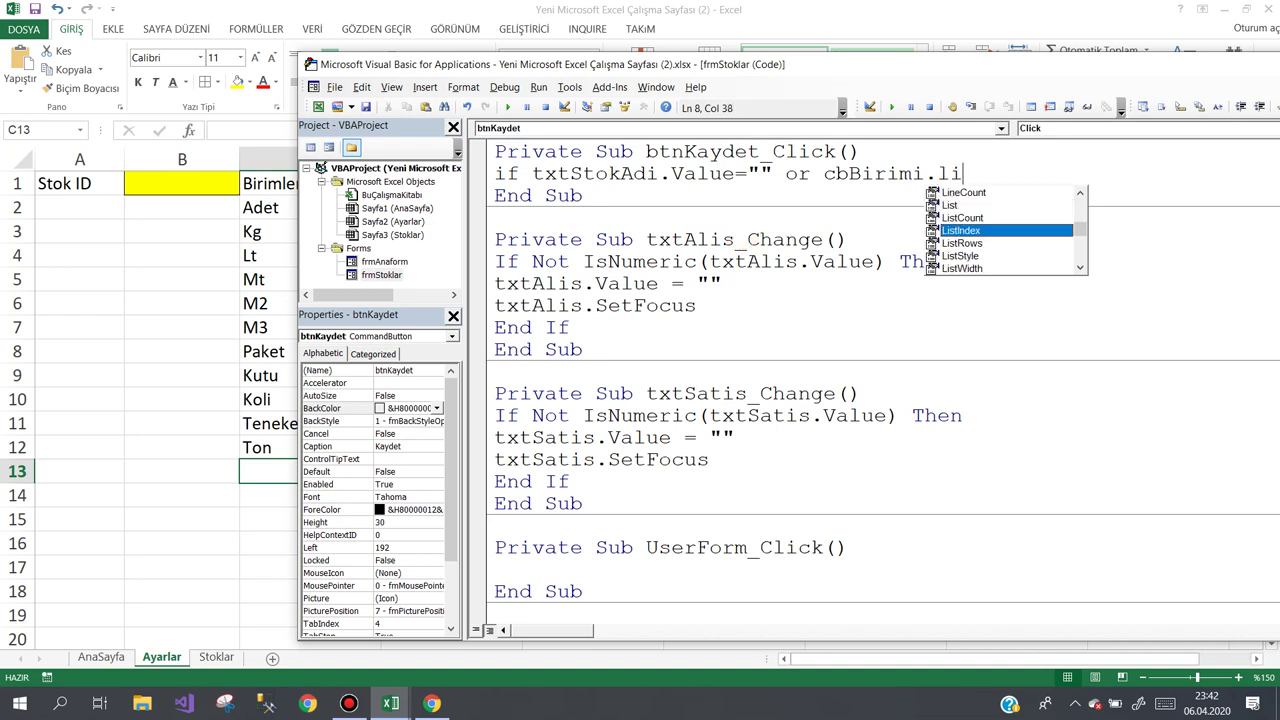
pyautogui.press('Tab')
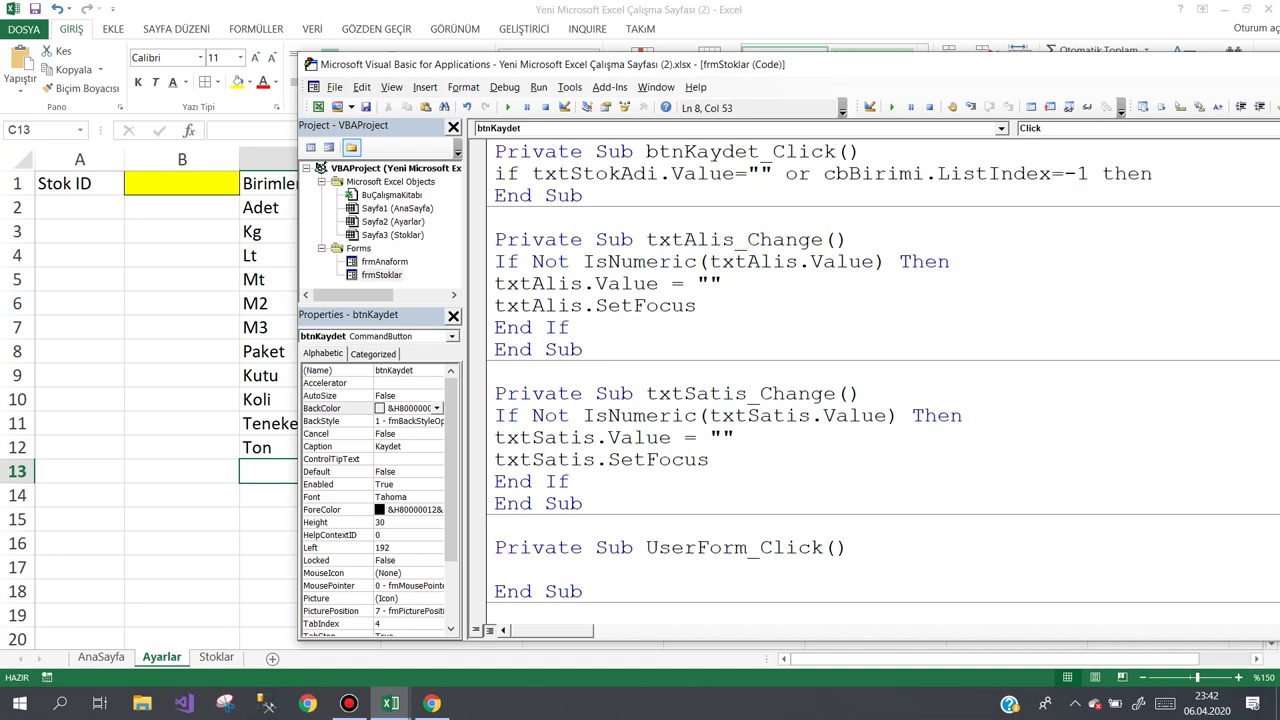
pyautogui.click(723, 195)
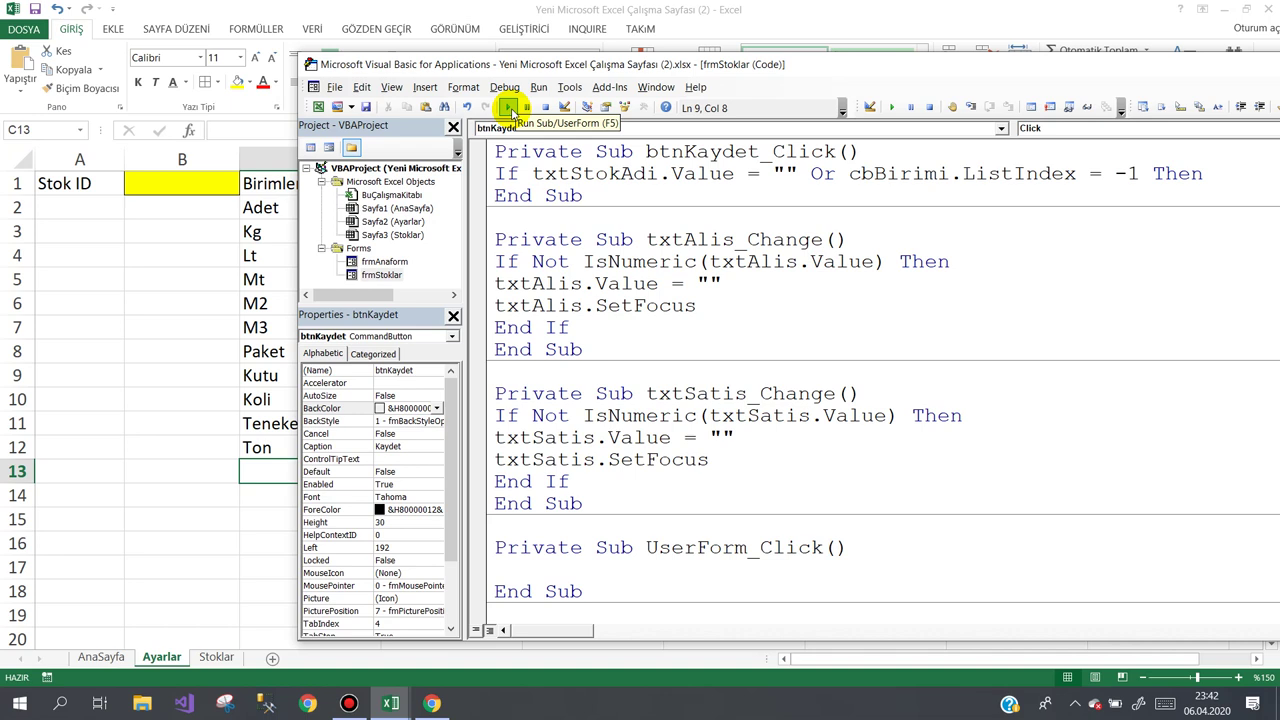
pyautogui.click(1152, 173)
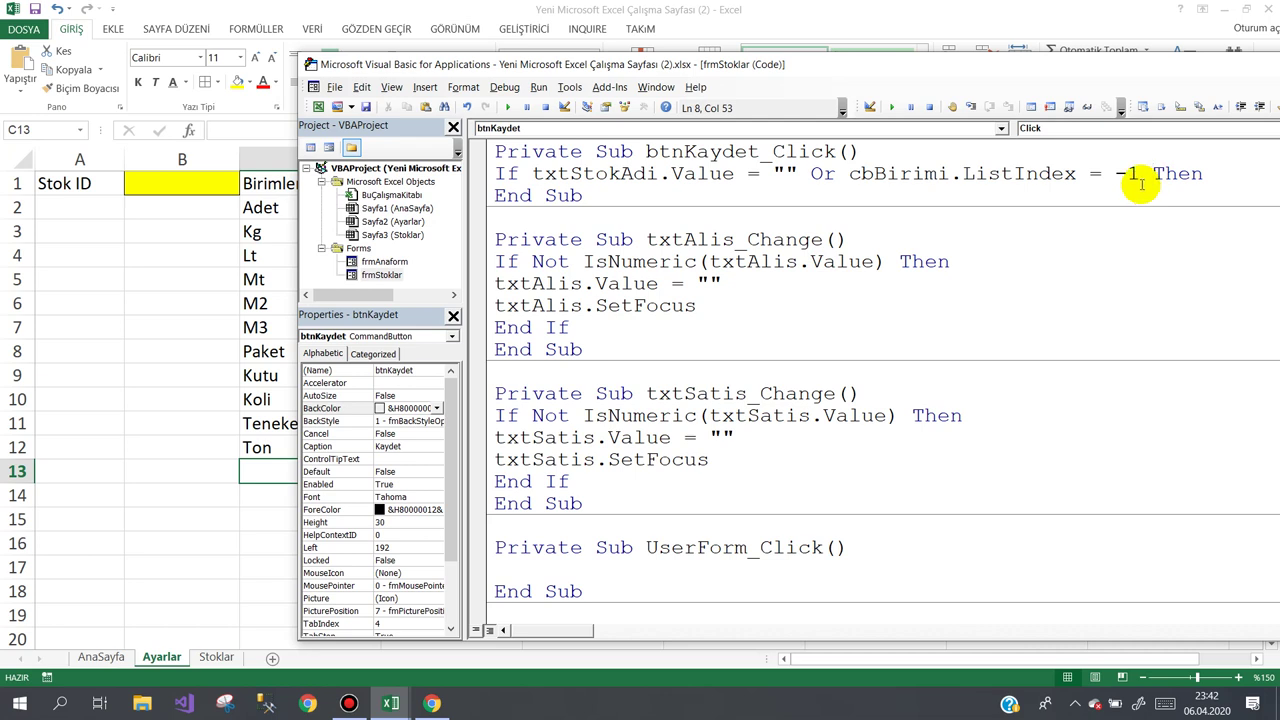
pyautogui.click(1146, 172)
pyautogui.write('or')
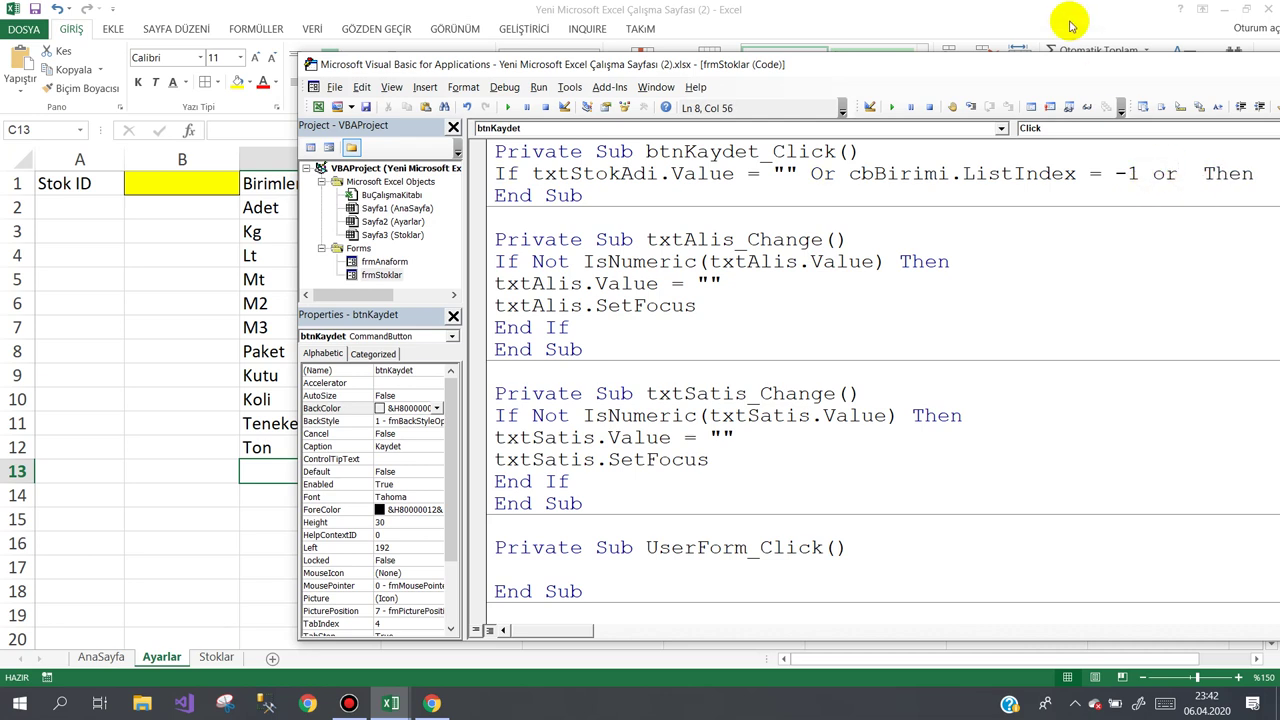
# Step: Append a txtAlis.Value = "" check to the Kaydet condition
pyautogui.moveTo(1006, 63); pyautogui.dragTo(746, 40)
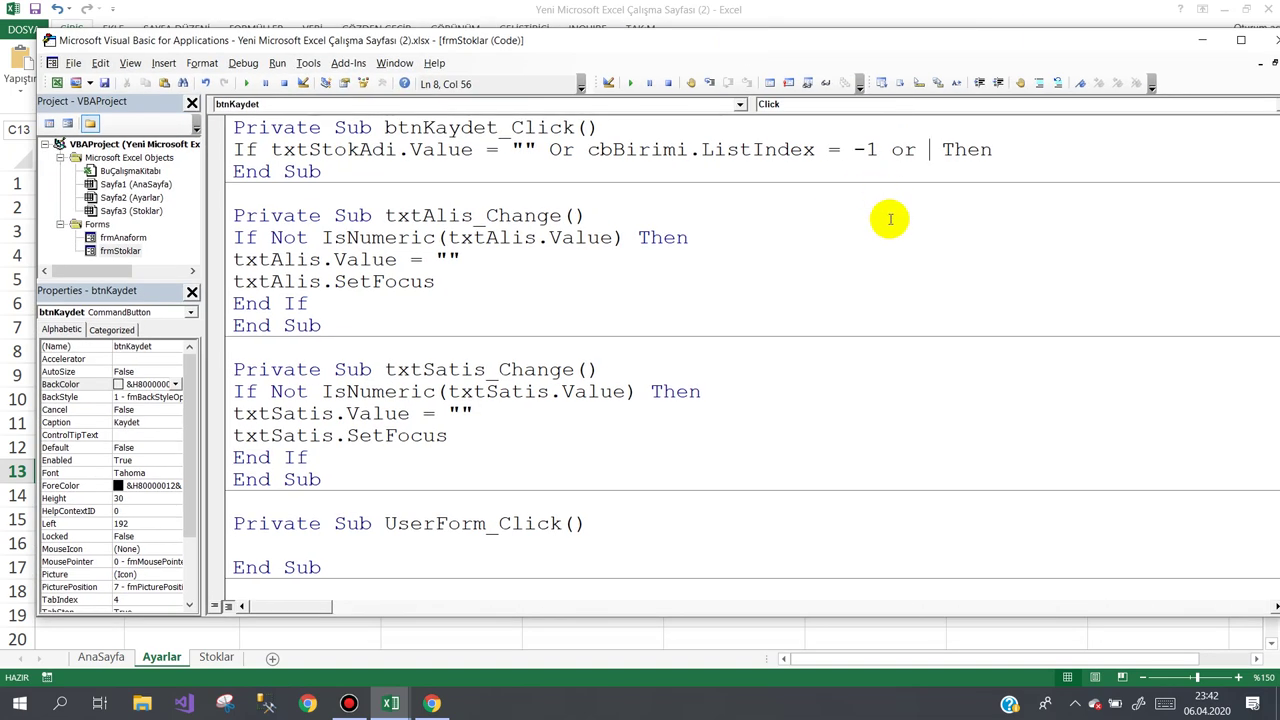
pyautogui.write('txtal')
pyautogui.hotkey('ctrl', 'space')
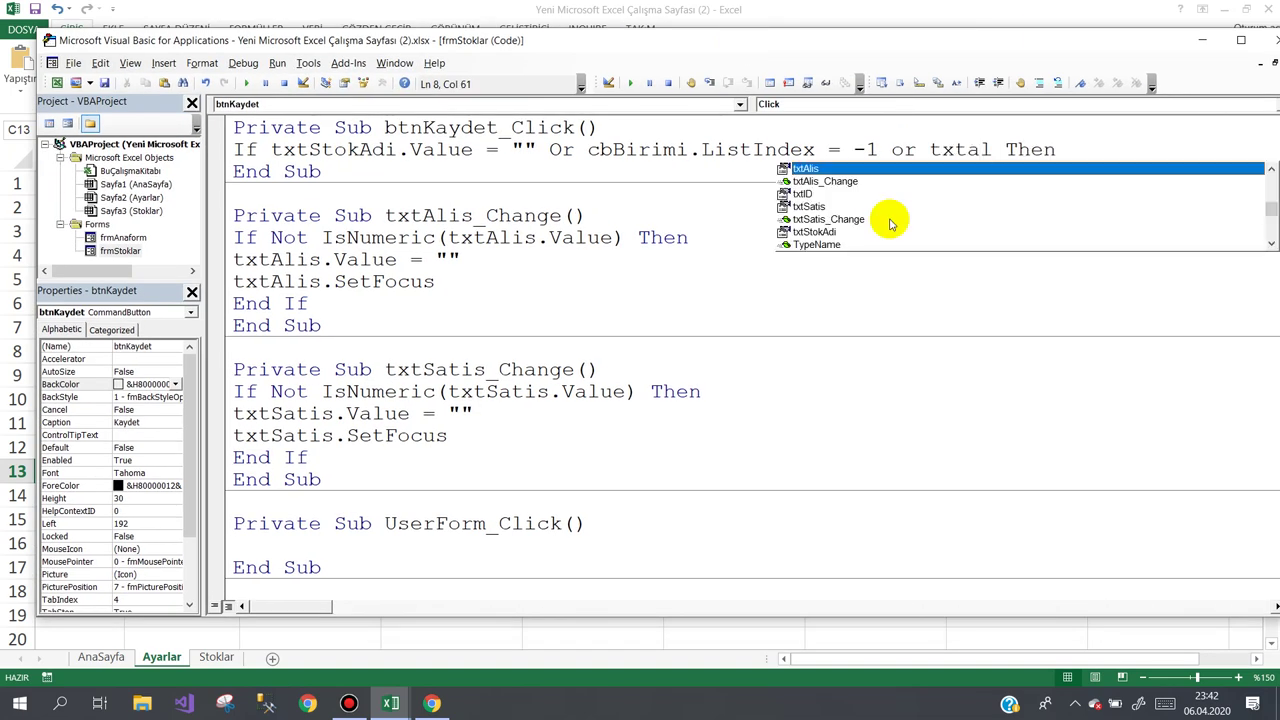
pyautogui.write('.v')
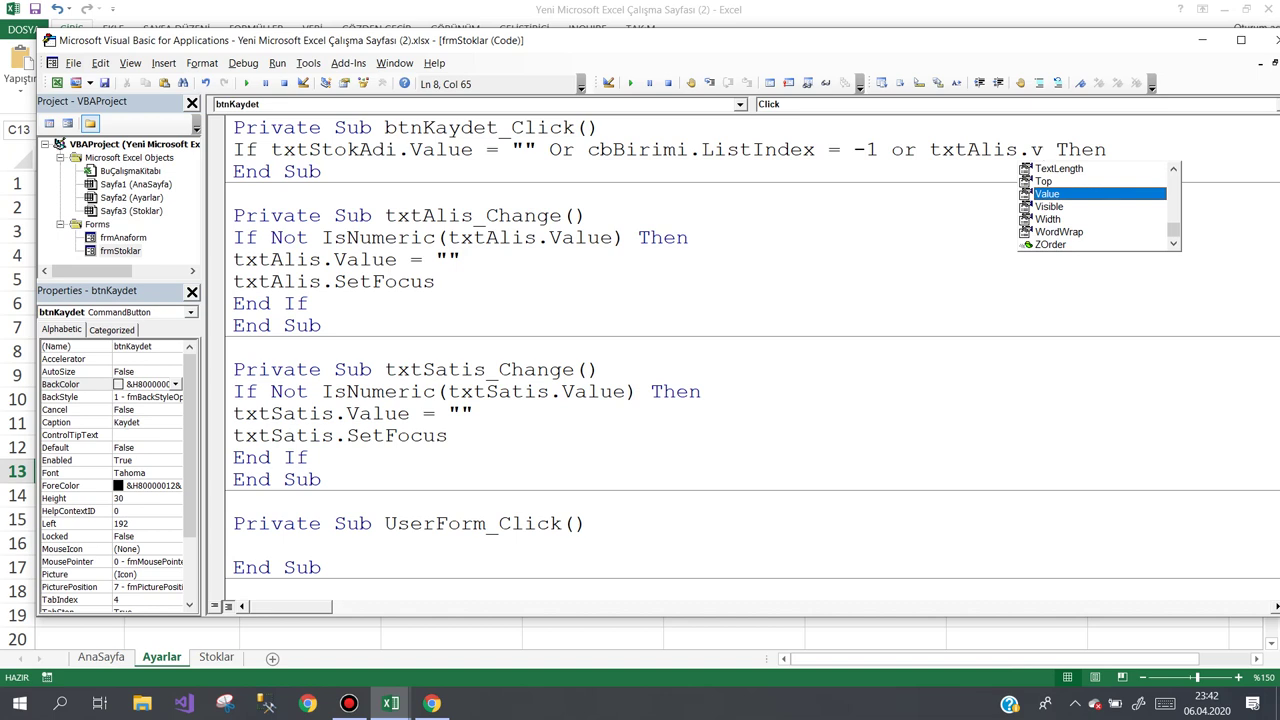
pyautogui.write('="" or txtsa')
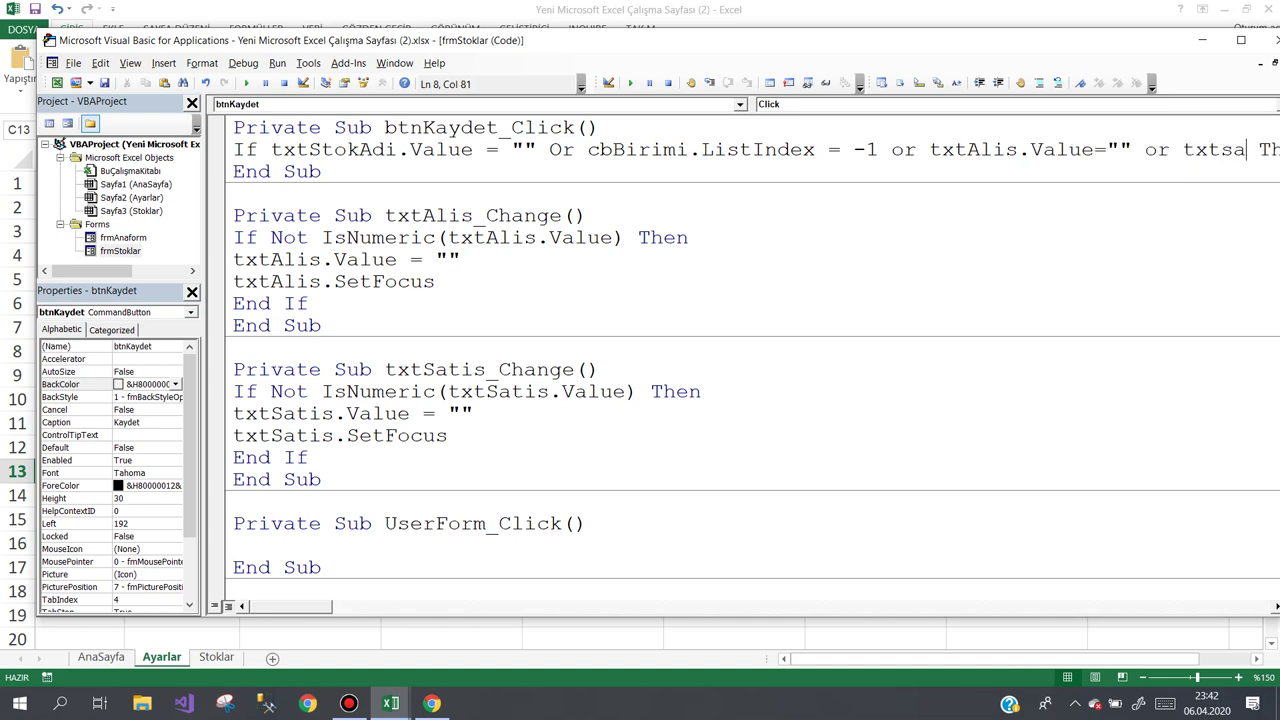
# Step: Add the txtSatis value check and create two blank lines inside the If block
pyautogui.doubleClick(856, 40)
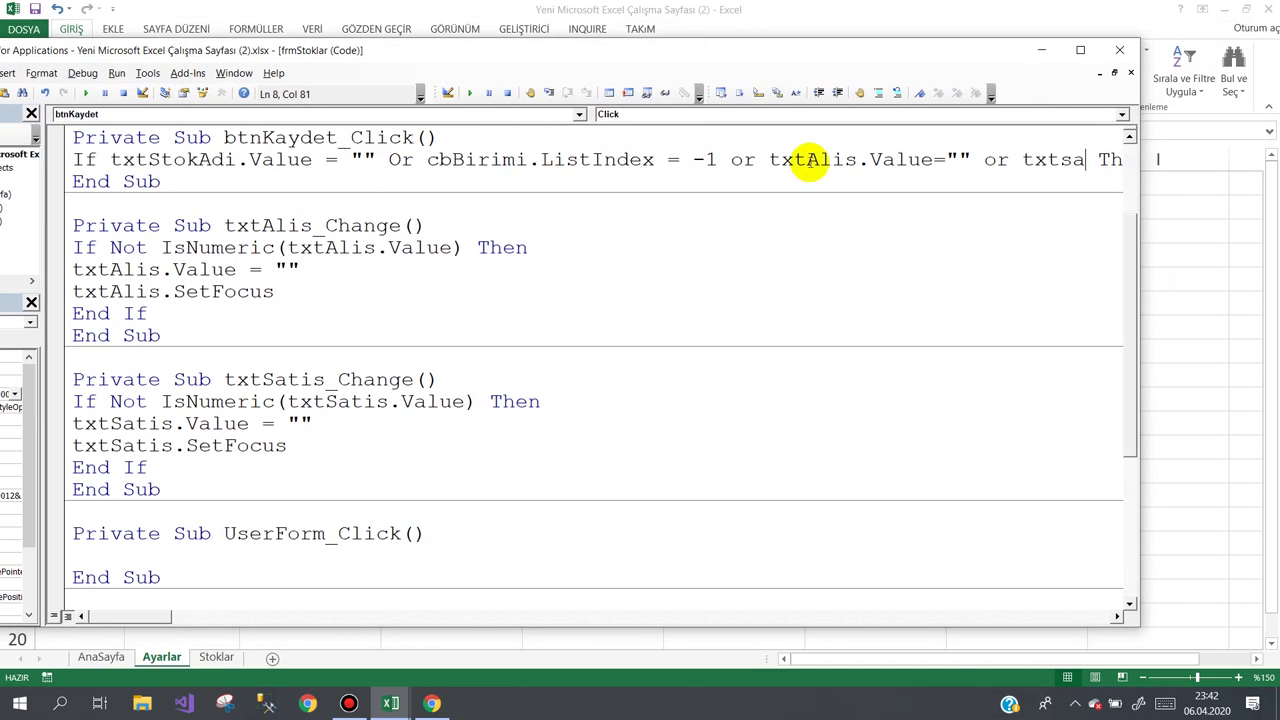
pyautogui.hotkey('ctrl', 'space')
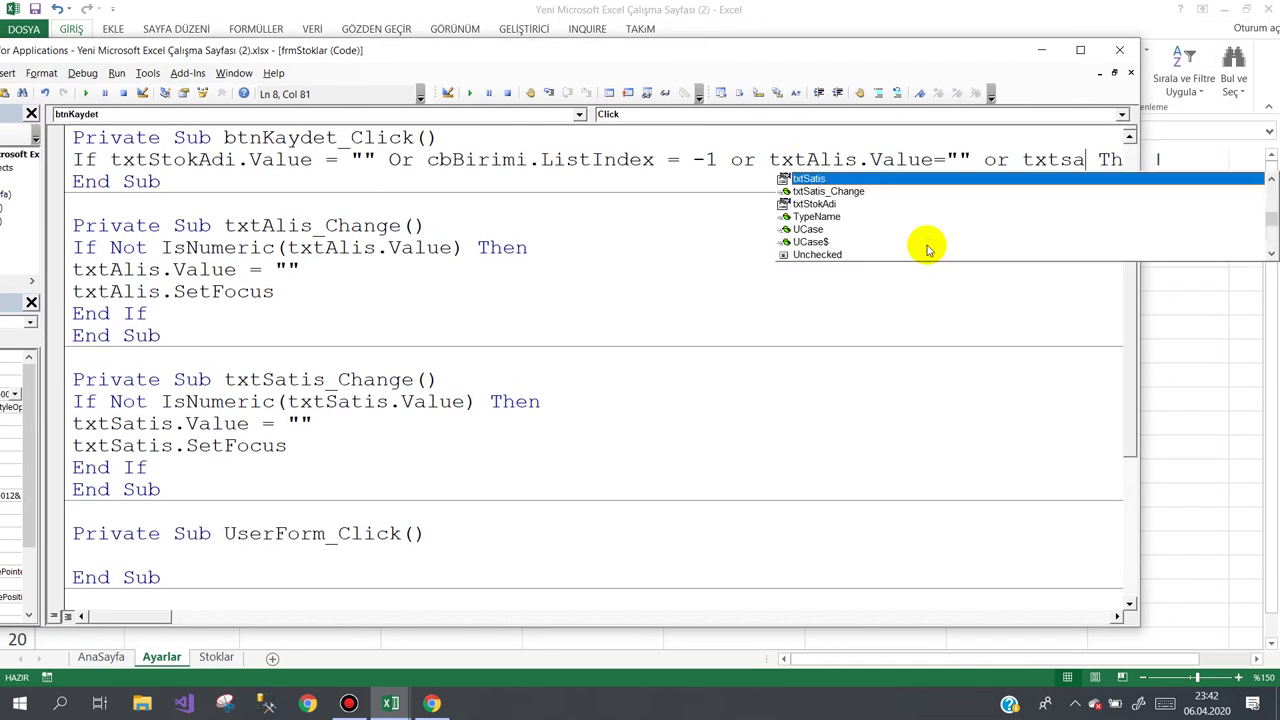
pyautogui.write('.v')
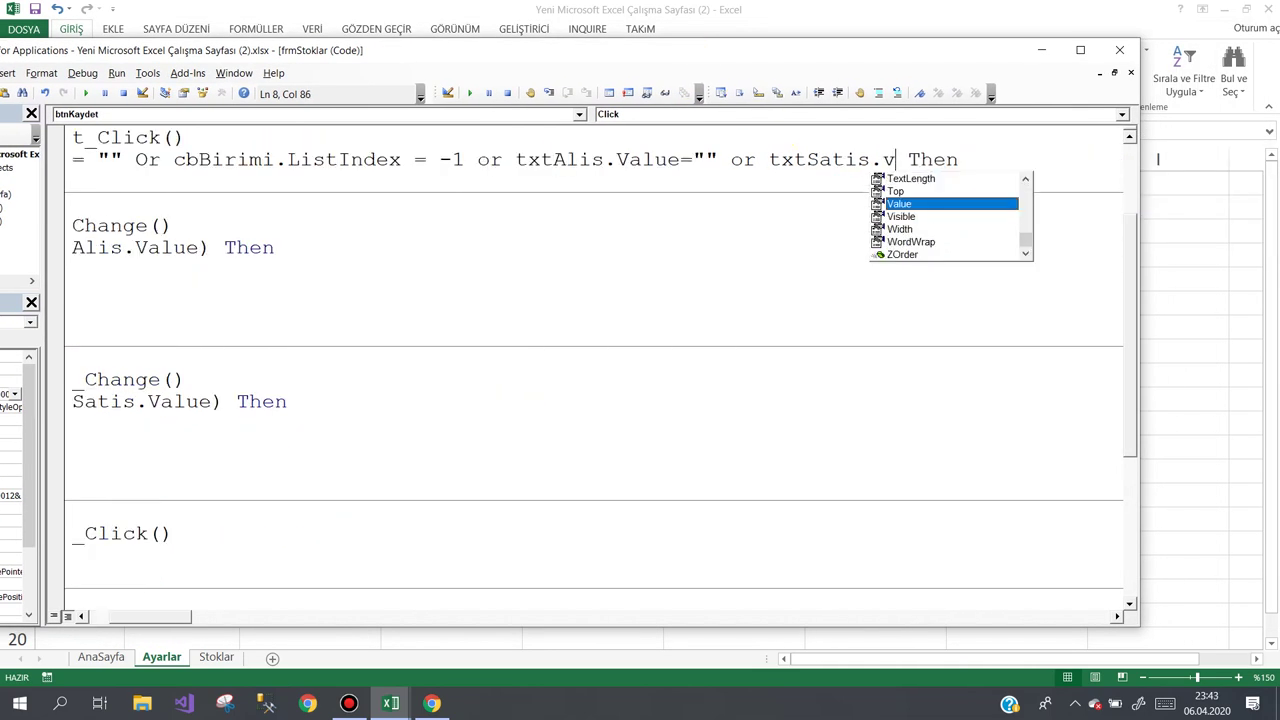
pyautogui.write('=11')
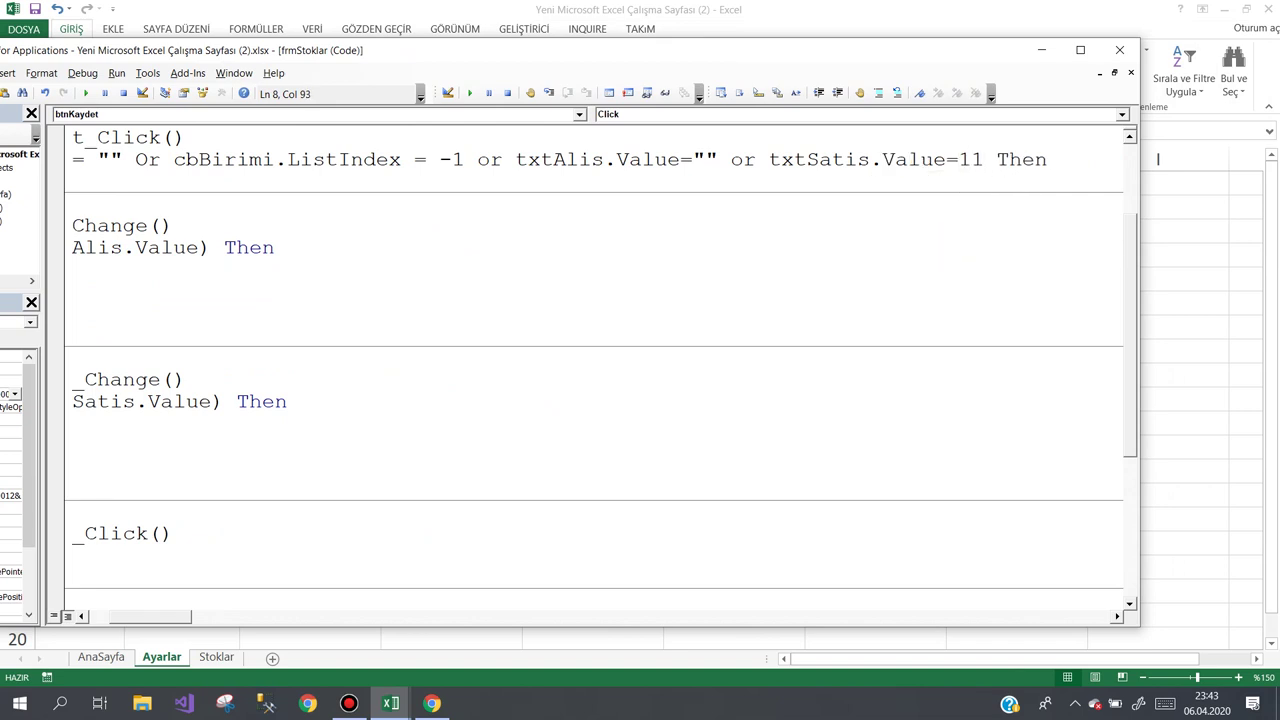
pyautogui.click(1071, 155)
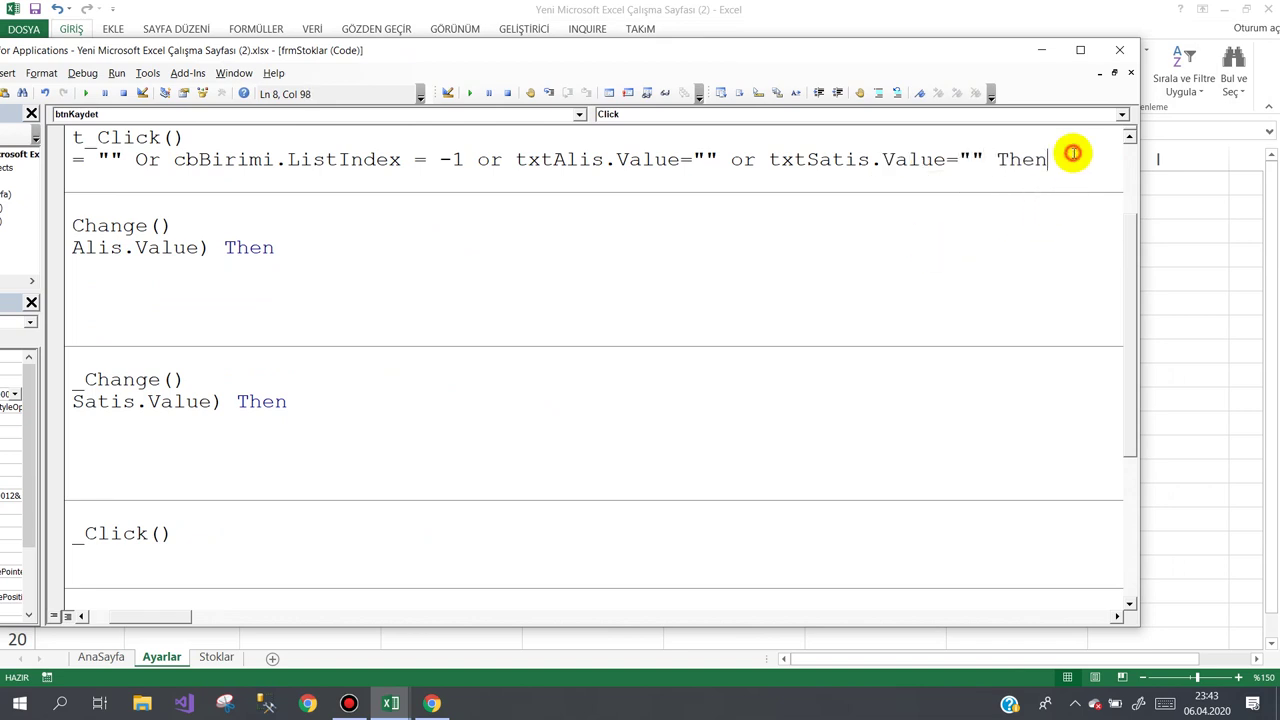
pyautogui.press('Return')
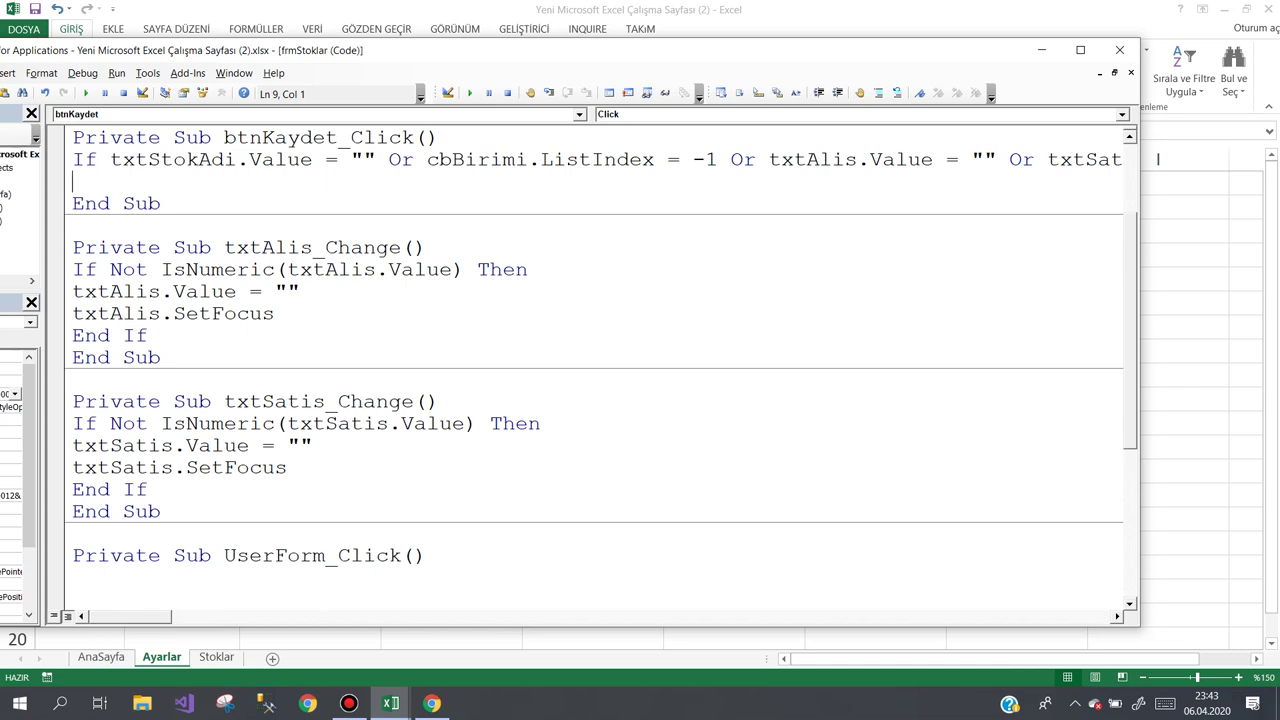
pyautogui.press('Return')
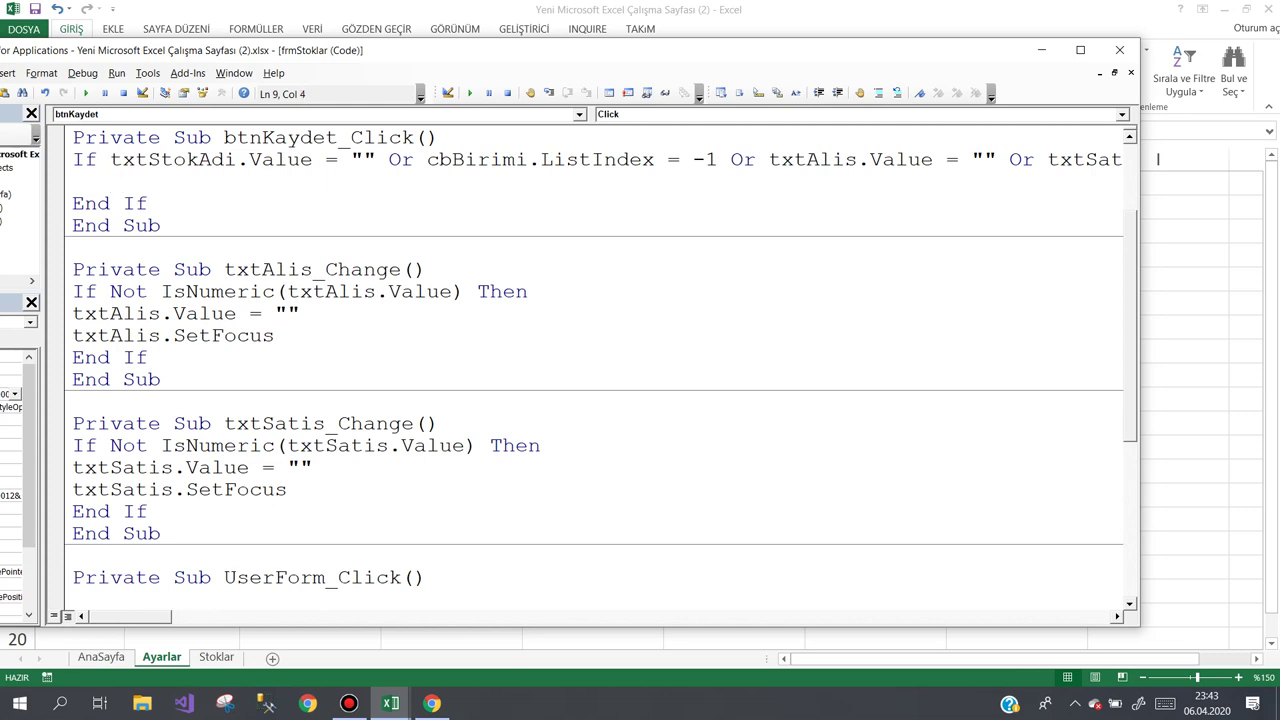
# Step: Insert a new UserForm and resize it to be wide and short
pyautogui.moveTo(253, 50); pyautogui.dragTo(560, 28)
pyautogui.click(230, 68)
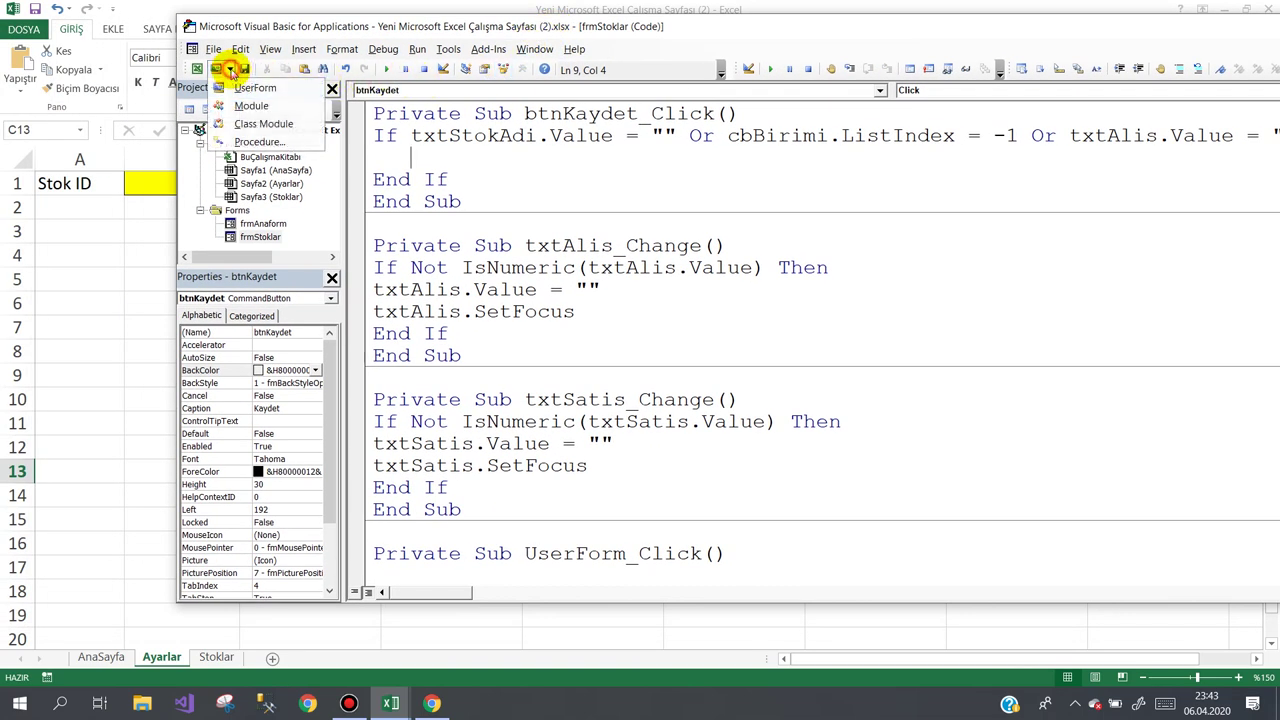
pyautogui.click(237, 90)
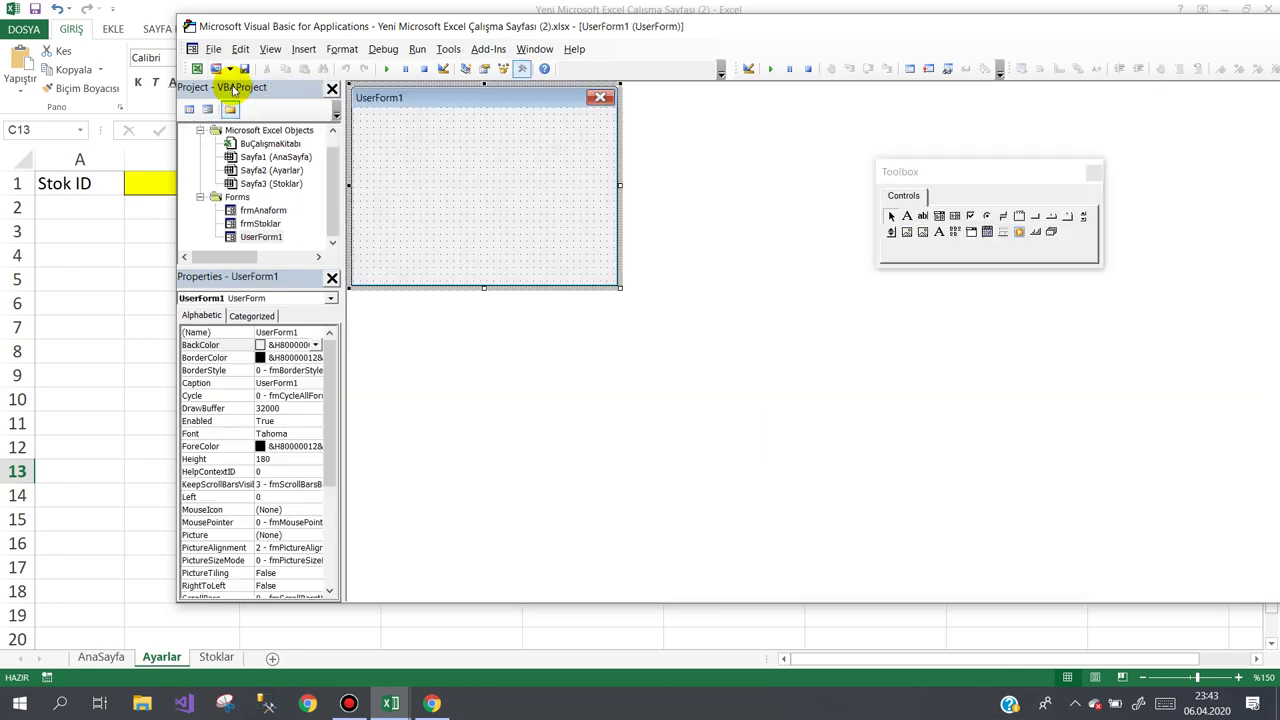
pyautogui.moveTo(620, 289); pyautogui.dragTo(757, 185)
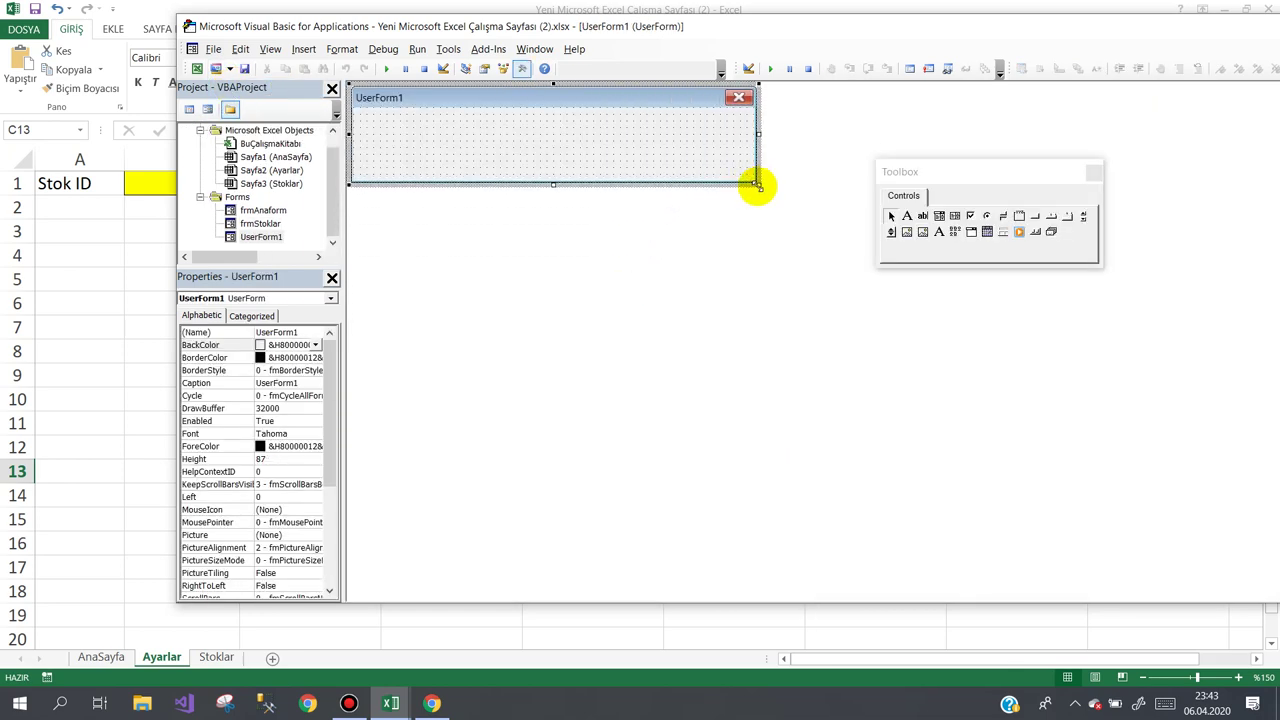
pyautogui.moveTo(757, 185); pyautogui.dragTo(785, 190)
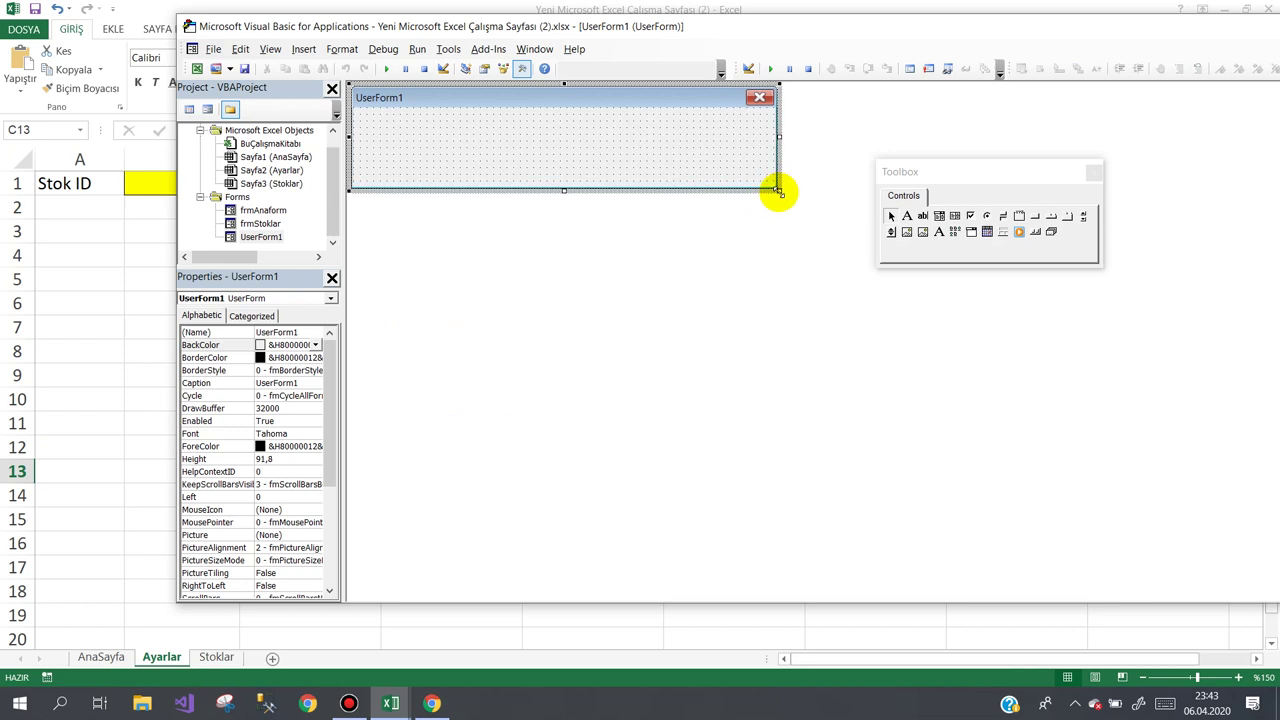
pyautogui.click(560, 156)
# Step: Set the form's Caption to 'Mesajınız var'
pyautogui.click(220, 383)
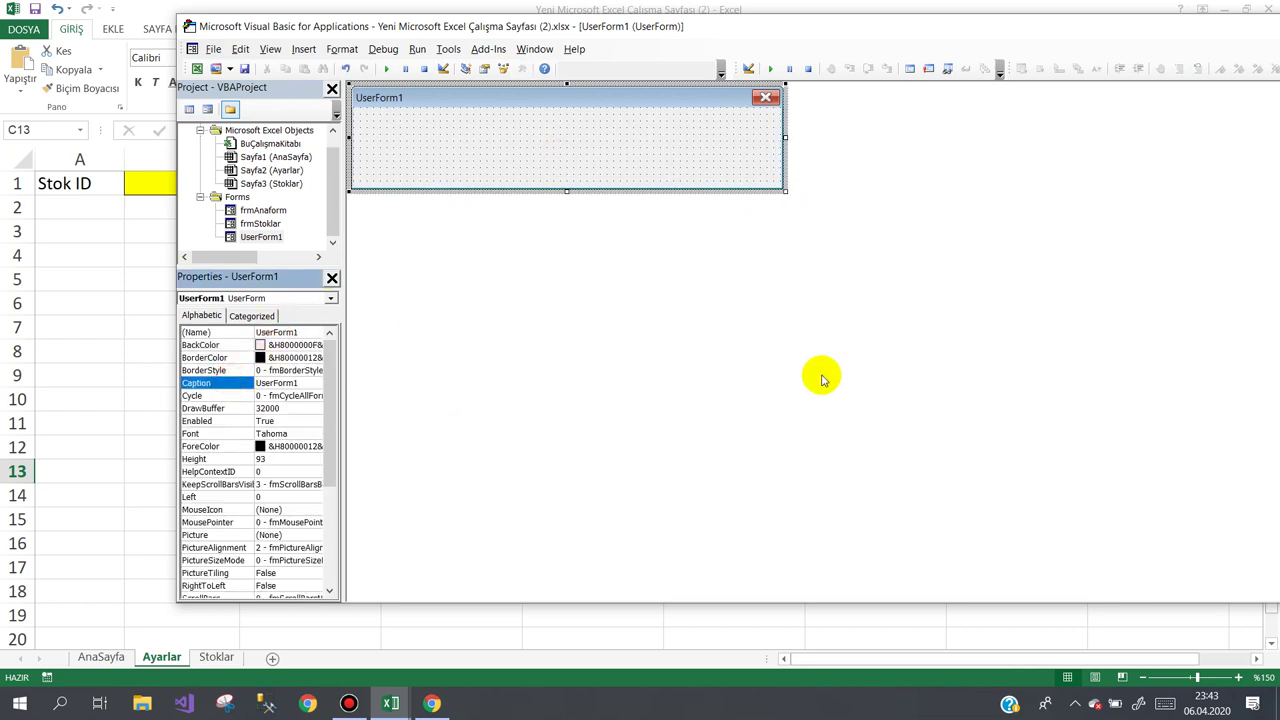
pyautogui.write('Mesaj')
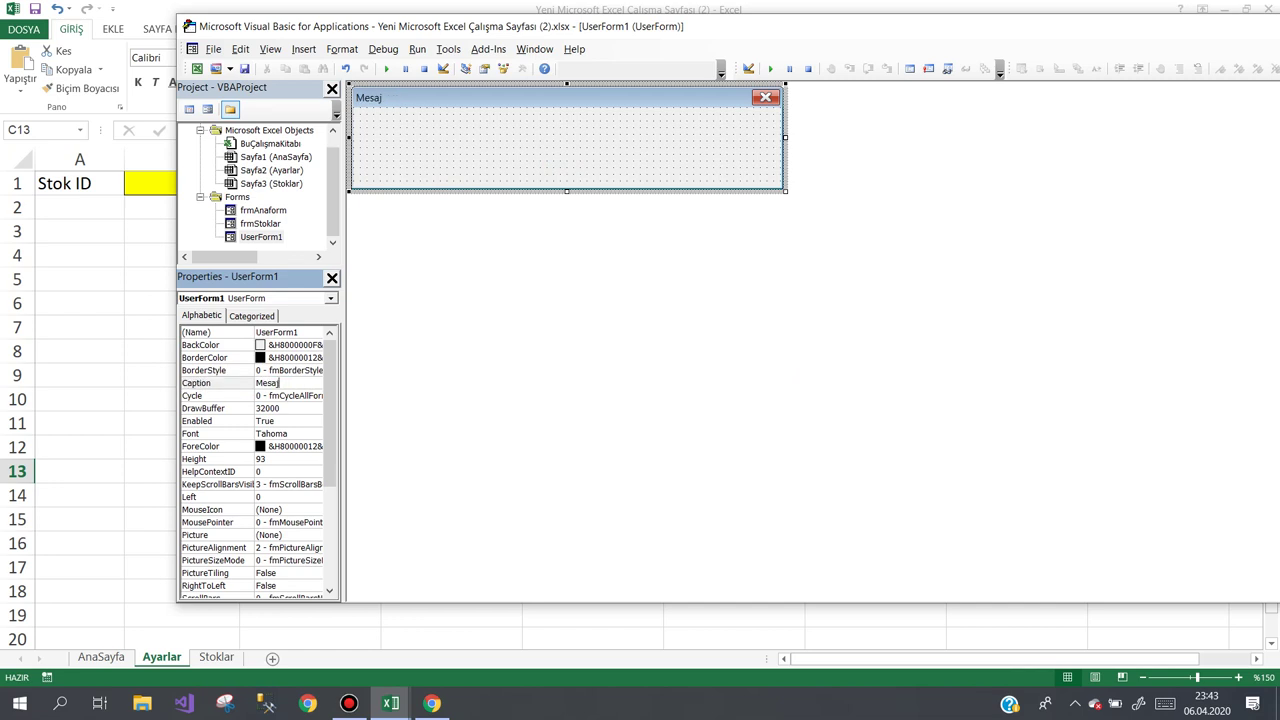
pyautogui.write('ınız var')
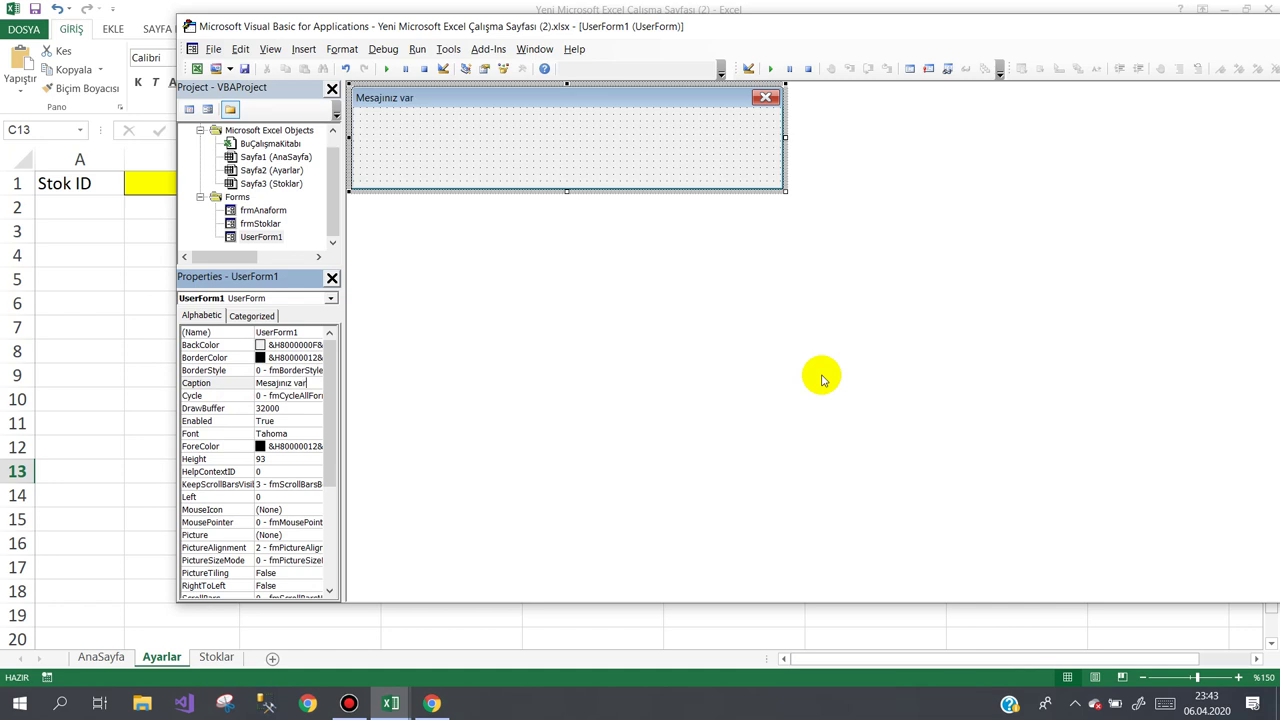
pyautogui.click(563, 137)
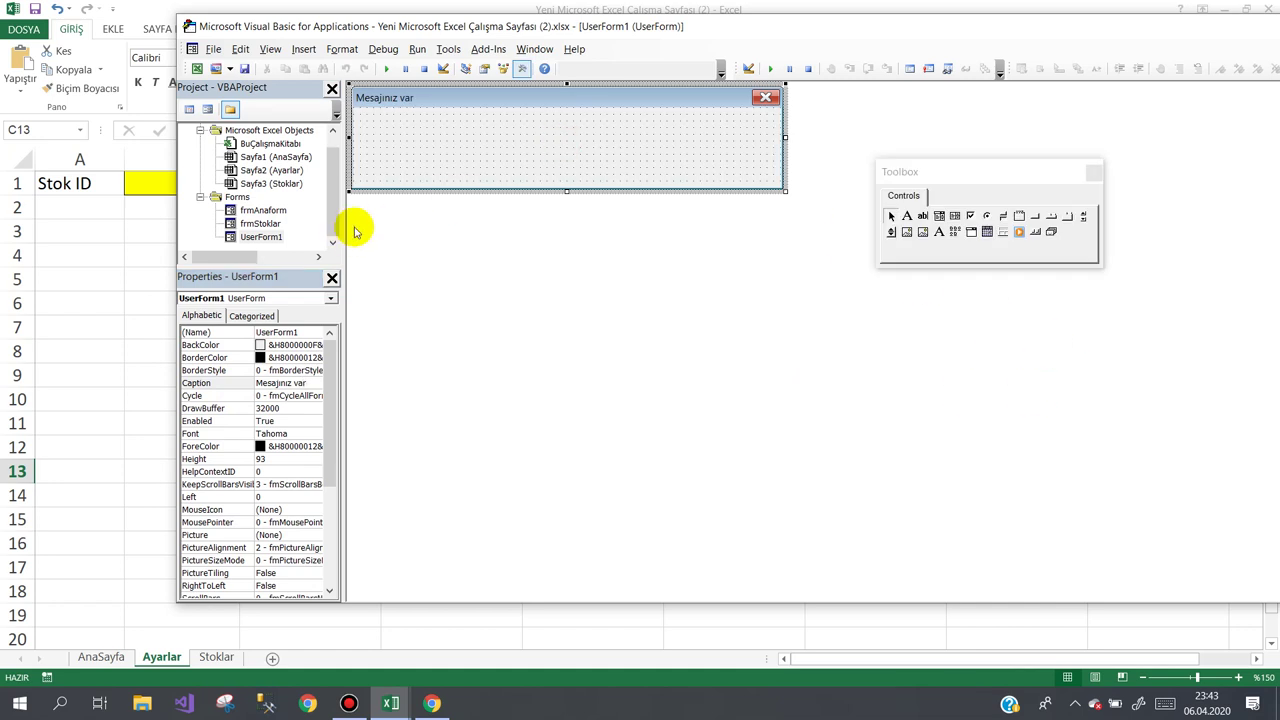
pyautogui.click(907, 231)
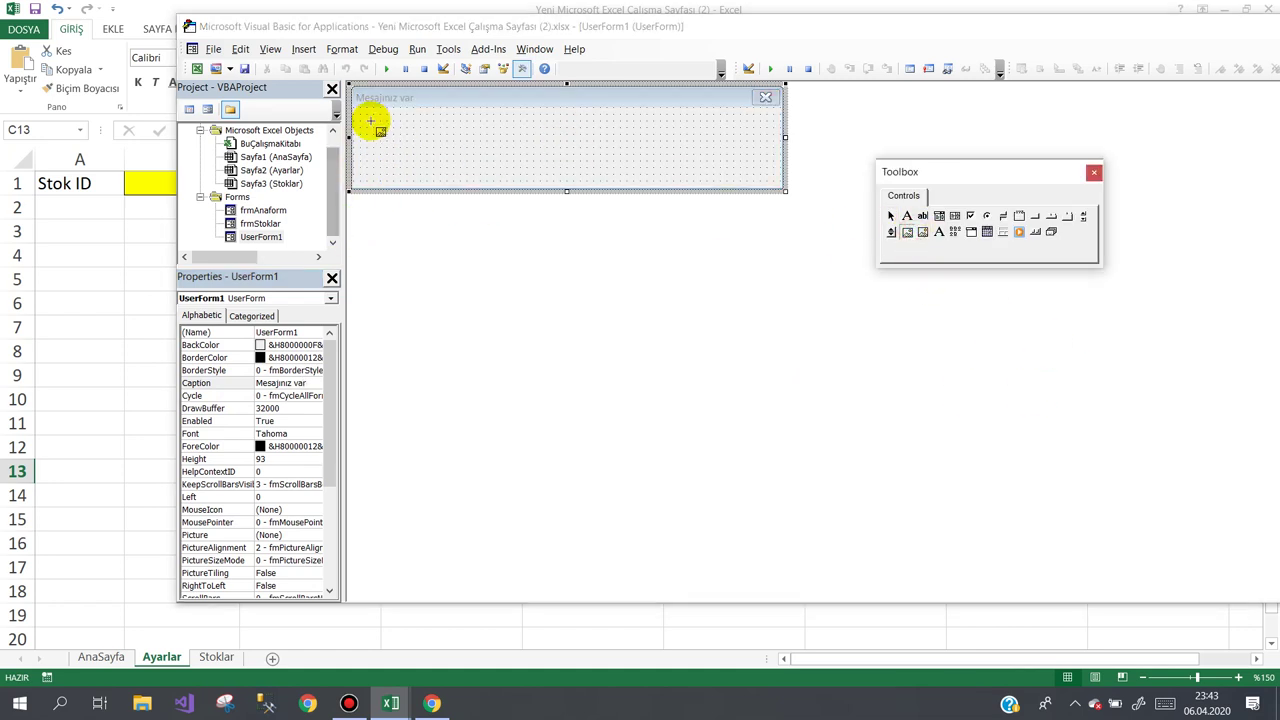
# Step: Draw an Image control at the top-left and load the information-logo-png-8 picture into it
pyautogui.moveTo(365, 112); pyautogui.dragTo(449, 183)
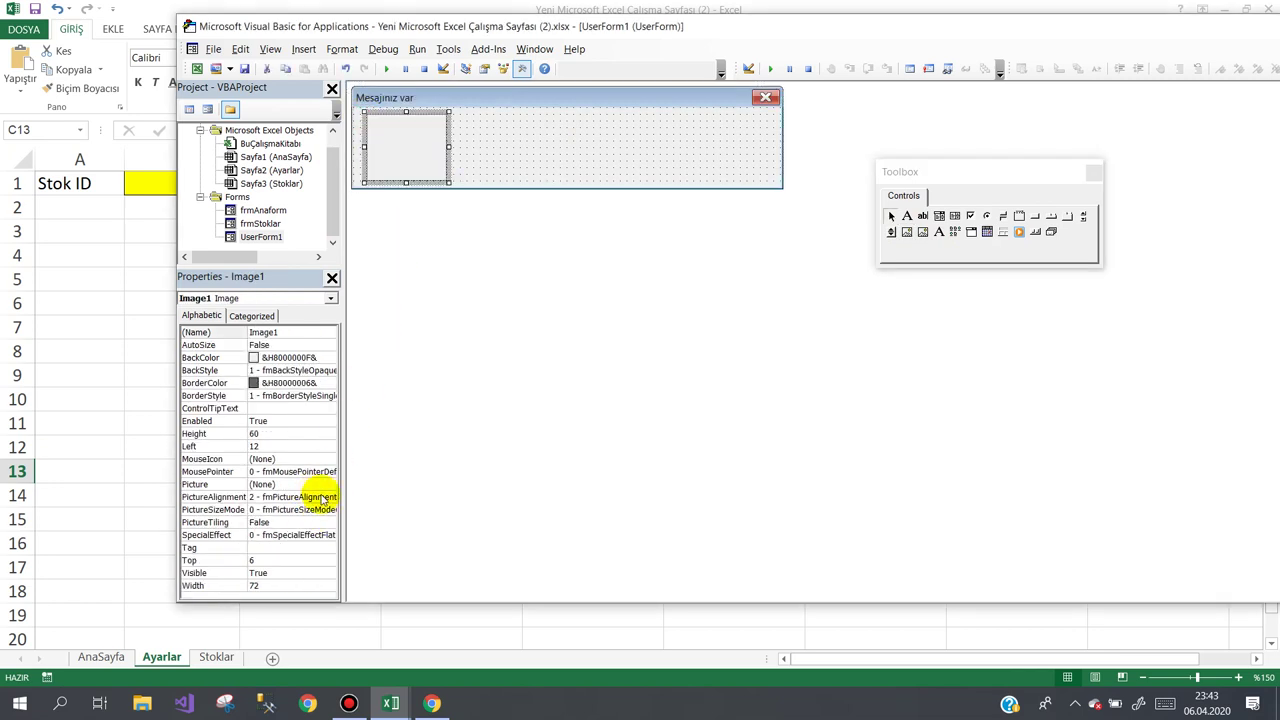
pyautogui.click(322, 523)
pyautogui.click(318, 484)
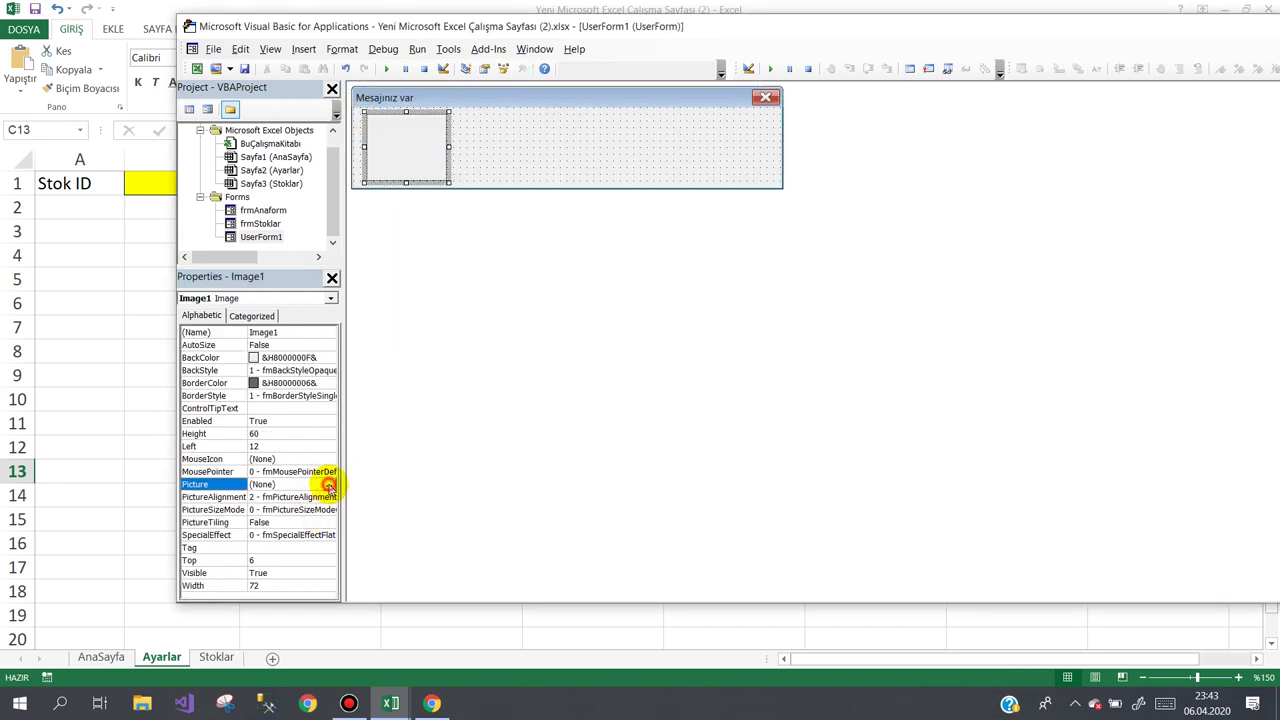
pyautogui.click(329, 484)
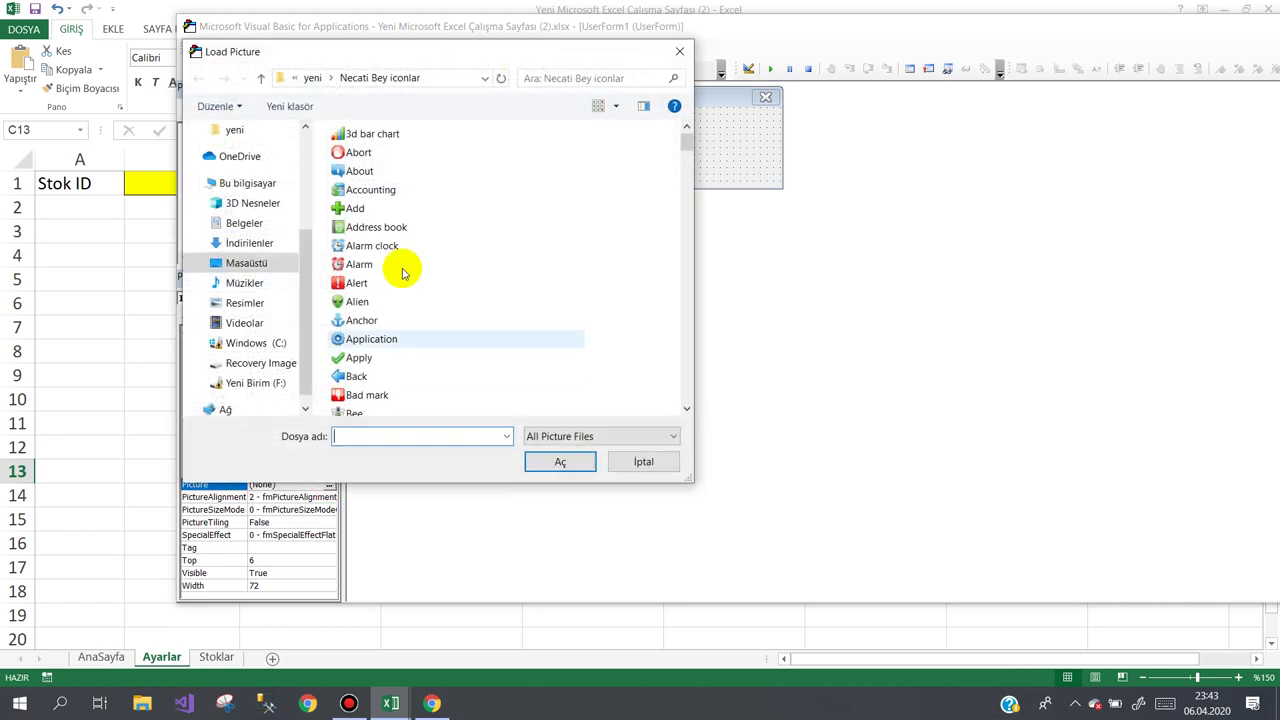
pyautogui.click(310, 77)
pyautogui.moveTo(689, 177)
pyautogui.mouseDown()
pyautogui.moveTo(668, 380)
pyautogui.moveTo(682, 207)
pyautogui.mouseUp()
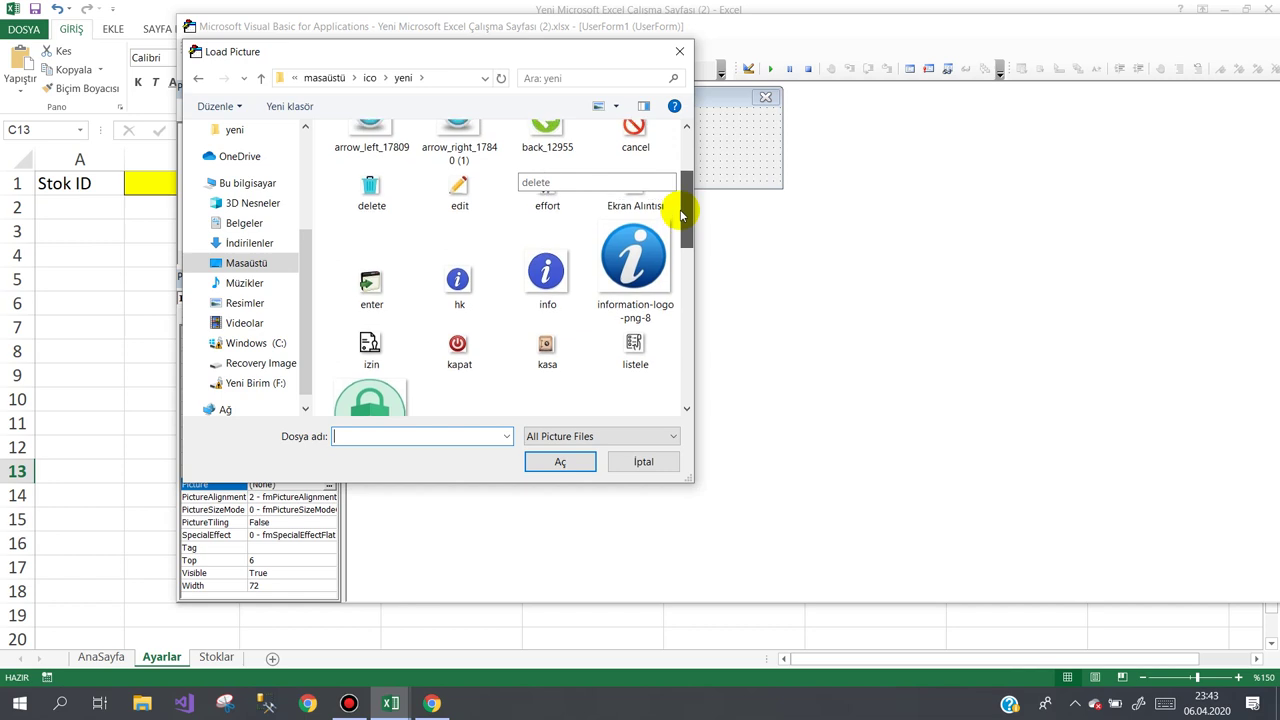
pyautogui.click(638, 258)
pyautogui.doubleClick(638, 258)
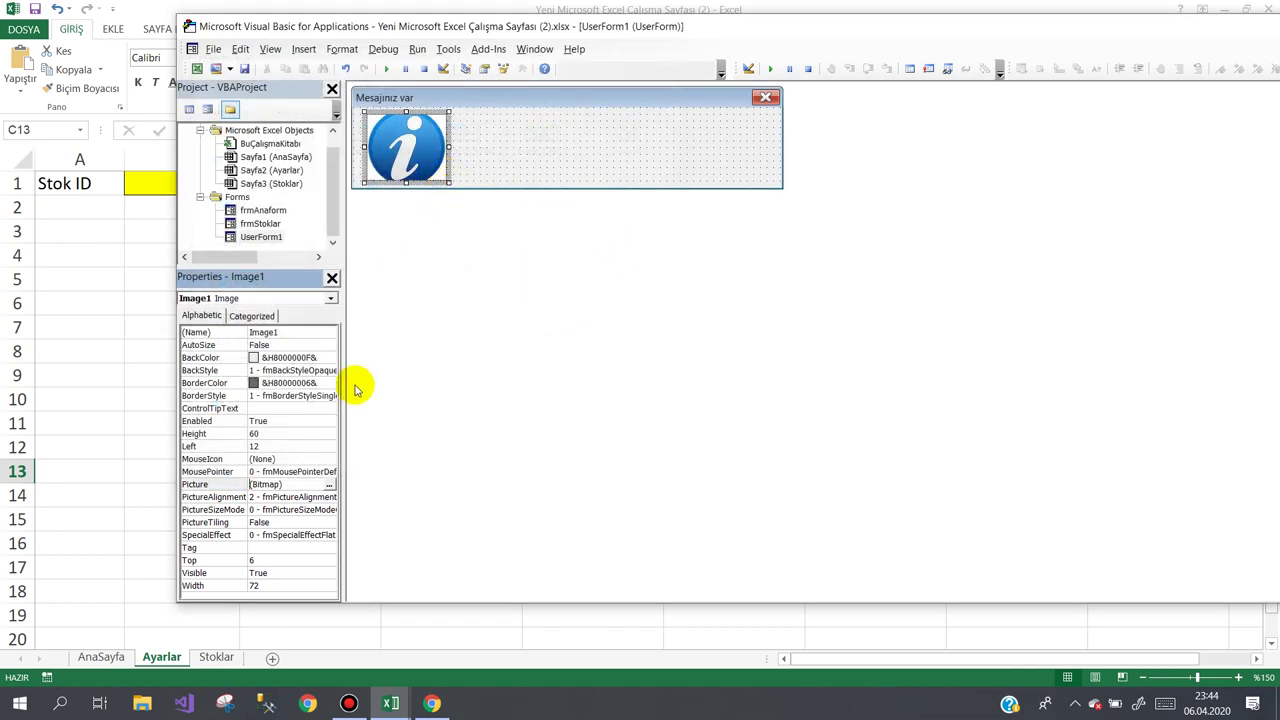
# Step: Centre the picture with PictureAlignment 2 and stretch it with PictureSizeMode 1
pyautogui.click(220, 497)
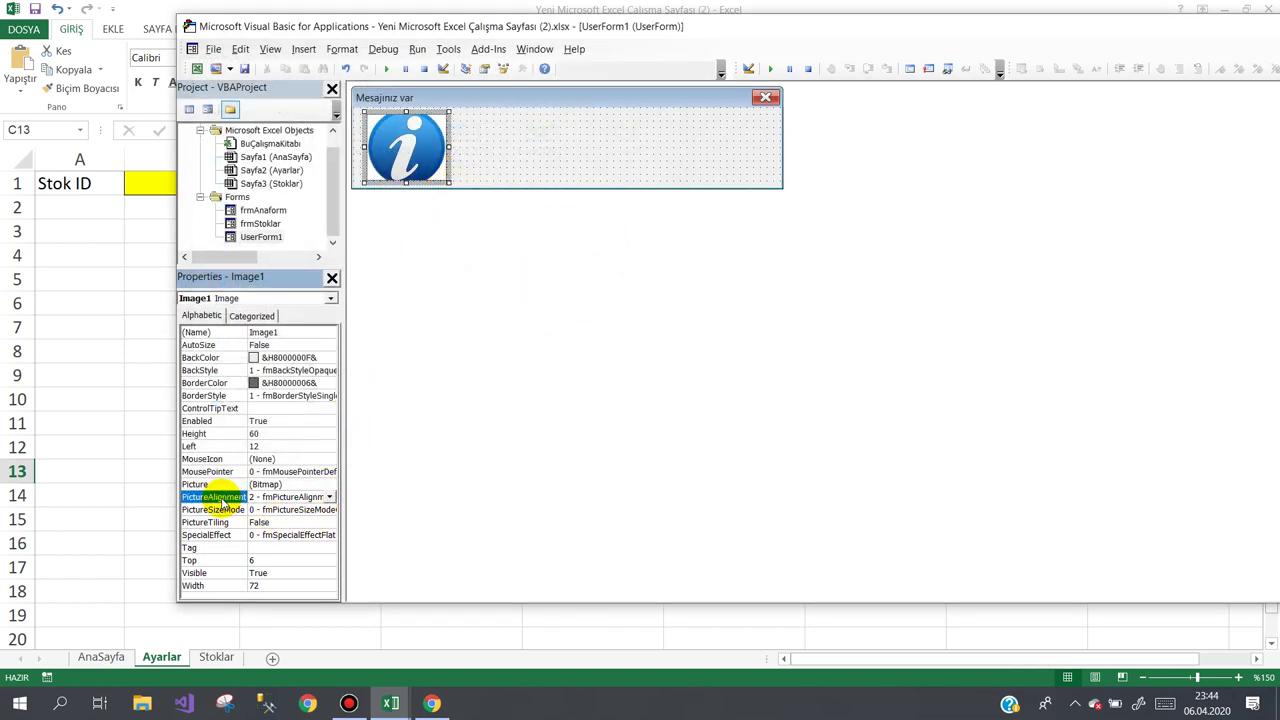
pyautogui.doubleClick(212, 497)
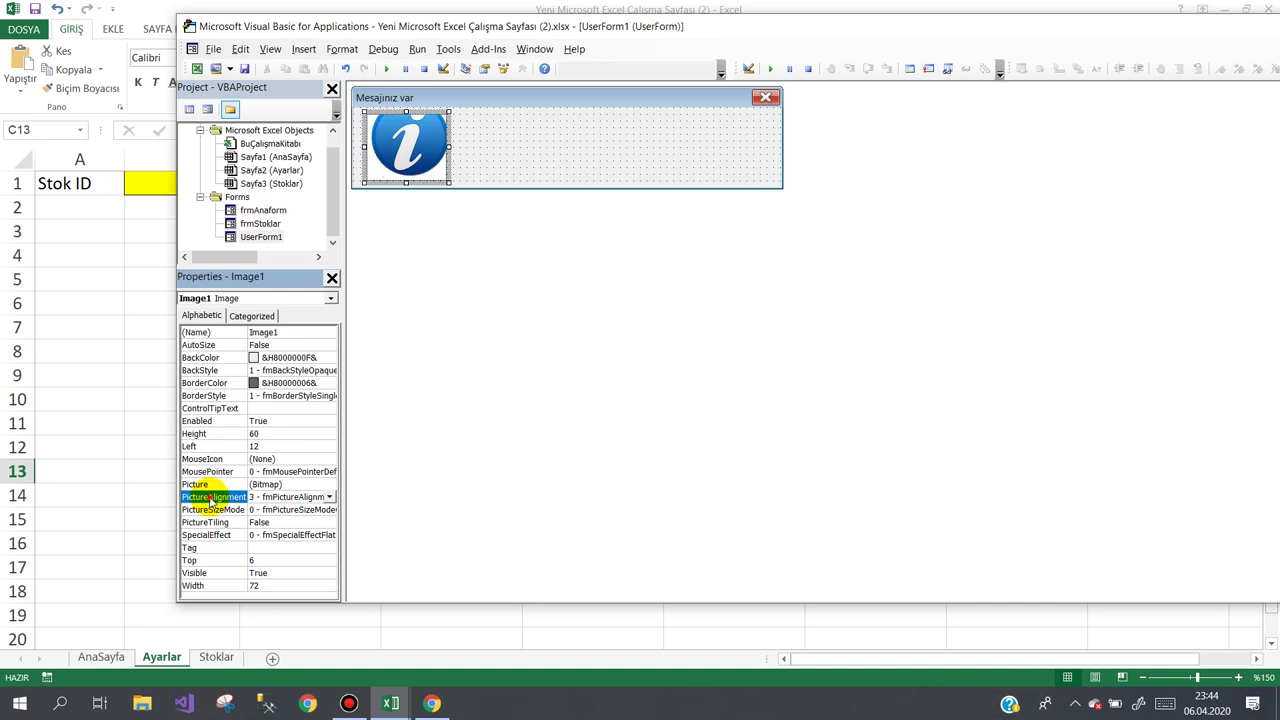
pyautogui.doubleClick(212, 497)
pyautogui.doubleClick(212, 497)
pyautogui.doubleClick(212, 497)
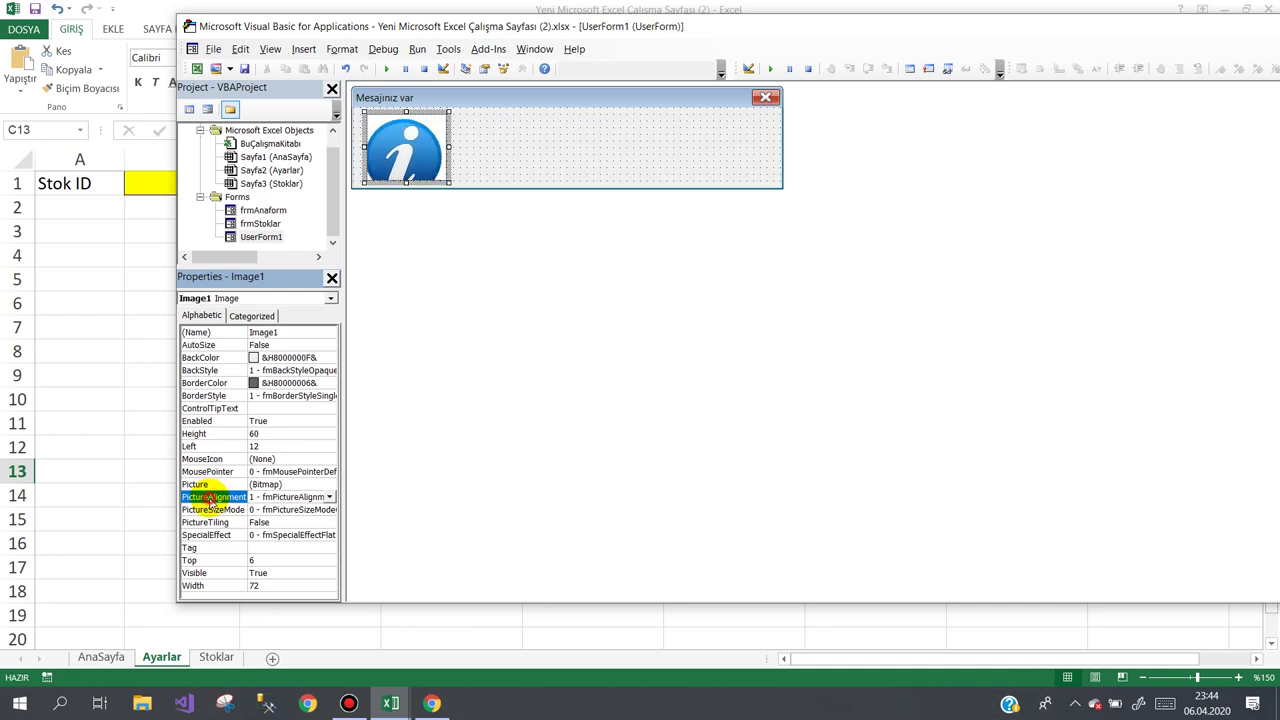
pyautogui.doubleClick(212, 497)
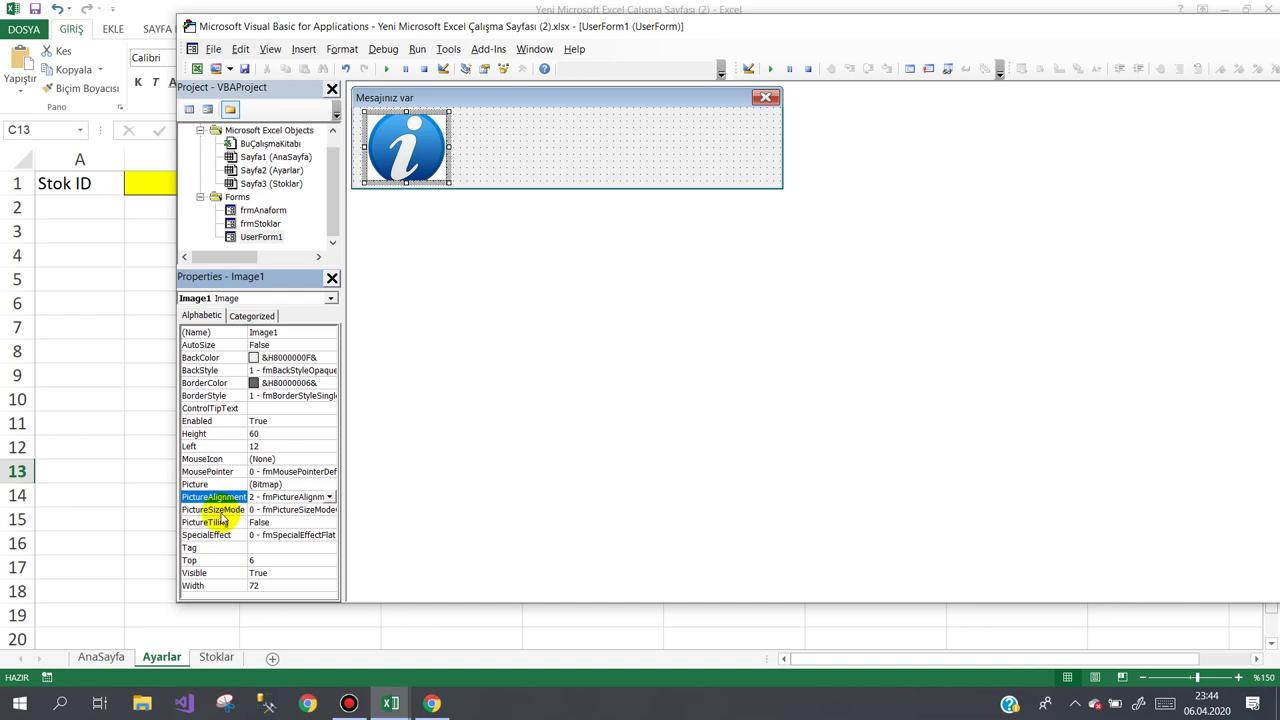
pyautogui.doubleClick(214, 510)
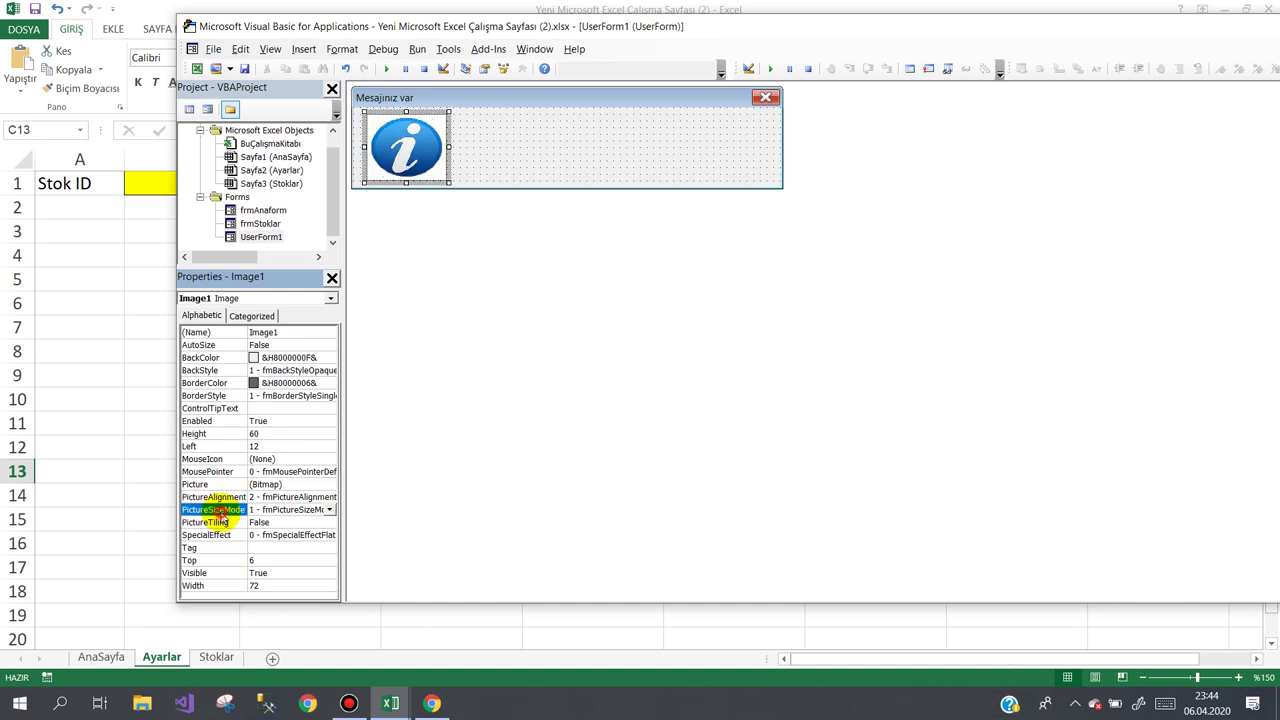
# Step: Narrow the image box to width 66 and set its BorderStyle to 0 - None
pyautogui.click(449, 148)
pyautogui.click(466, 166)
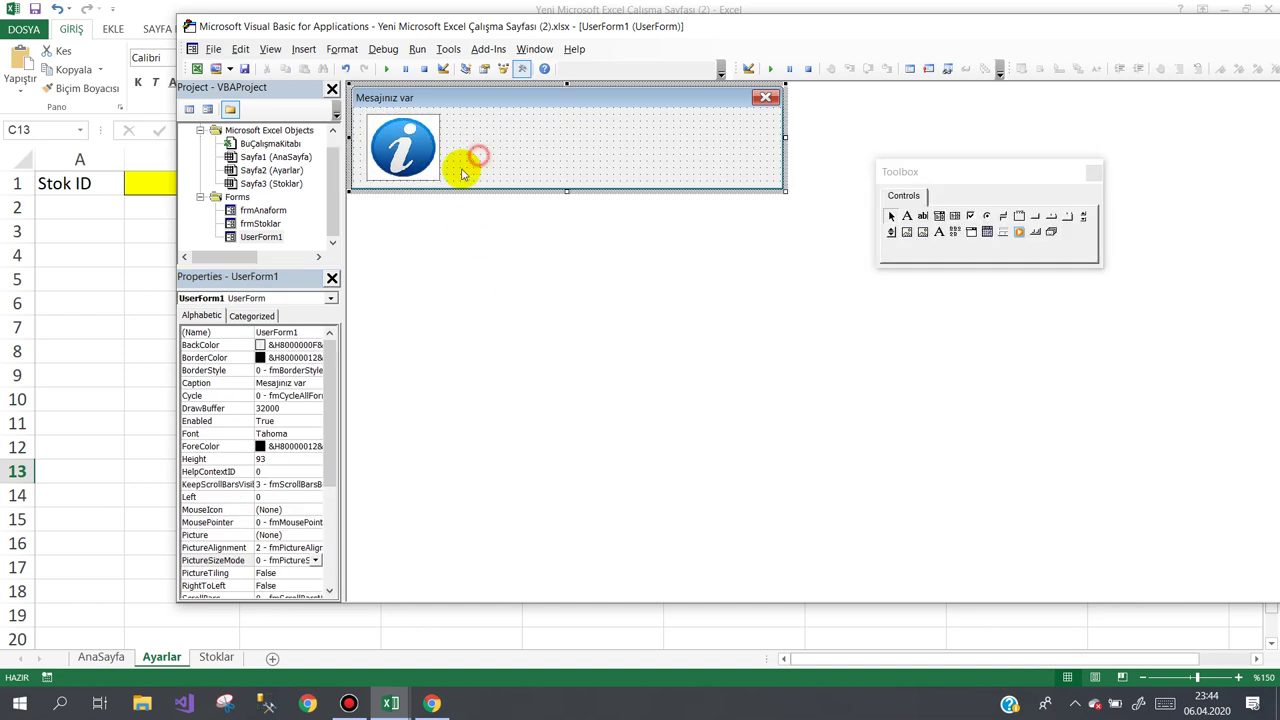
pyautogui.click(405, 148)
pyautogui.moveTo(449, 148); pyautogui.dragTo(441, 148)
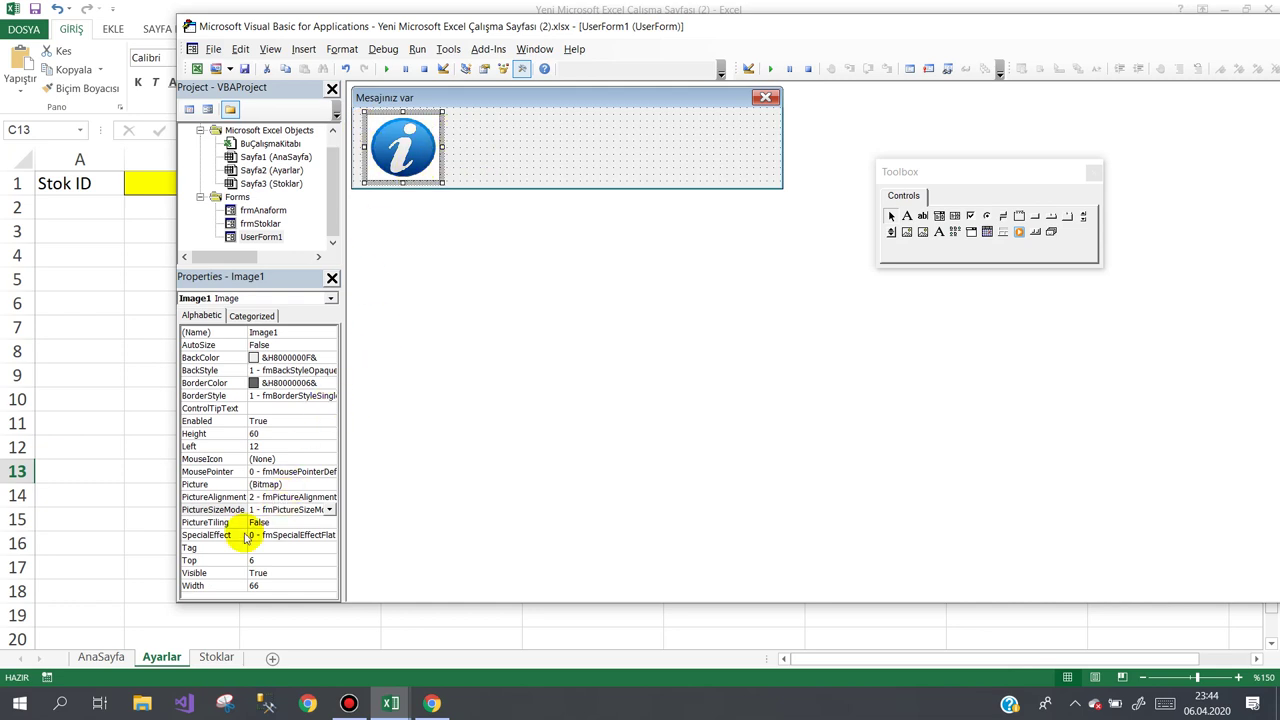
pyautogui.click(226, 400)
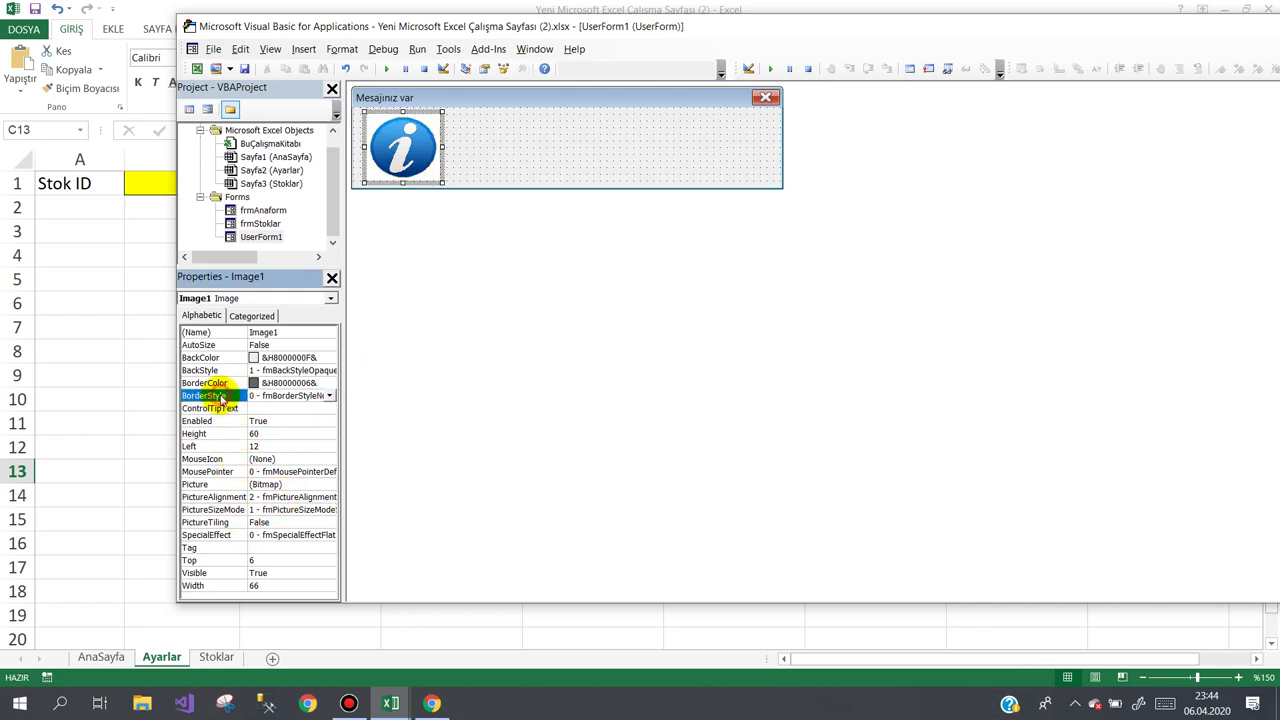
pyautogui.click(515, 142)
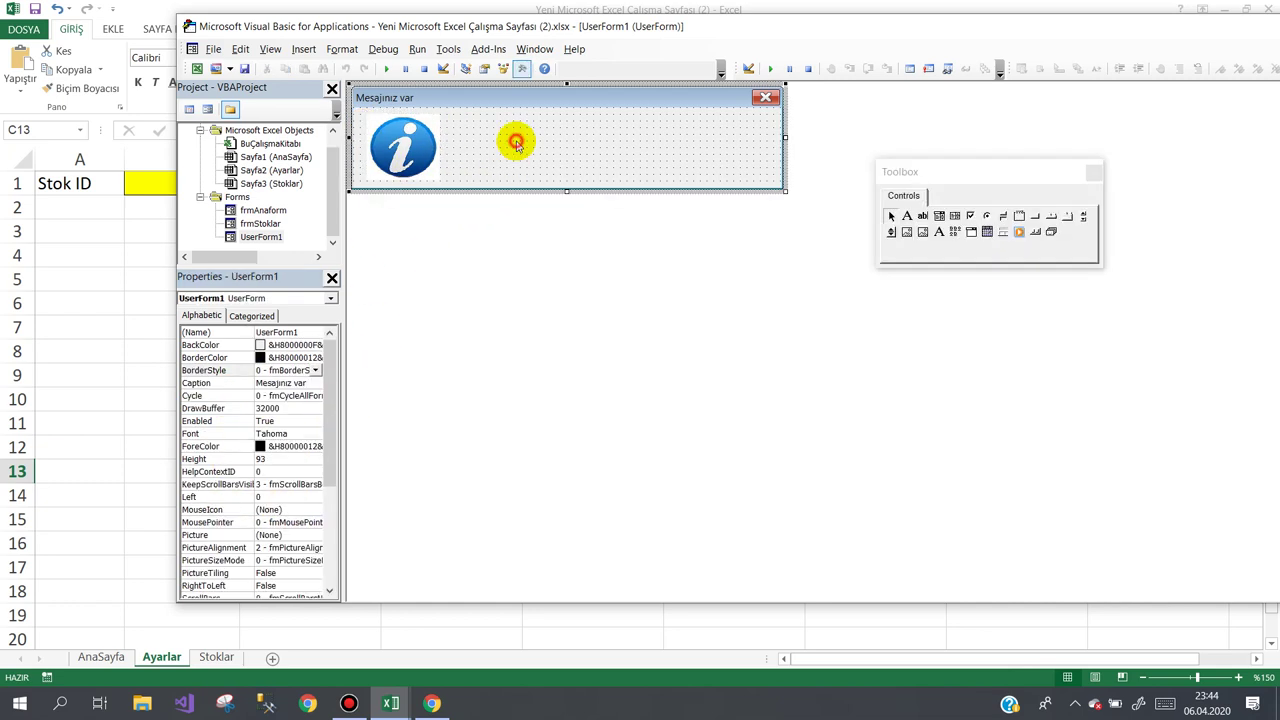
# Step: Make the form's background colour white from the palette
pyautogui.click(315, 344)
pyautogui.click(217, 361)
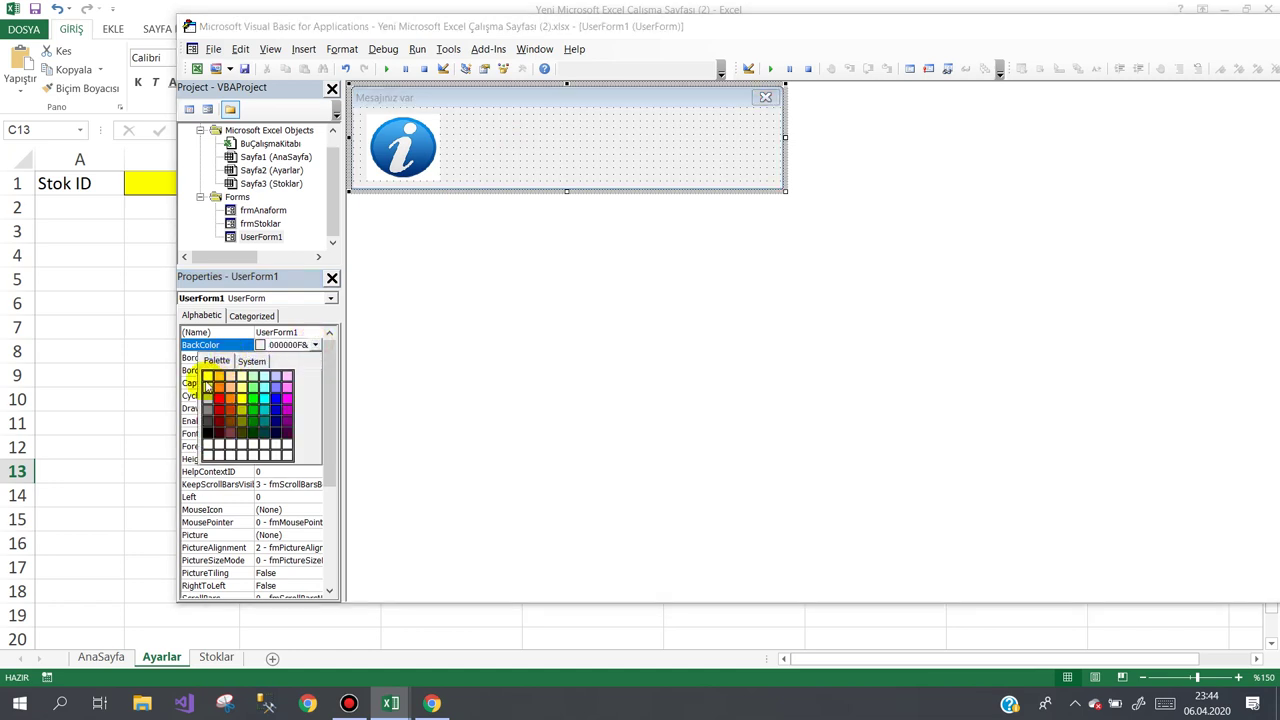
pyautogui.click(206, 380)
pyautogui.click(559, 151)
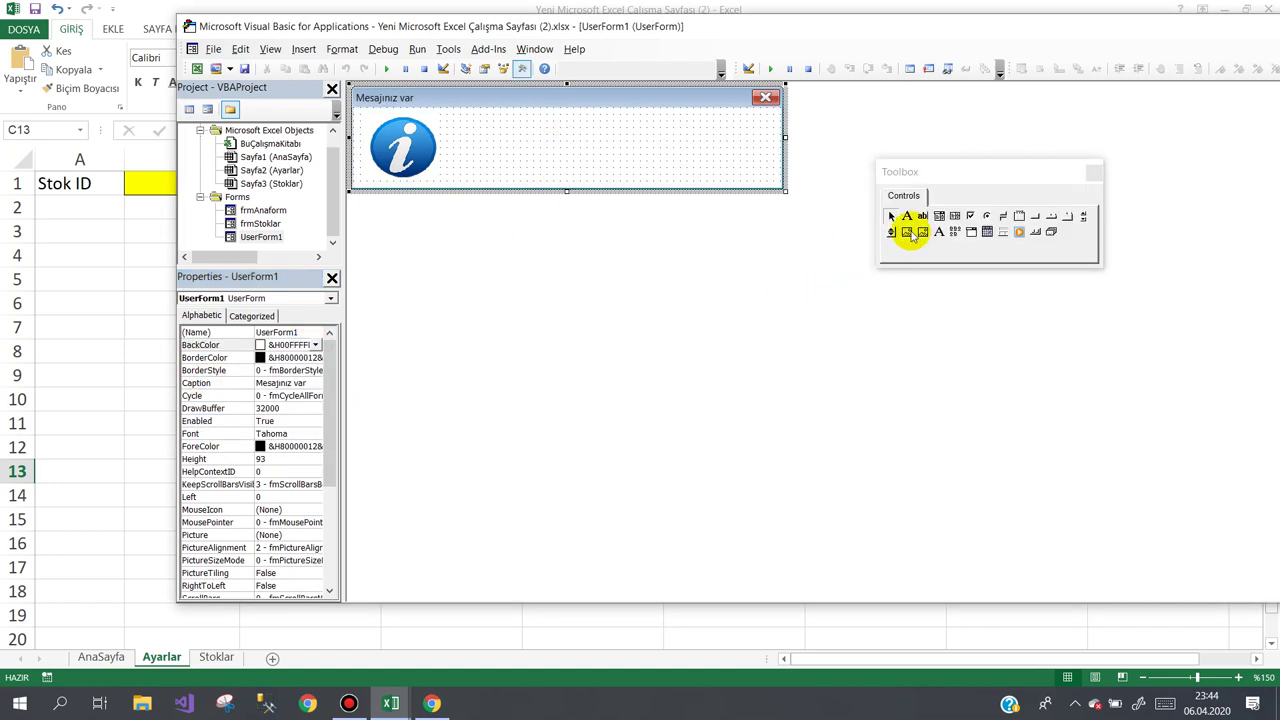
# Step: Add a label beside the icon with a bold Calibri size 16 font
pyautogui.click(907, 216)
pyautogui.click(457, 134)
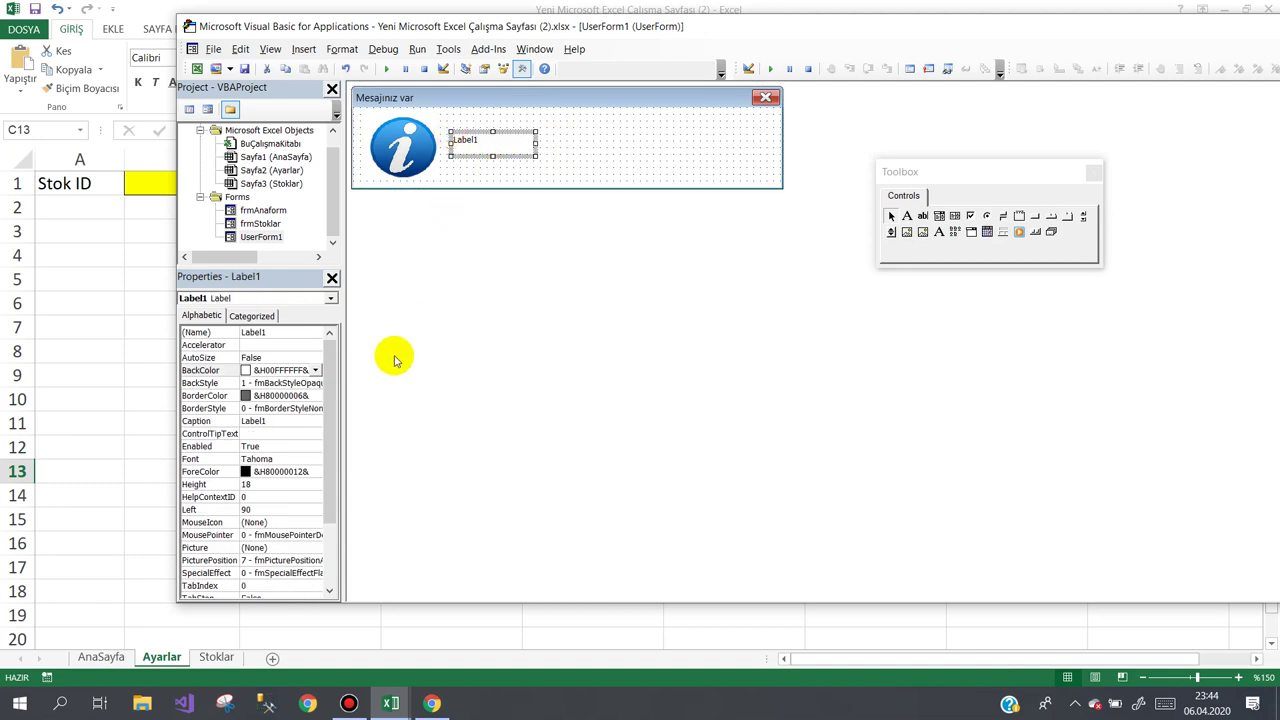
pyautogui.click(300, 458)
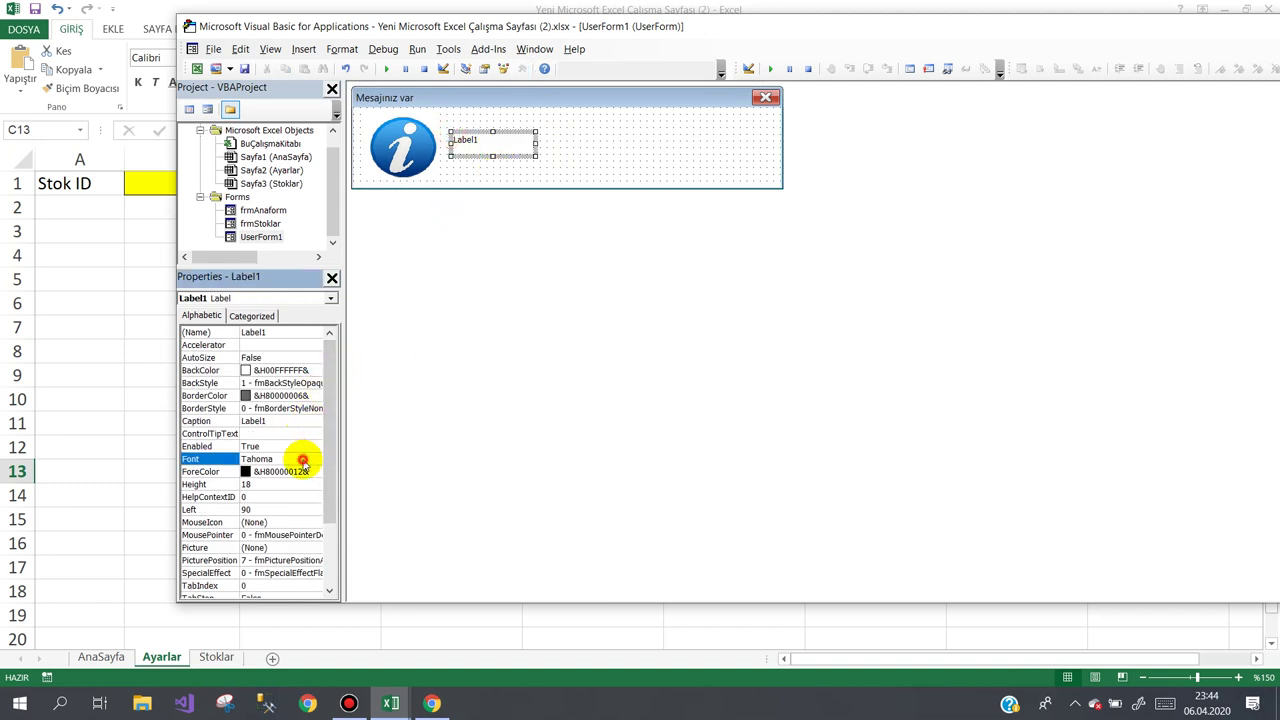
pyautogui.click(311, 459)
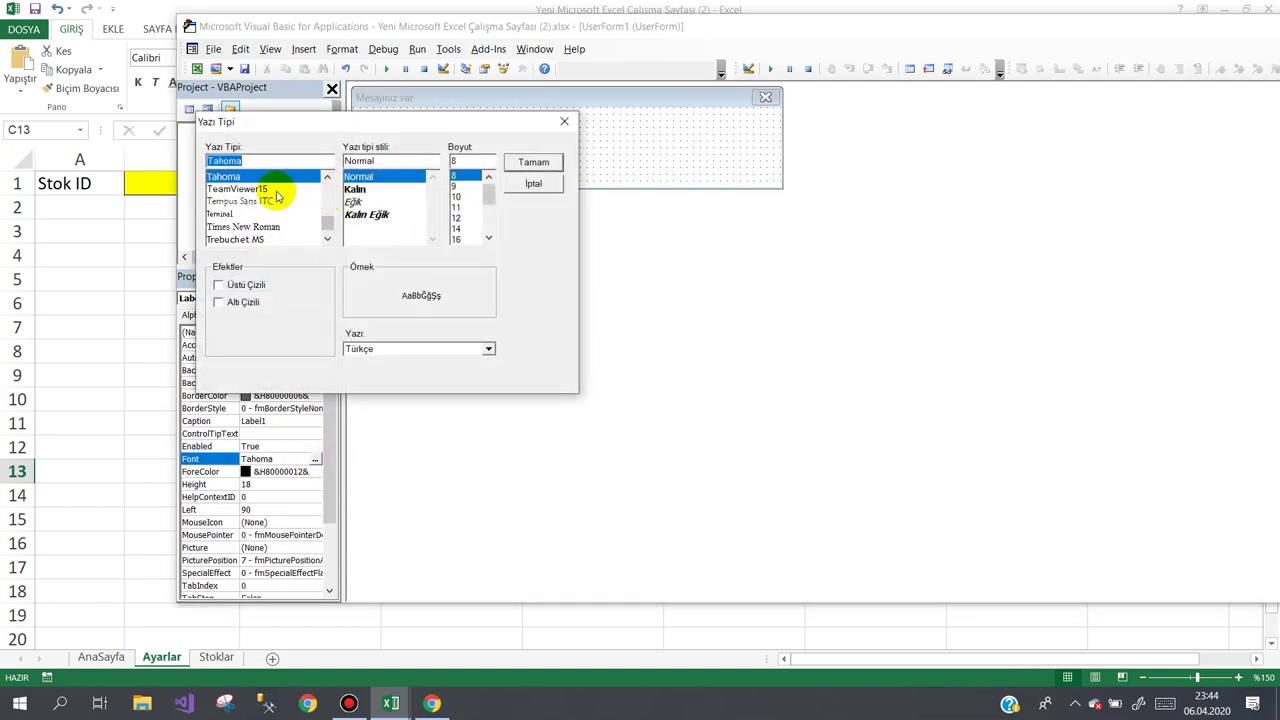
pyautogui.write('c')
pyautogui.click(215, 176)
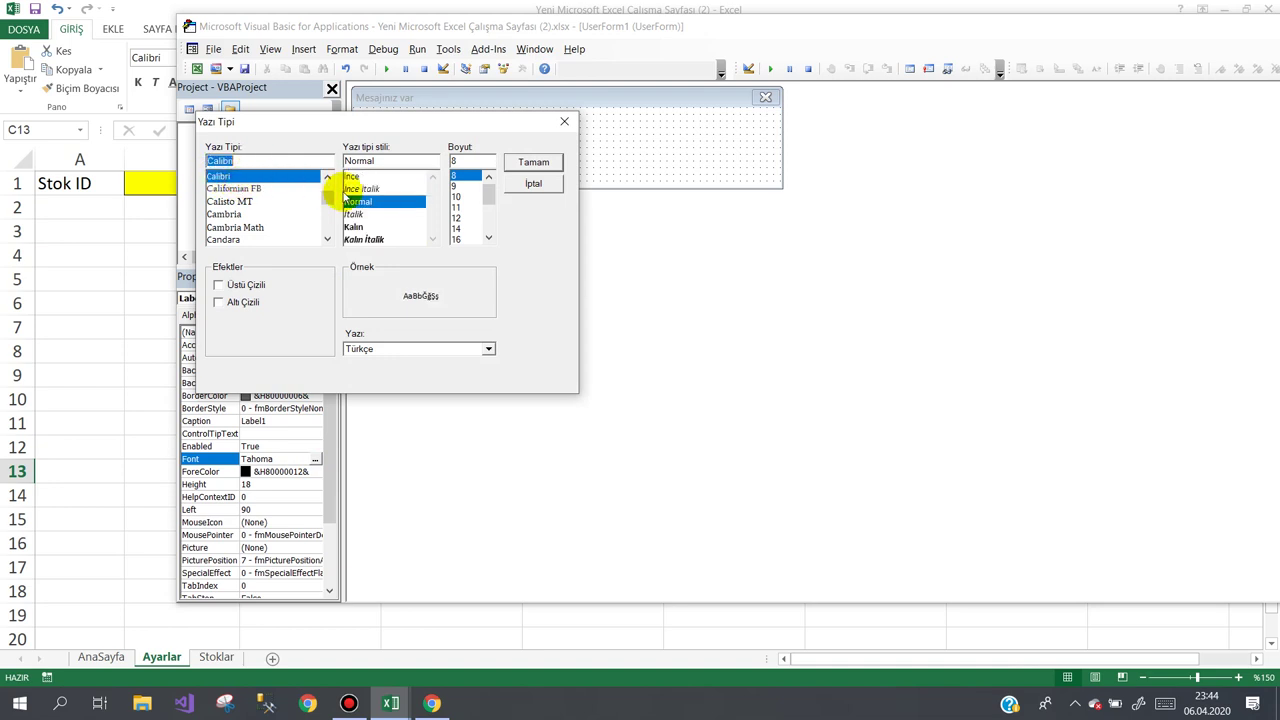
pyautogui.click(378, 228)
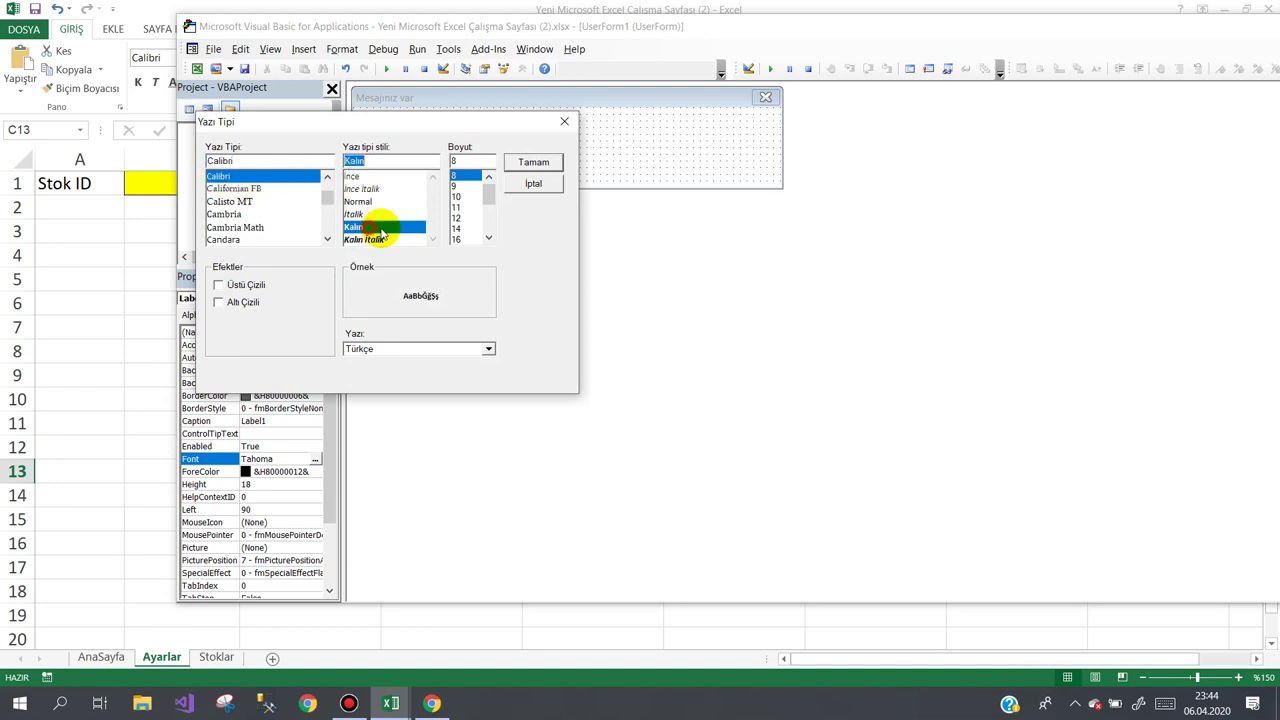
pyautogui.click(457, 239)
pyautogui.click(521, 167)
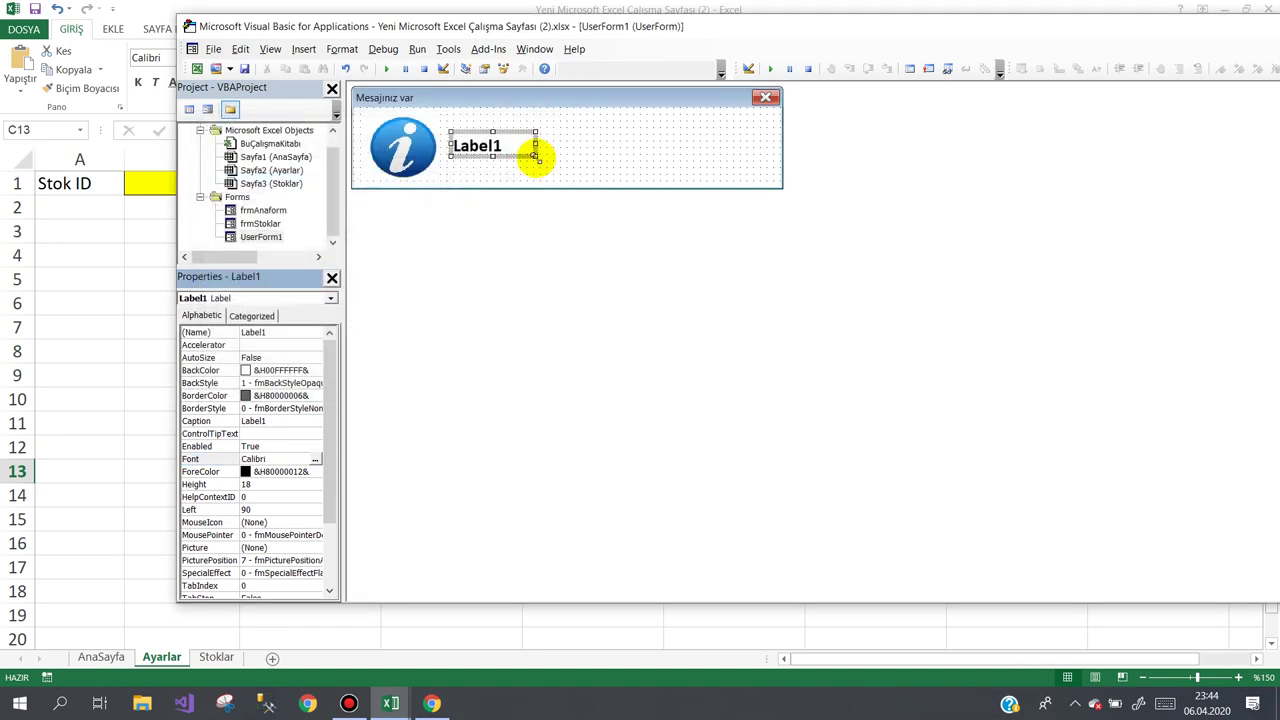
# Step: Widen the label nearly to the form's right edge
pyautogui.moveTo(537, 157); pyautogui.dragTo(777, 167)
pyautogui.click(679, 181)
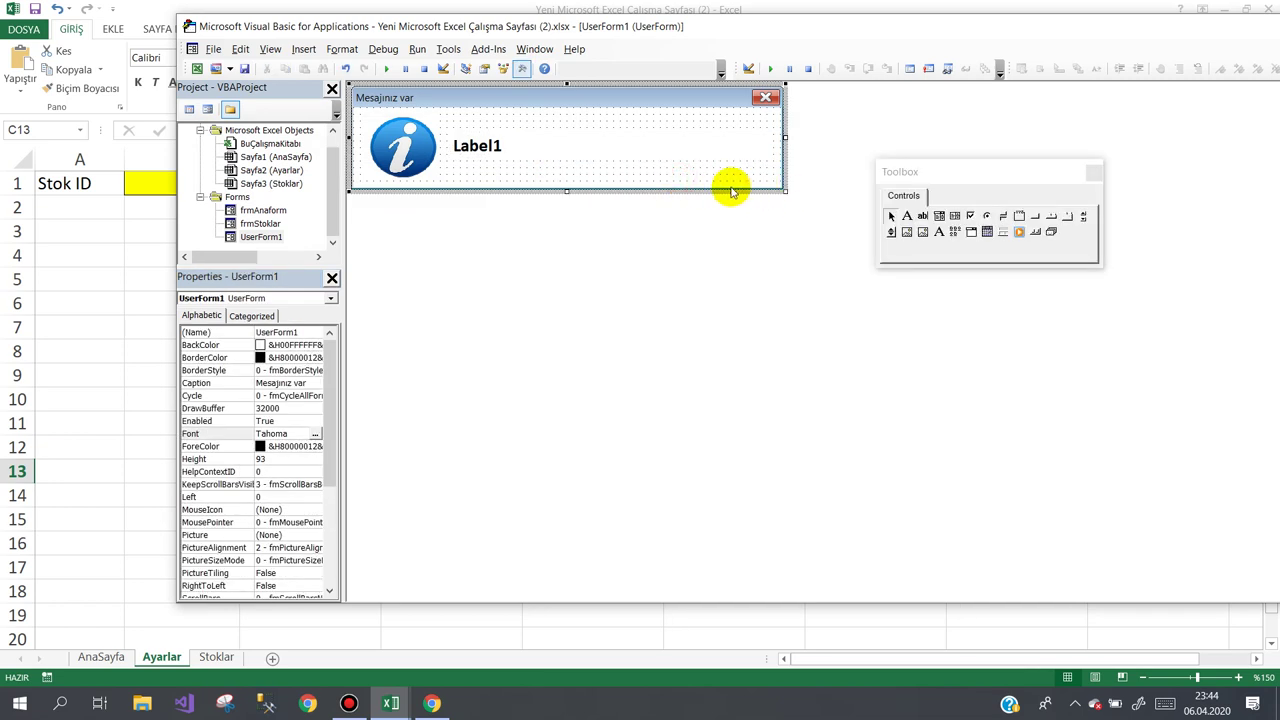
pyautogui.click(545, 136)
pyautogui.click(606, 171)
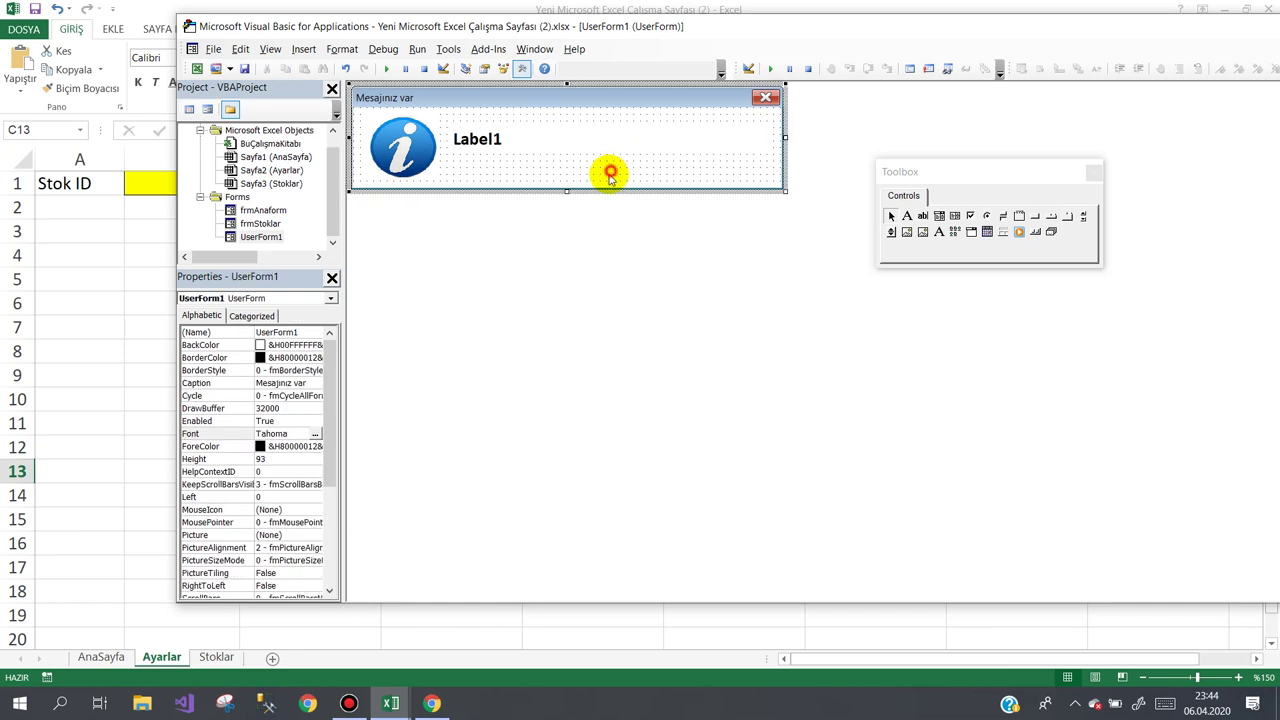
# Step: Draw a command button at the form's bottom right and make the form slightly taller
pyautogui.click(1018, 216)
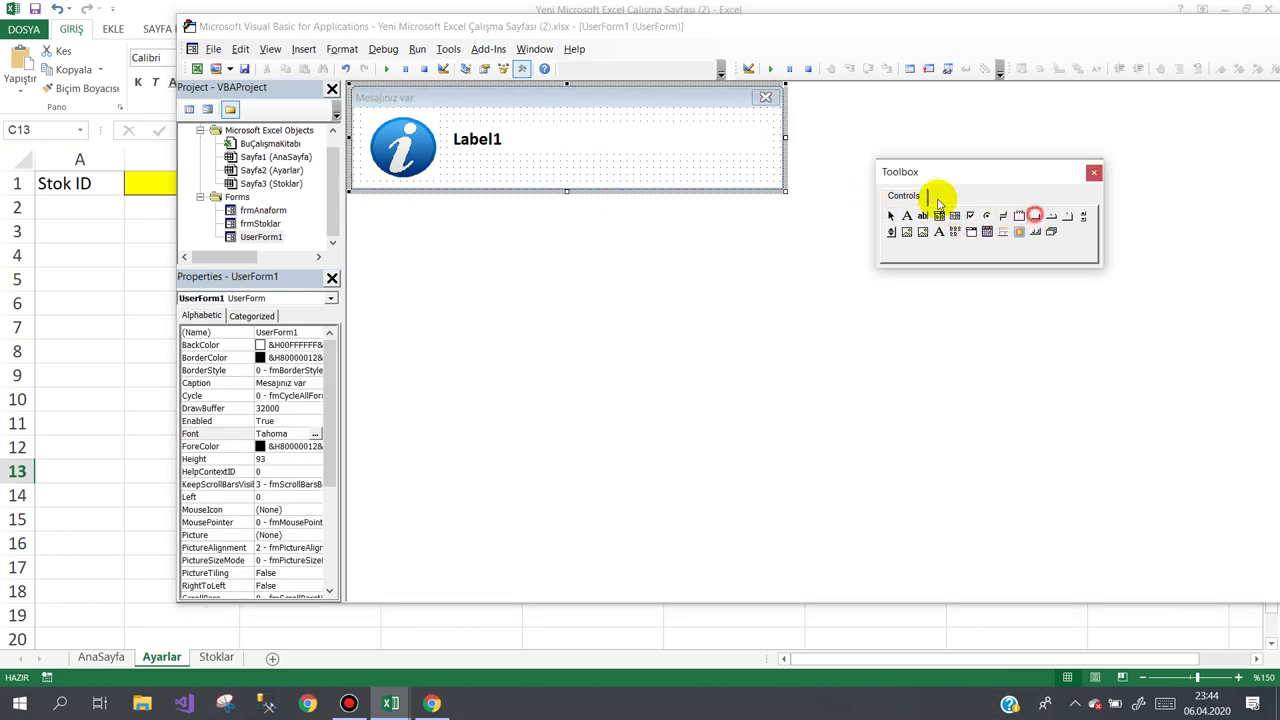
pyautogui.moveTo(763, 160); pyautogui.dragTo(697, 186)
pyautogui.click(632, 186)
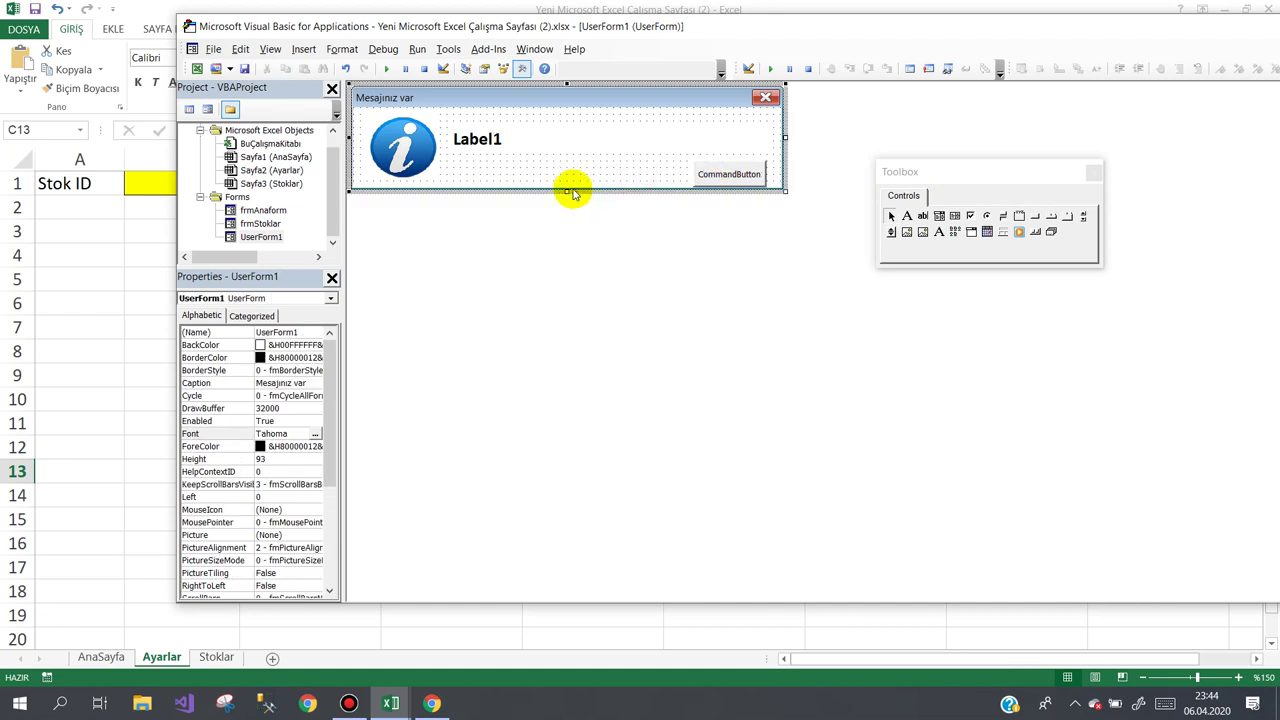
pyautogui.moveTo(567, 190); pyautogui.dragTo(571, 203)
pyautogui.click(731, 174)
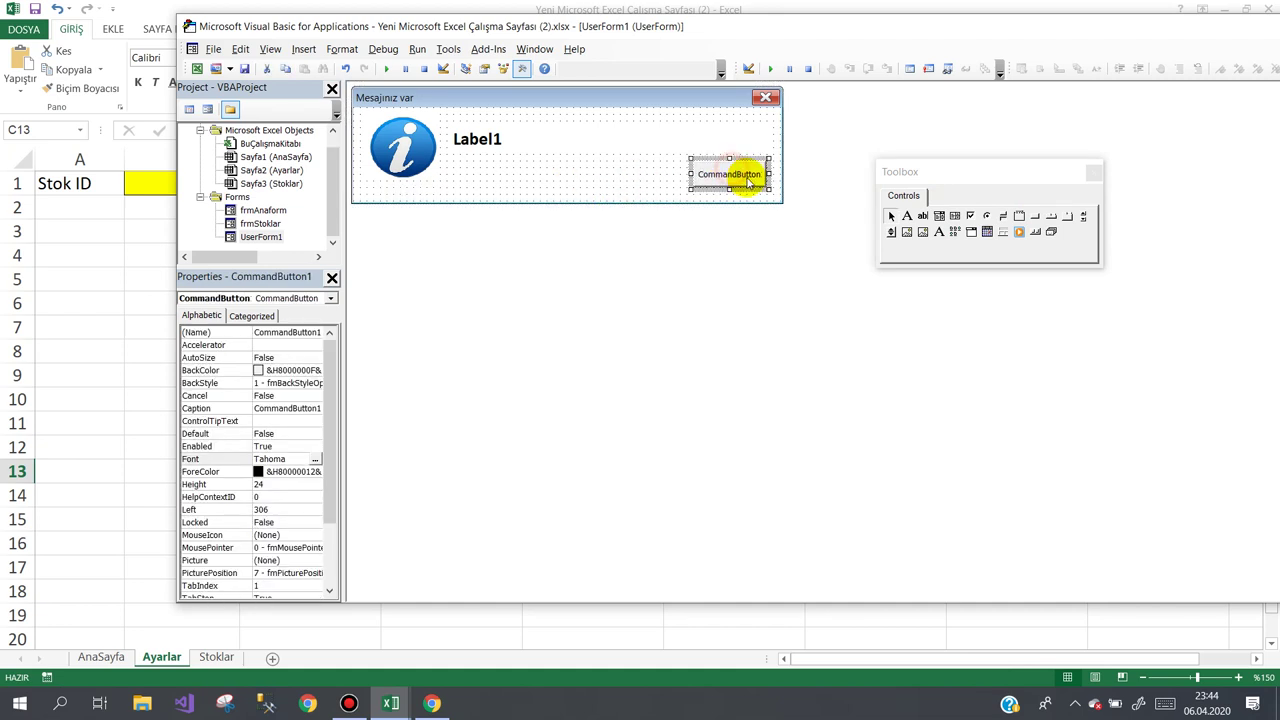
# Step: Give the button a white background and the caption Tamam
pyautogui.click(300, 370)
pyautogui.click(315, 370)
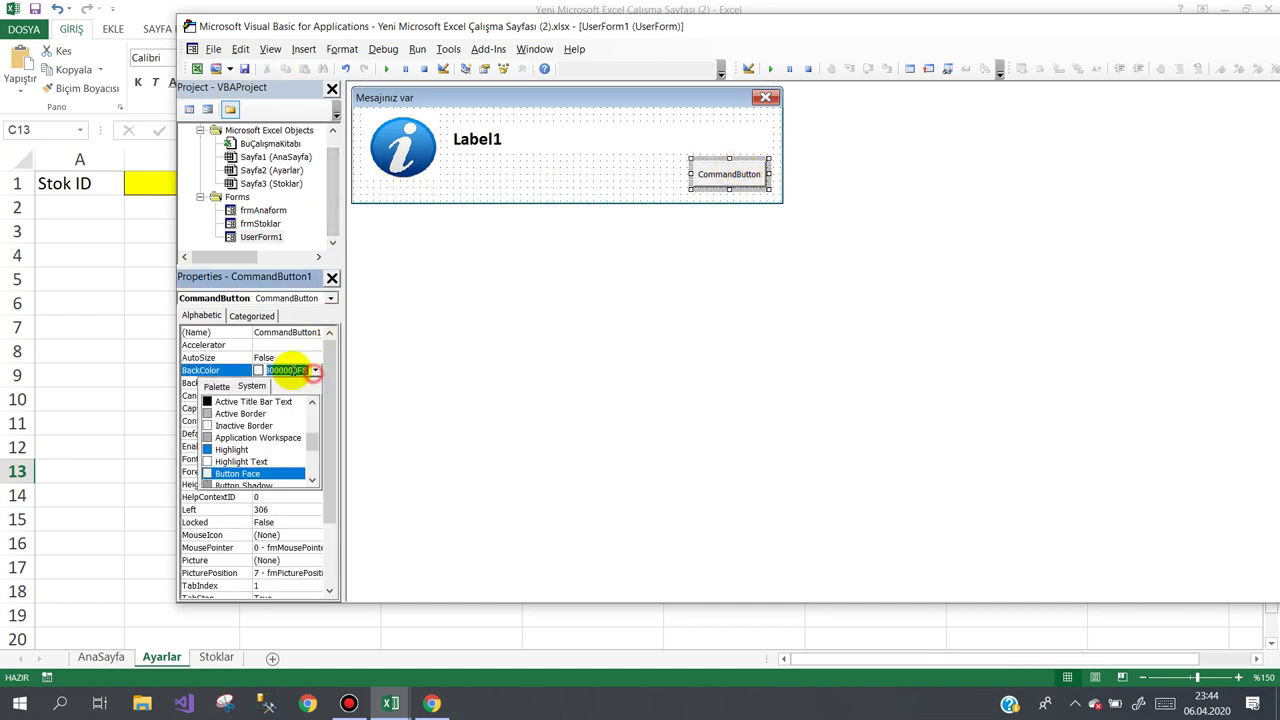
pyautogui.click(216, 386)
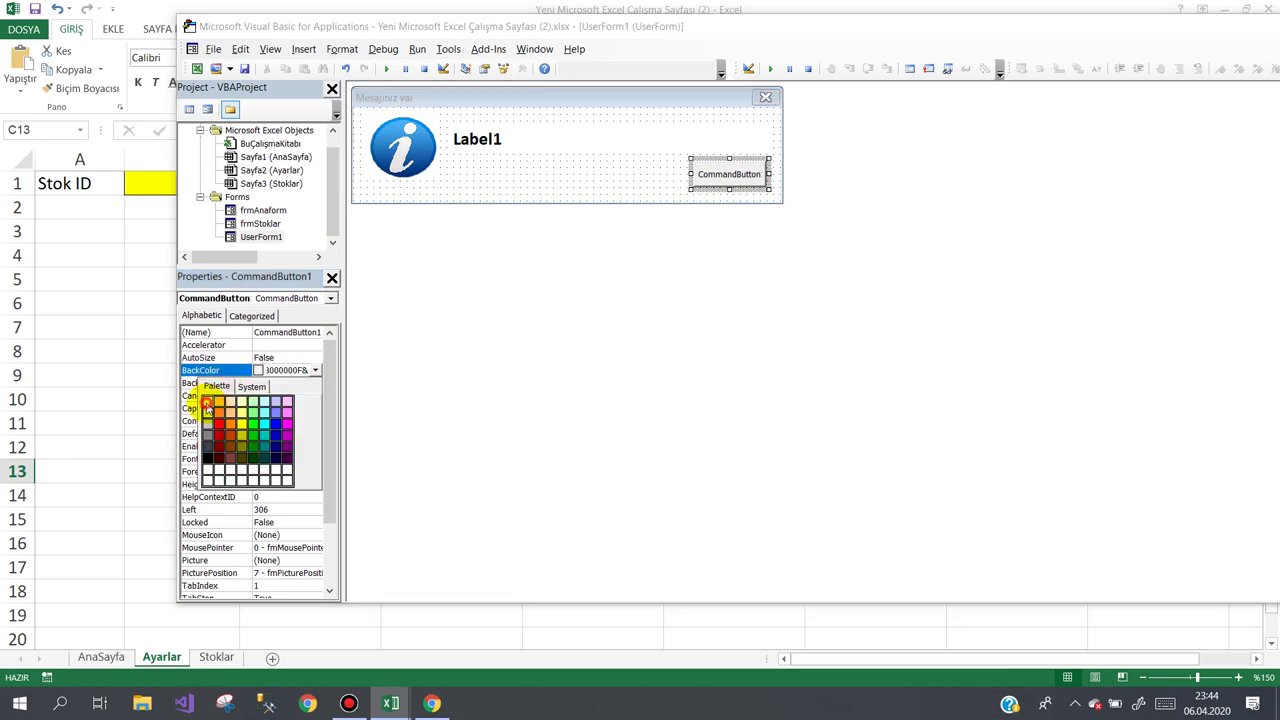
pyautogui.click(207, 404)
pyautogui.click(733, 176)
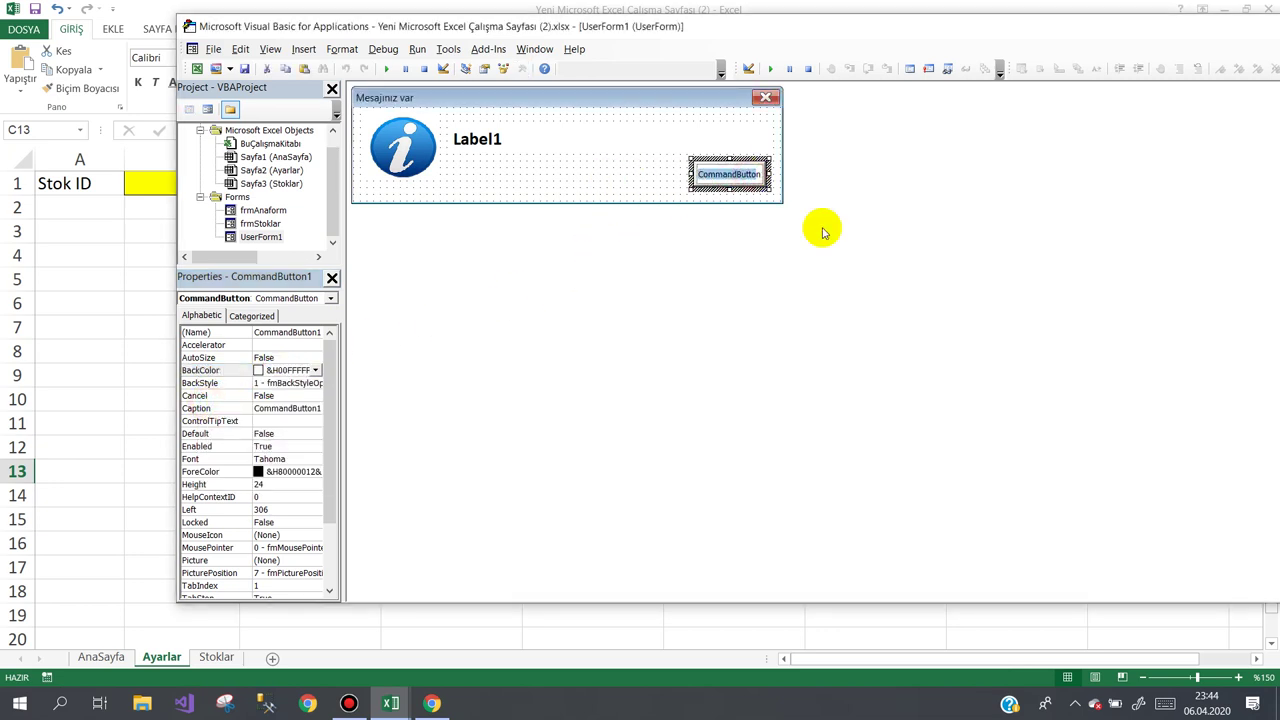
pyautogui.write('1')
pyautogui.write('Tamam')
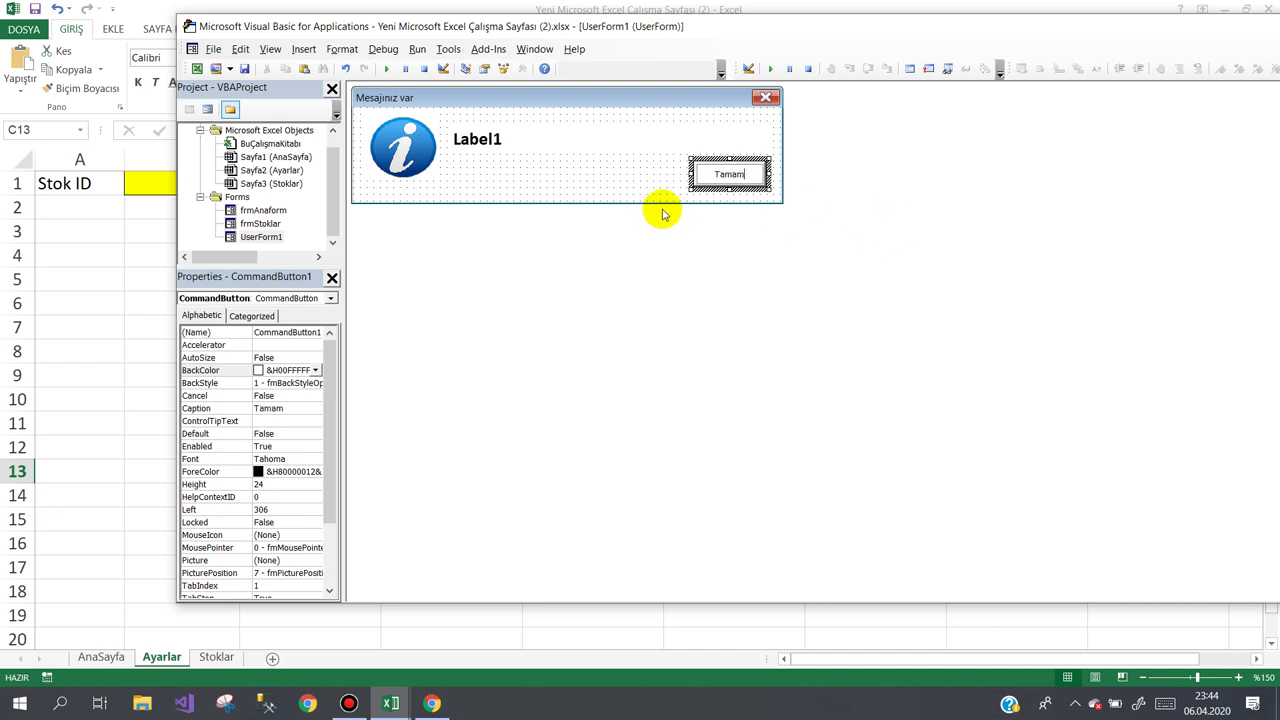
# Step: Set the button's Picture to the Apply check-mark icon
pyautogui.click(300, 560)
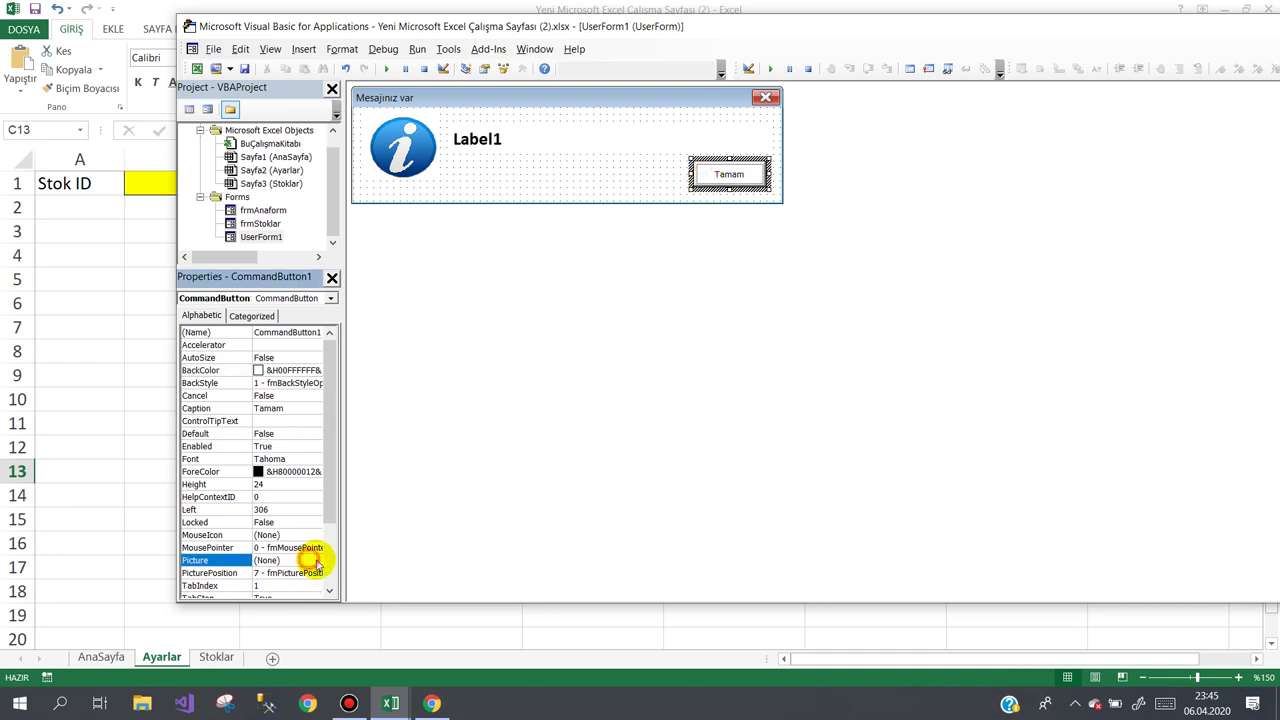
pyautogui.click(315, 560)
pyautogui.doubleClick(372, 180)
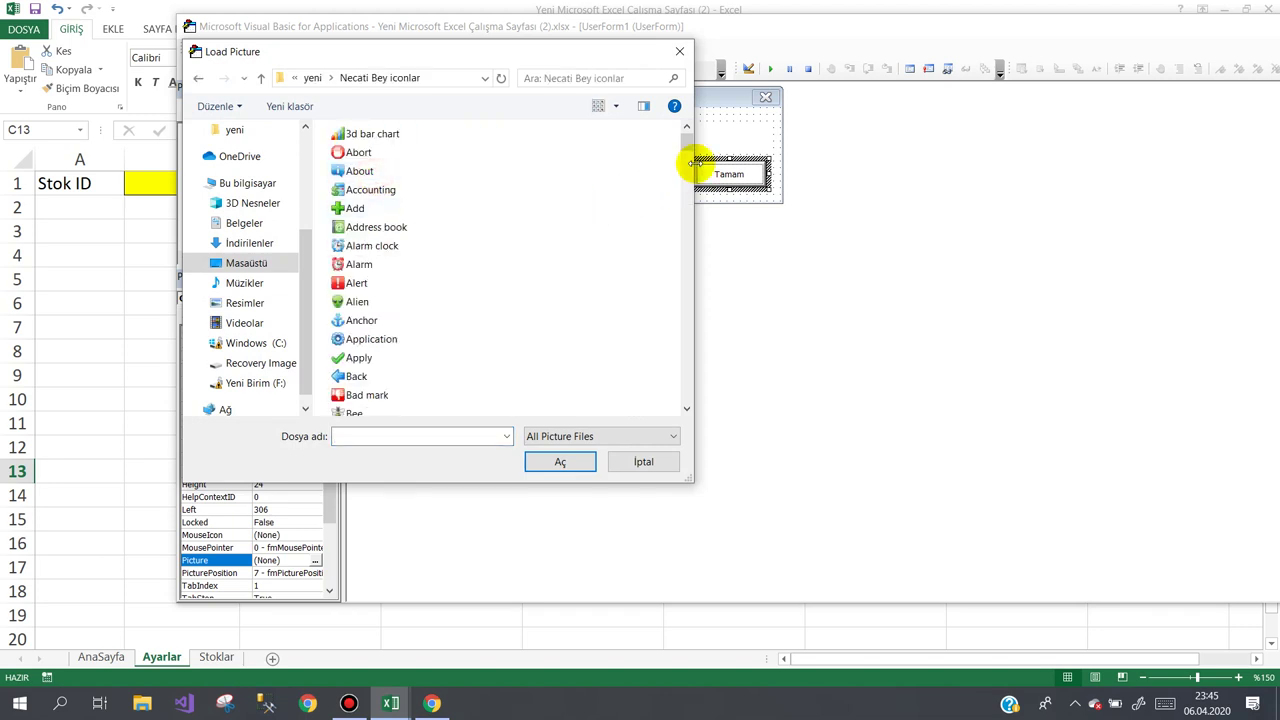
pyautogui.doubleClick(355, 358)
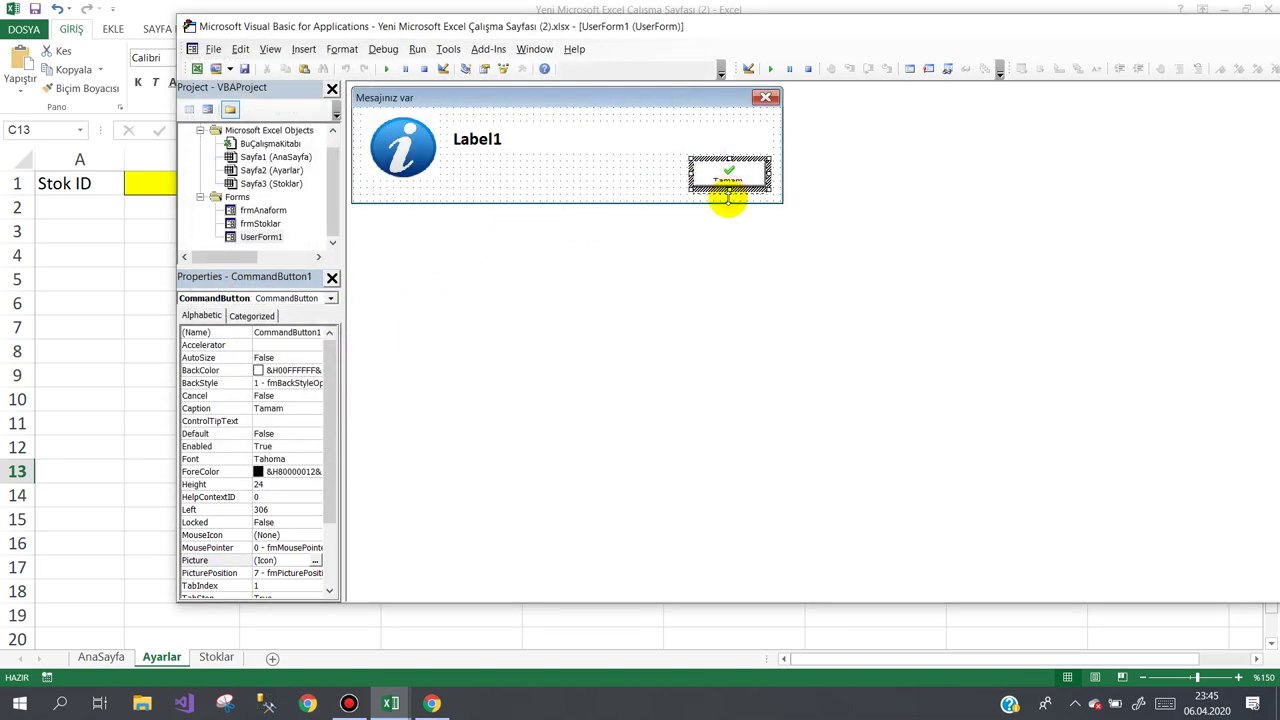
# Step: Name the Tamam button btnTamam
pyautogui.click(630, 185)
pyautogui.click(740, 178)
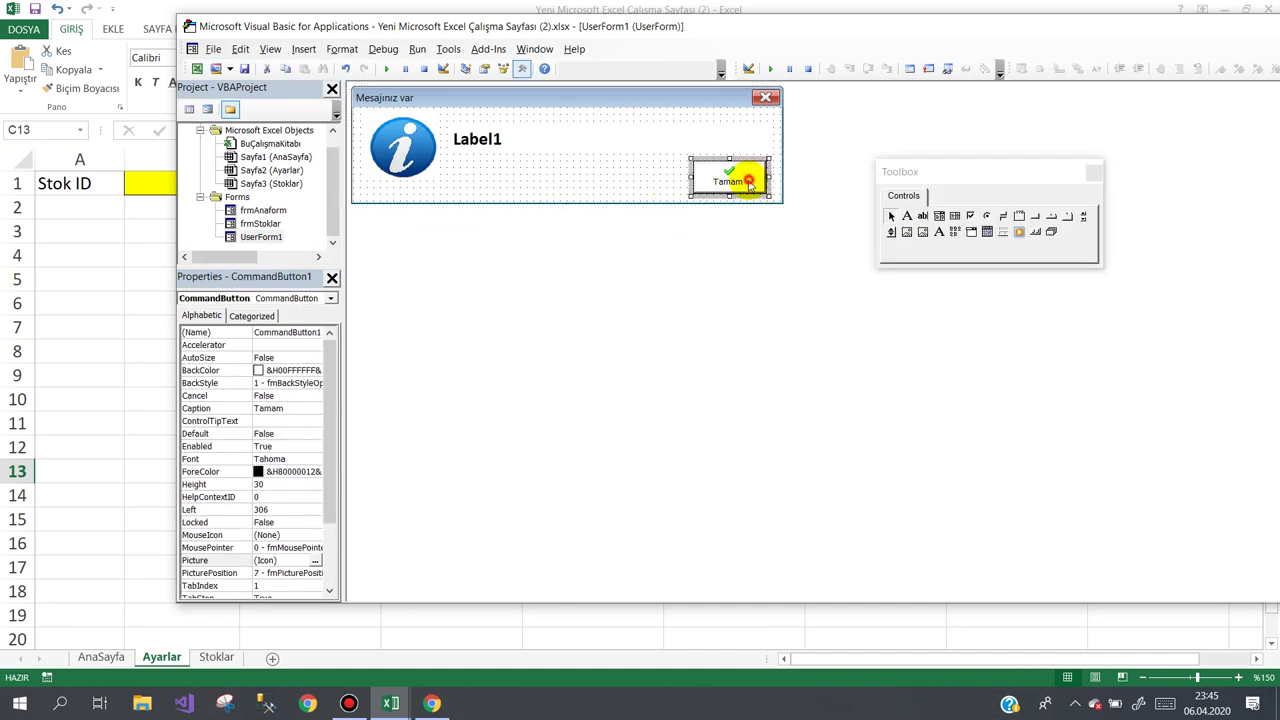
pyautogui.click(220, 335)
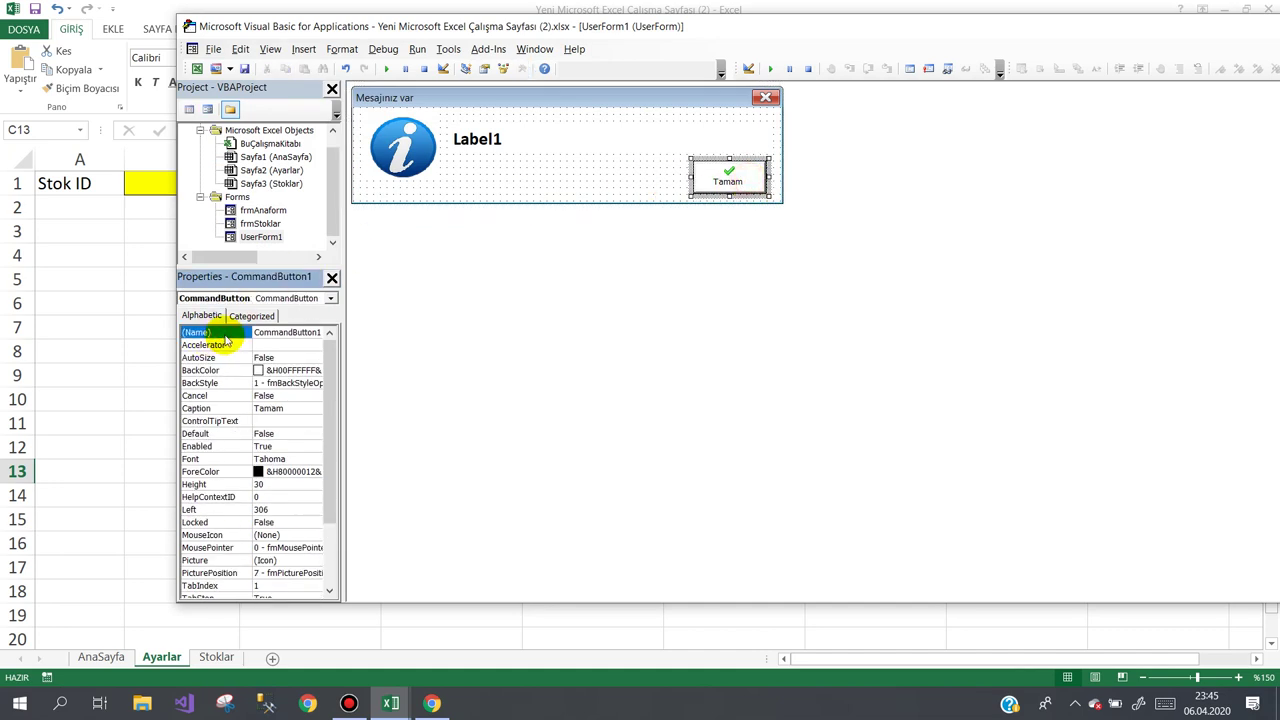
pyautogui.write('btnTamam')
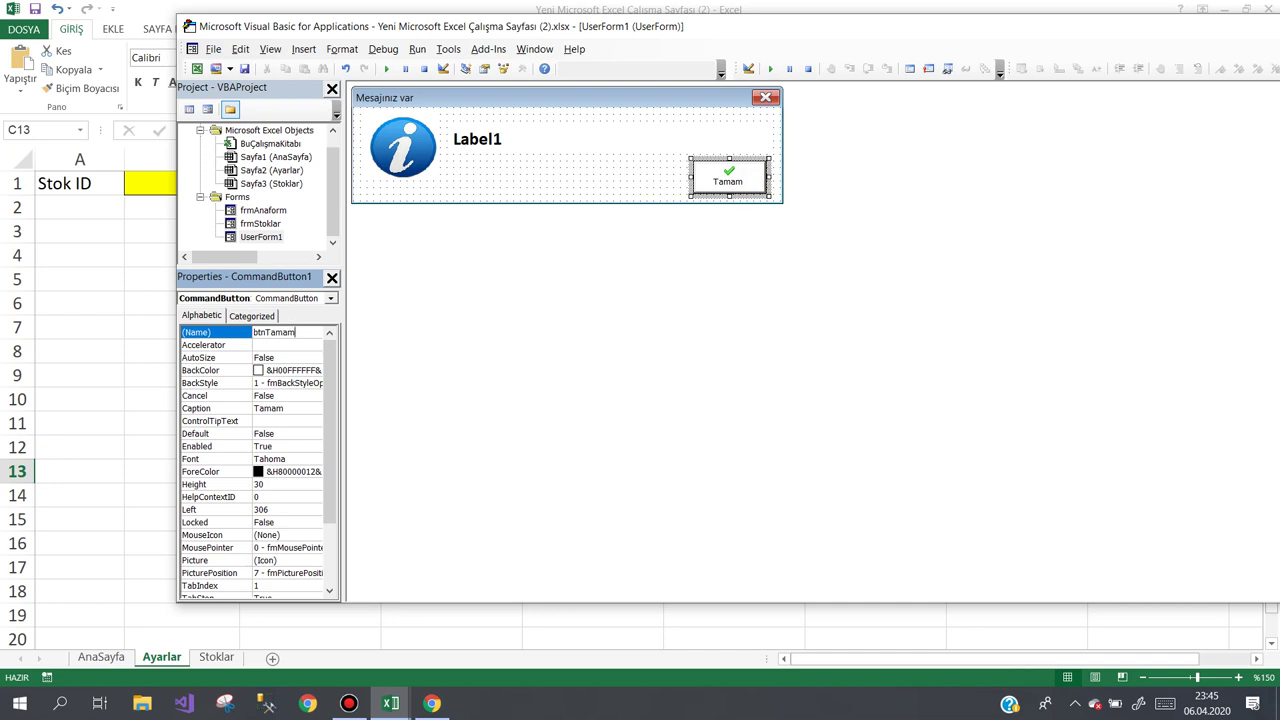
pyautogui.press('Return')
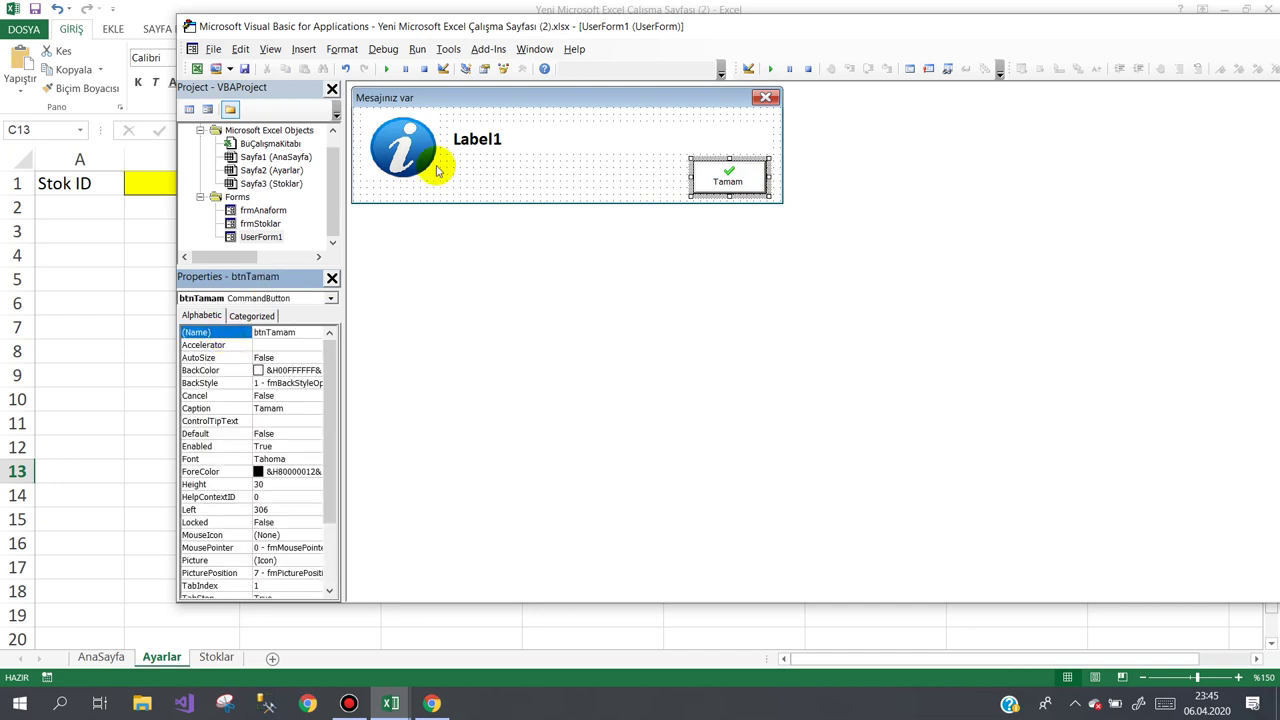
# Step: Rename the message label to lblMesaj
pyautogui.click(466, 145)
pyautogui.click(281, 332)
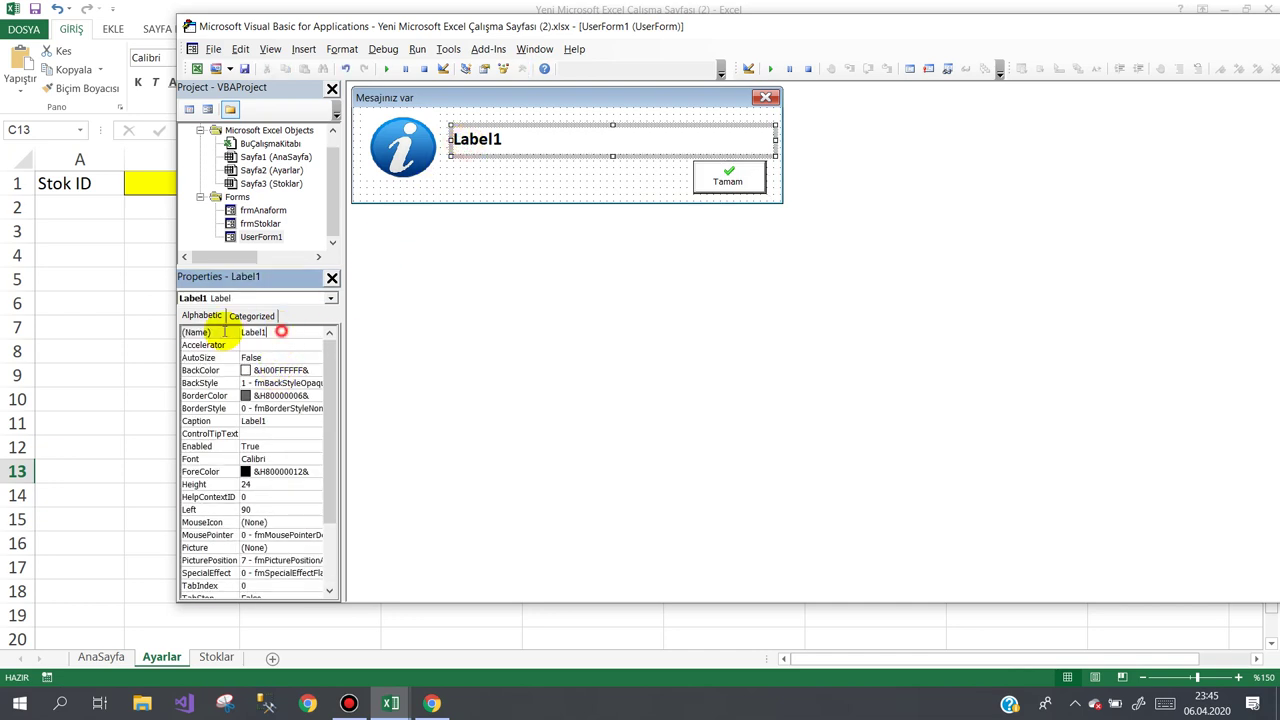
pyautogui.write('lblMesaj')
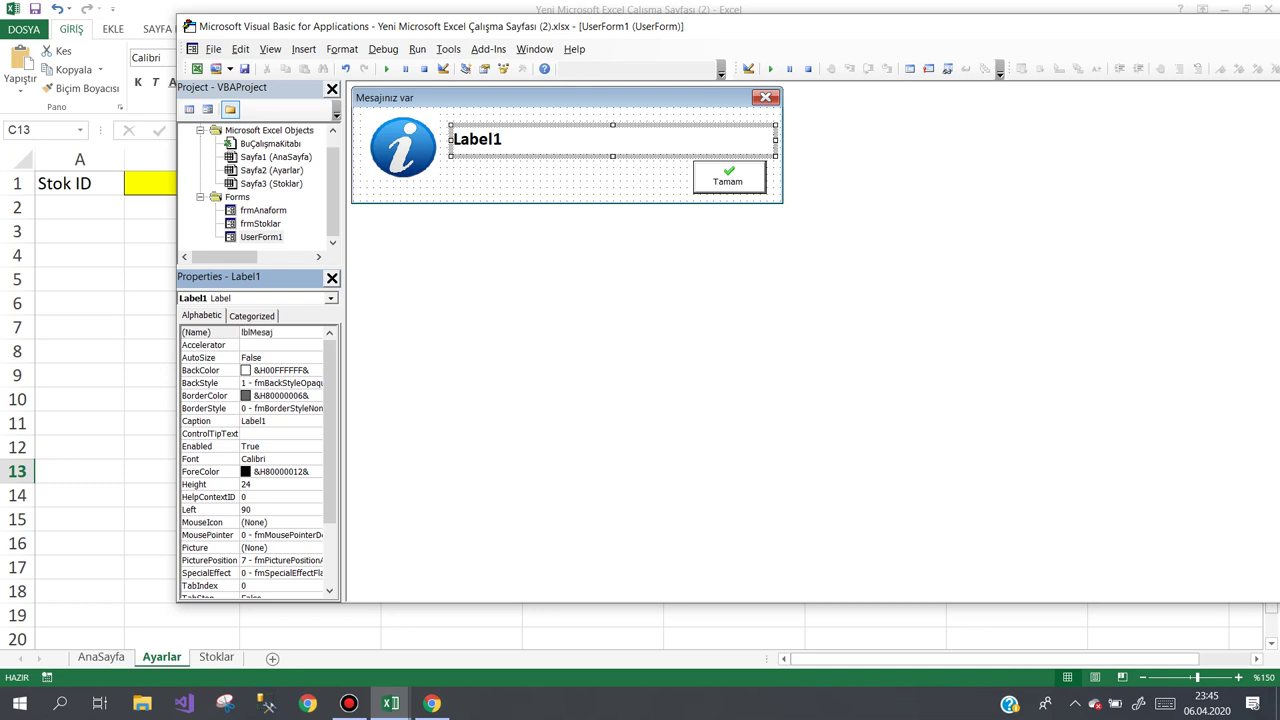
pyautogui.press('Return')
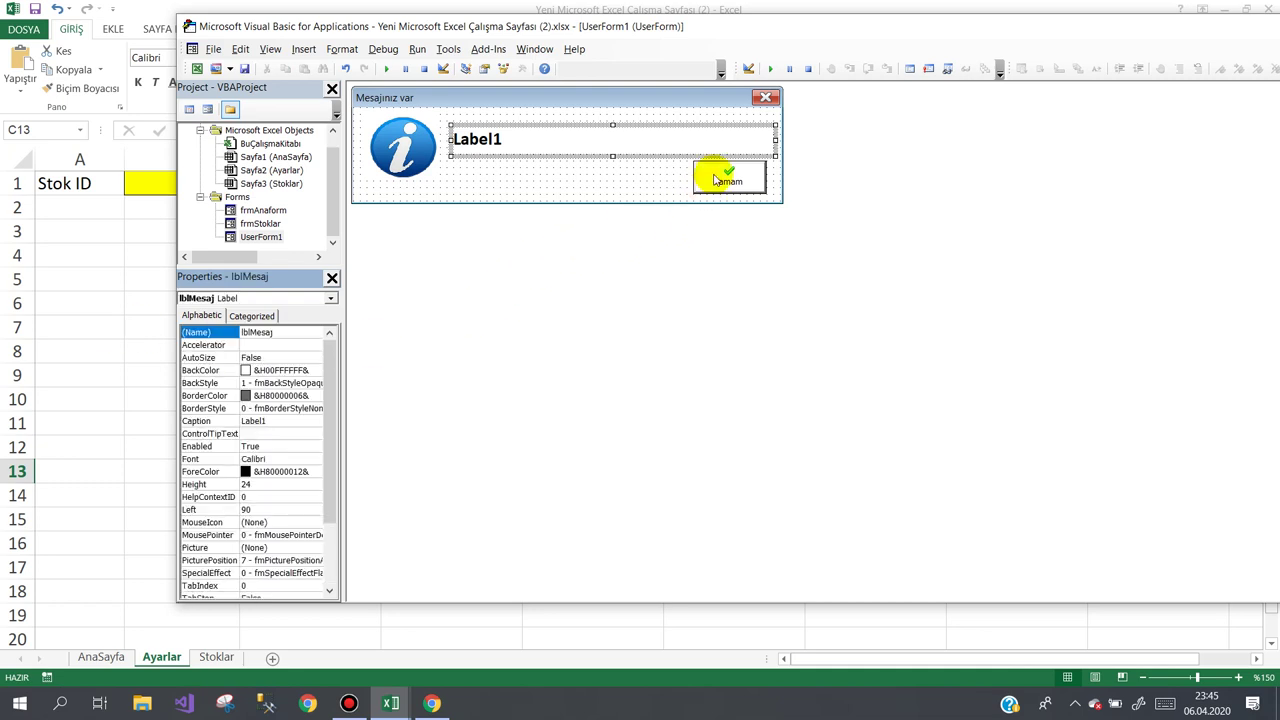
pyautogui.click(715, 180)
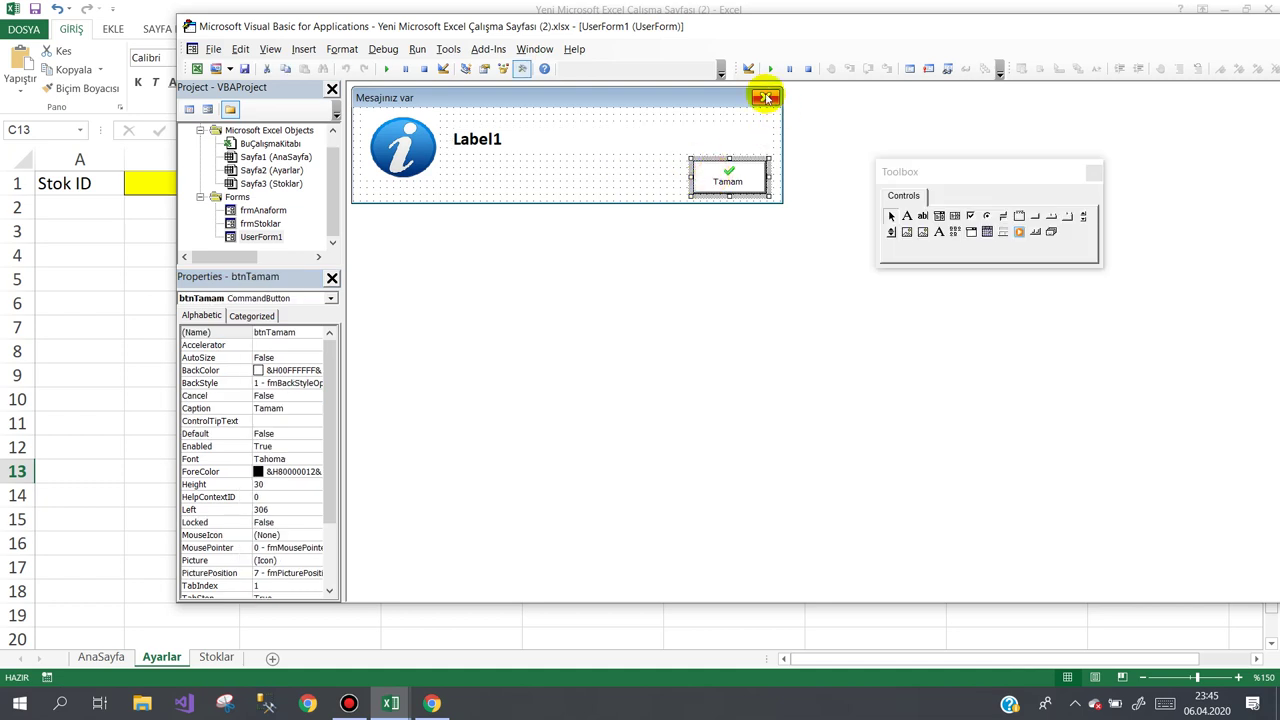
# Step: Add a QueryClose handler that sets Cancel = 1 based on CloseMode
pyautogui.doubleClick(557, 190)
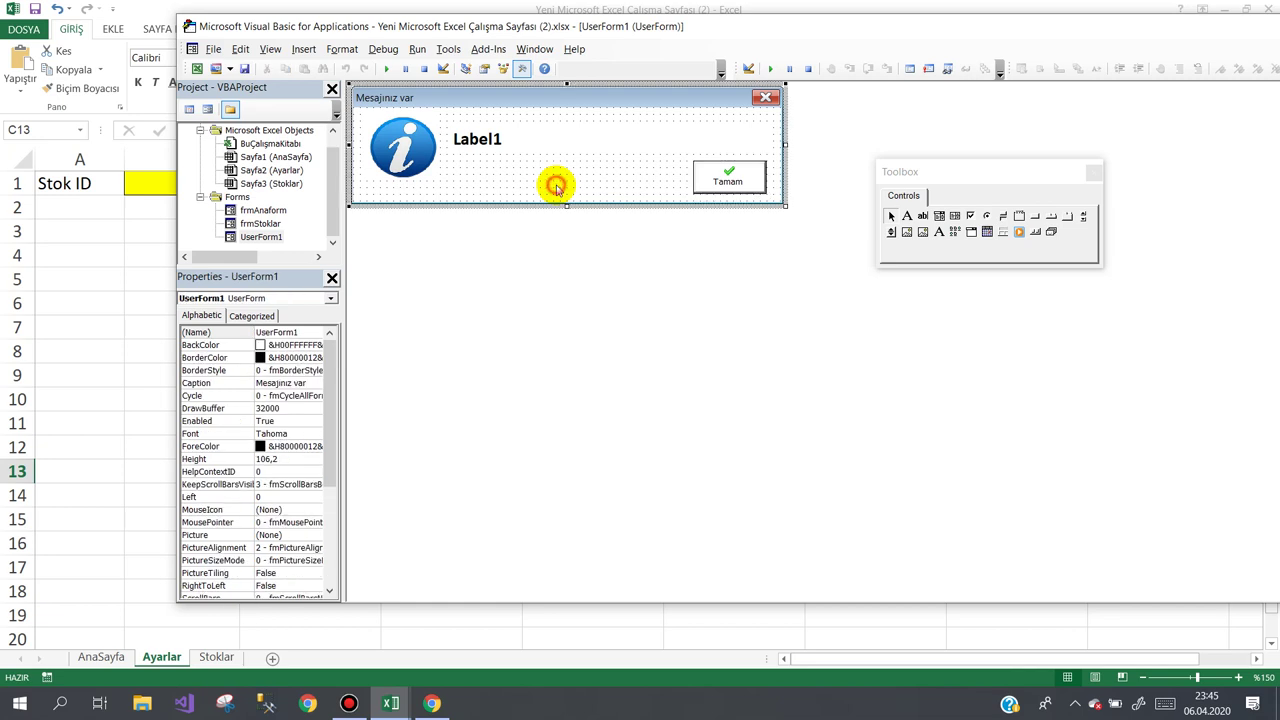
pyautogui.click(986, 95)
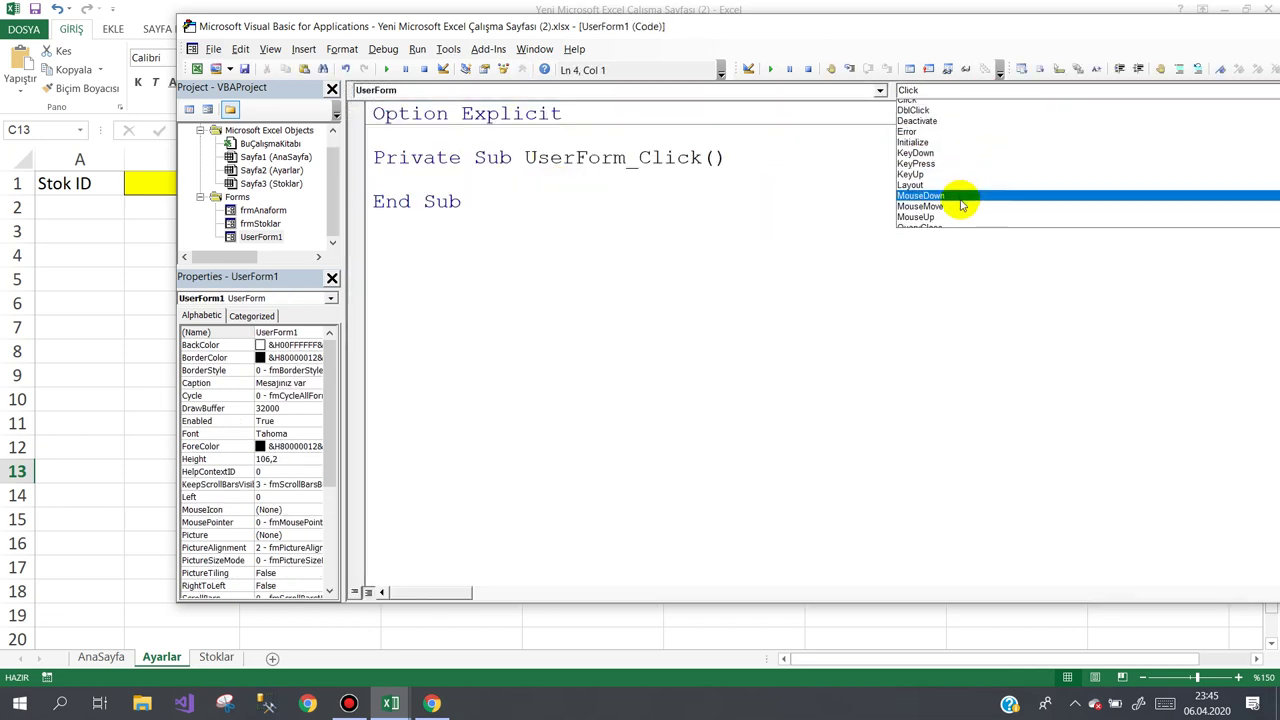
pyautogui.scroll(-2, 963, 200)
pyautogui.click(922, 170)
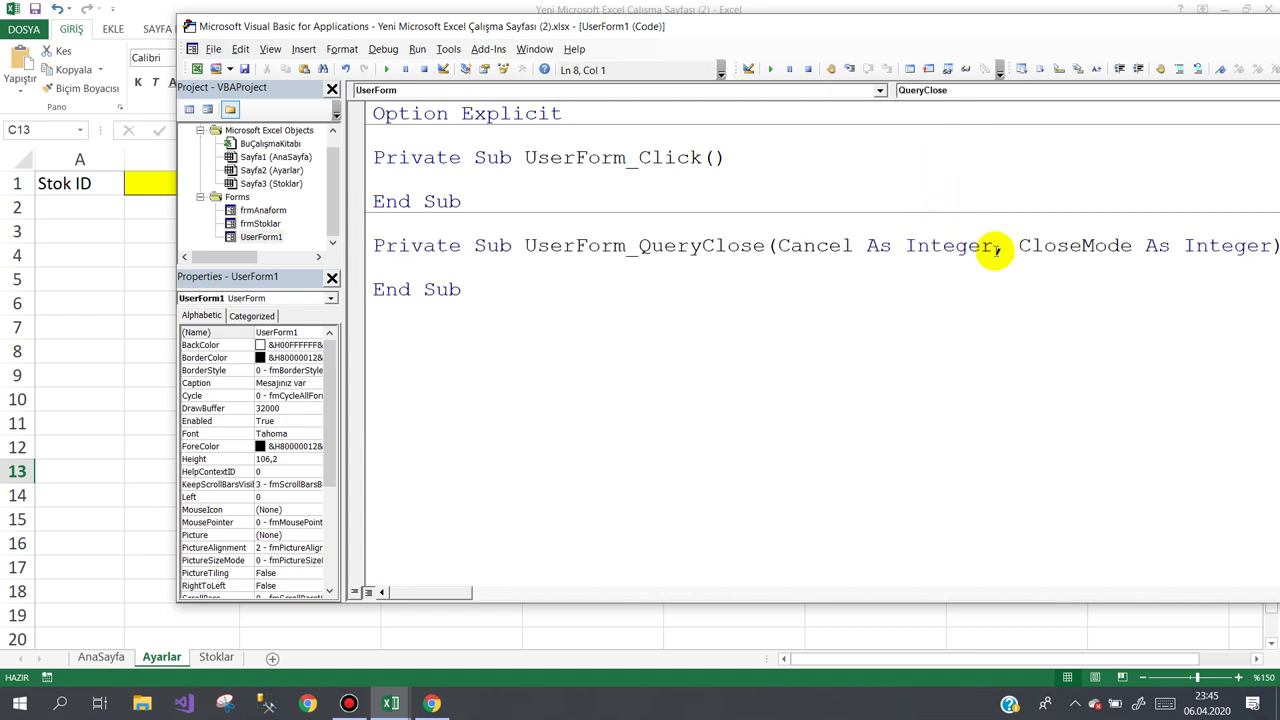
pyautogui.write('if')
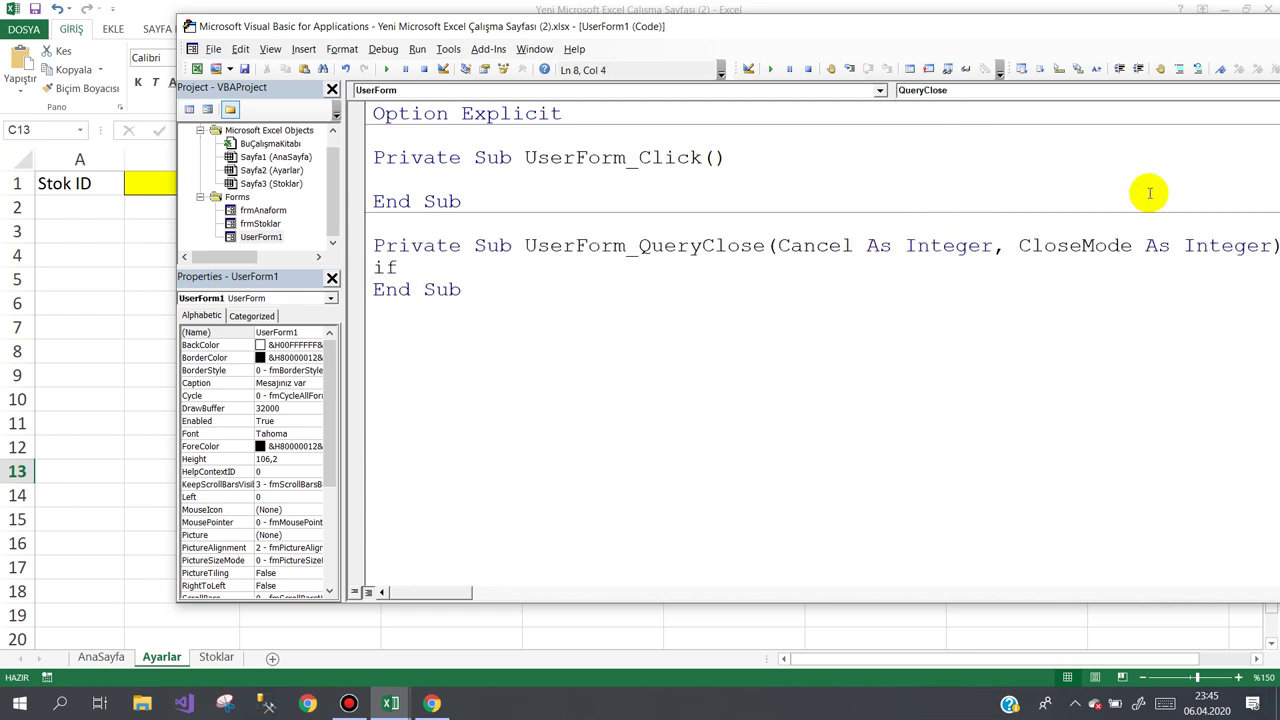
pyautogui.doubleClick(1074, 245)
pyautogui.hotkey('ctrl', 'c')
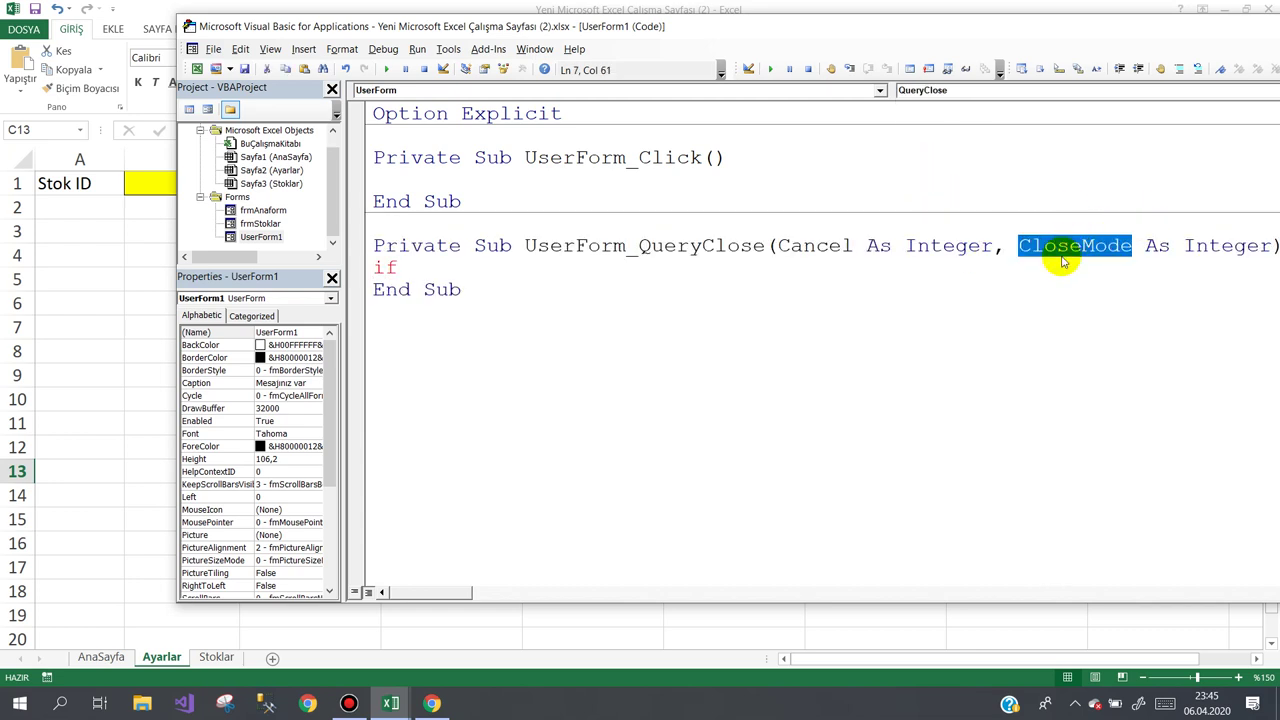
pyautogui.click(452, 269)
pyautogui.hotkey('ctrl', 'v')
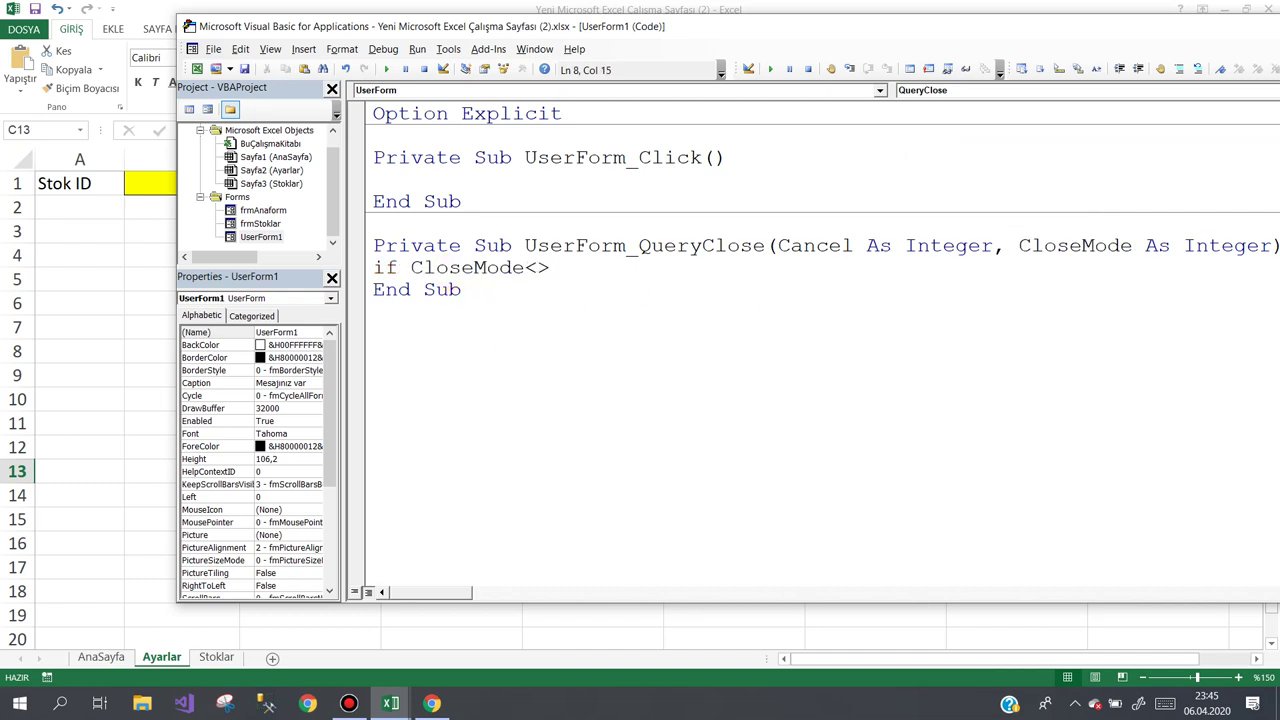
pyautogui.write('then ca')
pyautogui.write('n')
pyautogui.hotkey('ctrl', 'space')
pyautogui.write('=')
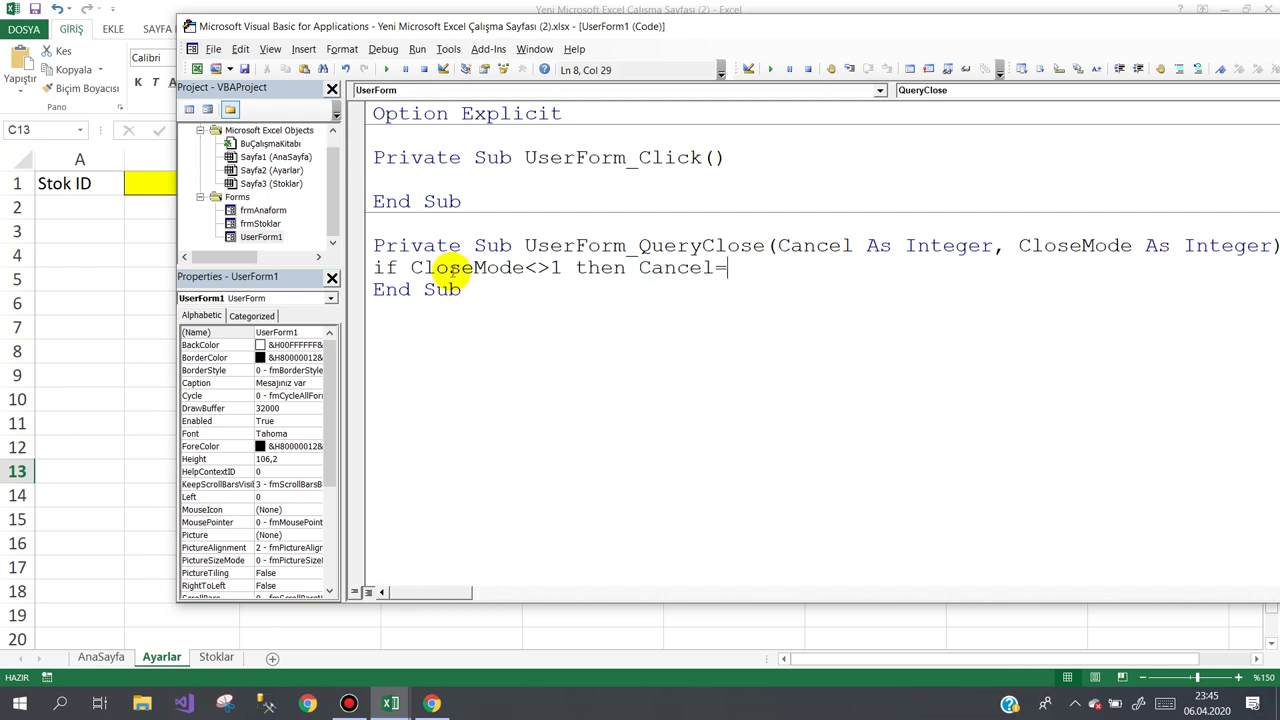
pyautogui.write('1')
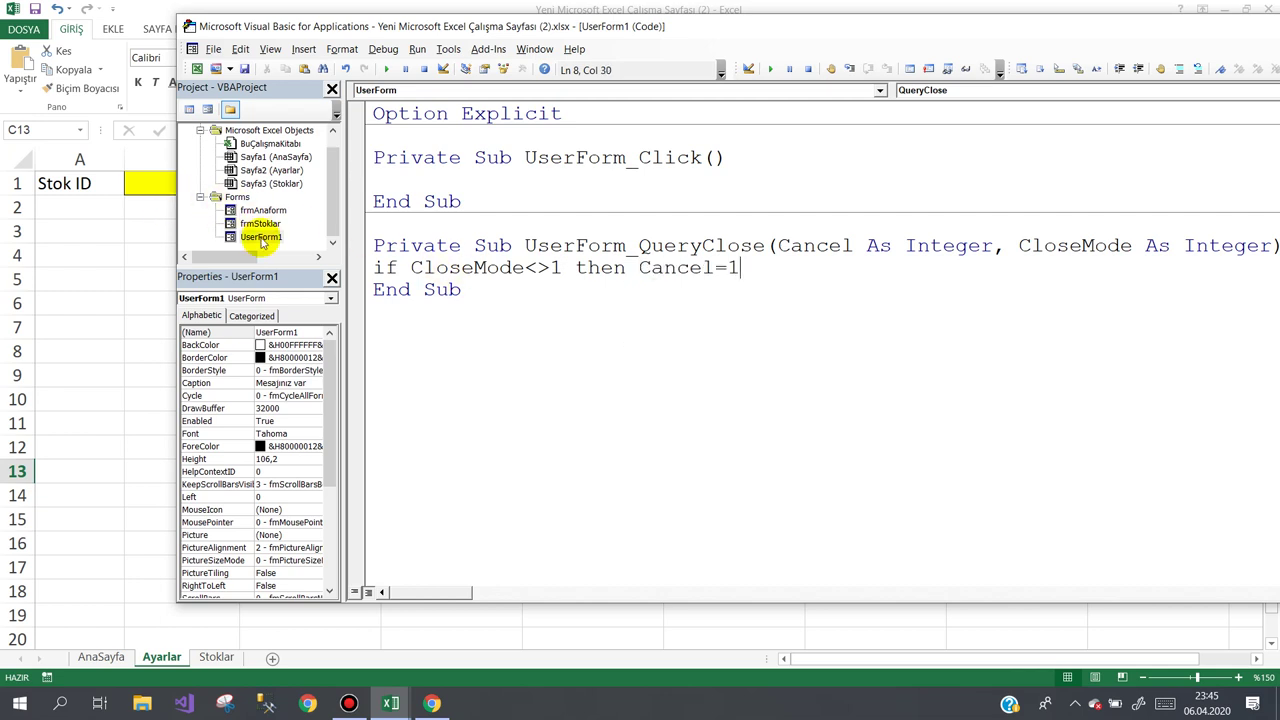
# Step: Rename UserForm1 to frmMesaj in the Properties window
pyautogui.click(260, 238)
pyautogui.doubleClick(260, 238)
pyautogui.click(240, 332)
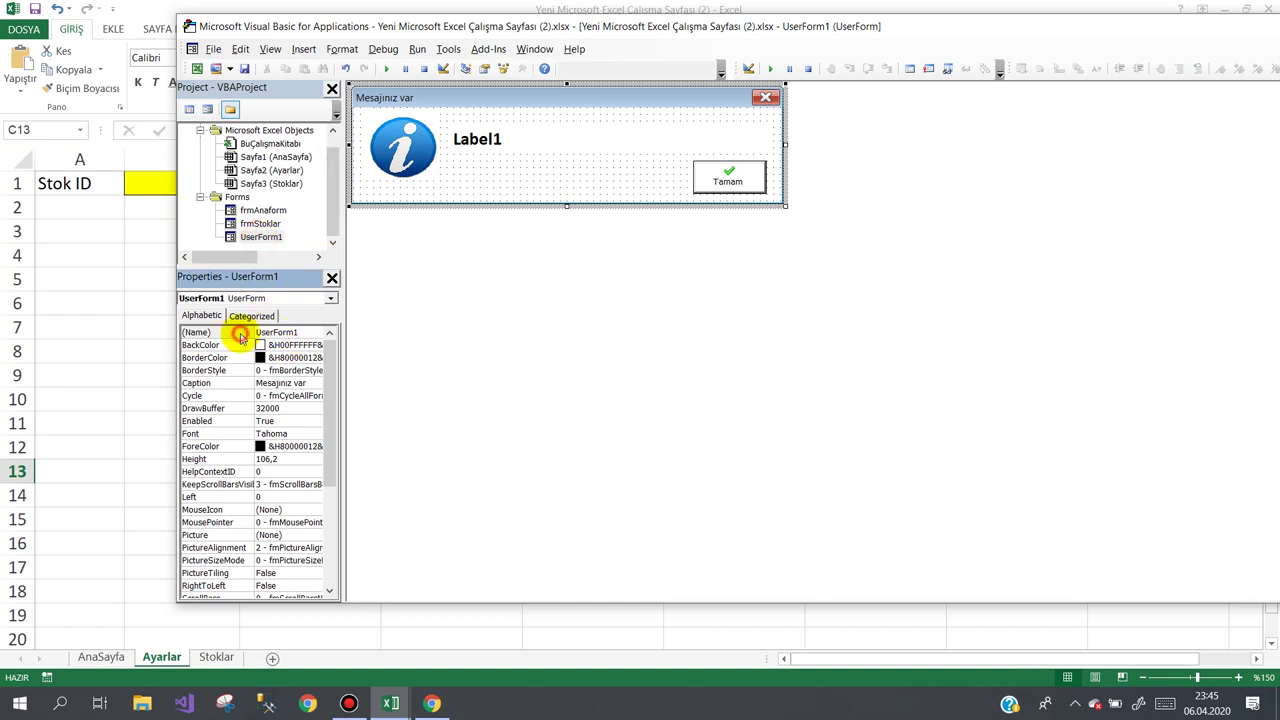
pyautogui.write('frmMesaj')
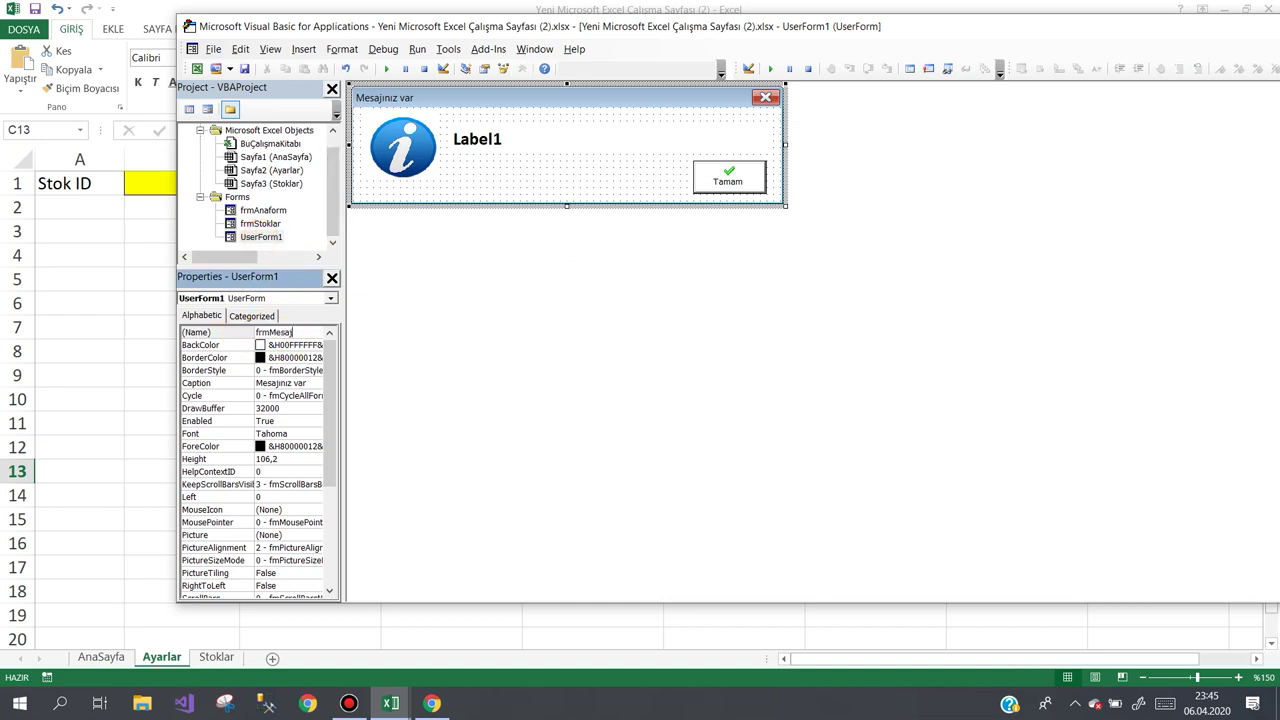
pyautogui.press('Return')
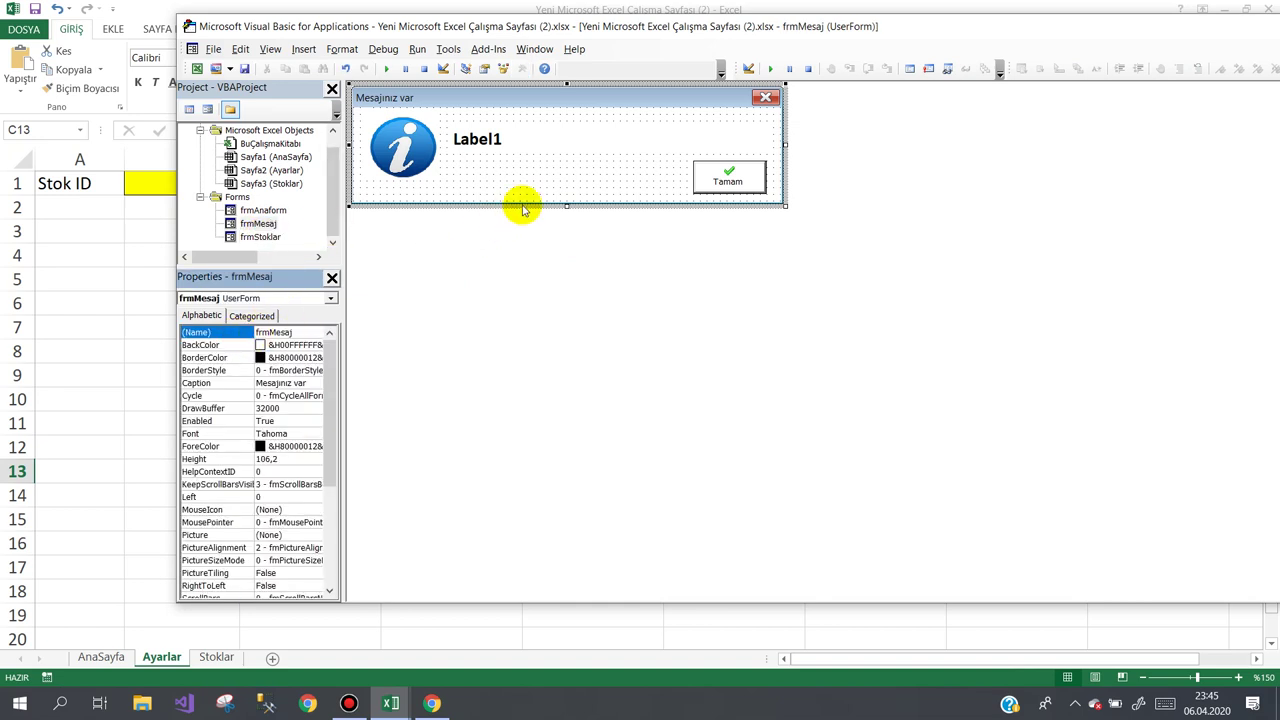
# Step: Make the Tamam button's click handler run Unload Me
pyautogui.doubleClick(732, 181)
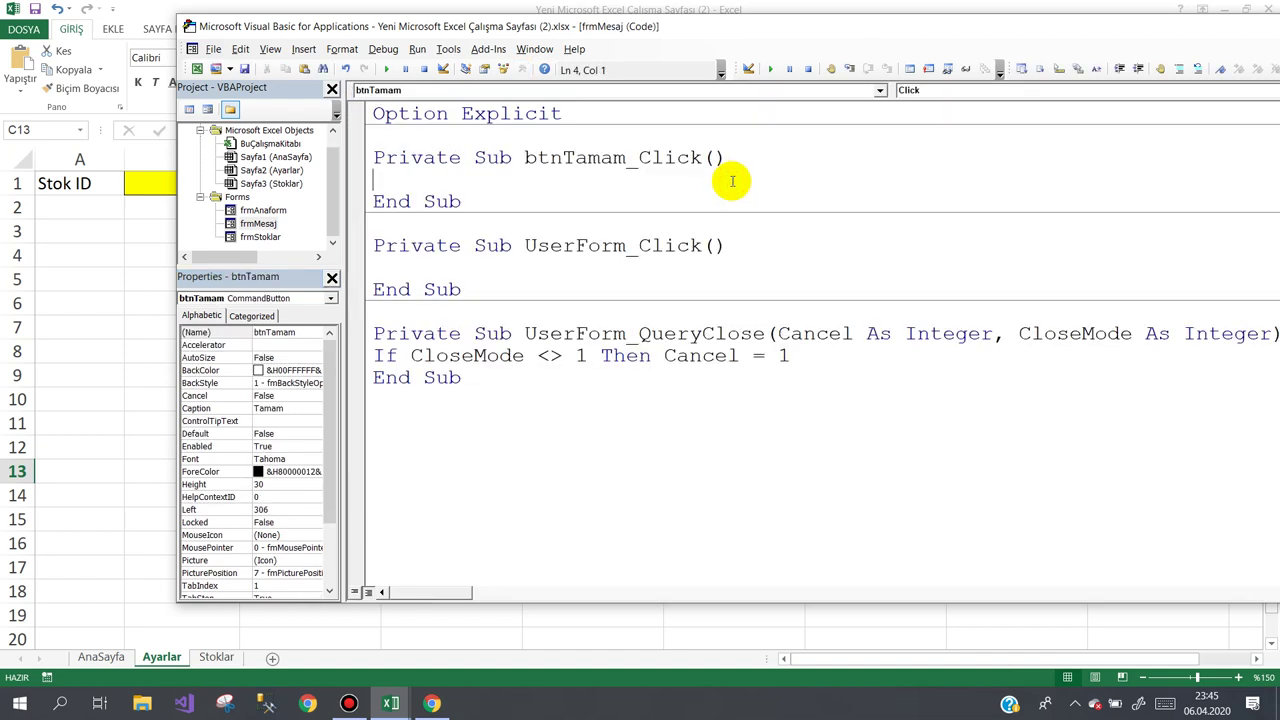
pyautogui.write('un')
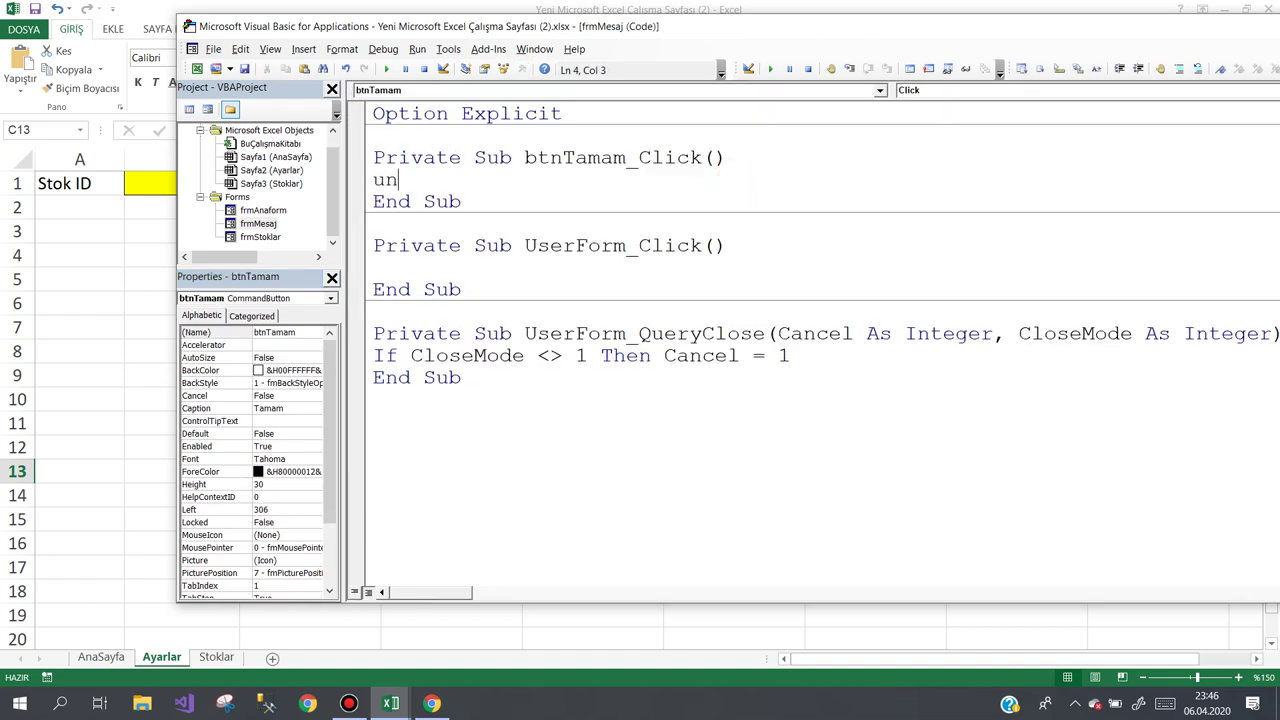
pyautogui.write('ad me')
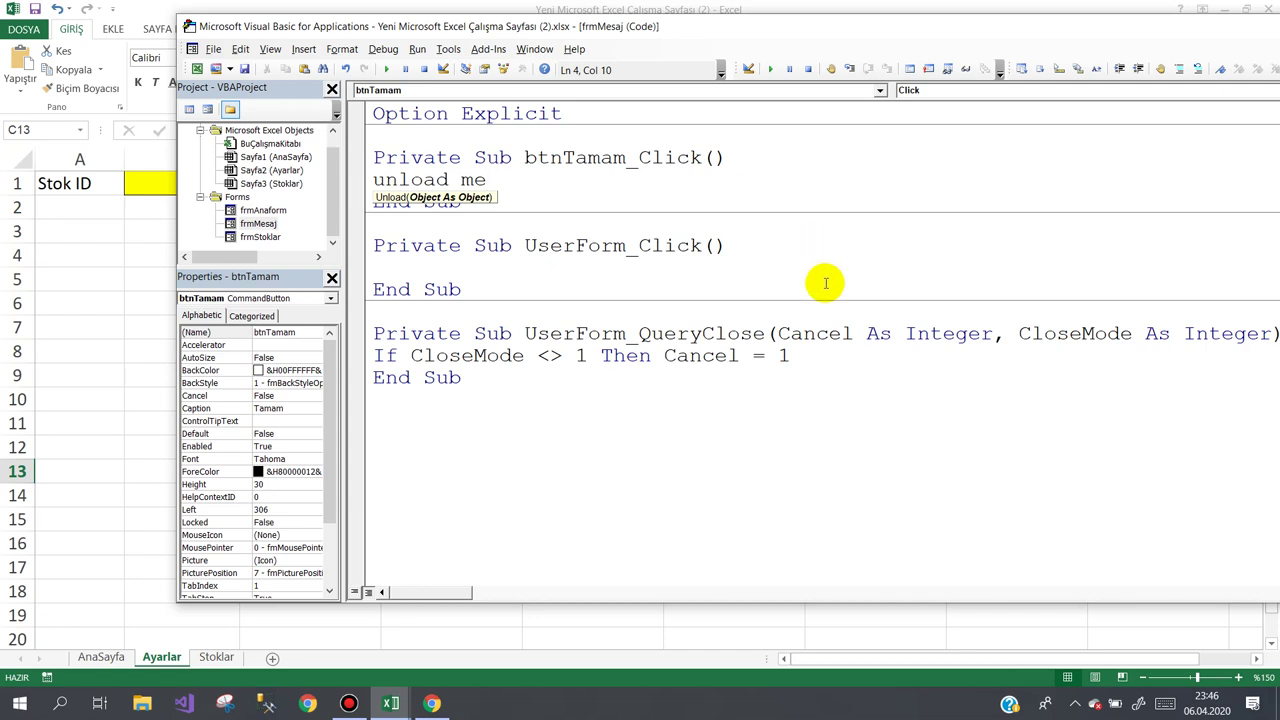
pyautogui.click(690, 278)
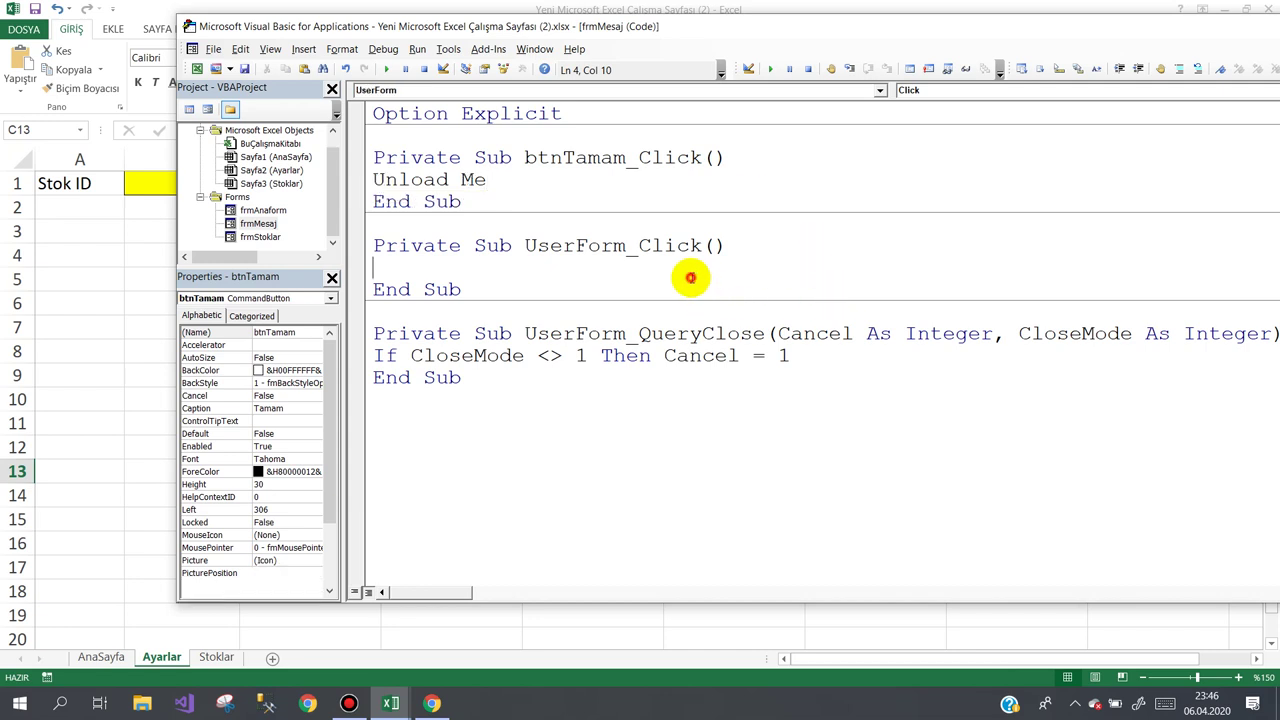
pyautogui.doubleClick(257, 223)
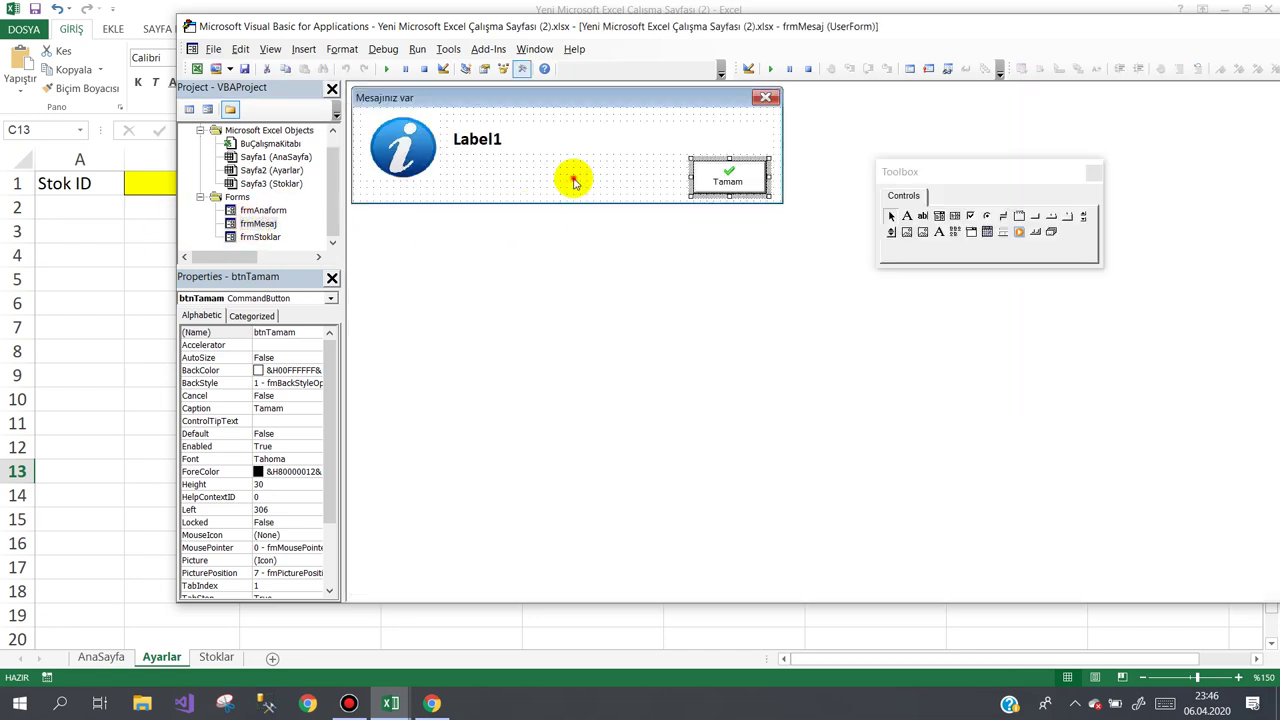
pyautogui.click(571, 177)
# Step: In btnKaydet_Click's If block, set frmMesaj.lblMesaj.Caption to "Lütfen bilgileri eksiksiz giriniz."
pyautogui.doubleClick(260, 237)
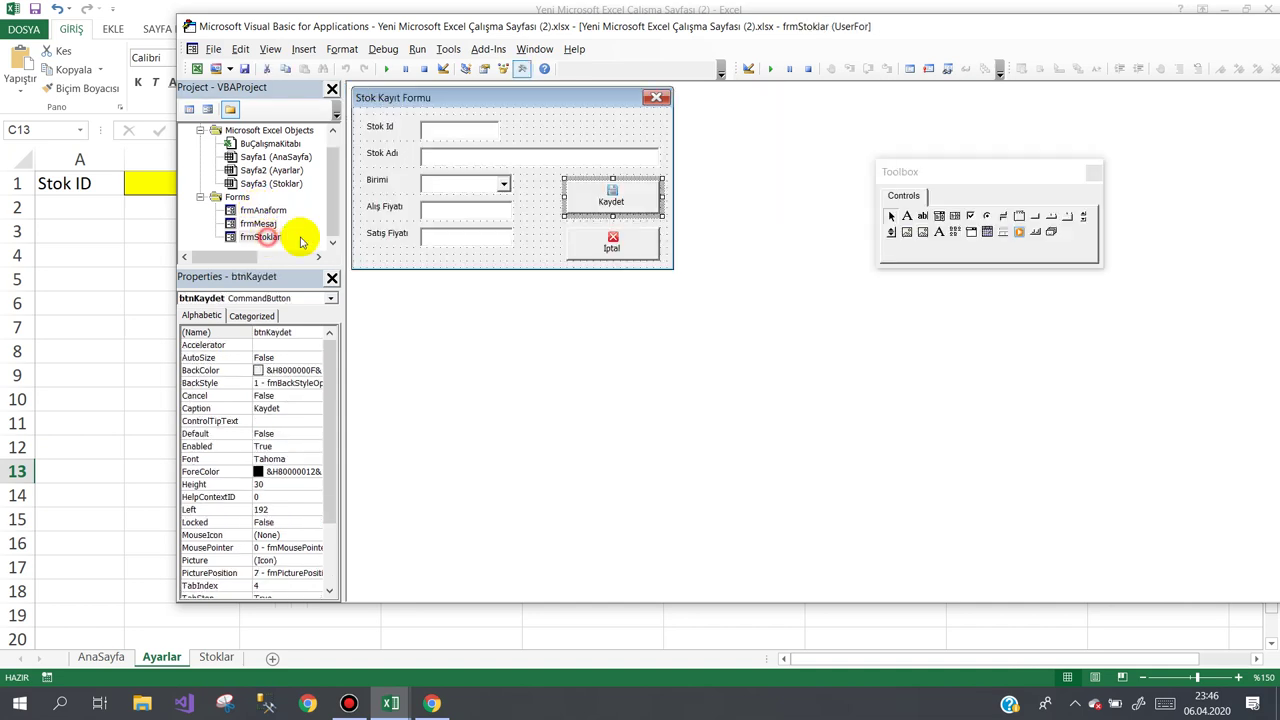
pyautogui.doubleClick(611, 194)
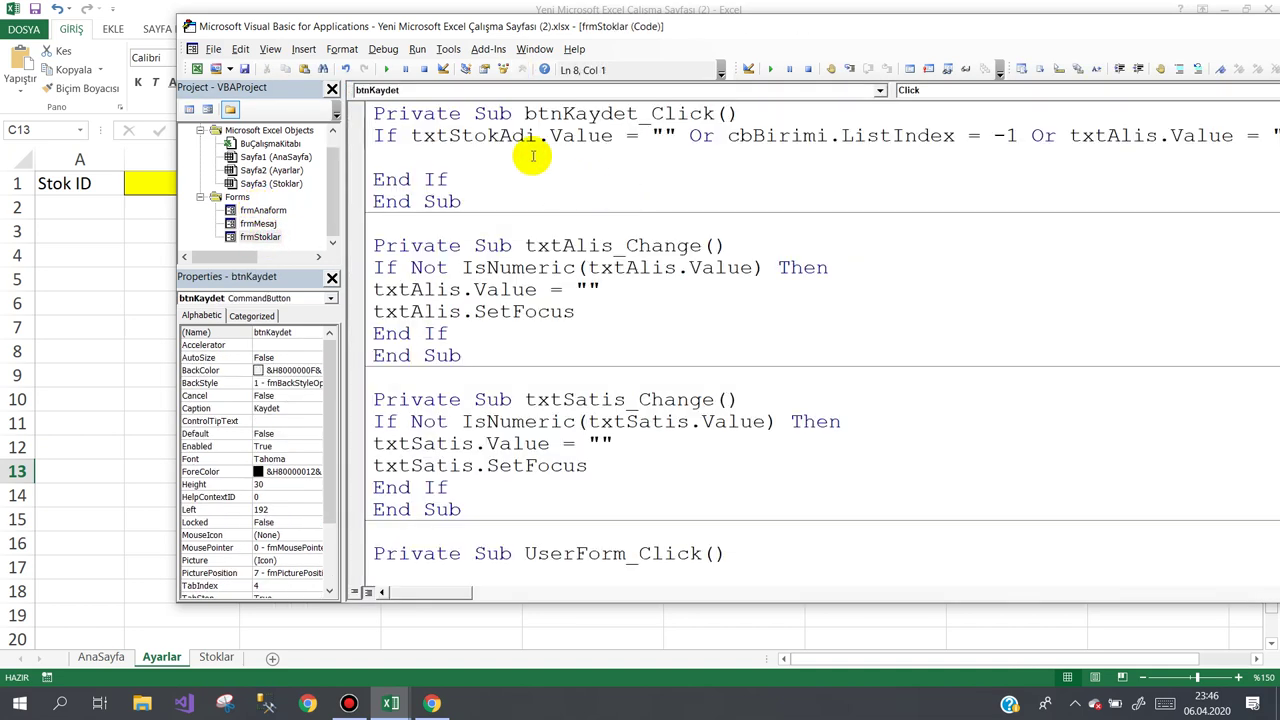
pyautogui.click(397, 157)
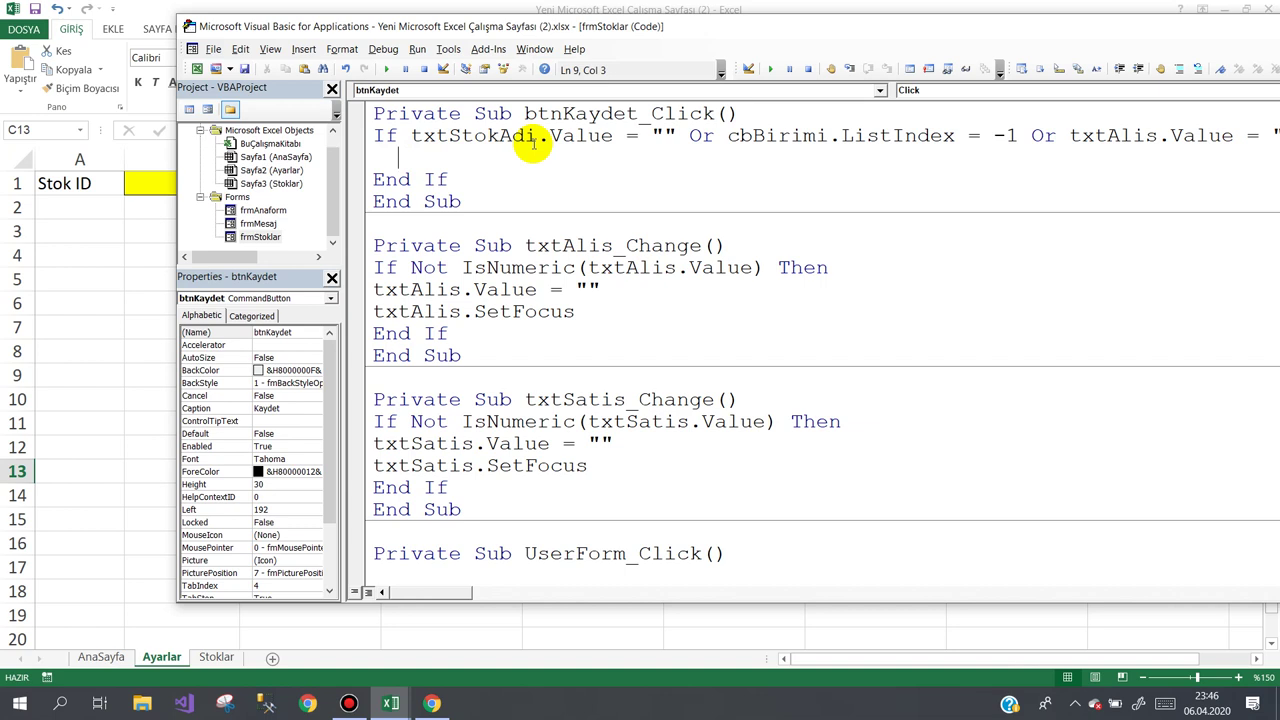
pyautogui.write('fr')
pyautogui.press('BackSpace')
pyautogui.write('Mesaj')
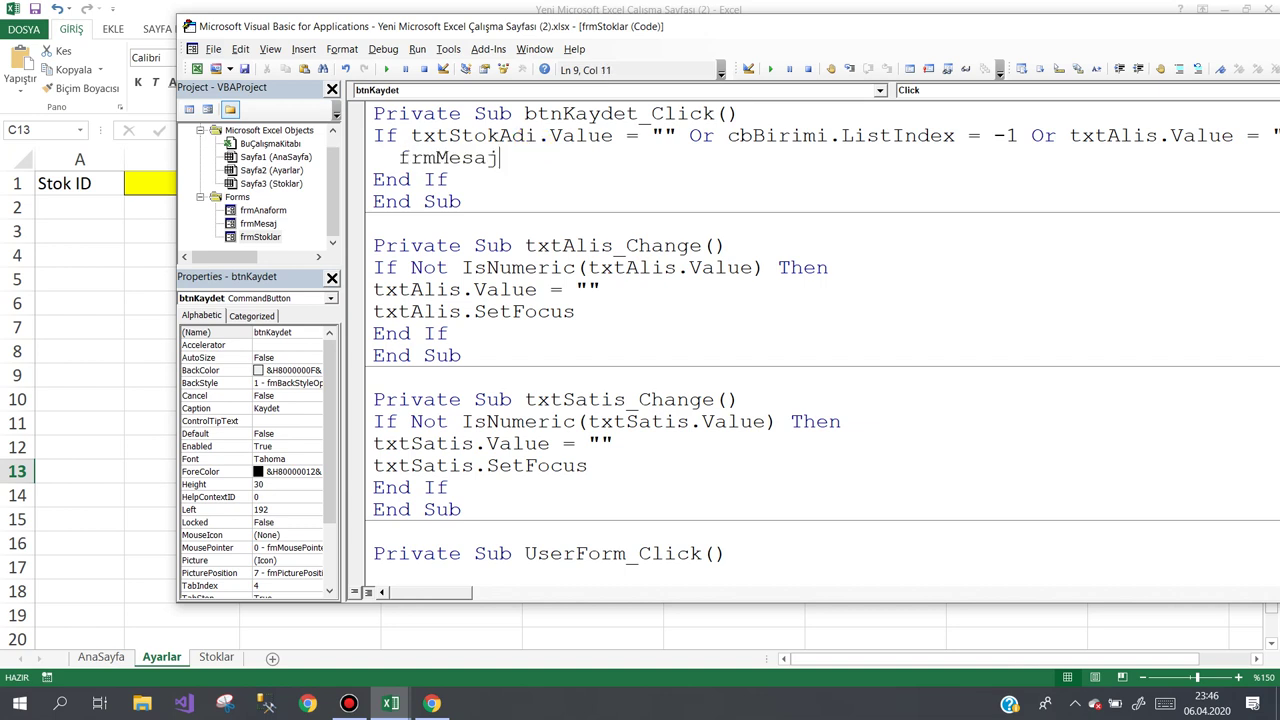
pyautogui.write('.lbl')
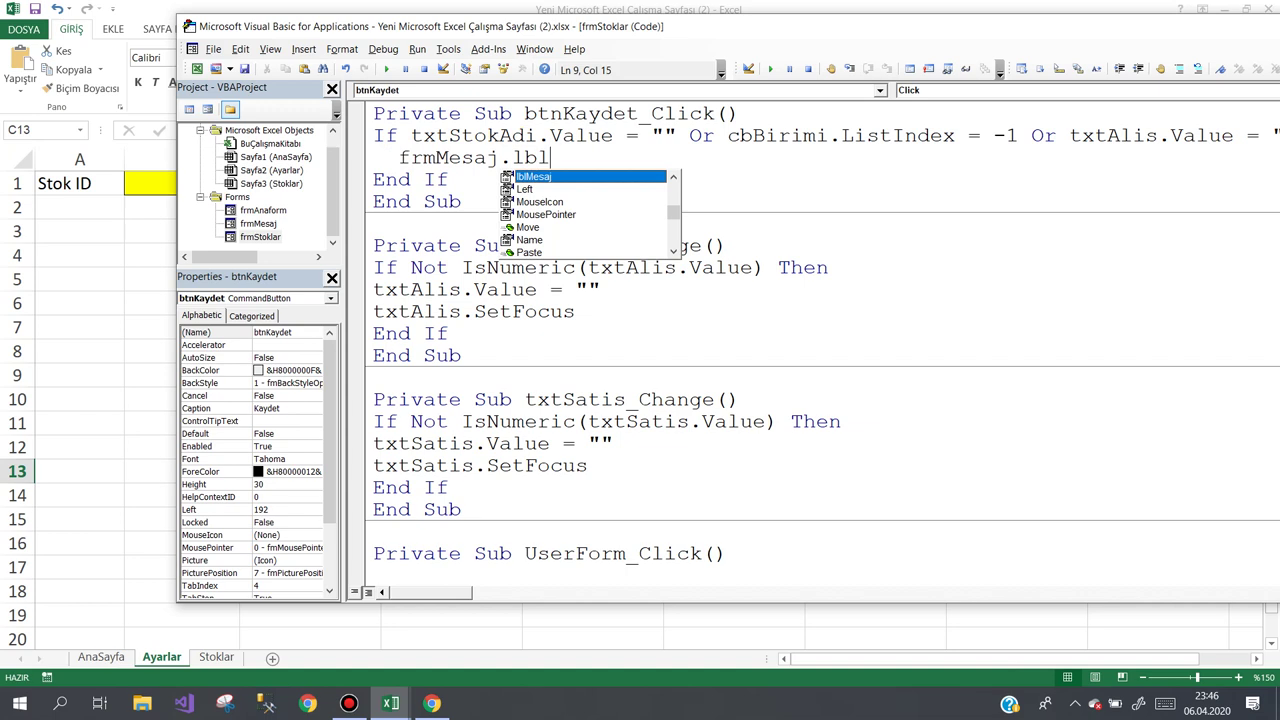
pyautogui.write('Mesaj.ca')
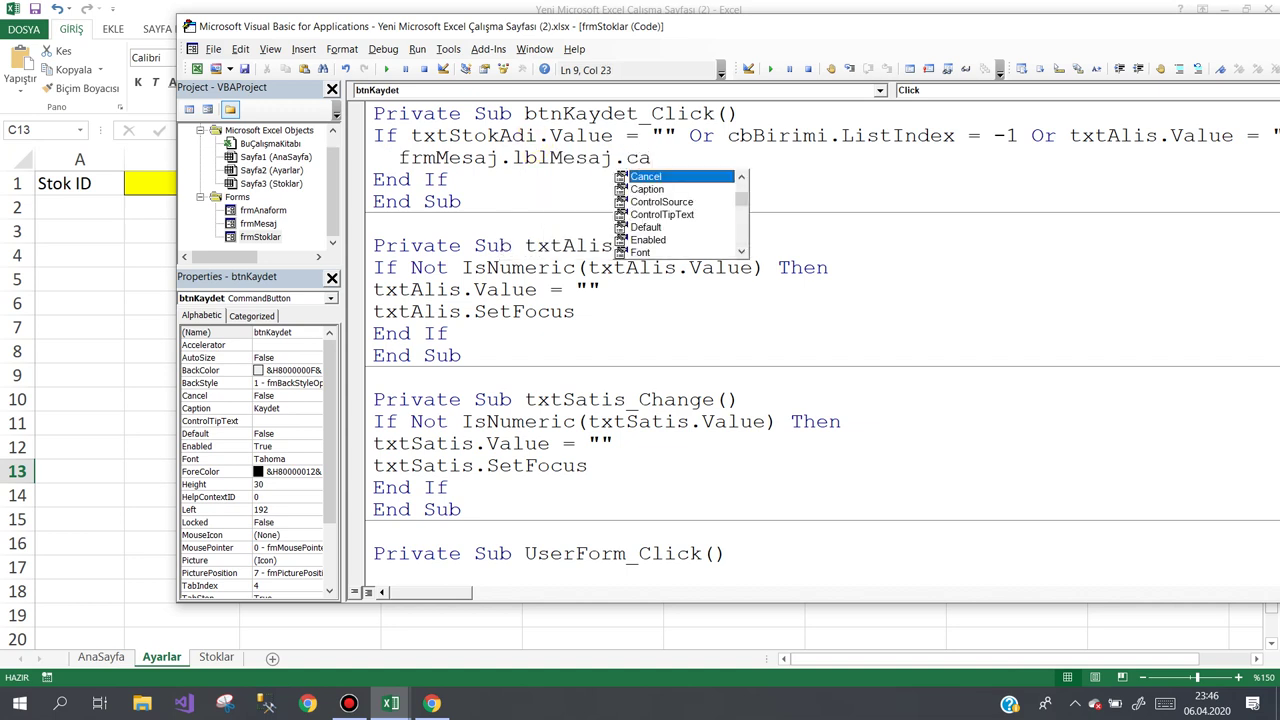
pyautogui.press('Escape')
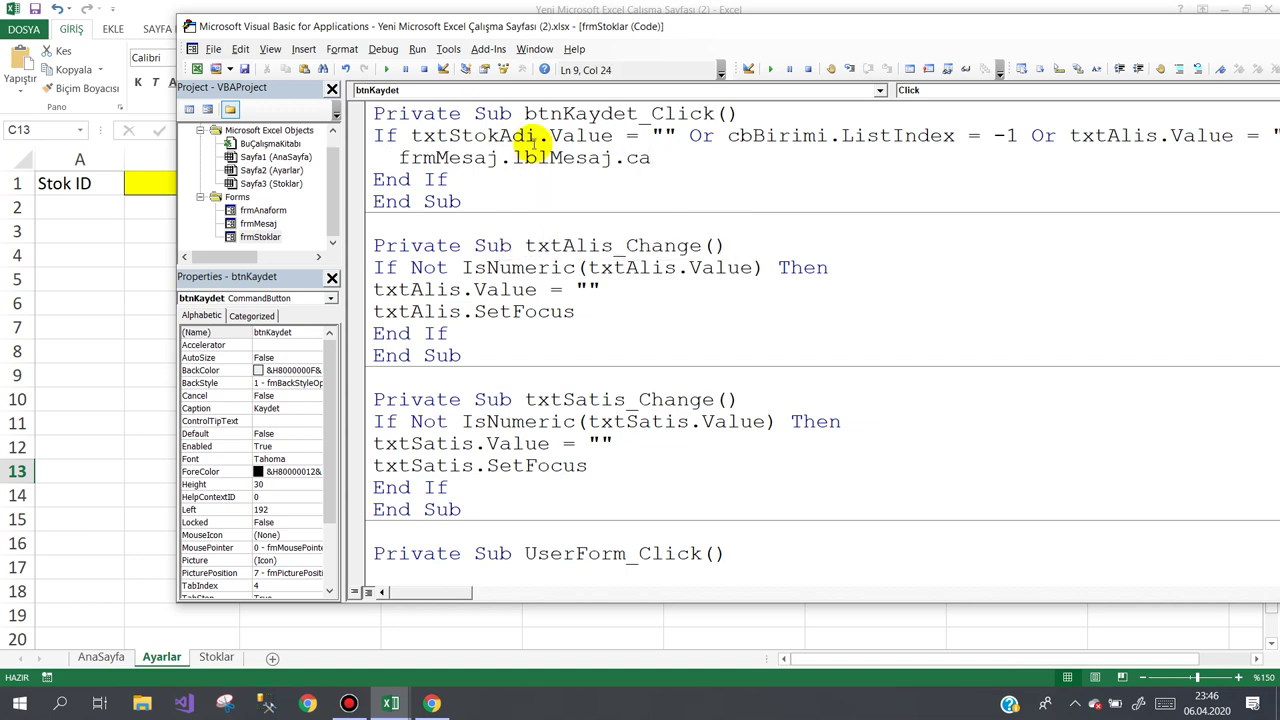
pyautogui.hotkey('ctrl', 'space')
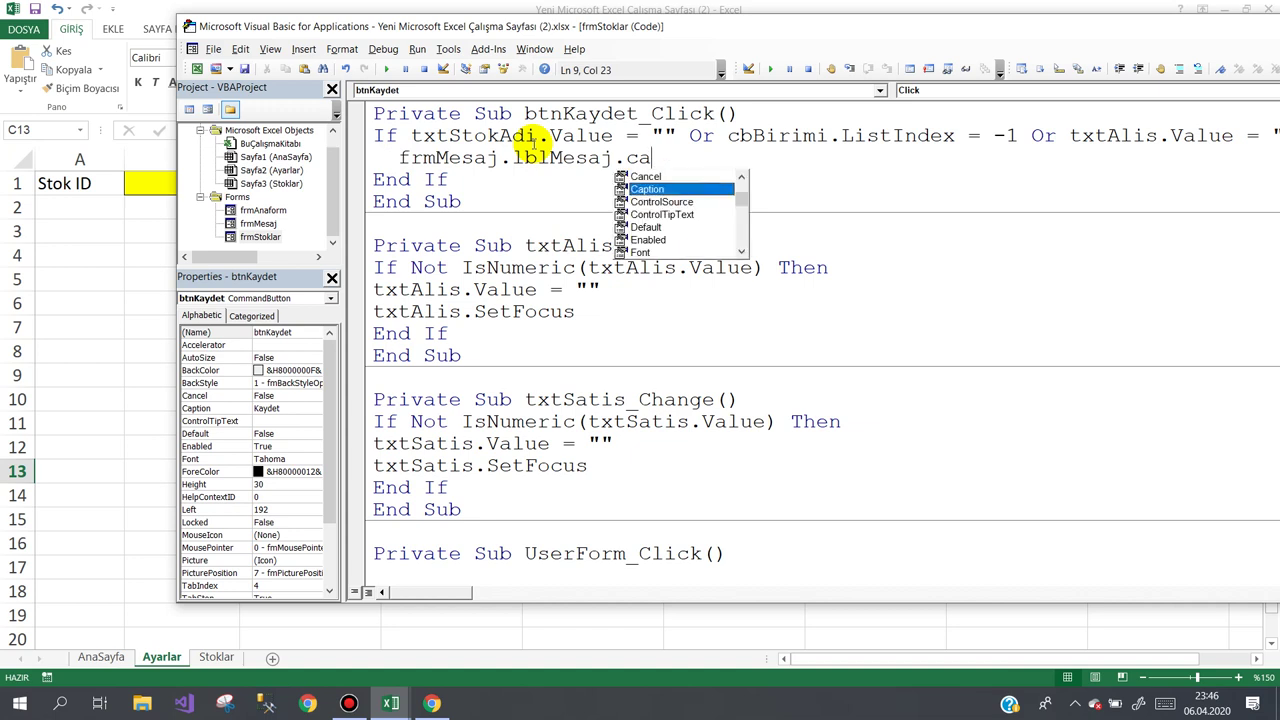
pyautogui.write('="')
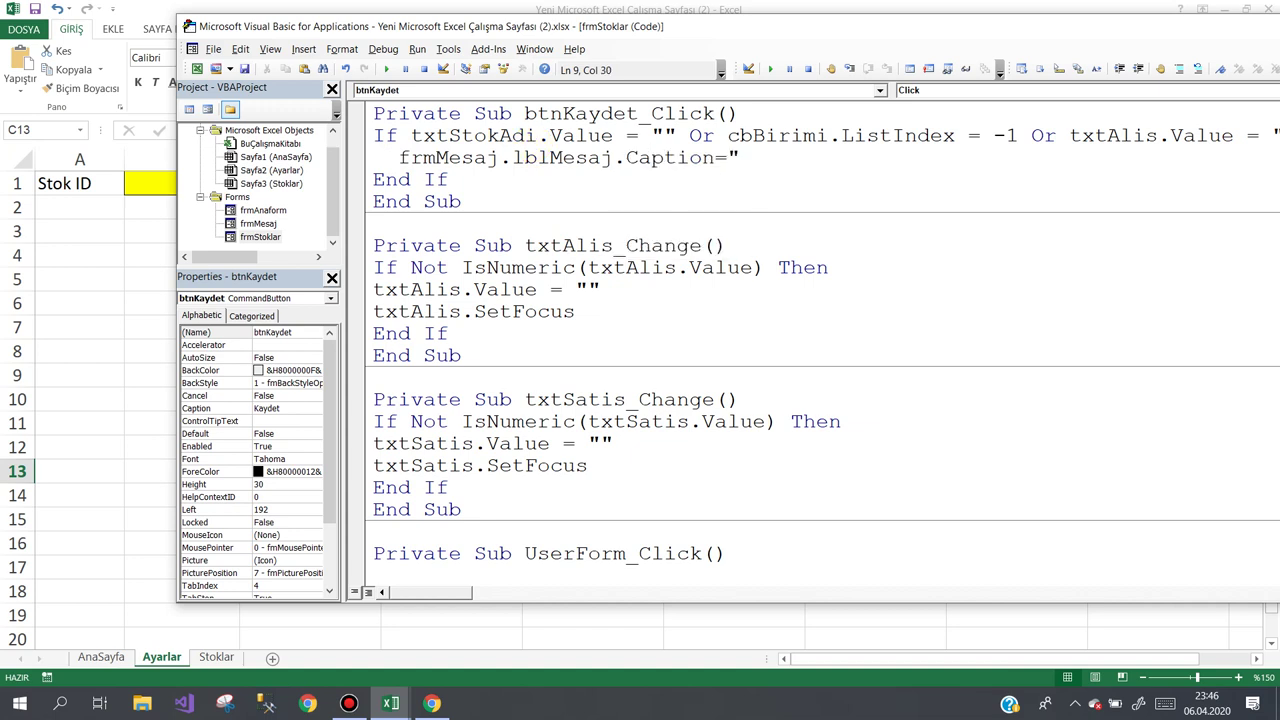
pyautogui.write('Eksik bil')
pyautogui.write('gi var')
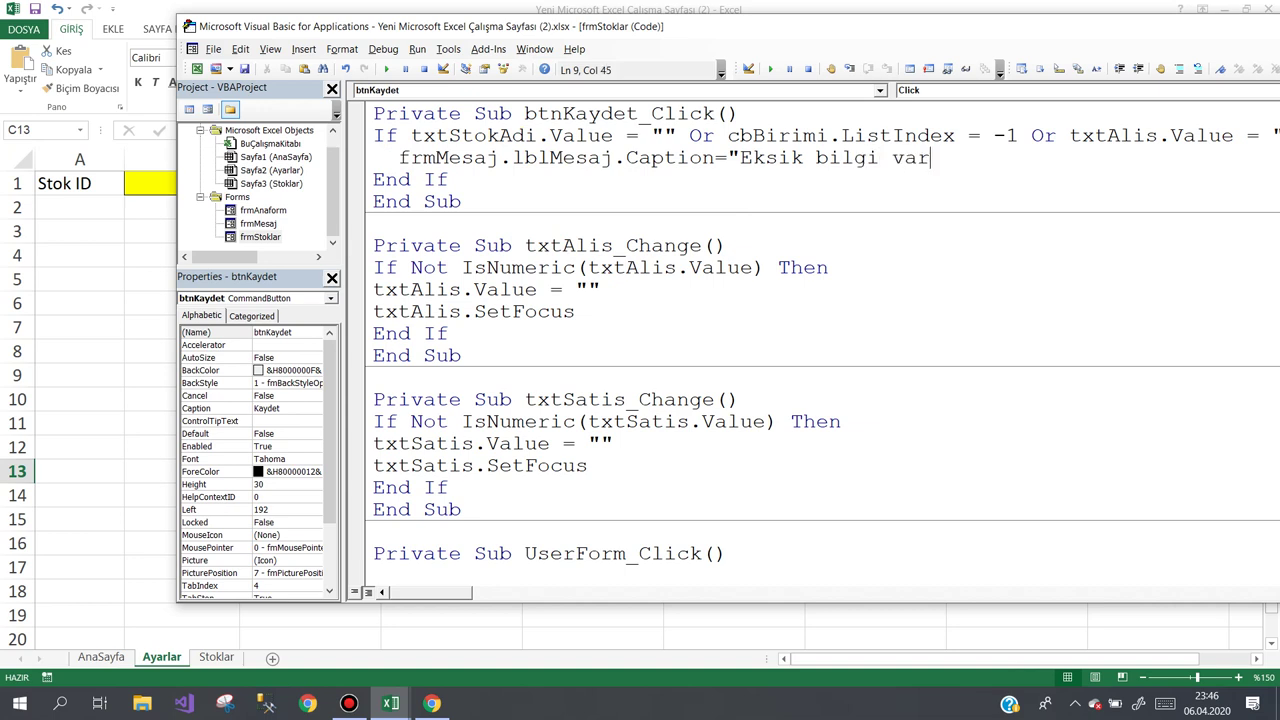
pyautogui.hotkey('ctrl', 'shift', 'Left')
pyautogui.hotkey('ctrl', 'shift', 'Left')
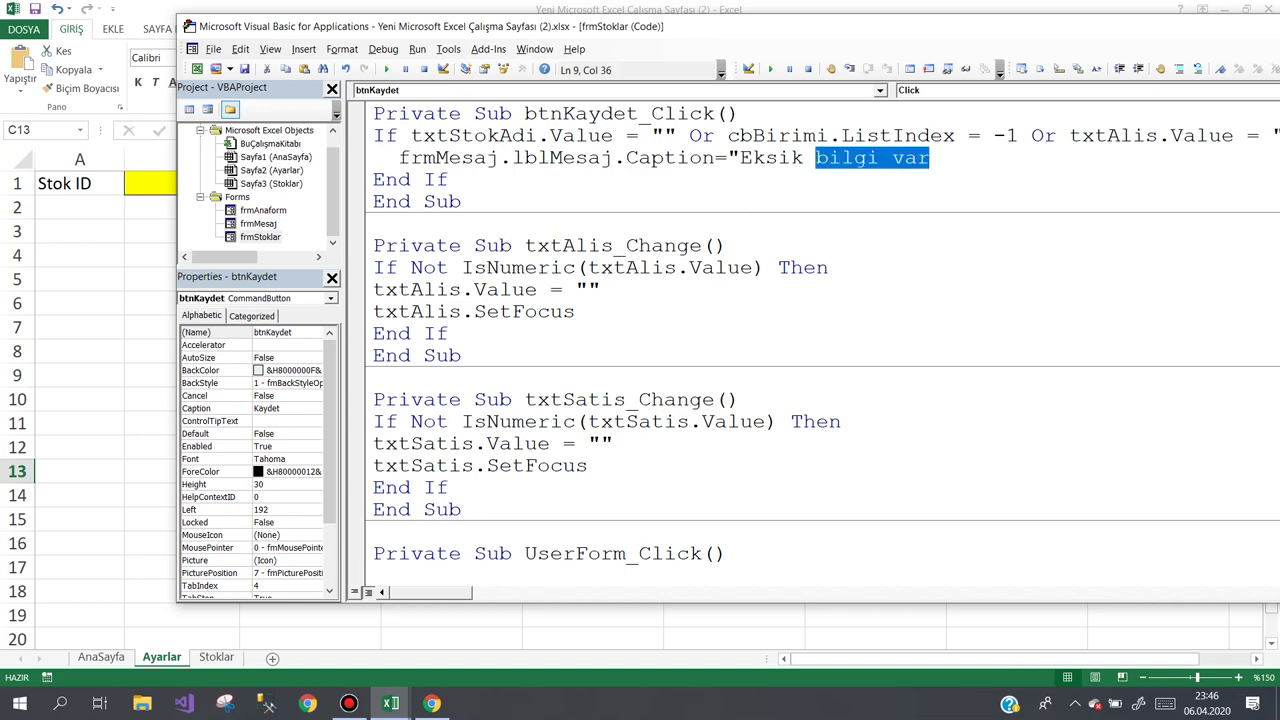
pyautogui.hotkey('ctrl', 'shift', 'Left')
pyautogui.write('Lütf')
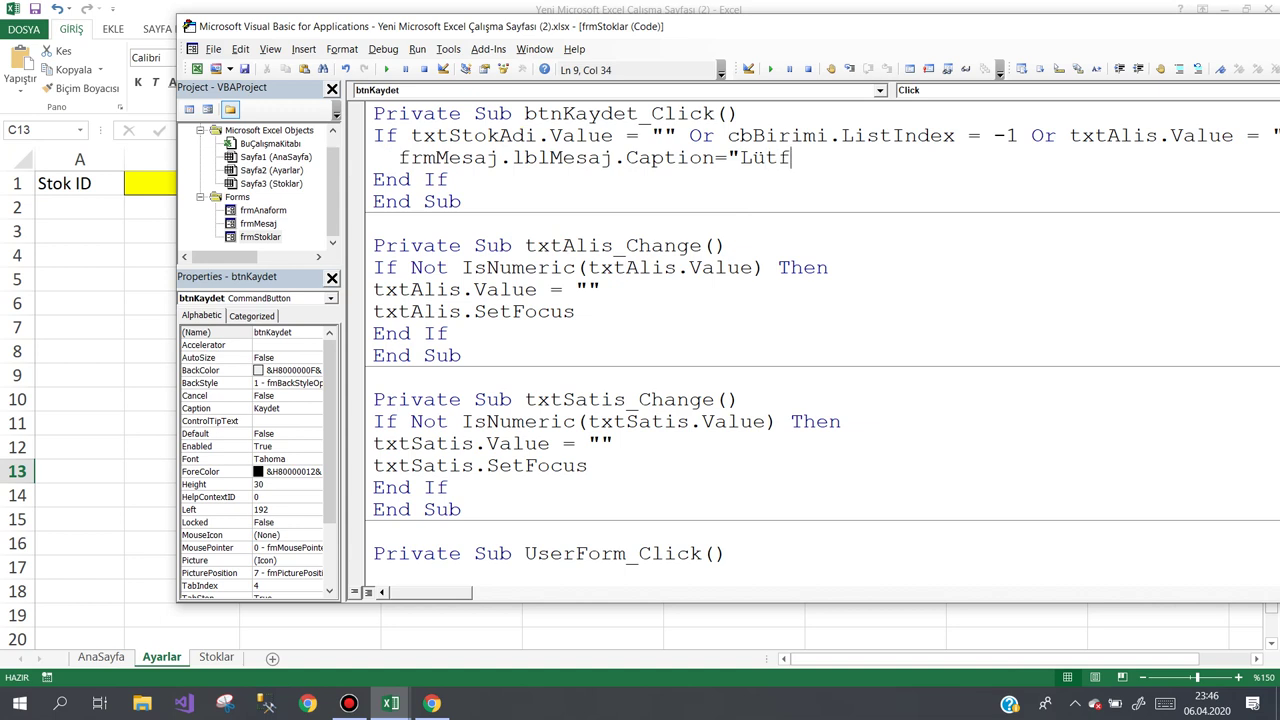
pyautogui.write('en bilgile')
pyautogui.write('ri eksiksiz')
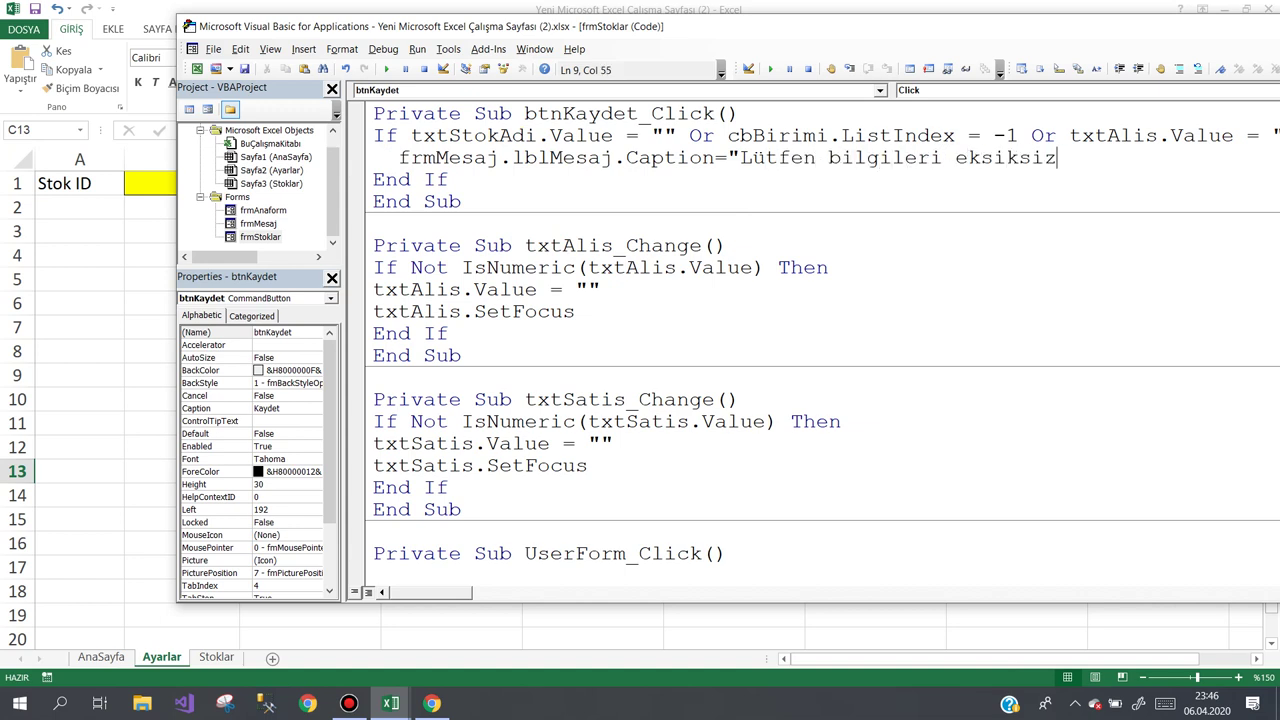
pyautogui.write(' giriniz.')
# Step: Follow the caption line with frmMesaj.Show and Exit Sub
pyautogui.press('Return')
pyautogui.write('frmm')
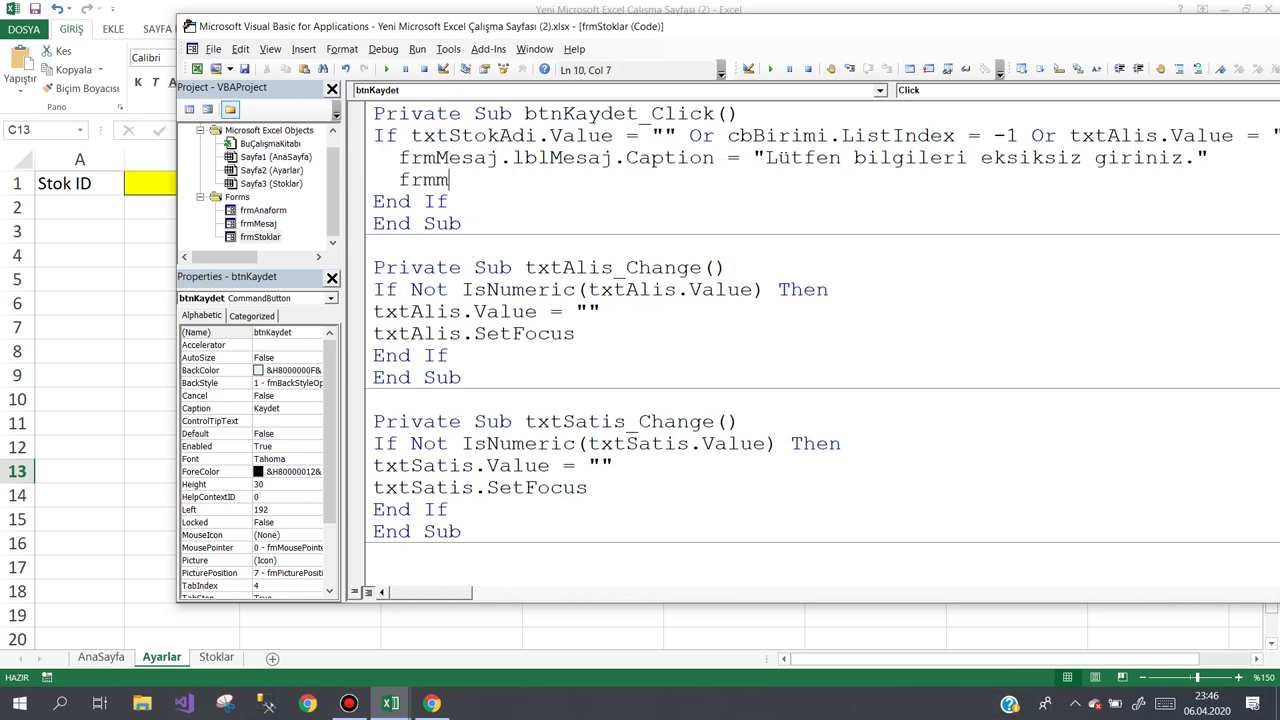
pyautogui.hotkey('ctrl', 'space')
pyautogui.write('.sh')
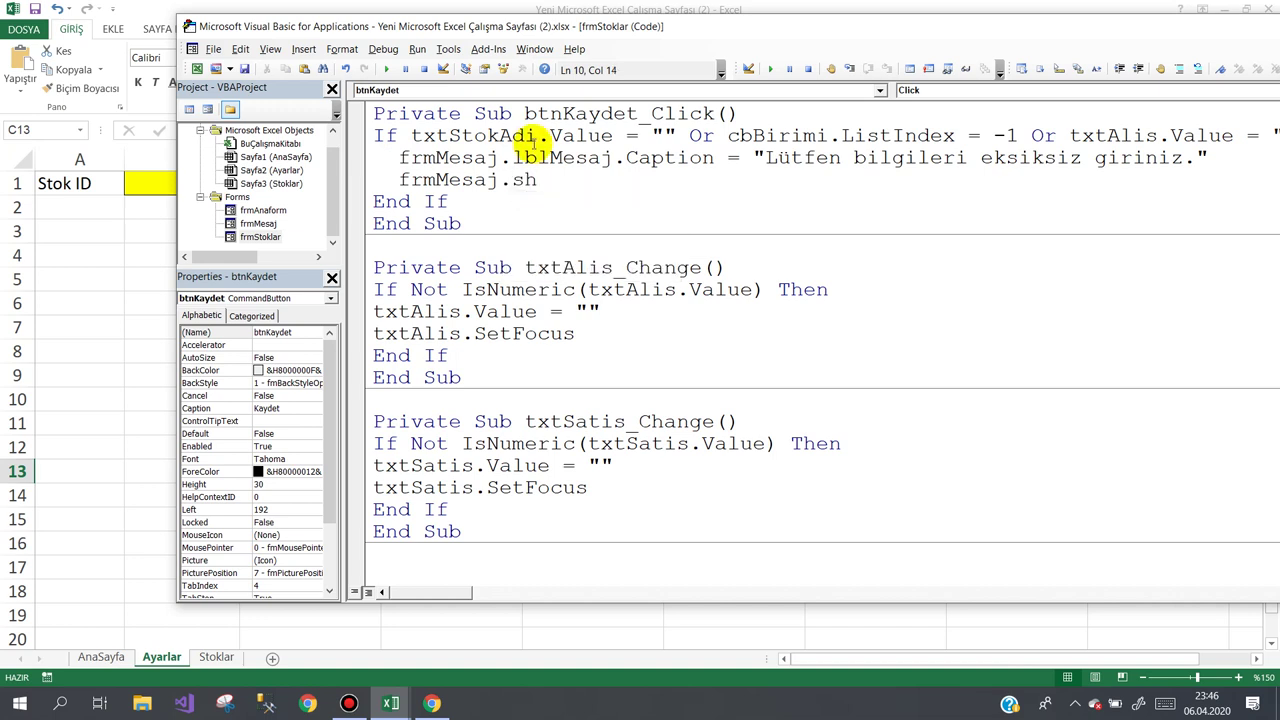
pyautogui.hotkey('ctrl', 'space')
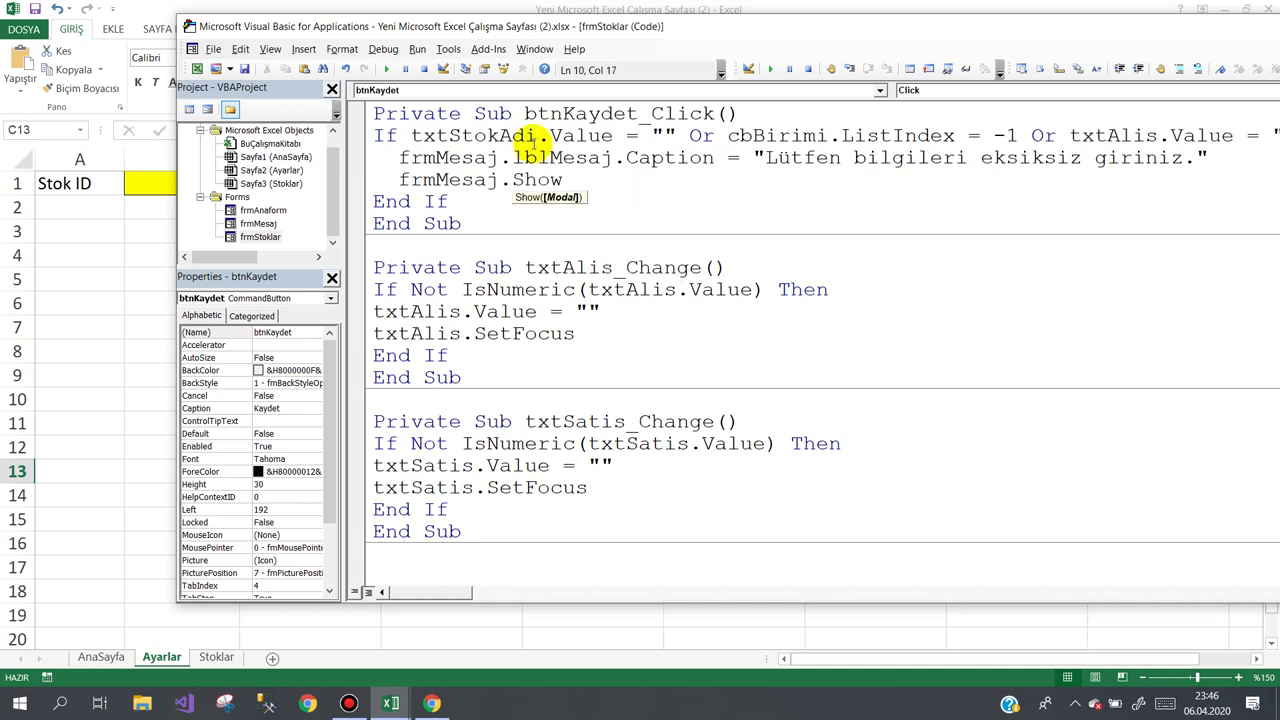
pyautogui.press('Return')
pyautogui.write('exit s')
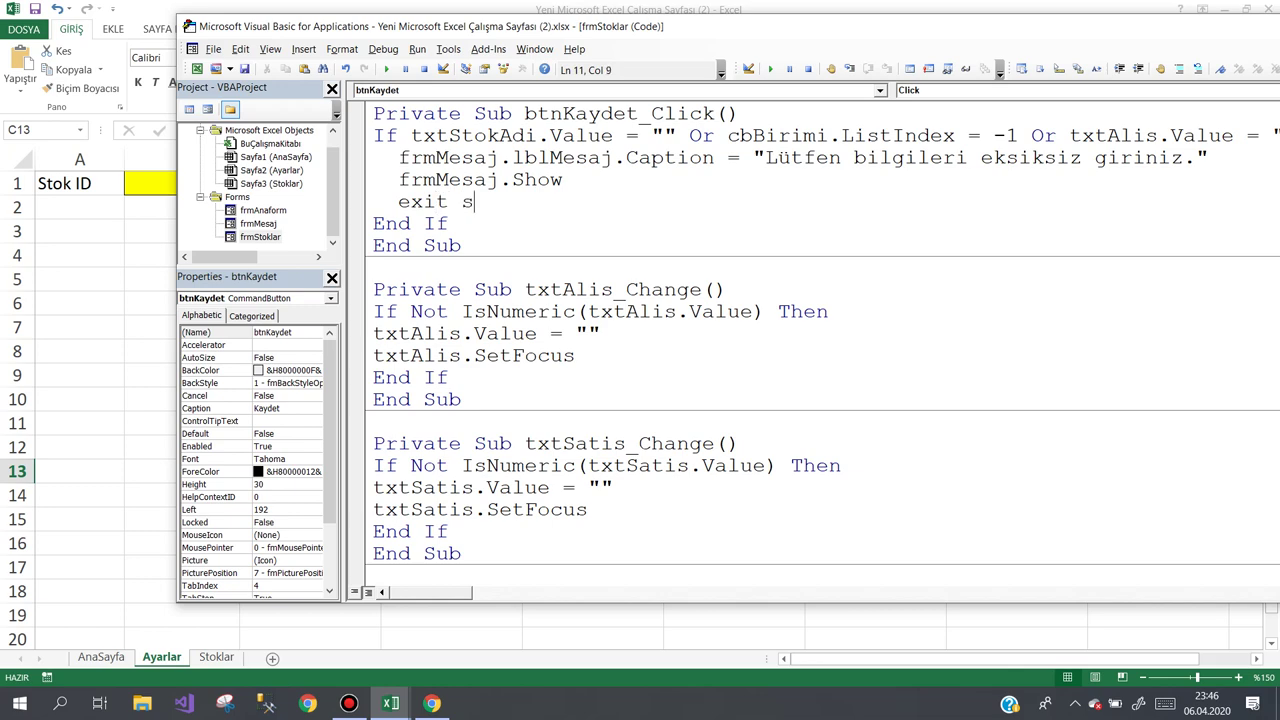
pyautogui.write('ub')
pyautogui.click(450, 223)
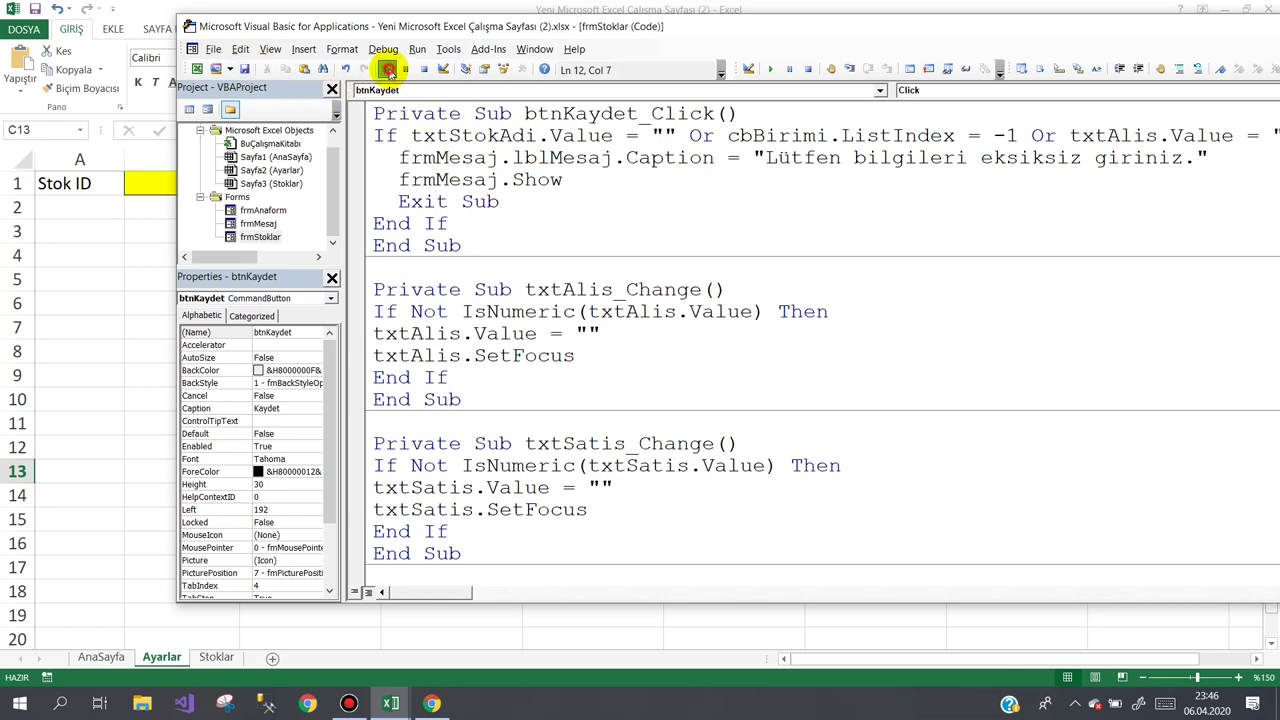
# Step: Run the form and try saving empty, then with only Stok Adı 'afgsdfg', dismissing each warning
pyautogui.click(386, 69)
pyautogui.click(734, 356)
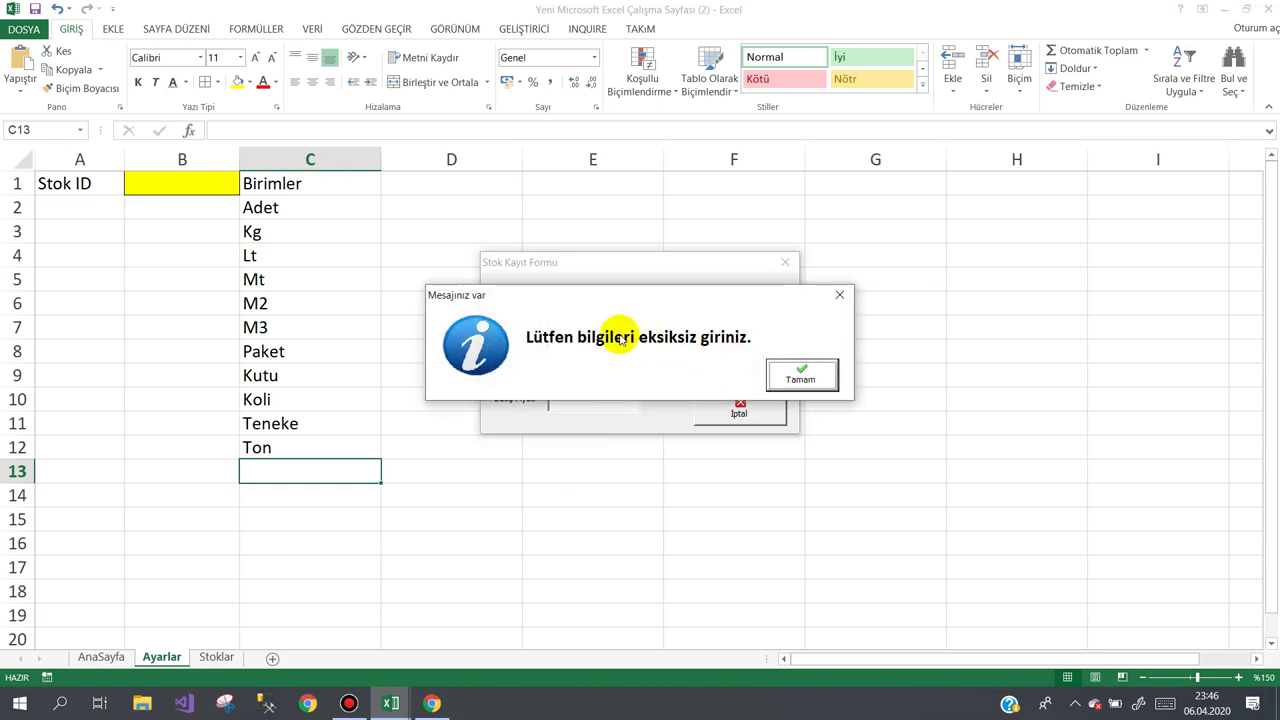
pyautogui.click(808, 375)
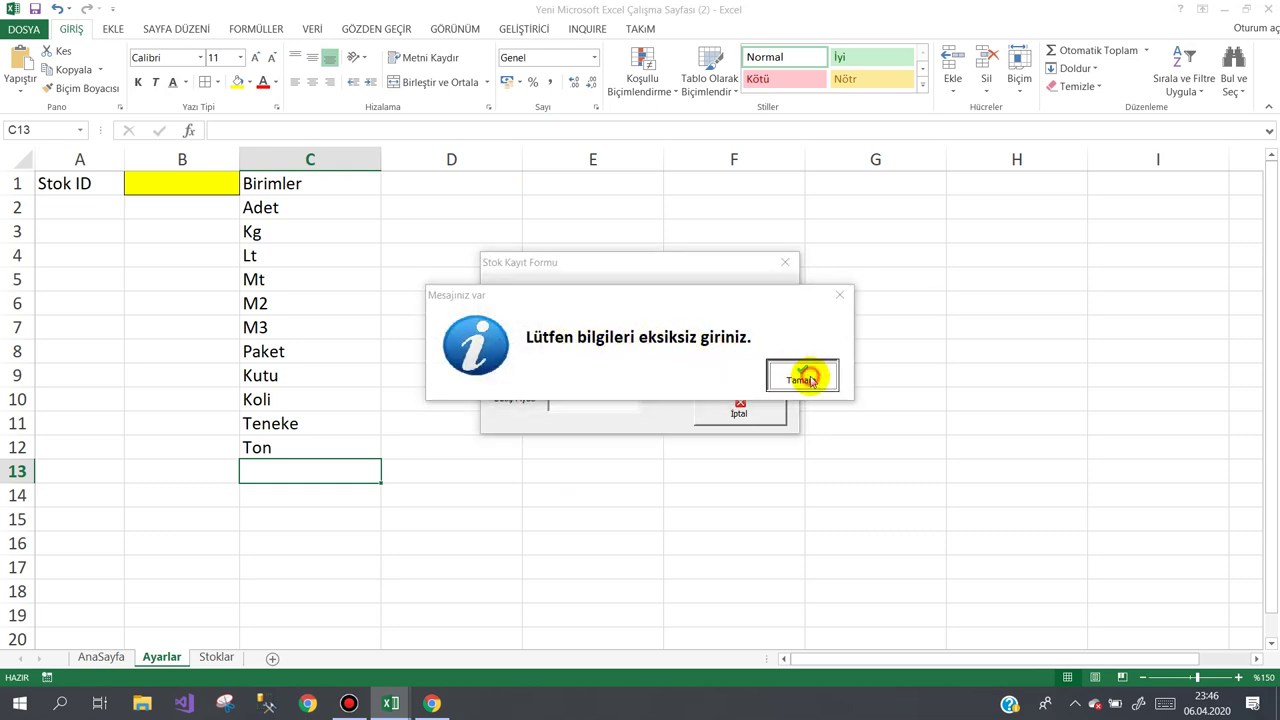
pyautogui.click(624, 325)
pyautogui.write('afgsdfg')
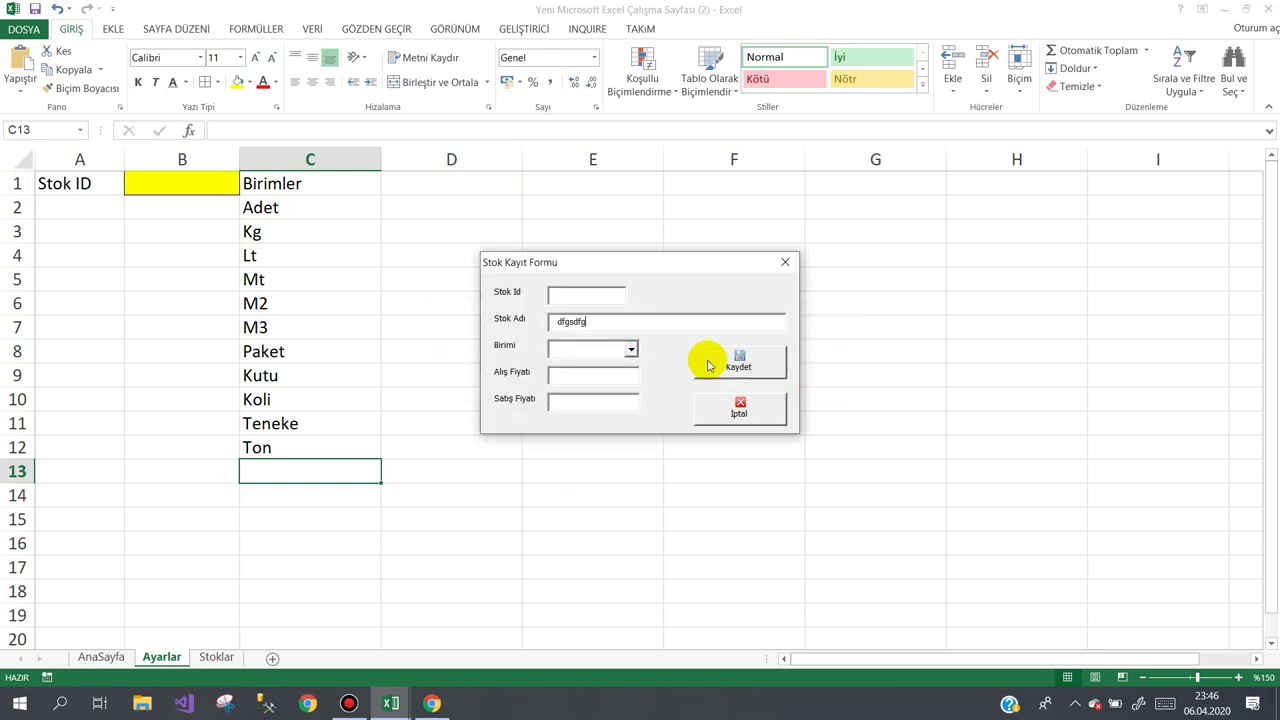
pyautogui.click(709, 363)
pyautogui.click(800, 376)
# Step: Choose Kg as the unit and enter purchase price 100, checking the warning after each
pyautogui.click(630, 349)
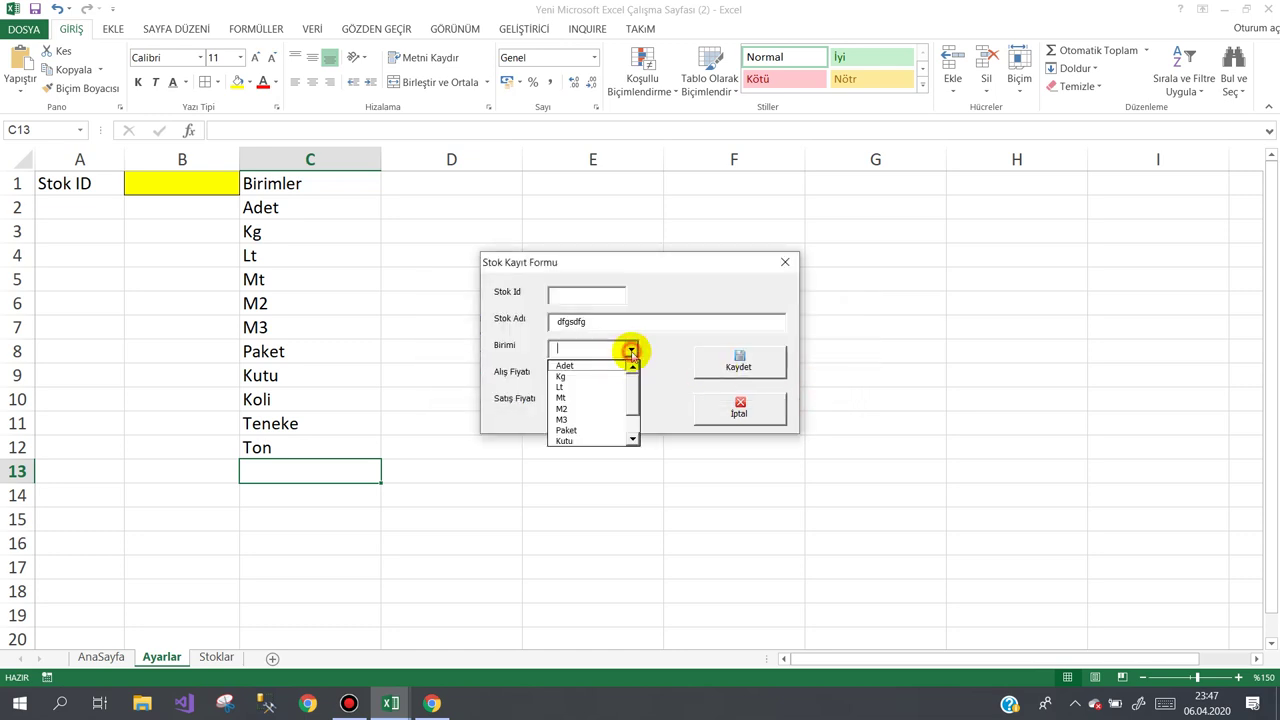
pyautogui.click(605, 376)
pyautogui.click(738, 362)
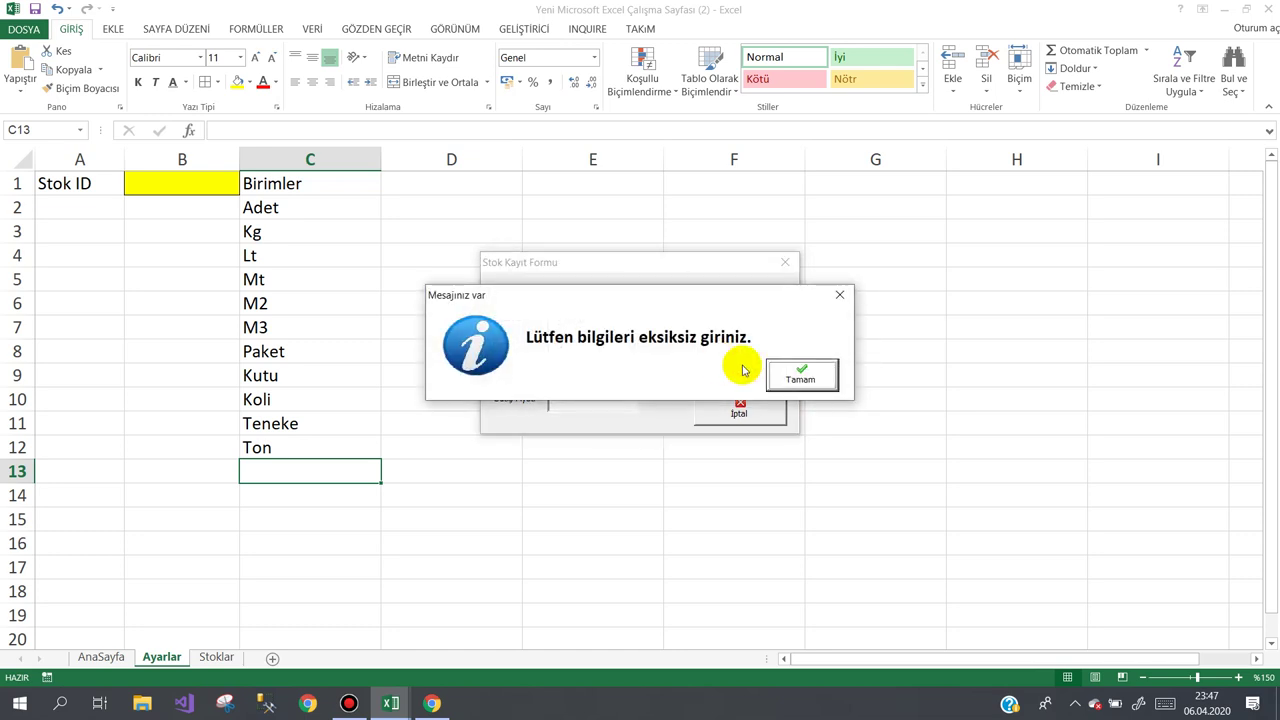
pyautogui.click(800, 375)
pyautogui.click(578, 378)
pyautogui.write('1')
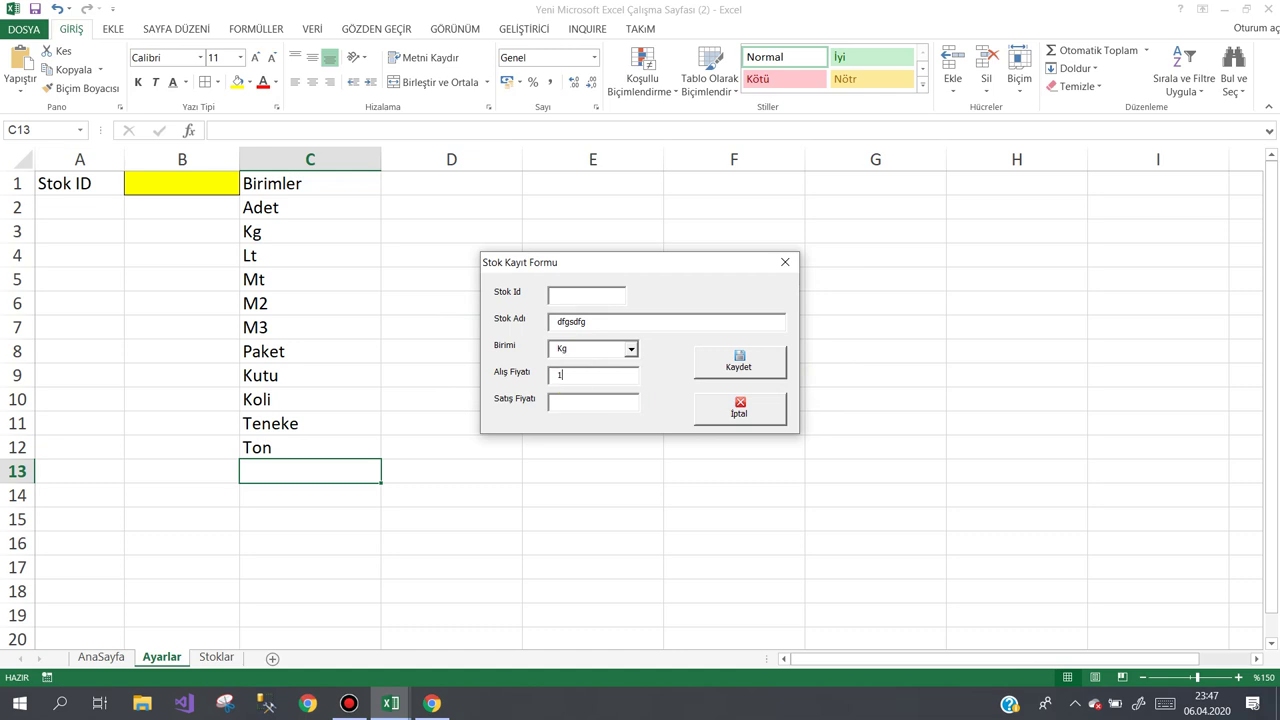
pyautogui.write('00')
pyautogui.click(738, 362)
pyautogui.click(800, 376)
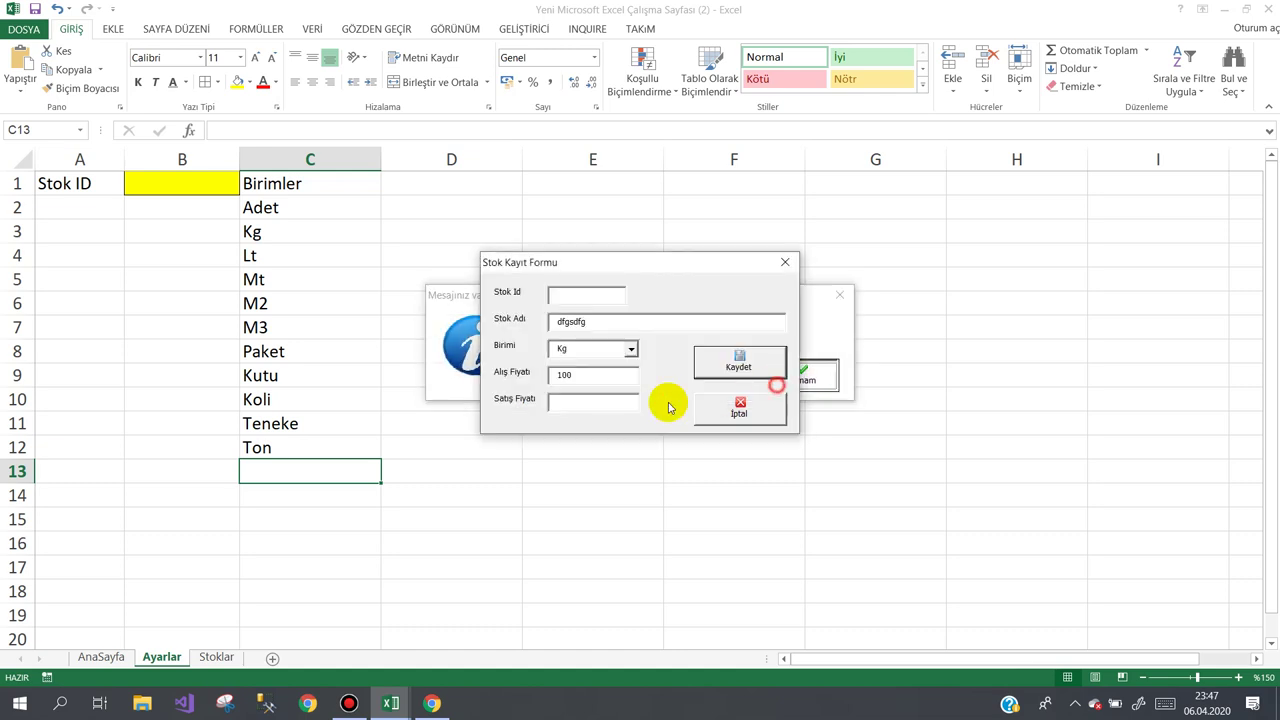
# Step: Enter sale price 200, try Kaydet once more, then close the form with İptal
pyautogui.click(597, 405)
pyautogui.write('200')
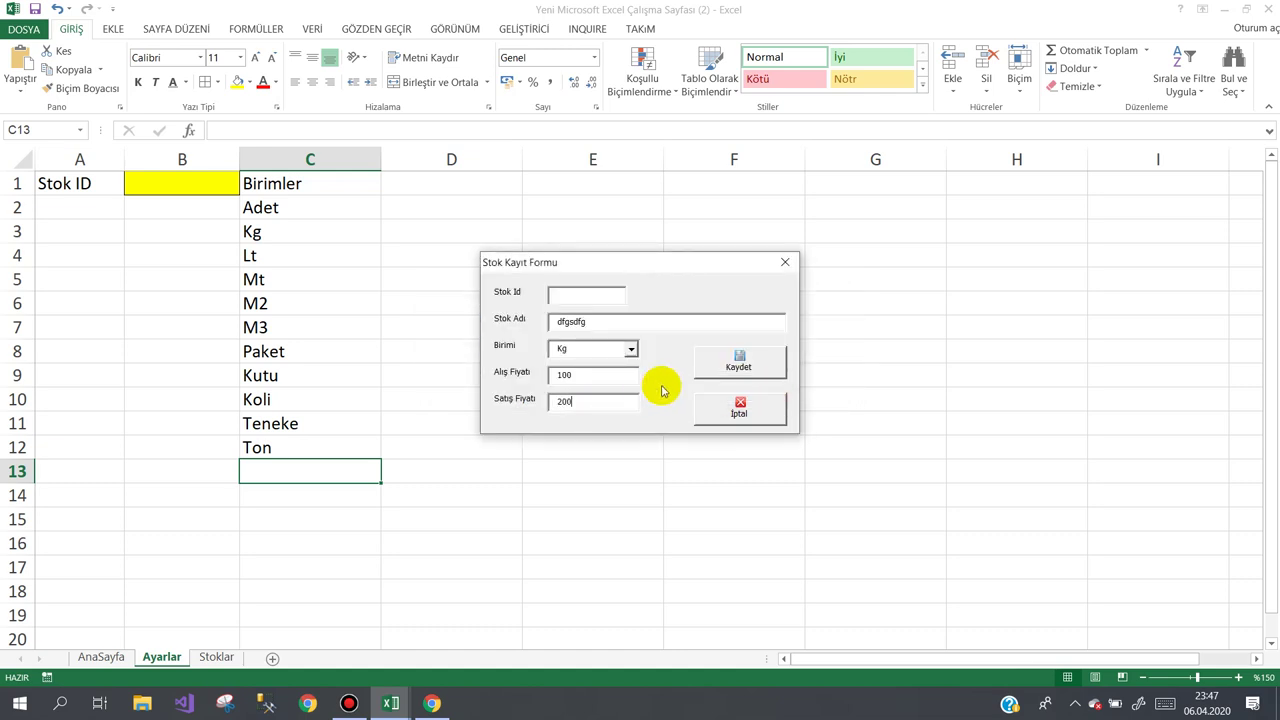
pyautogui.click(736, 365)
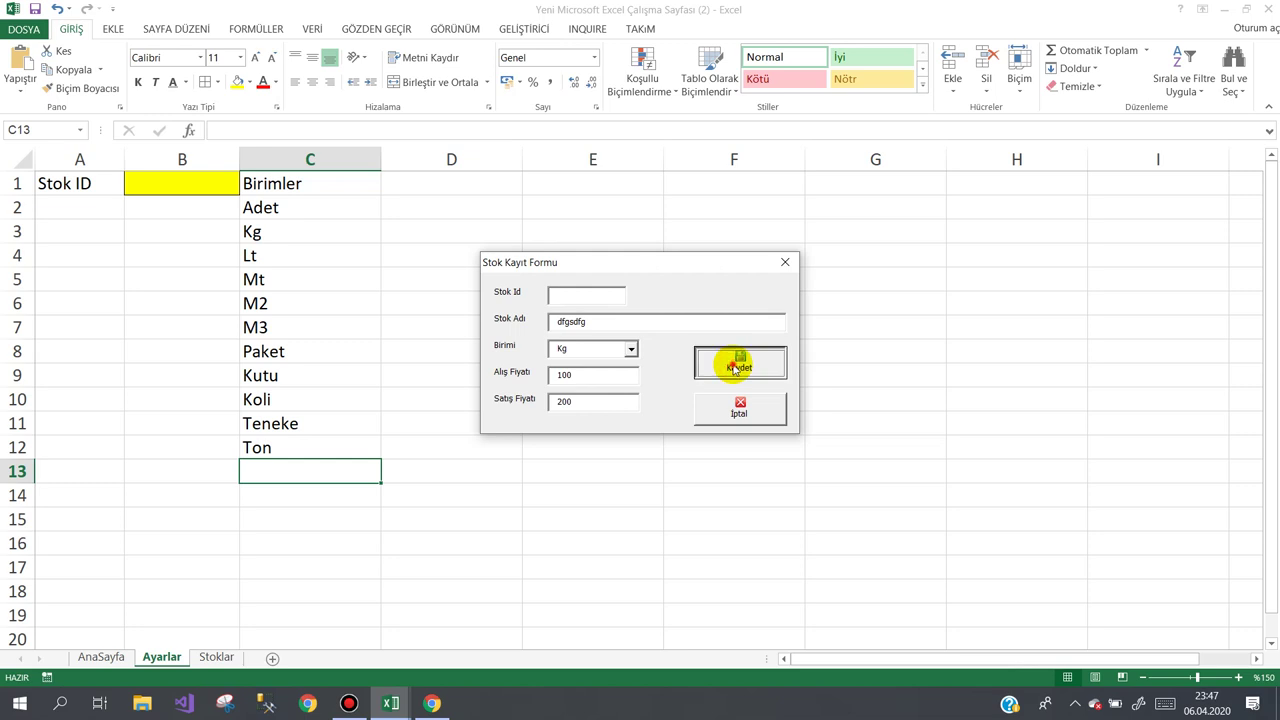
pyautogui.click(759, 406)
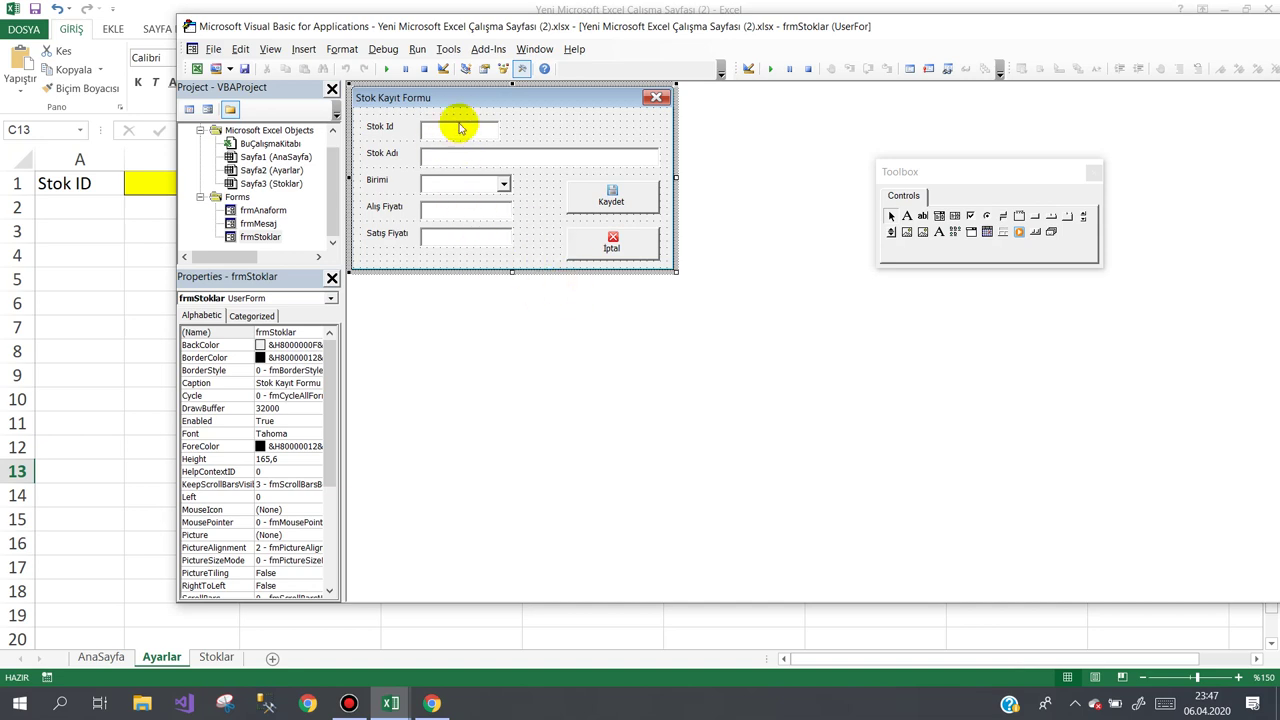
# Step: Check the stock ID in Ayarlar cell B1, then open frmStoklar's code at the empty Initialize line
pyautogui.click(142, 186)
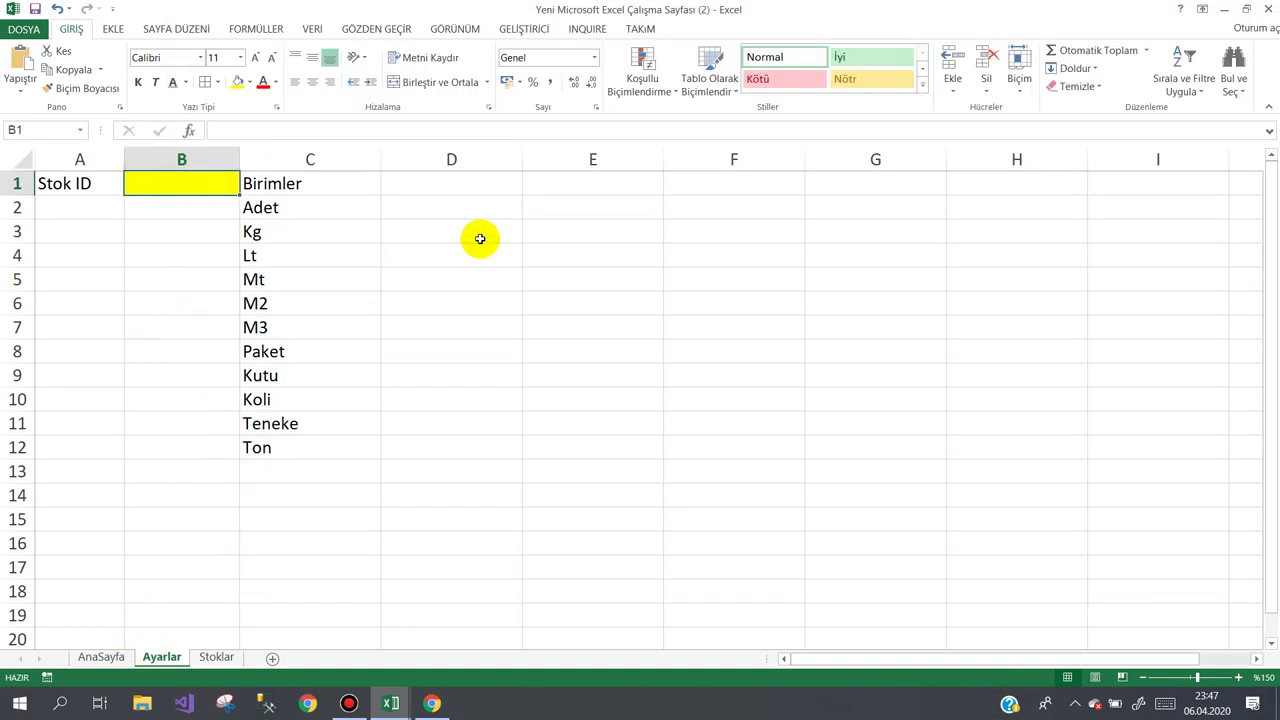
pyautogui.click(390, 703)
pyautogui.click(457, 638)
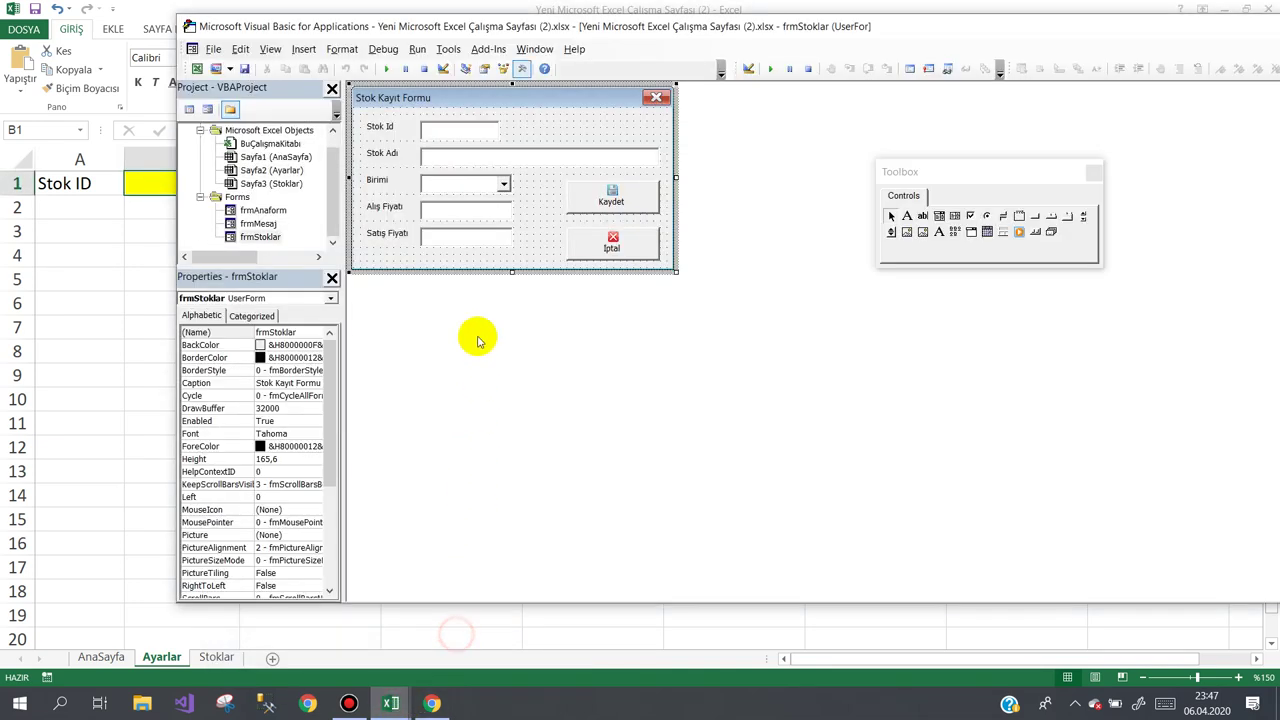
pyautogui.doubleClick(503, 258)
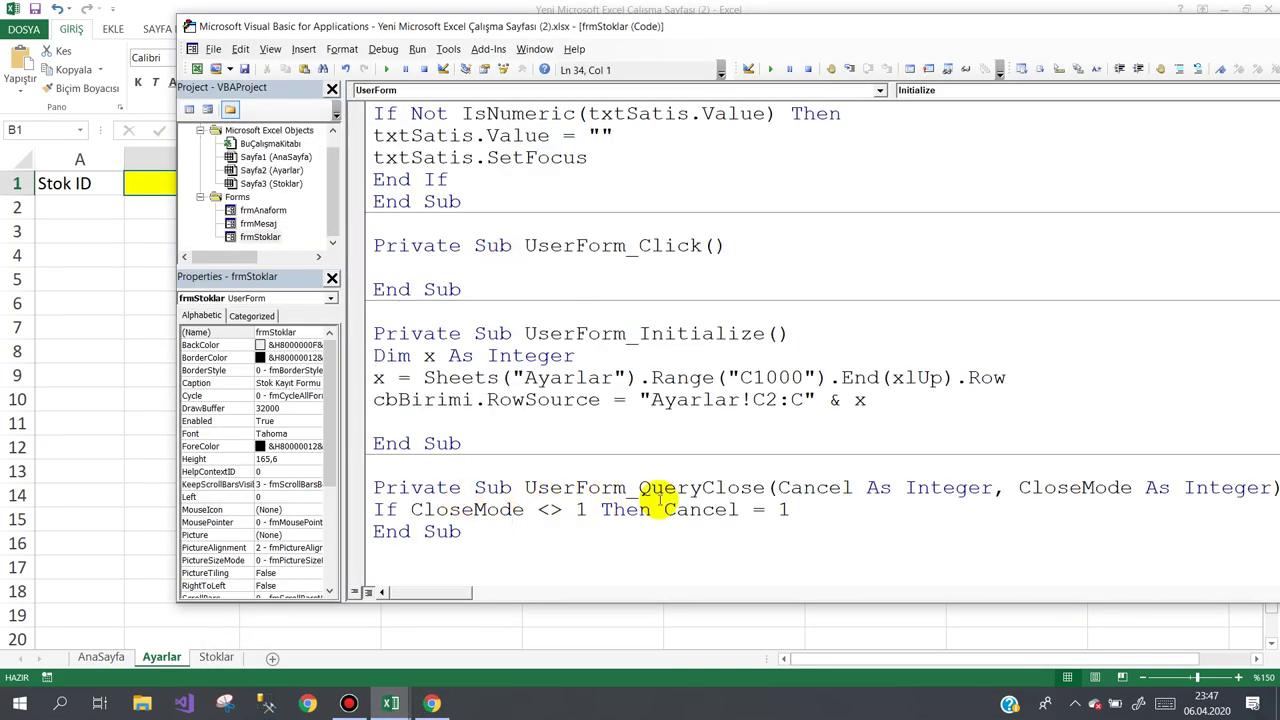
pyautogui.click(379, 421)
# Step: Begin an Initialize line reading txtID.Value = Sheets( using code completion
pyautogui.write('s')
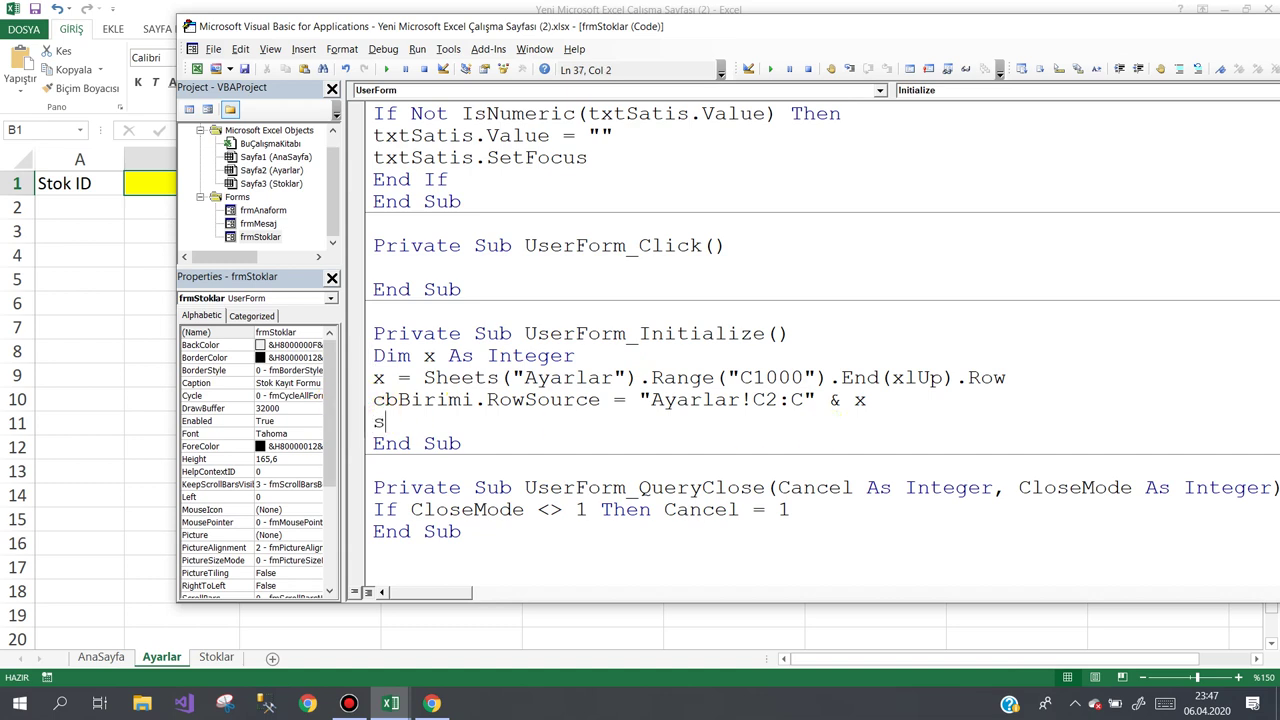
pyautogui.write('he')
pyautogui.hotkey('ctrl', 'space')
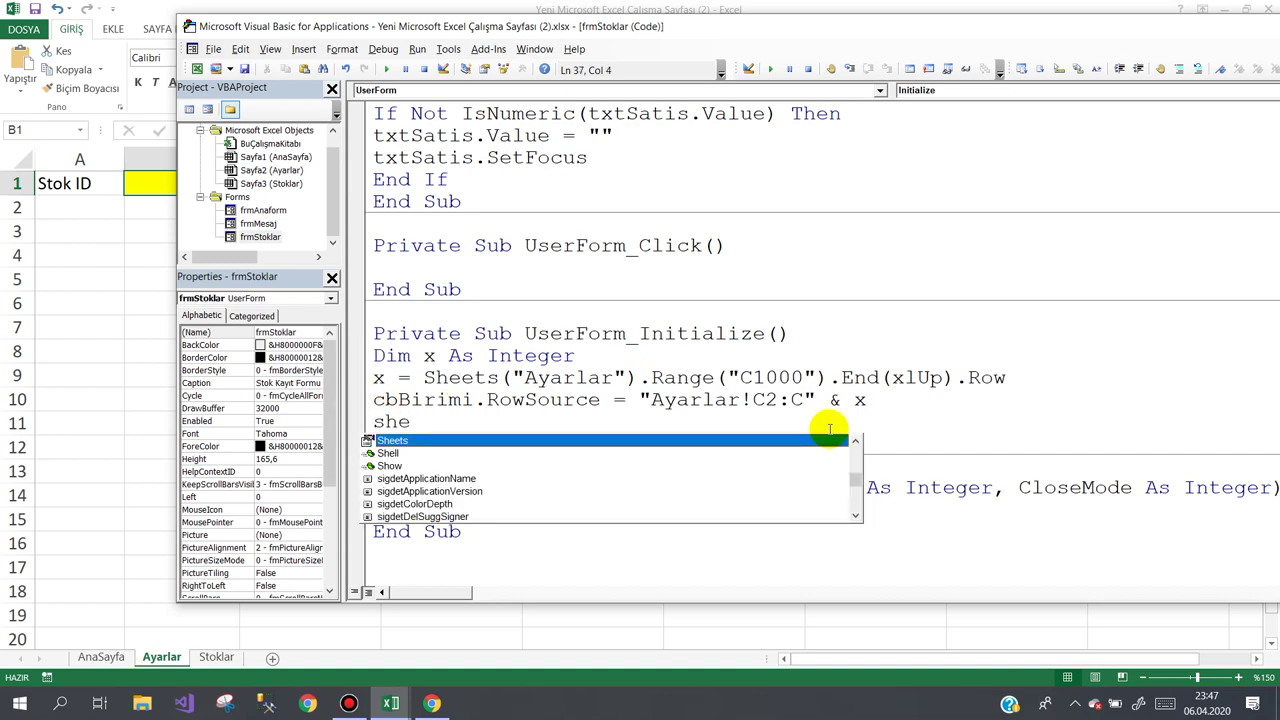
pyautogui.press('BackSpace')
pyautogui.press('BackSpace')
pyautogui.press('BackSpace')
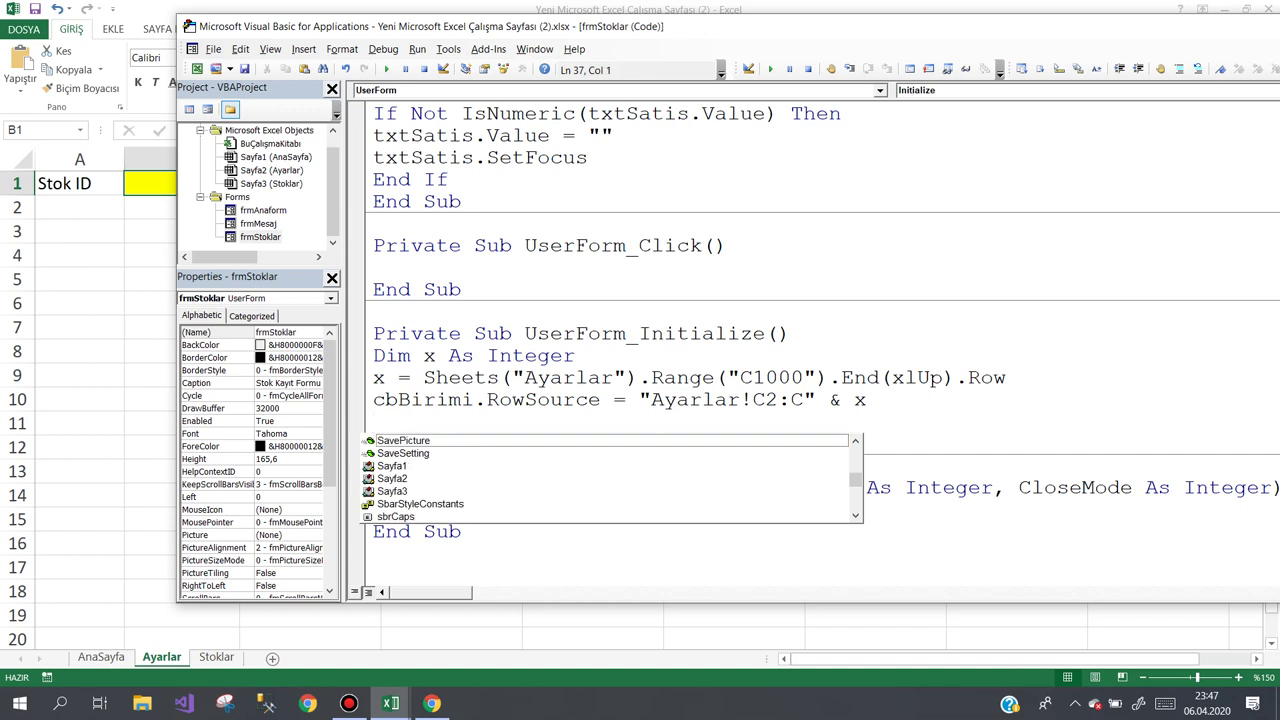
pyautogui.write('txt')
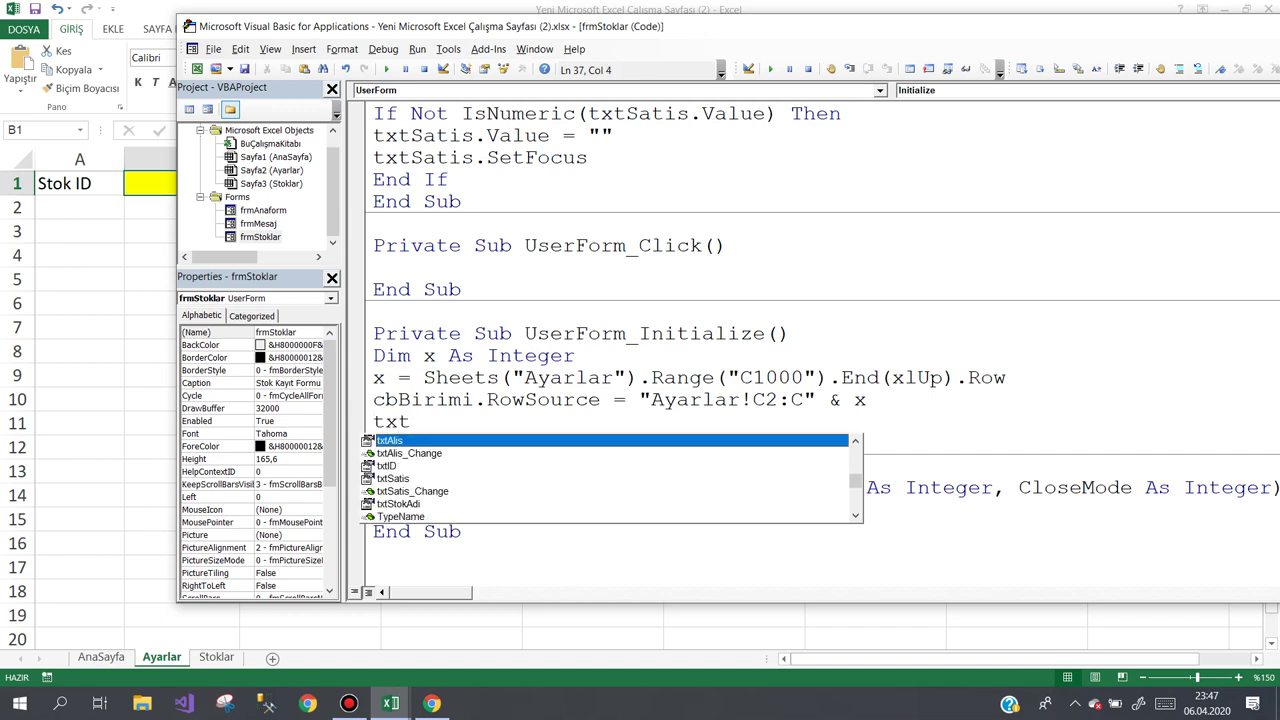
pyautogui.press('Down')
pyautogui.press('Down')
pyautogui.write('.v')
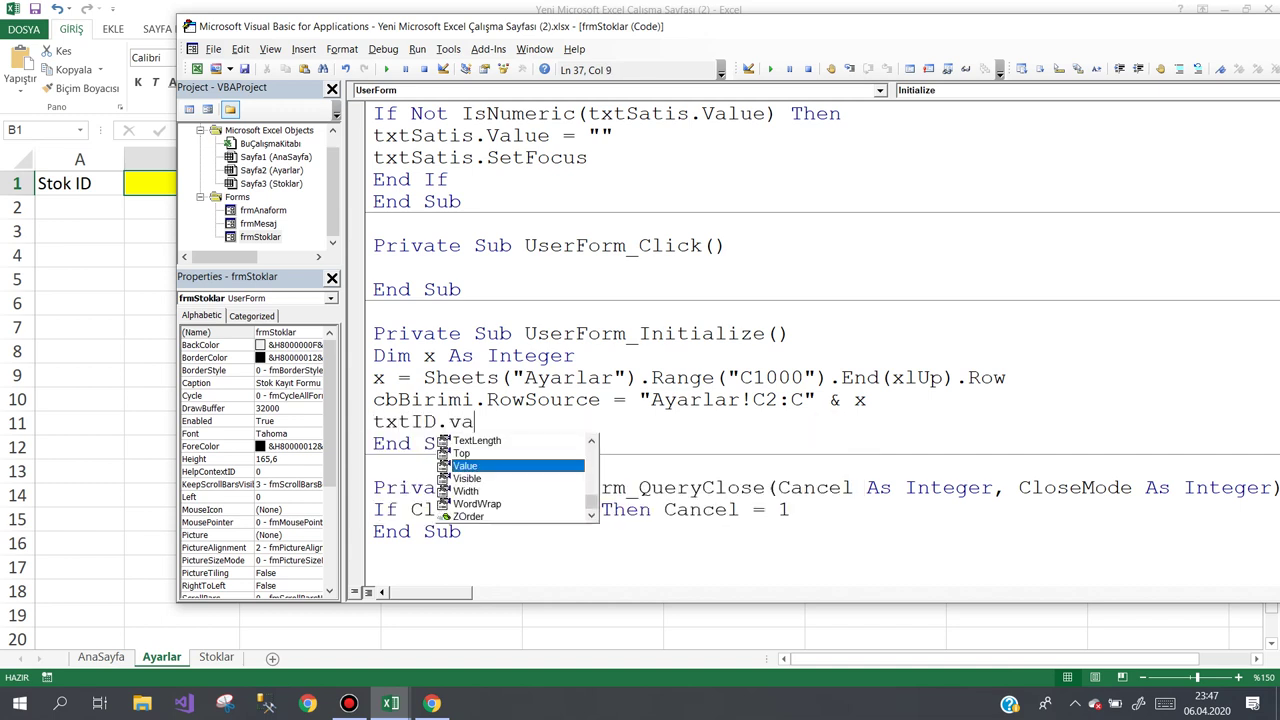
pyautogui.write('=she')
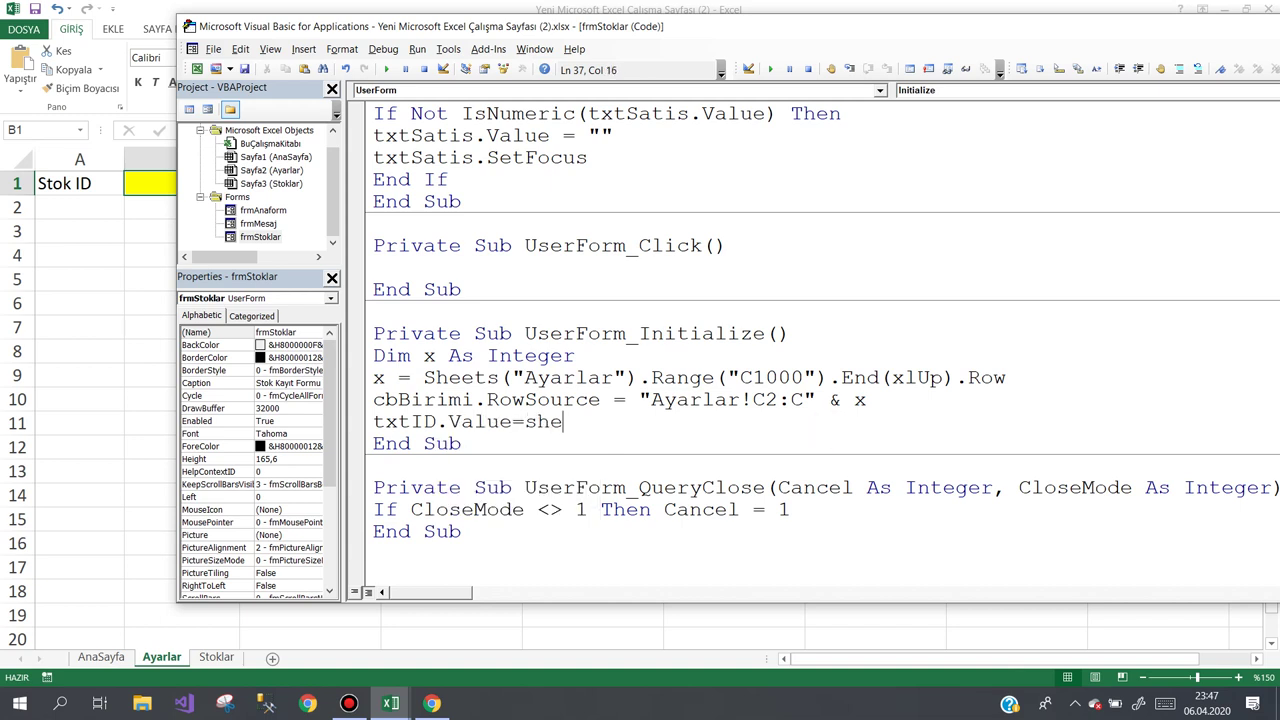
pyautogui.hotkey('ctrl', 'space')
pyautogui.write('(')
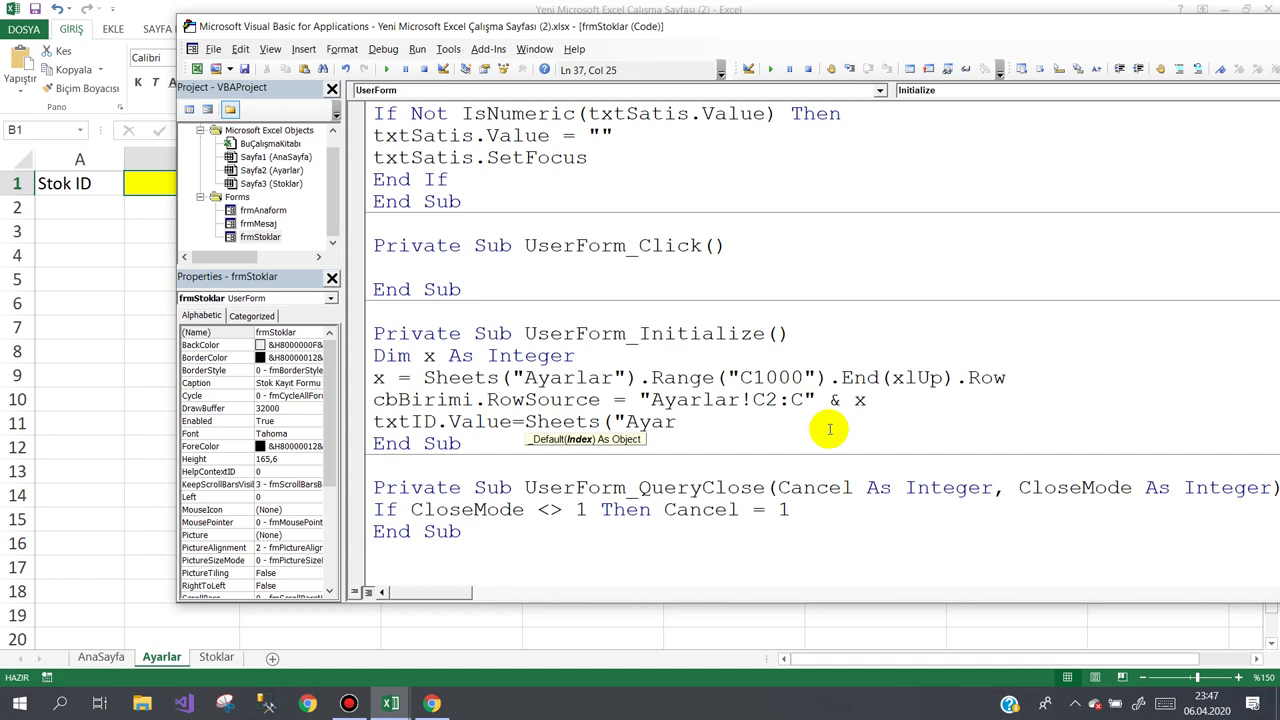
# Step: Drop the txtID.Value part so the line reads Sheets("Ayarlar").Range("B1").Value, checking B1 in Excel
pyautogui.press('Home')
pyautogui.hotkey('ctrl', 'shift', 'Right')
pyautogui.hotkey('ctrl', 'shift', 'Right')
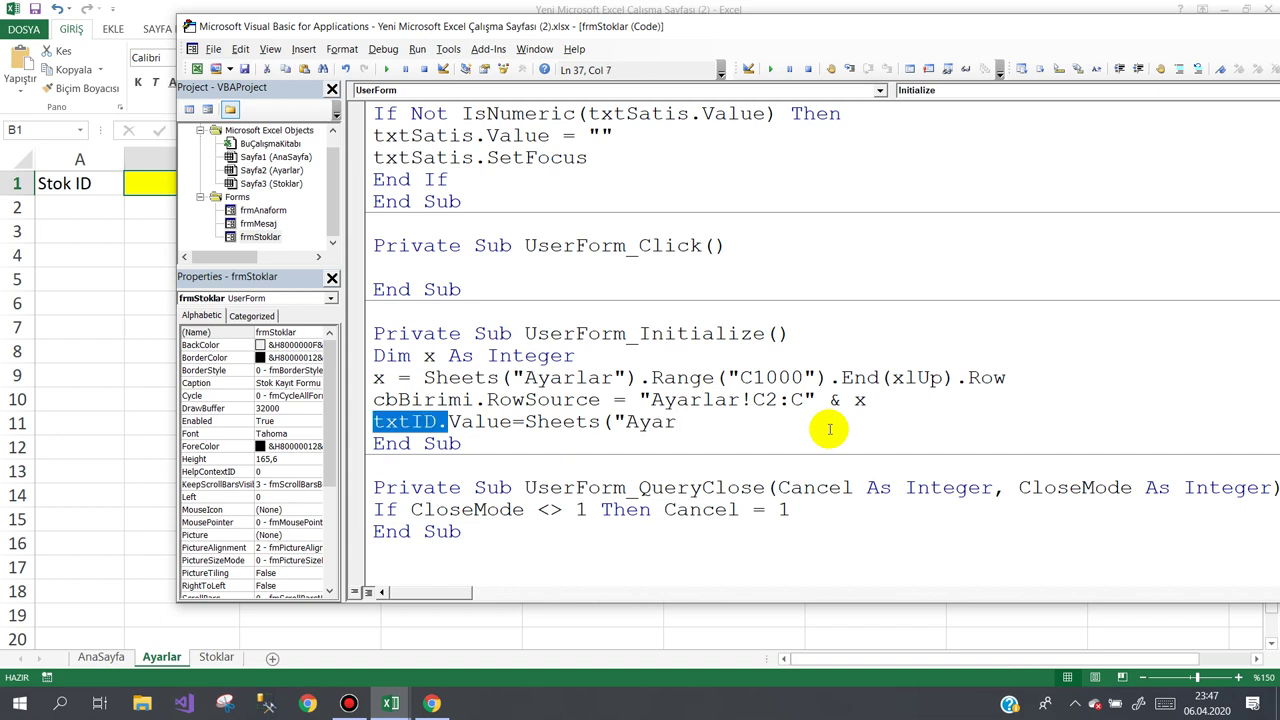
pyautogui.hotkey('ctrl', 'shift', 'Right')
pyautogui.hotkey('shift', 'Right')
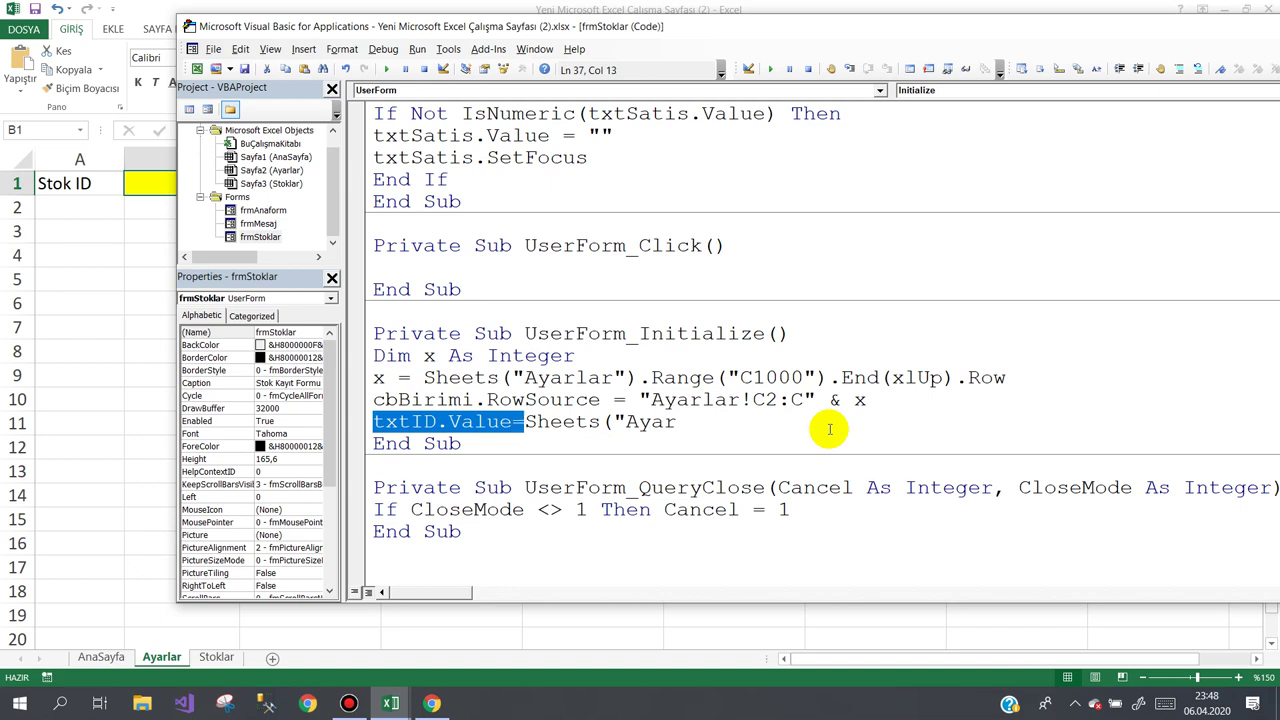
pyautogui.press('Delete')
pyautogui.write('lar").')
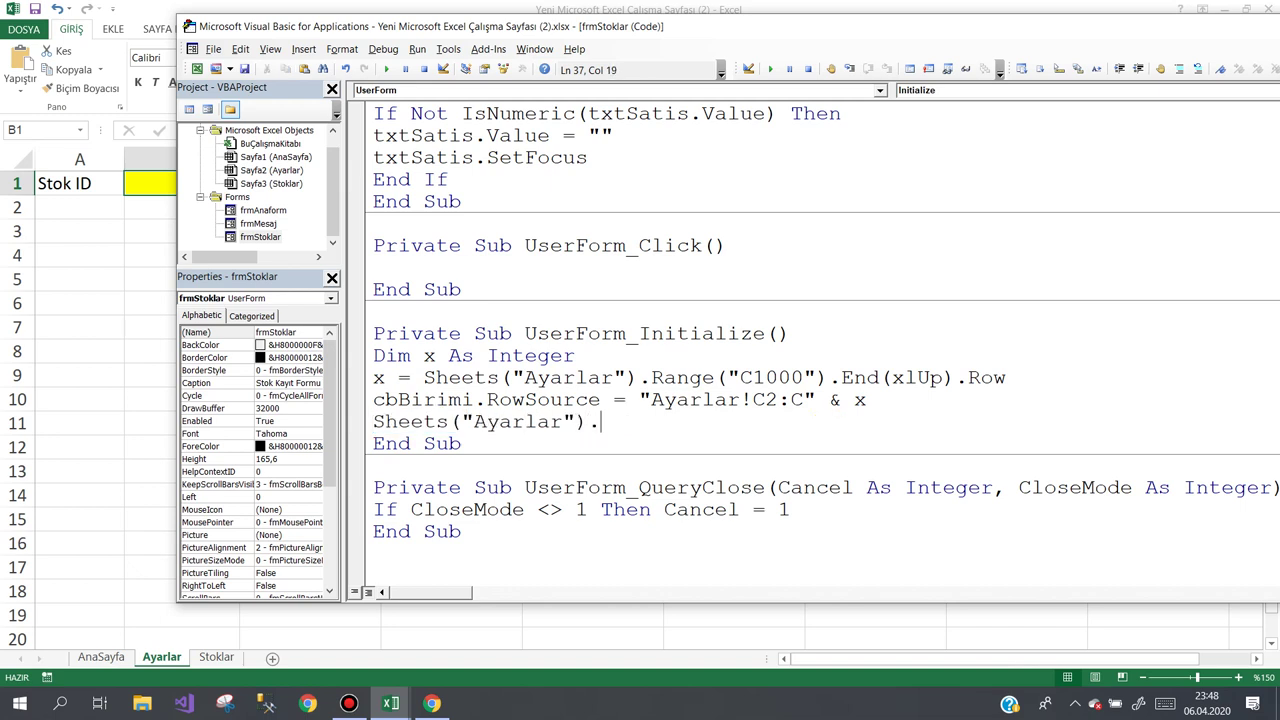
pyautogui.write('ran')
pyautogui.write('ge(')
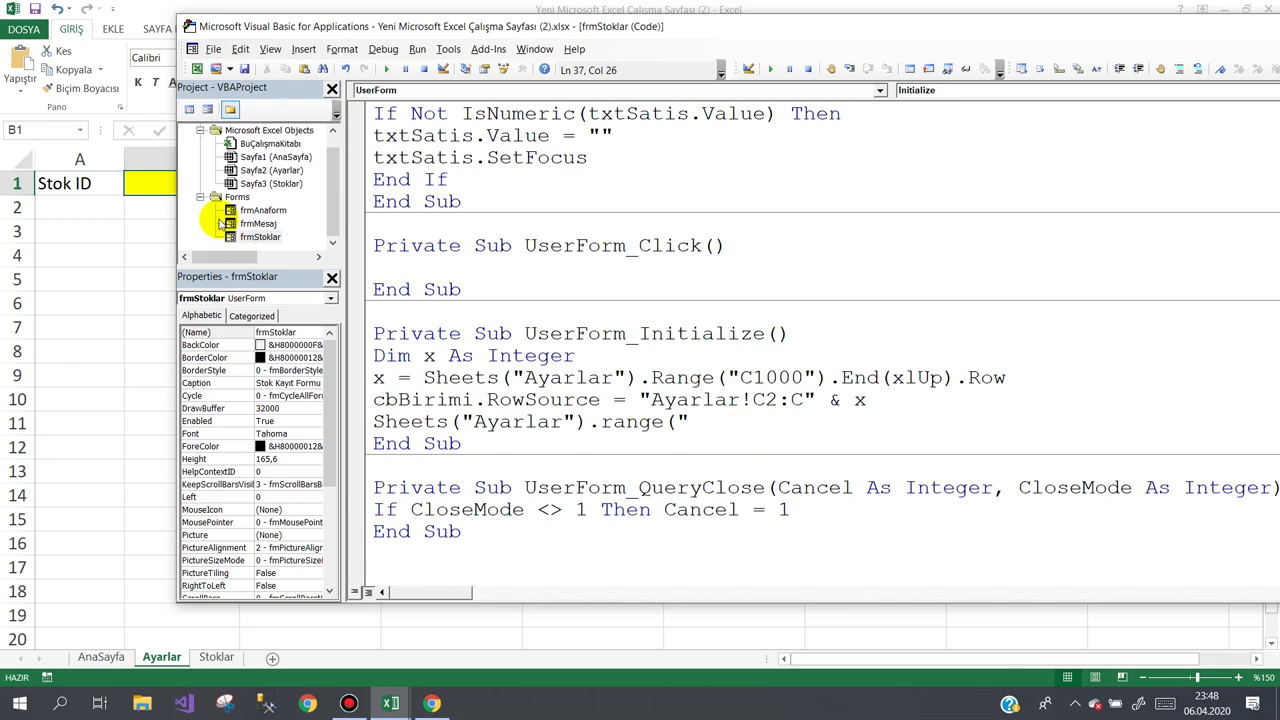
pyautogui.click(145, 188)
pyautogui.click(137, 183)
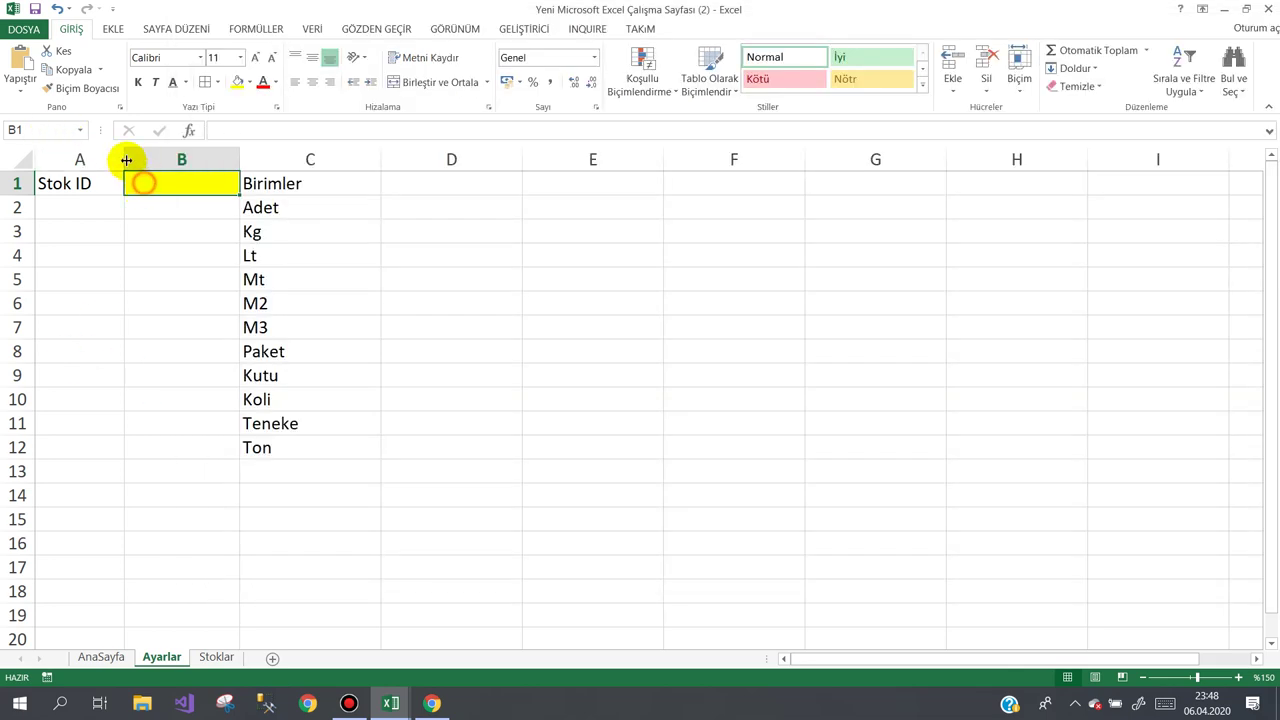
pyautogui.click(478, 636)
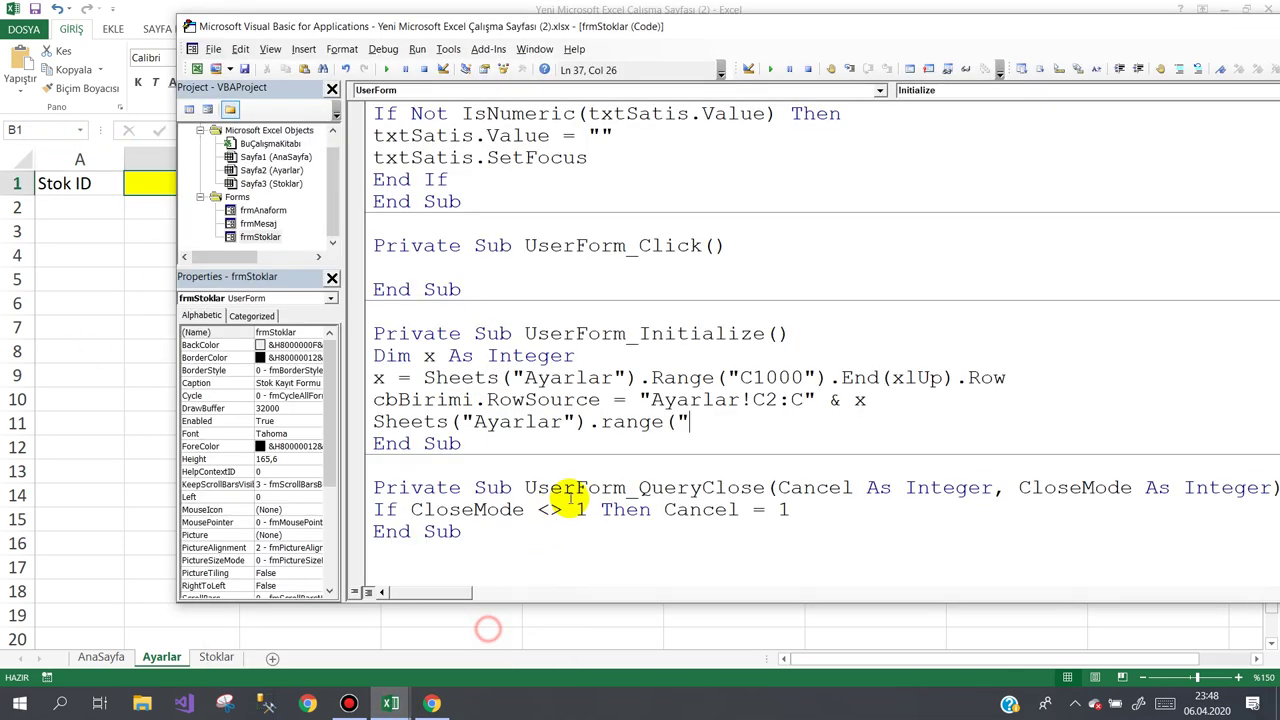
pyautogui.write('B1").v')
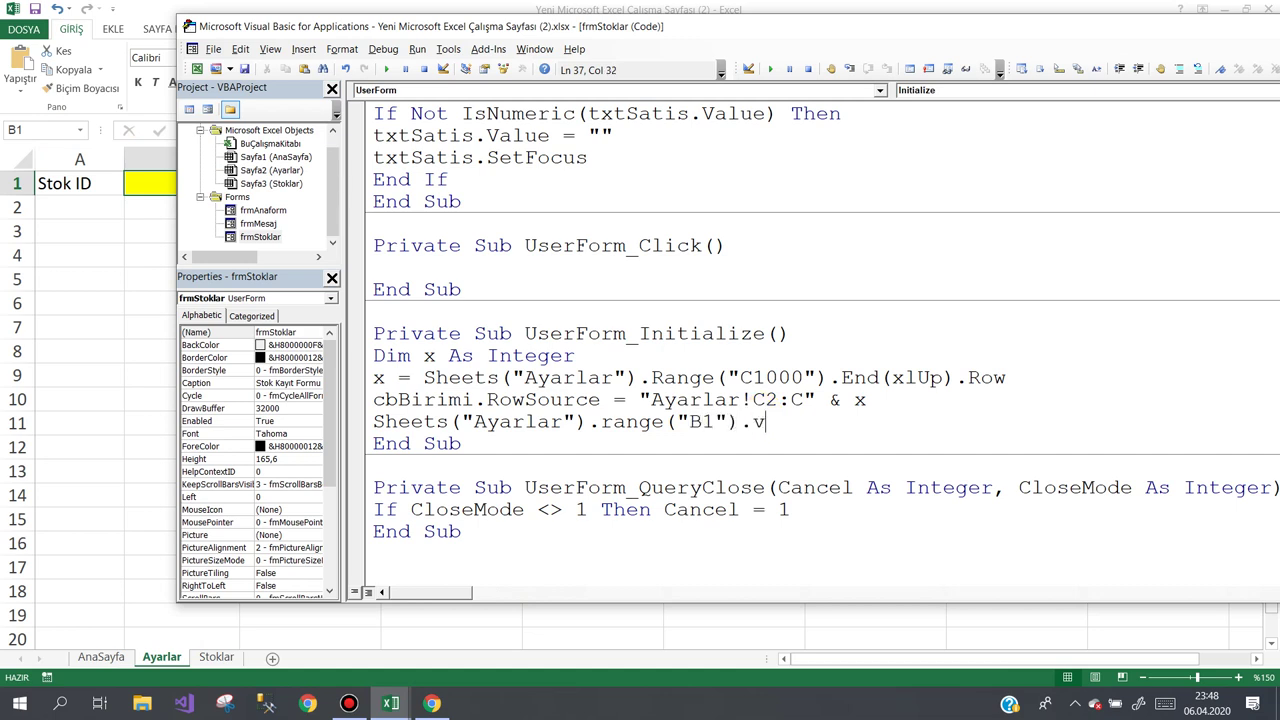
pyautogui.write('ale')
pyautogui.write('ue=')
# Step: Paste the B1 expression after the equals sign and add + 1 to finish the increment
pyautogui.moveTo(818, 421); pyautogui.dragTo(376, 422)
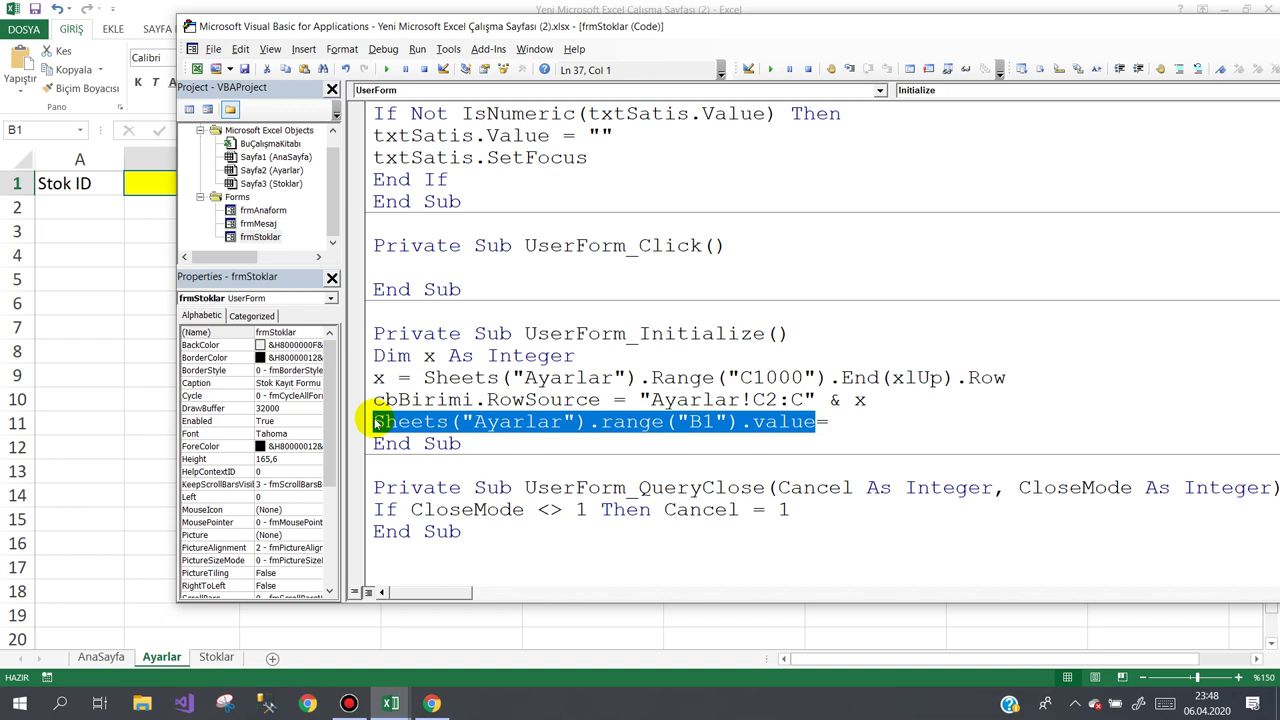
pyautogui.click(848, 420)
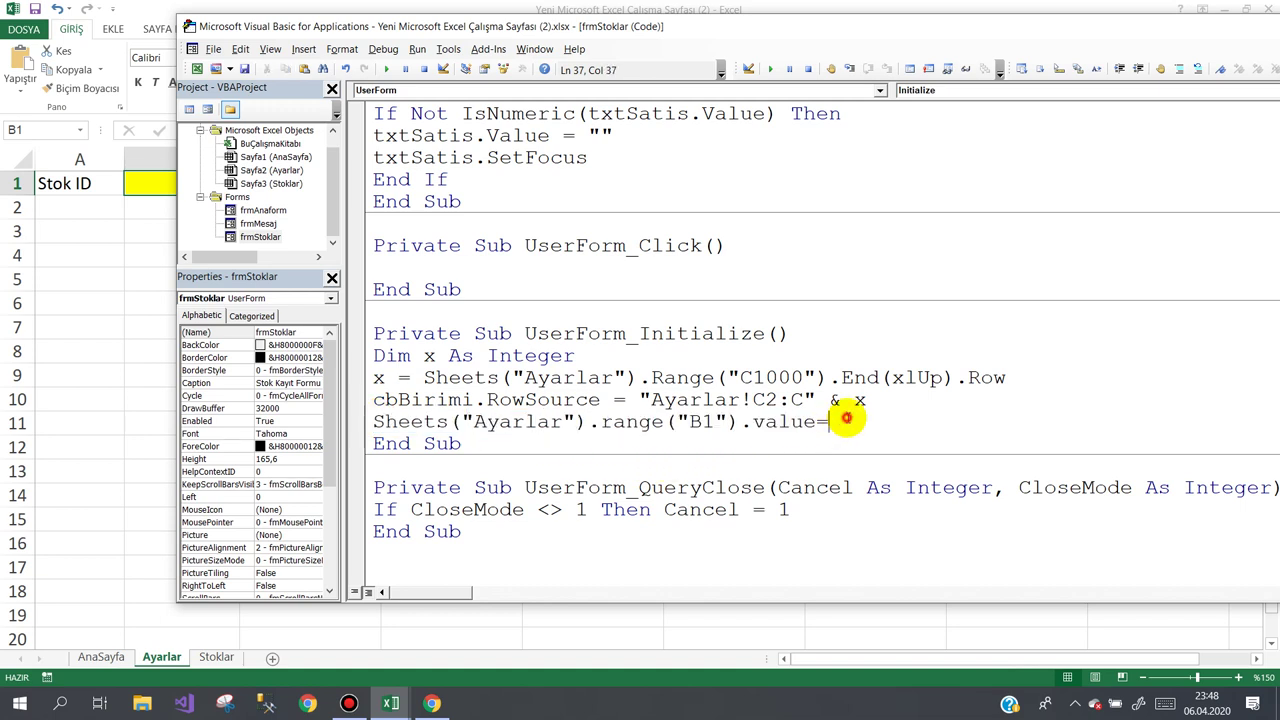
pyautogui.write('Sheets("Ayarlar").range("B1").value')
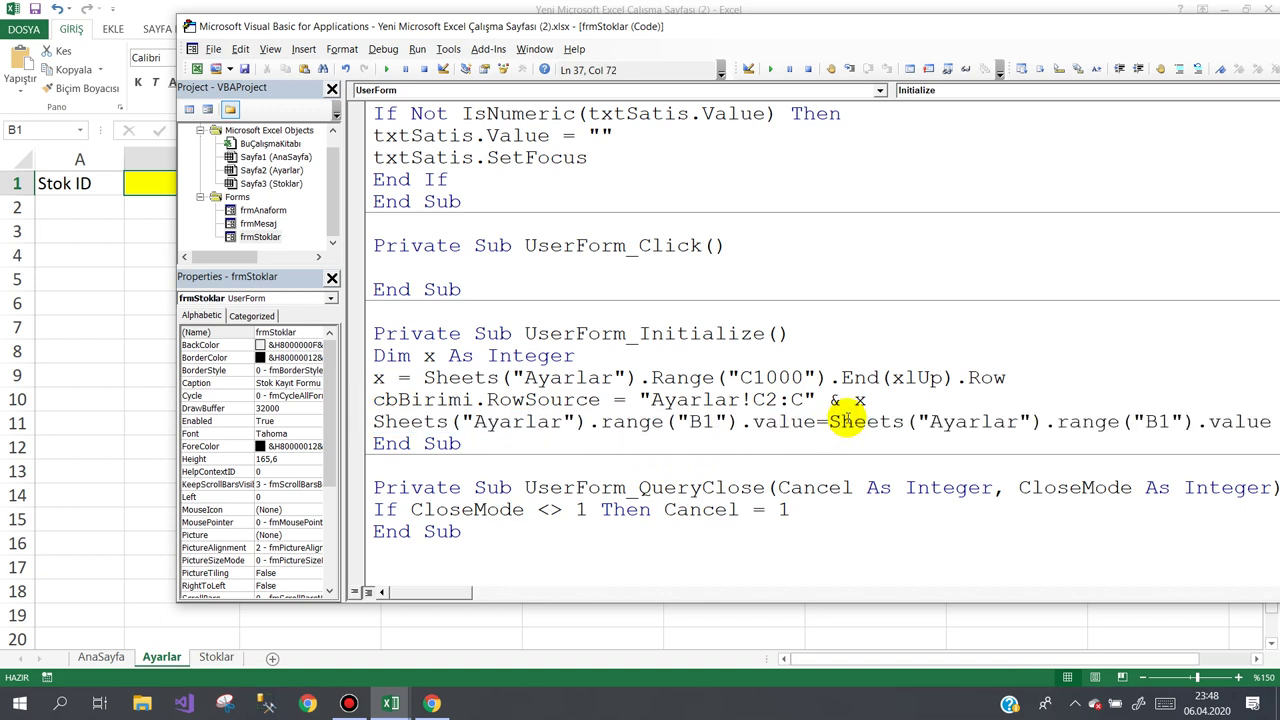
pyautogui.write('+')
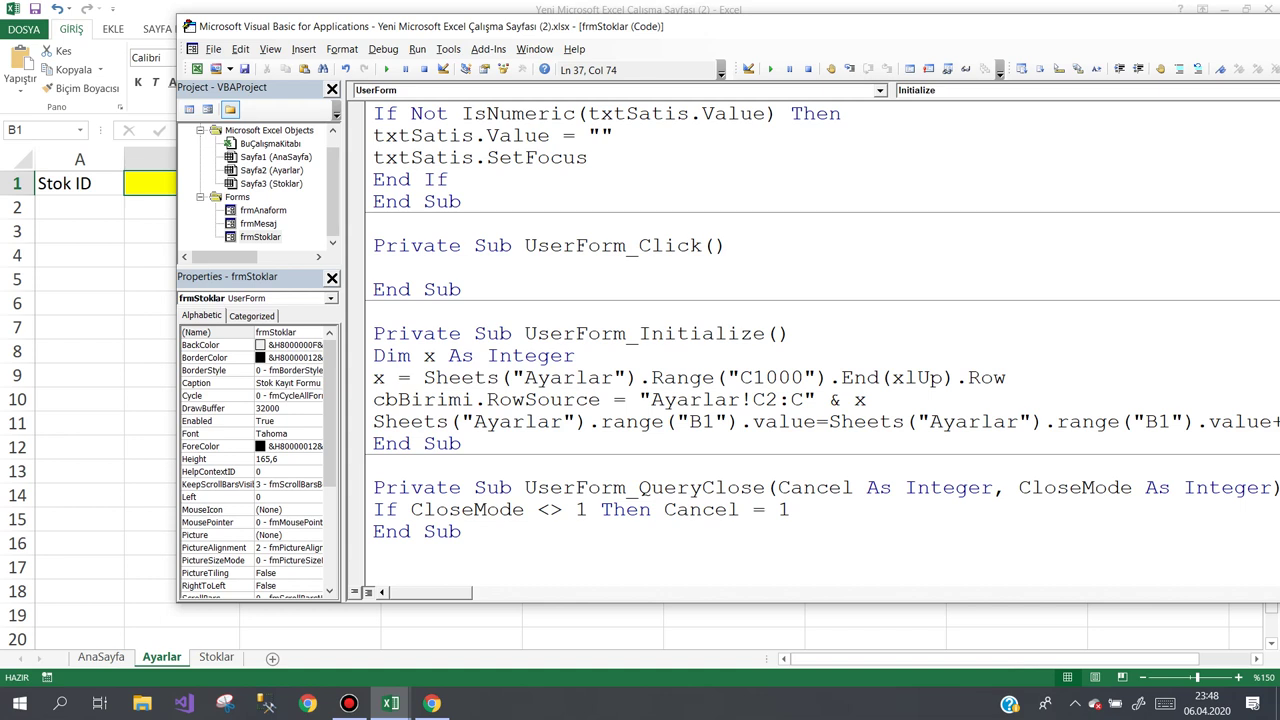
pyautogui.press('Return')
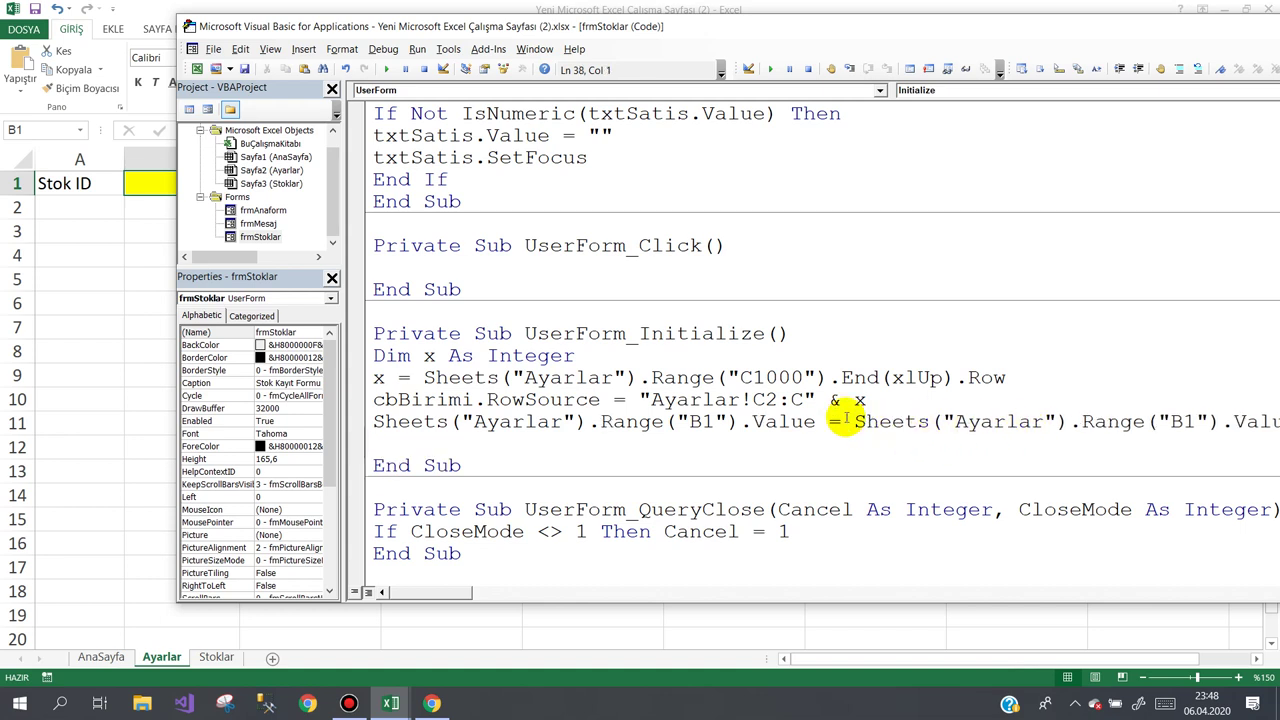
pyautogui.moveTo(830, 421); pyautogui.dragTo(1275, 421)
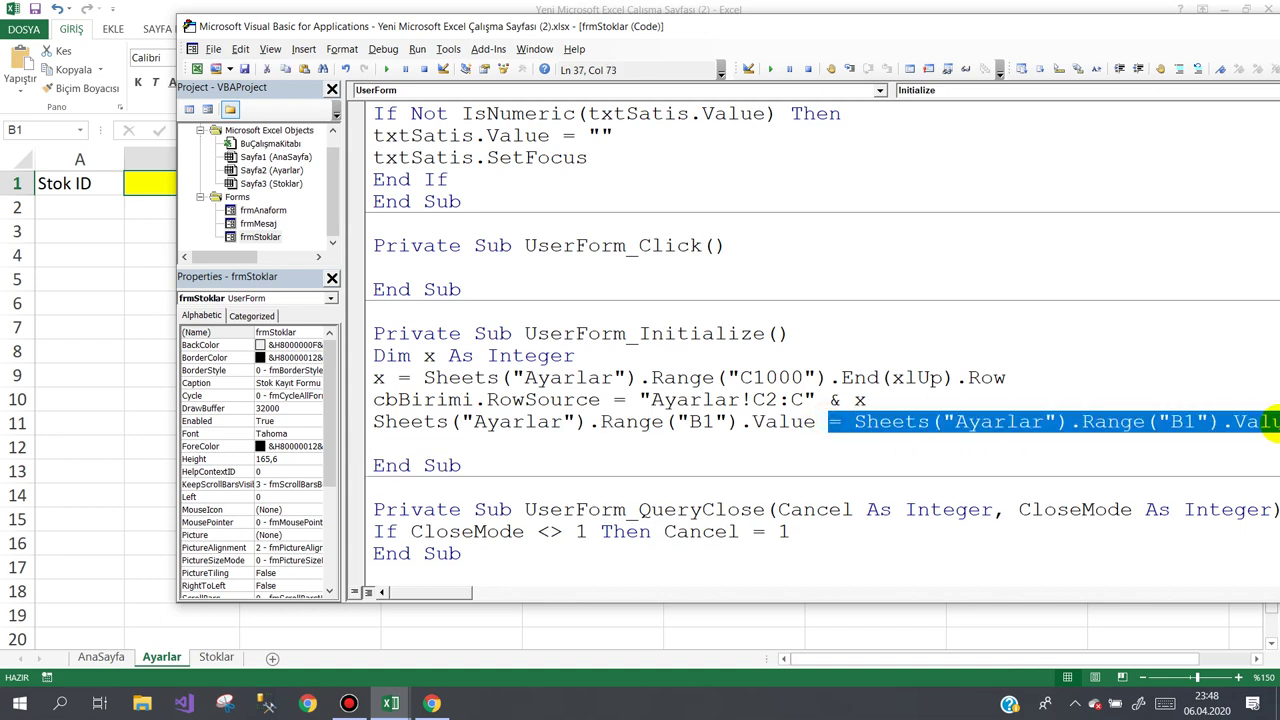
pyautogui.moveTo(922, 35); pyautogui.dragTo(777, 26)
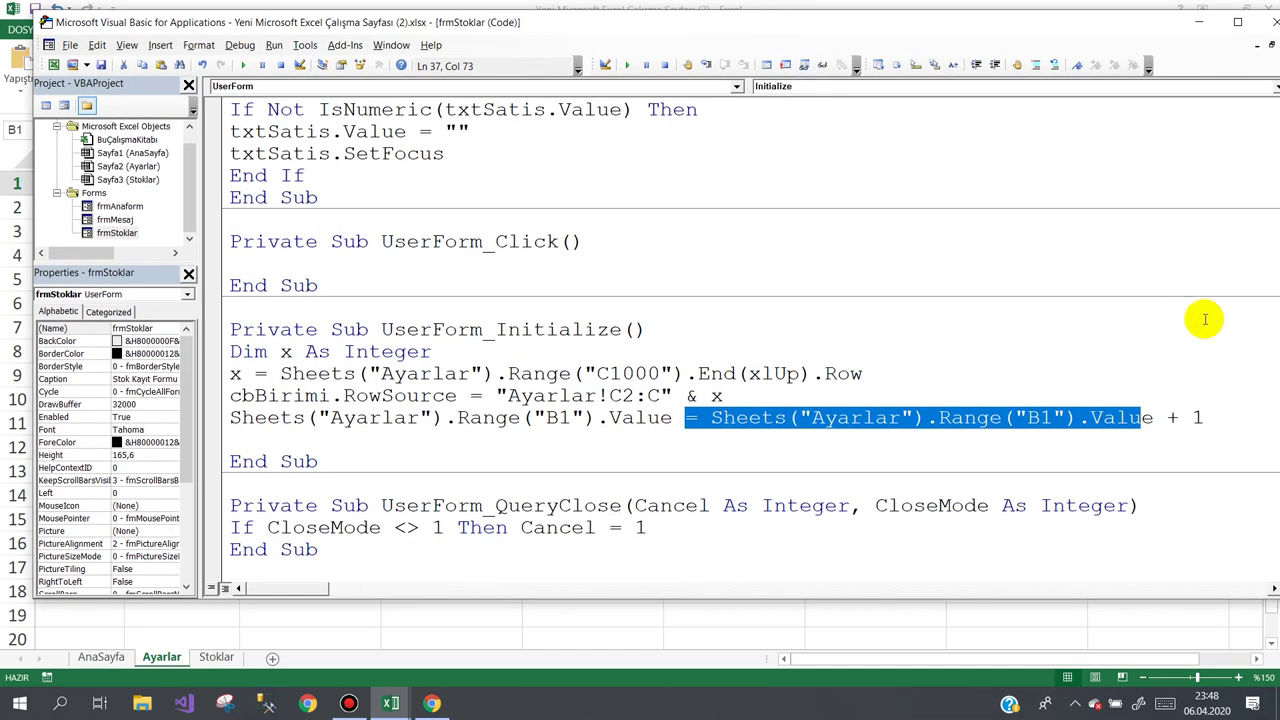
# Step: Try shortening the increment to +=1, then undo it back to the full expression
pyautogui.moveTo(1220, 424); pyautogui.dragTo(1180, 420)
pyautogui.moveTo(1012, 410); pyautogui.dragTo(686, 418)
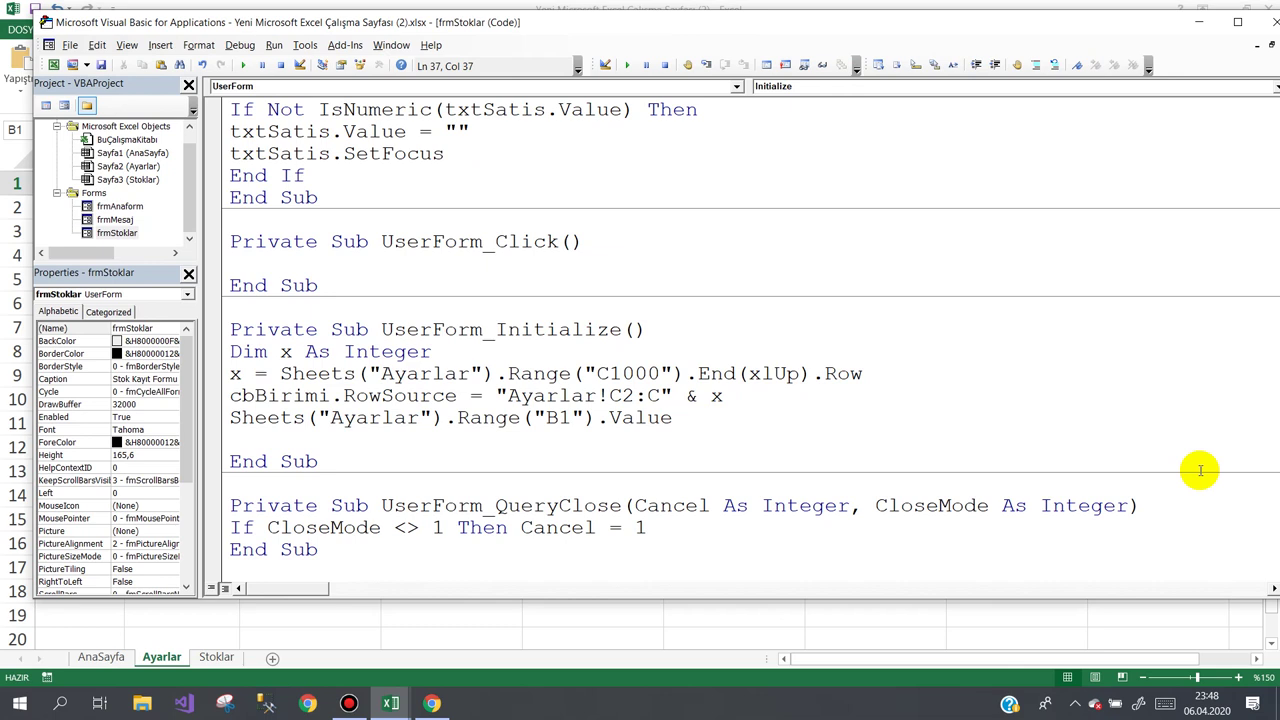
pyautogui.write('+=1')
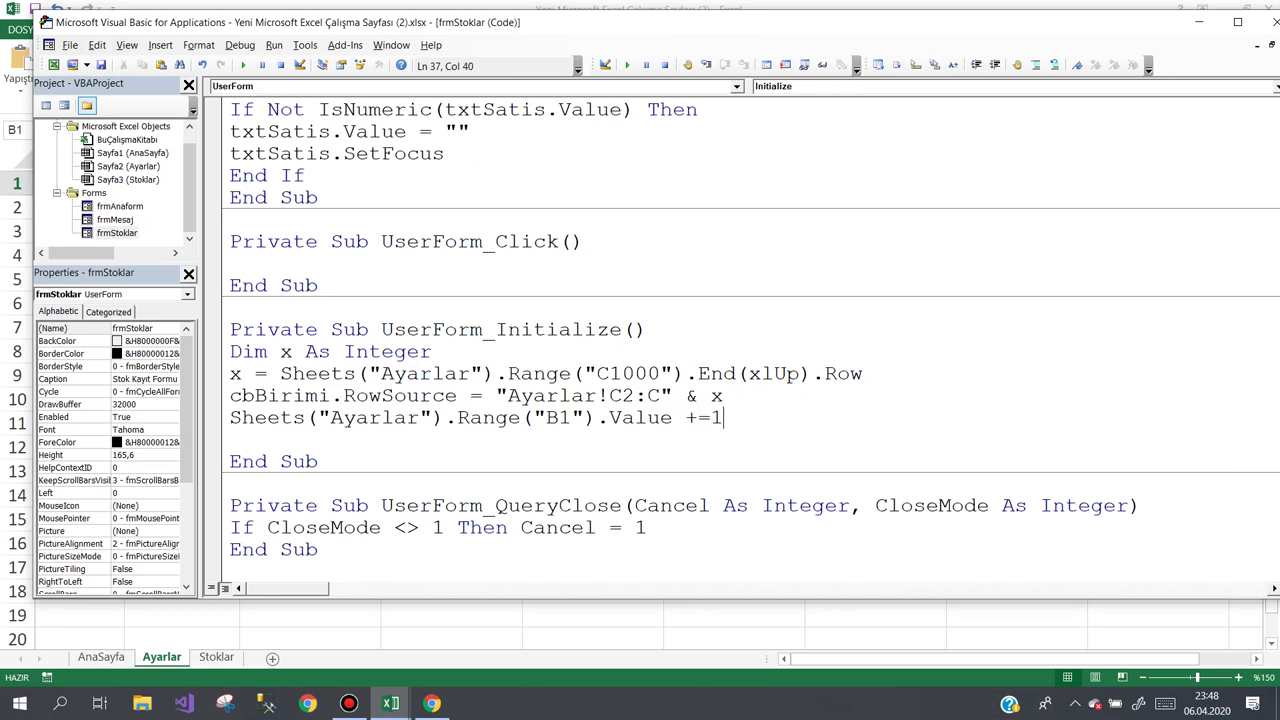
pyautogui.press('Return')
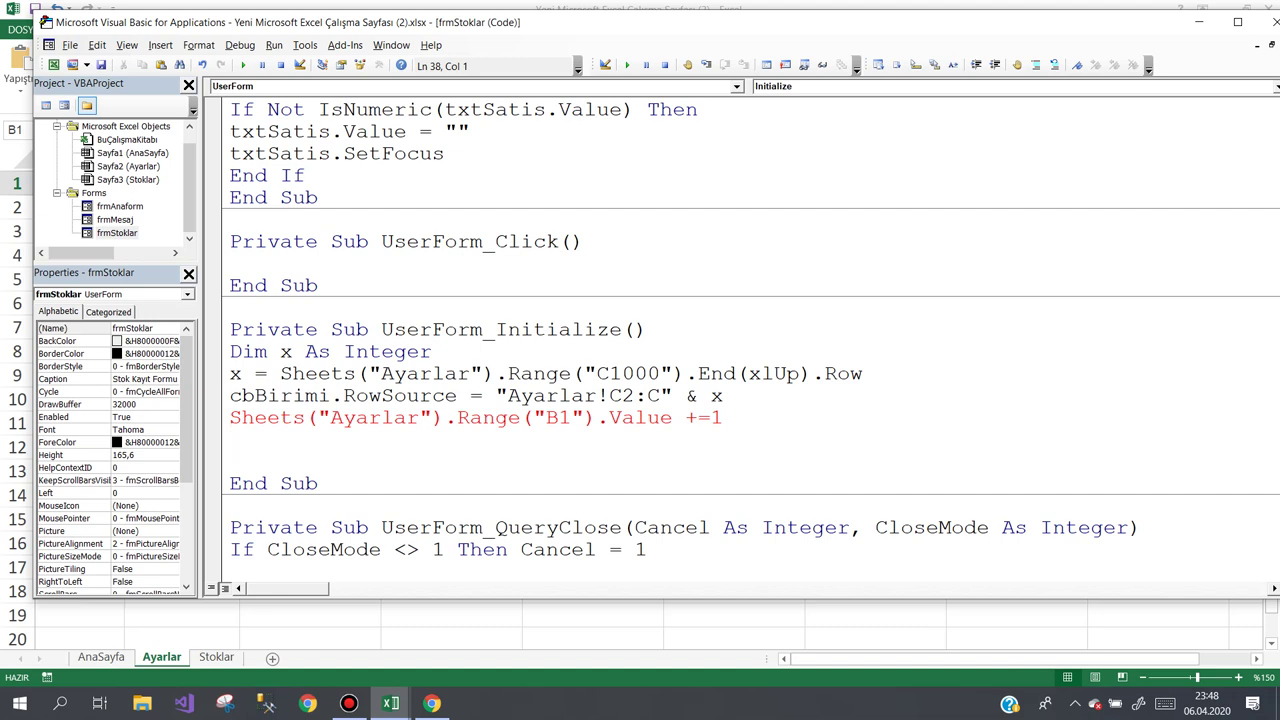
pyautogui.hotkey('ctrl', 'z')
pyautogui.hotkey('ctrl', 'z')
pyautogui.hotkey('ctrl', 'z')
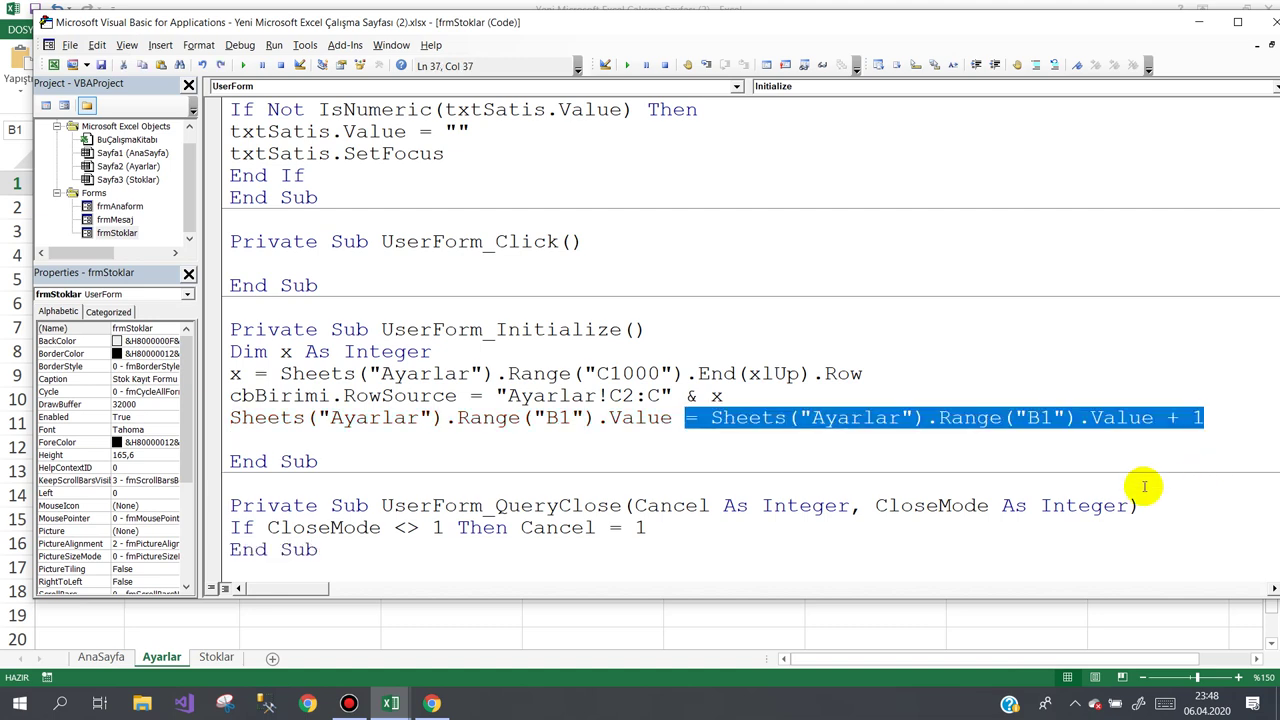
pyautogui.click(729, 460)
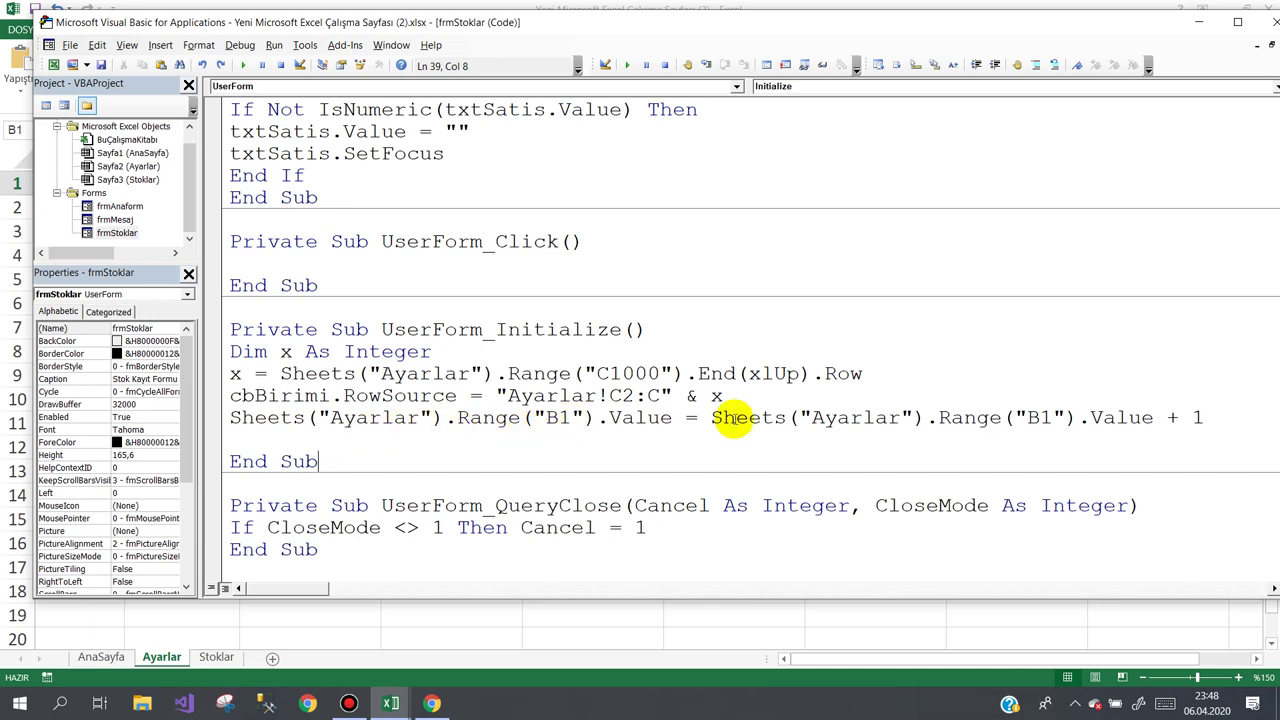
# Step: Add txtID.Value = Sheets("Ayarlar").Range("B1").Value on a new line below the increment
pyautogui.click(1203, 418)
pyautogui.press('Return')
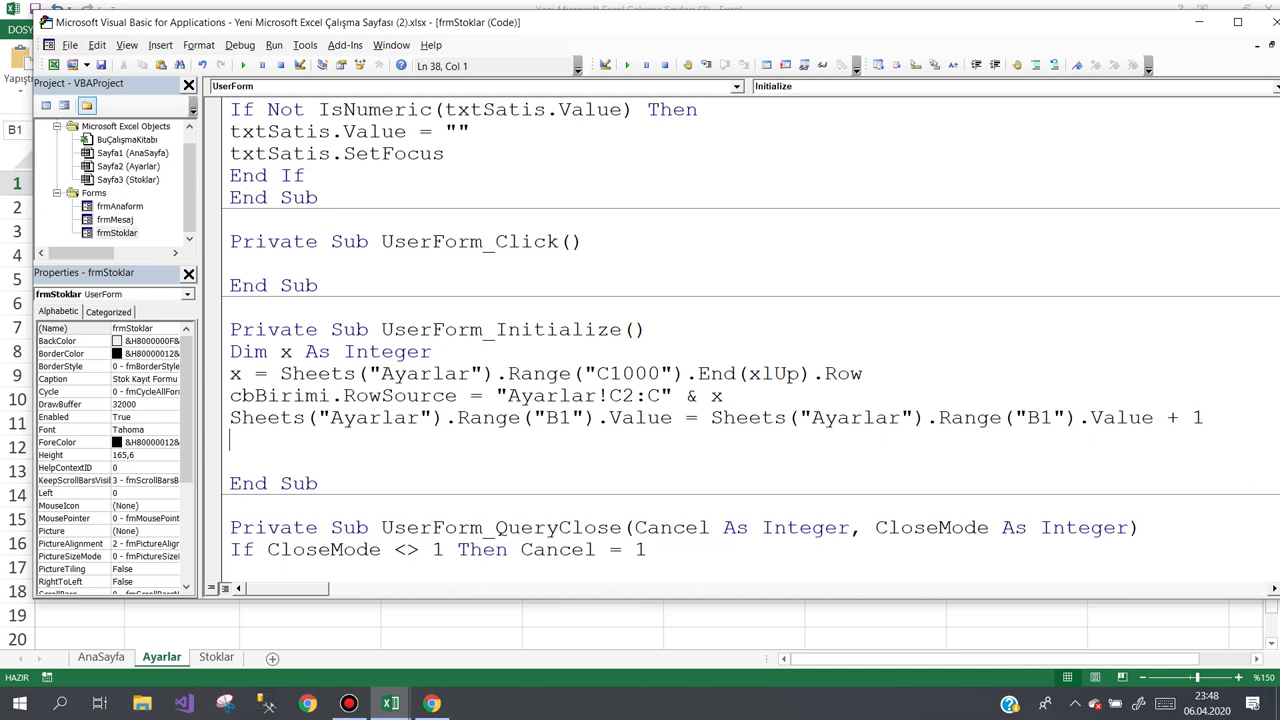
pyautogui.write('txt')
pyautogui.write('I')
pyautogui.write('.v=')
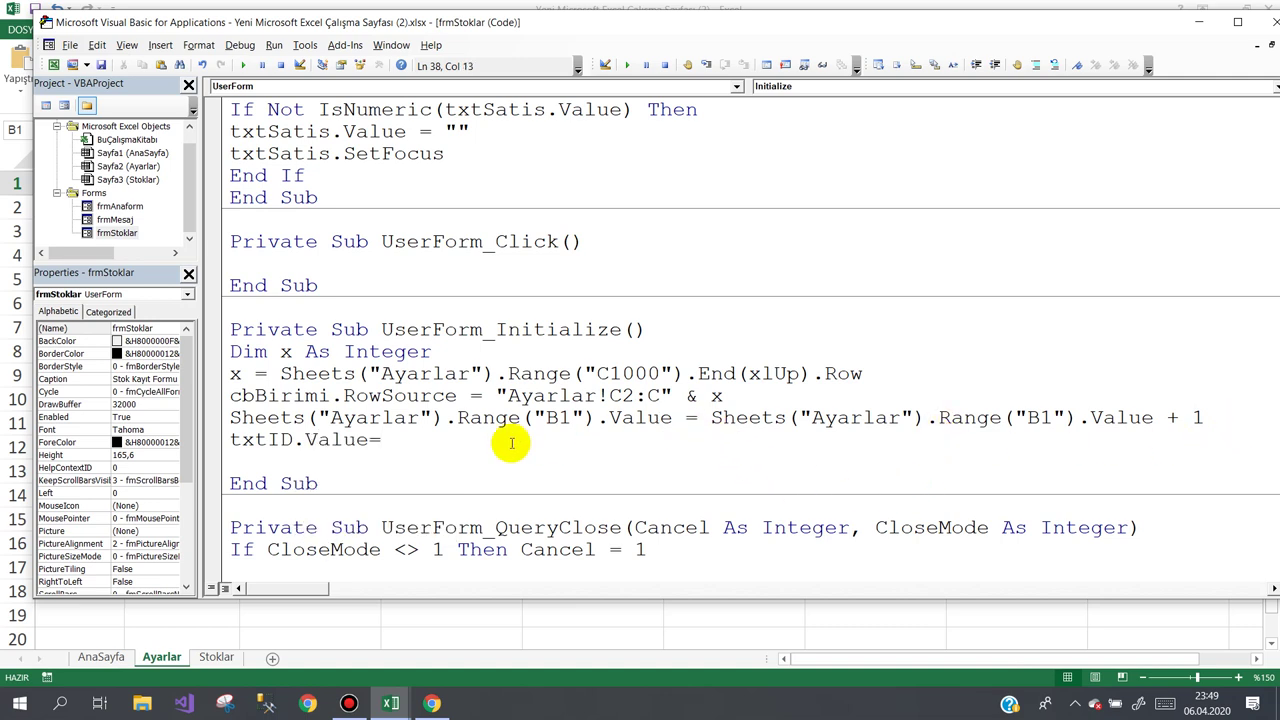
pyautogui.write('Sheets("Ayarlar").range("B1").value')
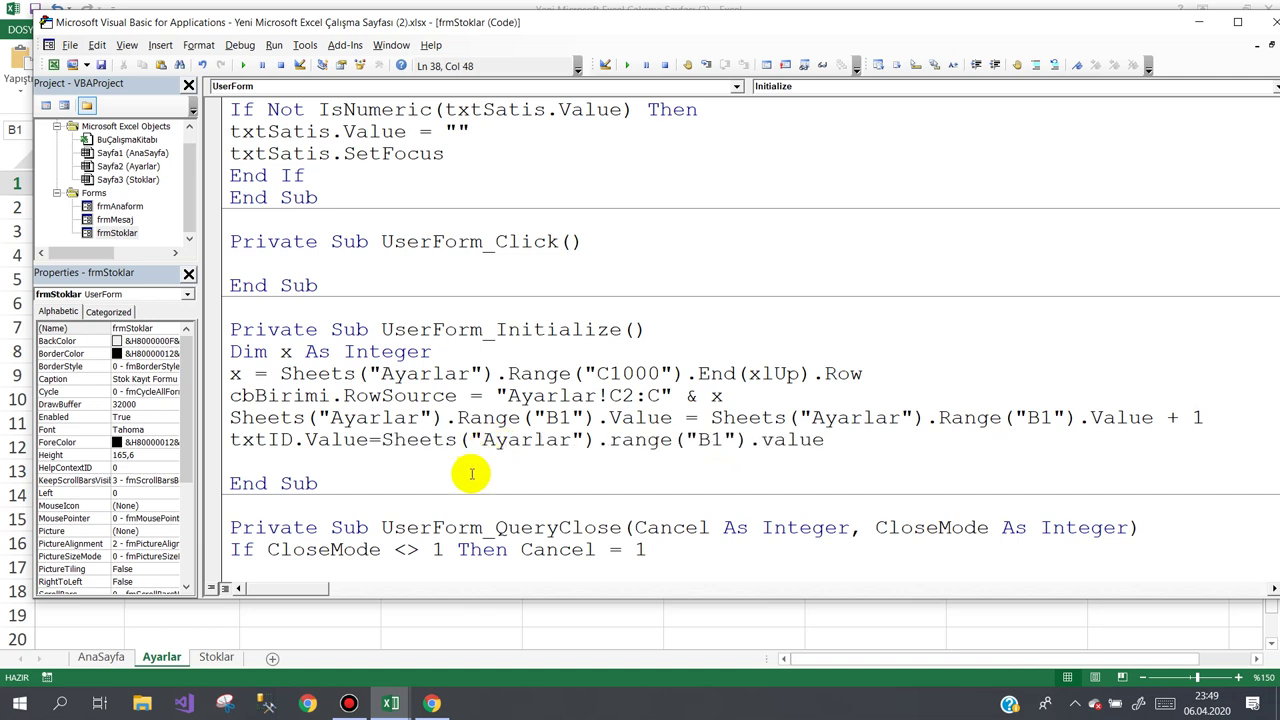
pyautogui.click(471, 476)
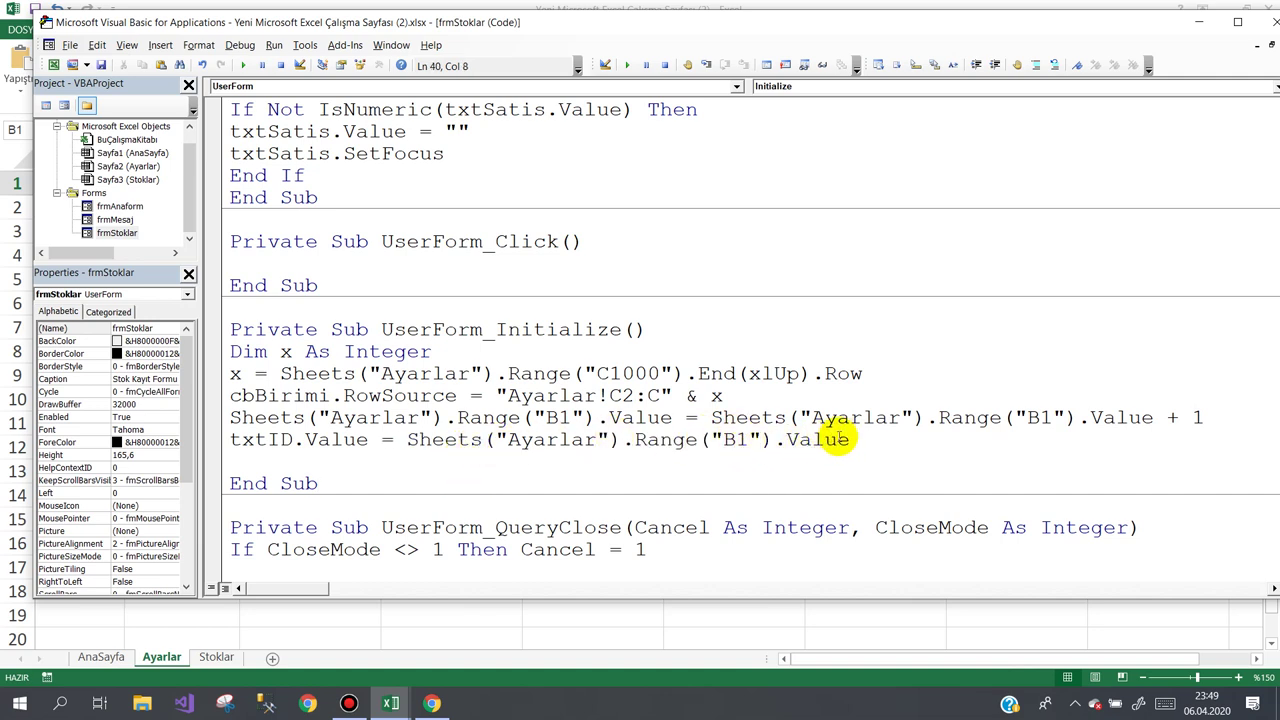
# Step: Run the form, close it with İptal, and confirm Ayarlar's B1 rose to 2
pyautogui.click(244, 65)
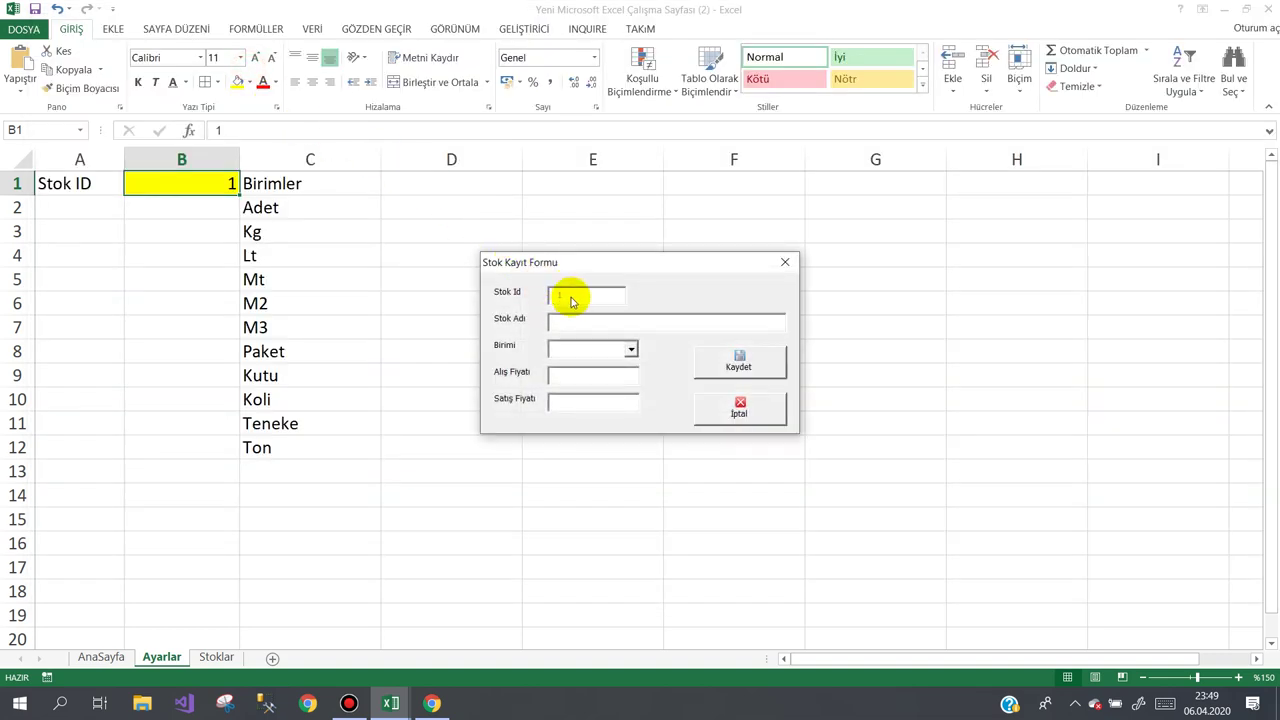
pyautogui.click(765, 415)
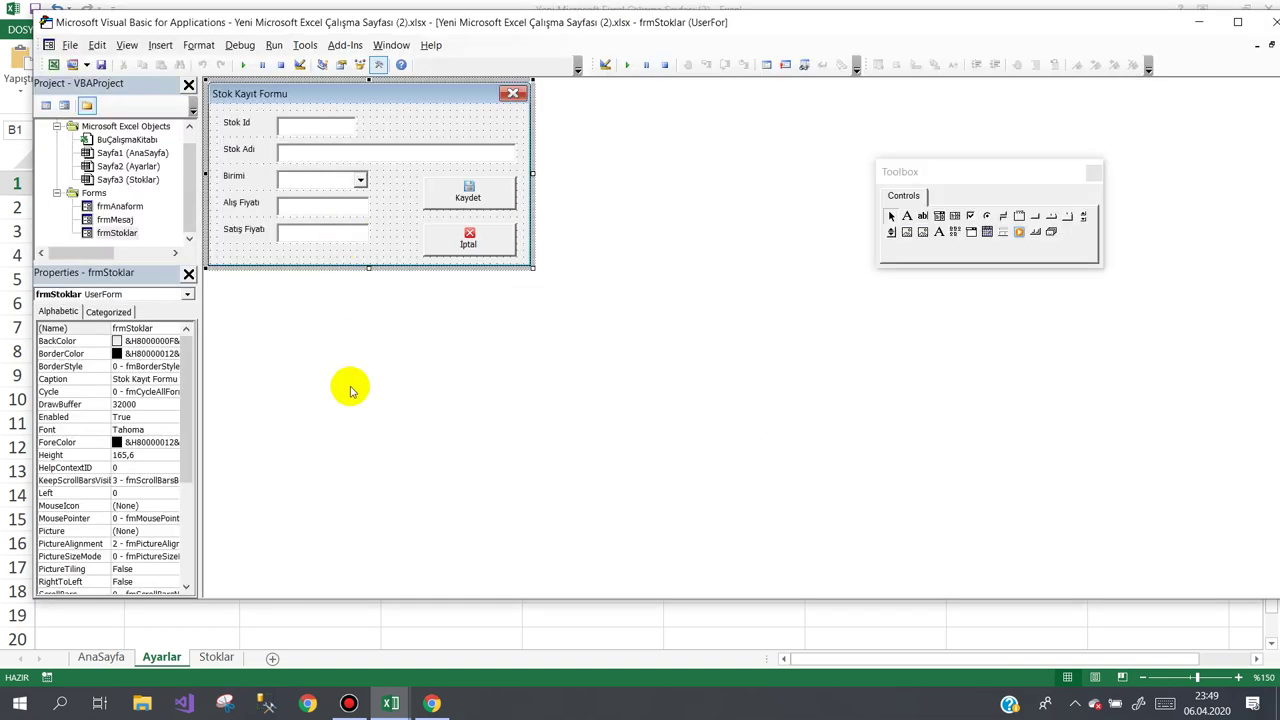
pyautogui.click(218, 620)
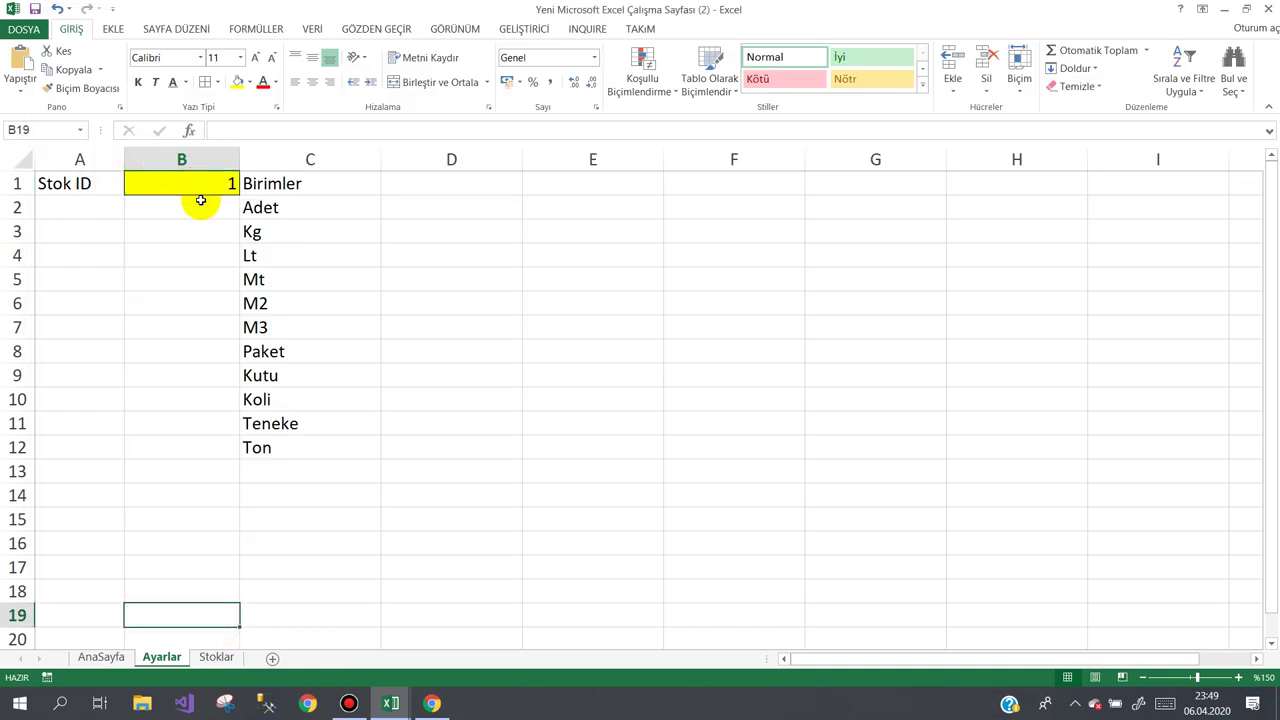
pyautogui.click(200, 186)
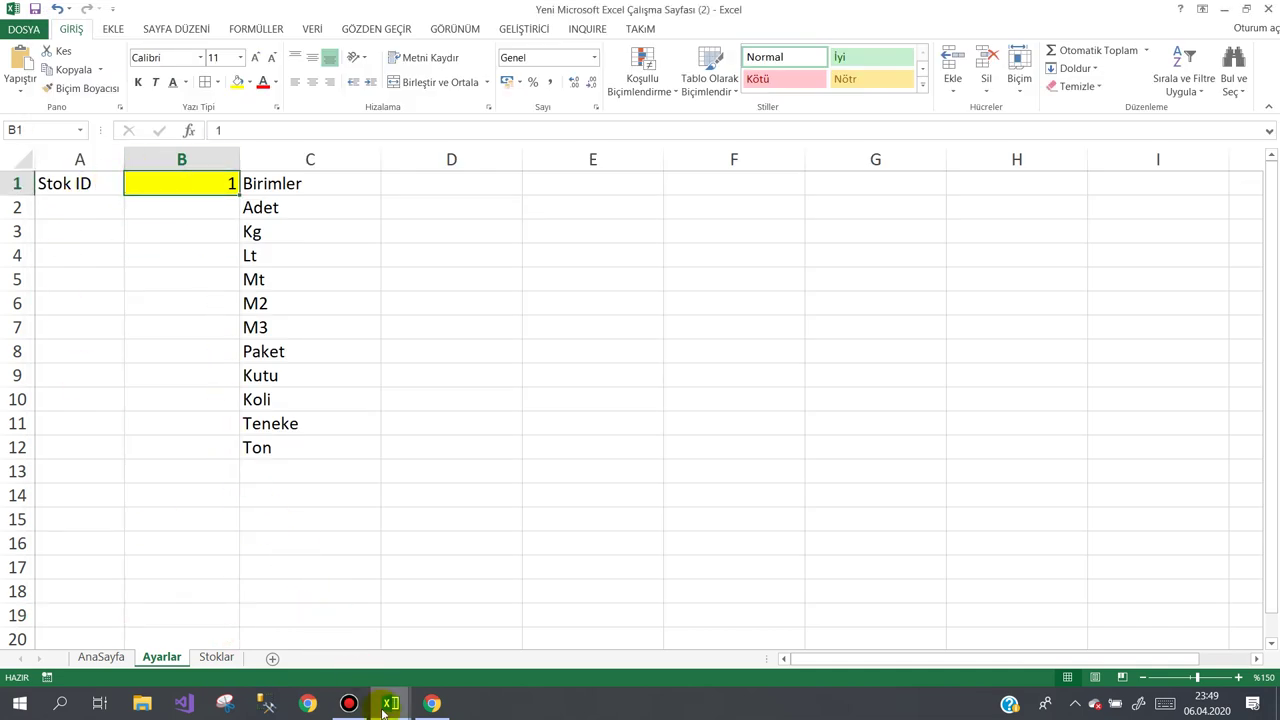
pyautogui.click(439, 644)
pyautogui.doubleClick(400, 240)
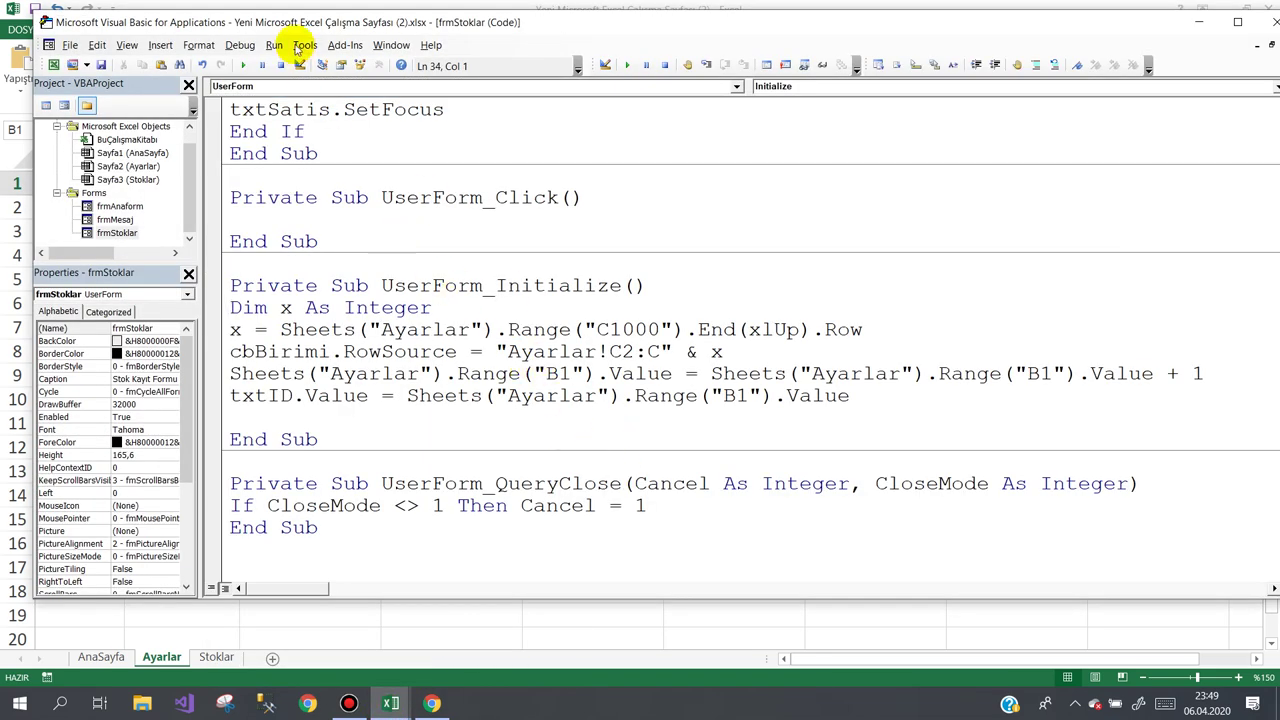
# Step: Run the form a second time, close it, and reopen frmStoklar's code
pyautogui.click(237, 66)
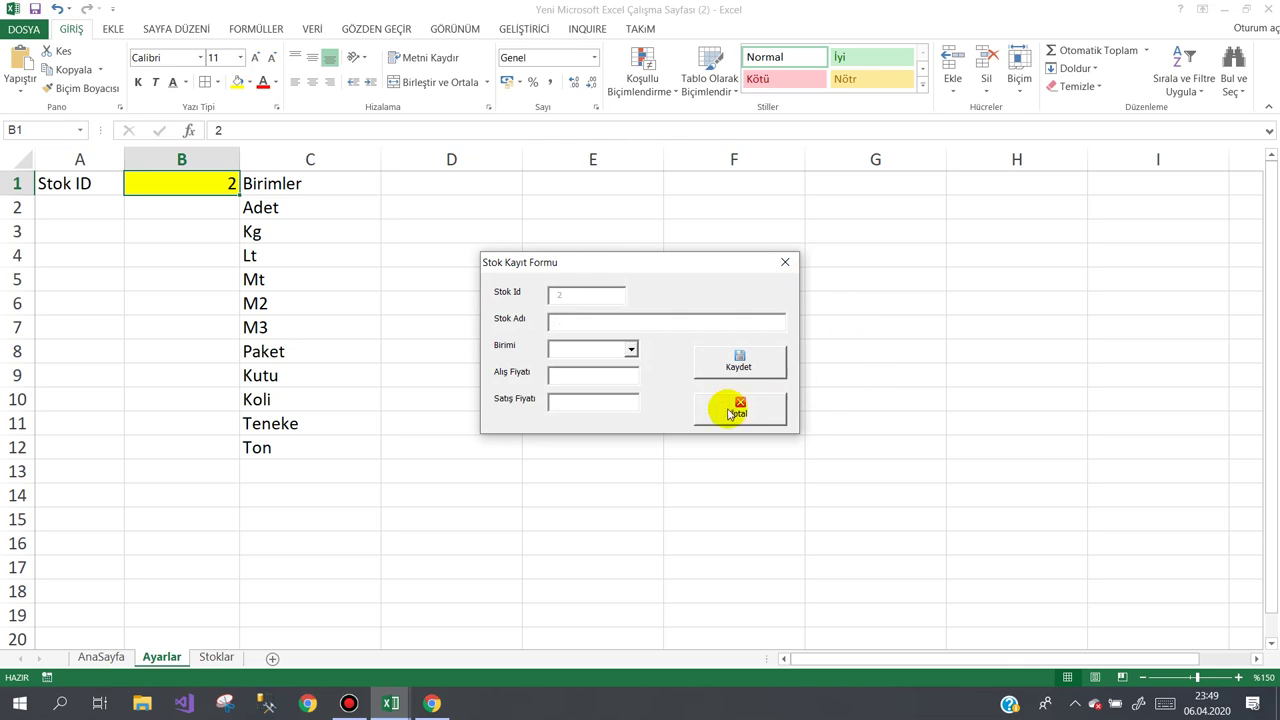
pyautogui.click(736, 408)
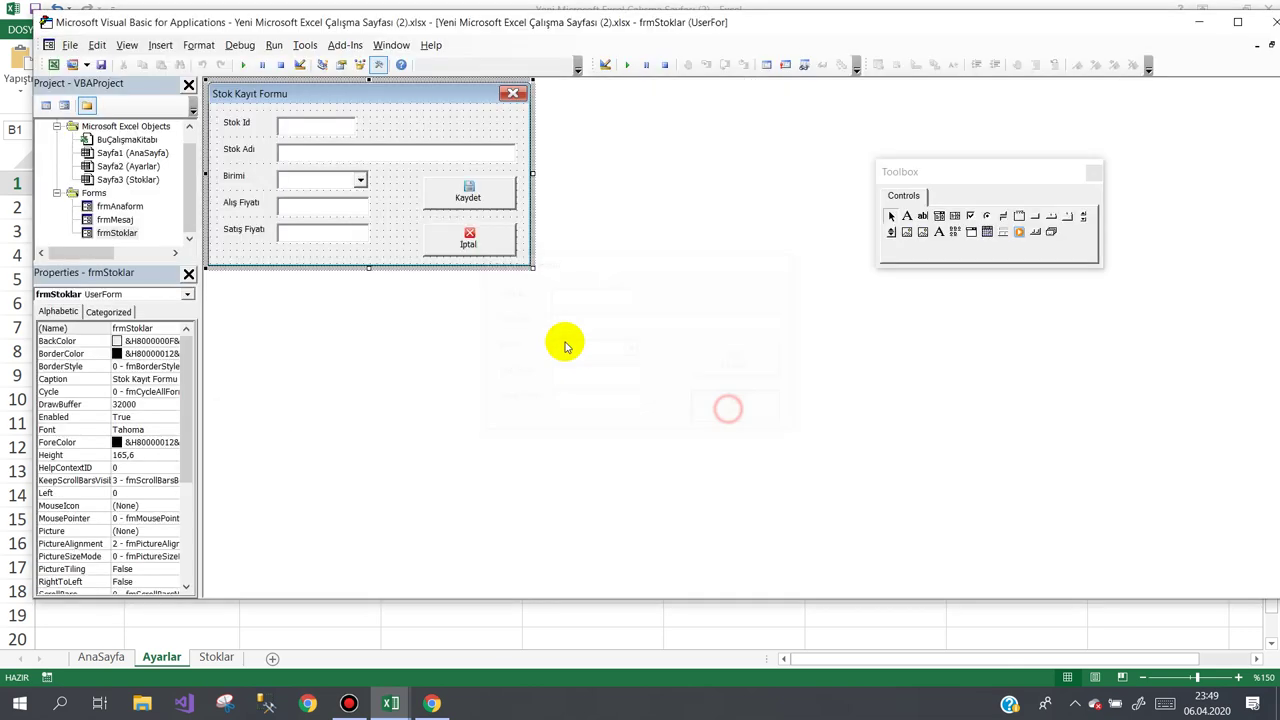
pyautogui.doubleClick(357, 252)
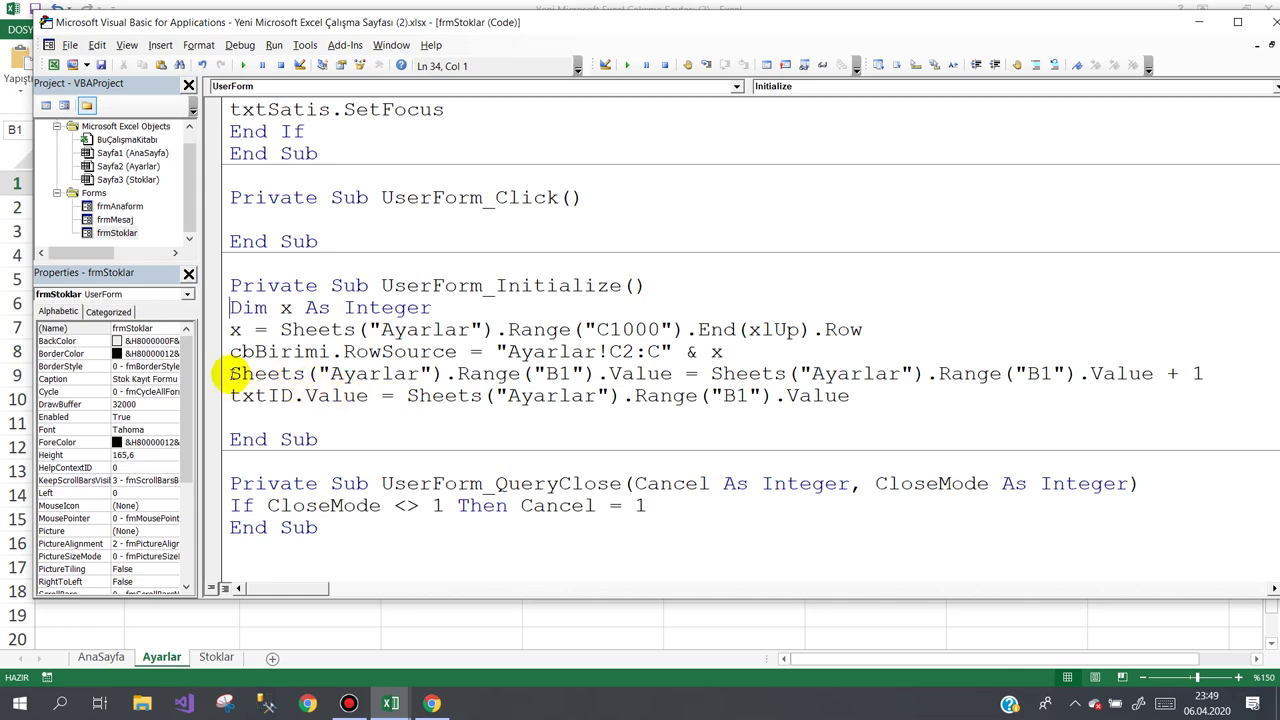
# Step: Comment out the B1 increment line with an apostrophe and append + 1 to the txtID line
pyautogui.click(230, 373)
pyautogui.write("'")
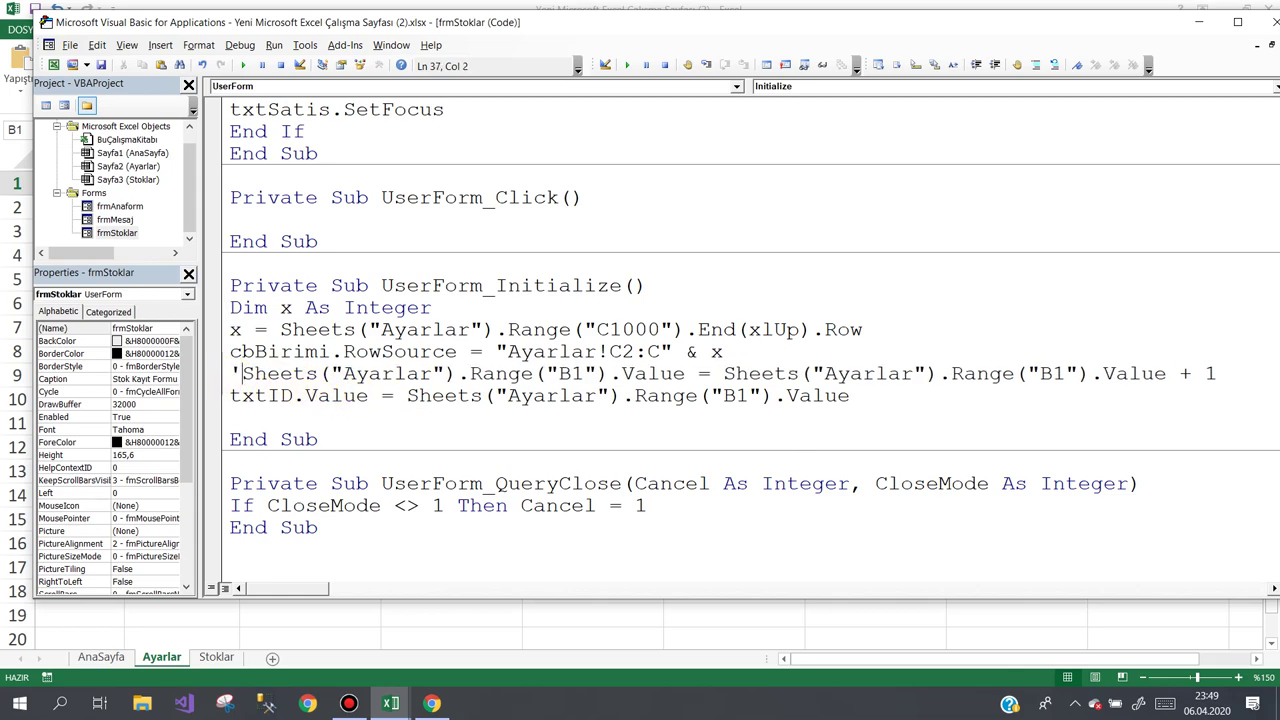
pyautogui.click(851, 395)
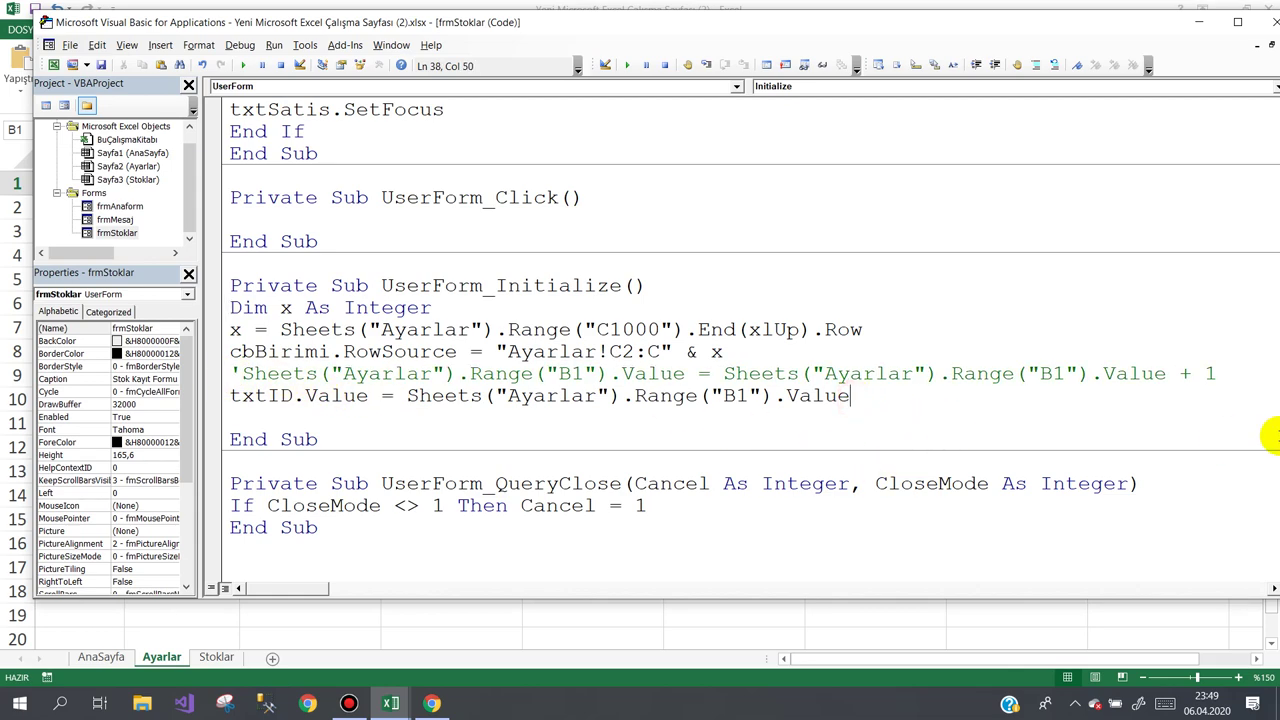
pyautogui.write('+ ')
pyautogui.write('1')
pyautogui.press('Return')
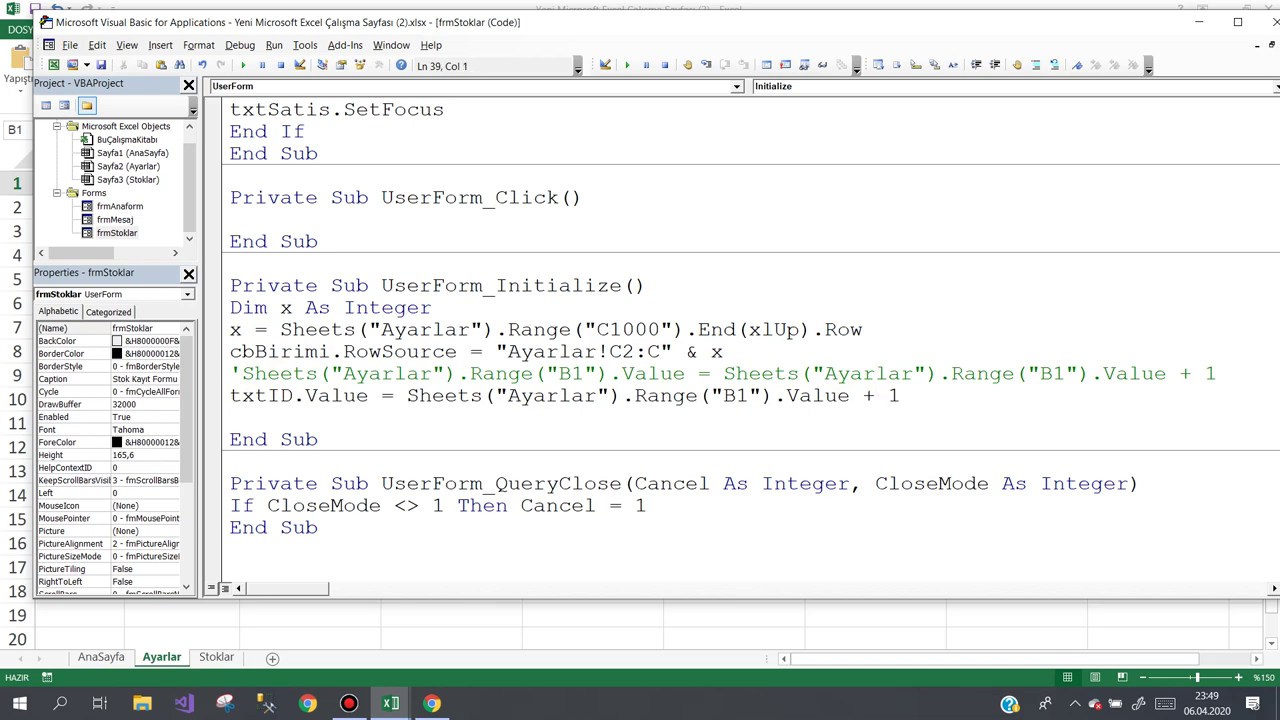
pyautogui.doubleClick(350, 22)
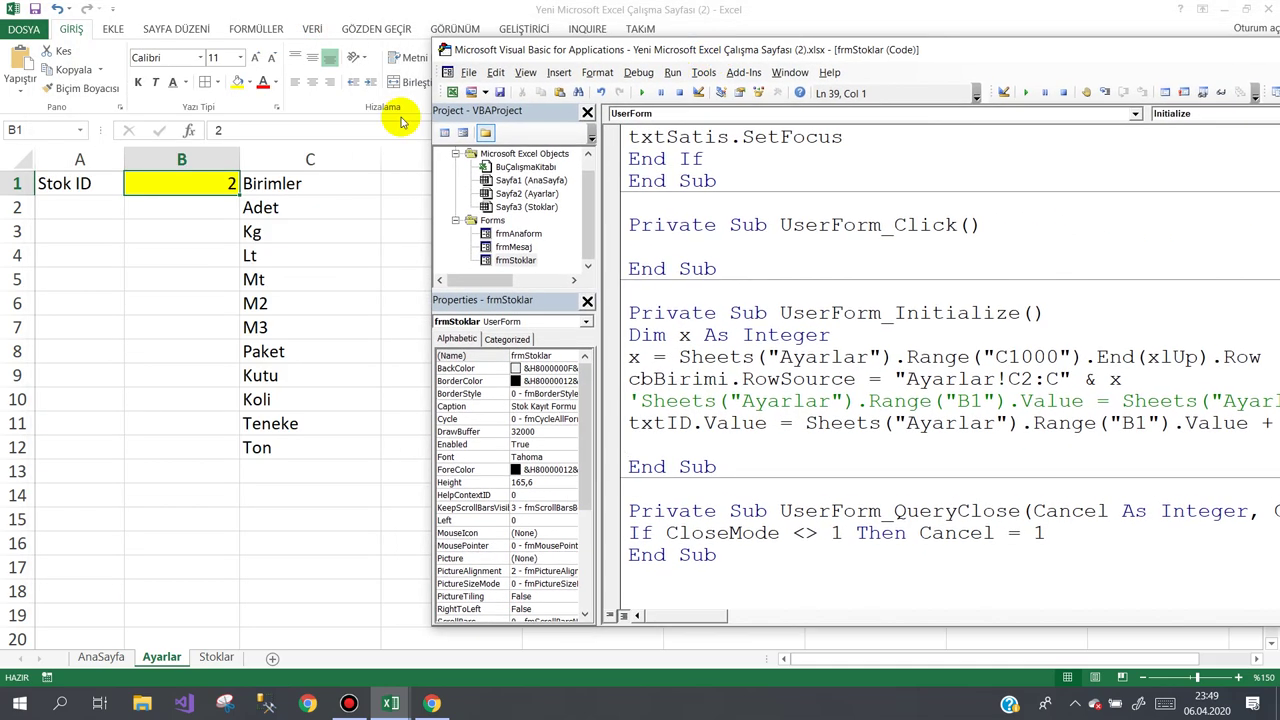
pyautogui.click(184, 188)
# Step: Clear Ayarlar cell B1 and test-run the form to check the ID it shows
pyautogui.press('Delete')
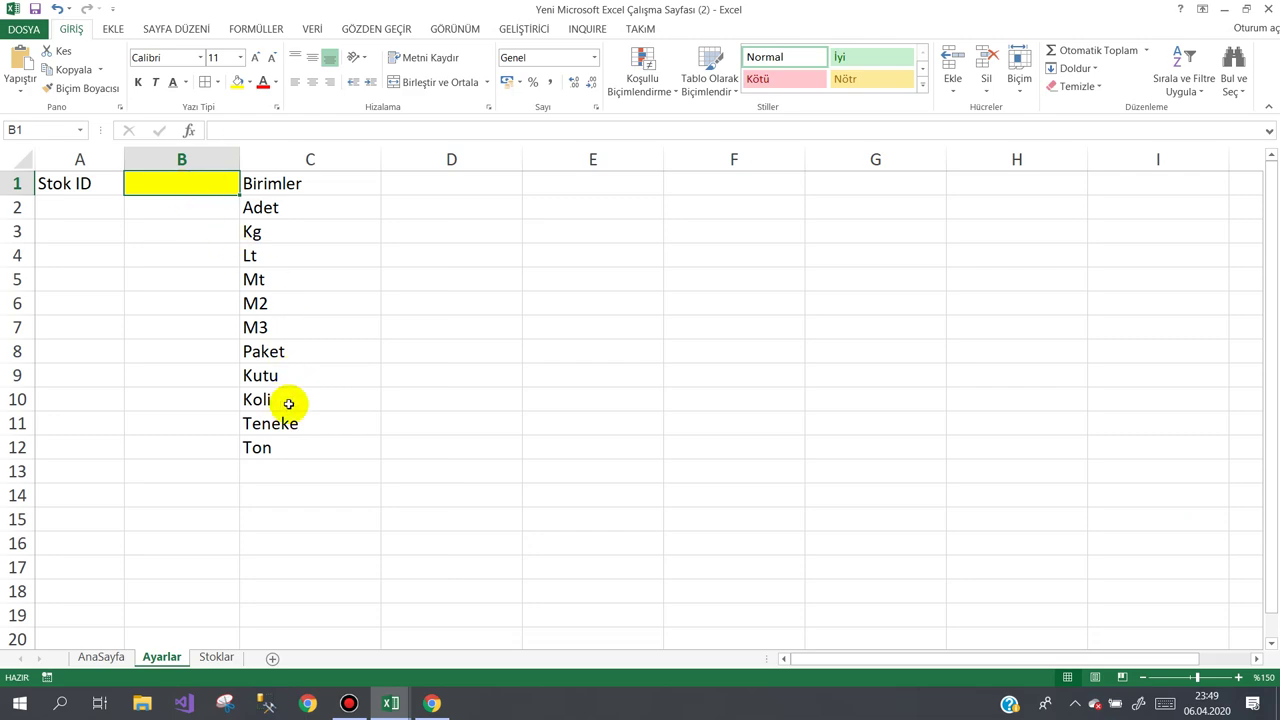
pyautogui.click(288, 403)
pyautogui.click(500, 625)
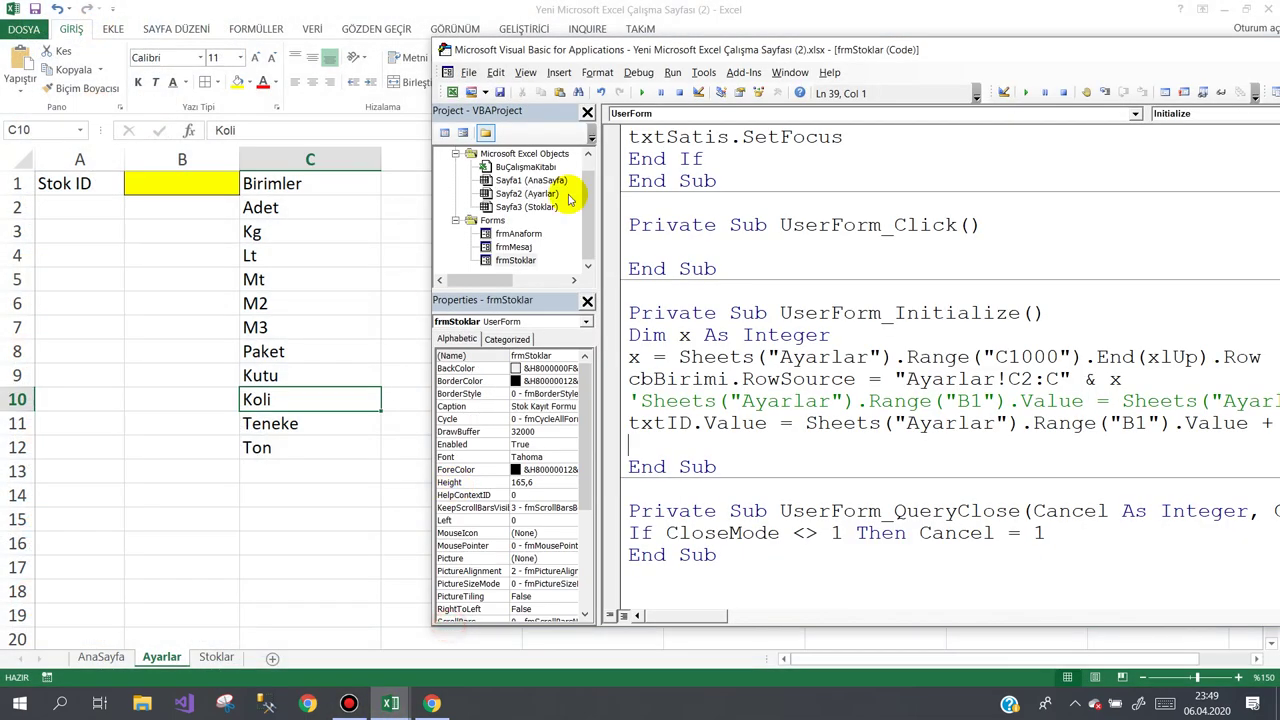
pyautogui.click(642, 93)
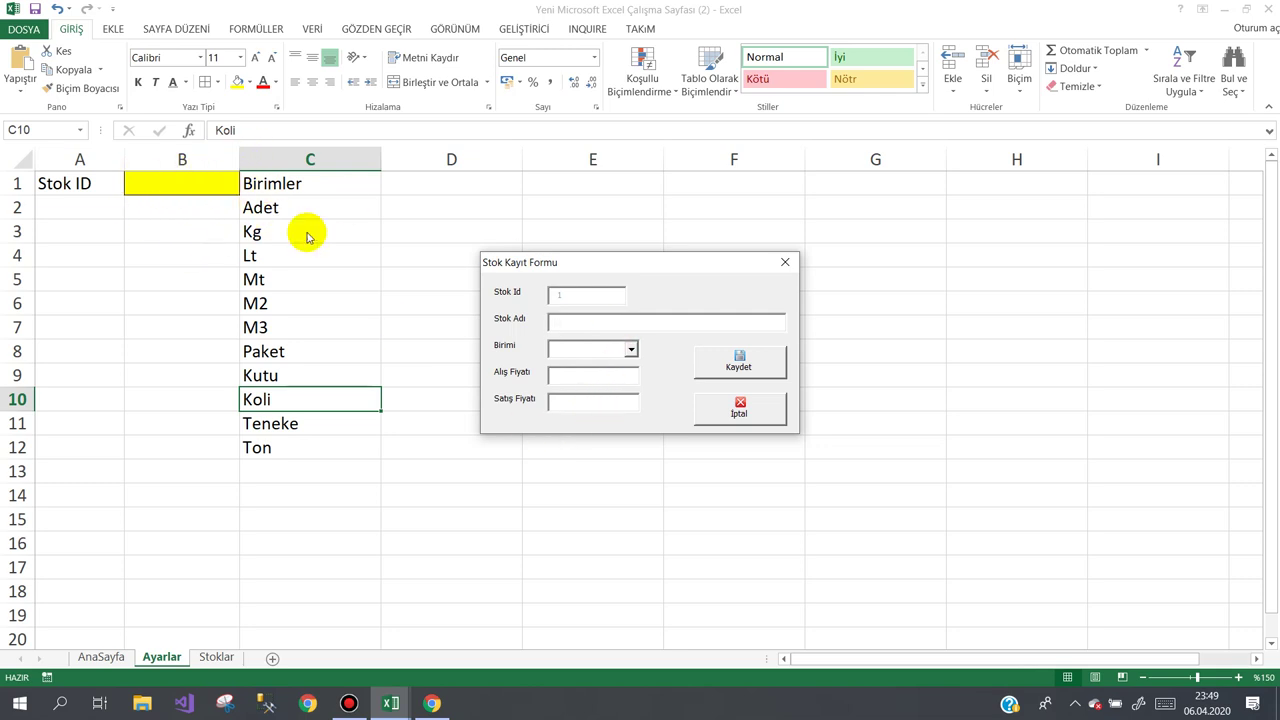
pyautogui.click(739, 408)
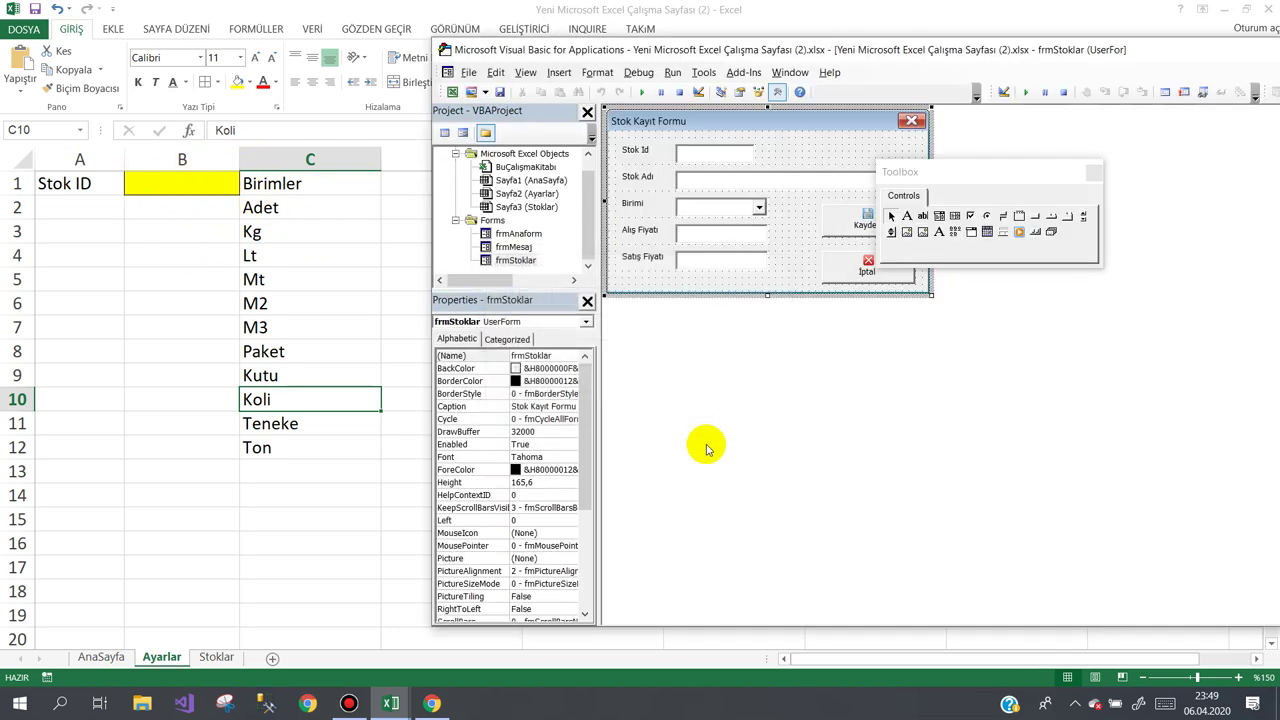
pyautogui.click(216, 657)
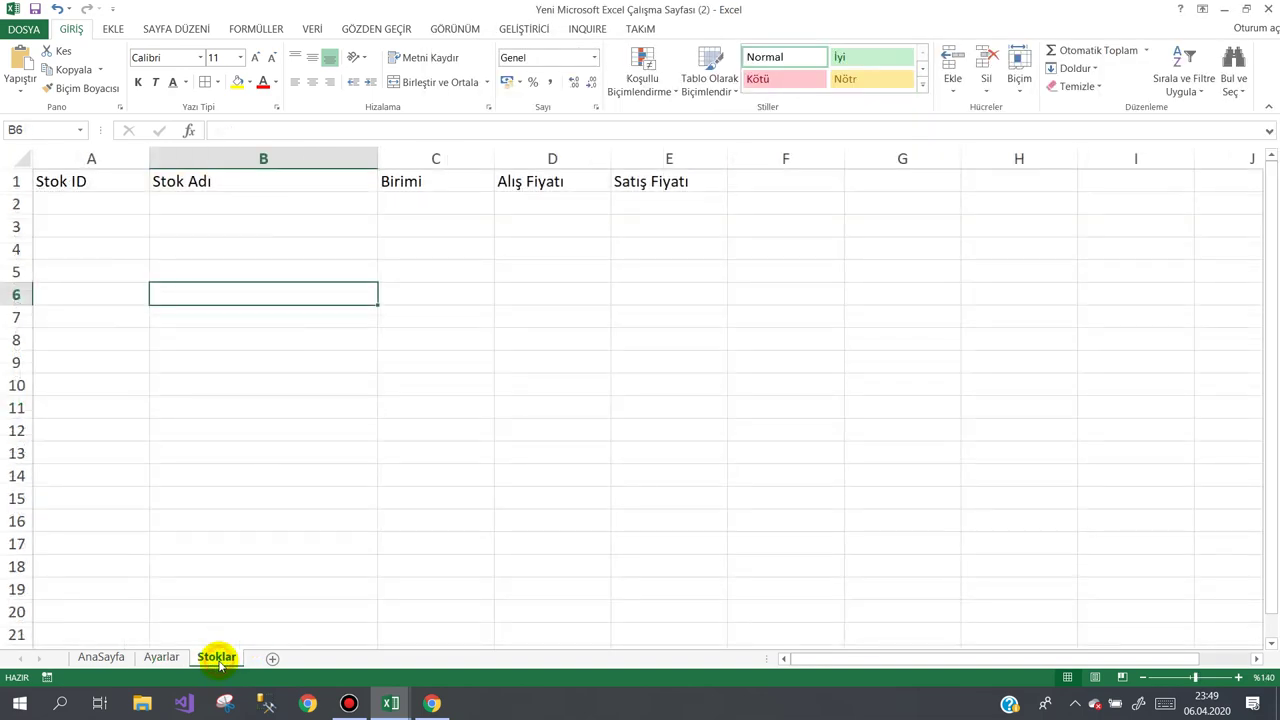
pyautogui.moveTo(390, 703)
pyautogui.click(468, 630)
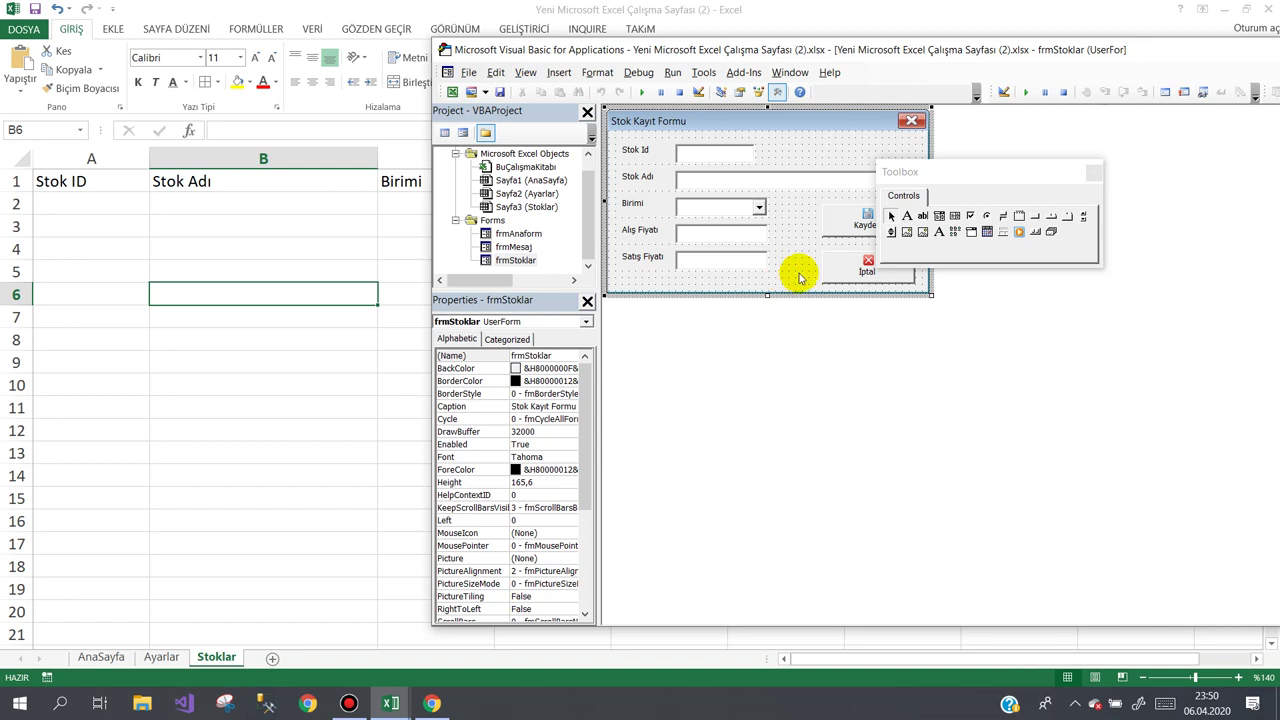
# Step: Insert a blank row 2 on Stoklar with Ekle, then open the Kaydet button's click code
pyautogui.click(290, 252)
pyautogui.rightClick(14, 204)
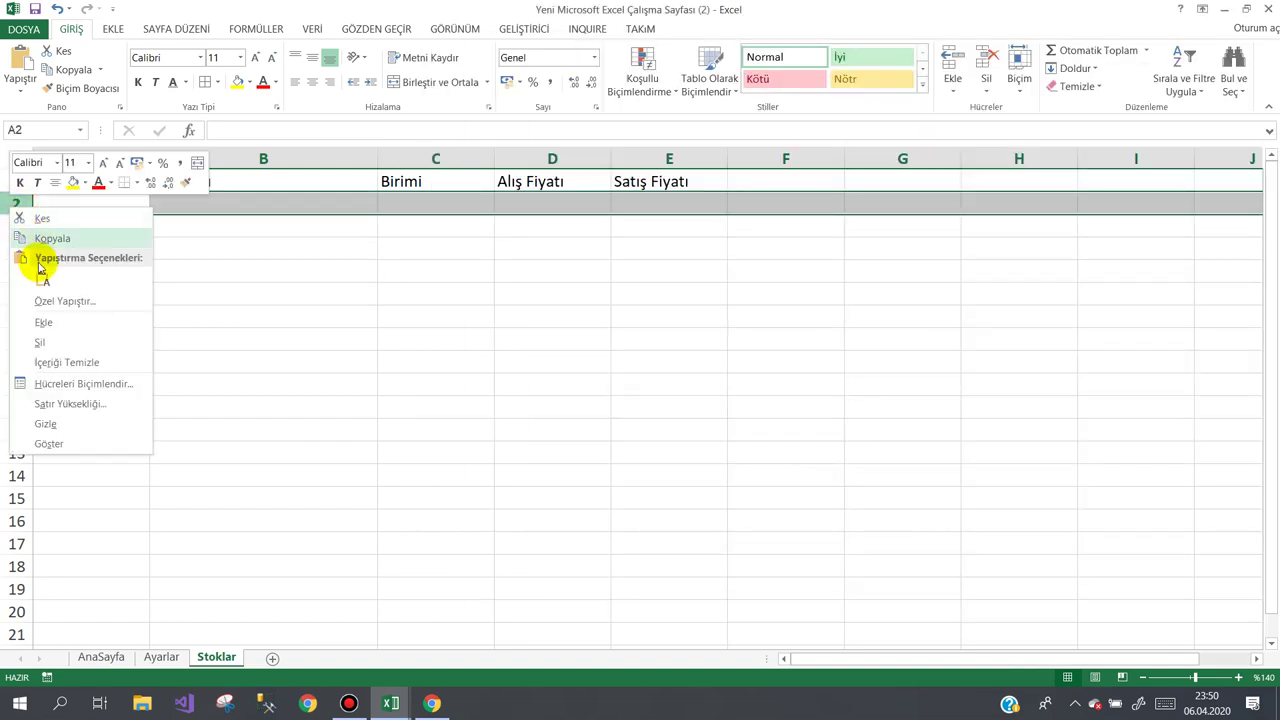
pyautogui.click(55, 323)
pyautogui.click(75, 271)
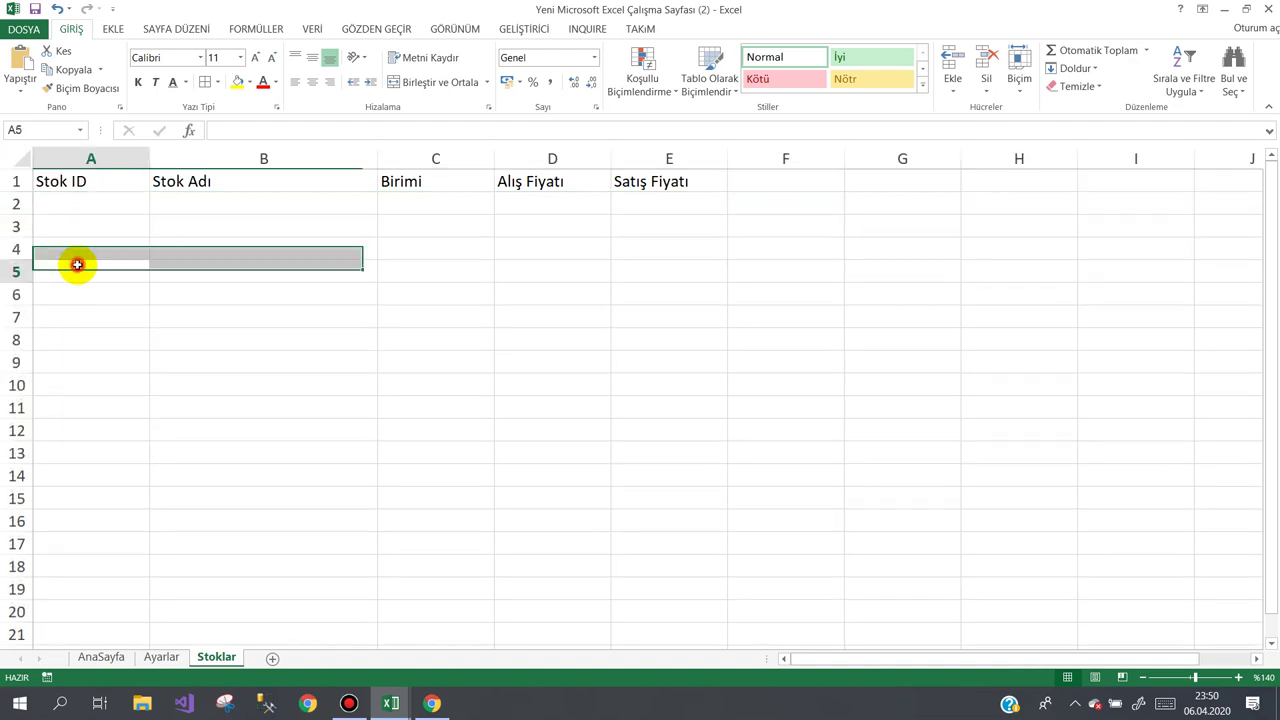
pyautogui.moveTo(75, 203); pyautogui.dragTo(666, 207)
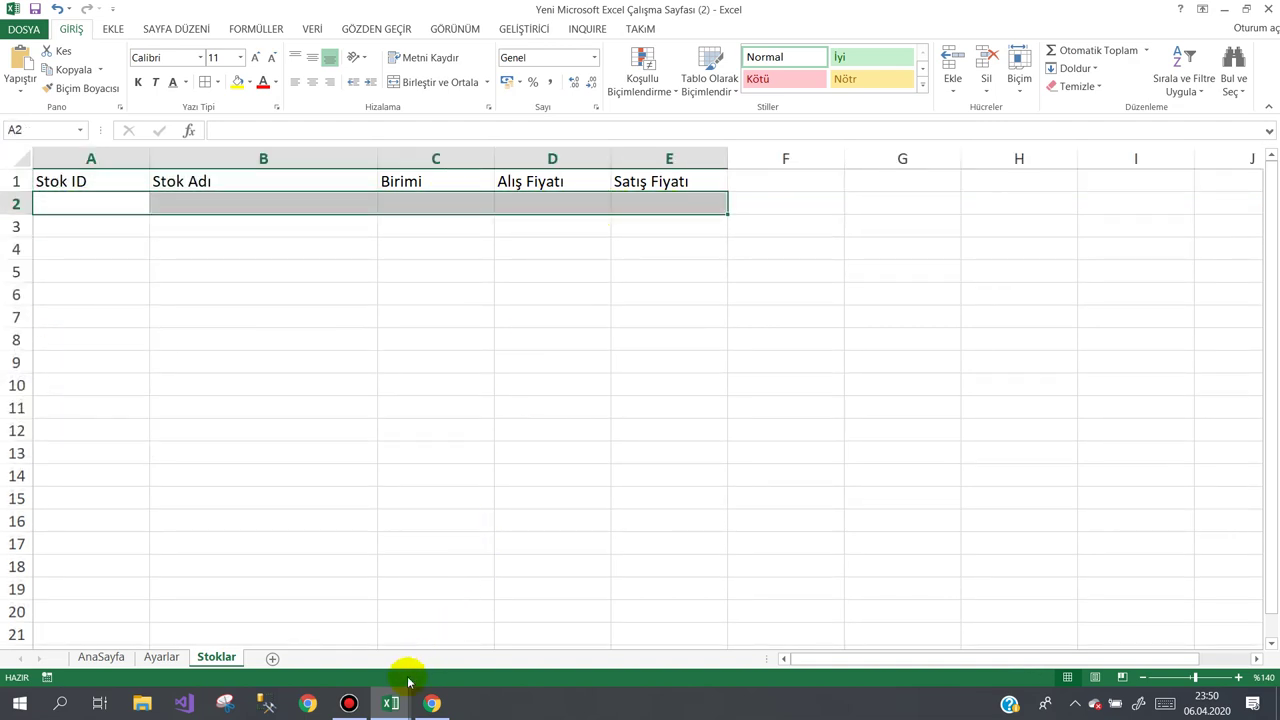
pyautogui.moveTo(390, 703)
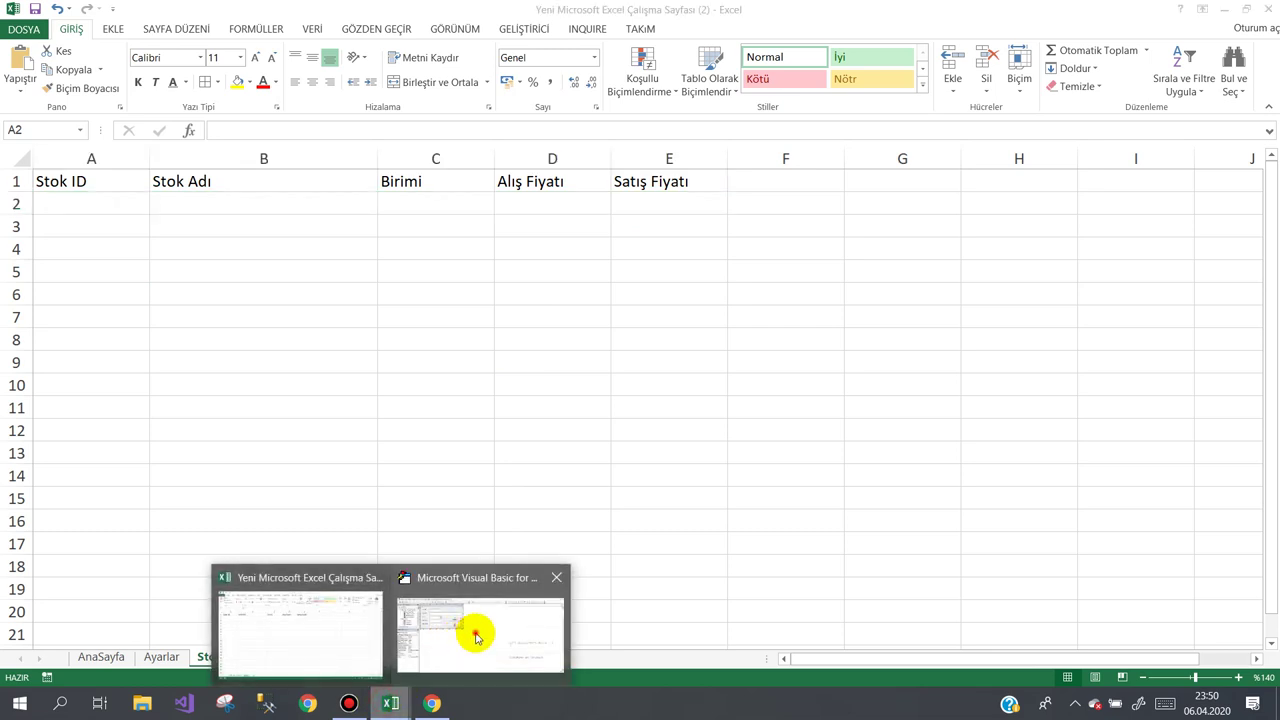
pyautogui.click(477, 632)
pyautogui.doubleClick(840, 221)
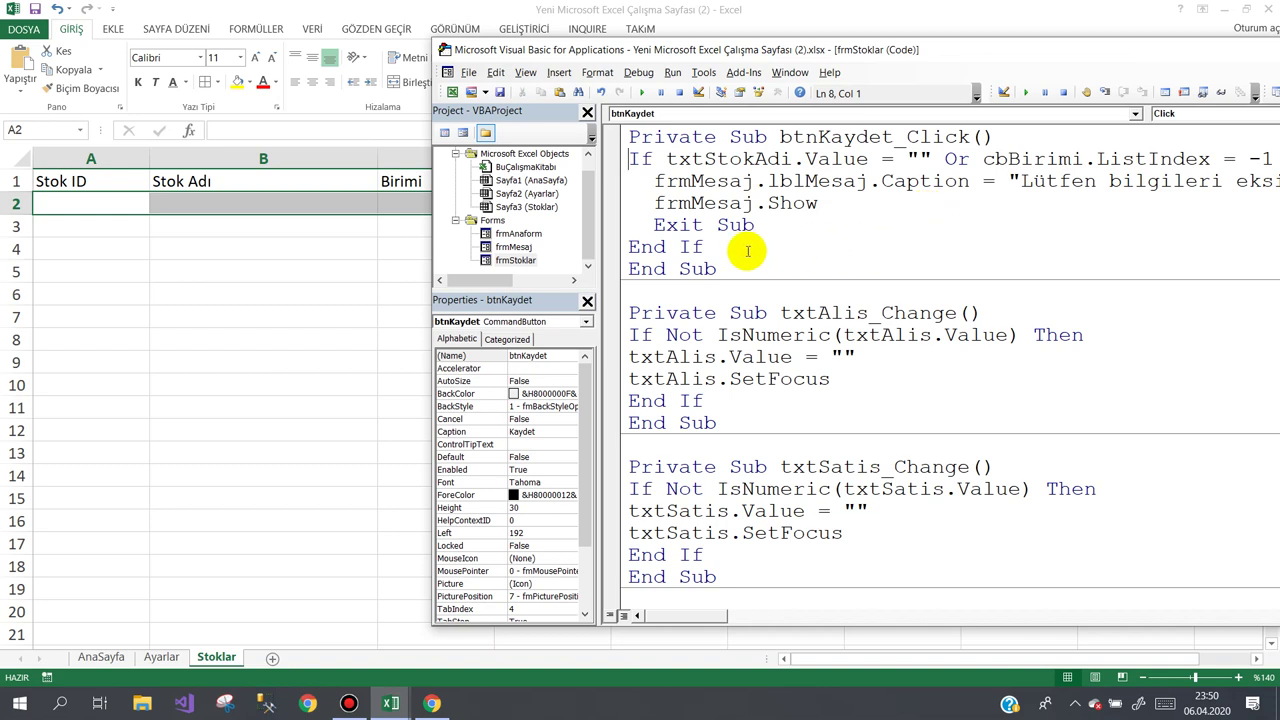
# Step: Declare Dim sor As Byte at the top of btnKaydet_Click
pyautogui.click(714, 247)
pyautogui.press('Return')
pyautogui.press('Return')
pyautogui.press('Return')
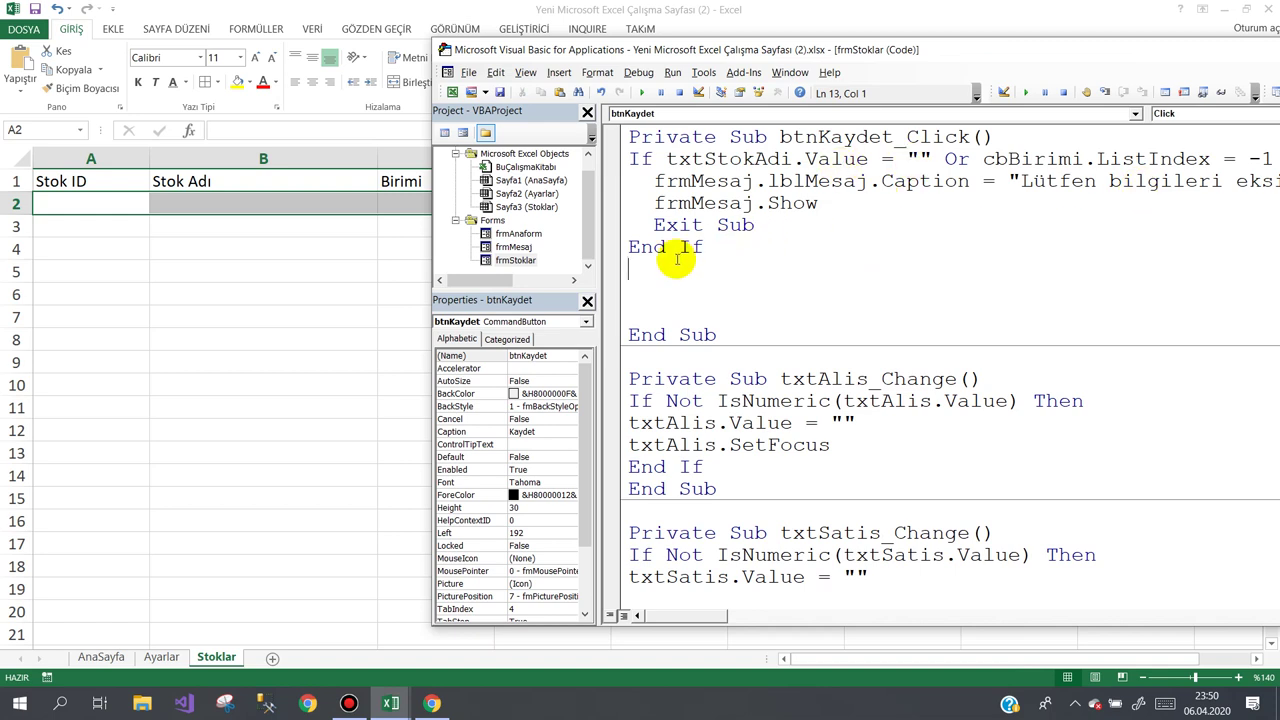
pyautogui.press('Up')
pyautogui.press('Up')
pyautogui.press('Up')
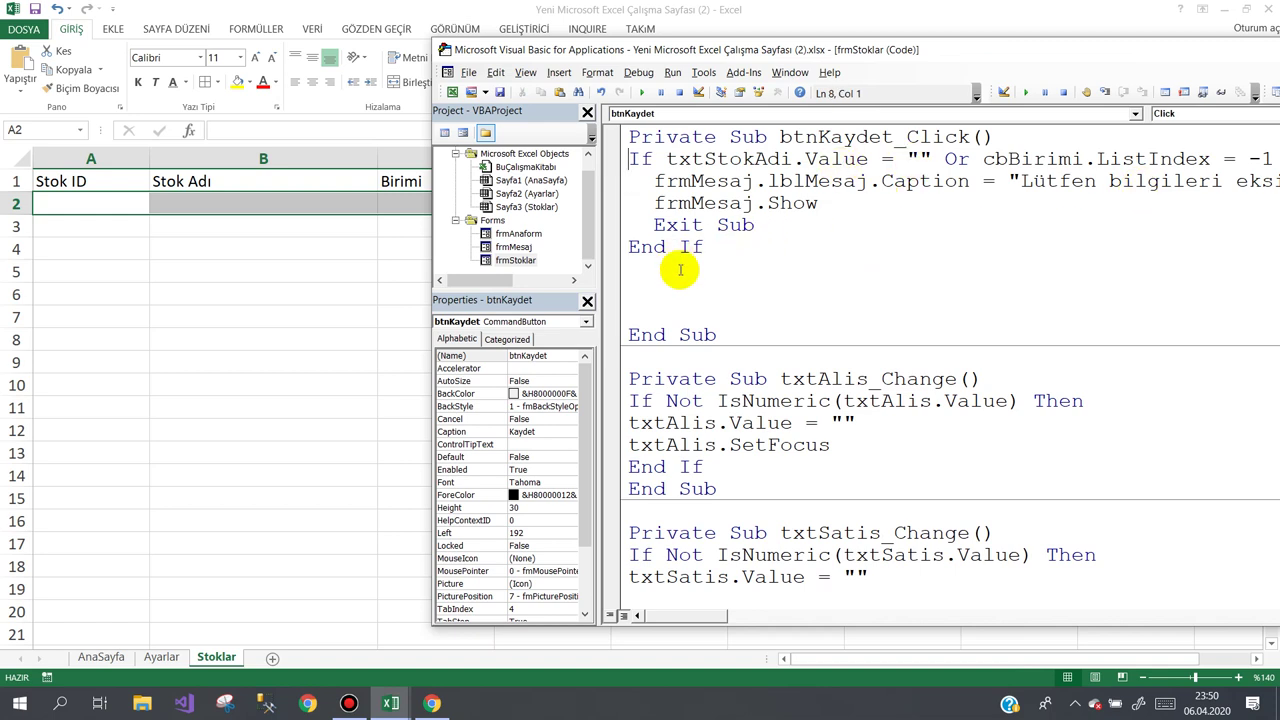
pyautogui.press('Return')
pyautogui.press('Return')
pyautogui.press('Up')
pyautogui.press('Up')
pyautogui.press('Up')
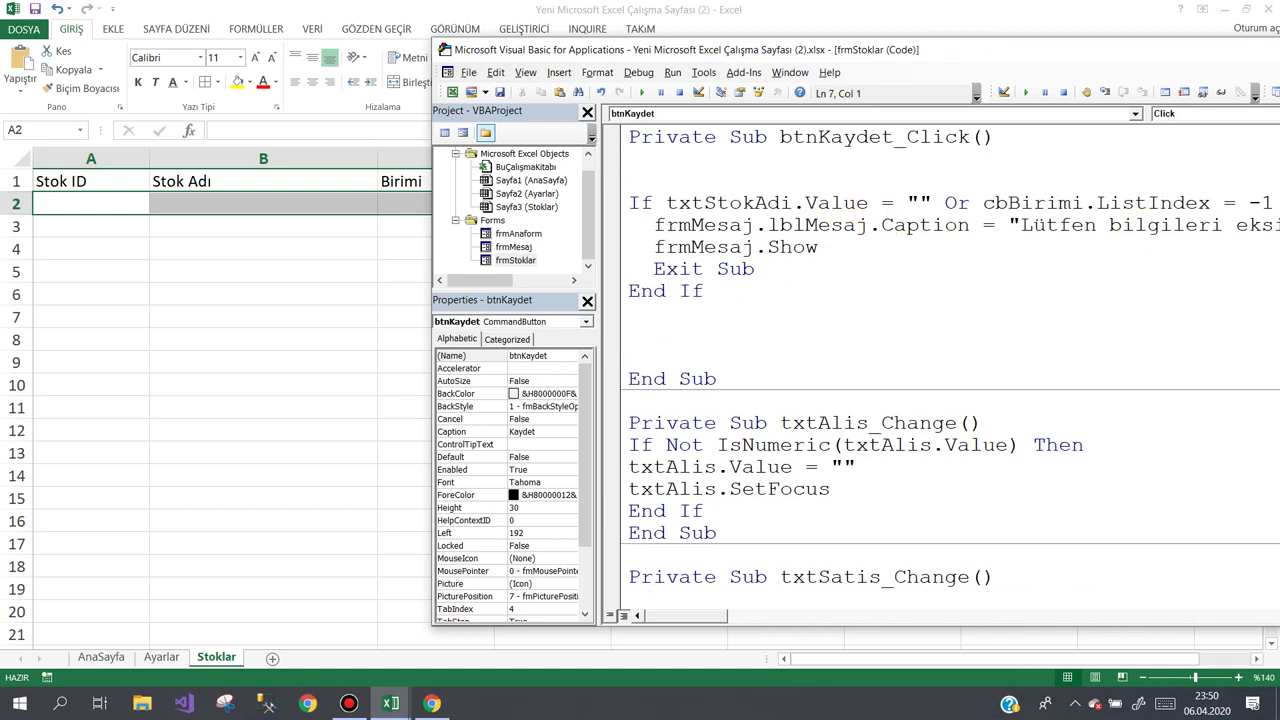
pyautogui.write('dim ')
pyautogui.write('sor as ')
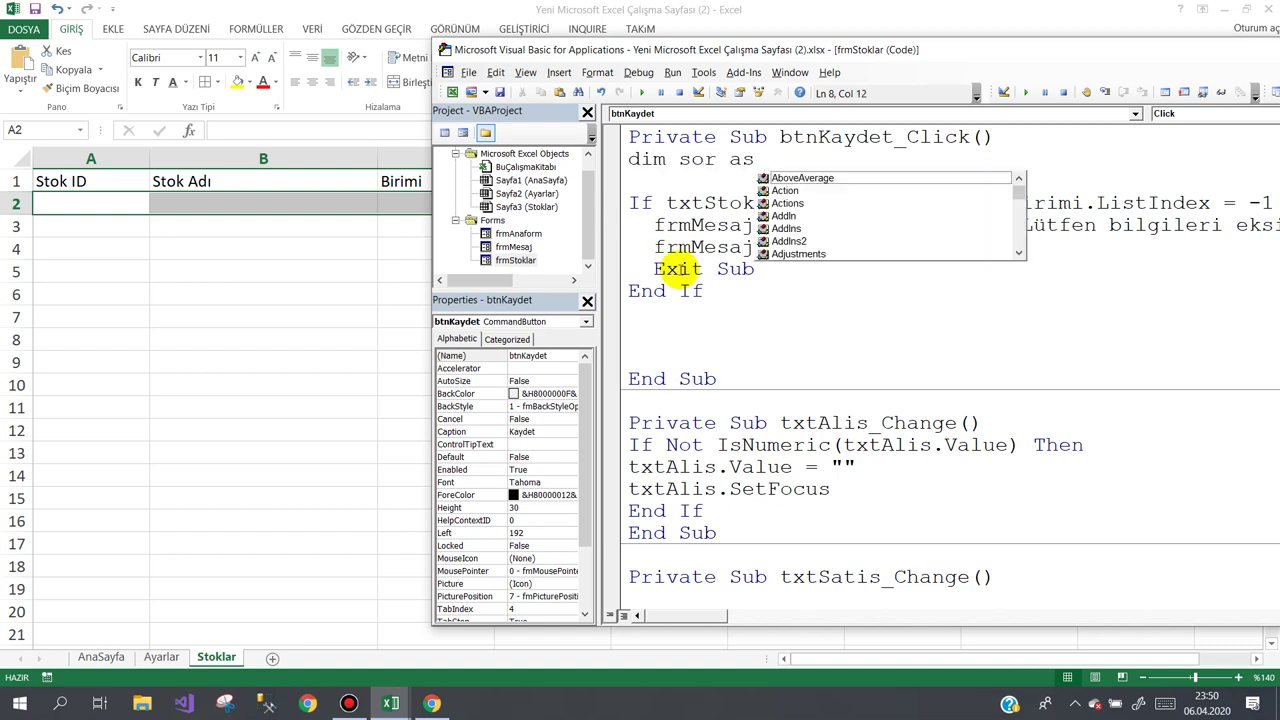
pyautogui.write('by')
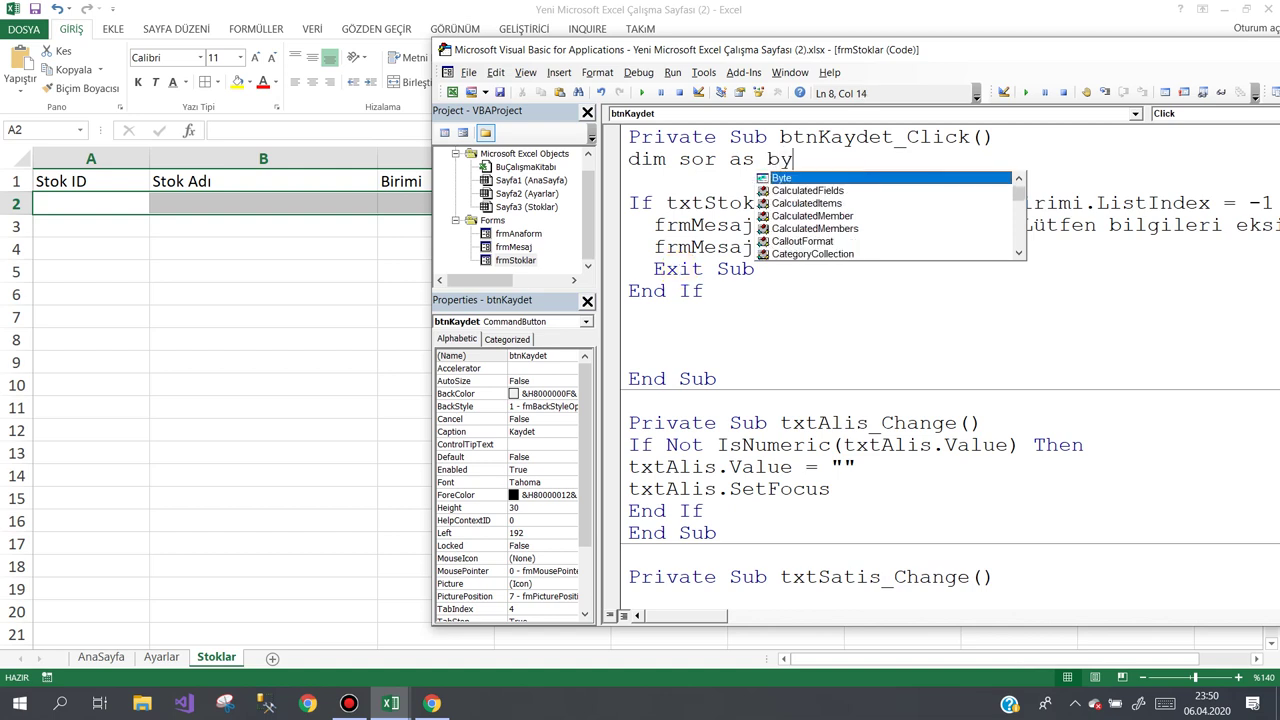
pyautogui.press('Tab')
# Step: After End If, write sor = MsgBox("Stok Kaydedilsin mi?", vbYesNo + vbDefaultButton1 + vbQuestion
pyautogui.press('Down')
pyautogui.press('Down')
pyautogui.press('Down')
pyautogui.press('Down')
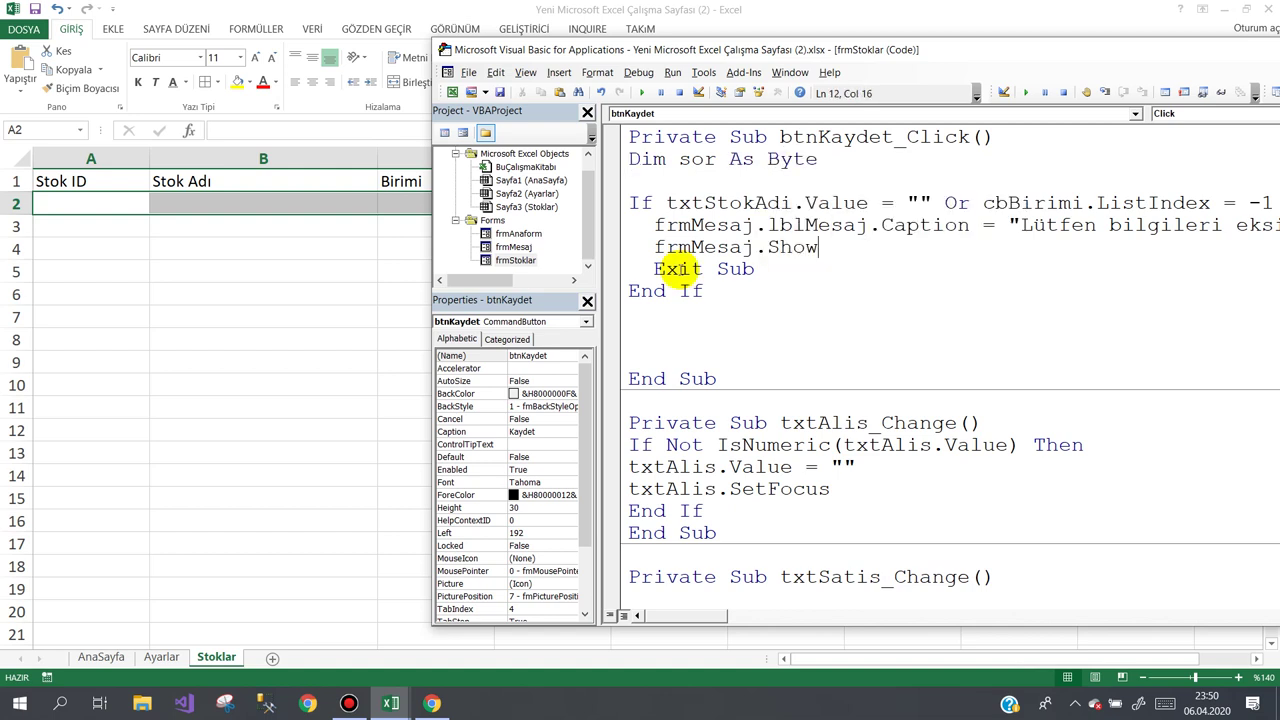
pyautogui.press('Down')
pyautogui.press('Down')
pyautogui.press('Down')
pyautogui.write('s')
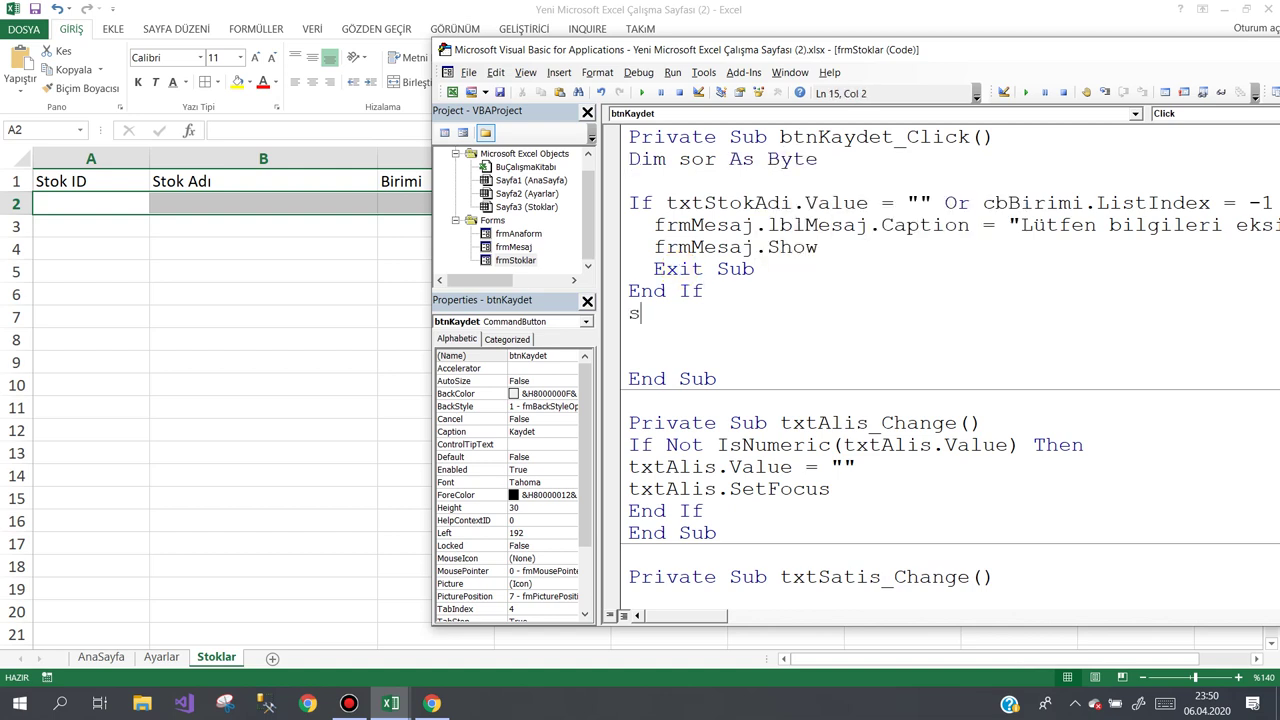
pyautogui.write('or')
pyautogui.write('msg')
pyautogui.hotkey('ctrl', 'space')
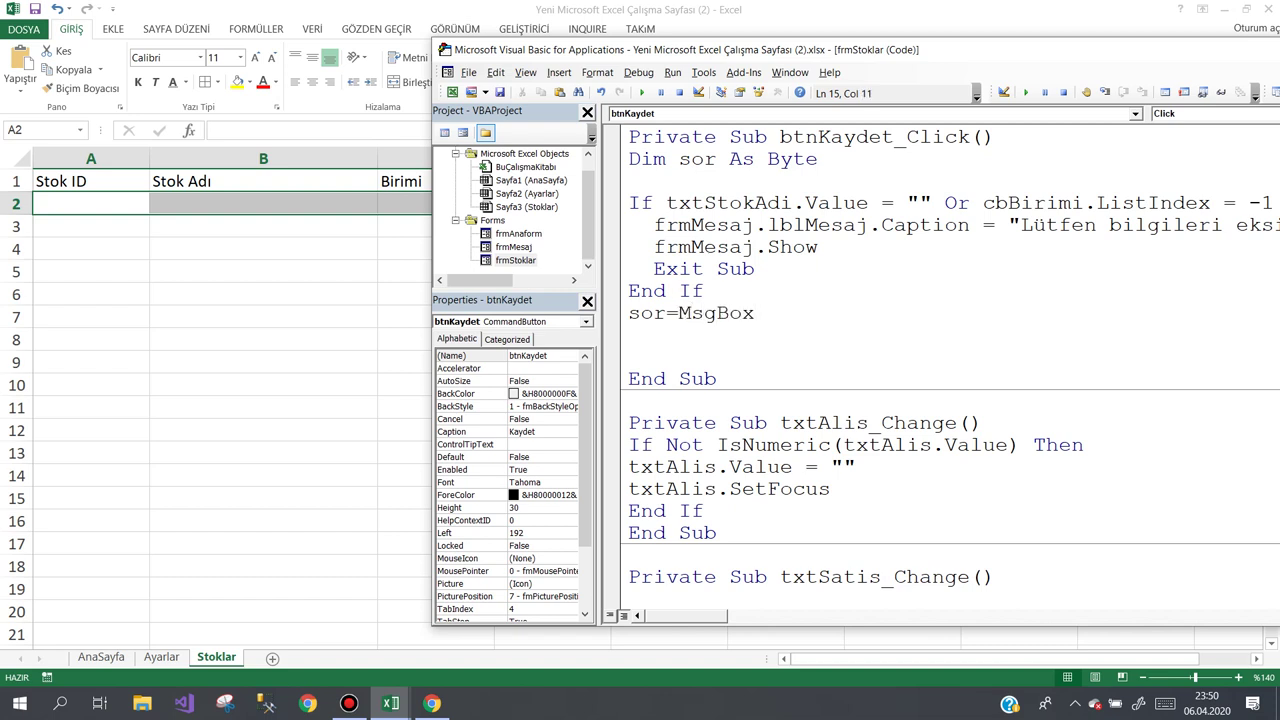
pyautogui.write('("B')
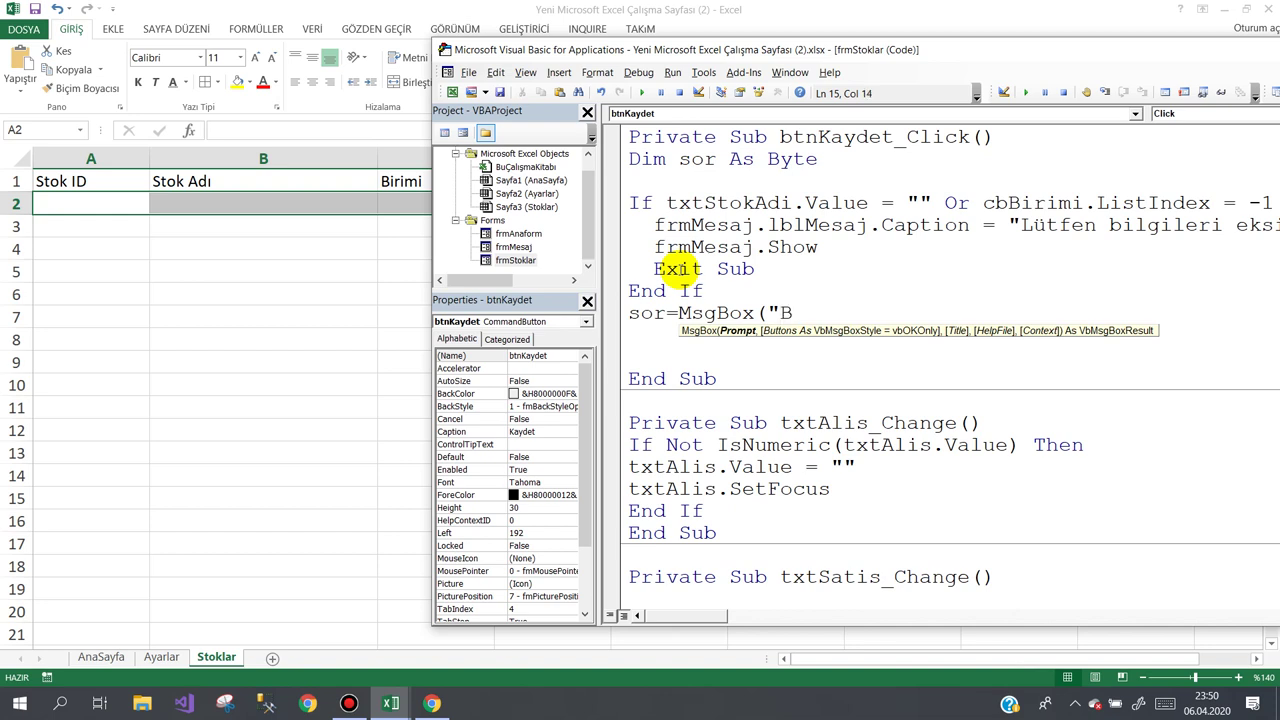
pyautogui.press('BackSpace')
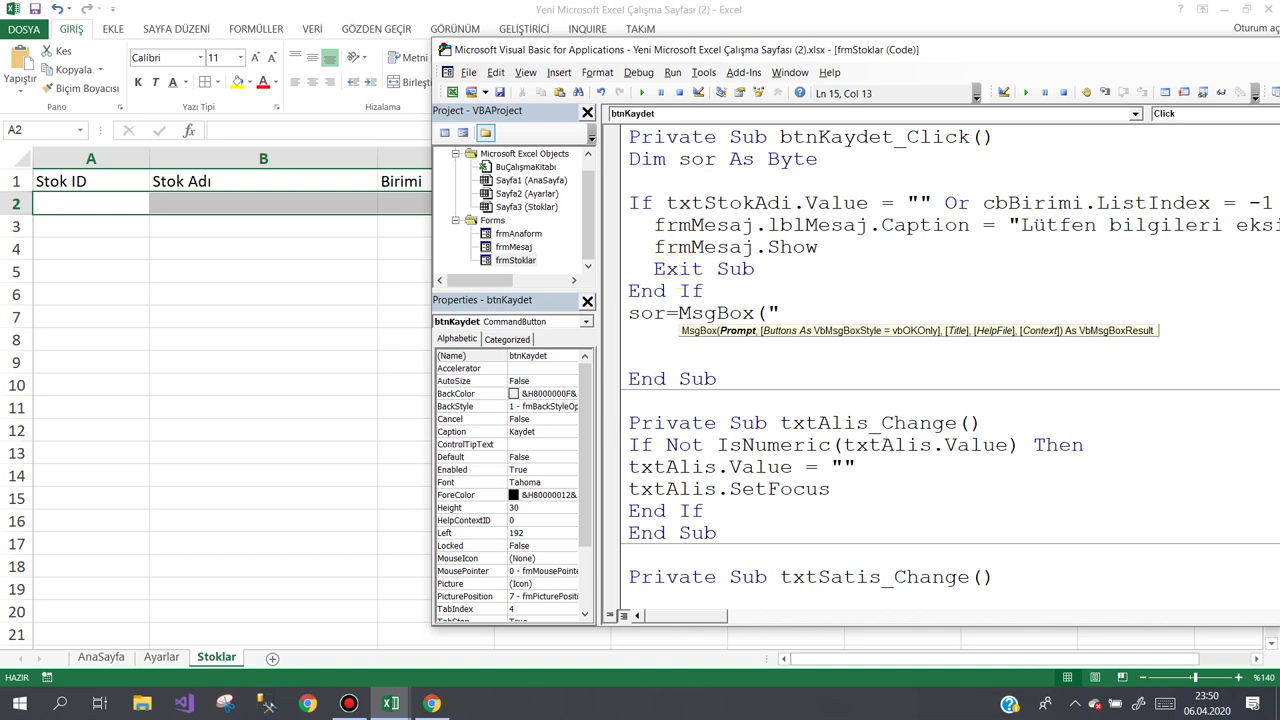
pyautogui.write('Stok K')
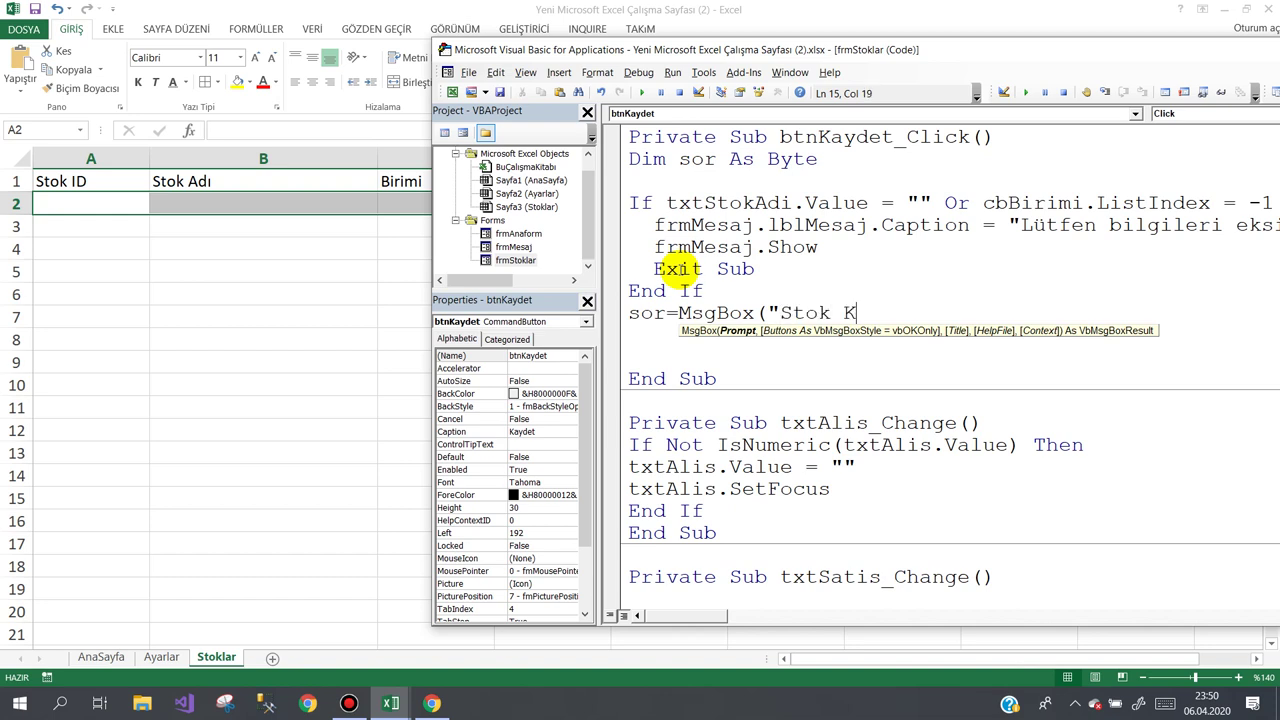
pyautogui.write('aydedilsi')
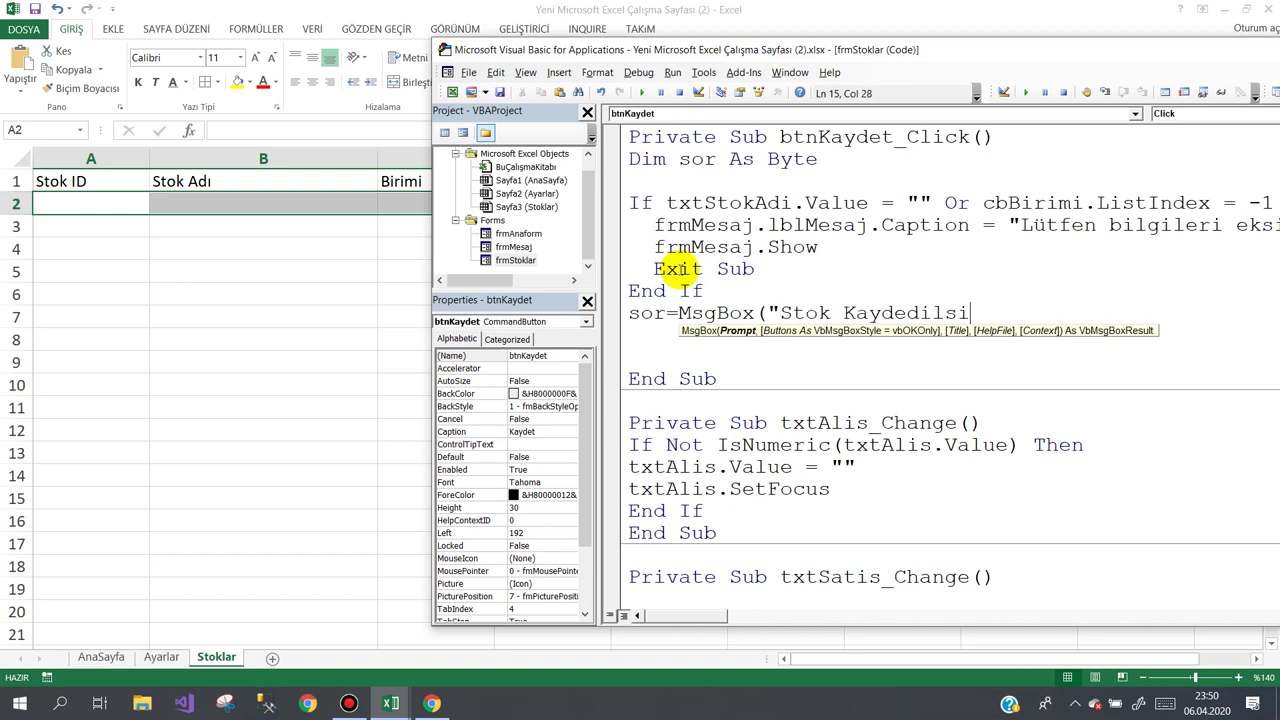
pyautogui.write('n m')
pyautogui.write('?"')
pyautogui.write(',')
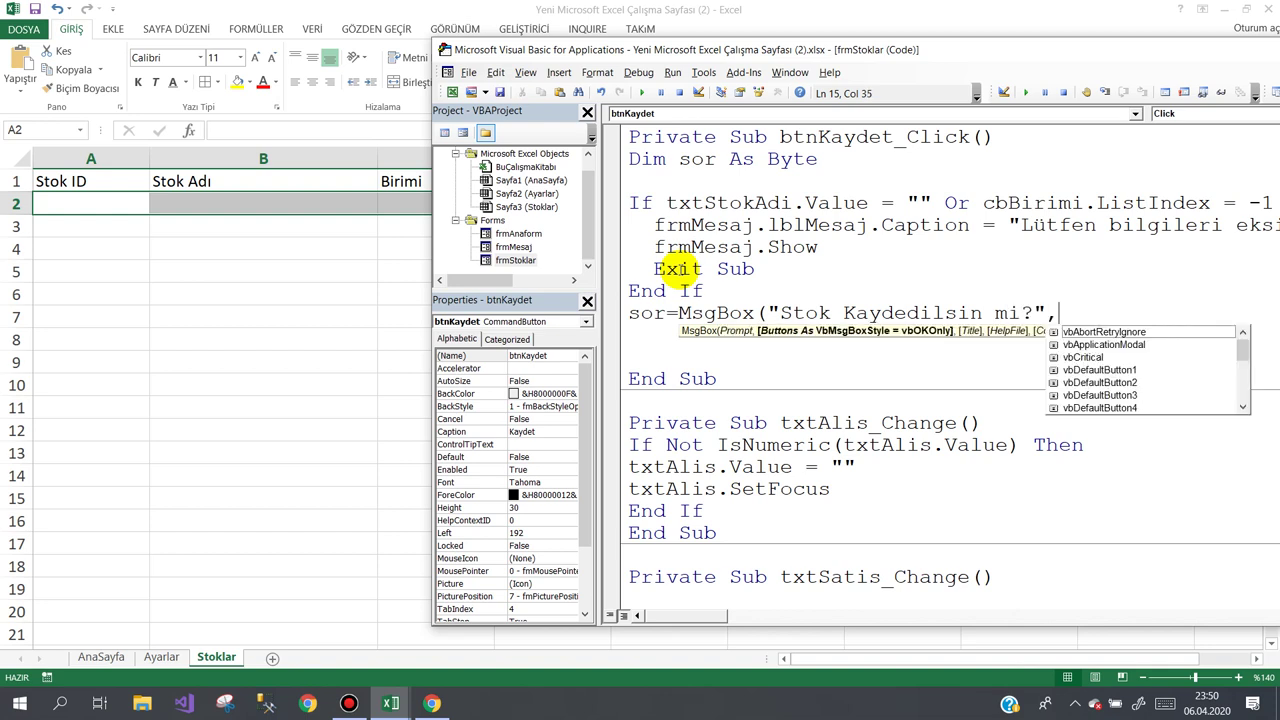
pyautogui.write('vby')
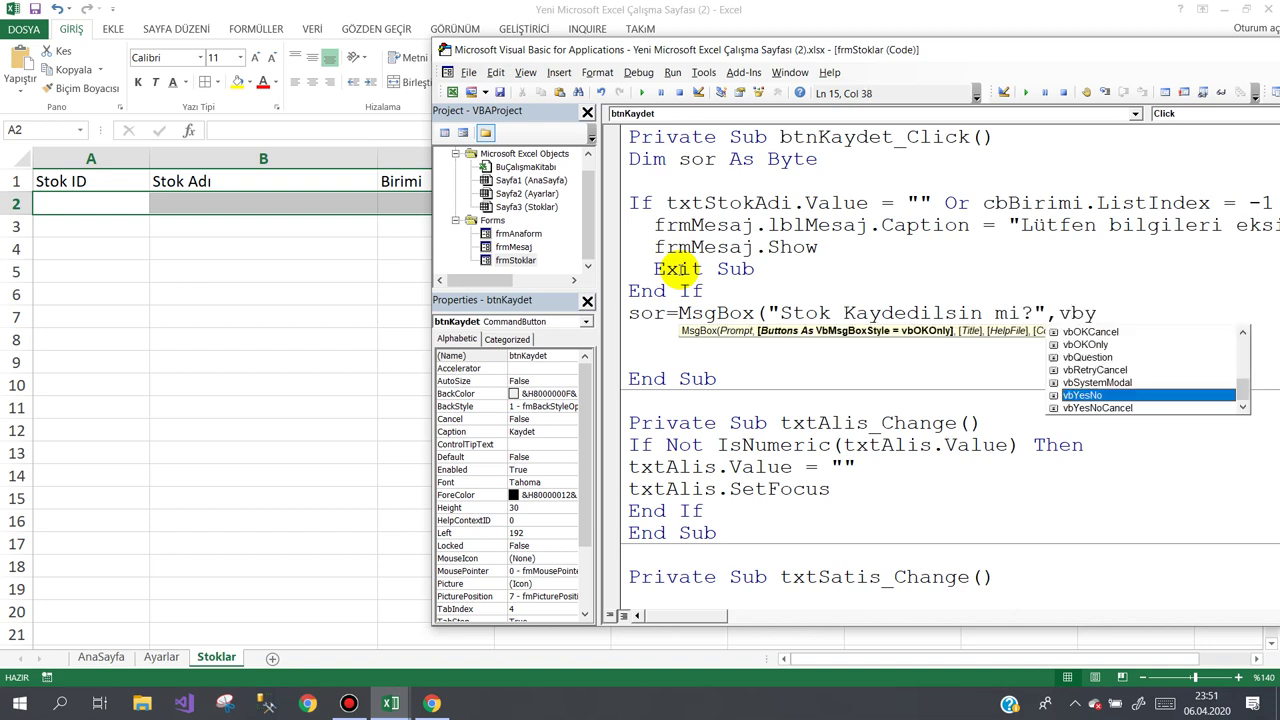
pyautogui.write('+')
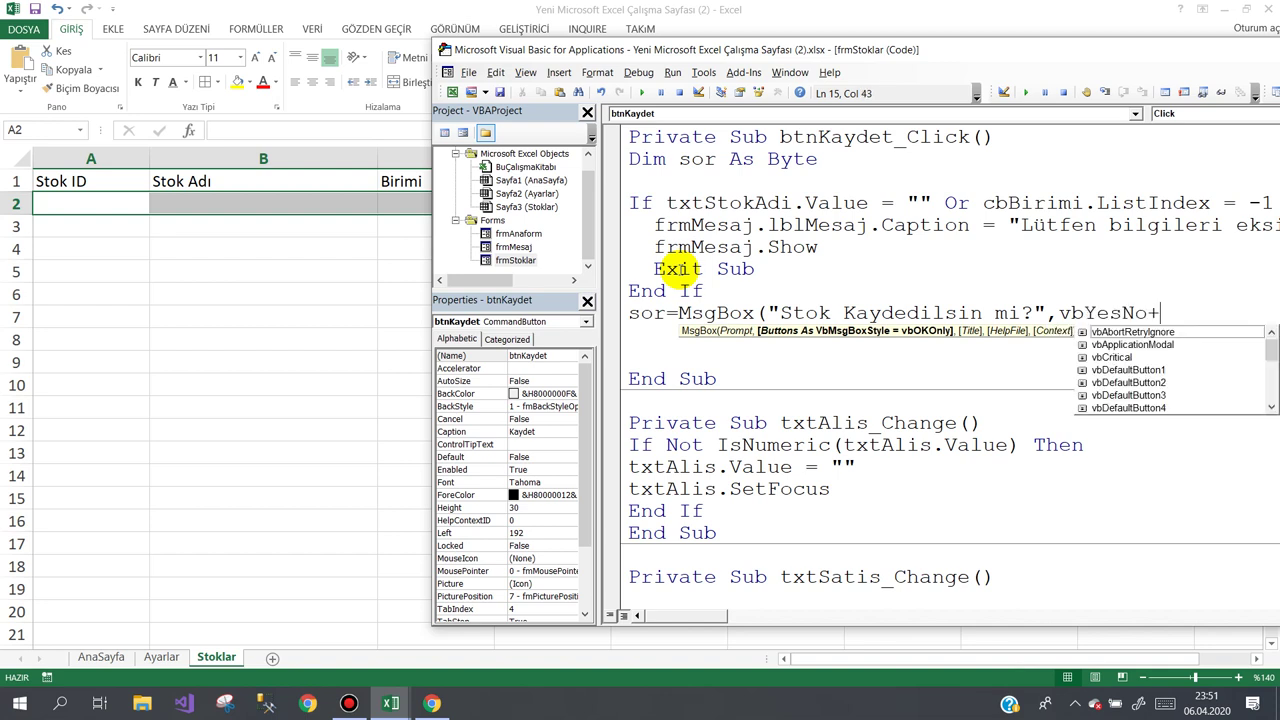
pyautogui.press('Down')
pyautogui.press('Down')
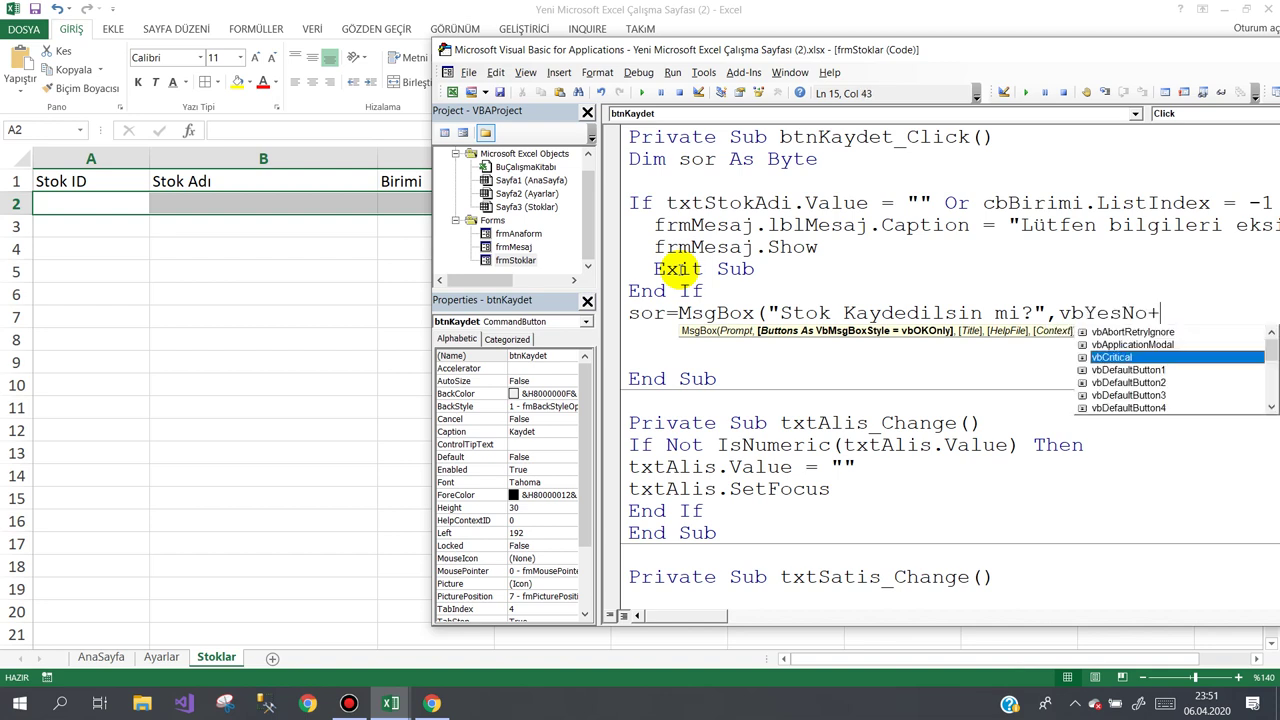
pyautogui.press('Down')
pyautogui.write('+')
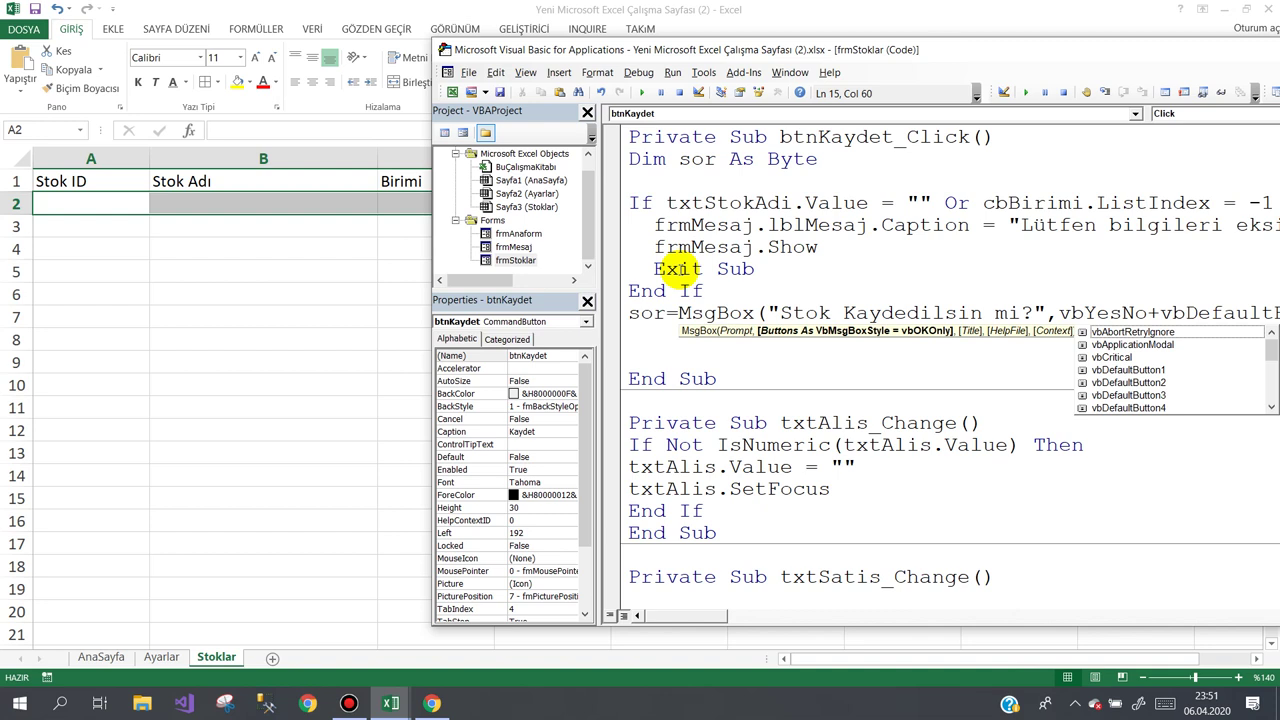
pyautogui.write('vbq')
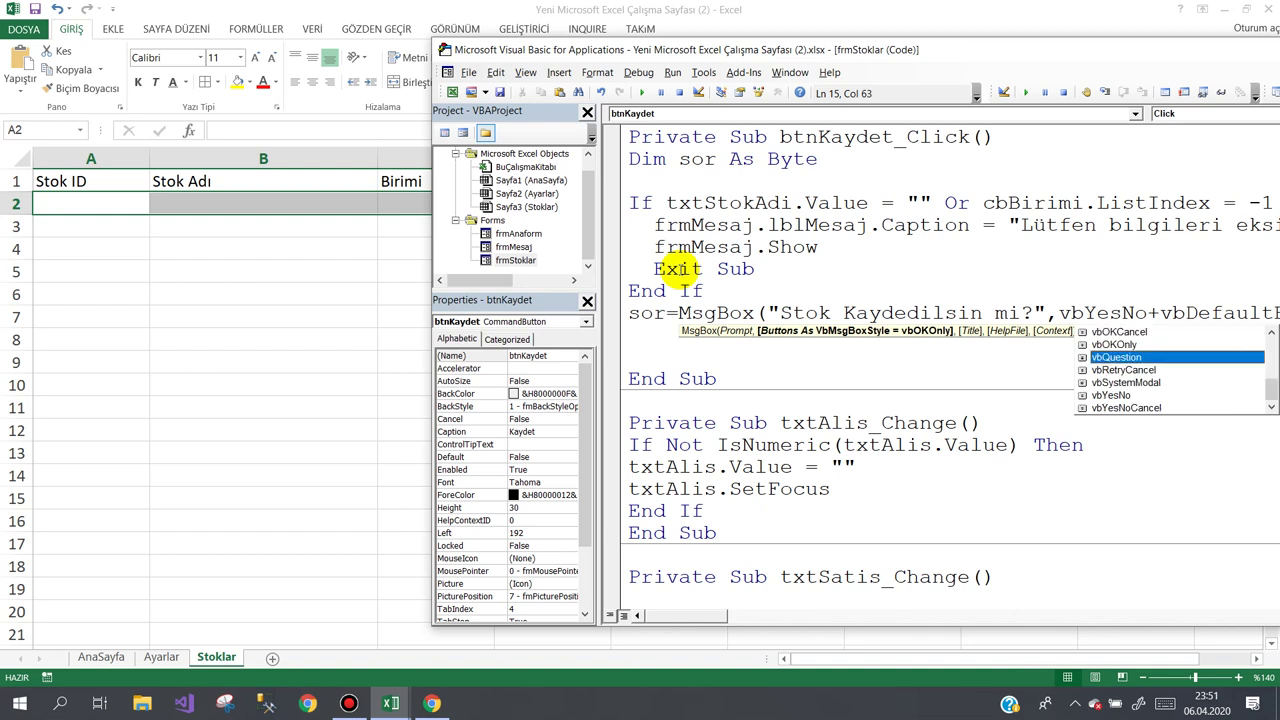
pyautogui.press('Escape')
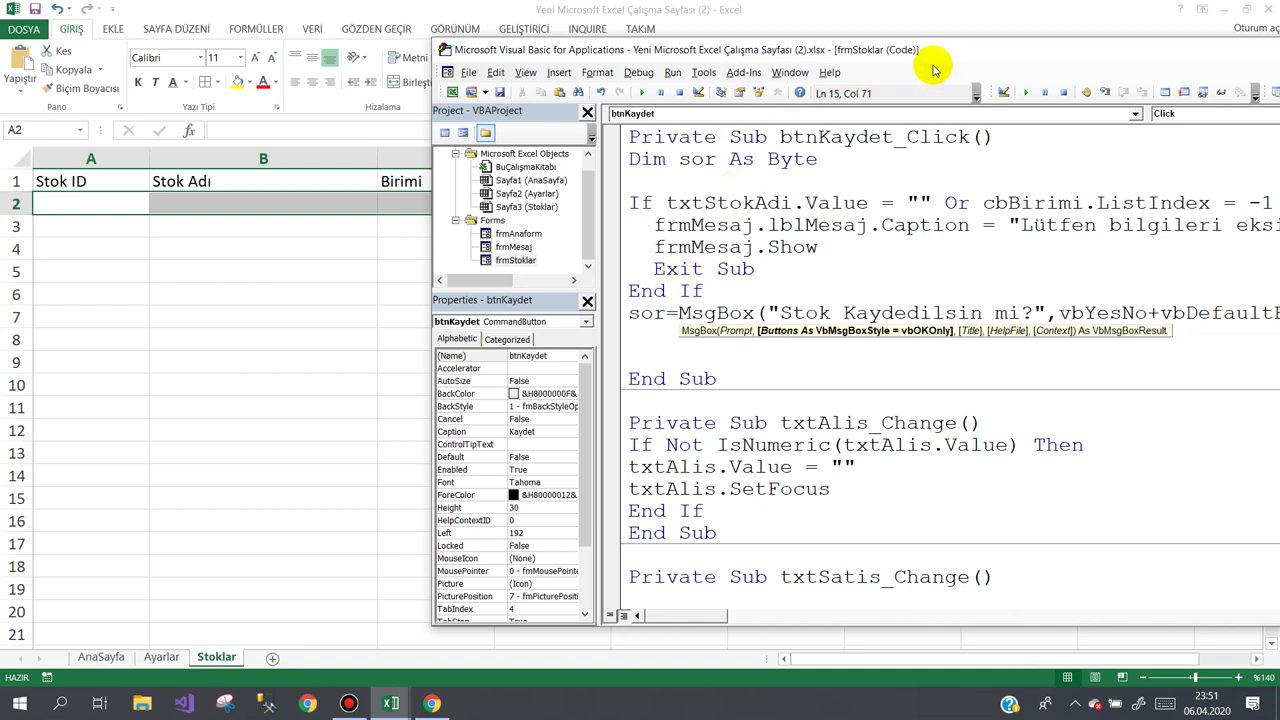
# Step: Close the MsgBox with title "KAYDET" and add If sor = vbNo Then Exit Sub
pyautogui.moveTo(939, 55)
pyautogui.mouseDown()
pyautogui.moveTo(798, 70)
pyautogui.moveTo(495, 217)
pyautogui.mouseUp()
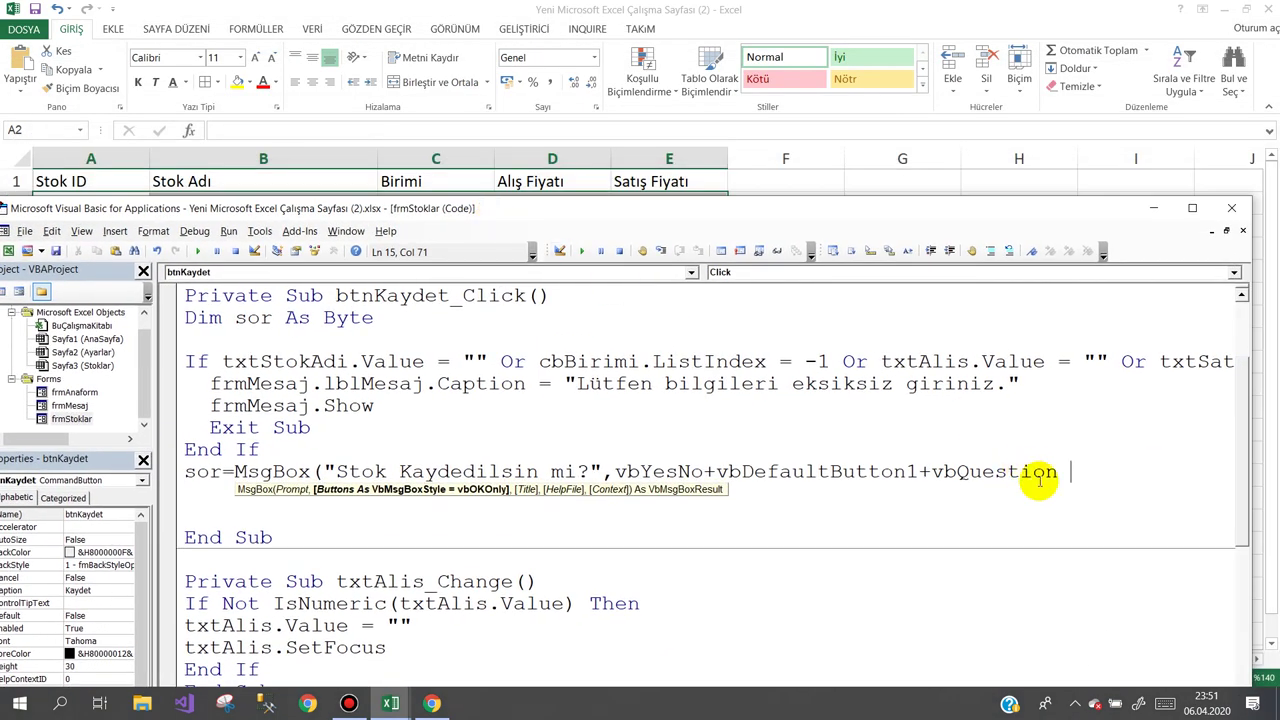
pyautogui.write(',"')
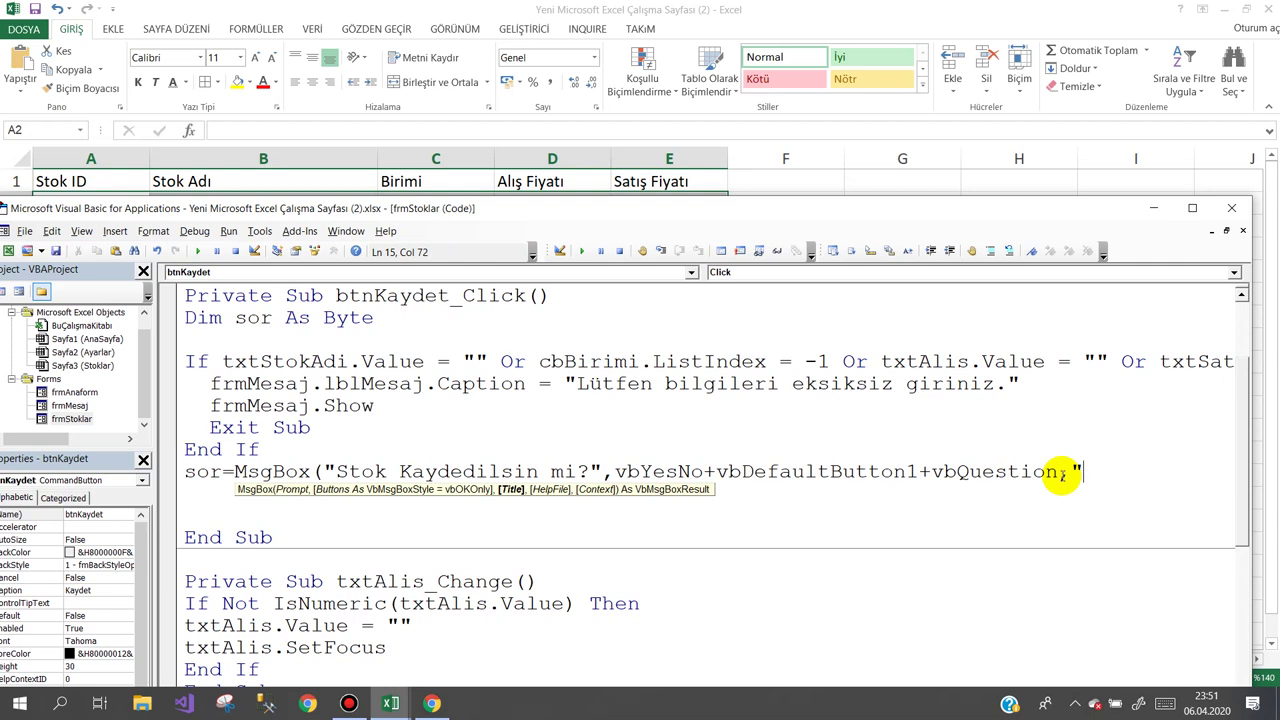
pyautogui.write('KAYDE')
pyautogui.write('T")')
pyautogui.press('Return')
pyautogui.write('İ')
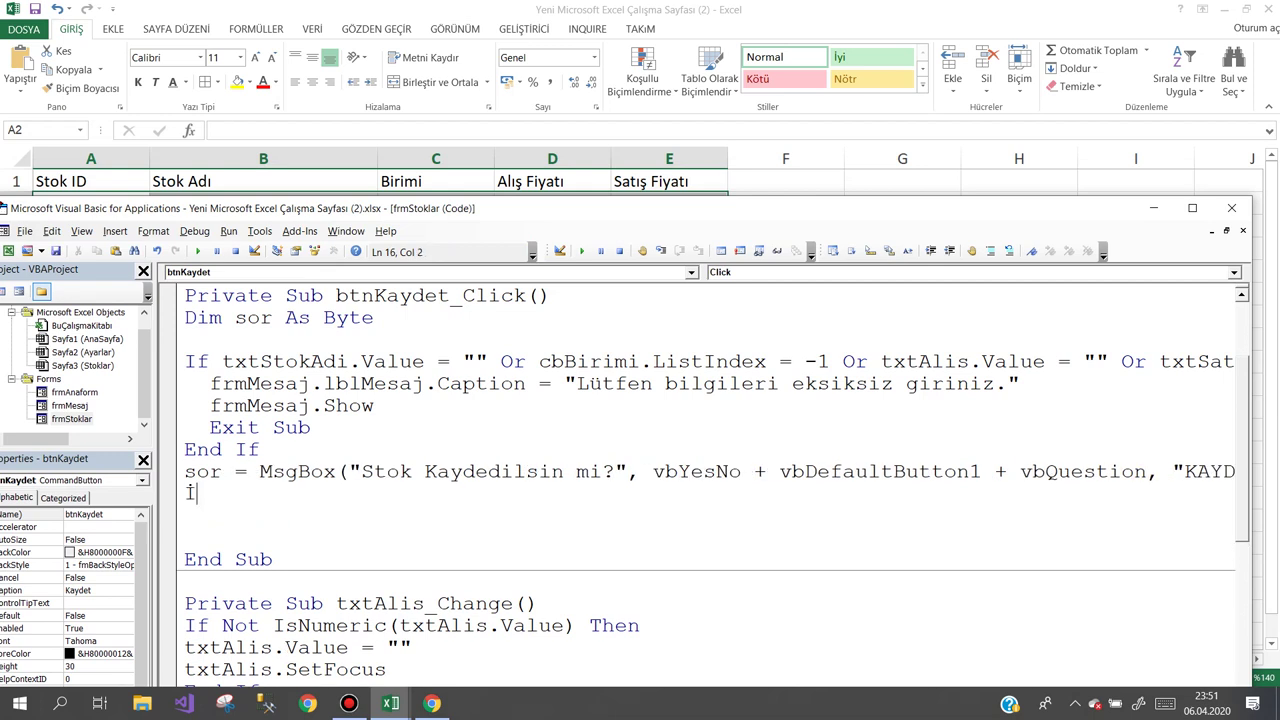
pyautogui.press('BackSpace')
pyautogui.write('f s')
pyautogui.write('or=vb')
pyautogui.write('n')
pyautogui.hotkey('ctrl', 'space')
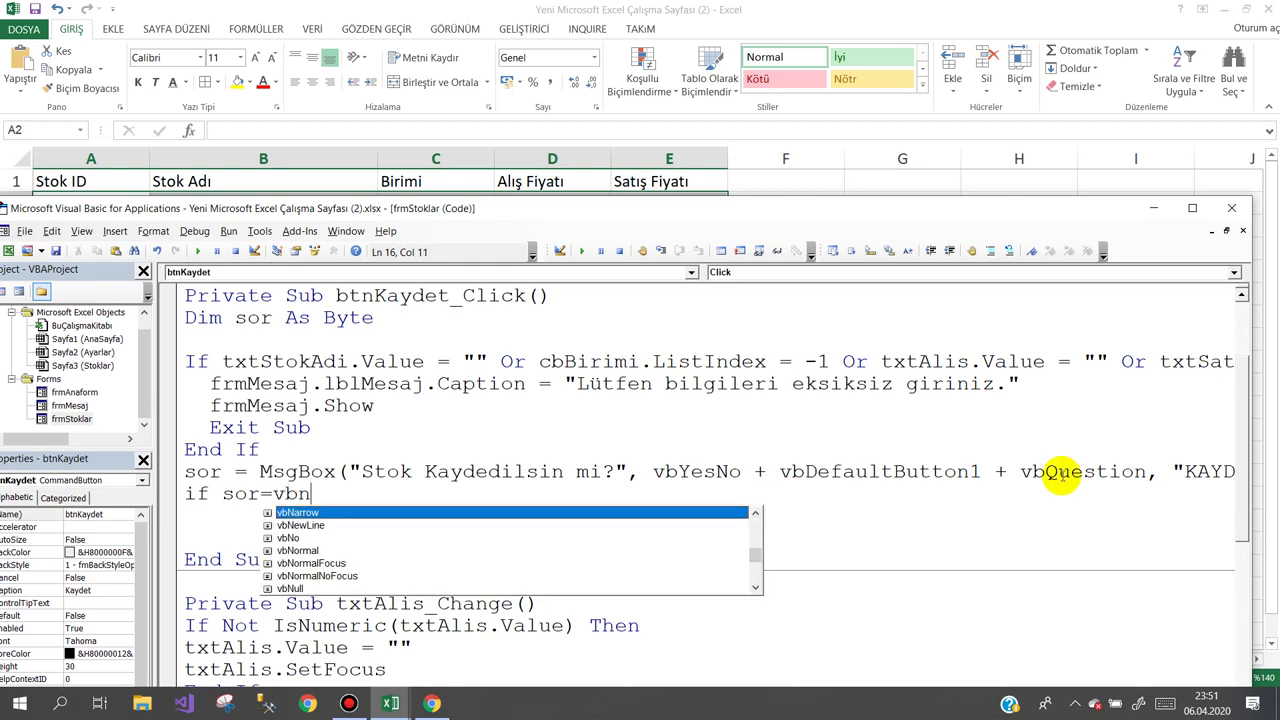
pyautogui.write('o ')
pyautogui.write('th')
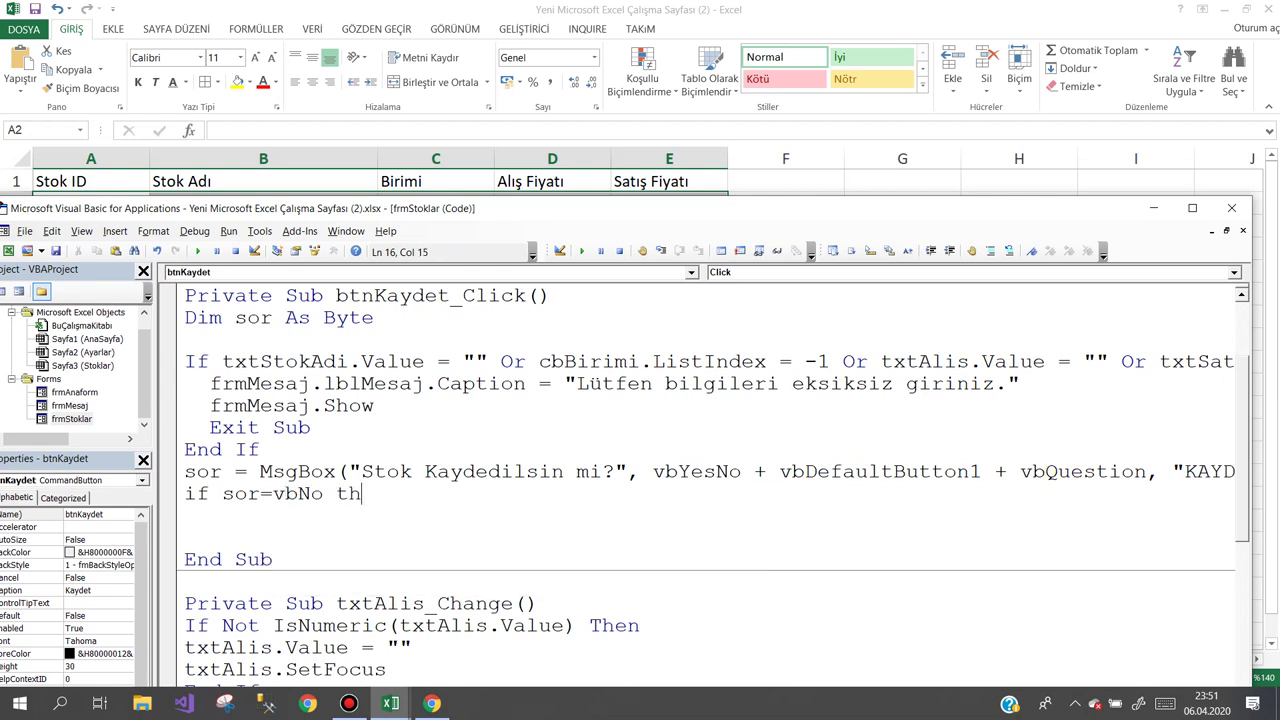
pyautogui.write('en exit sub')
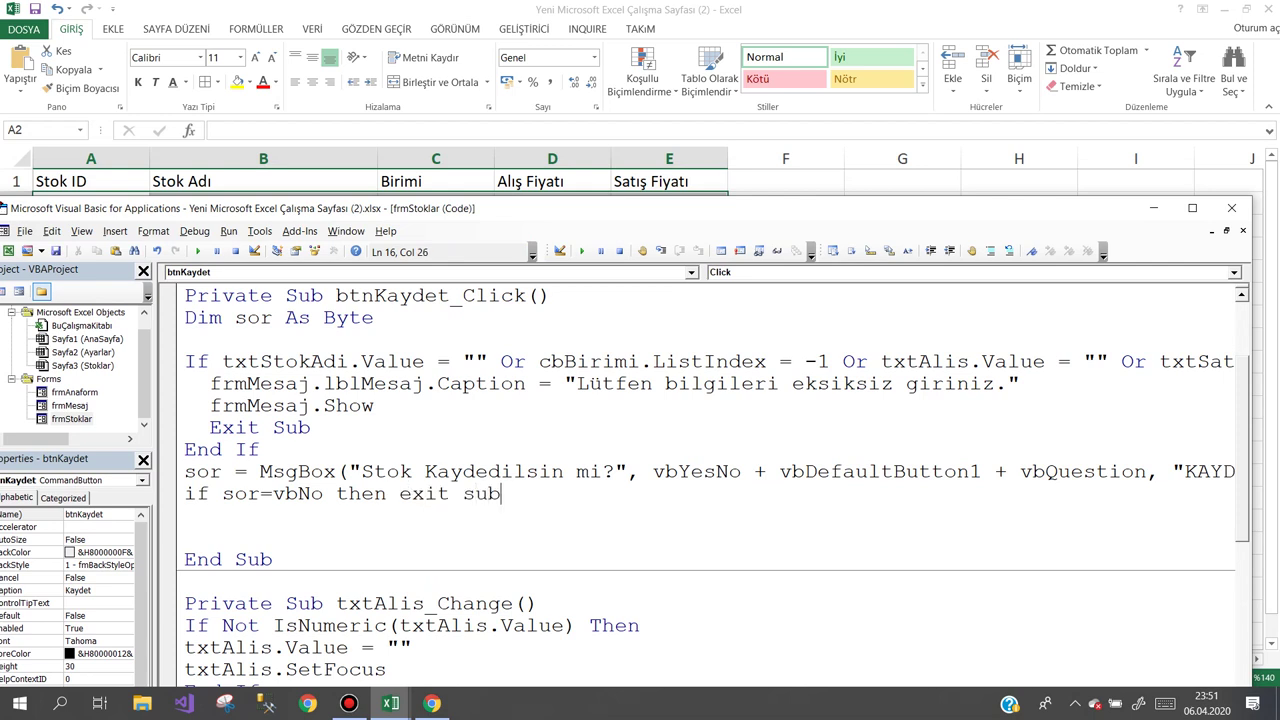
pyautogui.press('Return')
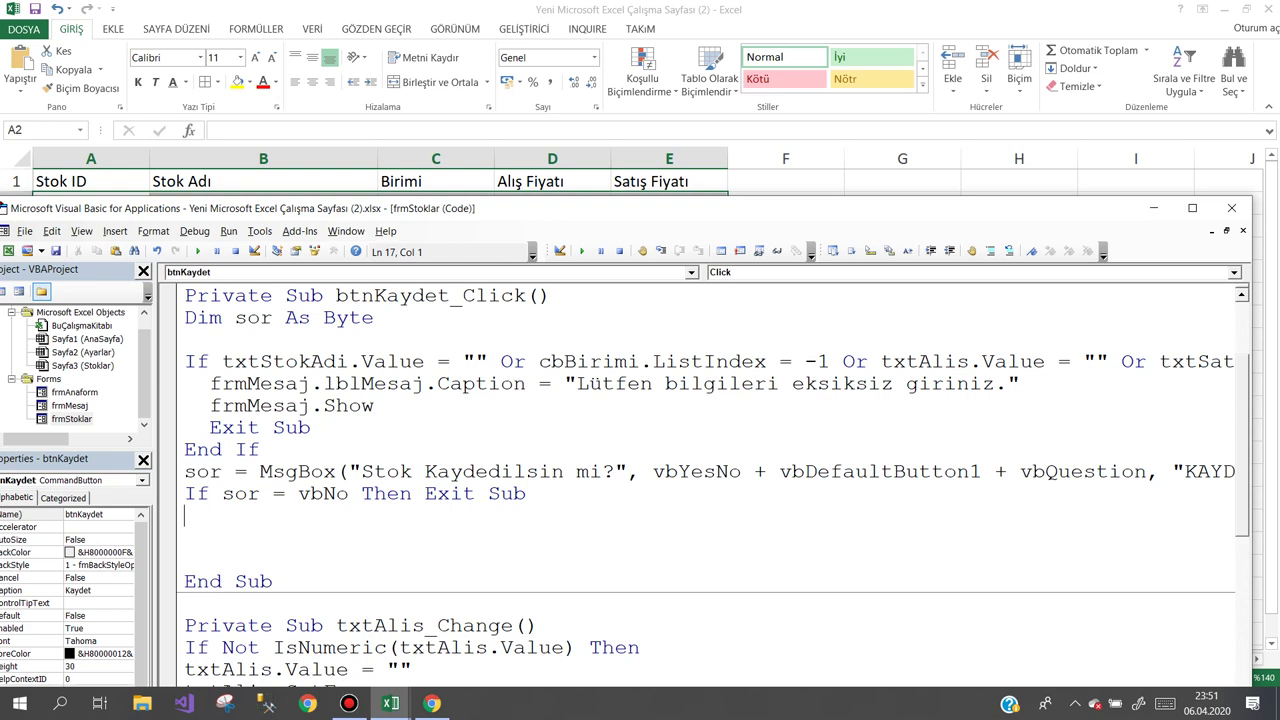
# Step: Add the comment "buraya geldiyse demekki evet'e tıklamıştır" on the next line
pyautogui.write('sdfasd')
pyautogui.press('BackSpace')
pyautogui.press('BackSpace')
pyautogui.press('BackSpace')
pyautogui.press('BackSpace')
pyautogui.press('BackSpace')
pyautogui.press('BackSpace')
pyautogui.write('bur')
pyautogui.write('aya geldi')
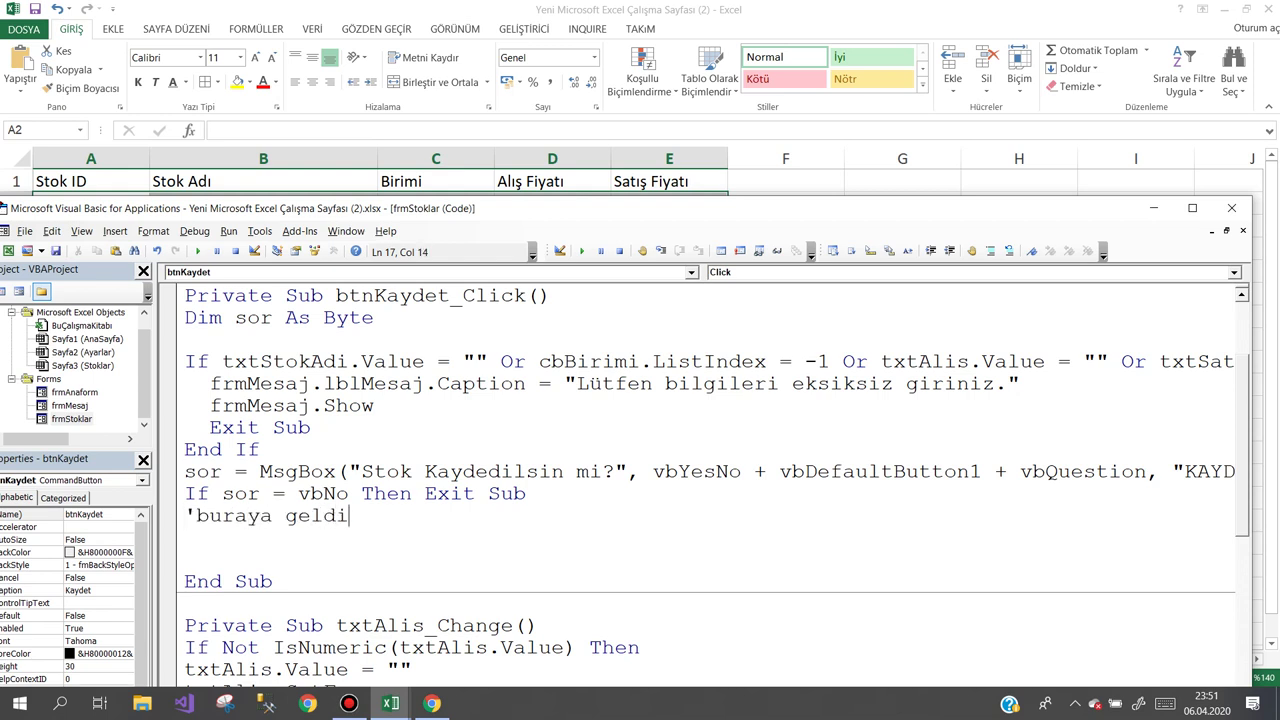
pyautogui.write('yse demek')
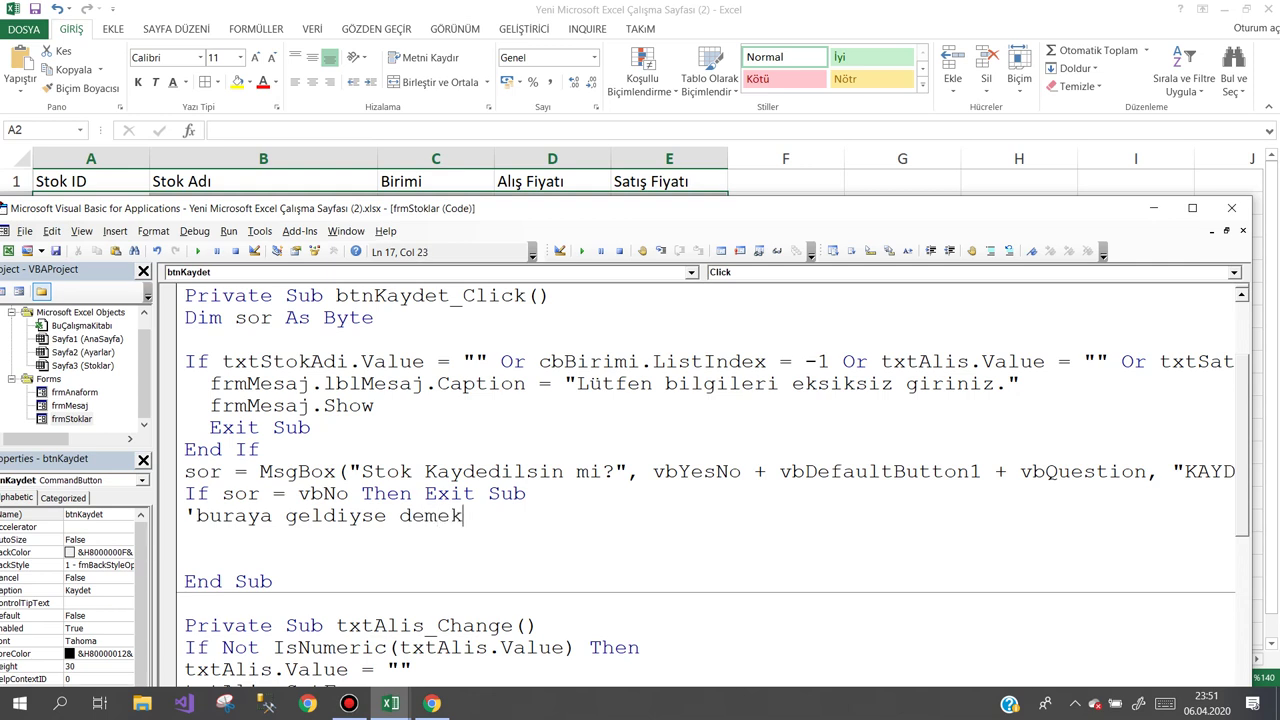
pyautogui.write("ki evet'e ")
pyautogui.write('tıklam')
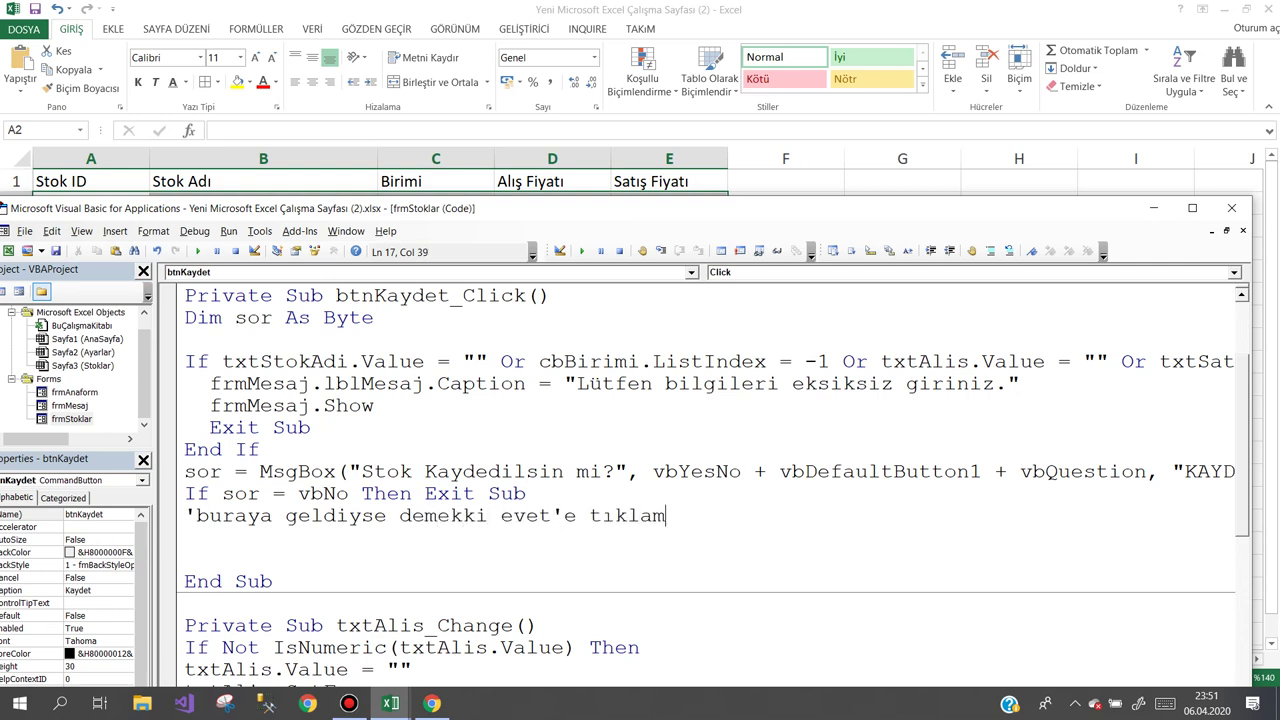
pyautogui.write('ıştır')
pyautogui.press('Return')
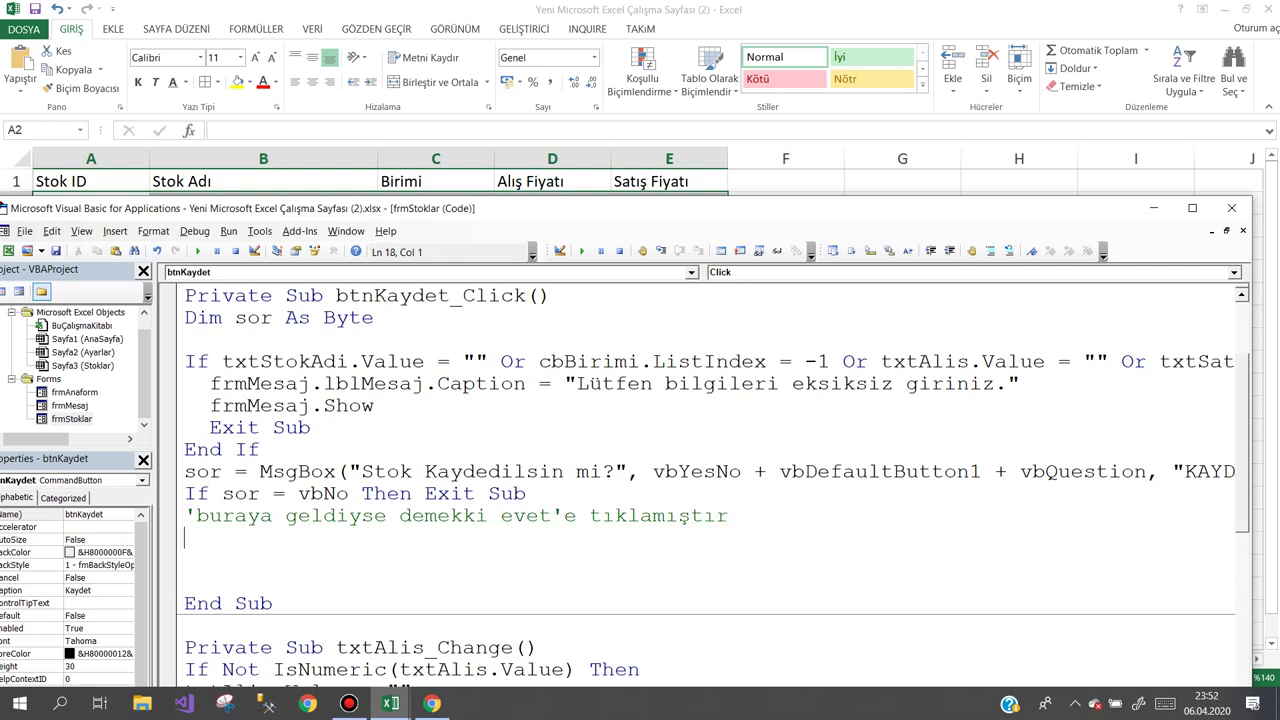
# Step: Write Sheets("Stoklar").Rows(2).Insert to add a new row 2
pyautogui.write('she')
pyautogui.hotkey('ctrl', 'space')
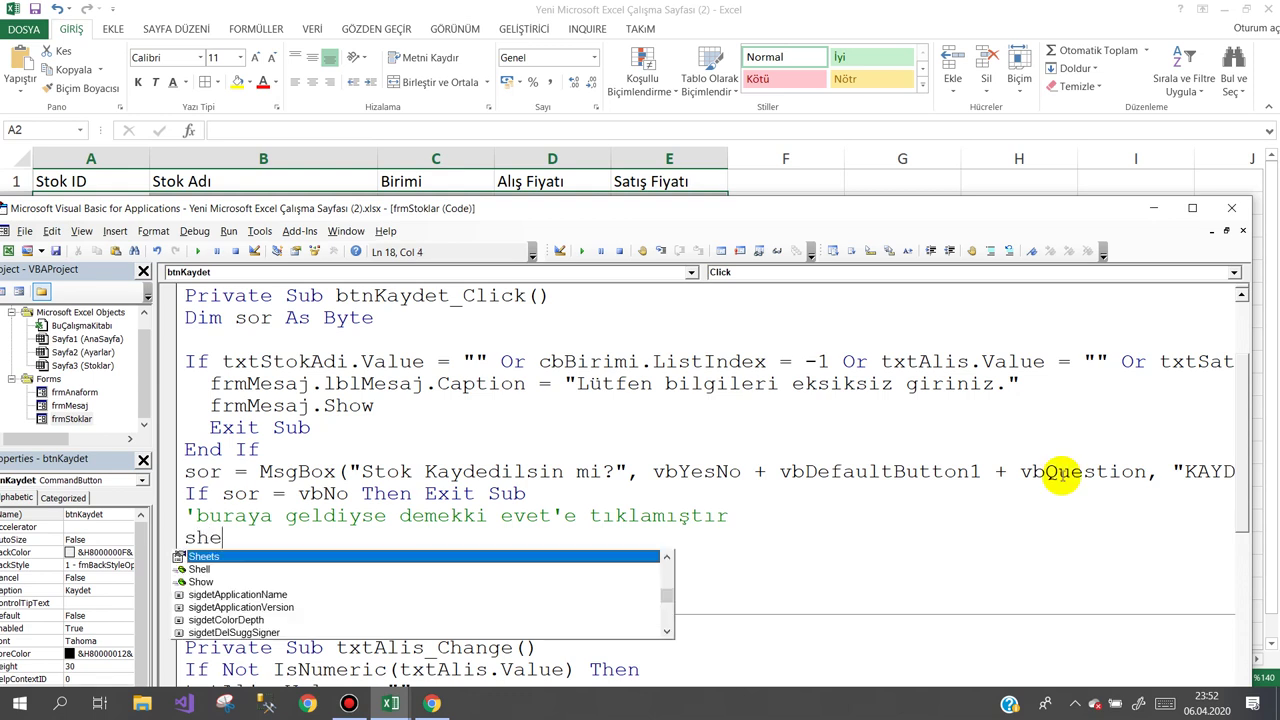
pyautogui.write('("S')
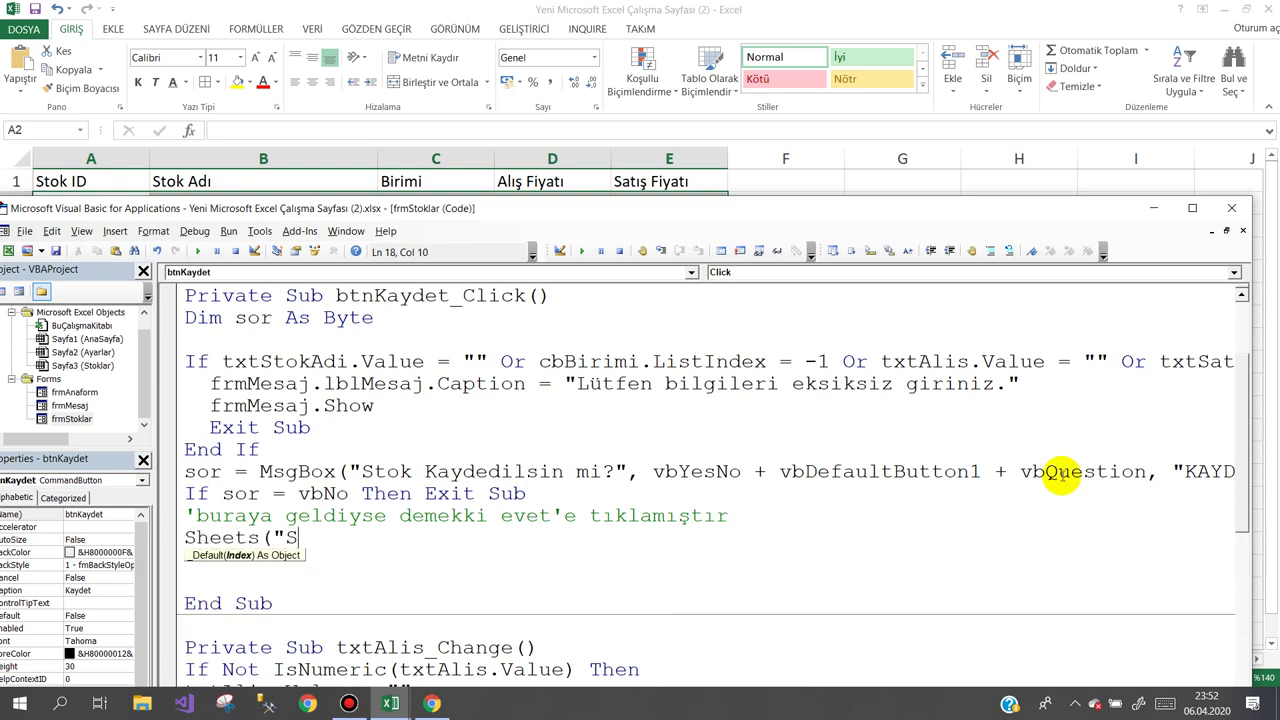
pyautogui.write('toklar"')
pyautogui.write('(')
pyautogui.press('BackSpace')
pyautogui.write(')')
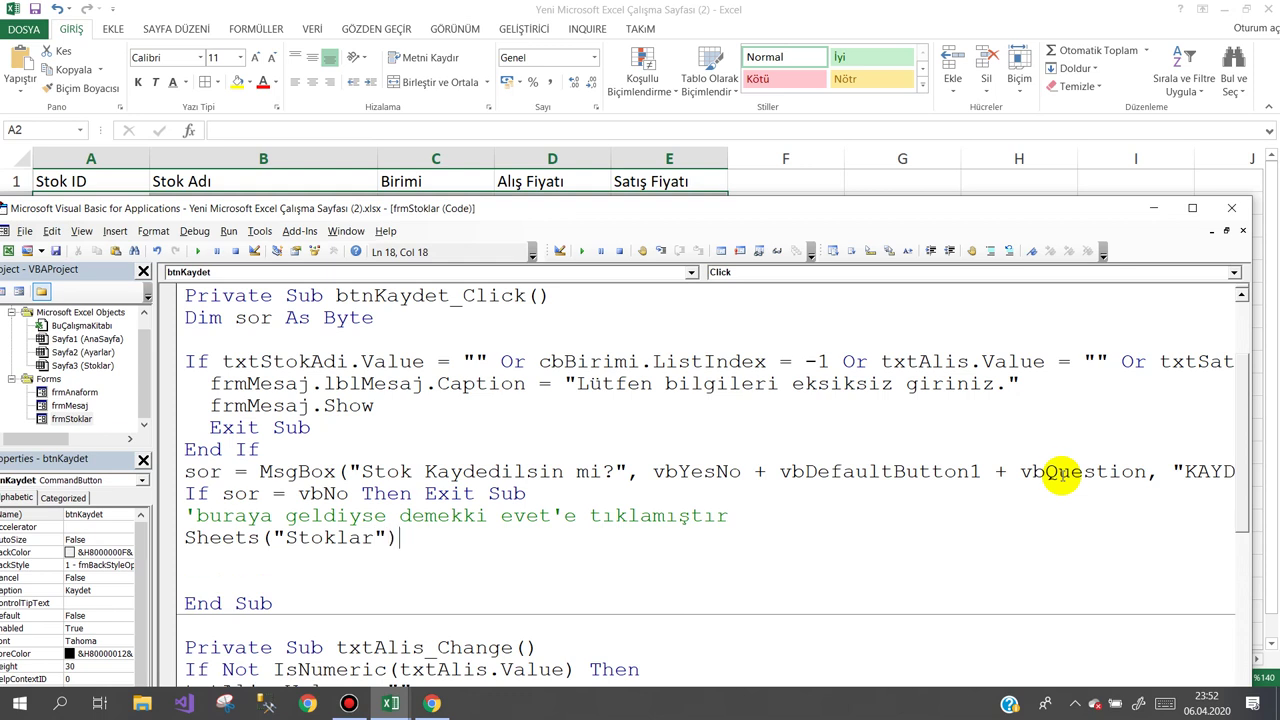
pyautogui.write('.')
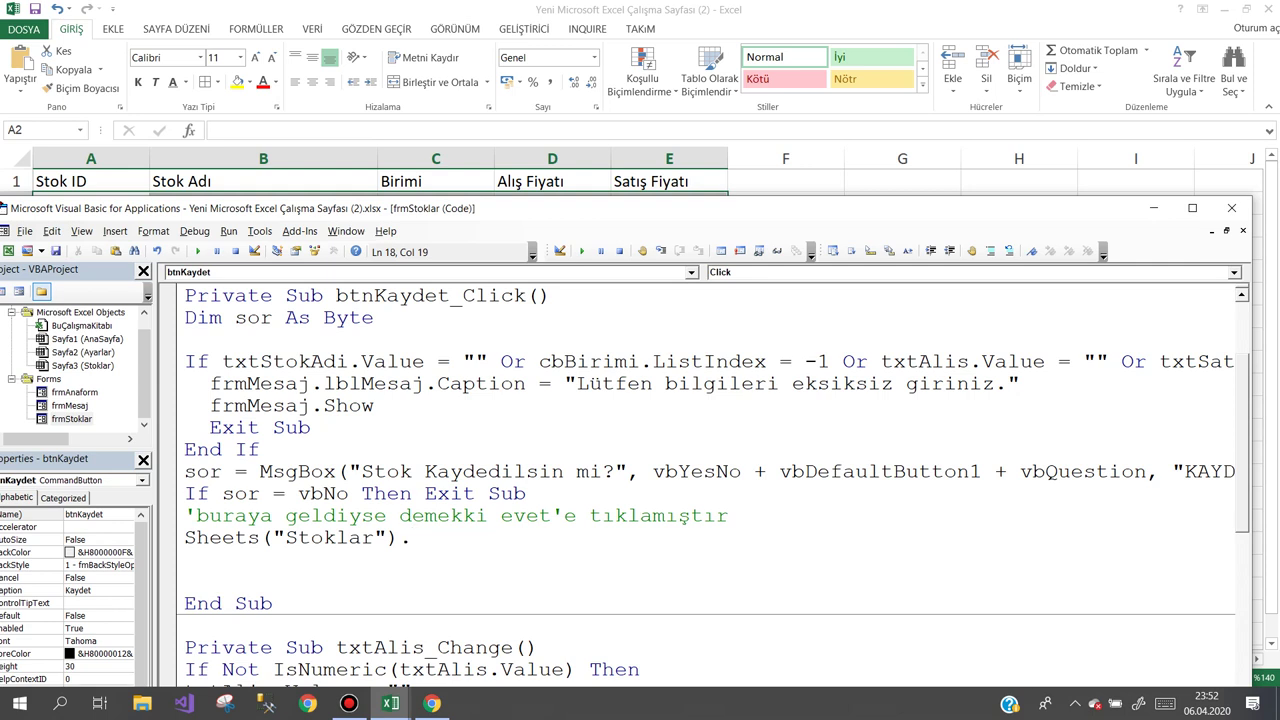
pyautogui.write('ro')
pyautogui.write('ws(')
pyautogui.write('2)')
pyautogui.write('.inse')
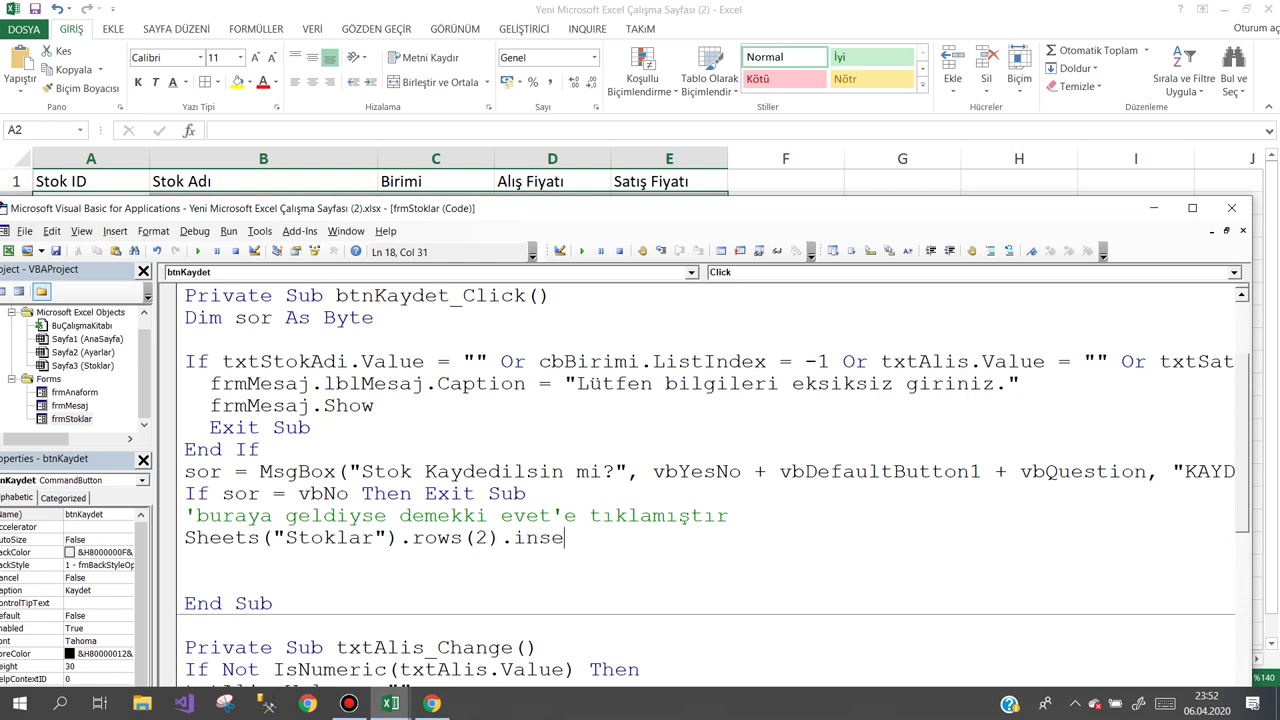
pyautogui.write('rt')
pyautogui.press('Return')
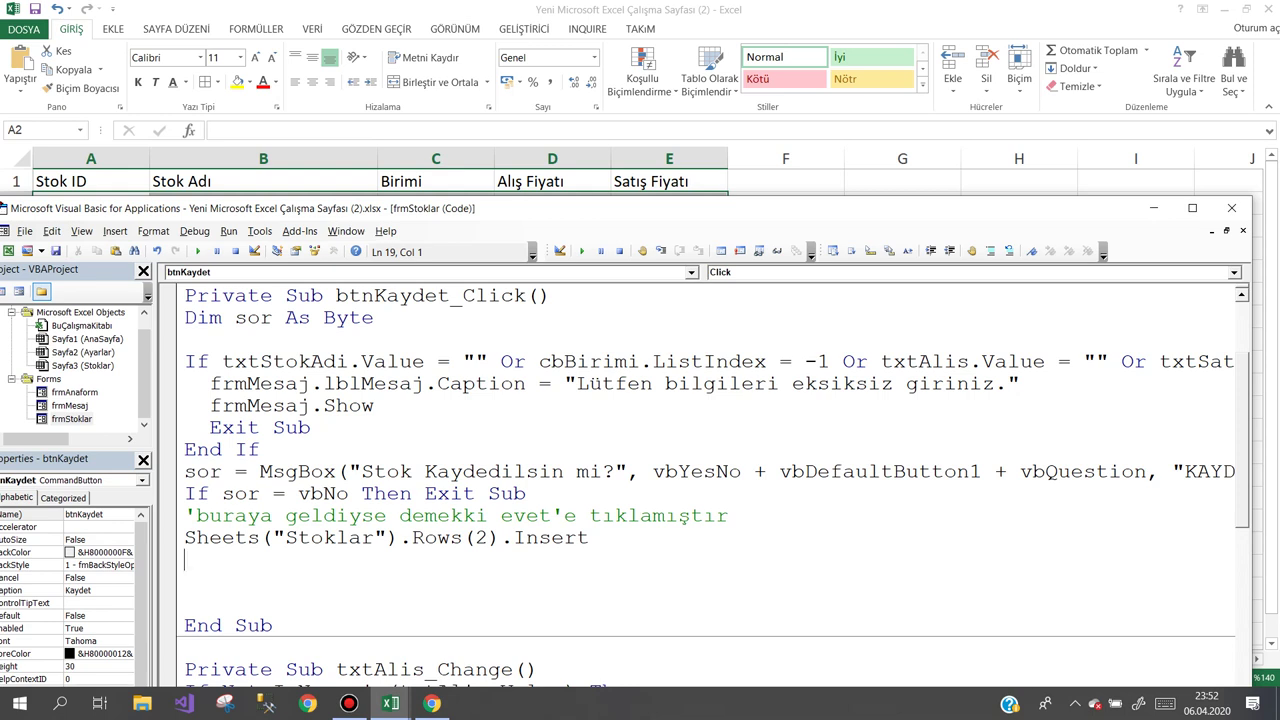
# Step: Start a Sheets("Stoklar").Range( line, then comment it out and move above it
pyautogui.write('she')
pyautogui.hotkey('ctrl', 'space')
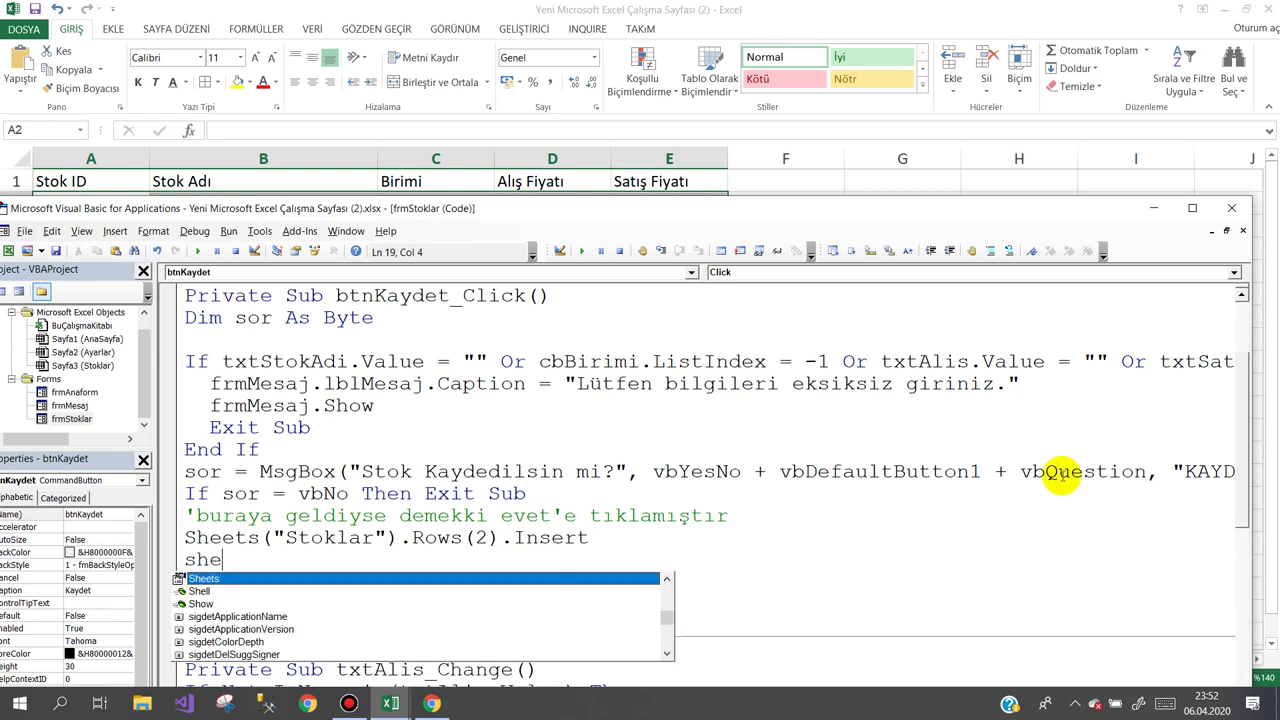
pyautogui.write('("')
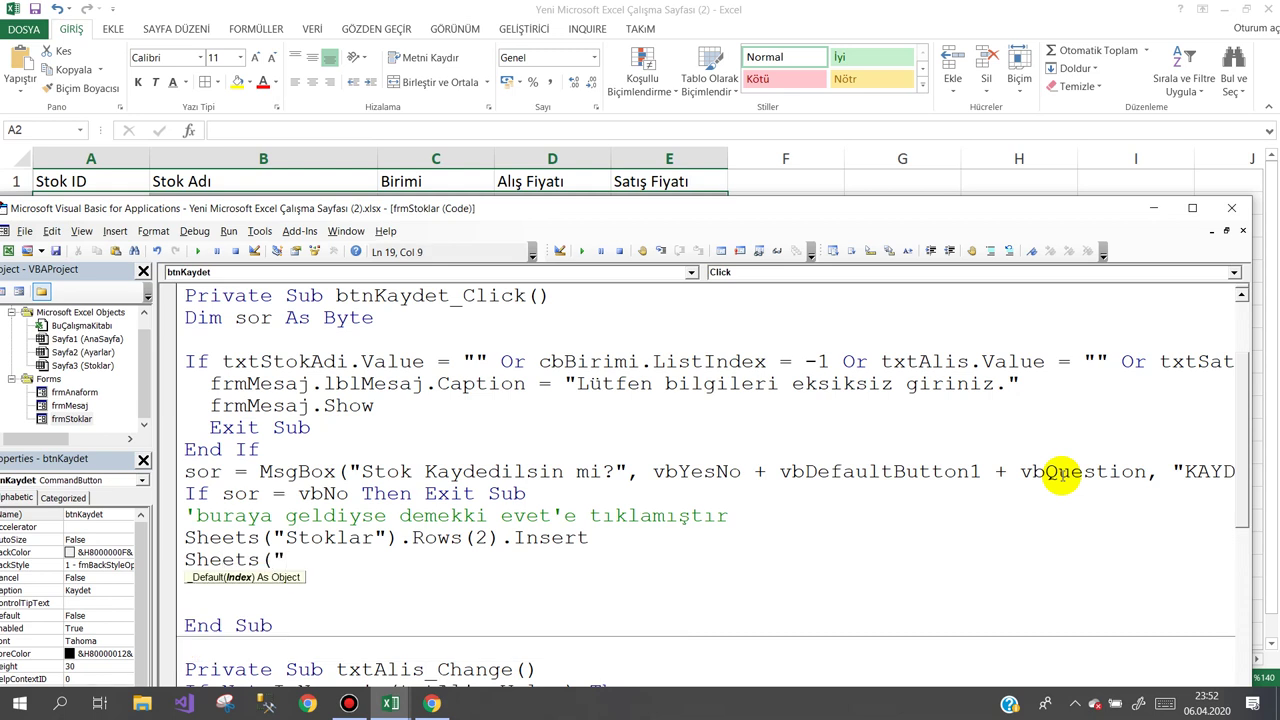
pyautogui.write('Stoklar"')
pyautogui.write(').rang')
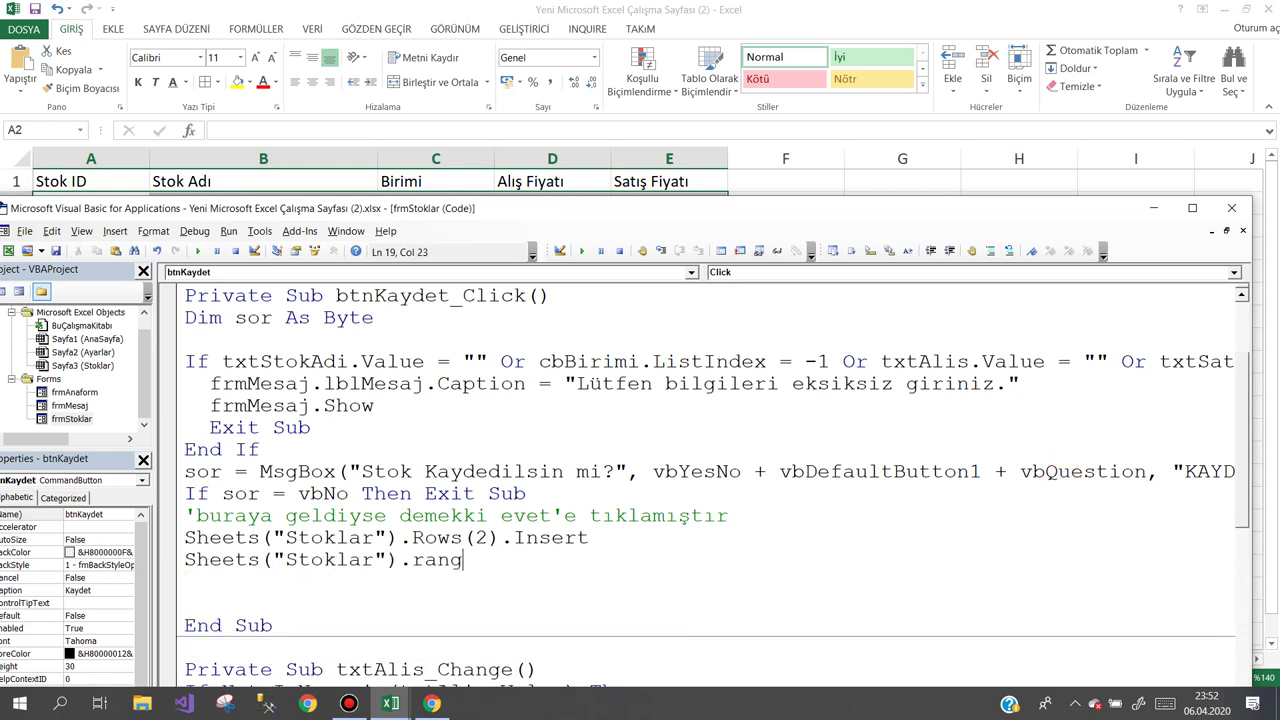
pyautogui.write('e(')
pyautogui.click(184, 559)
pyautogui.press('Return')
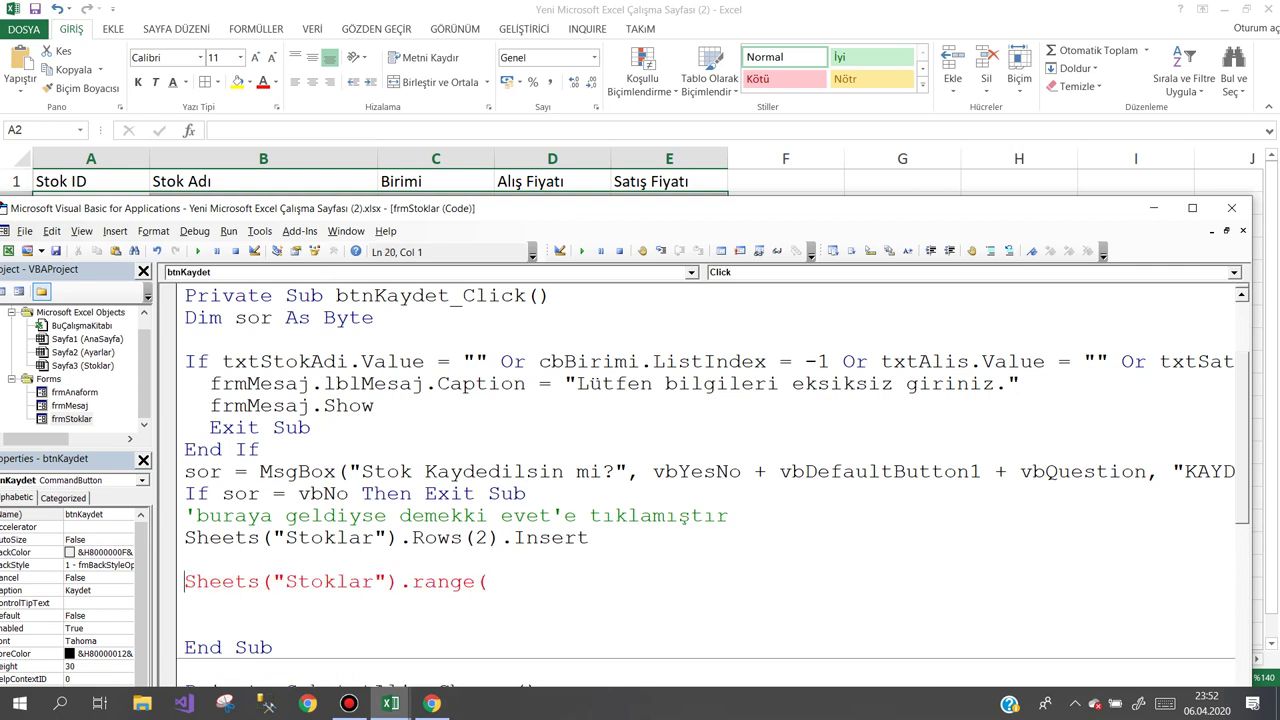
pyautogui.write("'")
pyautogui.press('Up')
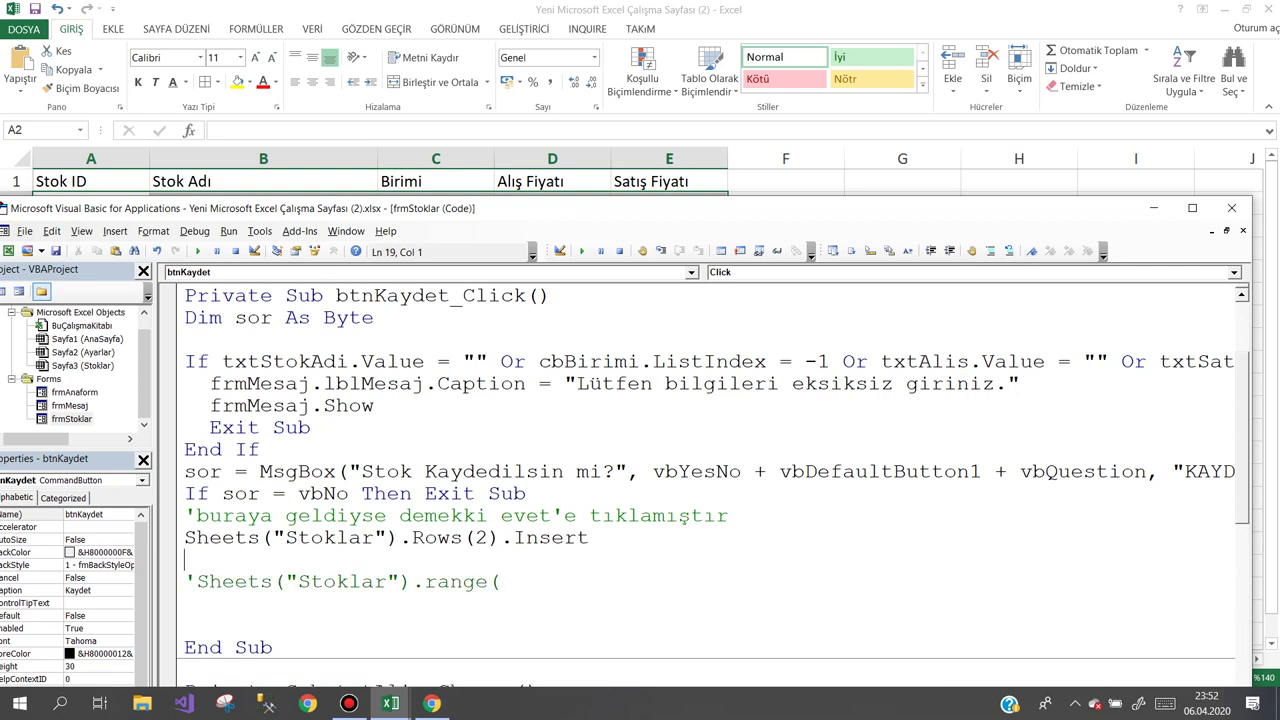
# Step: Write Sheets("Ayarlar").Range("B1").Value = ...Value + 1 and comment the insert line
pyautogui.write('she')
pyautogui.hotkey('ctrl', 'space')
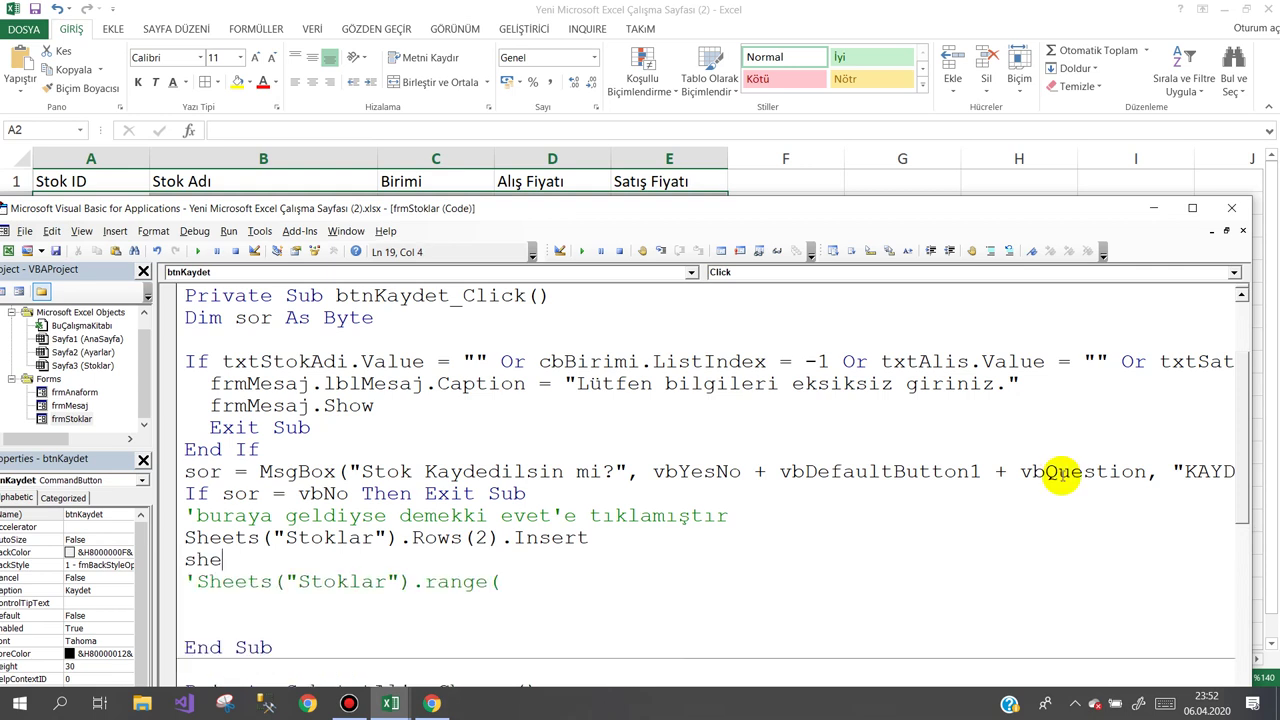
pyautogui.press('Tab')
pyautogui.write('("Ayar')
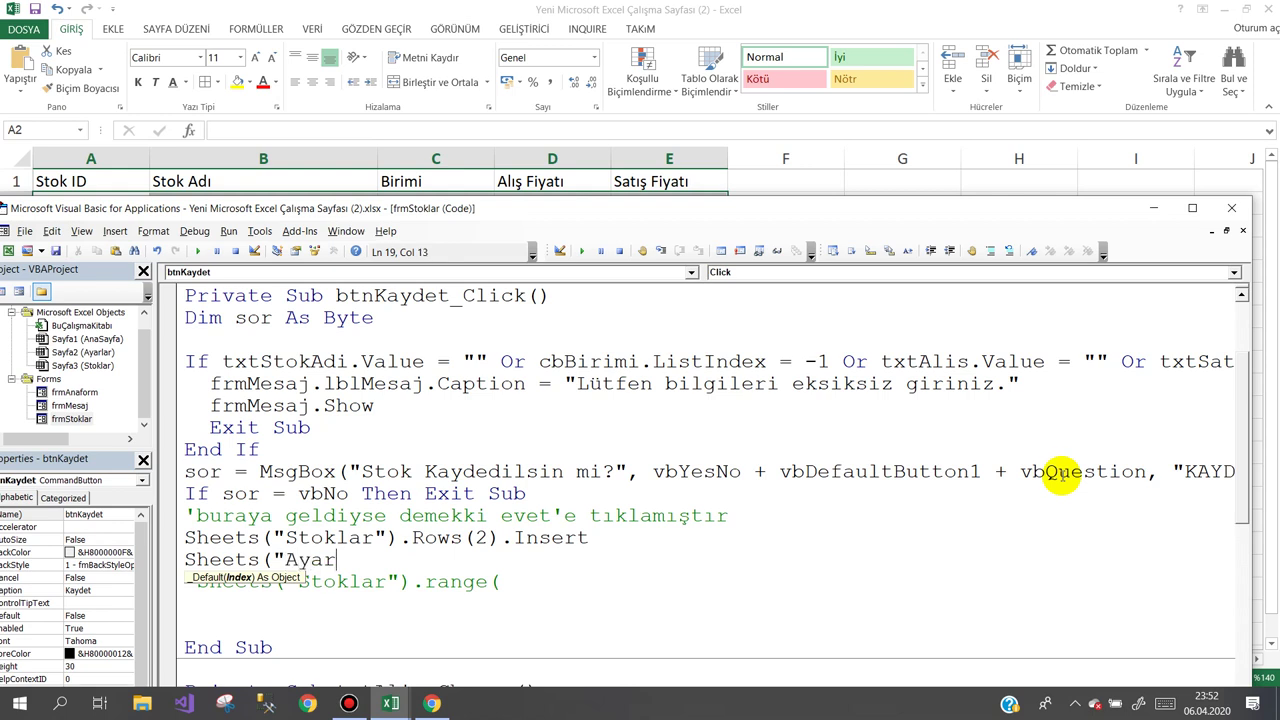
pyautogui.write('lar")')
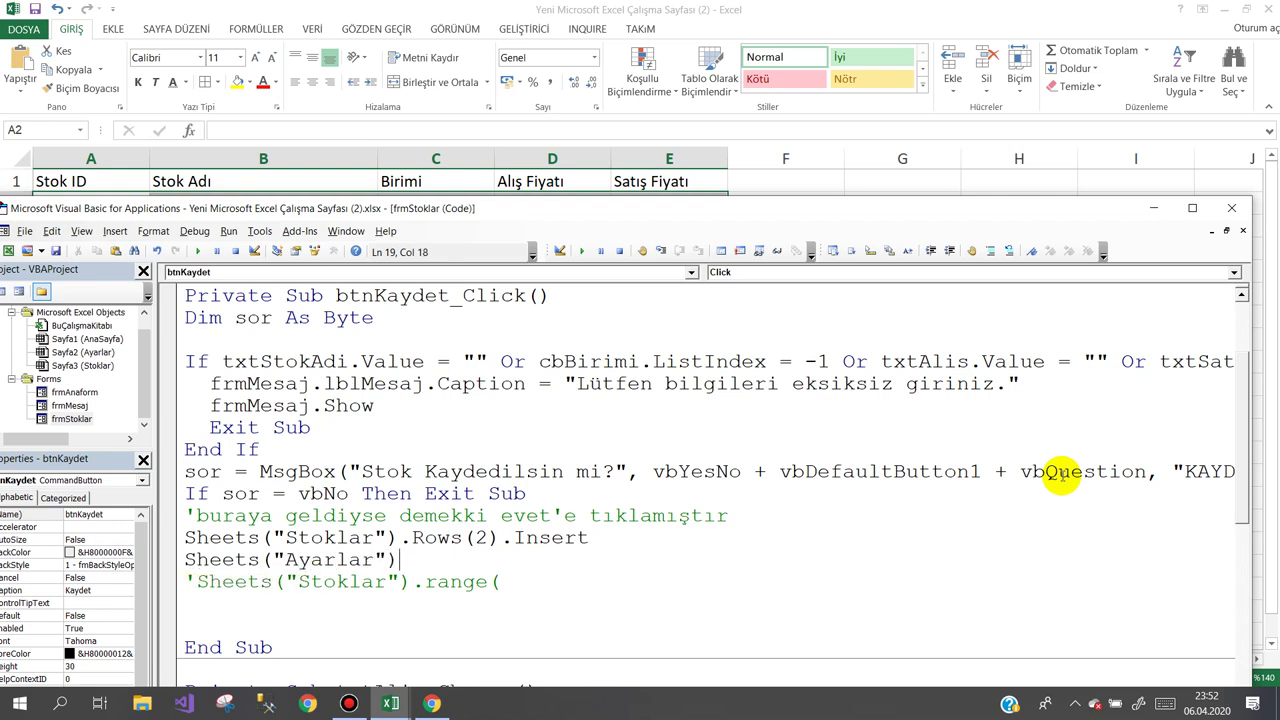
pyautogui.write('.range')
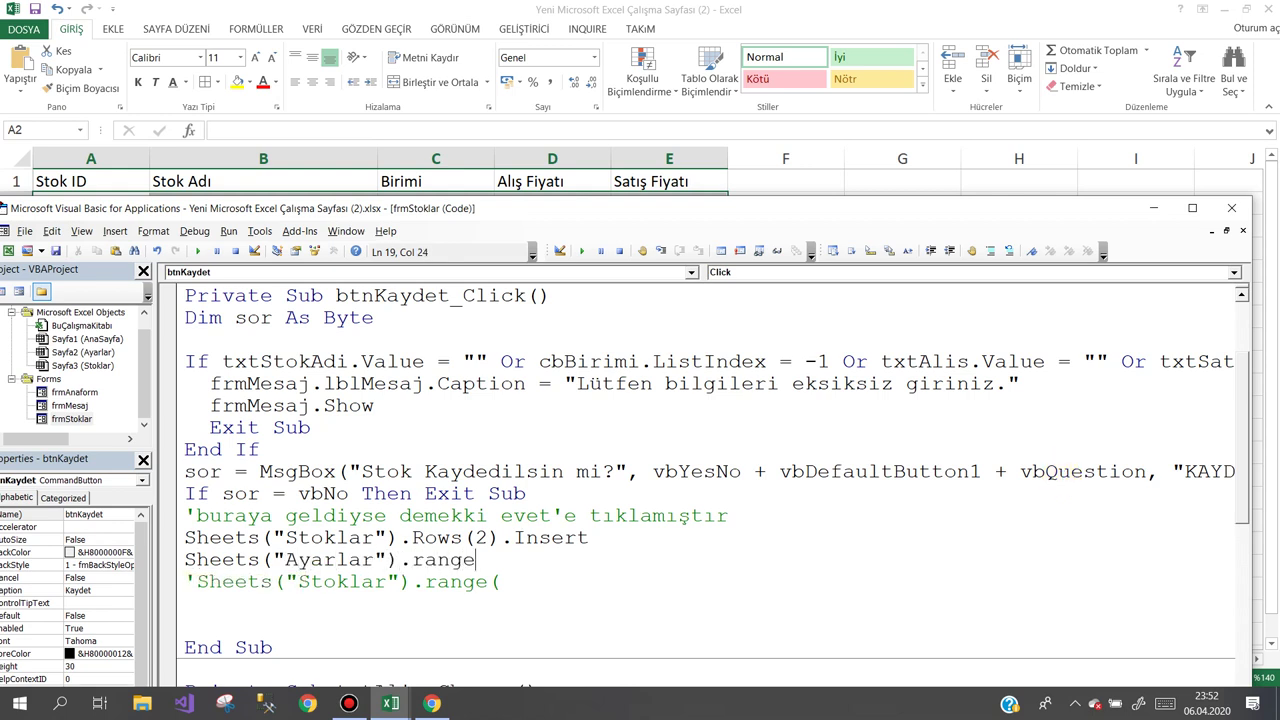
pyautogui.write('("B')
pyautogui.write('1").')
pyautogui.write('value=')
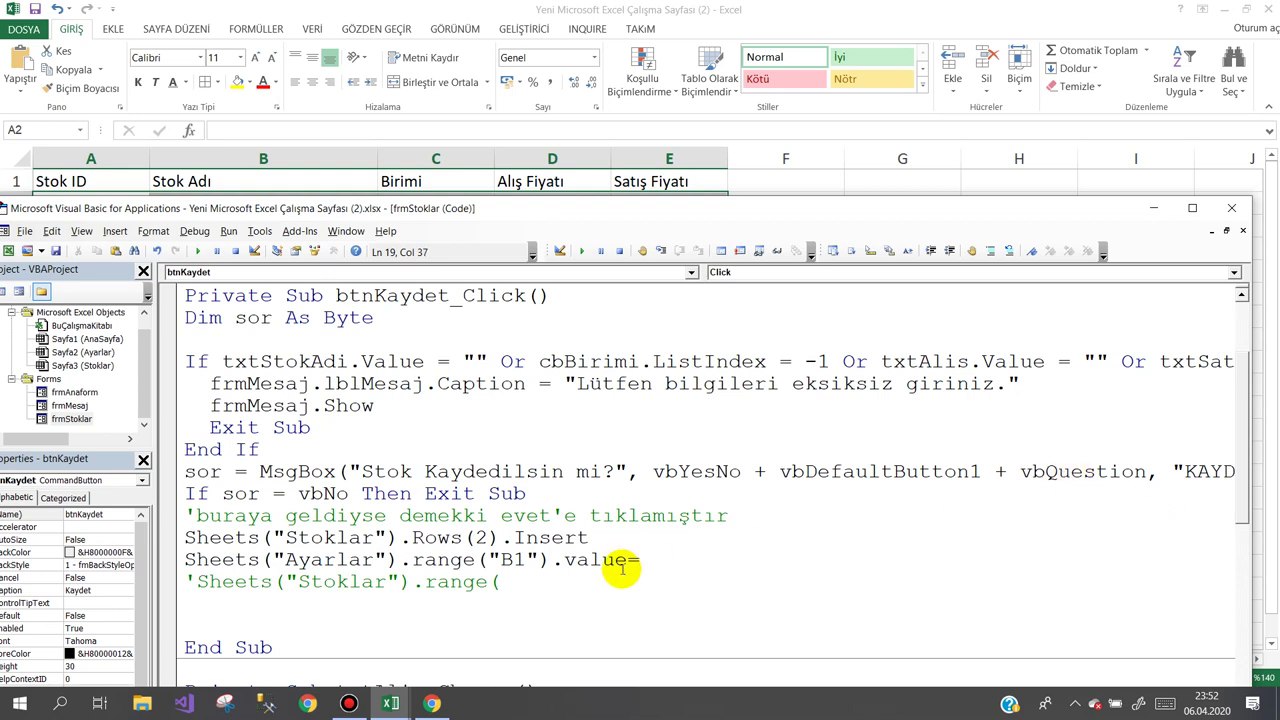
pyautogui.moveTo(627, 560); pyautogui.dragTo(188, 567)
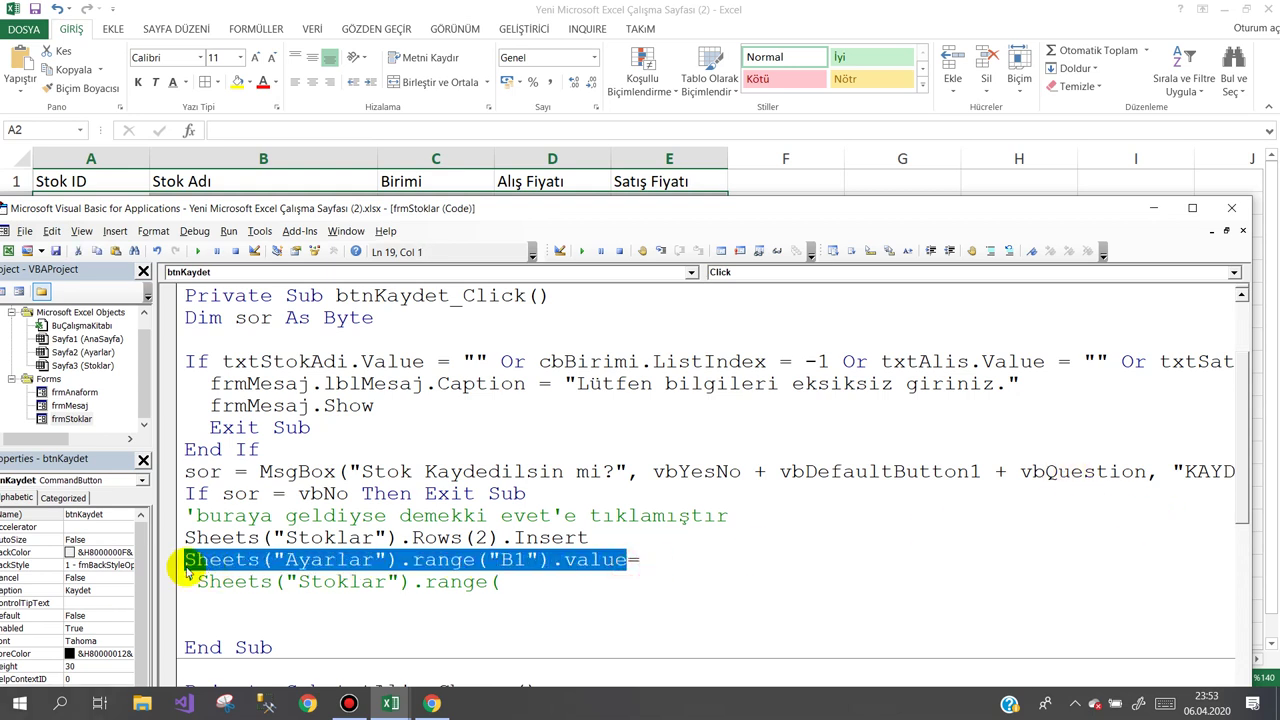
pyautogui.click(656, 560)
pyautogui.write('Sheets("Ayarlar").range("B1").value')
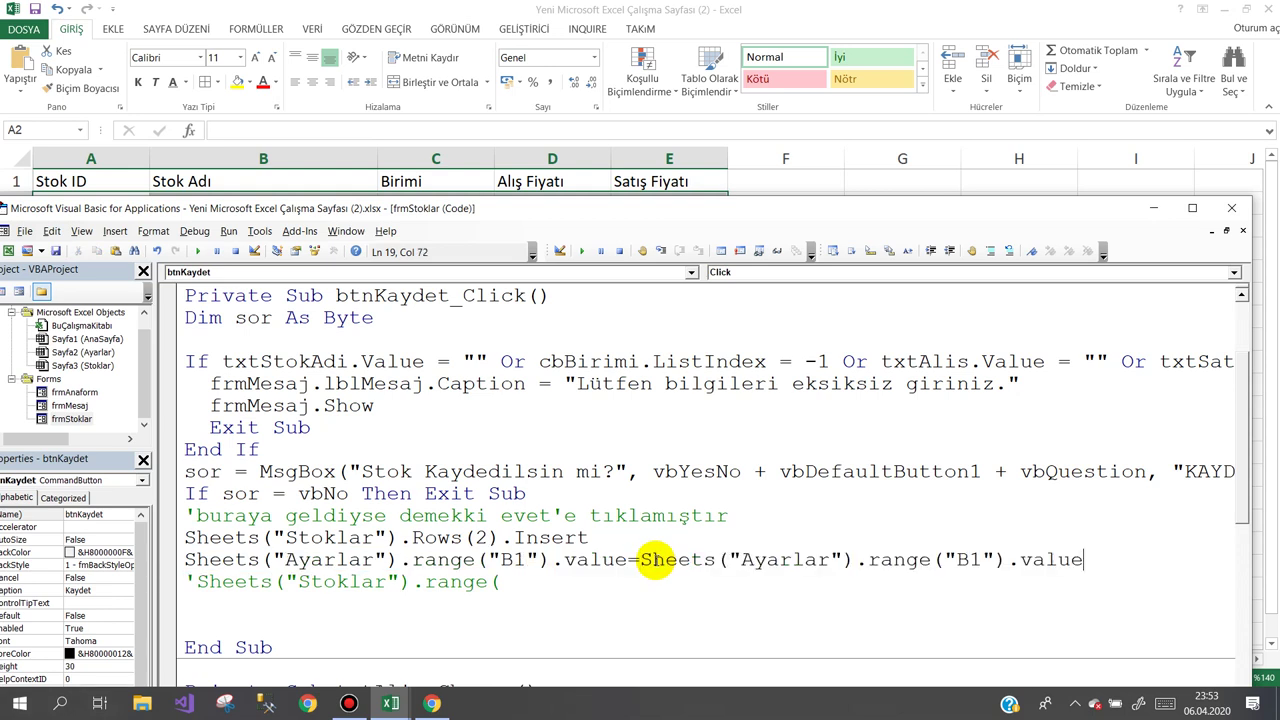
pyautogui.write('+1')
pyautogui.press('Up')
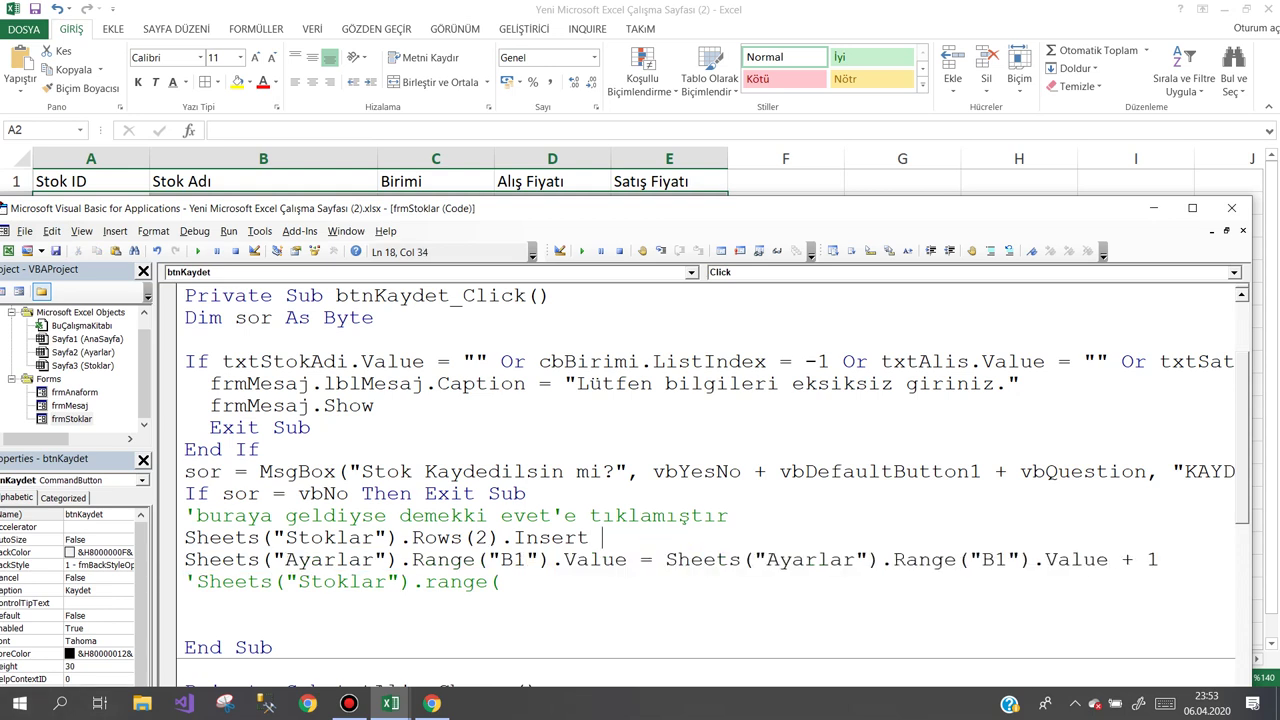
pyautogui.write("'")
pyautogui.write(' Stokla')
pyautogui.write('r sayfasının ')
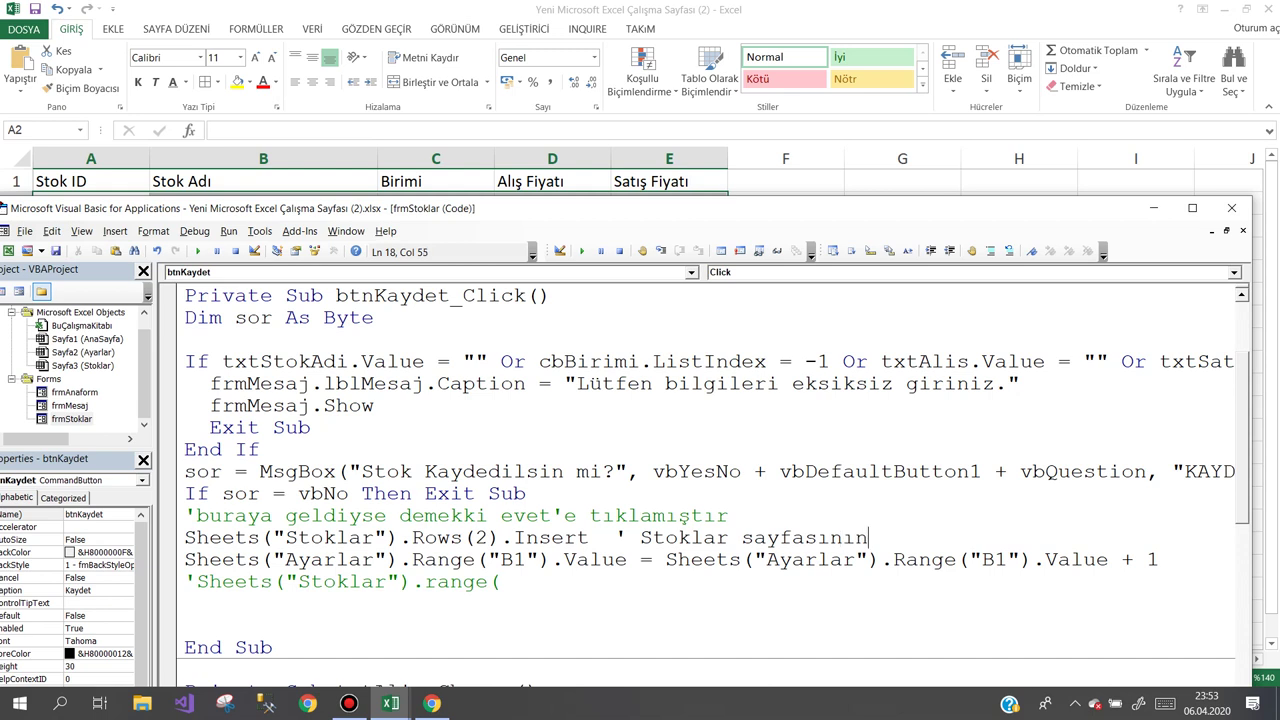
pyautogui.write('2. sat')
pyautogui.write('ırına bir')
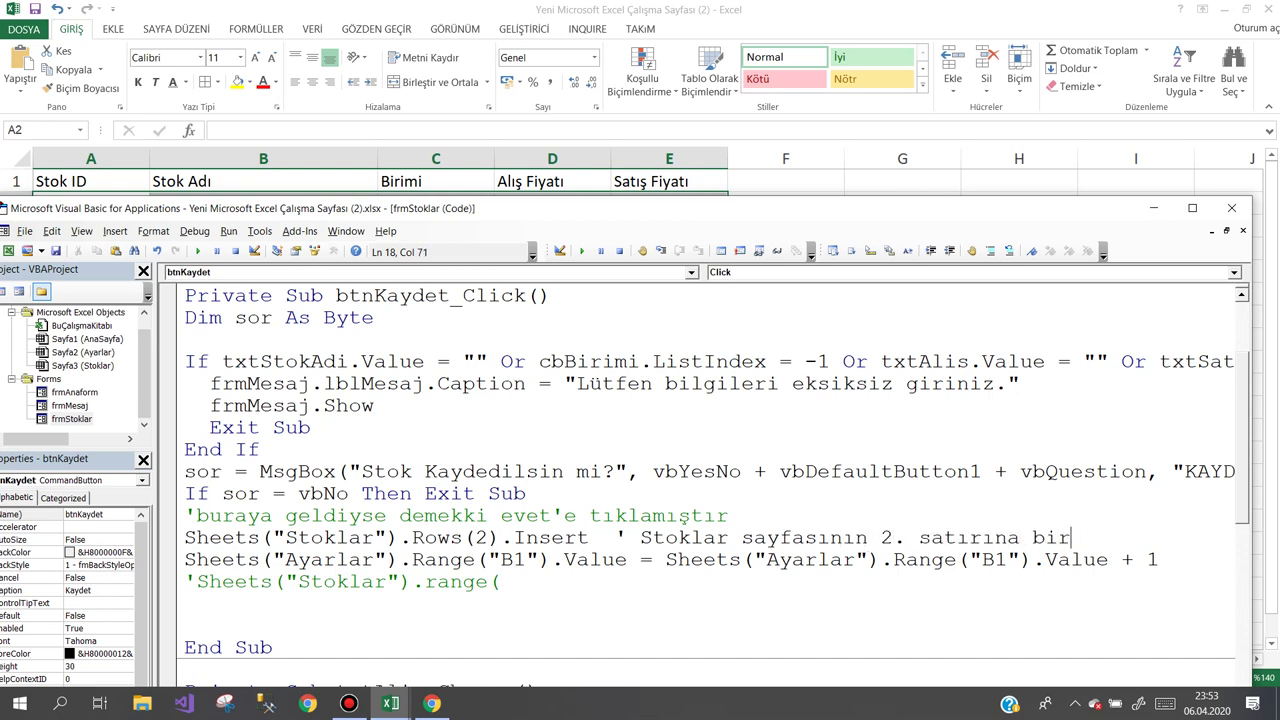
pyautogui.write(' satır ekle')
# Step: Change 'bir' to 'boş' in the row-insert comment and move the editor aside
pyautogui.moveTo(1033, 538); pyautogui.dragTo(1084, 538)
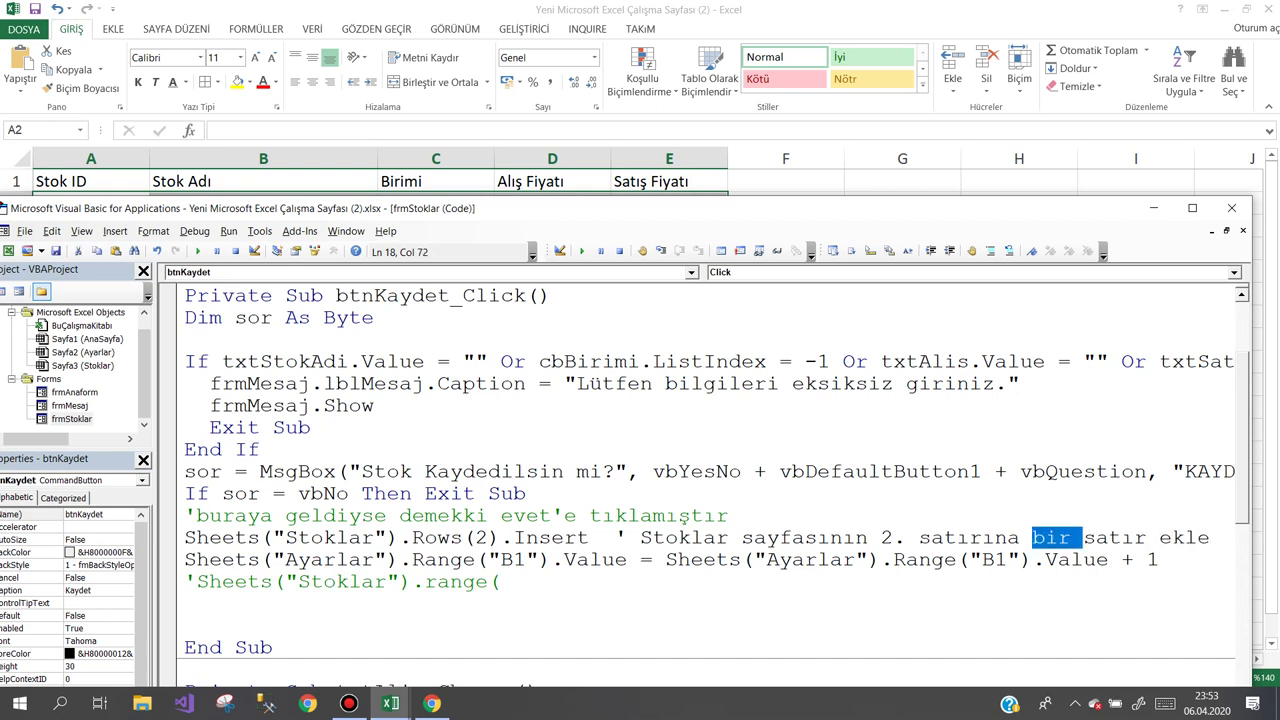
pyautogui.write('boş')
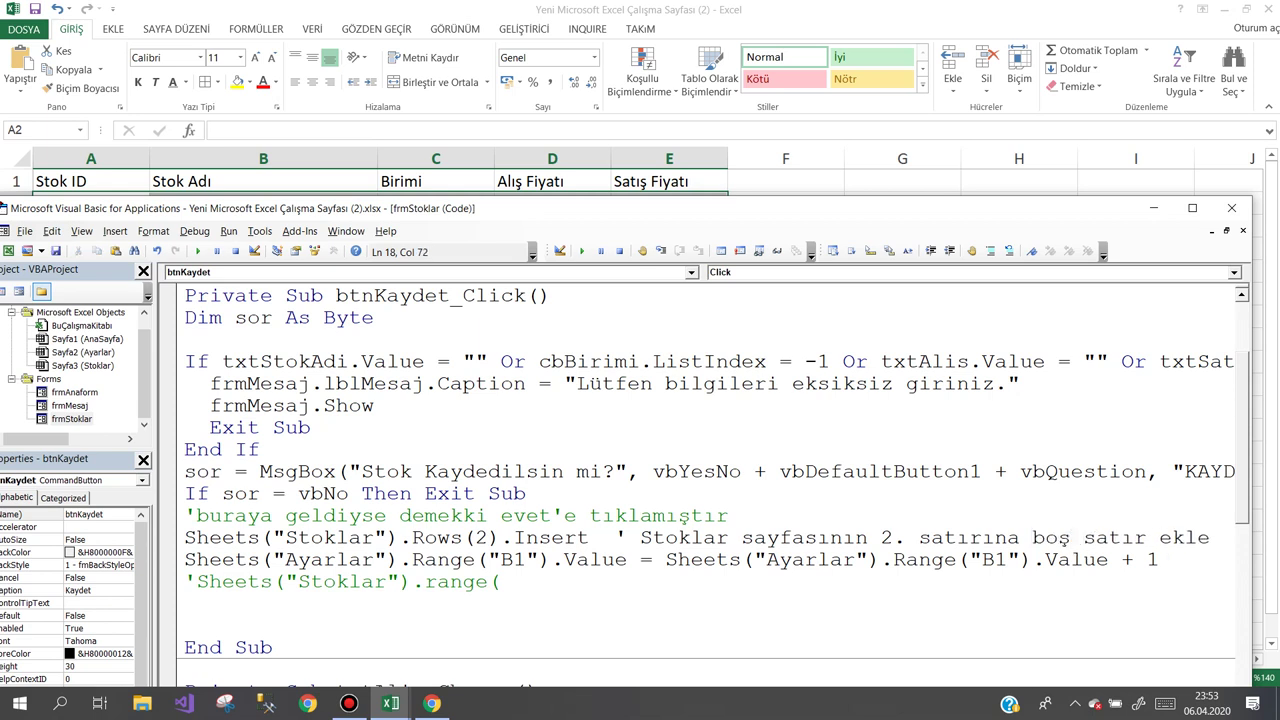
pyautogui.press('Down')
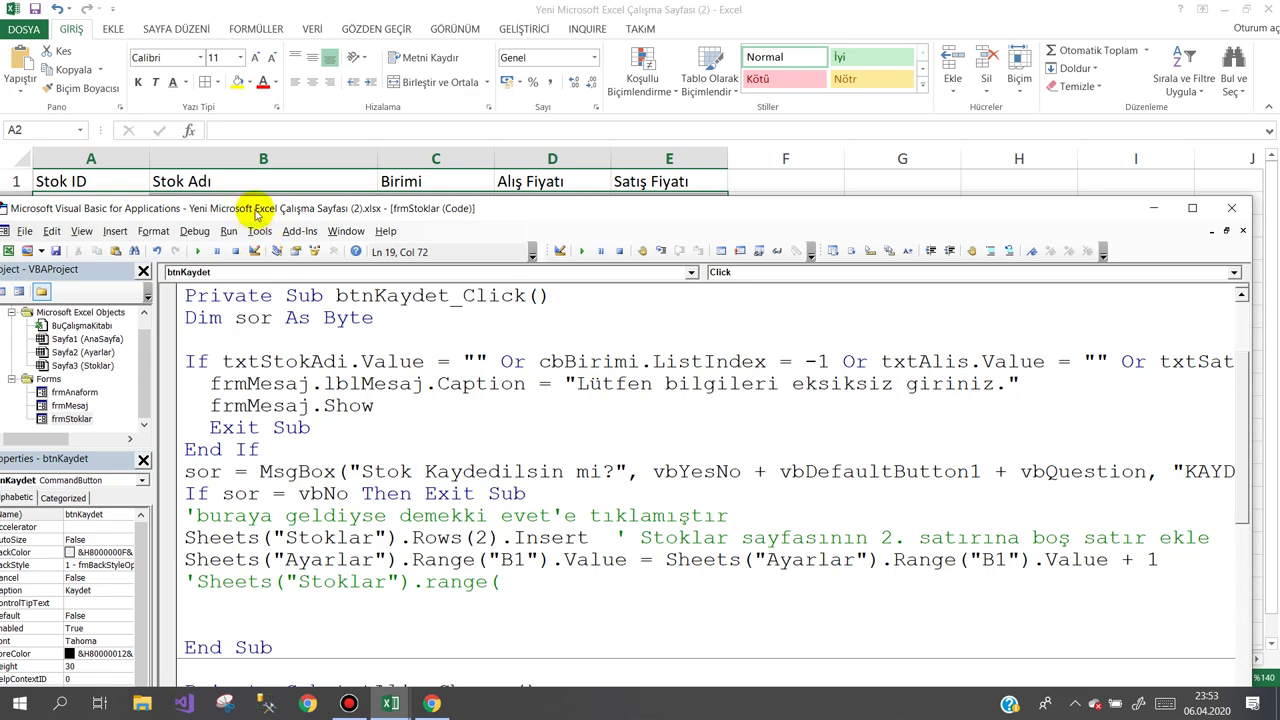
pyautogui.moveTo(257, 213); pyautogui.dragTo(508, 254)
# Step: Check Ayarlar B1, then cut the trailing comment off the Rows(2).Insert line
pyautogui.click(162, 655)
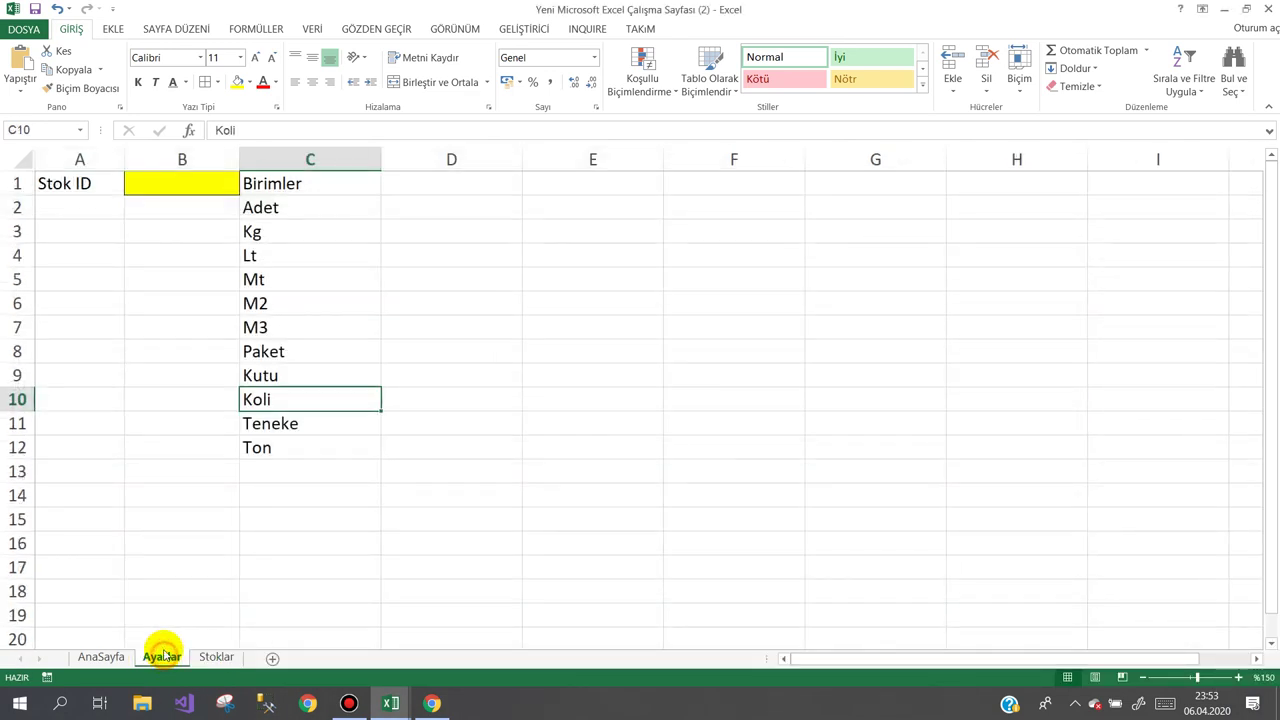
pyautogui.click(194, 189)
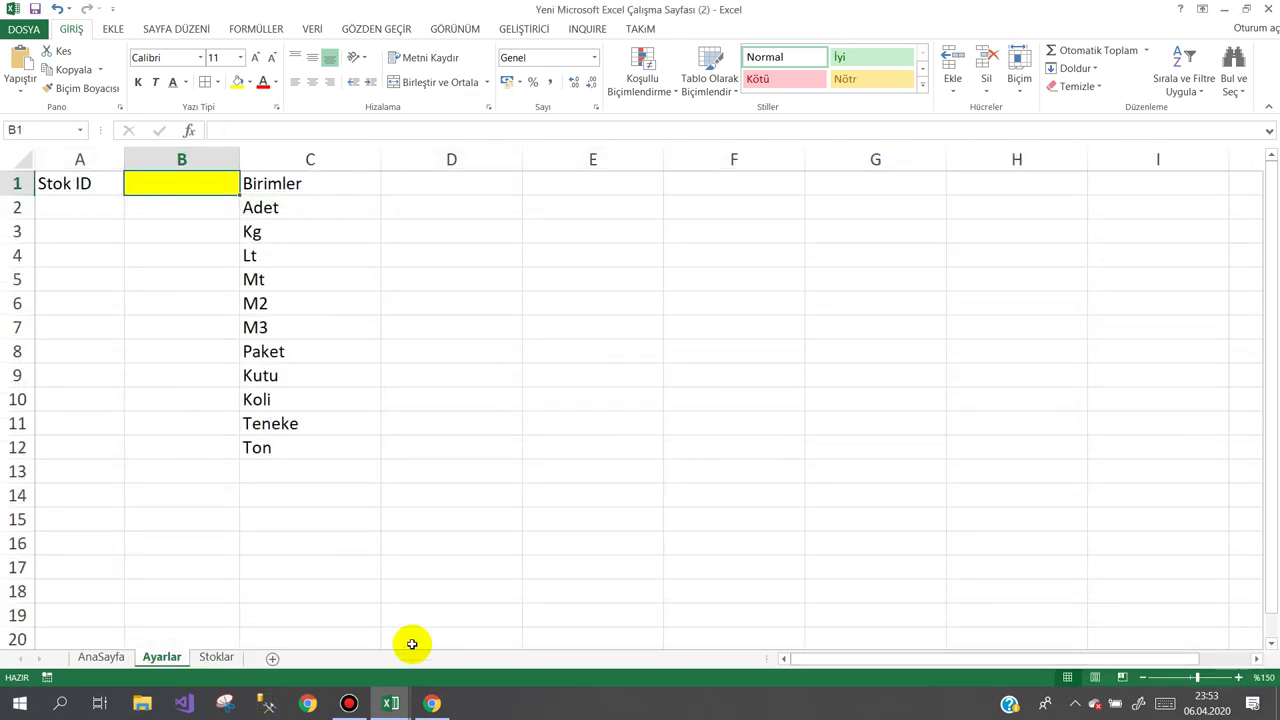
pyautogui.click(486, 623)
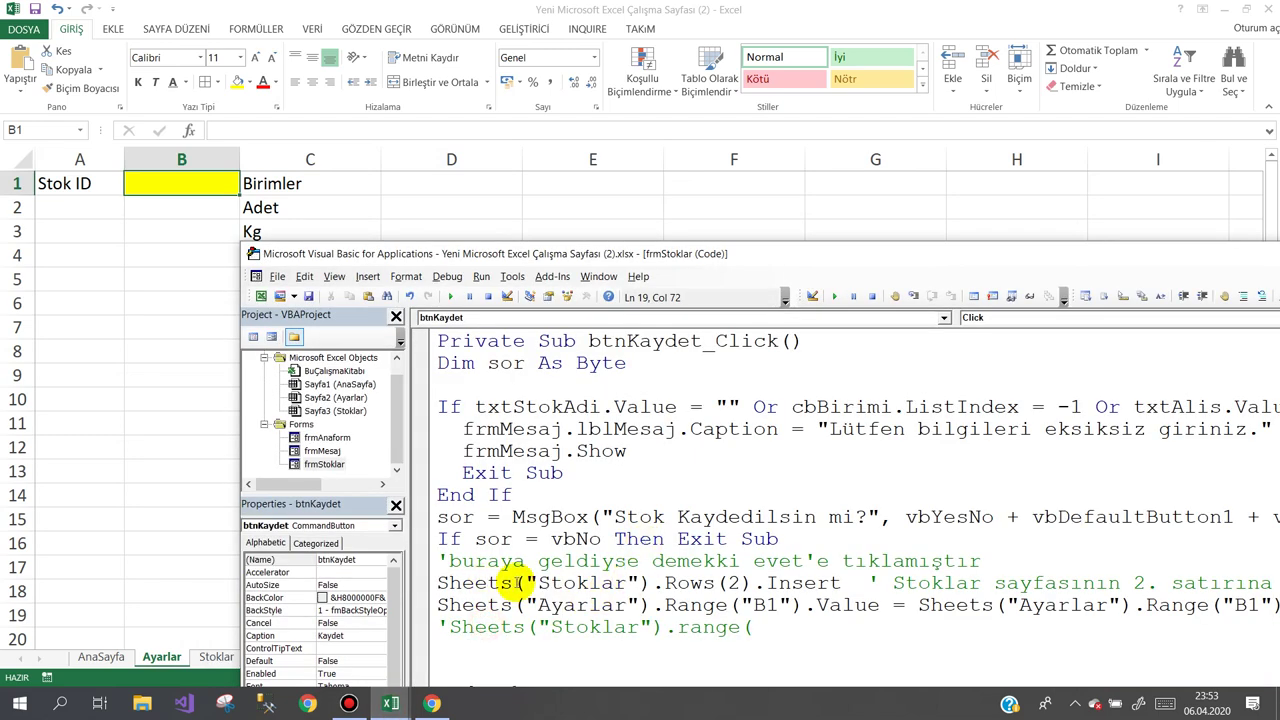
pyautogui.click(865, 578)
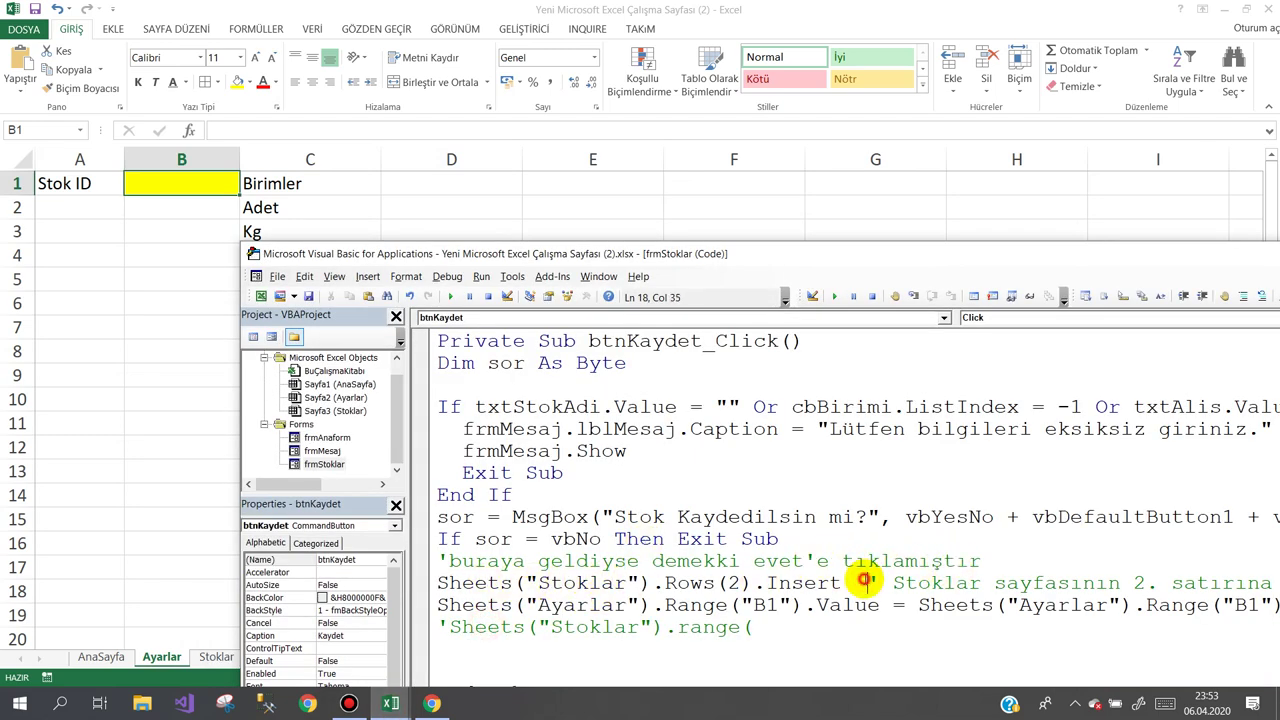
pyautogui.hotkey('shift', 'End')
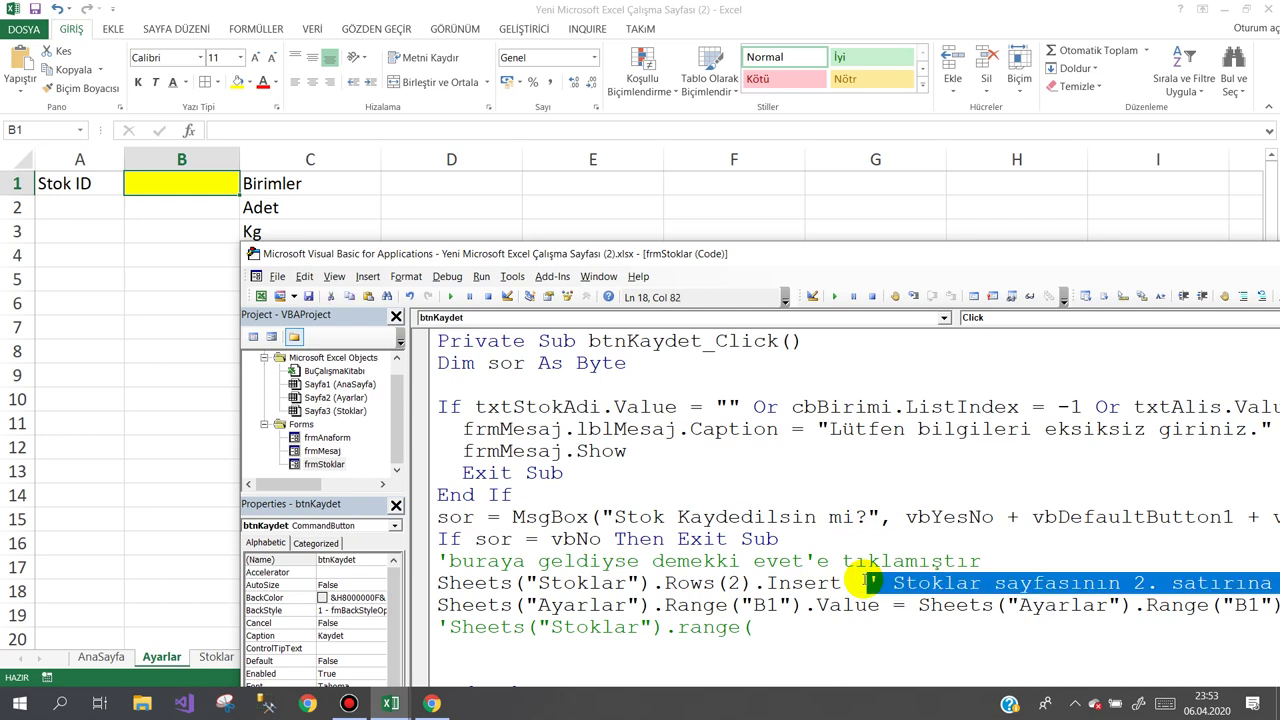
pyautogui.press('Delete')
# Step: Replace the old 'buraya geldiyse' comment with the row-insert comment and add a blank line after Insert
pyautogui.press('Home')
pyautogui.hotkey('shift', 'End')
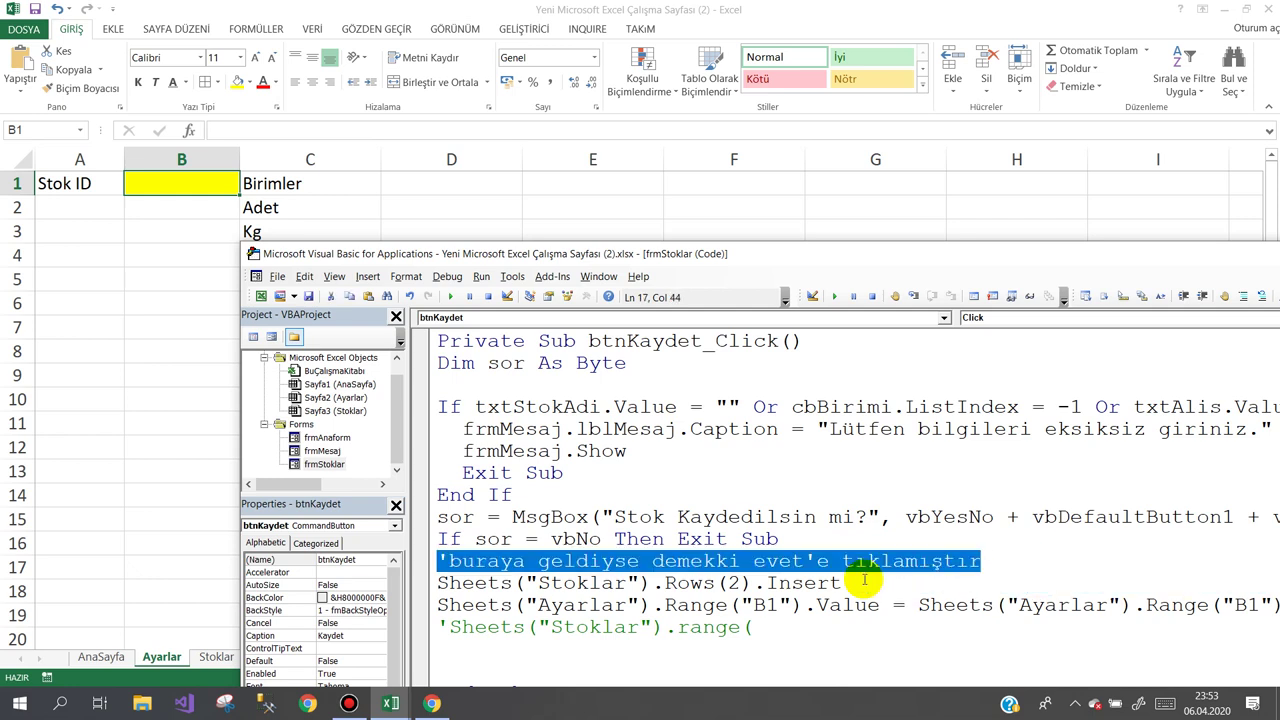
pyautogui.press('Delete')
pyautogui.write("' Stoklar sayfasının 2. satırına boş satır ekle")
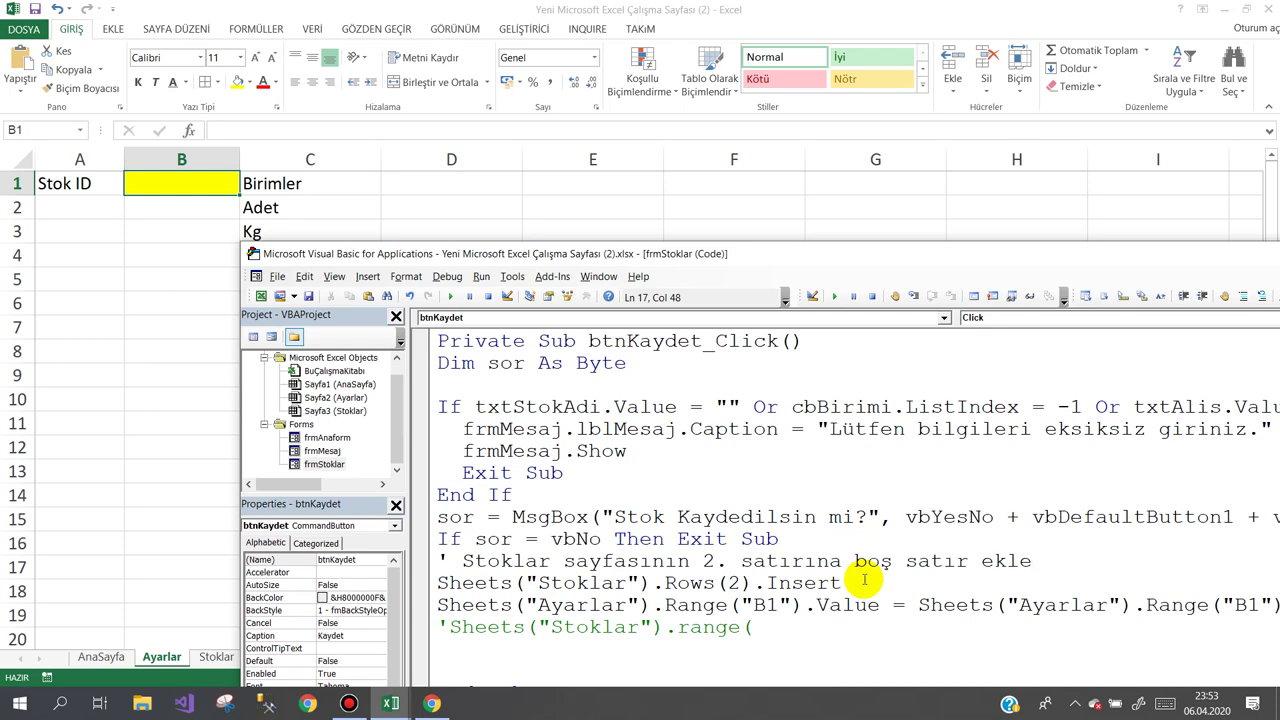
pyautogui.click(863, 579)
pyautogui.press('Return')
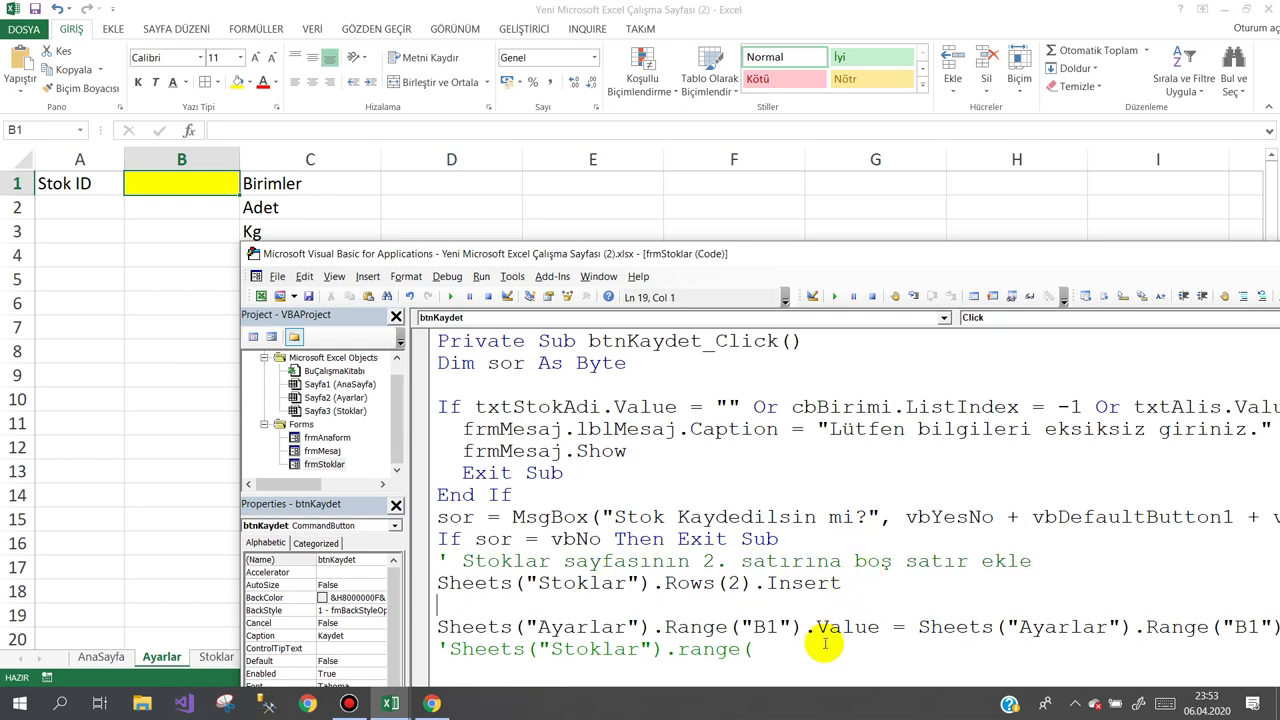
pyautogui.moveTo(818, 260); pyautogui.dragTo(606, 200)
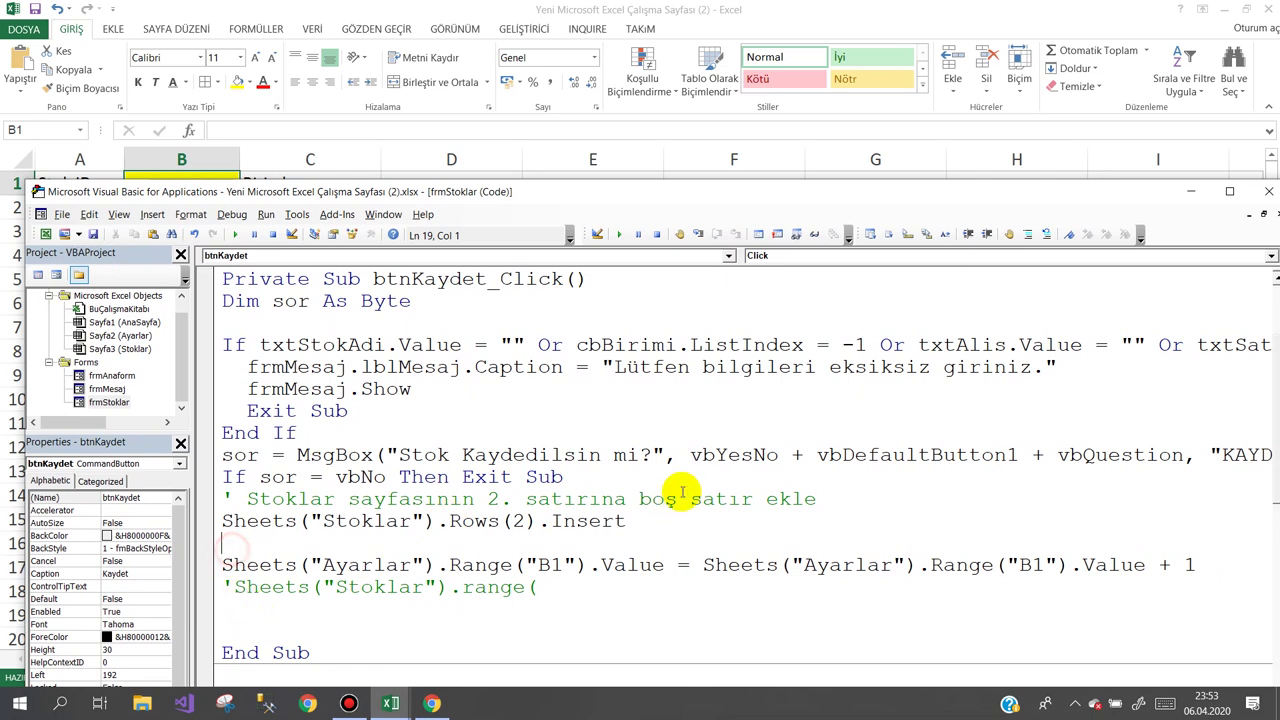
# Step: Add the comment 'Ayarlar Sayfasındaki stok Id'yi 1 arttır' and uncomment the Sheets("Stoklar").range( line
pyautogui.write("'")
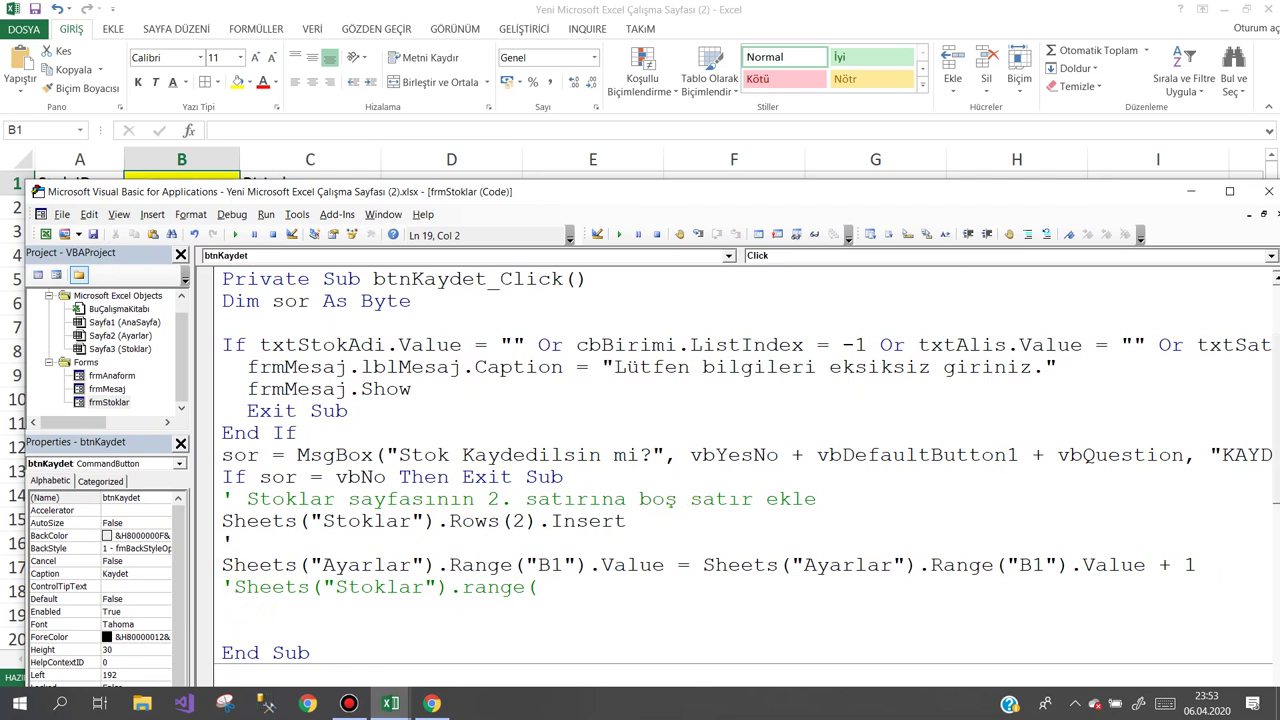
pyautogui.write('Ayarlar ')
pyautogui.write('Sayfasındak')
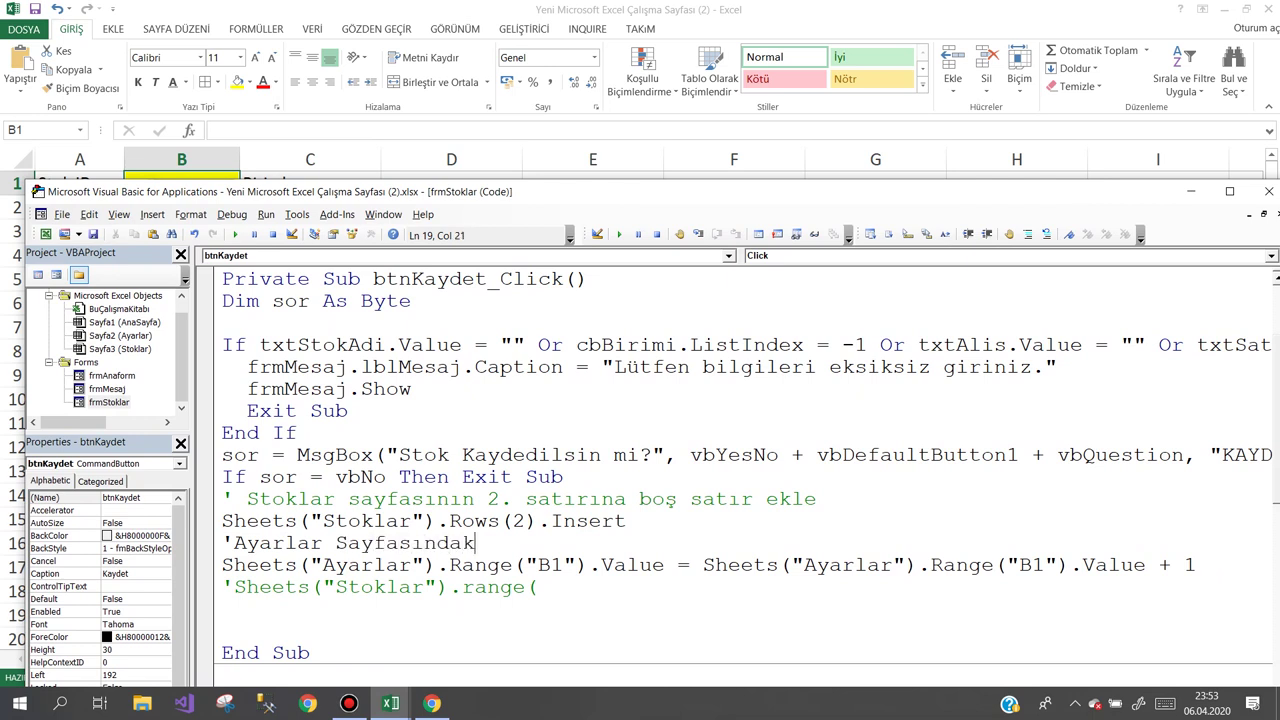
pyautogui.write('i sto')
pyautogui.write("k Id'y")
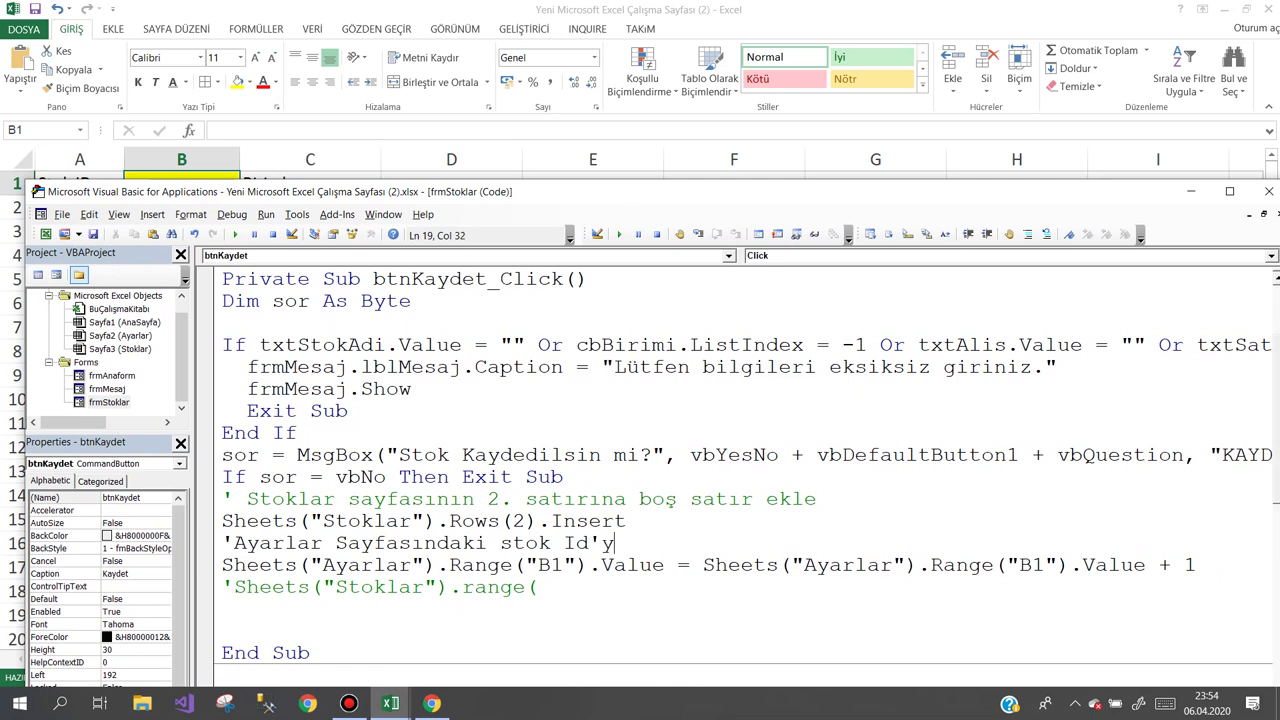
pyautogui.write('i 1 ar')
pyautogui.write('ttır')
pyautogui.press('Down')
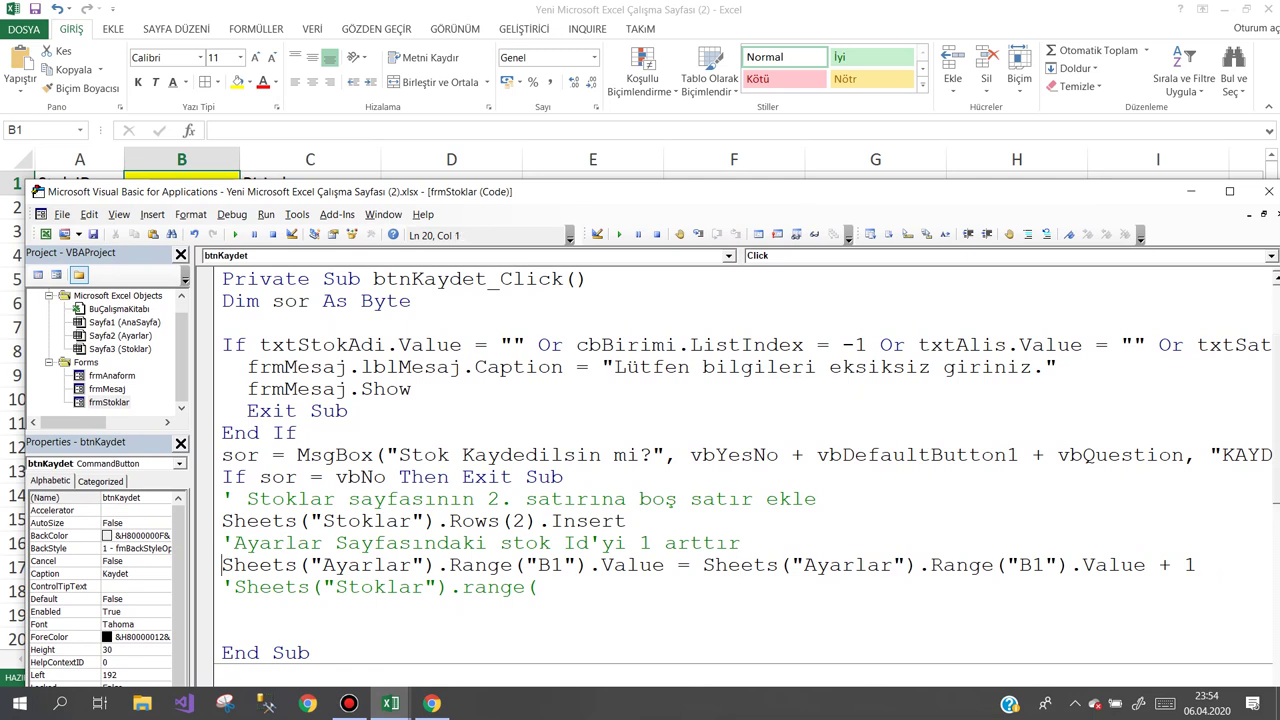
pyautogui.press('Delete')
pyautogui.press('Down')
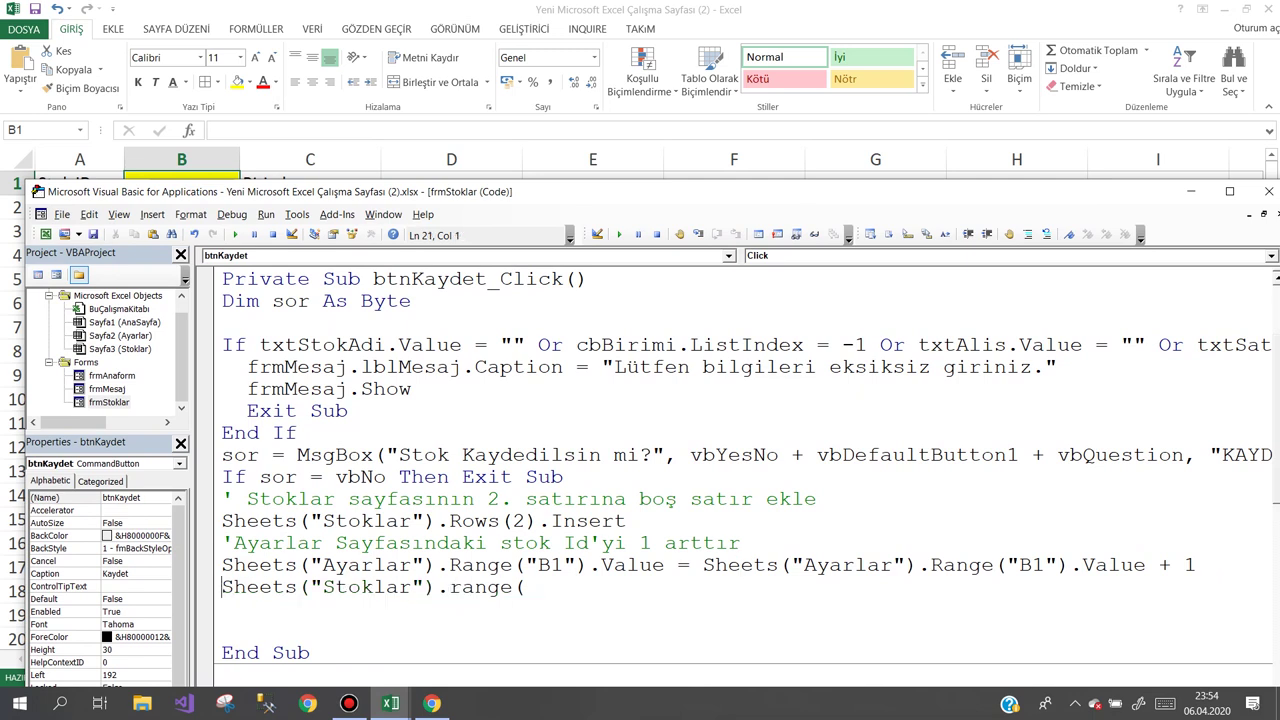
# Step: Complete the Stoklar line as range("A2").Value = txtID.Value
pyautogui.press('End')
pyautogui.write('"A')
pyautogui.write('2").')
pyautogui.write('value=')
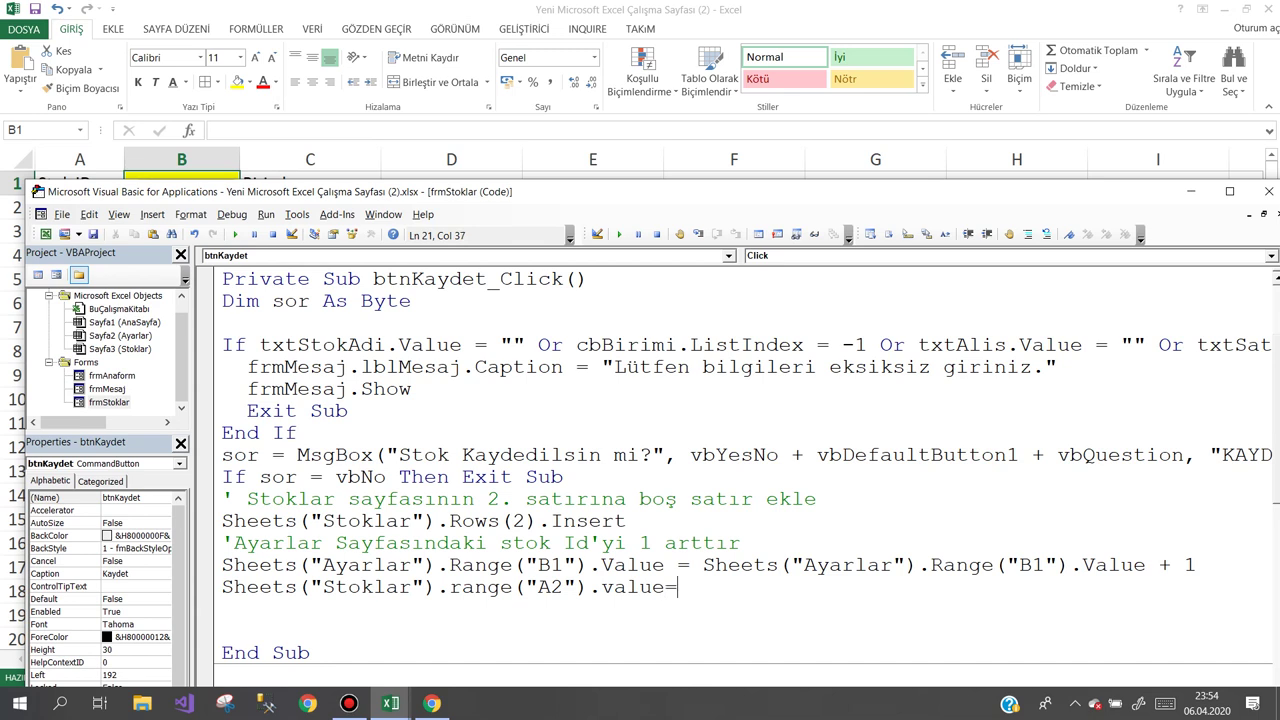
pyautogui.write('txt')
pyautogui.write('I')
pyautogui.press('BackSpace')
pyautogui.write('ID')
pyautogui.write('.va')
pyautogui.press('Tab')
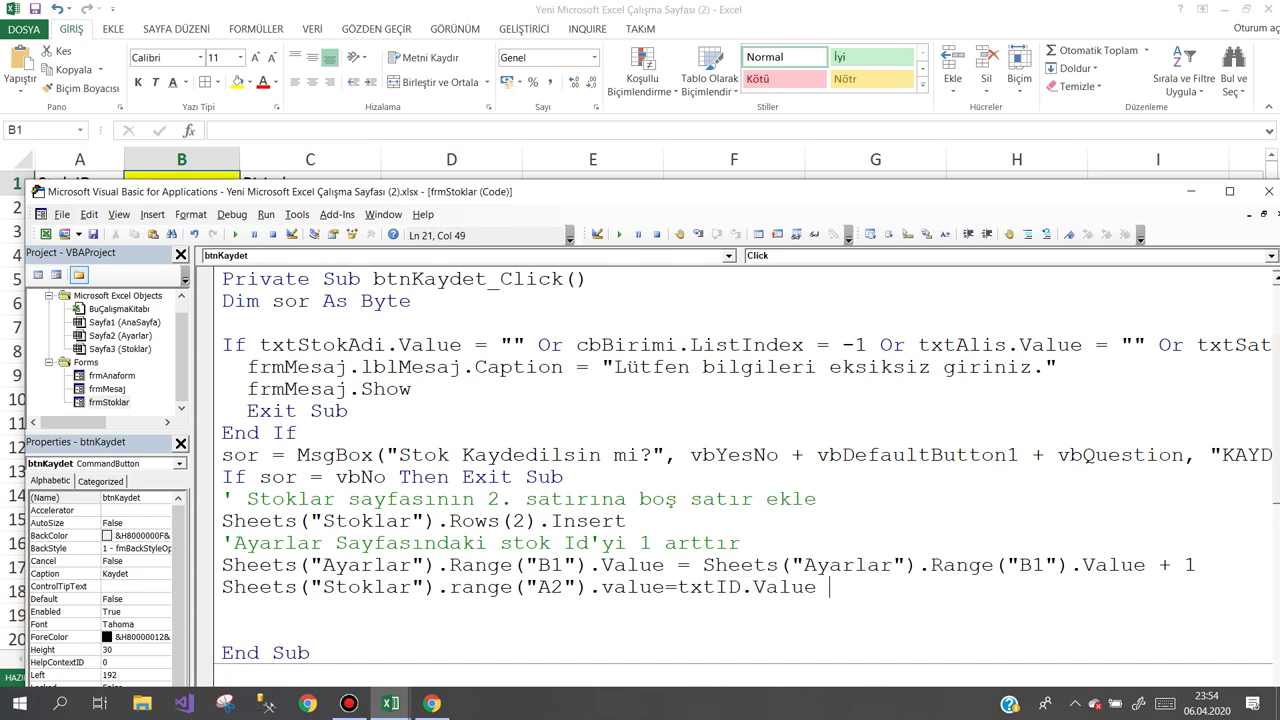
pyautogui.press('Return')
# Step: Duplicate the A2 assignment line below itself
pyautogui.hotkey('shift', 'Up')
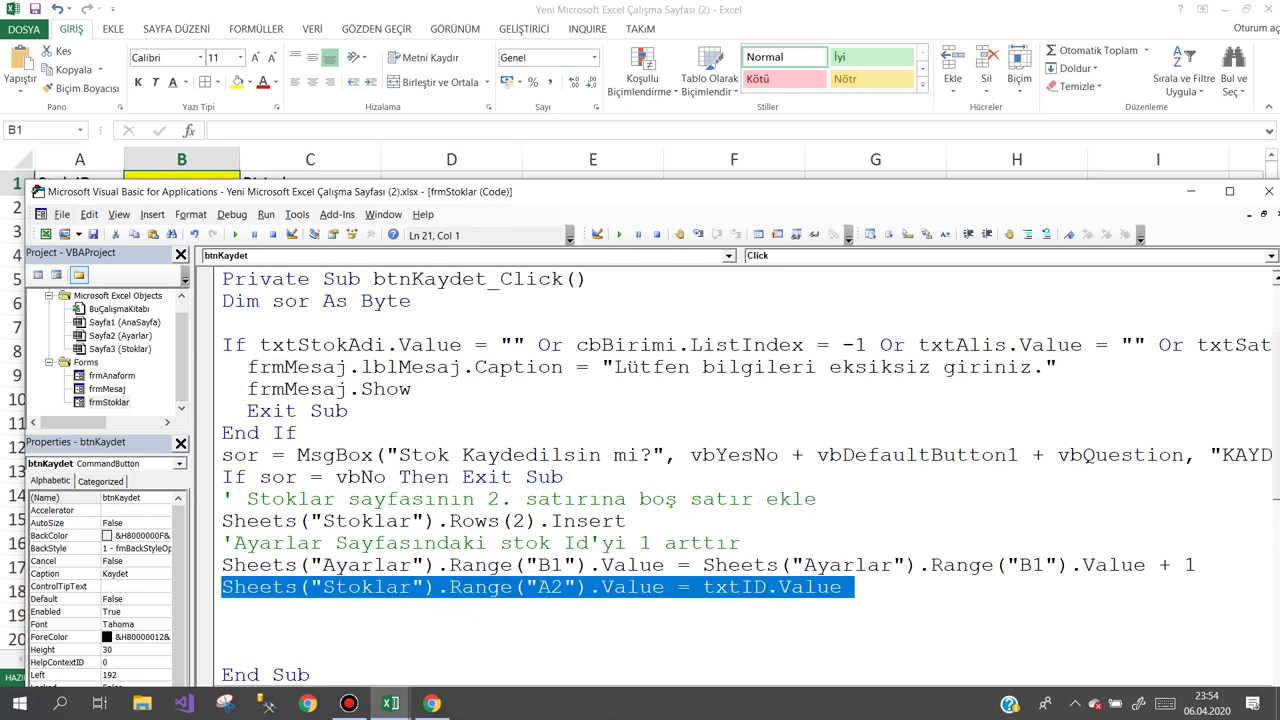
pyautogui.hotkey('ctrl', 'c')
pyautogui.hotkey('ctrl', 'v')
pyautogui.hotkey('ctrl', 'v')
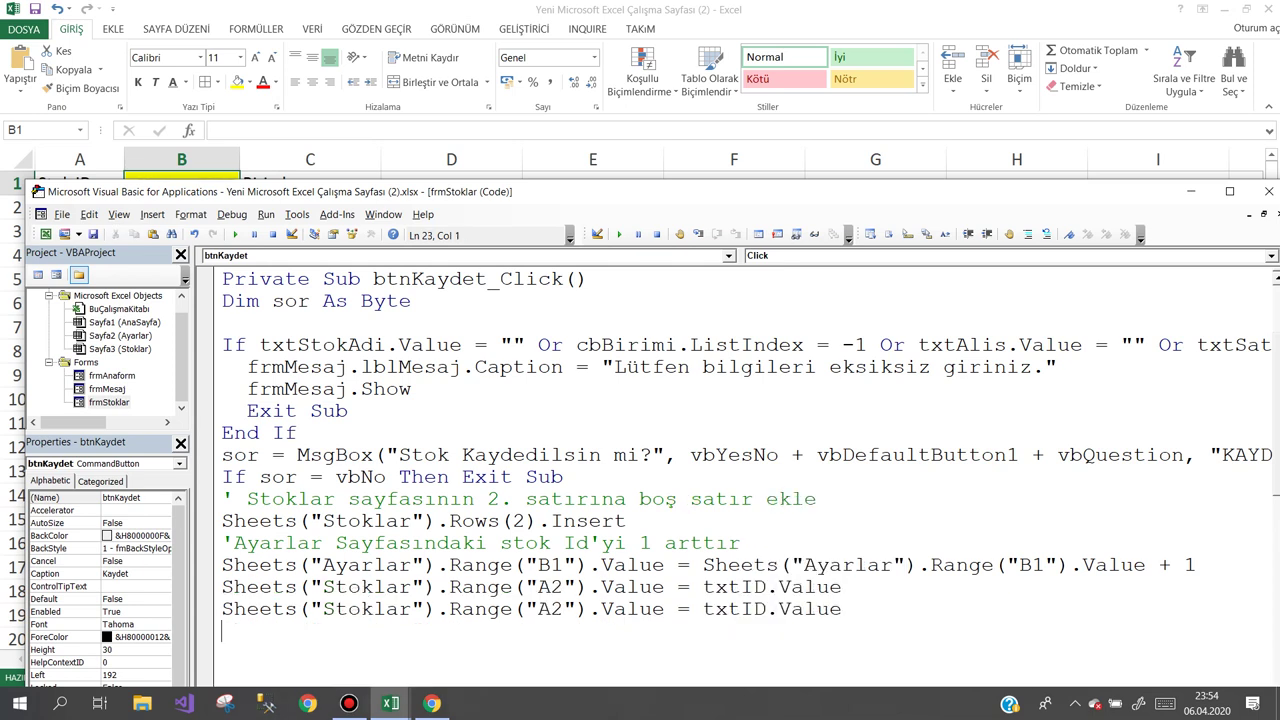
# Step: On the copied line, change A2 to B2 and txtID to txtStokAdi
pyautogui.press('Up')
pyautogui.press('Up')
pyautogui.press('Down')
pyautogui.hotkey('ctrl', 'Right')
pyautogui.hotkey('ctrl', 'Right')
pyautogui.hotkey('ctrl', 'Right')
pyautogui.hotkey('ctrl', 'Right')
pyautogui.hotkey('ctrl', 'Right')
pyautogui.hotkey('ctrl', 'Right')
pyautogui.press('Delete')
pyautogui.write('B')
pyautogui.press('Right')
pyautogui.hotkey('ctrl', 'Right')
pyautogui.hotkey('ctrl', 'Right')
pyautogui.hotkey('ctrl', 'Right')
pyautogui.hotkey('ctrl', 'shift', 'Right')
pyautogui.write('txts')
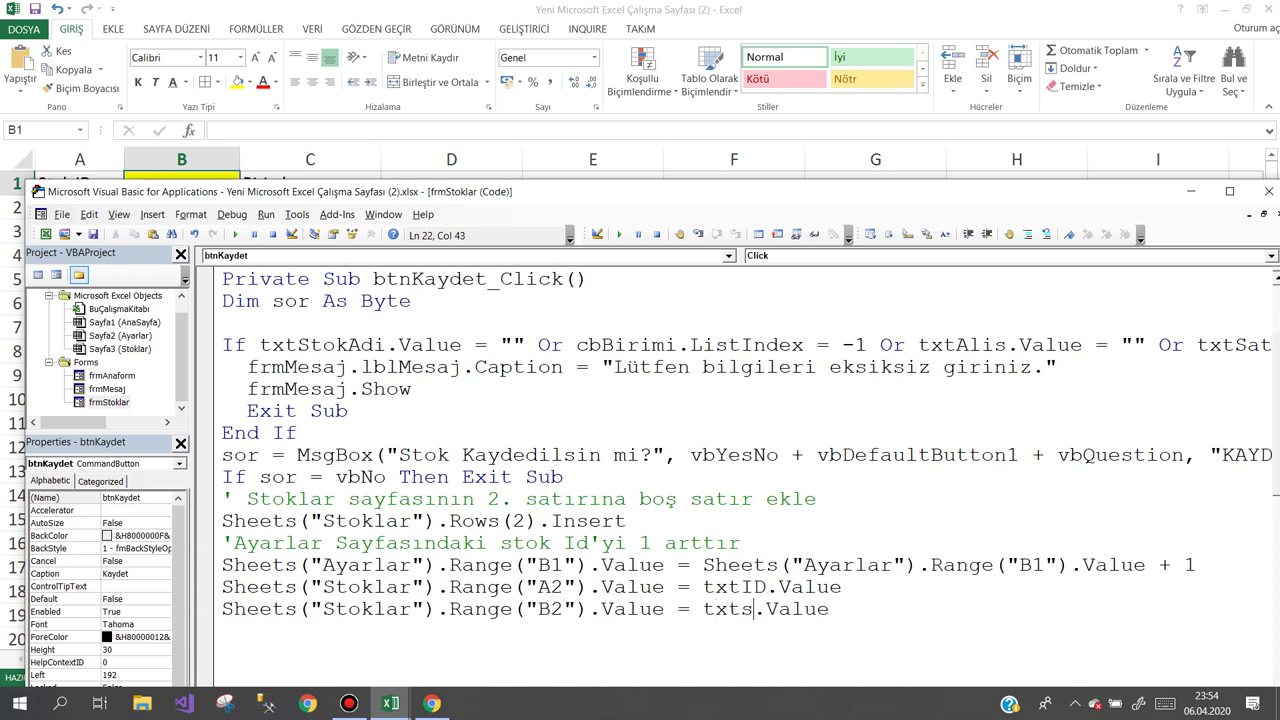
pyautogui.hotkey('ctrl', 'space')
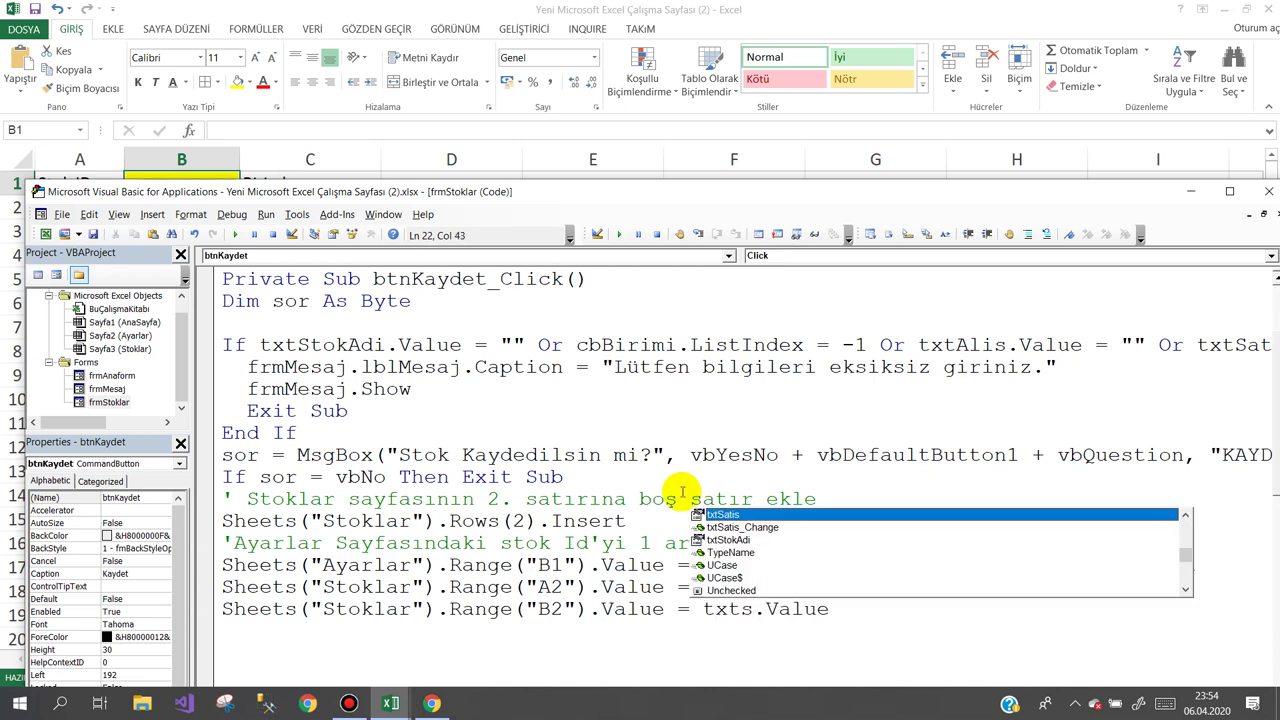
pyautogui.press('Down')
pyautogui.press('Down')
pyautogui.press('Tab')
pyautogui.press('Return')
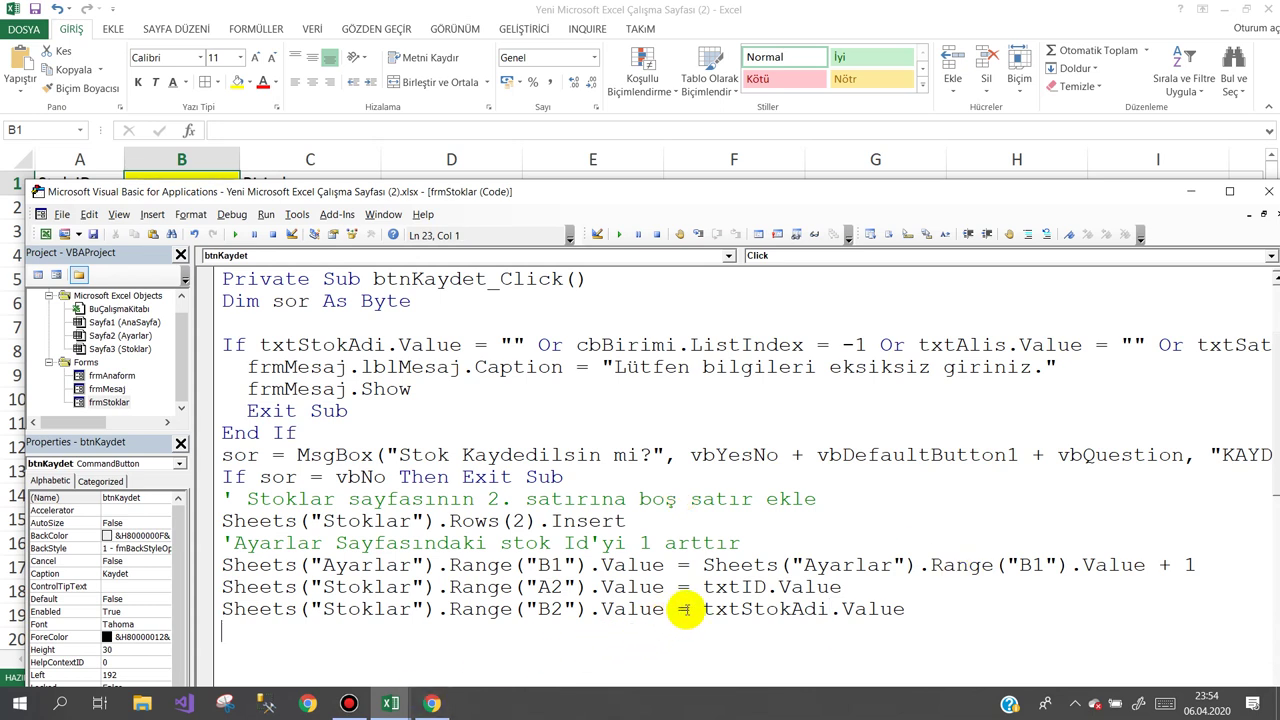
# Step: Wrap txtStokAdi.Value in UCase() and add the comment 'yazıyı büyük harfe çevir'
pyautogui.click(690, 609)
pyautogui.write('uc ')
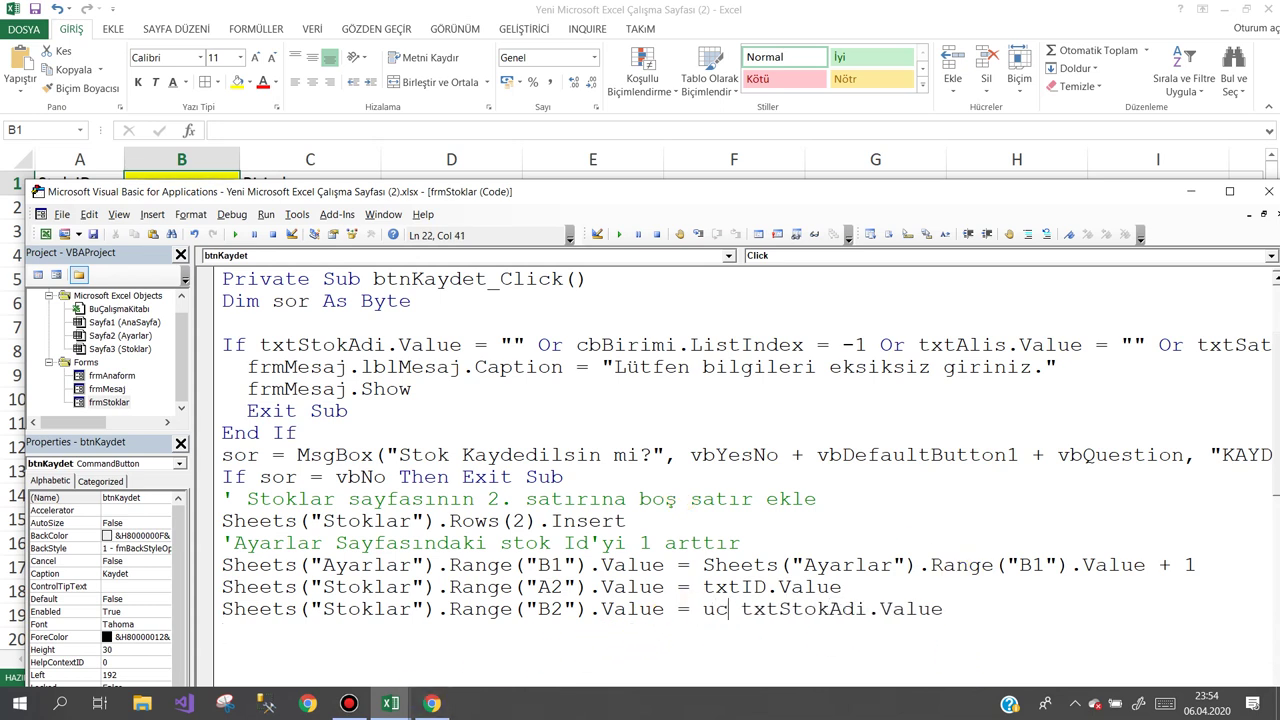
pyautogui.write('ase(')
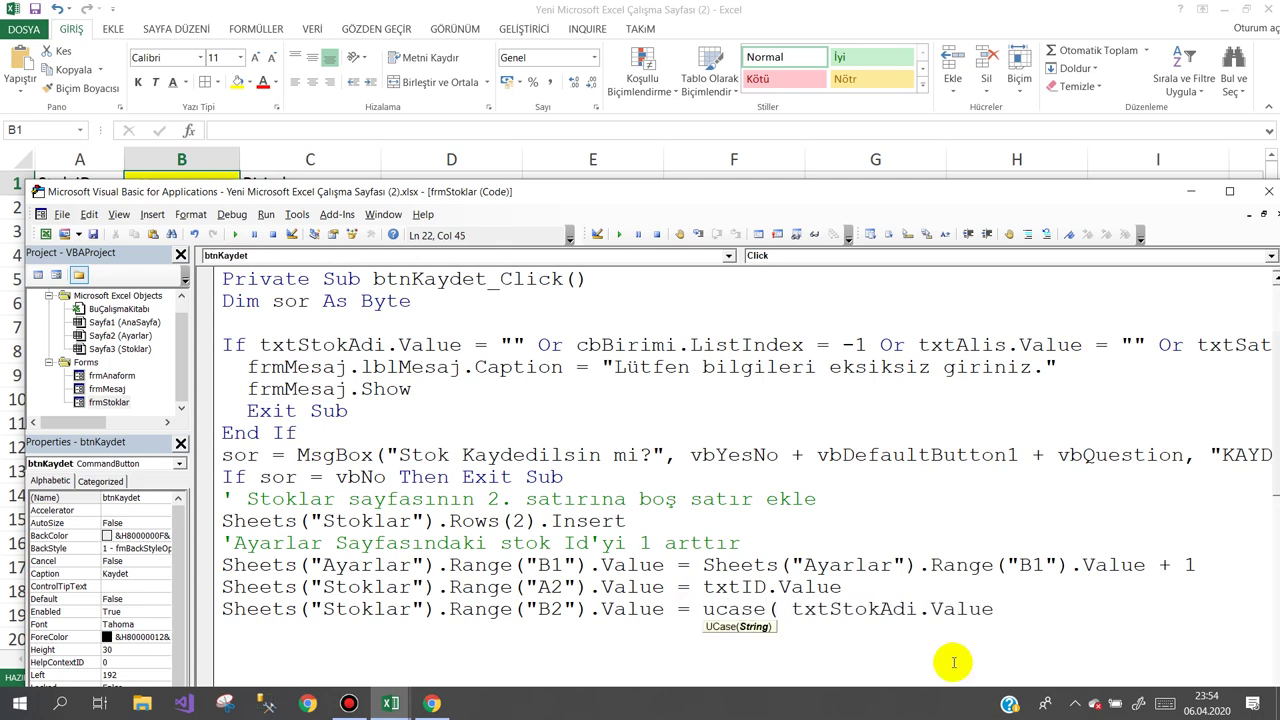
pyautogui.press('Delete')
pyautogui.press('End')
pyautogui.write(')')
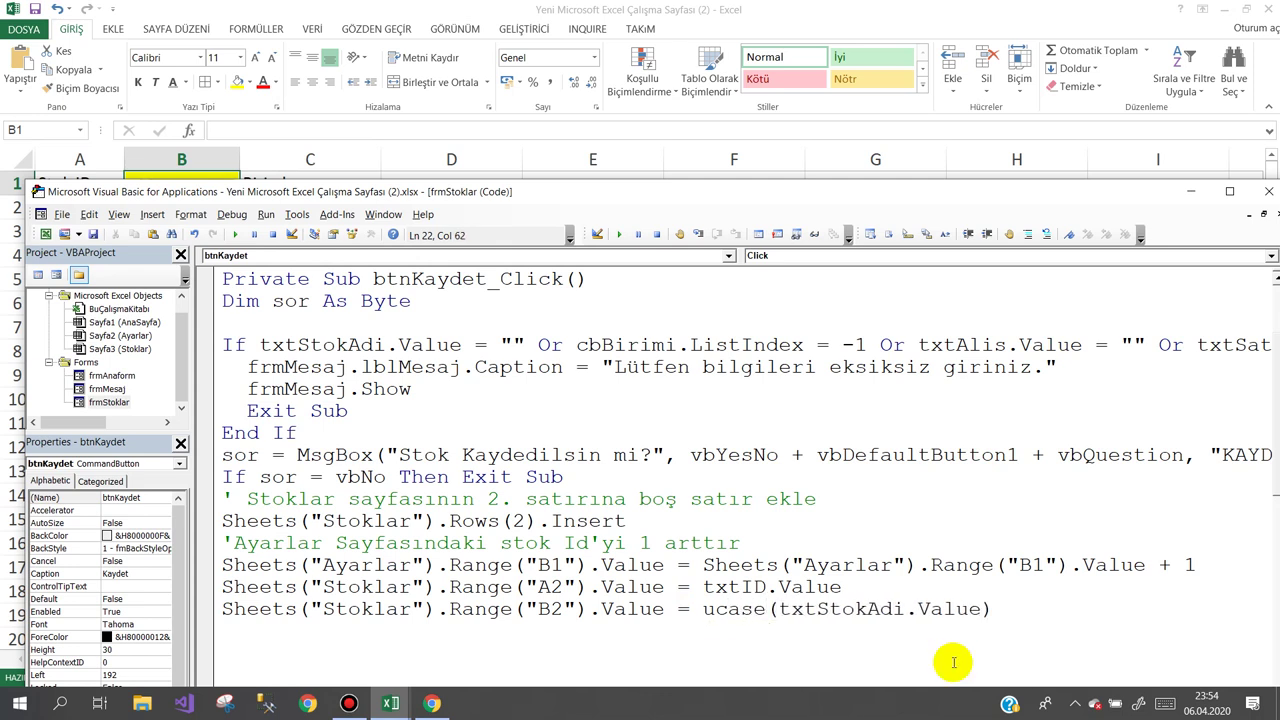
pyautogui.write(" ' ")
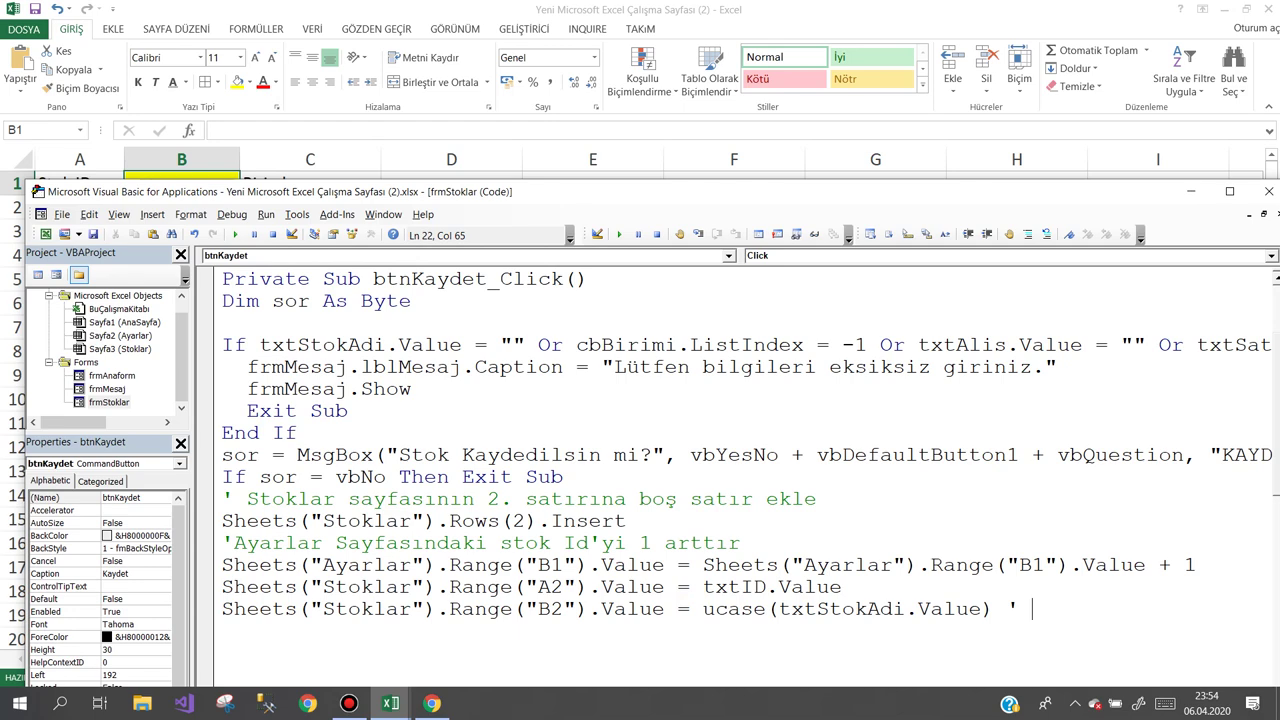
pyautogui.write('yazıyı b')
pyautogui.write('üyük harfe')
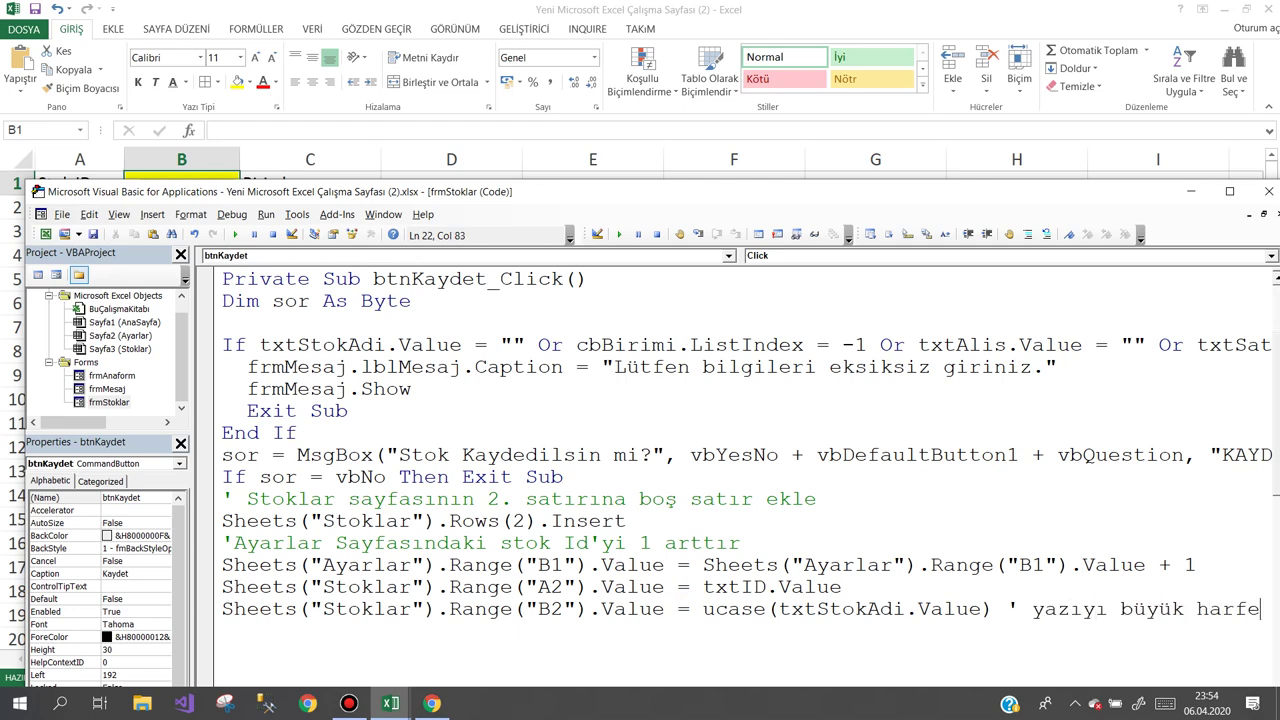
pyautogui.write(' çevir')
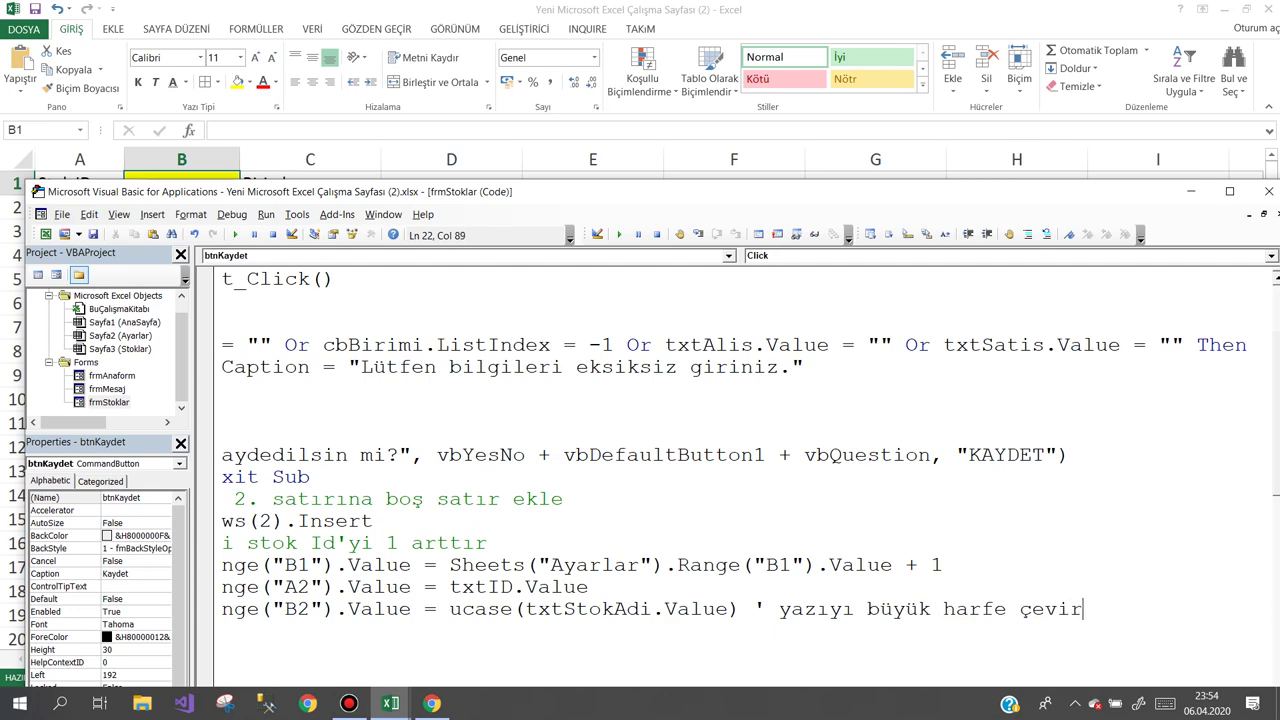
pyautogui.press('Return')
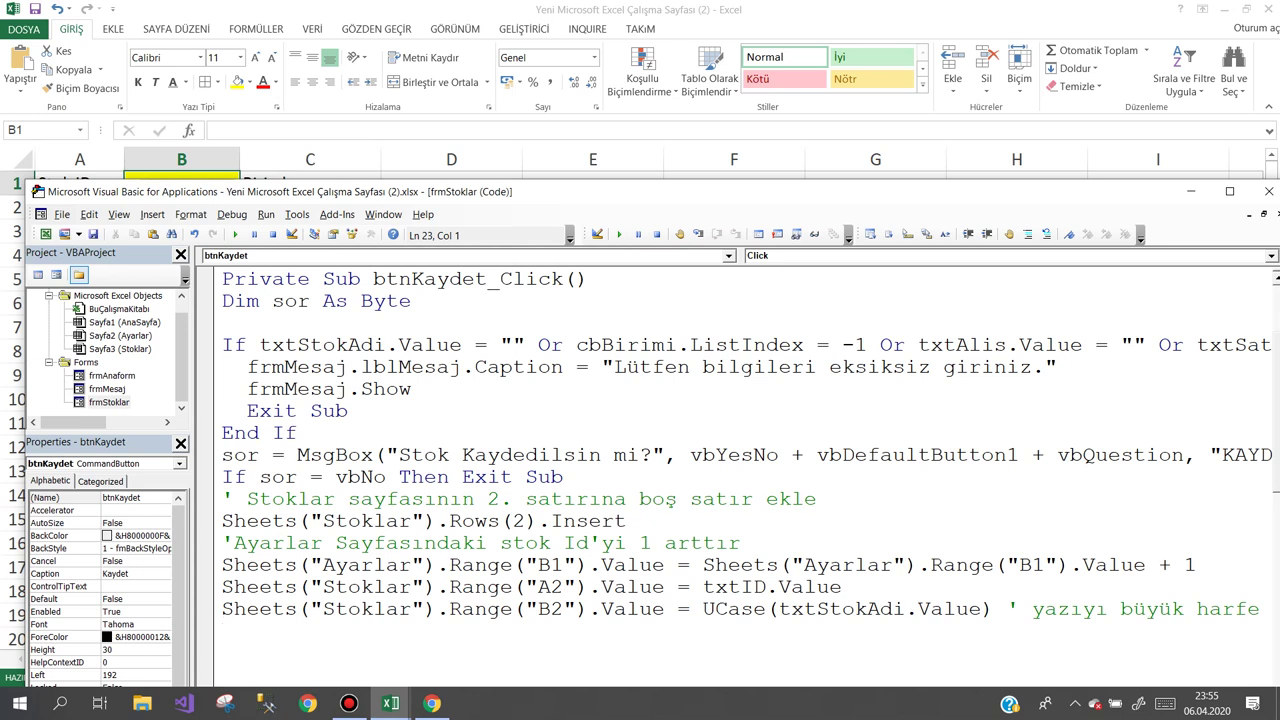
# Step: Duplicate the A2 assignment line and retarget the copy to cell C2, checking the Ayarlar and Stoklar sheets
pyautogui.write('Sheets("Stoklar").Range("A2").Value = txtID.Value')
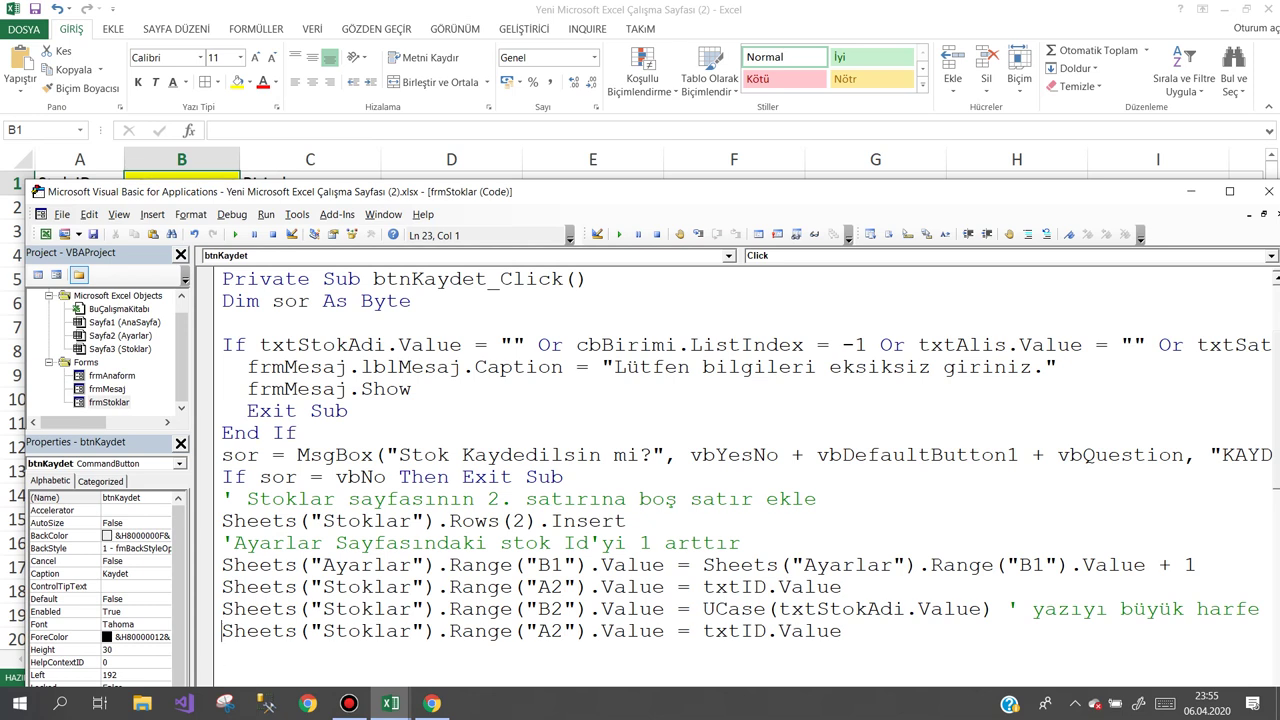
pyautogui.hotkey('ctrl', 'Right')
pyautogui.hotkey('ctrl', 'Right')
pyautogui.hotkey('ctrl', 'Right')
pyautogui.hotkey('ctrl', 'Right')
pyautogui.hotkey('ctrl', 'Right')
pyautogui.press('Delete')
pyautogui.write('C')
pyautogui.moveTo(561, 202); pyautogui.dragTo(577, 226)
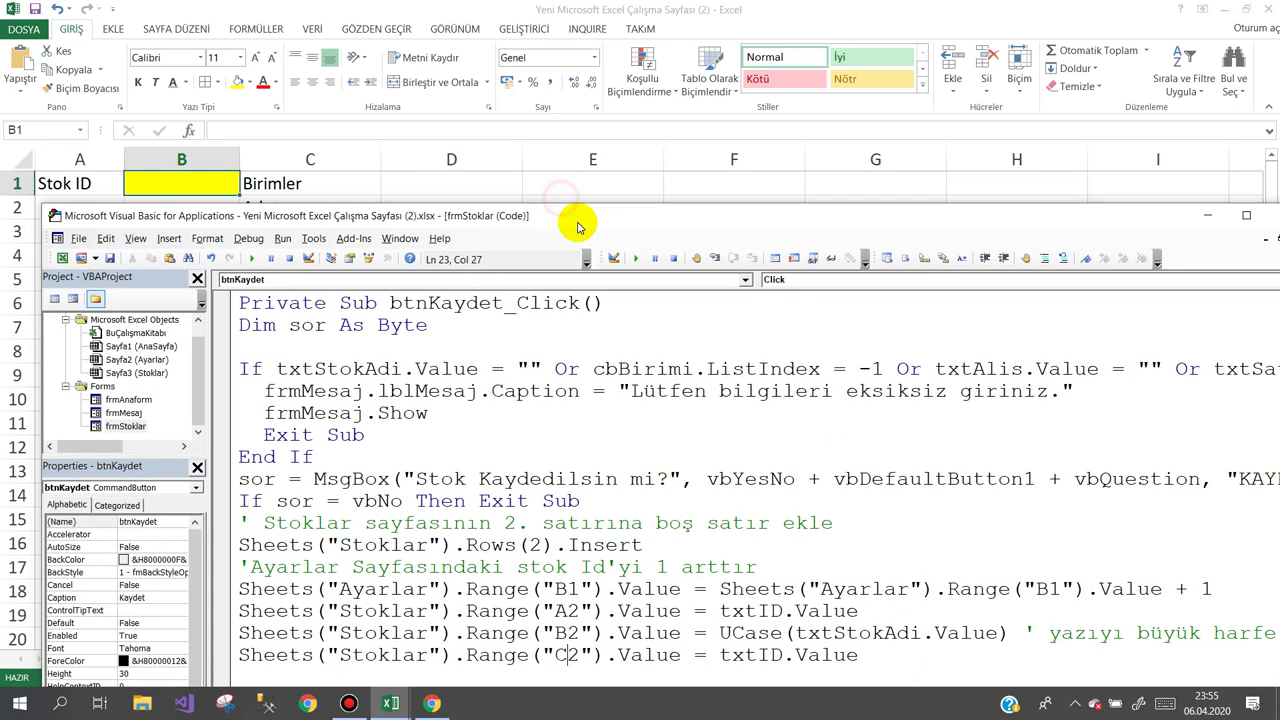
pyautogui.click(343, 188)
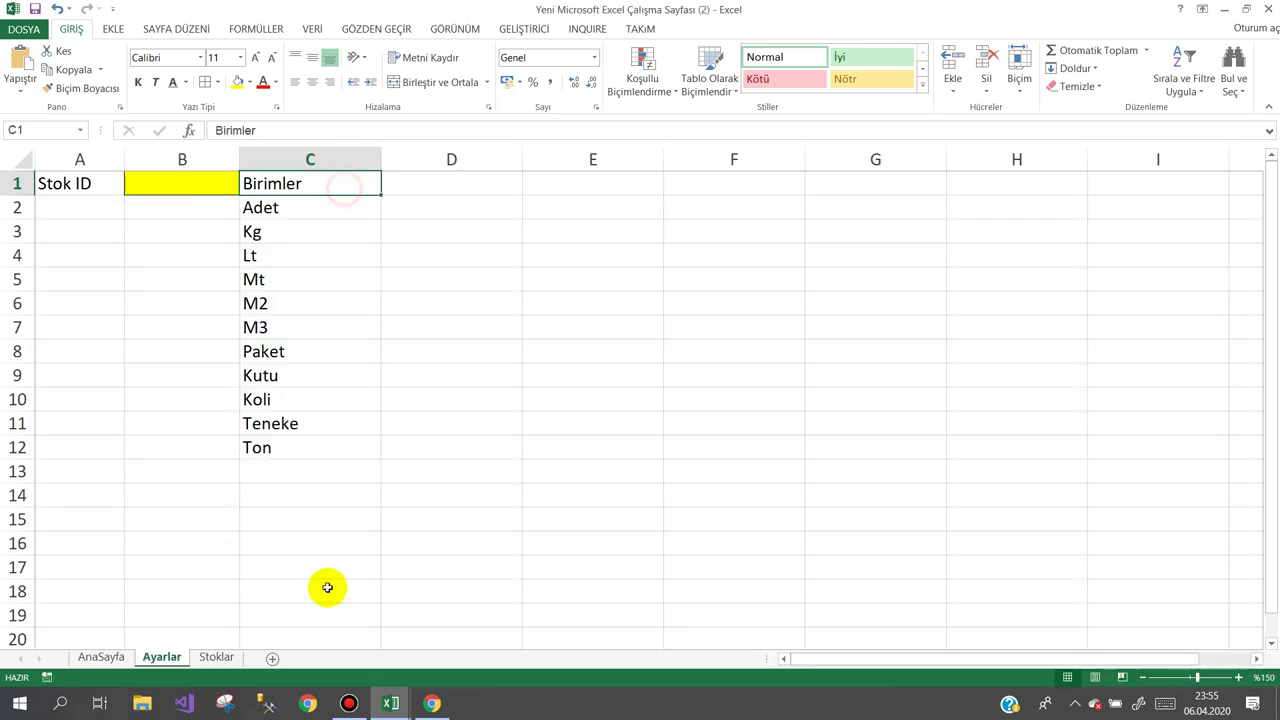
pyautogui.click(216, 657)
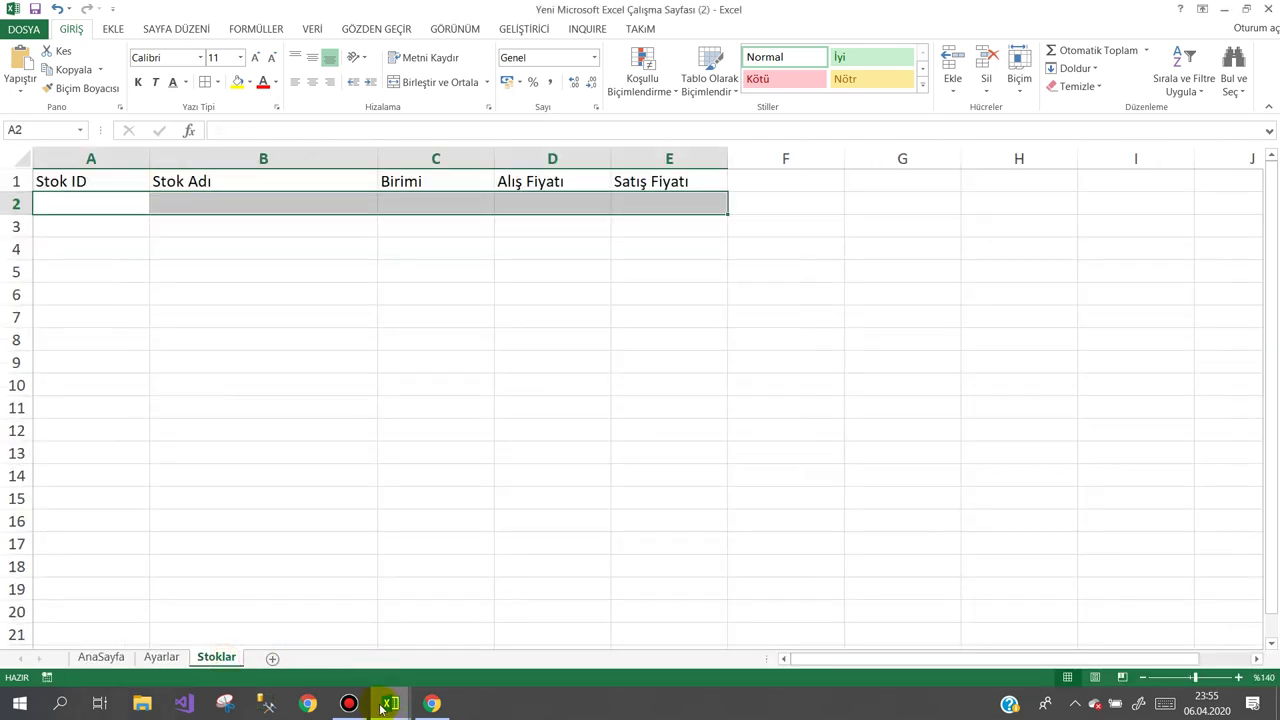
pyautogui.moveTo(389, 703)
pyautogui.click(420, 648)
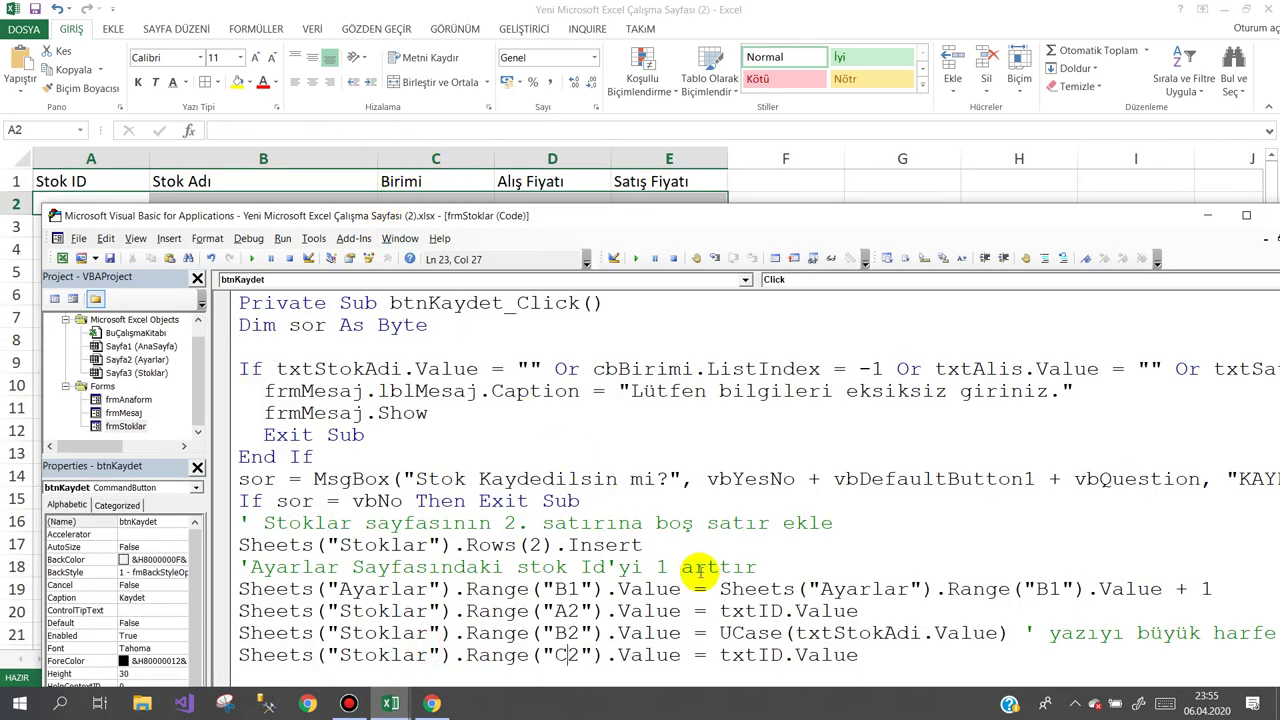
# Step: Replace txtID on the new C2 line with cbBirimi using IntelliSense
pyautogui.doubleClick(752, 655)
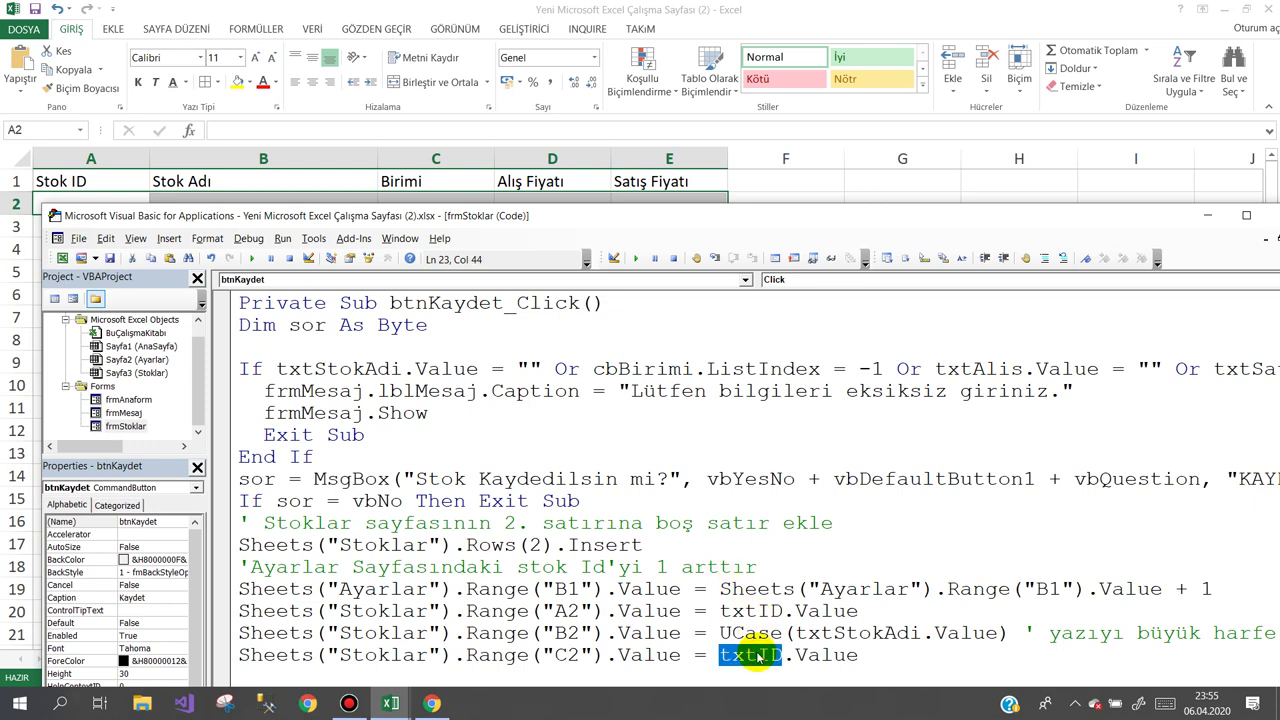
pyautogui.write('txtb')
pyautogui.hotkey('ctrl', 'space')
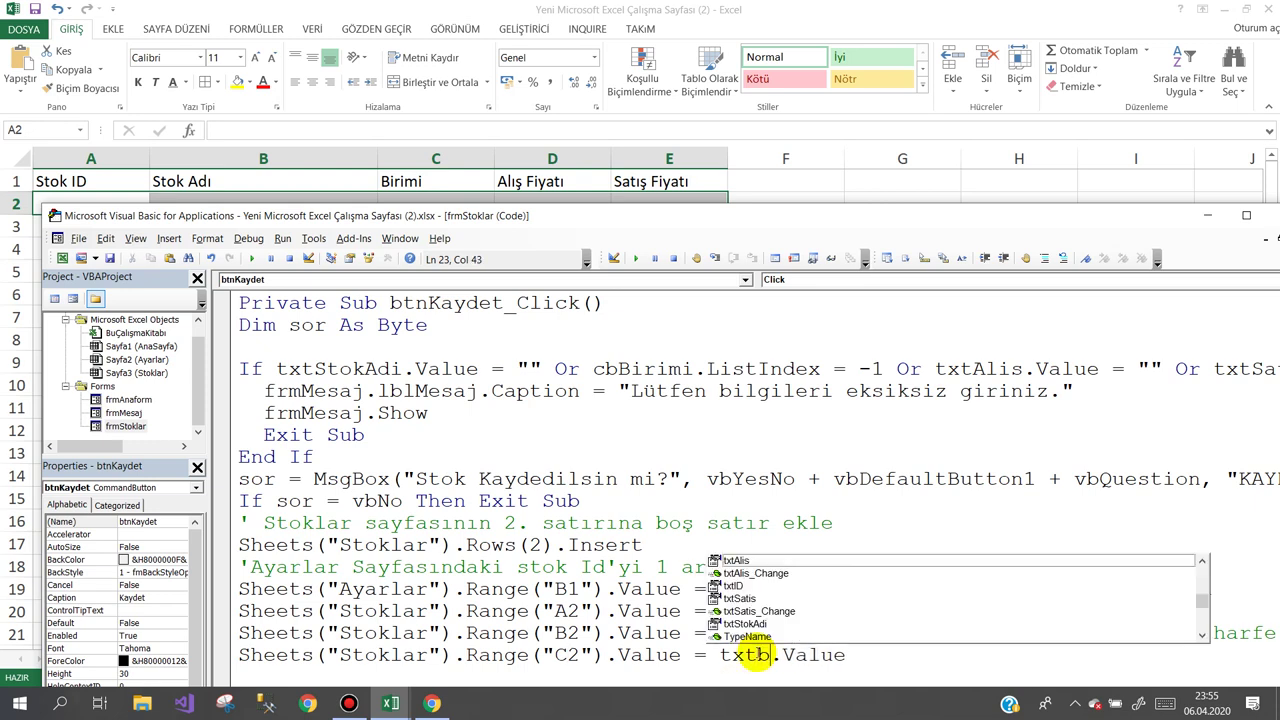
pyautogui.press('Down')
pyautogui.press('Down')
pyautogui.press('Down')
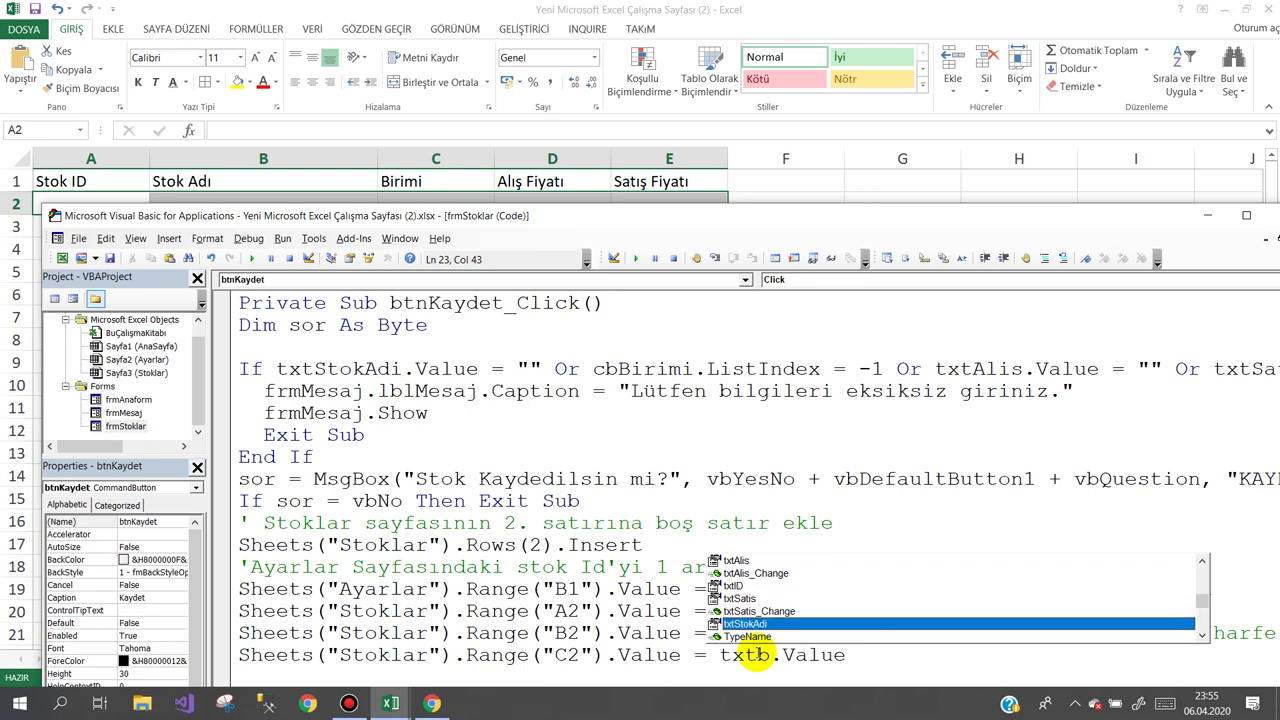
pyautogui.press('Up')
pyautogui.press('Up')
pyautogui.press('BackSpace')
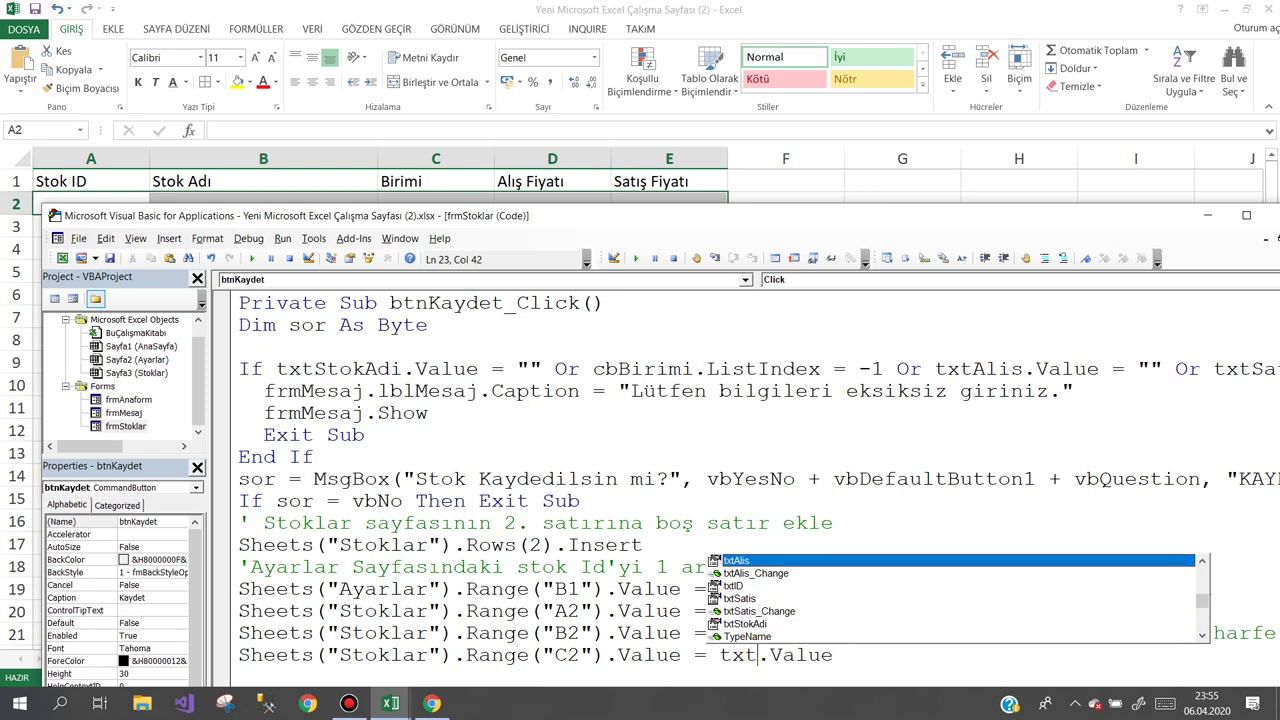
pyautogui.press('BackSpace')
pyautogui.press('BackSpace')
pyautogui.press('BackSpace')
pyautogui.write('cb')
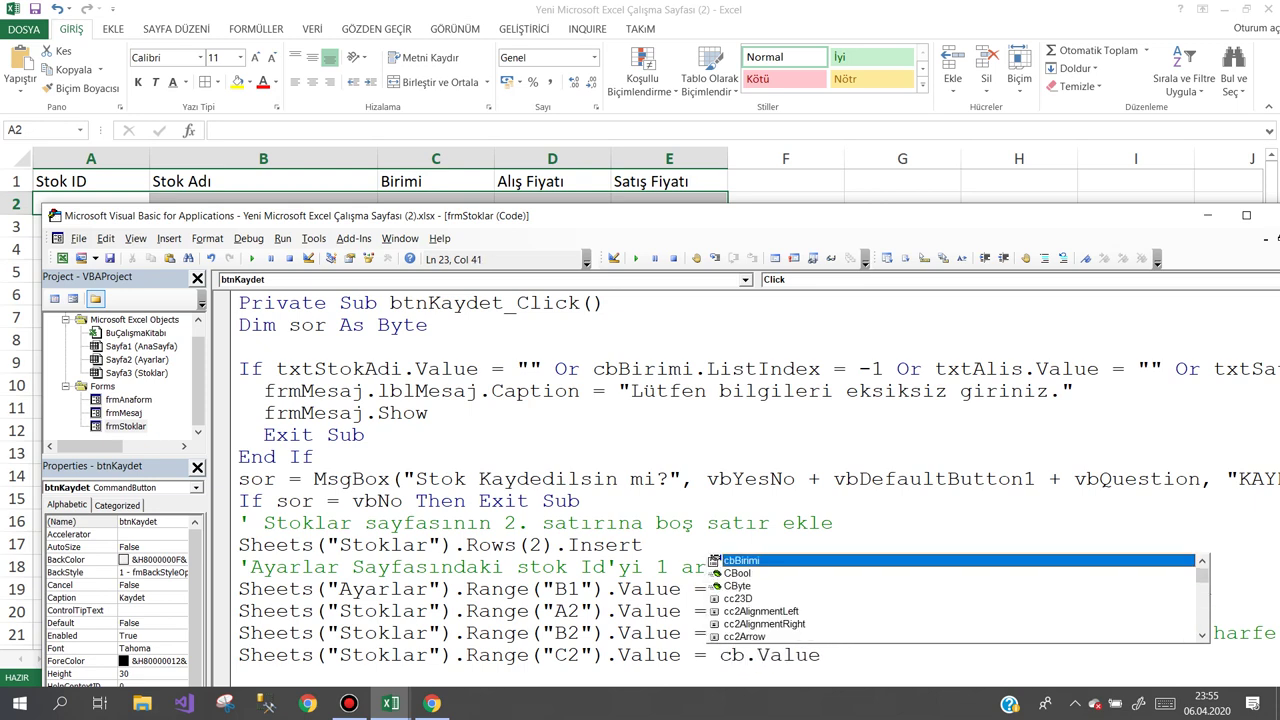
pyautogui.press('Tab')
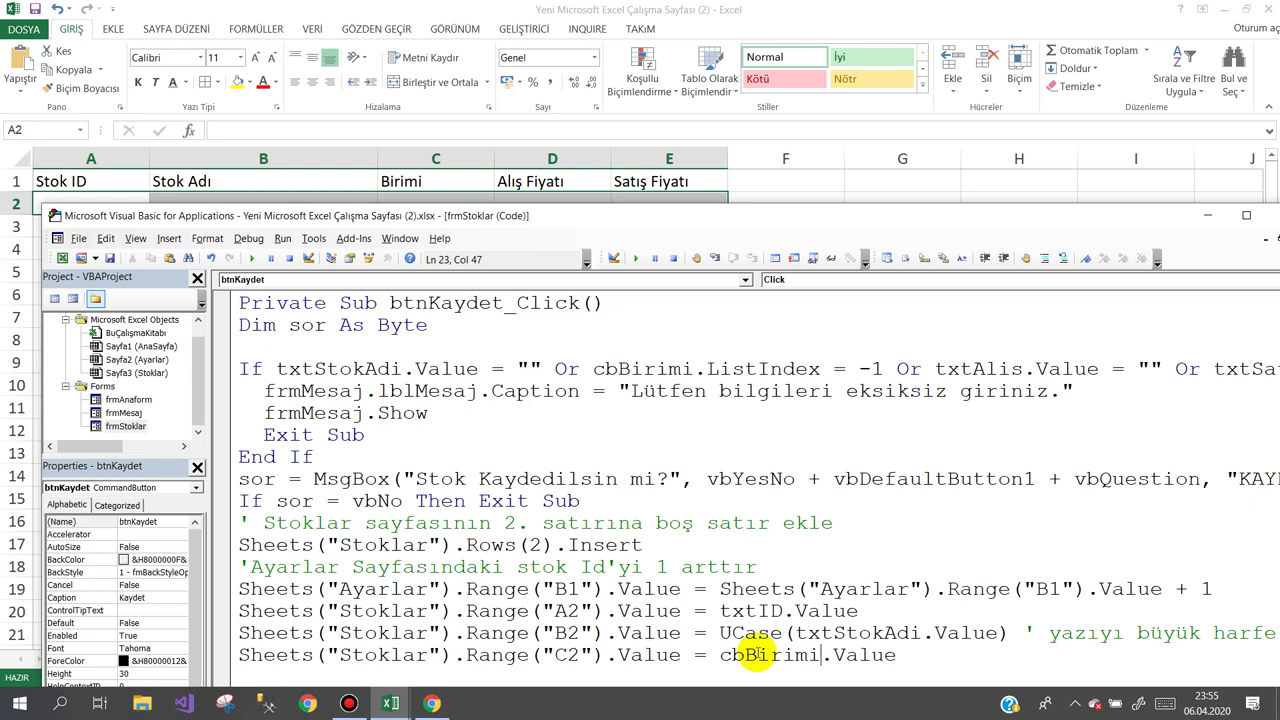
pyautogui.press('Down')
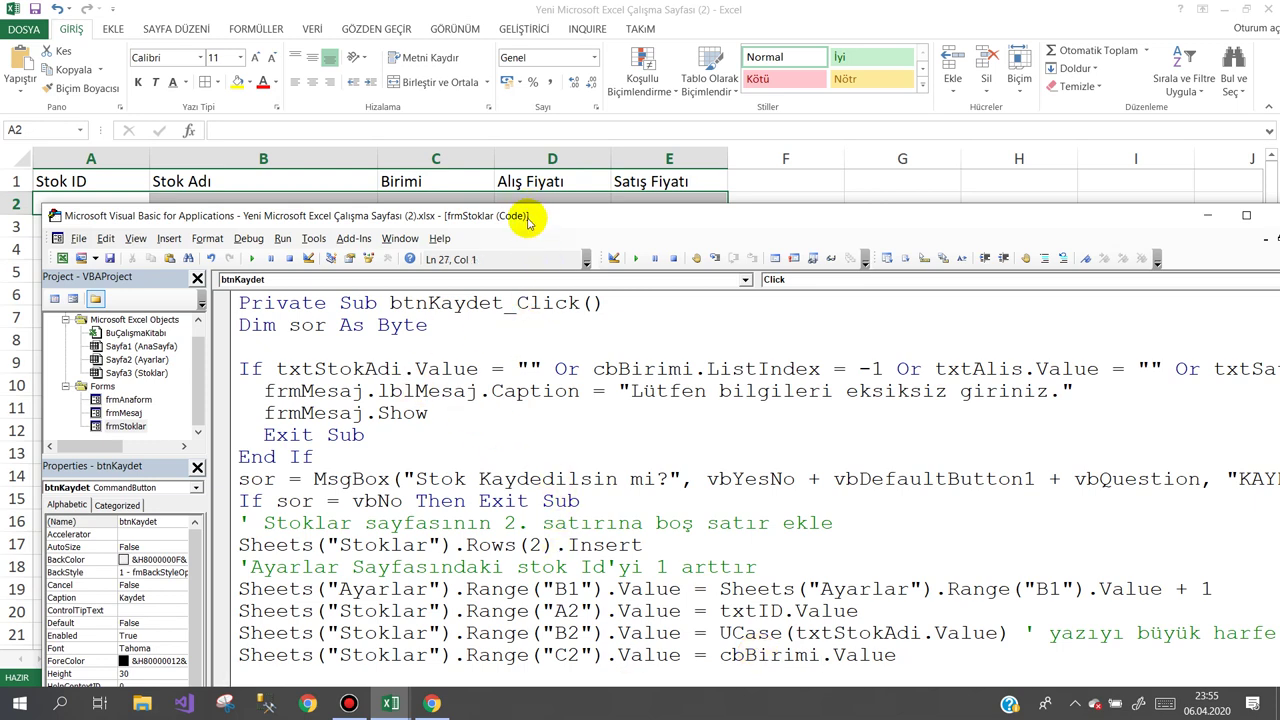
# Step: Paste two more copies of the A2 line and retarget them to D2 and E2
pyautogui.moveTo(528, 220); pyautogui.dragTo(542, 111)
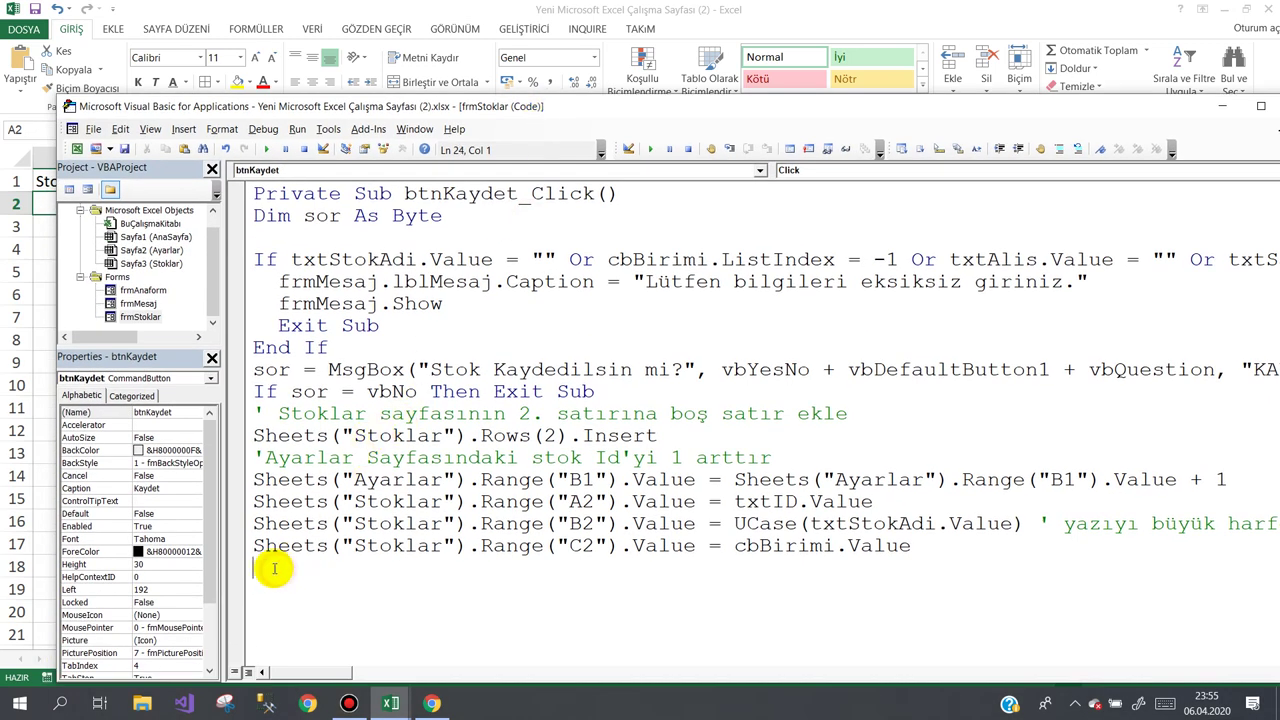
pyautogui.write('Sheets("Stoklar").Range("A2").Value = txtID.Value')
pyautogui.write('Sheets("Stoklar").Range("A2").Value = txtID.Value')
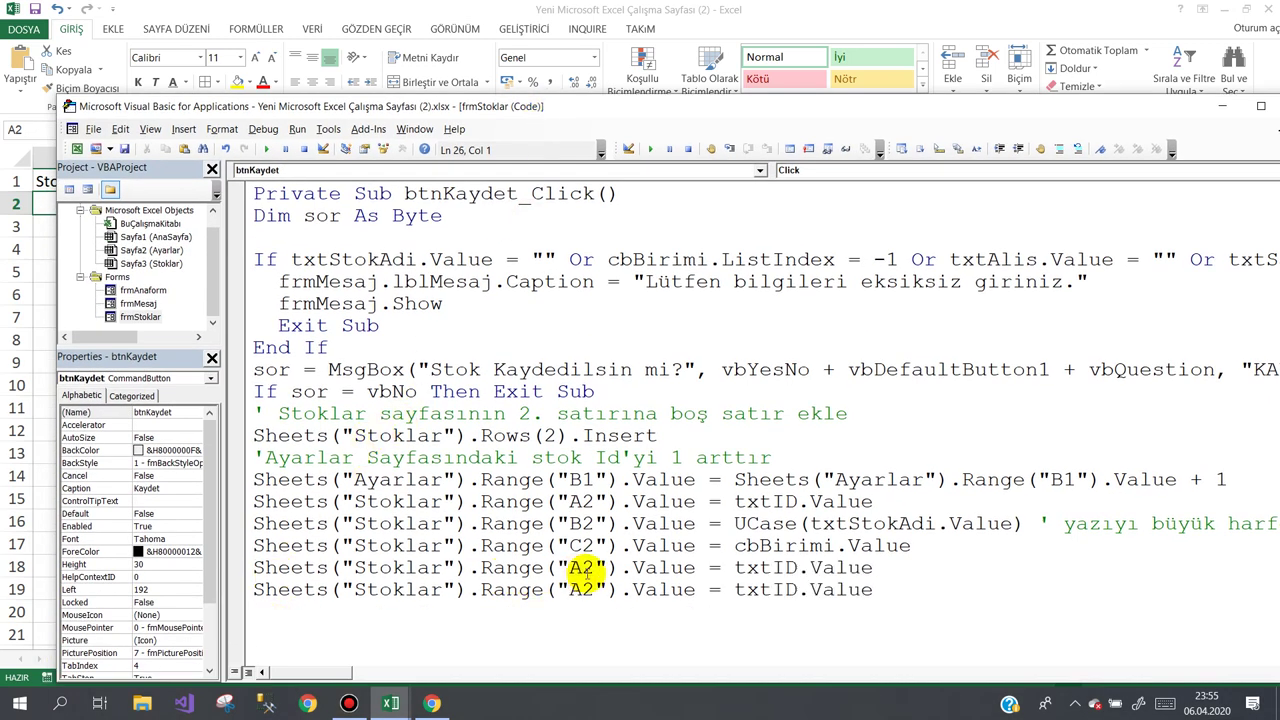
pyautogui.moveTo(584, 567)
pyautogui.mouseDown()
pyautogui.moveTo(570, 567)
pyautogui.moveTo(572, 590)
pyautogui.mouseUp()
pyautogui.write('D')
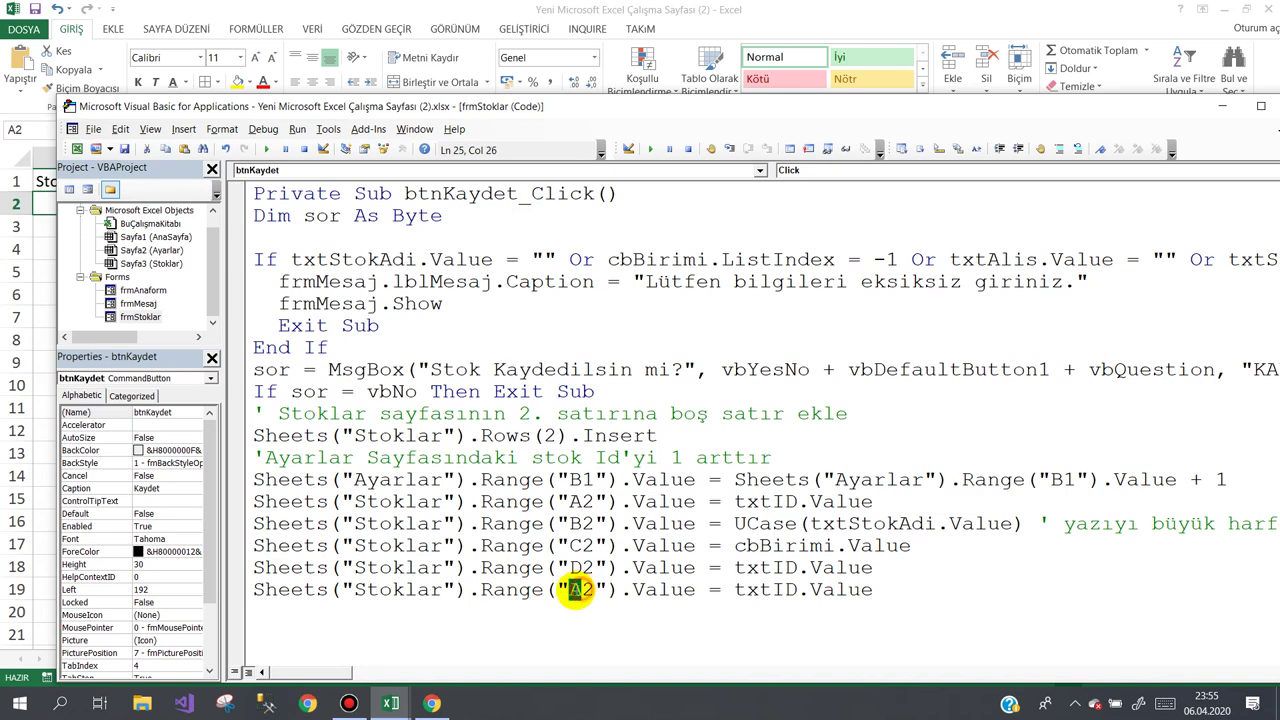
pyautogui.write('E')
# Step: Make the D2 line take txtAlis and the E2 line take txtSatis
pyautogui.doubleClick(790, 567)
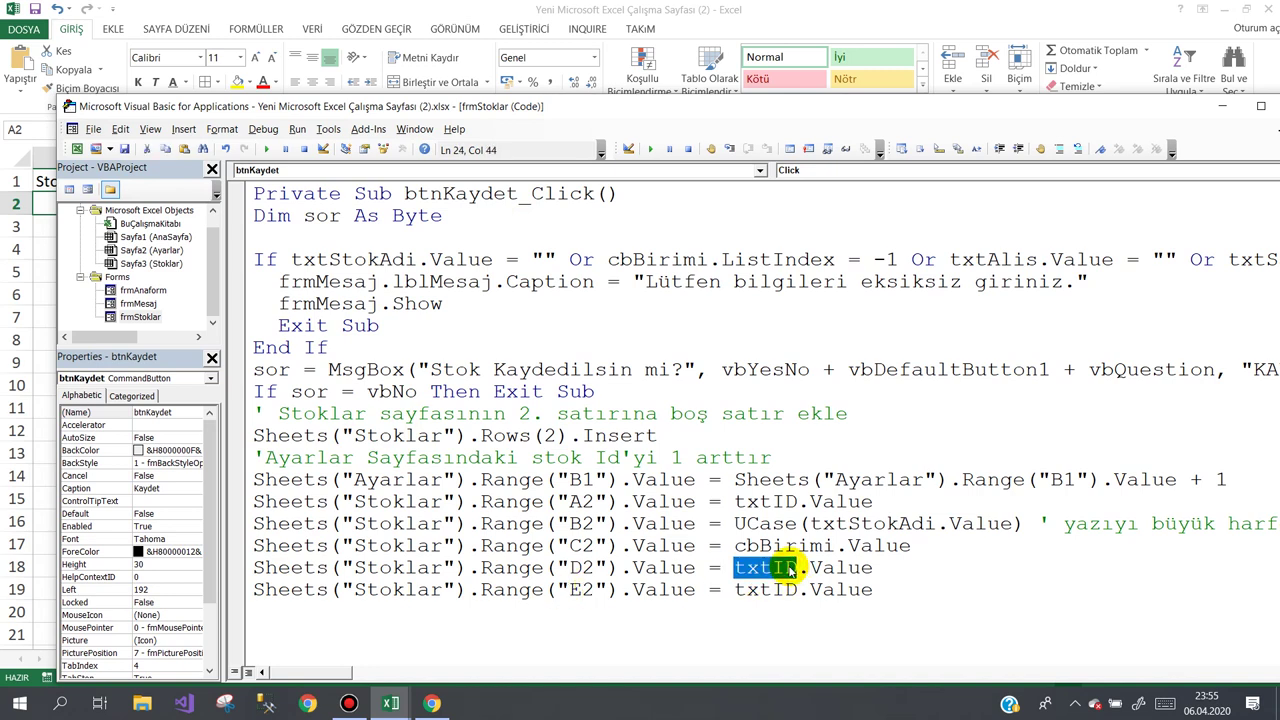
pyautogui.write('txta')
pyautogui.hotkey('ctrl', 'space')
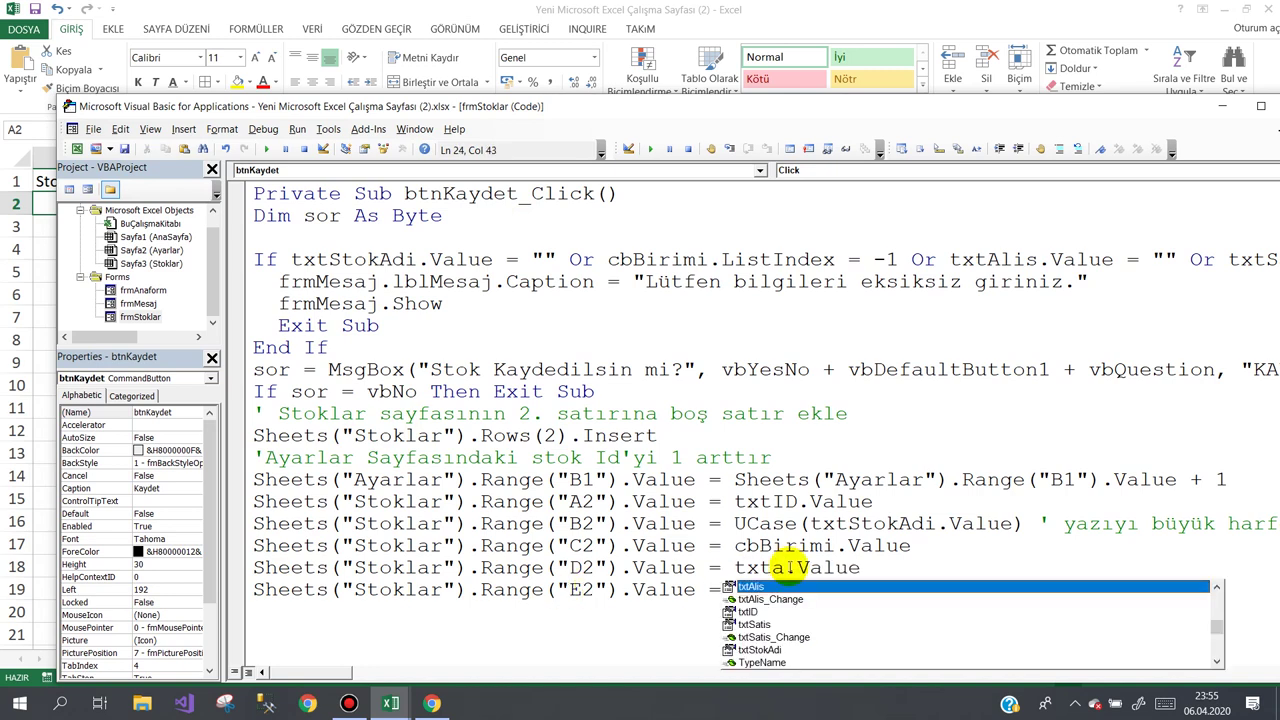
pyautogui.press('Tab')
pyautogui.press('Down')
pyautogui.press('Left')
pyautogui.press('Left')
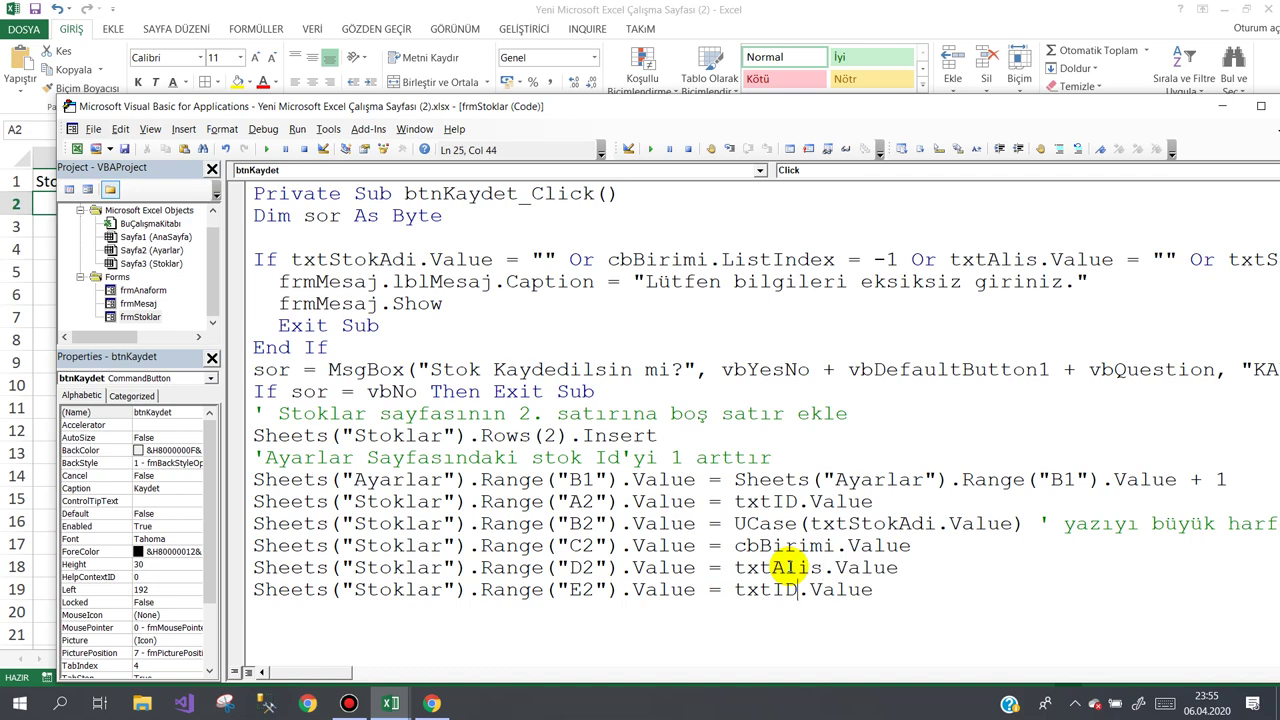
pyautogui.hotkey('ctrl', 'shift', 'Left')
pyautogui.write('txts')
pyautogui.hotkey('ctrl', 'space')
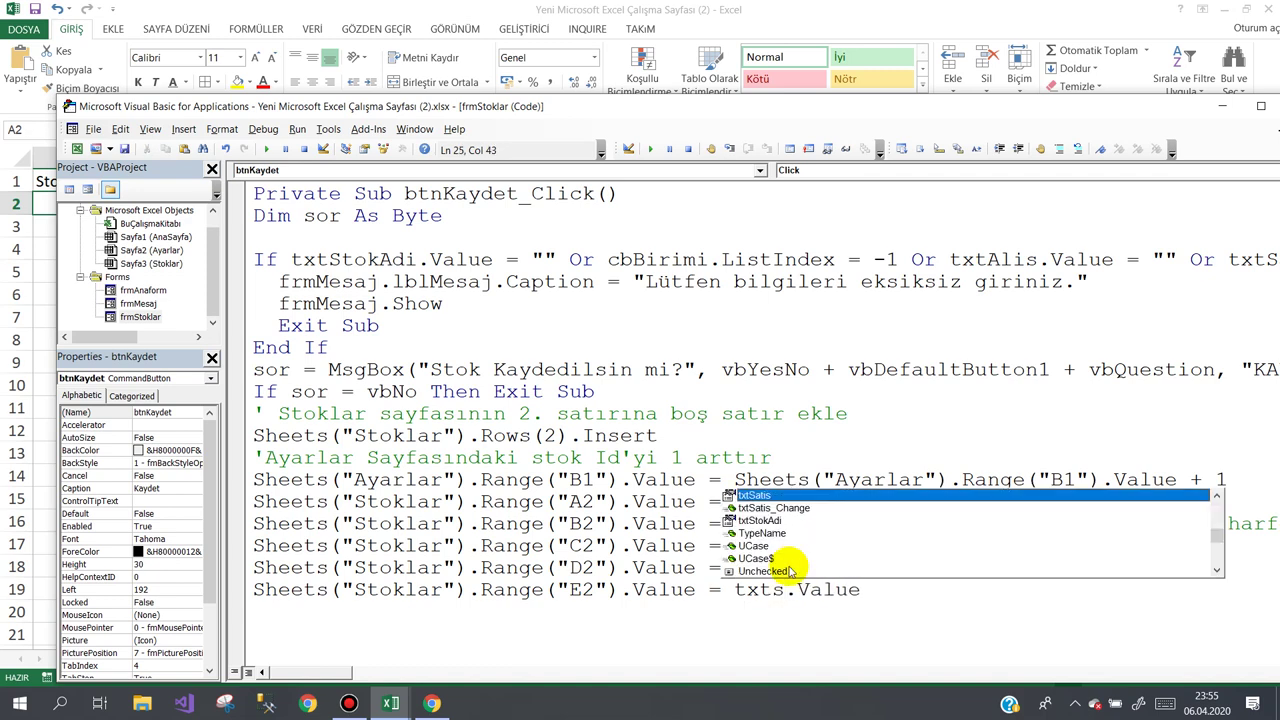
pyautogui.press('Tab')
pyautogui.press('Down')
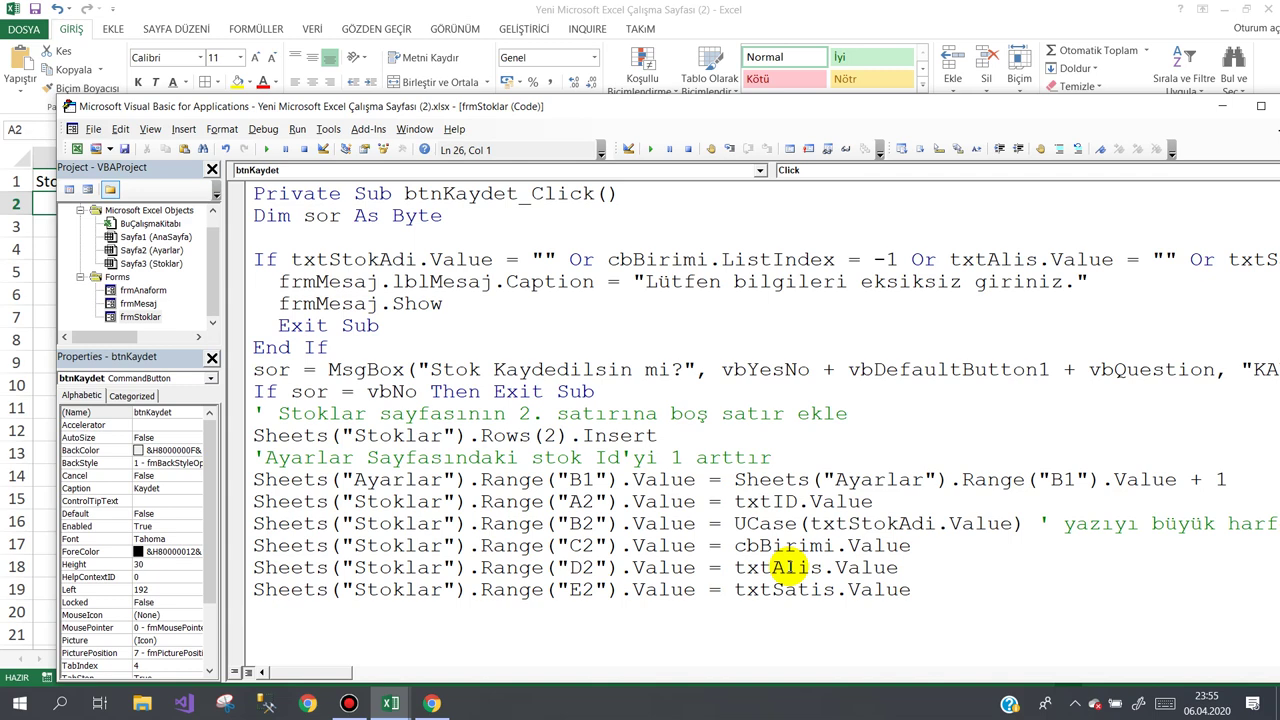
# Step: Add Unload Me and set frmMesaj.lblMesaj.Caption to "Stok Kaydedildi."
pyautogui.write('unload me')
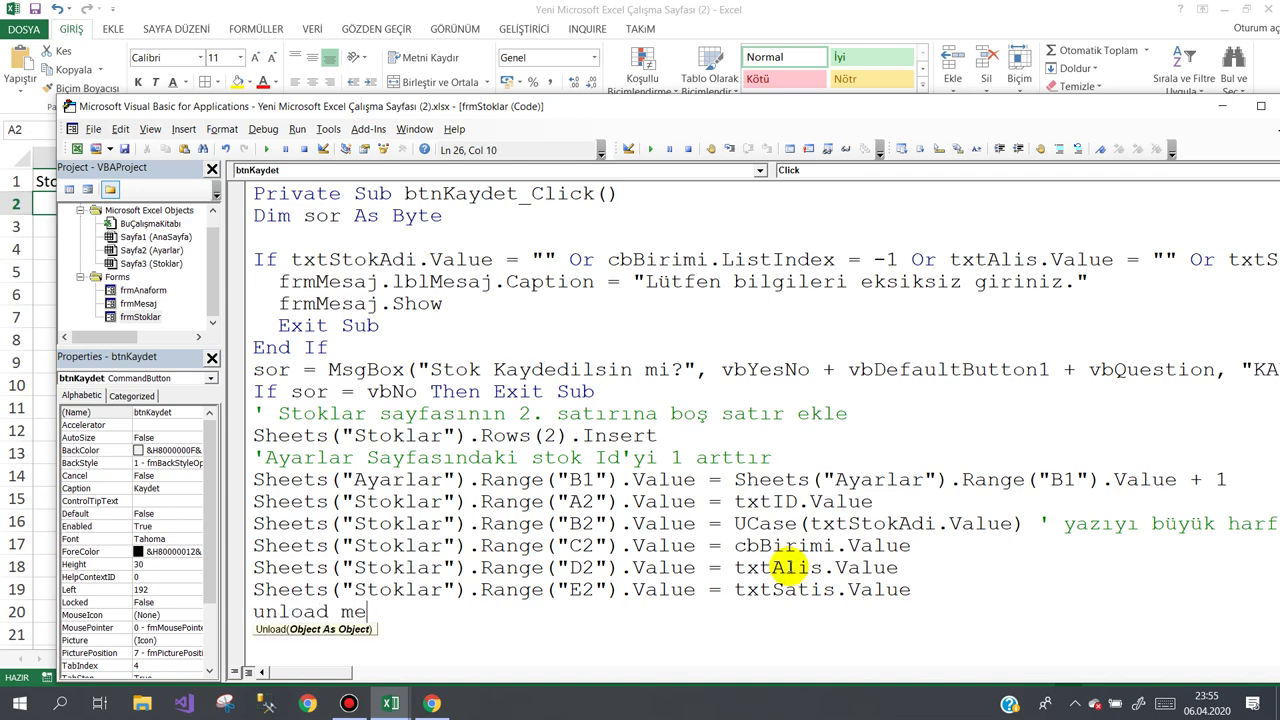
pyautogui.press('Return')
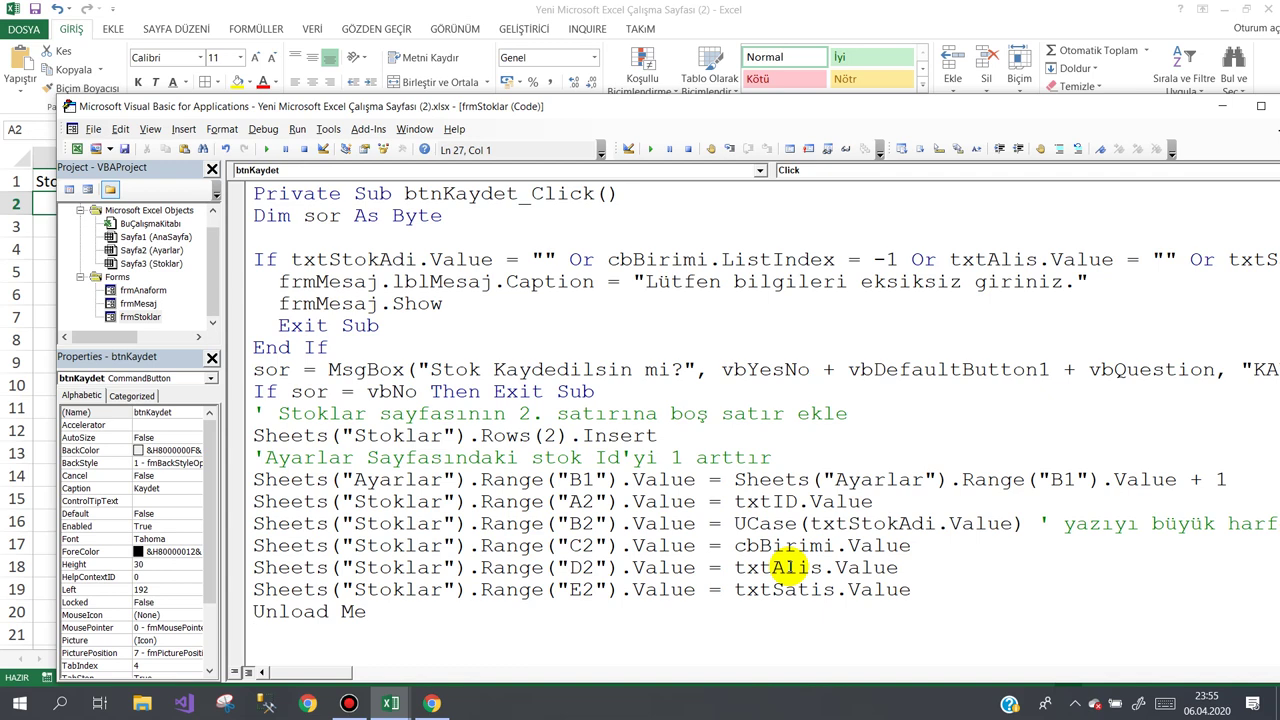
pyautogui.write('frm')
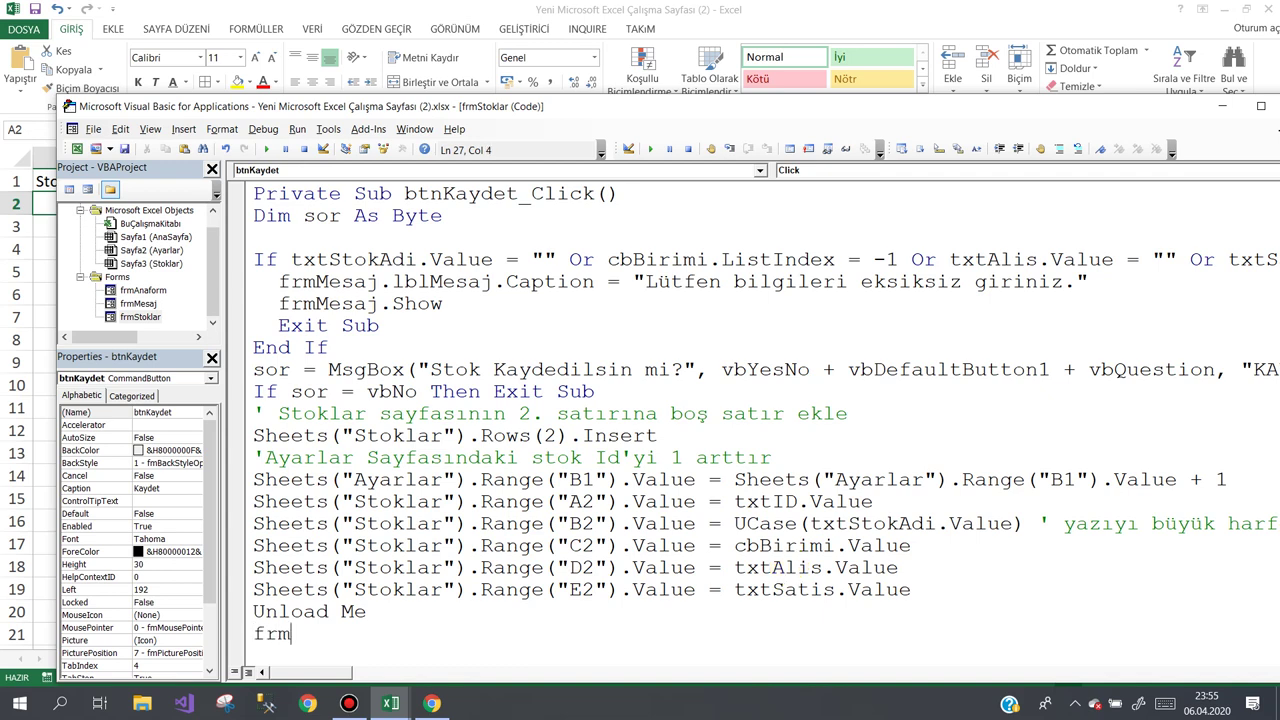
pyautogui.write('Mesaj.')
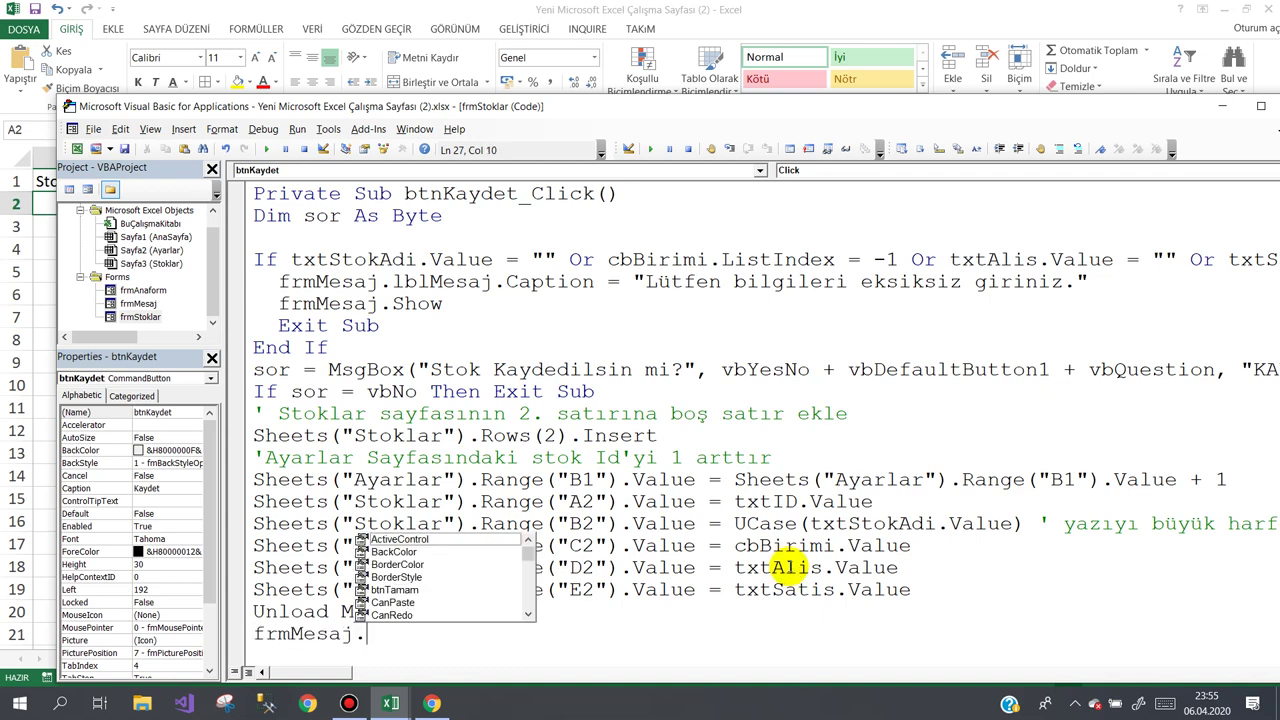
pyautogui.write('lbl')
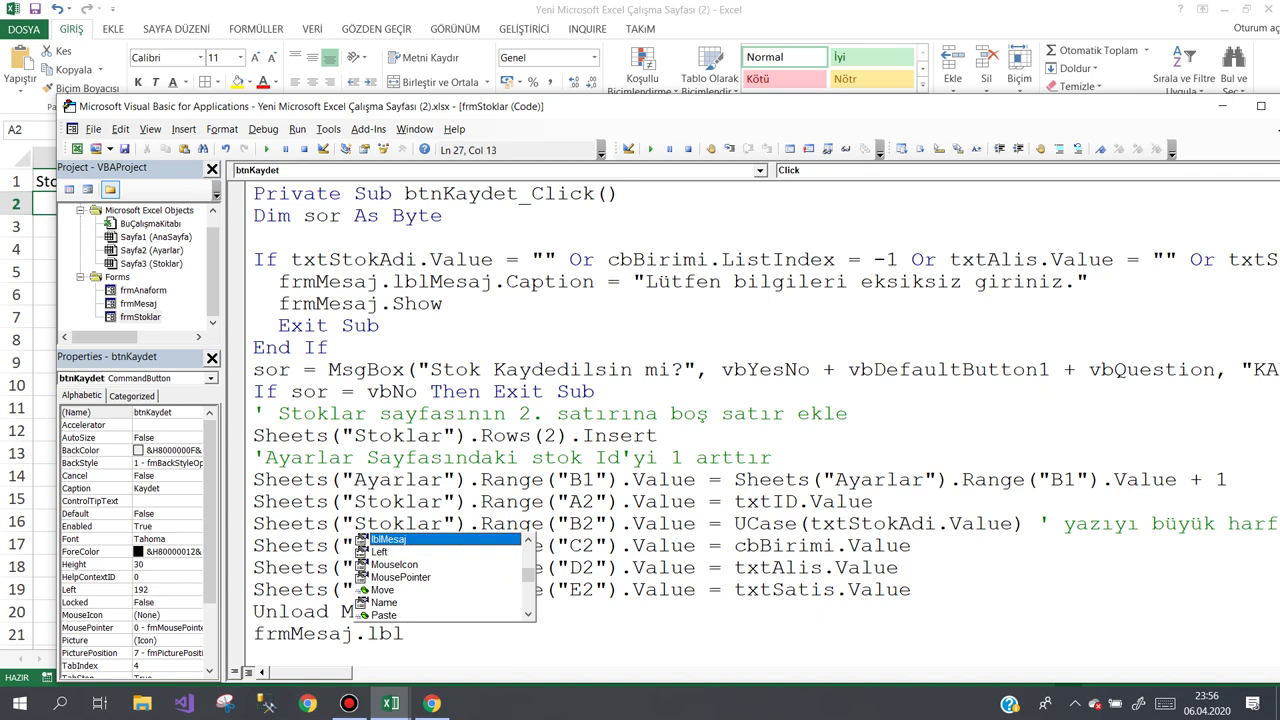
pyautogui.write('.ca')
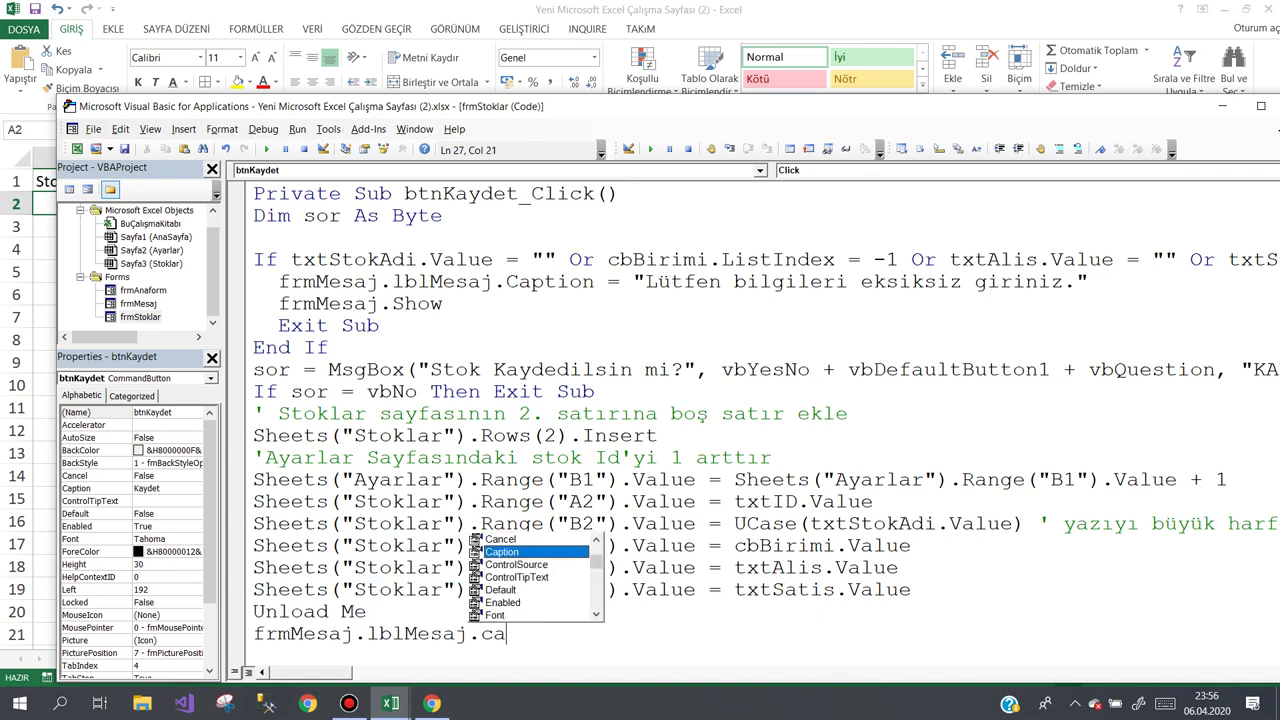
pyautogui.write('="Stok ')
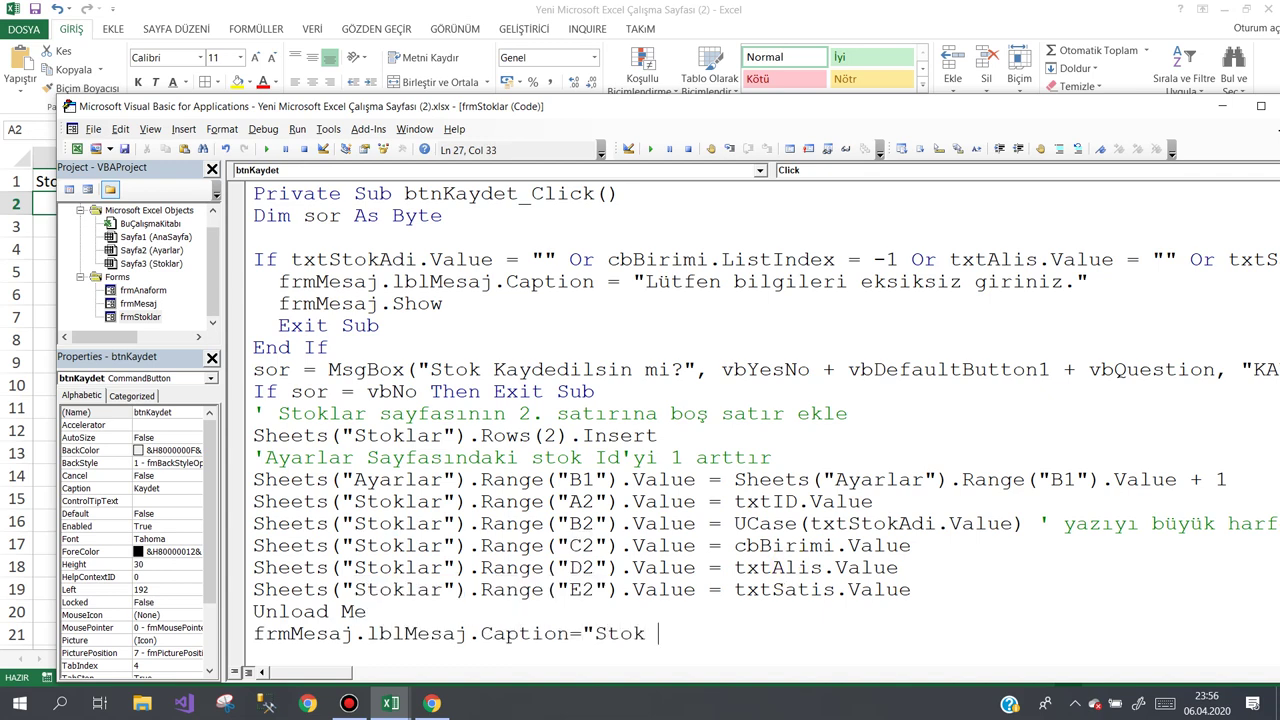
pyautogui.write('Kaydedildi')
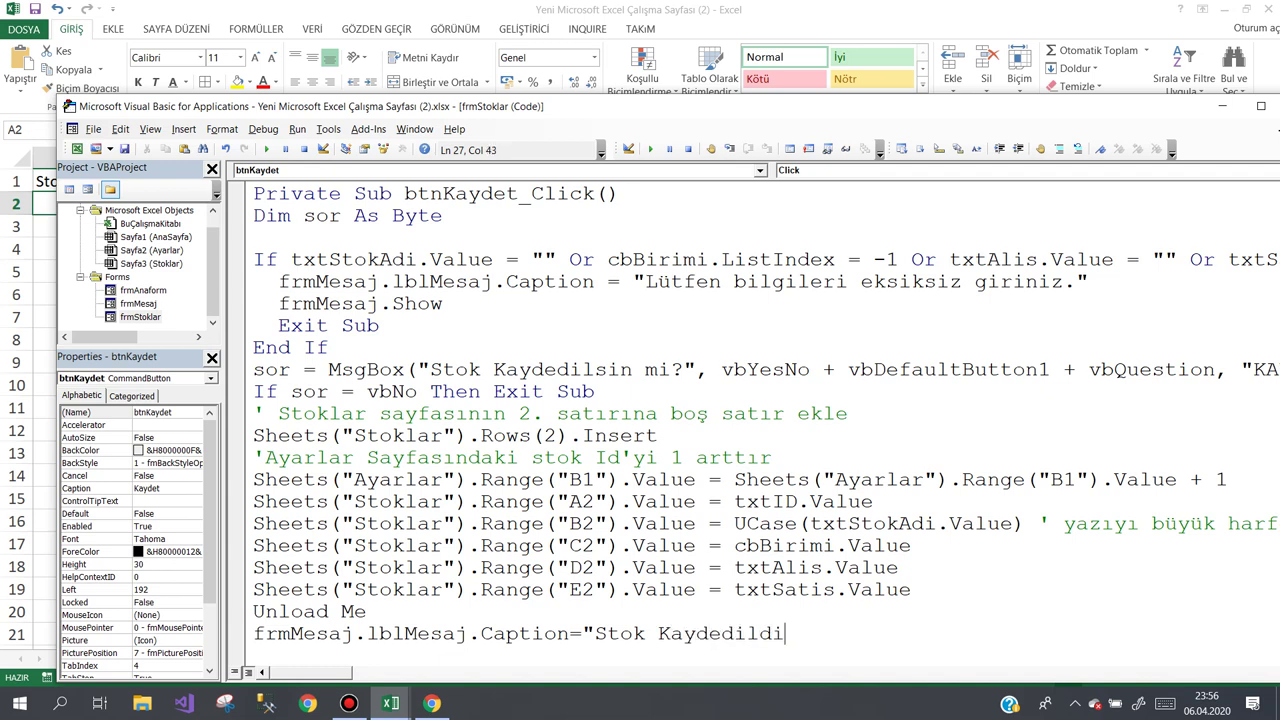
pyautogui.write('."')
pyautogui.press('Return')
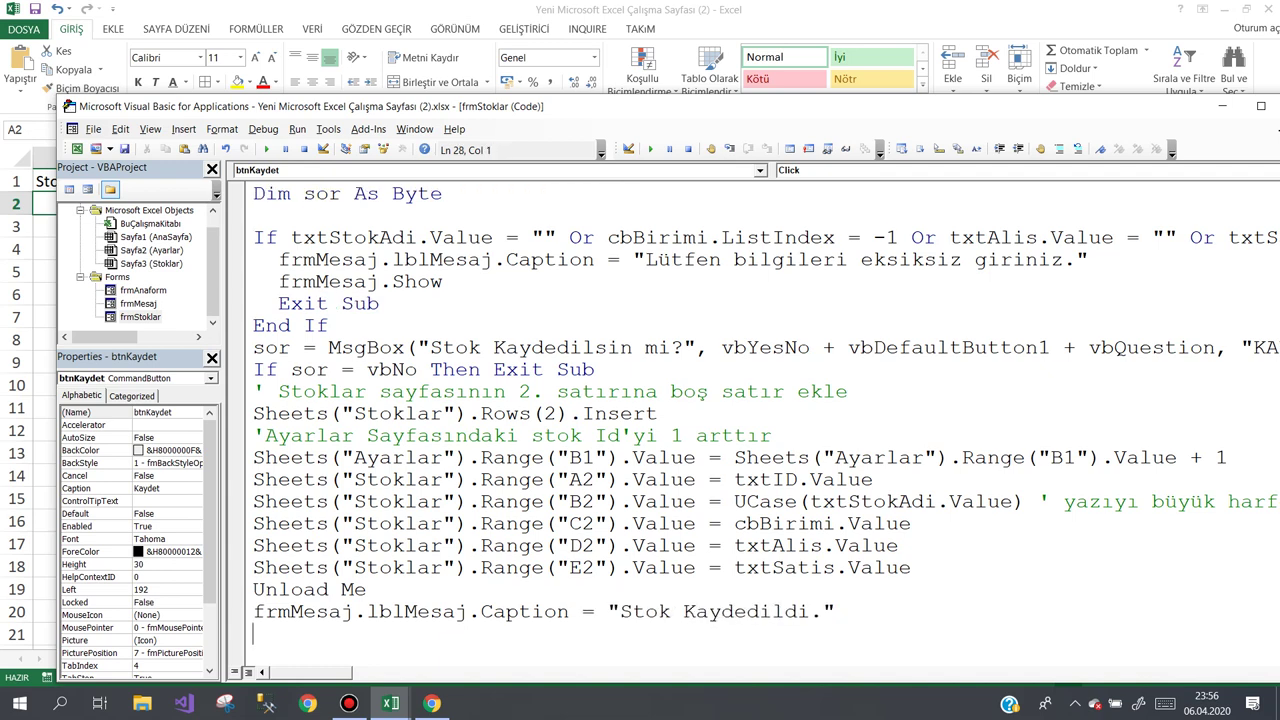
# Step: Add a frmMesaj.Show line to display the message form
pyautogui.write('frmm')
pyautogui.hotkey('ctrl', 'space')
pyautogui.write('.')
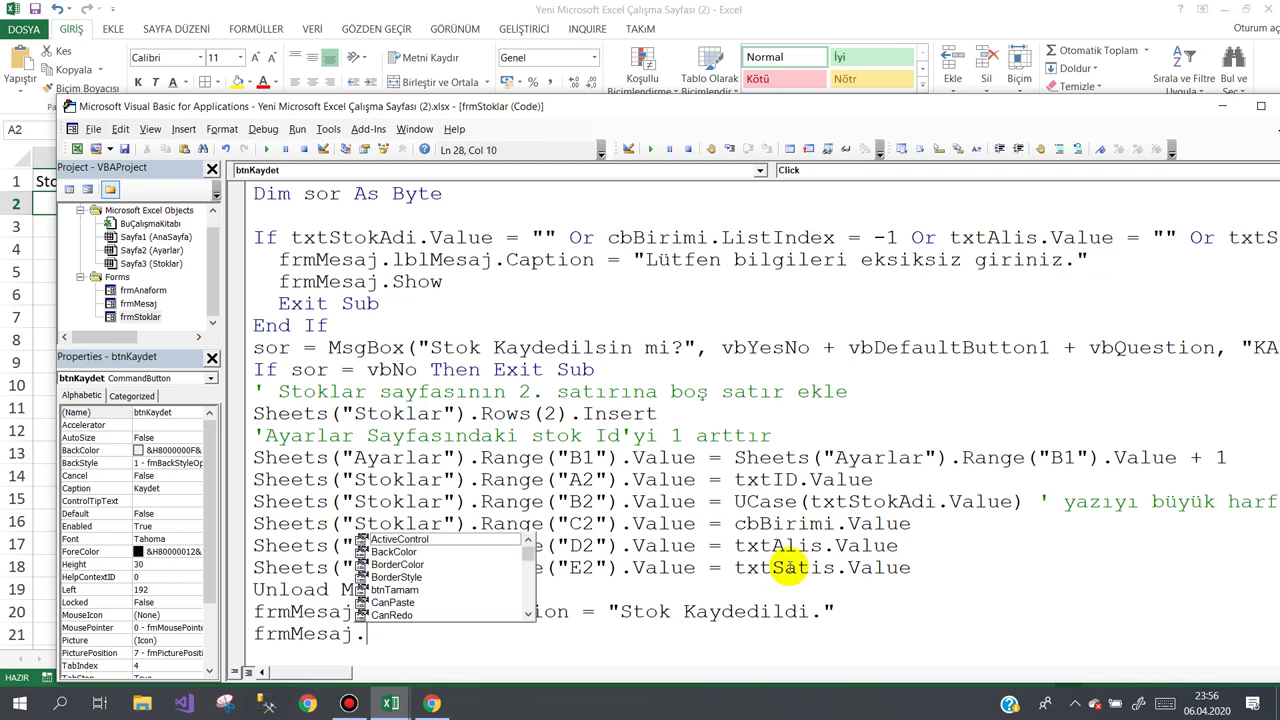
pyautogui.write('sh')
pyautogui.press('Tab')
pyautogui.press('Return')
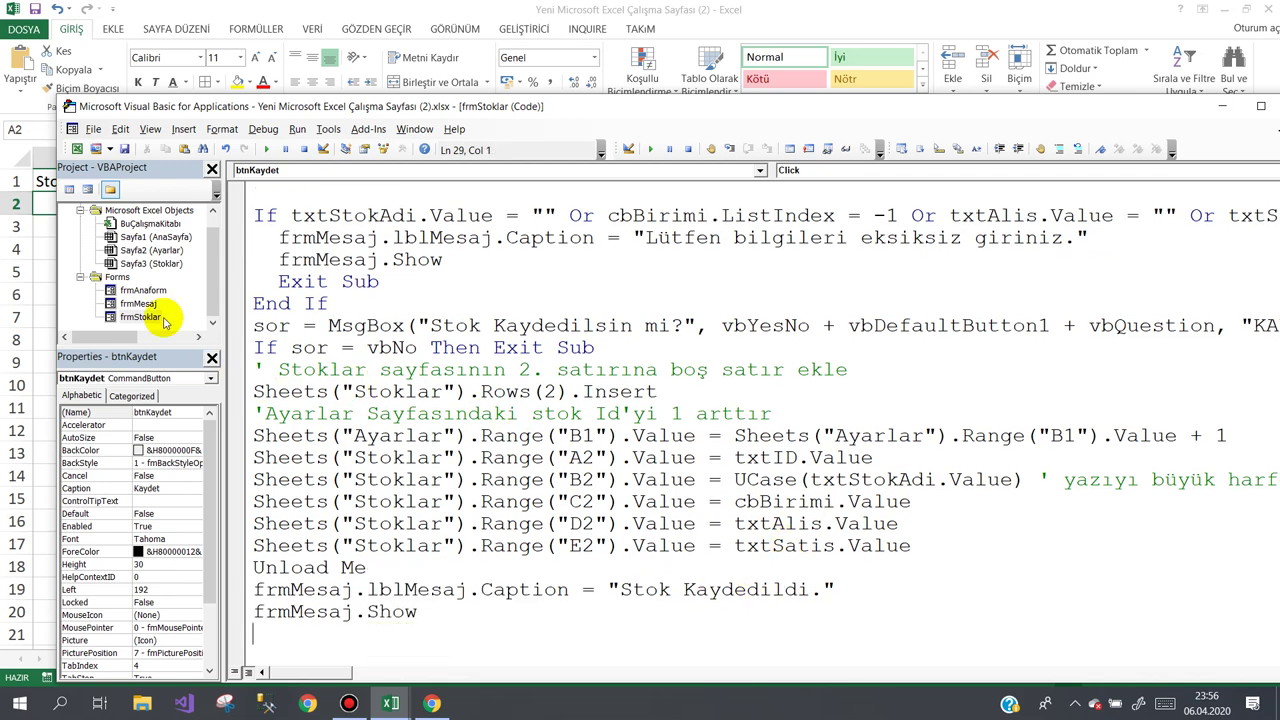
# Step: From the AnaSayfa sheet, launch Programı Aç and open the Stok Kayıt form
pyautogui.click(52, 343)
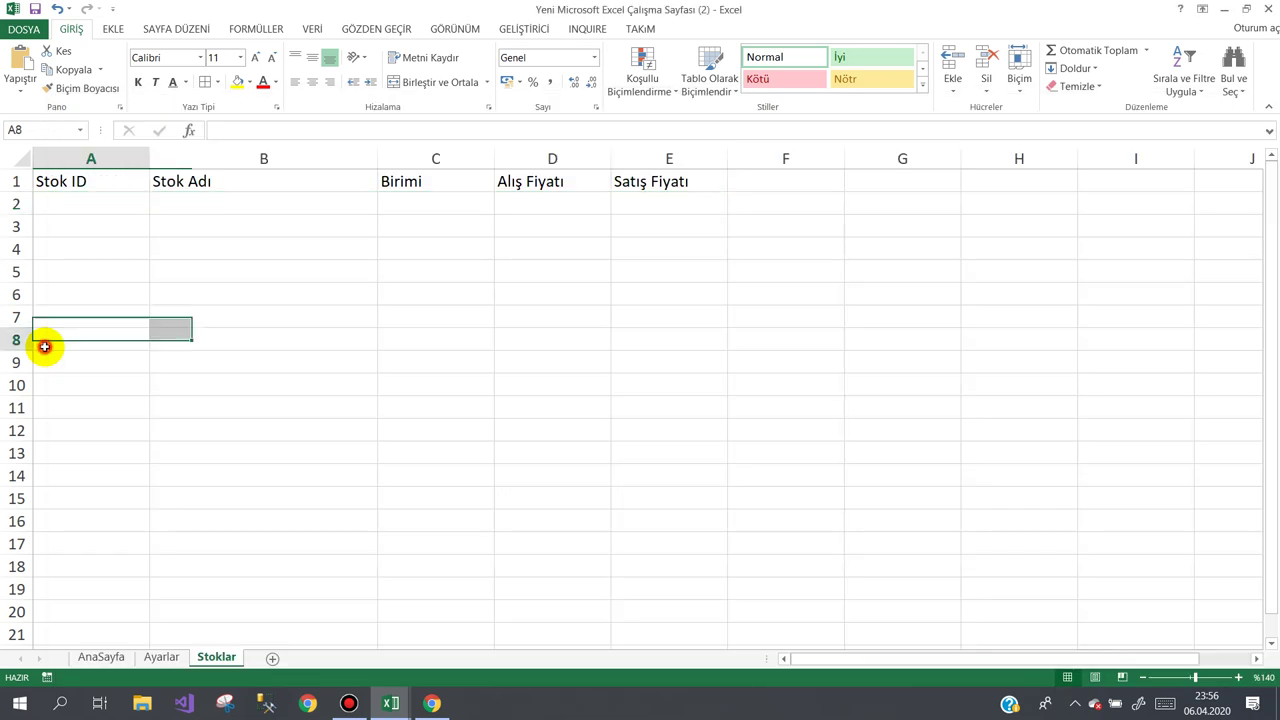
pyautogui.click(165, 653)
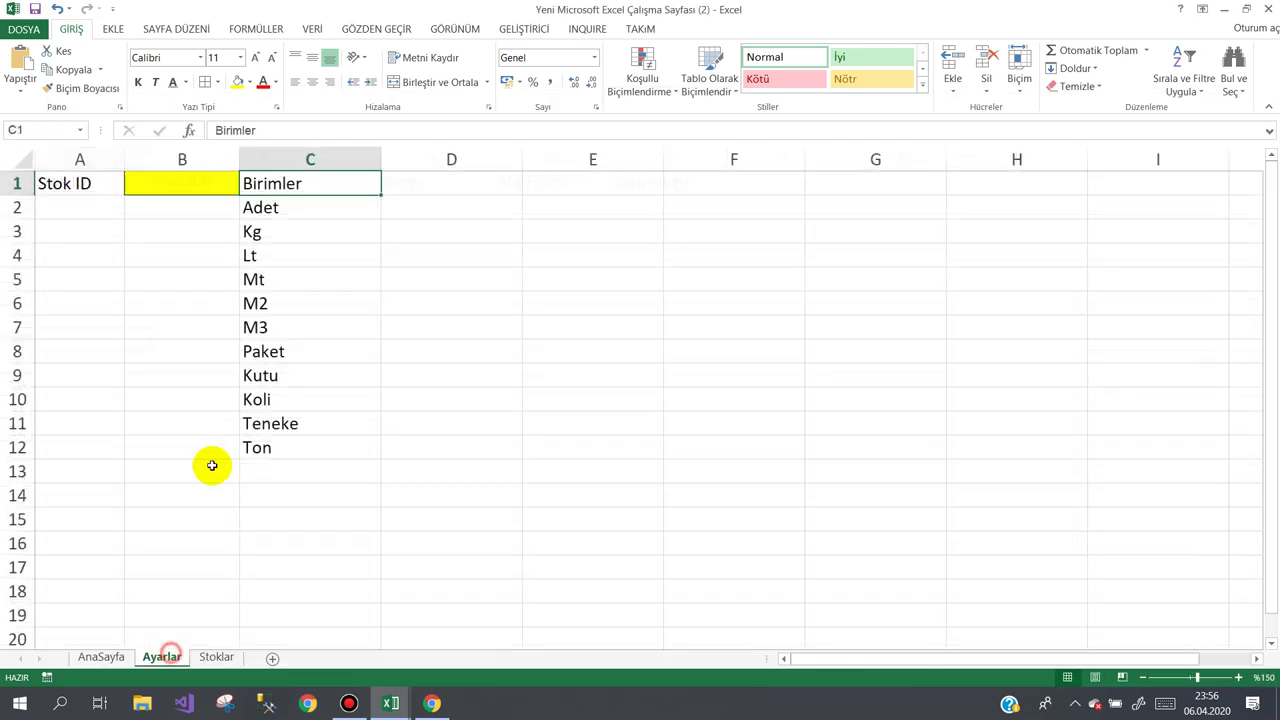
pyautogui.click(101, 657)
pyautogui.click(366, 288)
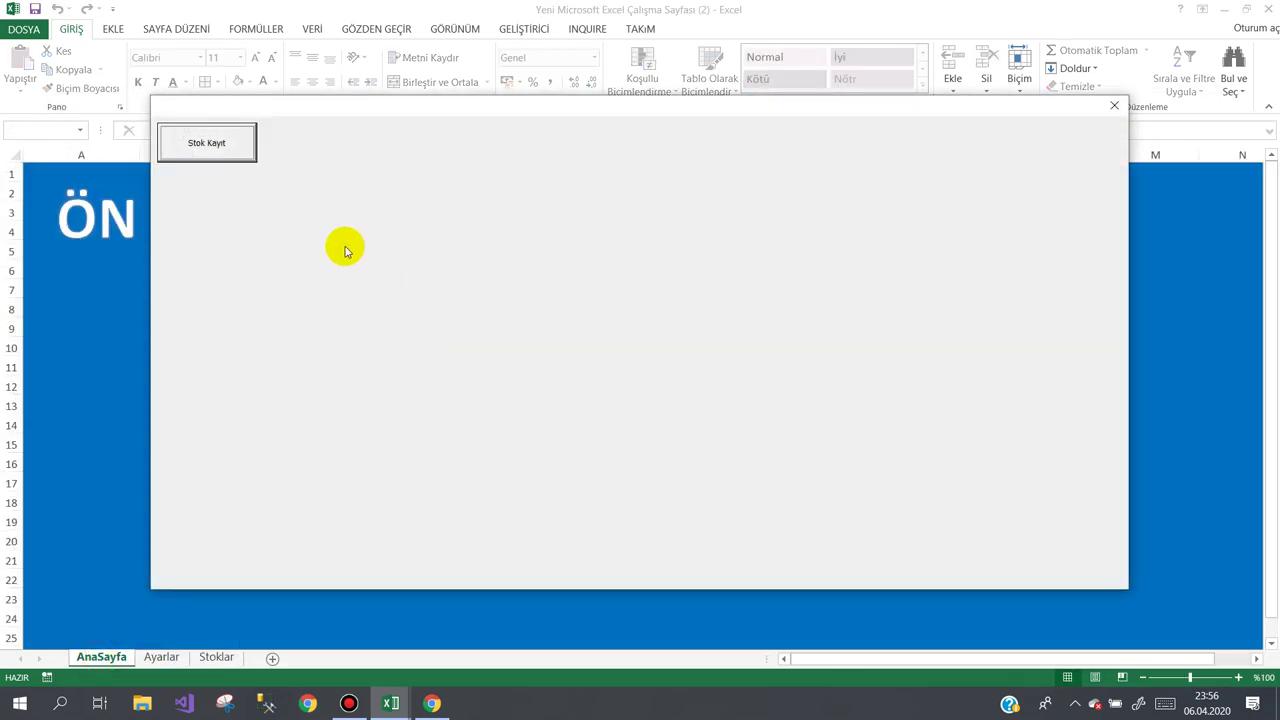
pyautogui.click(227, 143)
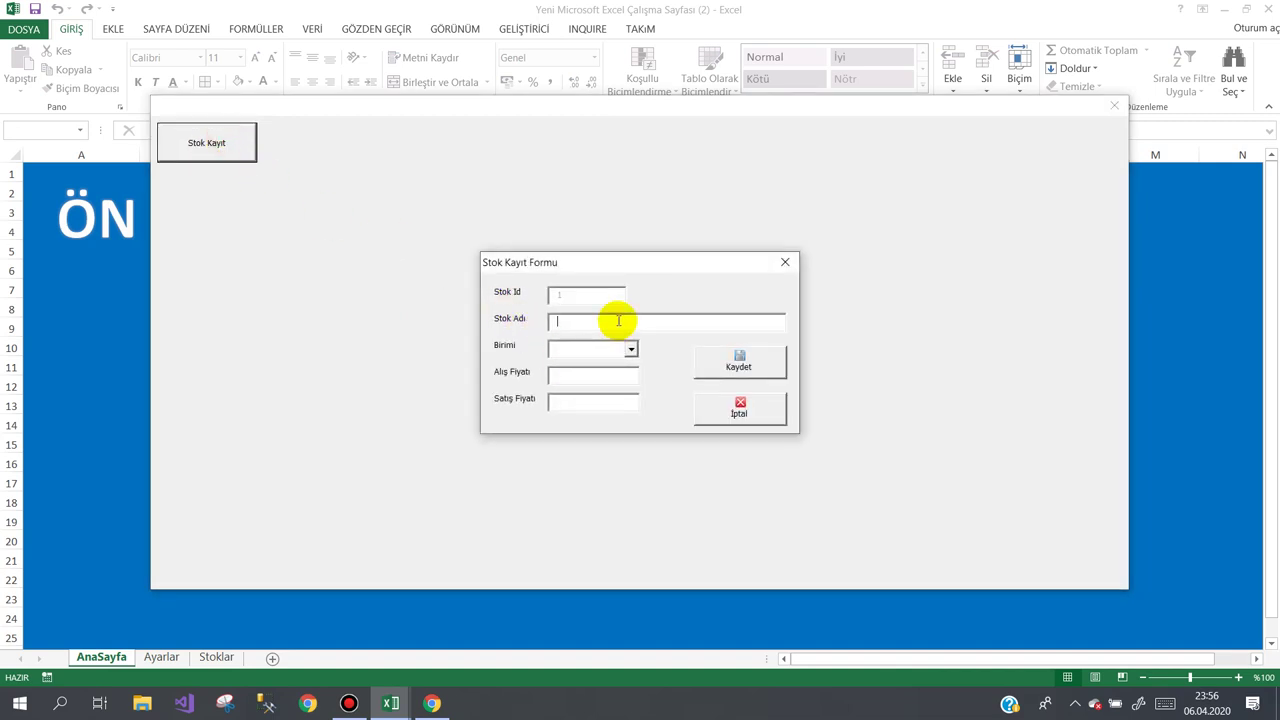
# Step: Save the stock 102 E Full Hd tv, unit Adet, purchase 2480, sale 3000, then close the form
pyautogui.write('102')
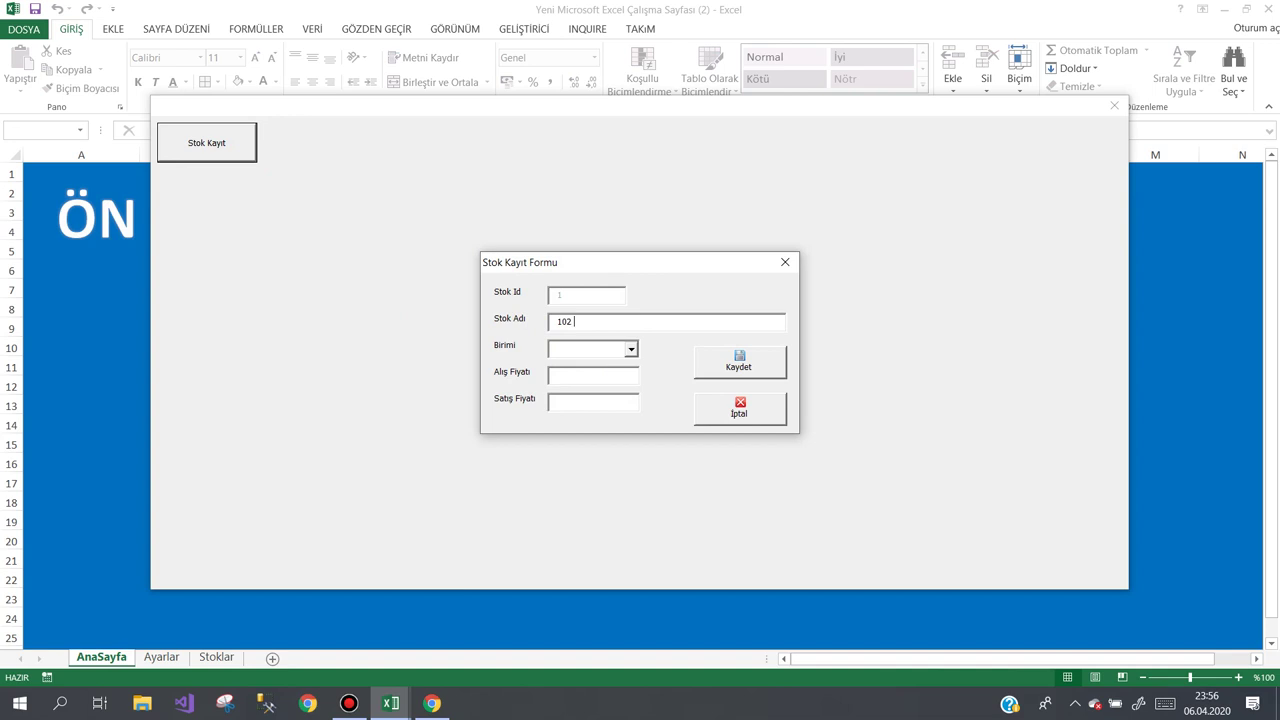
pyautogui.write(' E')
pyautogui.write('Adet')
pyautogui.write('8')
pyautogui.write('000')
pyautogui.press('Tab')
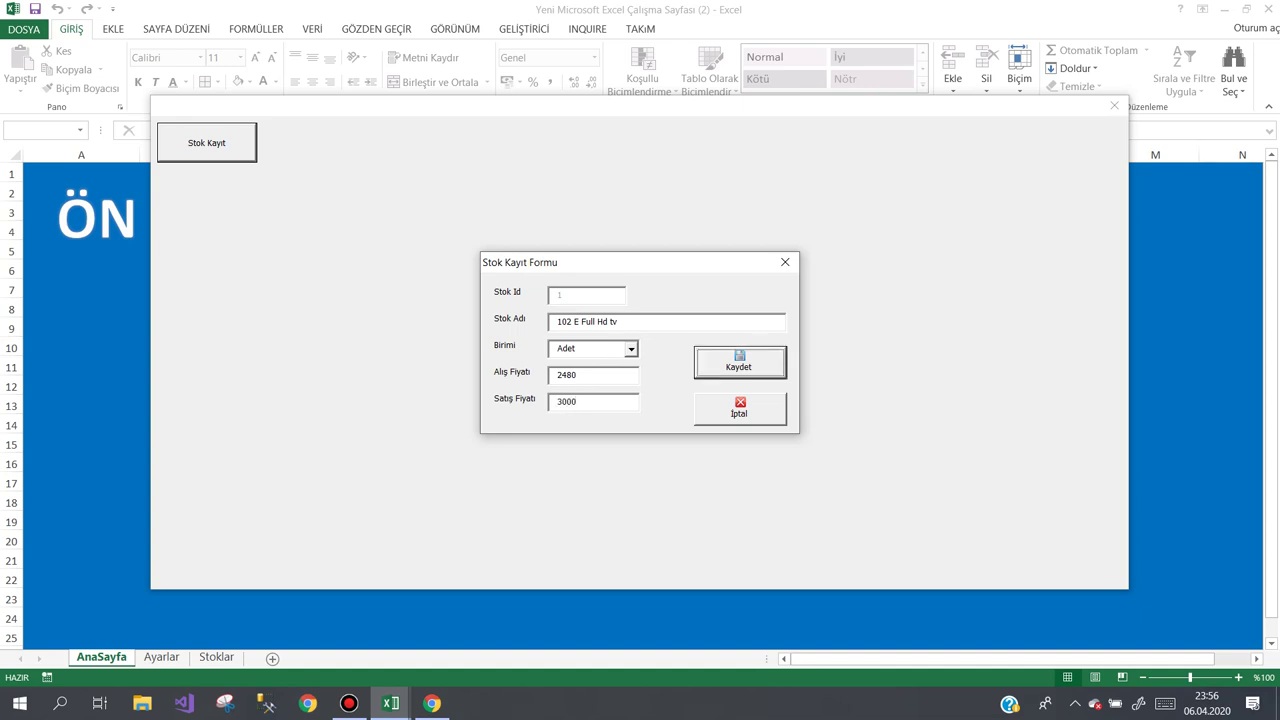
pyautogui.press('Return')
pyautogui.press('Return')
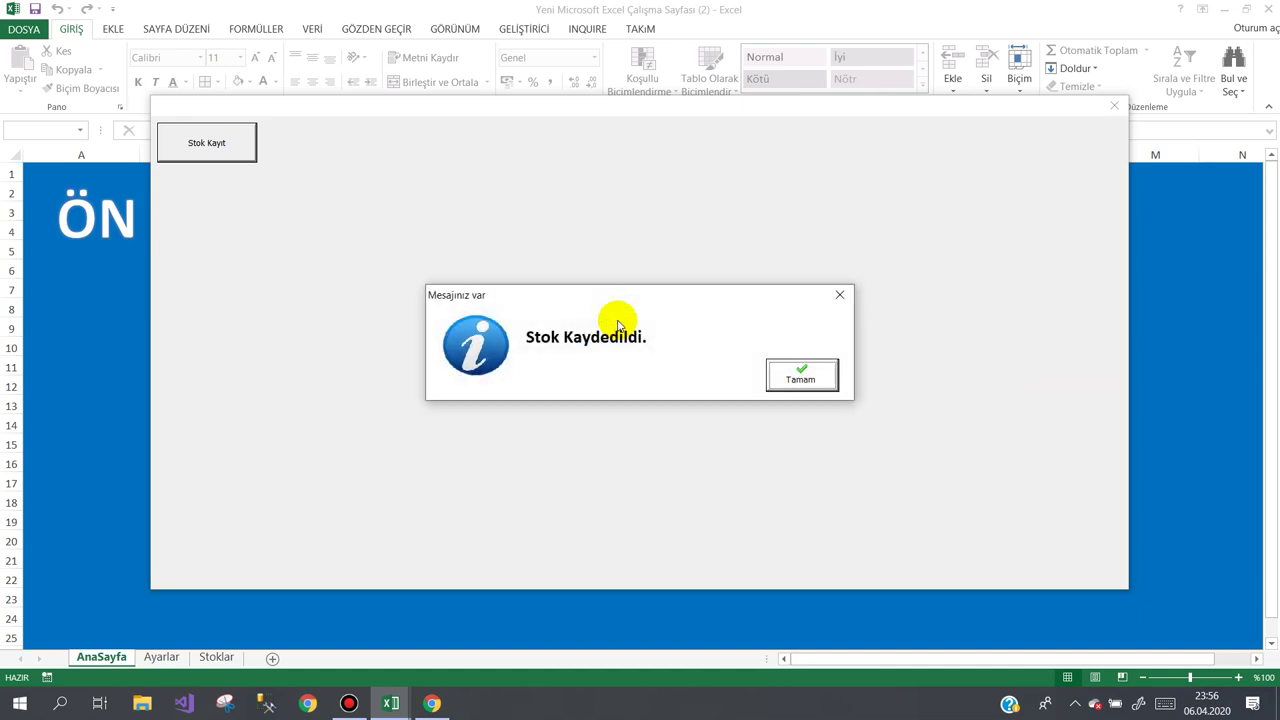
pyautogui.press('Return')
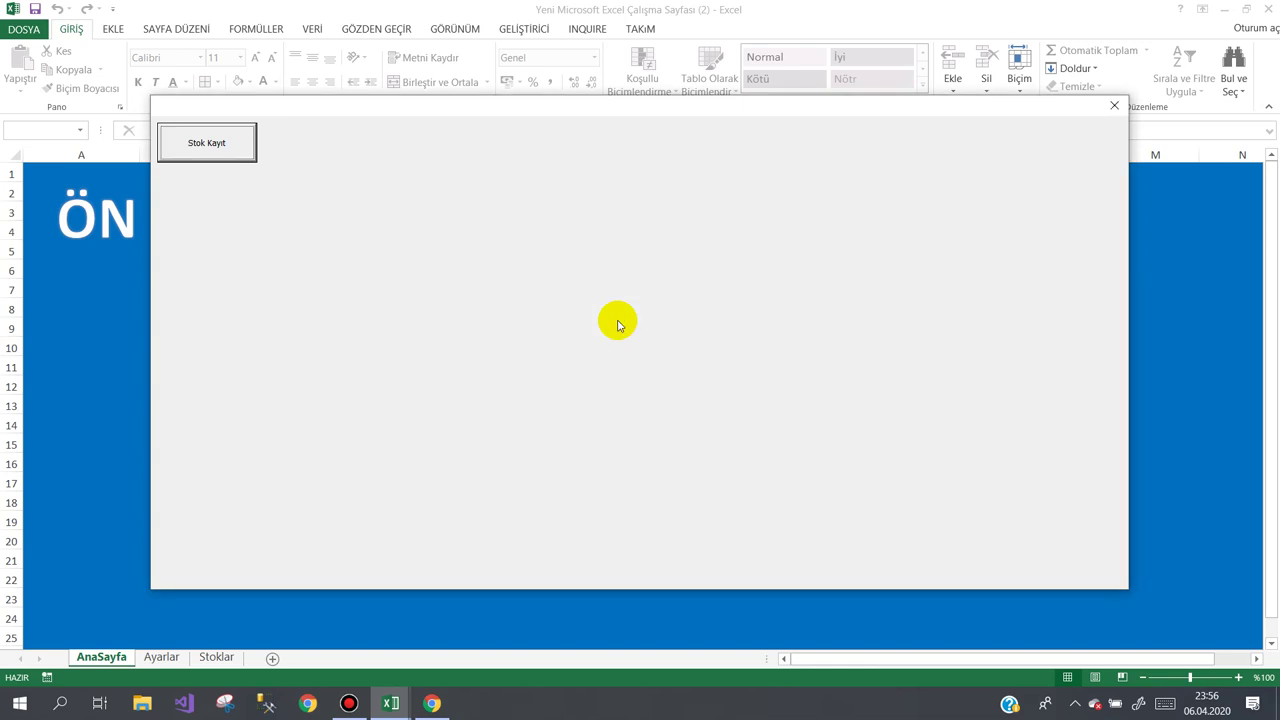
pyautogui.click(1114, 105)
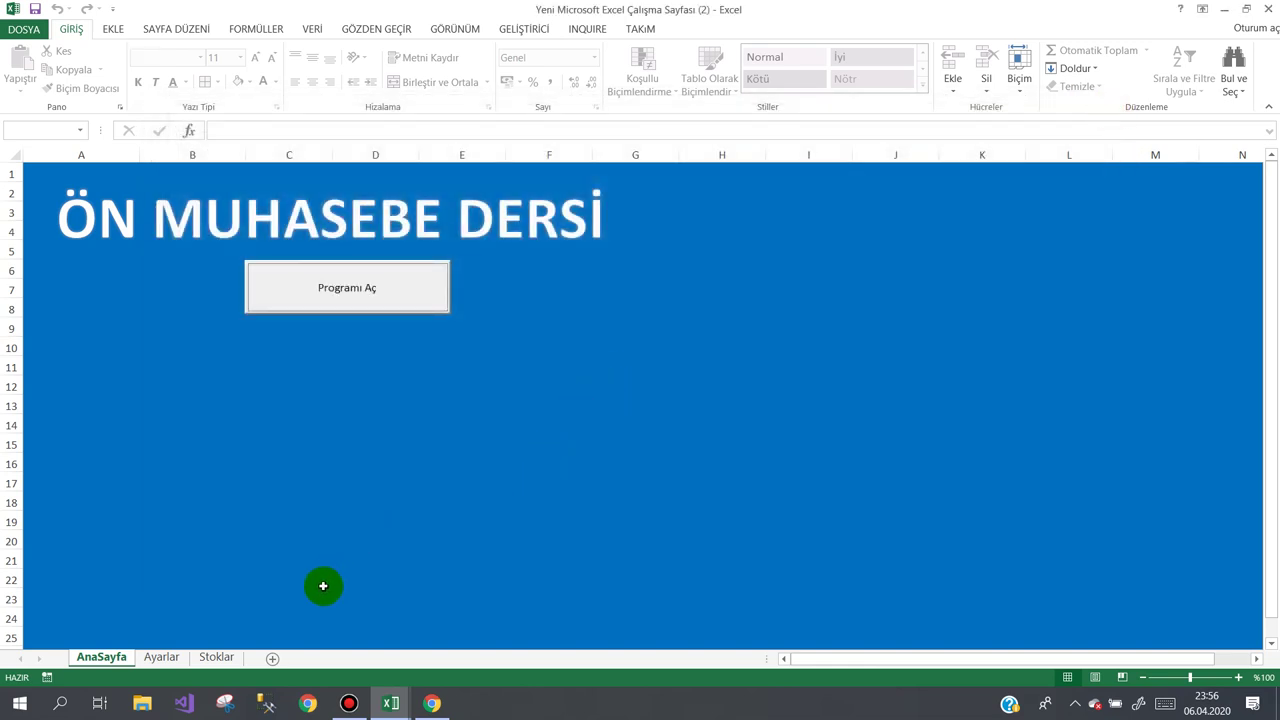
# Step: Check the saved record's cells A2–E2 on Stoklar and the ID counter in Ayarlar B1
pyautogui.click(216, 657)
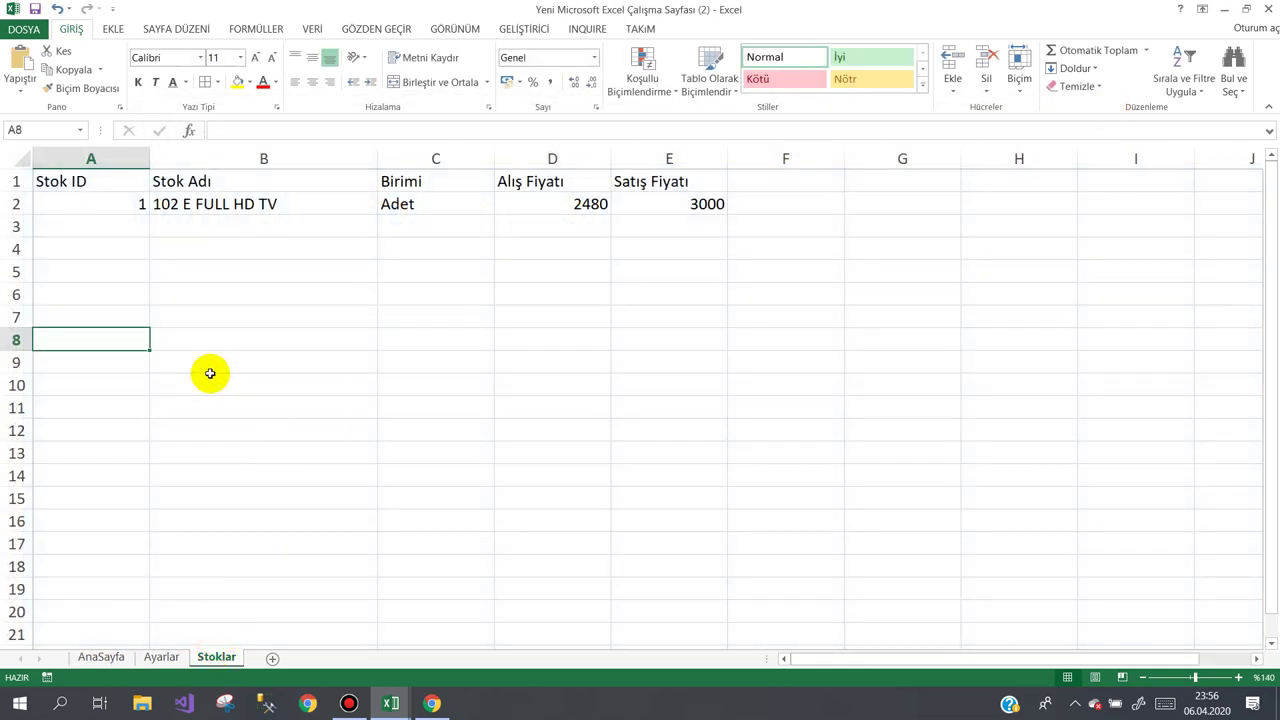
pyautogui.click(86, 206)
pyautogui.click(250, 208)
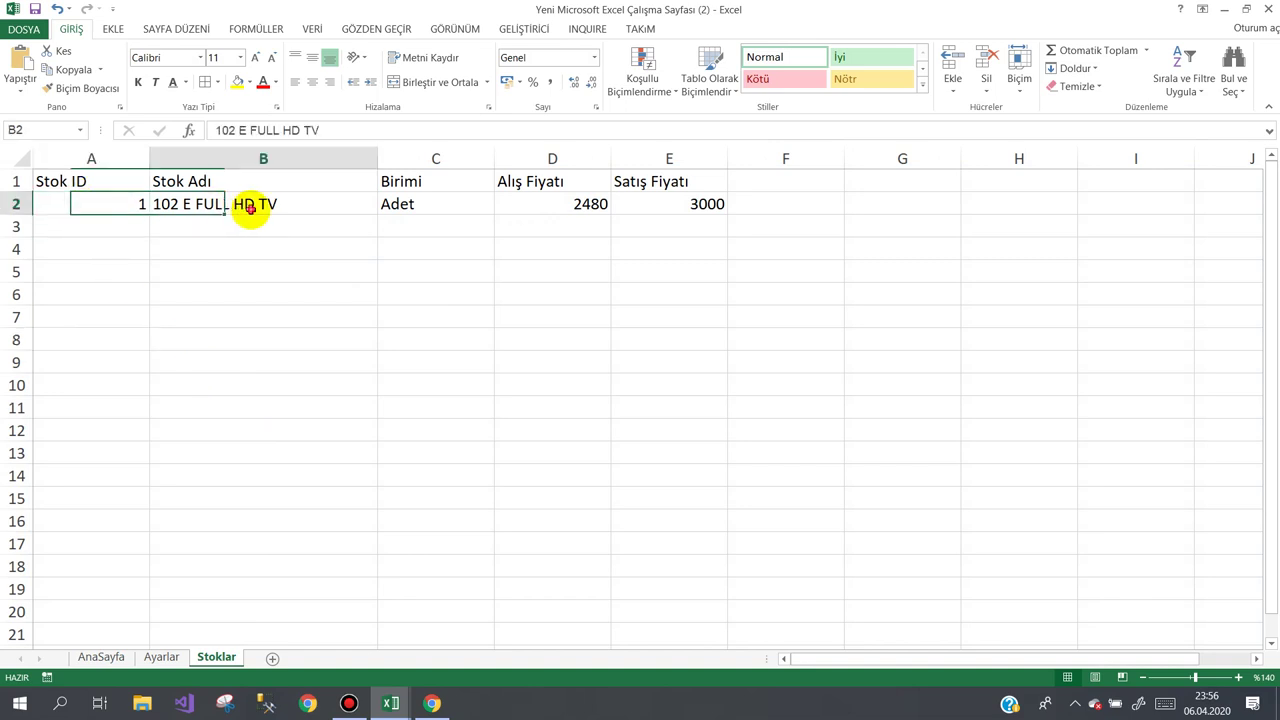
pyautogui.click(430, 206)
pyautogui.click(563, 206)
pyautogui.click(675, 204)
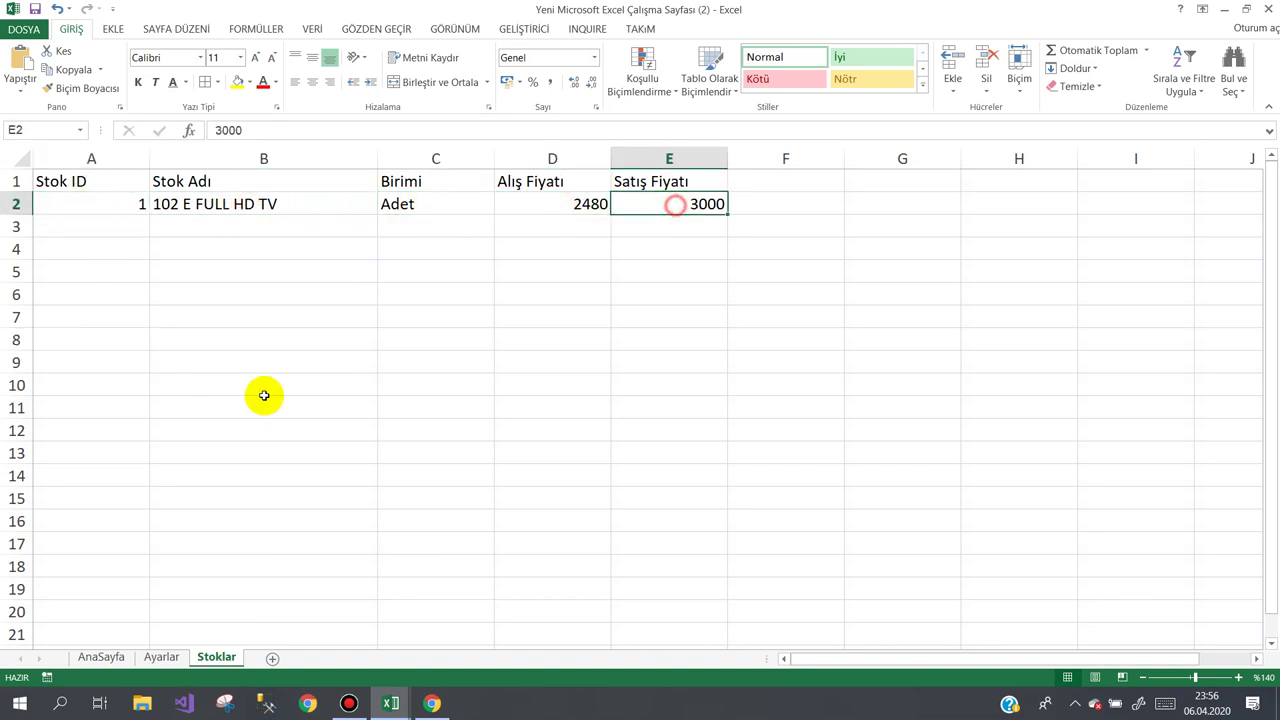
pyautogui.click(162, 657)
pyautogui.click(201, 183)
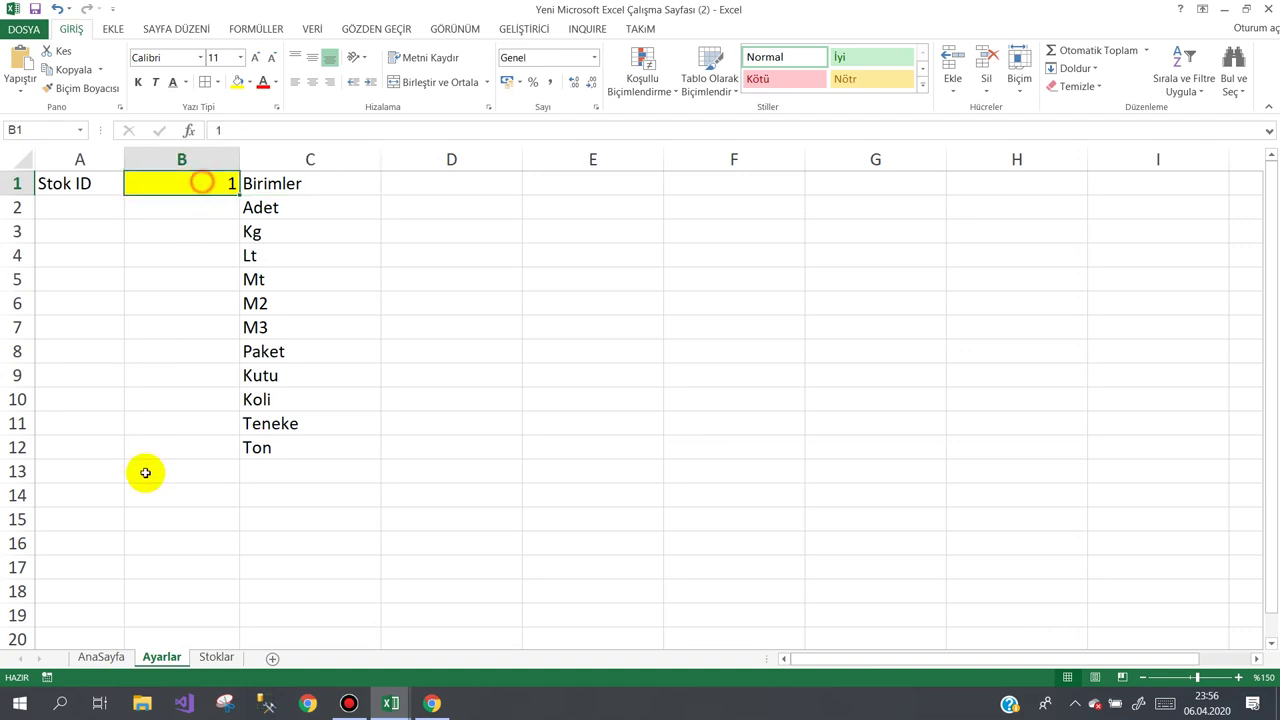
pyautogui.click(100, 657)
# Step: Save a second stock, 80 E Full Hd tv, unit Adet, purchase 1600, sale 1900
pyautogui.click(338, 292)
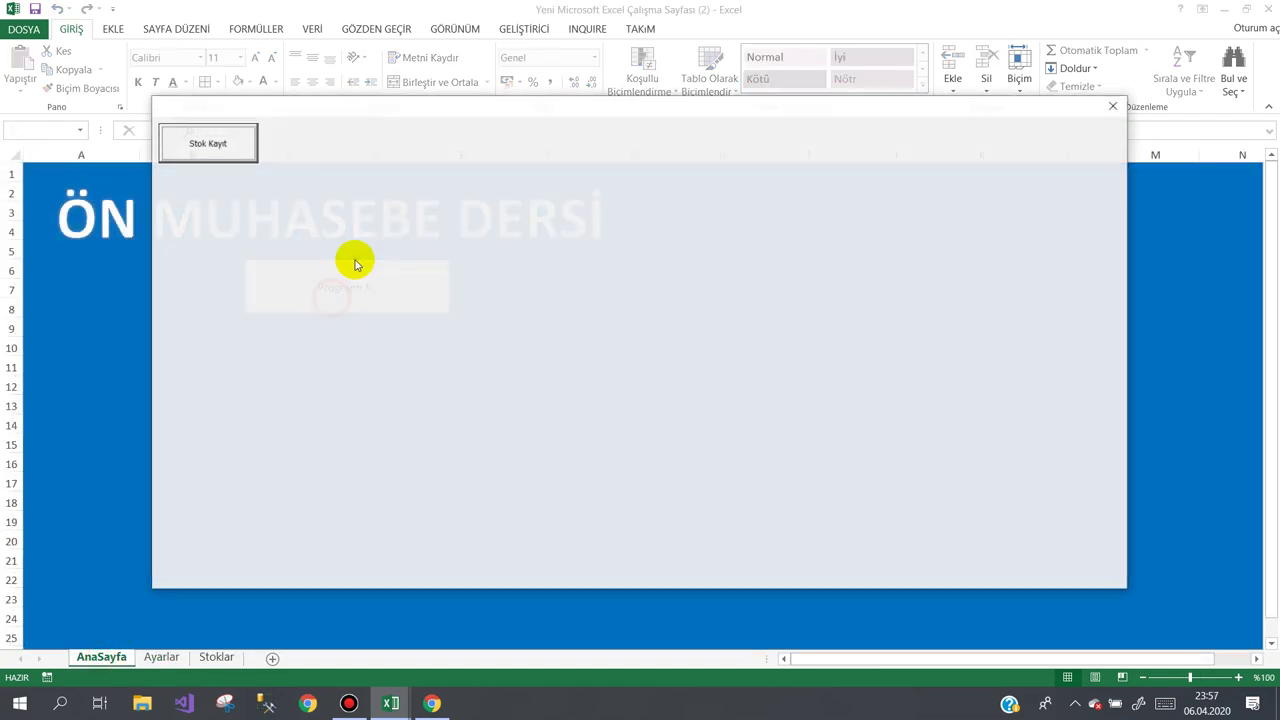
pyautogui.click(210, 148)
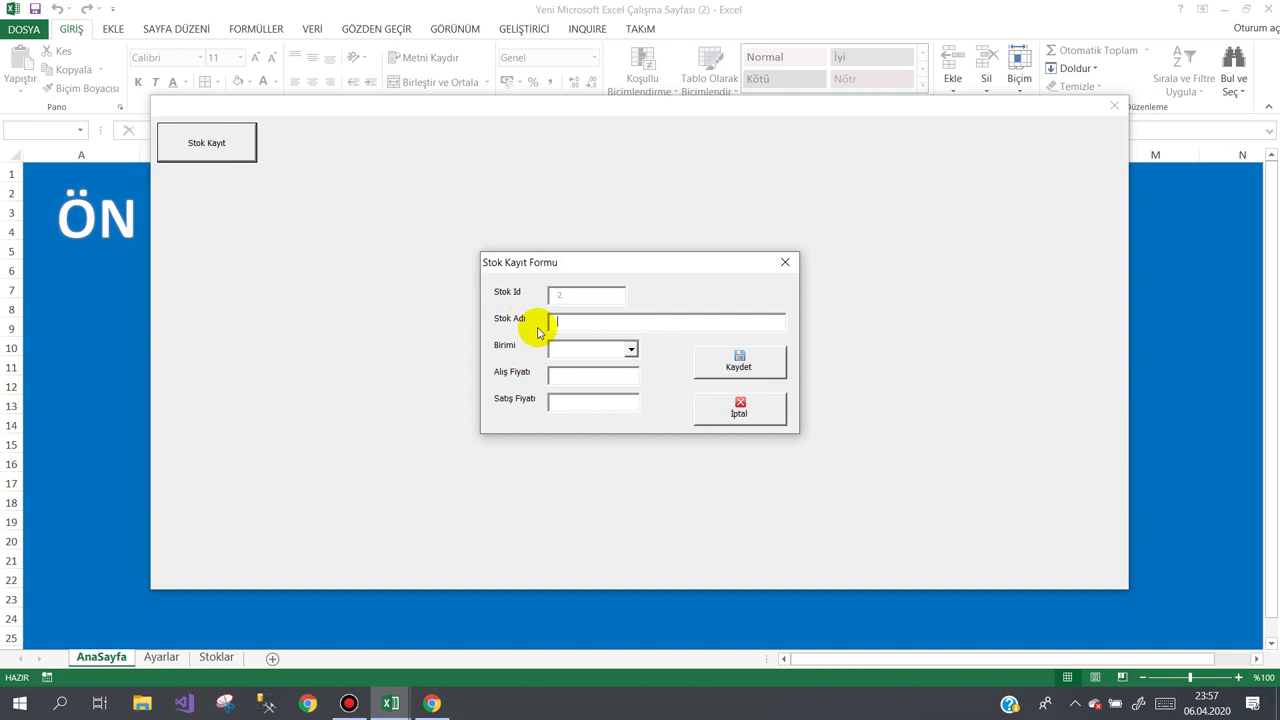
pyautogui.write('80 E Full H')
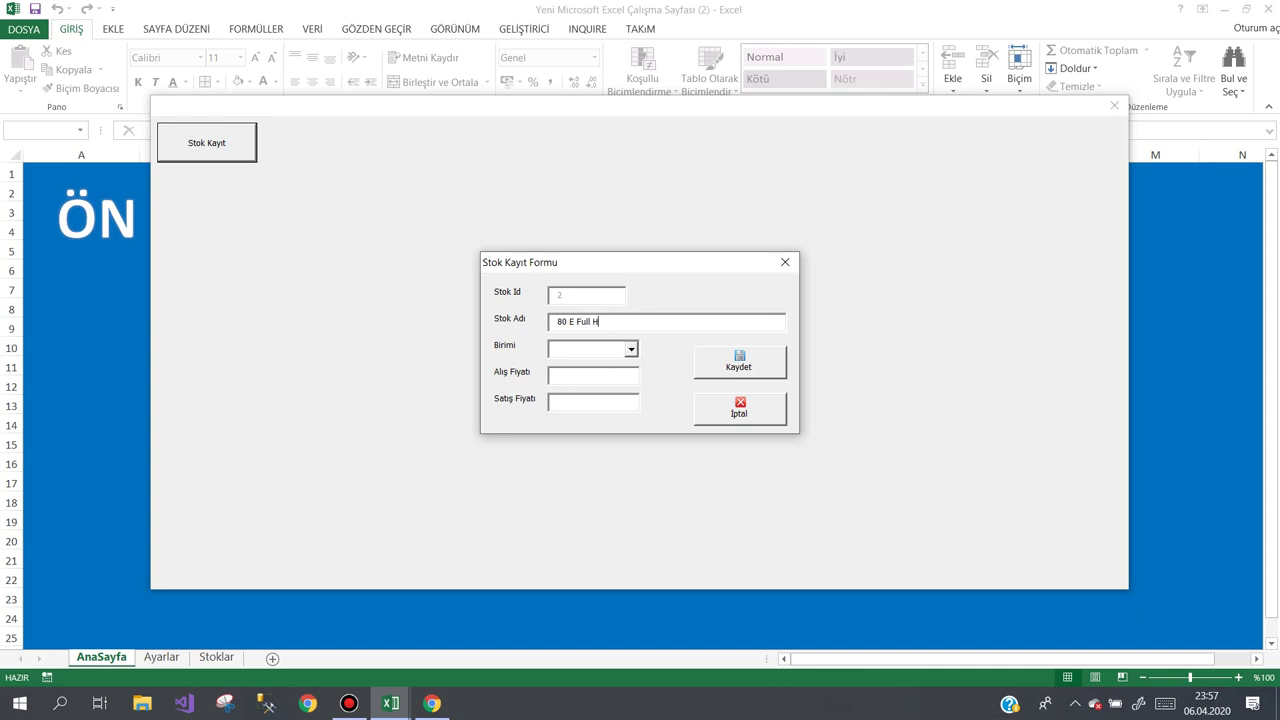
pyautogui.write('d ')
pyautogui.write('Adet')
pyautogui.write('602')
pyautogui.write('0')
pyautogui.press('Tab')
pyautogui.press('Return')
pyautogui.press('Return')
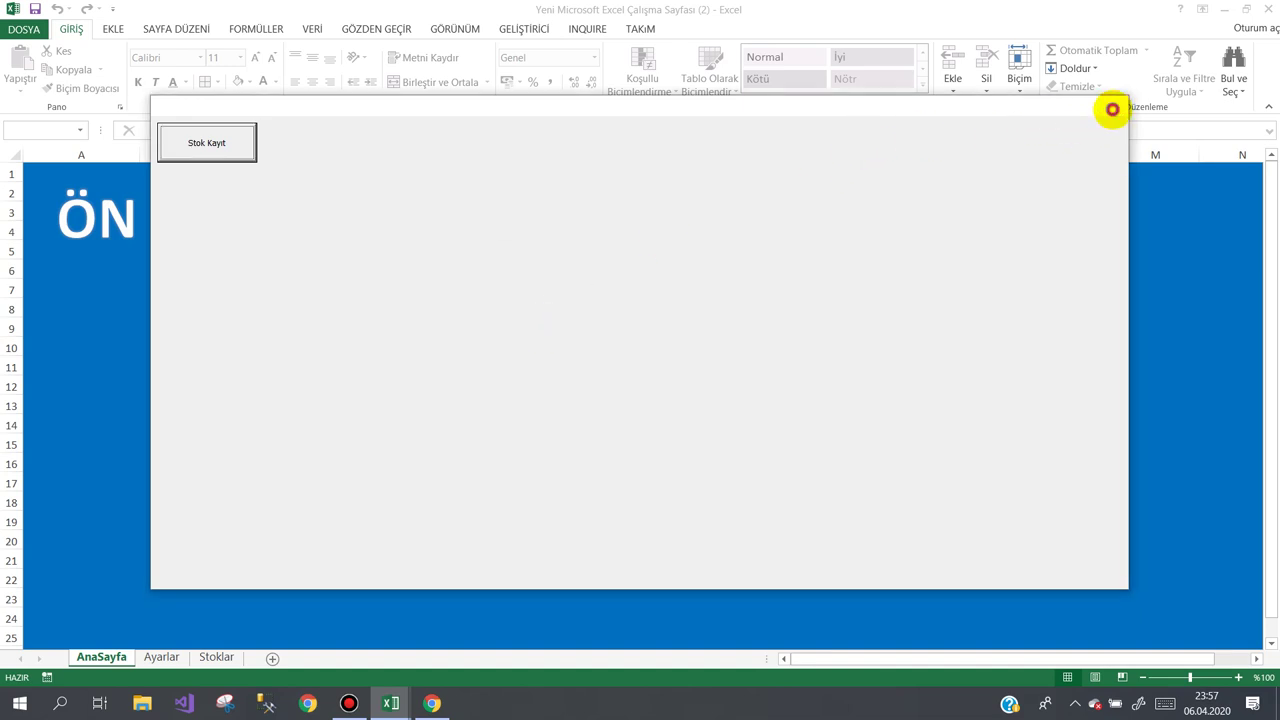
pyautogui.click(1114, 105)
# Step: Verify the new record appears on Stoklar, then return to AnaSayfa
pyautogui.click(216, 657)
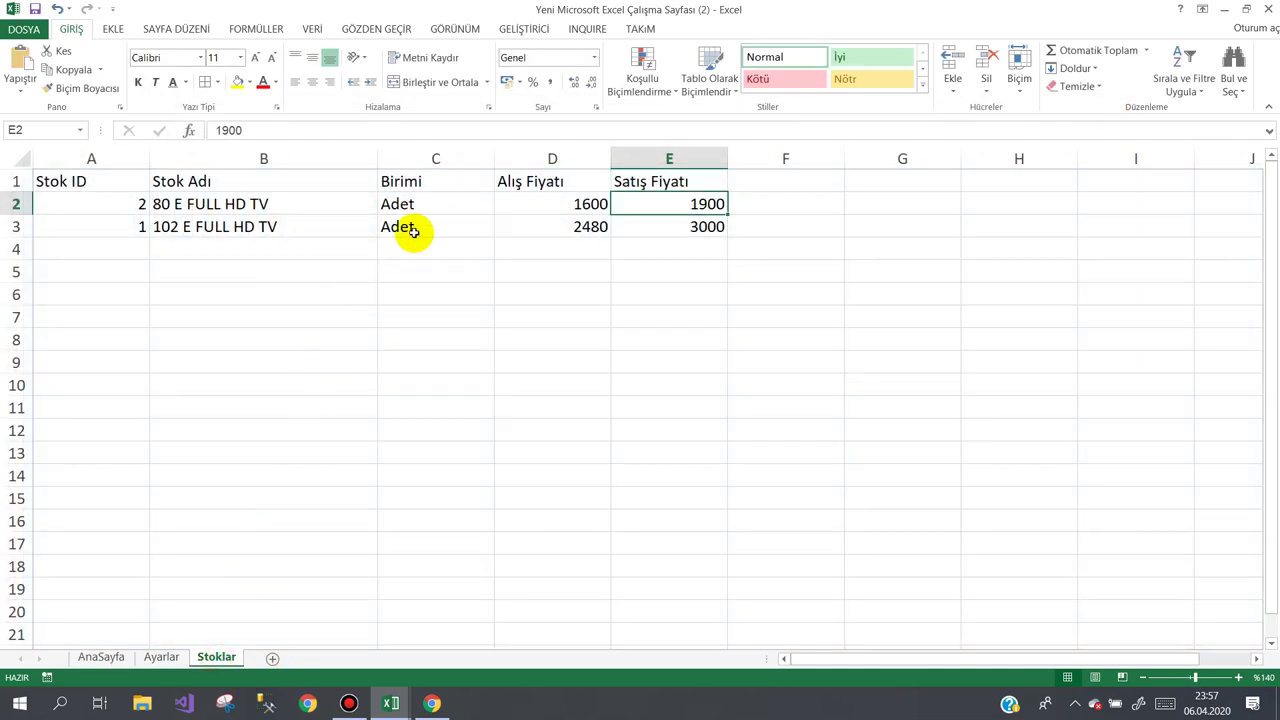
pyautogui.click(380, 228)
pyautogui.click(362, 244)
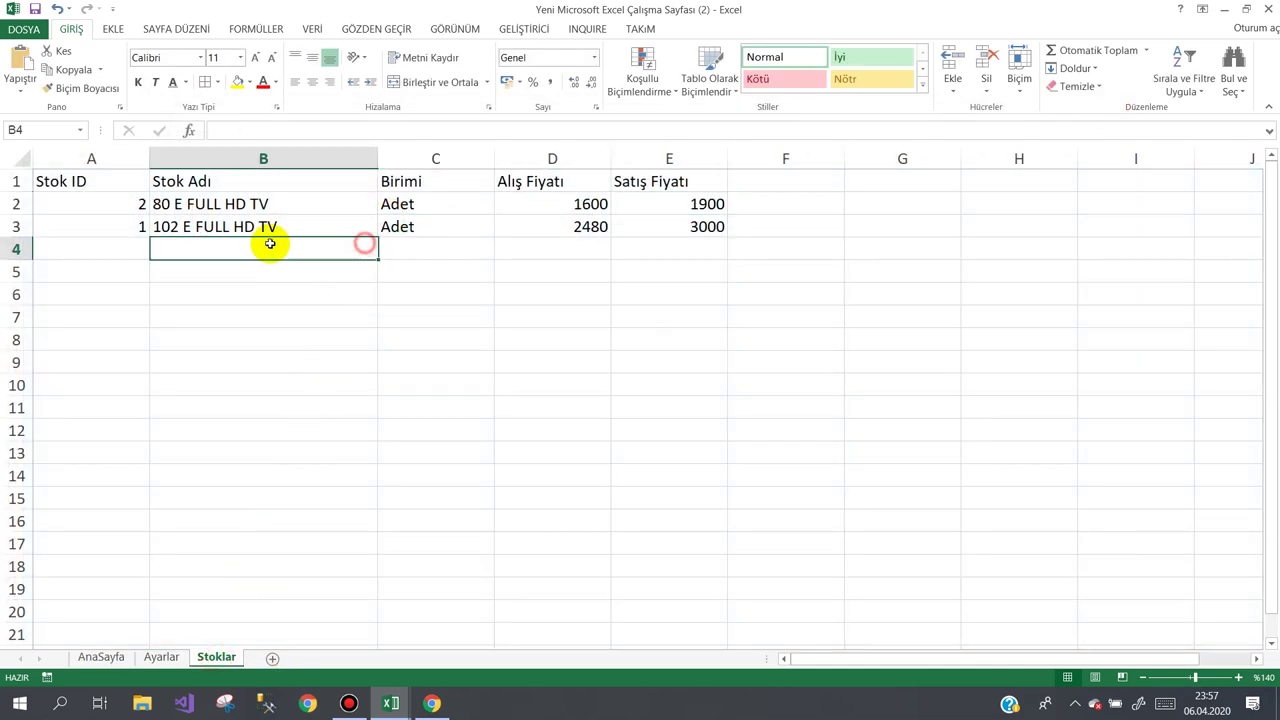
pyautogui.click(105, 657)
# Step: Open the Bandicam window from the taskbar and reposition it over the workbook
pyautogui.click(349, 703)
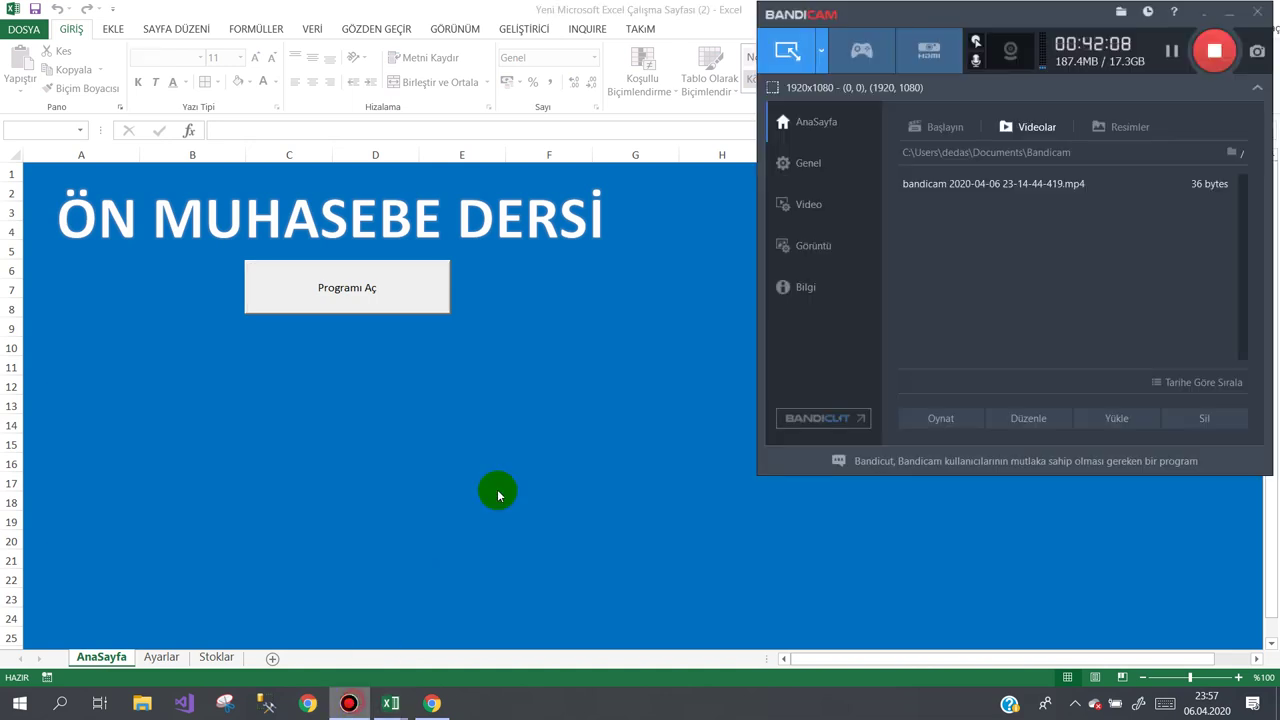
pyautogui.moveTo(1040, 16); pyautogui.dragTo(1030, 106)
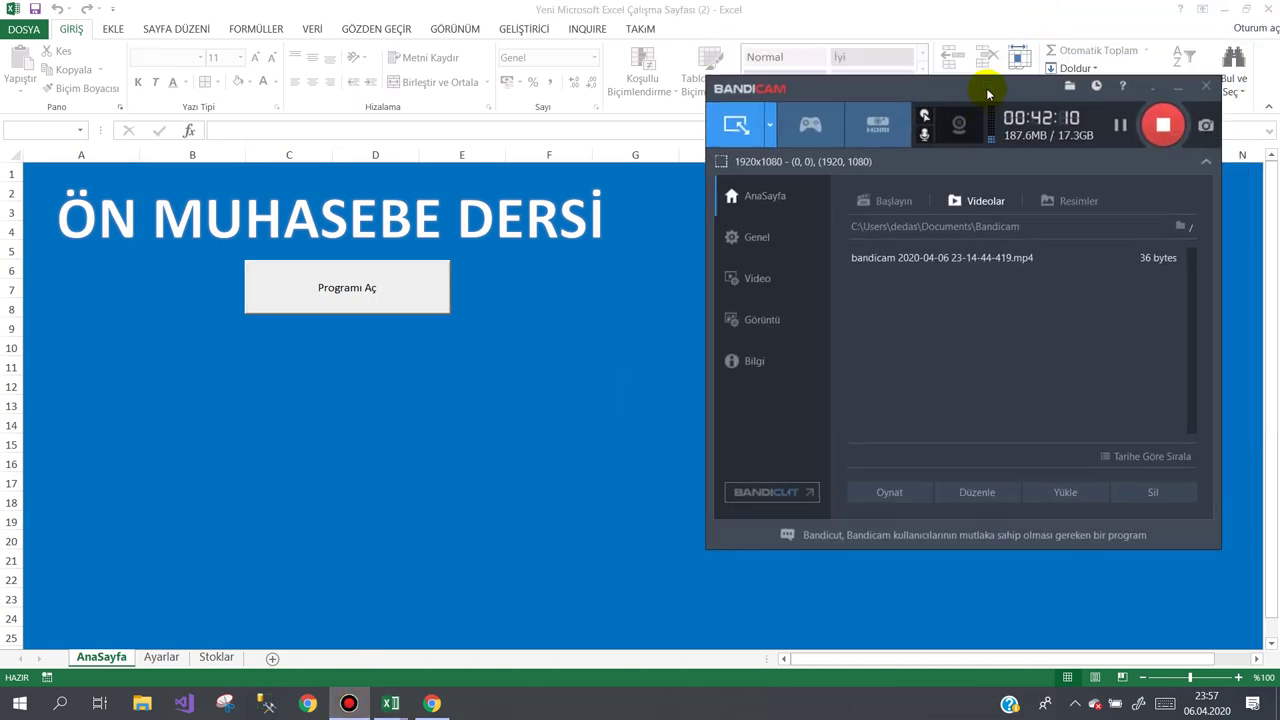
pyautogui.moveTo(1113, 100); pyautogui.dragTo(1094, 50)
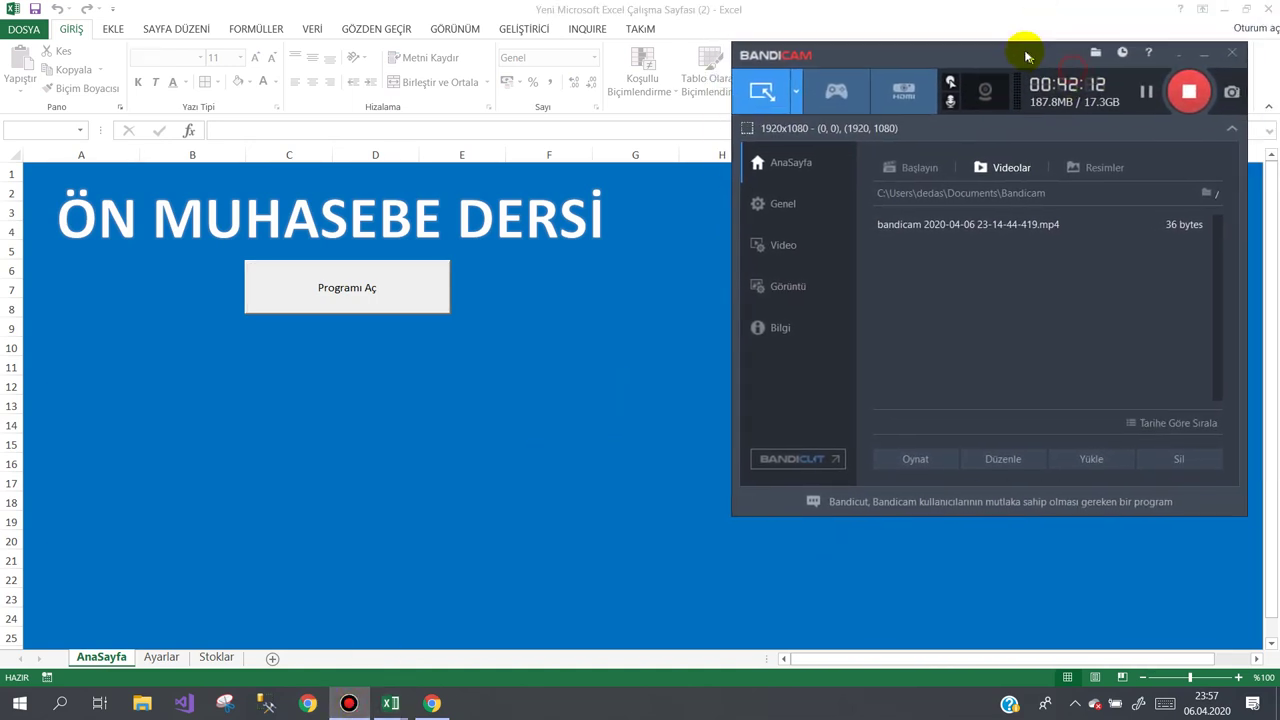